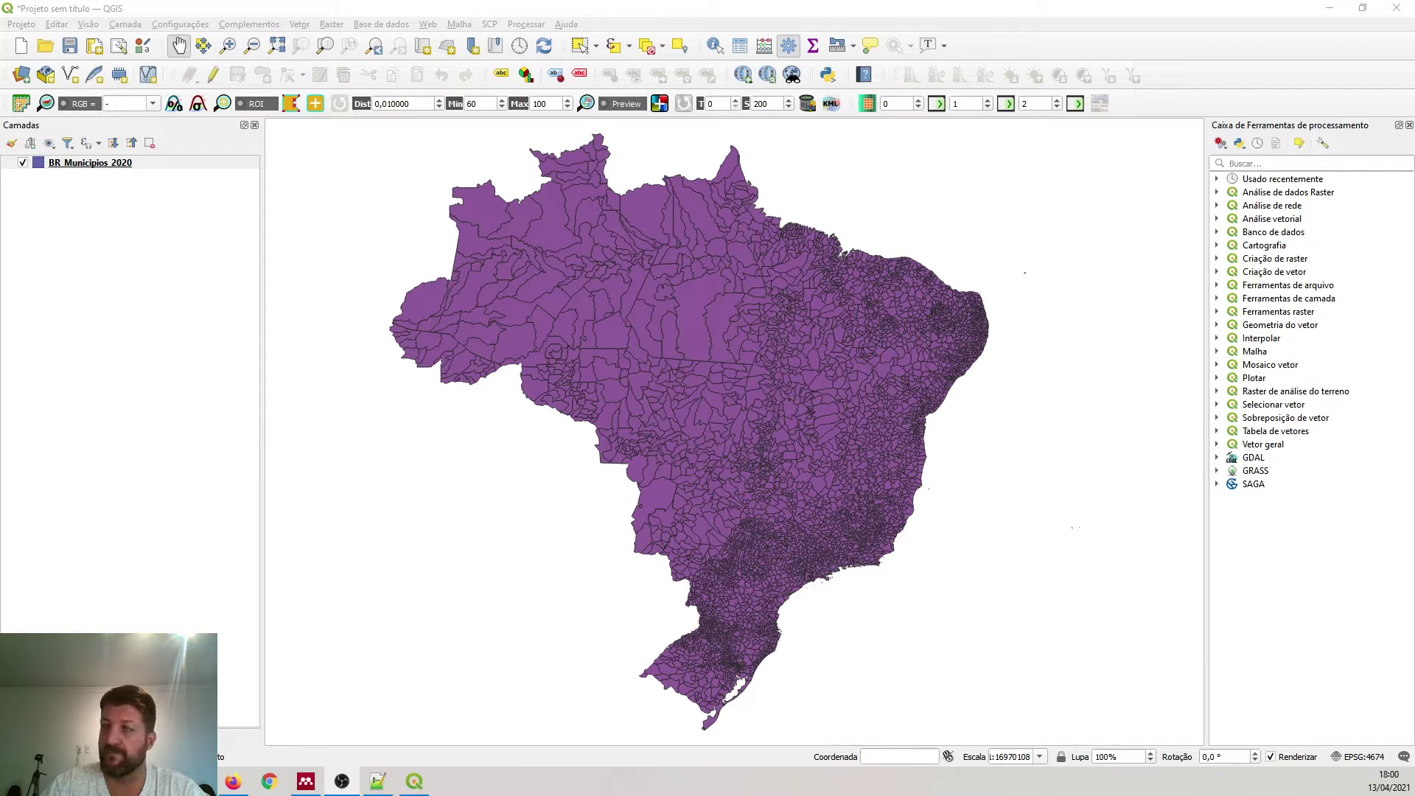
- Open the attribute table of the BR_Municipios_2020 layer as a smaller floating window over the map
{"action": "right_click", "coordinate": [98, 166]}
{"action": "left_click", "coordinate": [159, 310]}
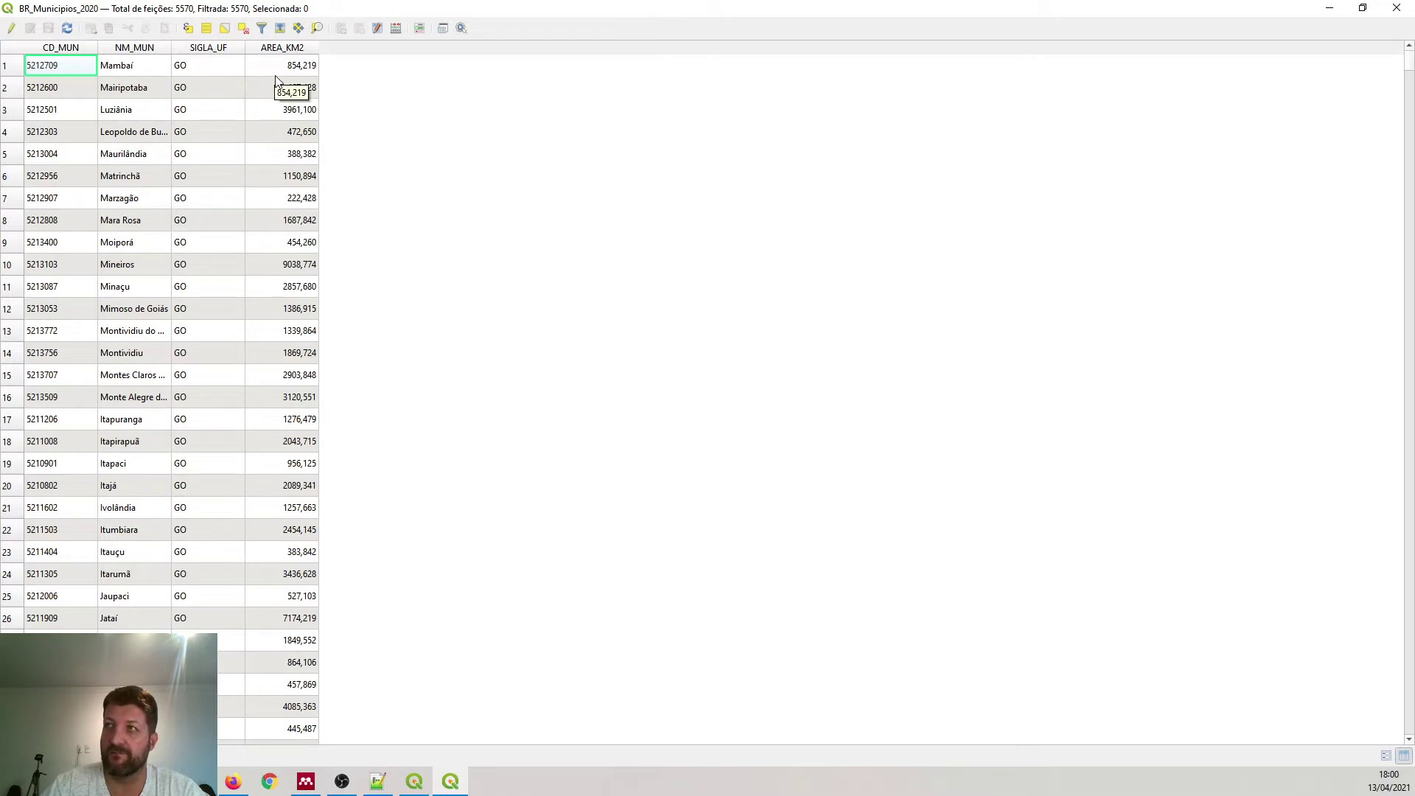
{"action": "double_click", "coordinate": [957, 9]}
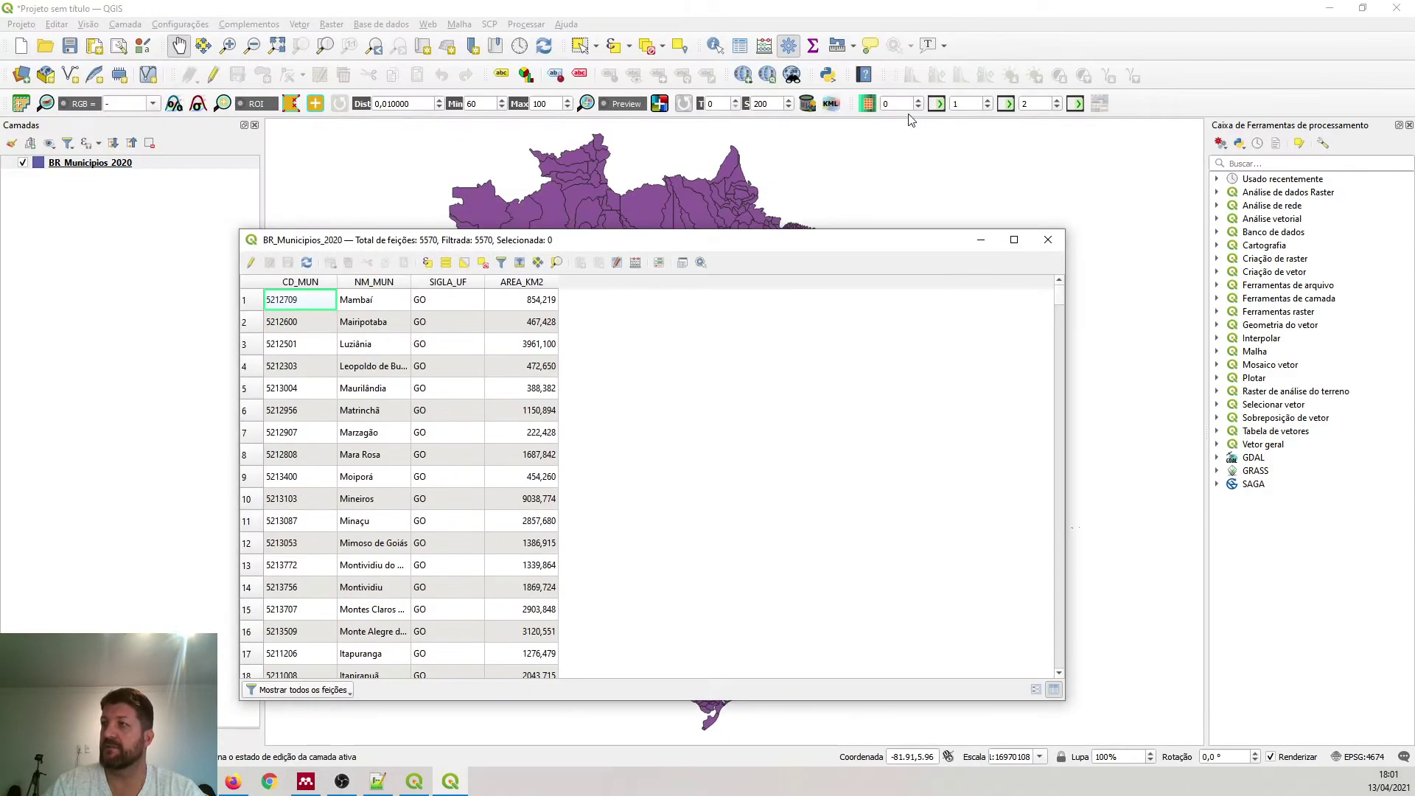
{"action": "left_click_drag", "start_coordinate": [708, 245], "coordinate": [872, 180]}
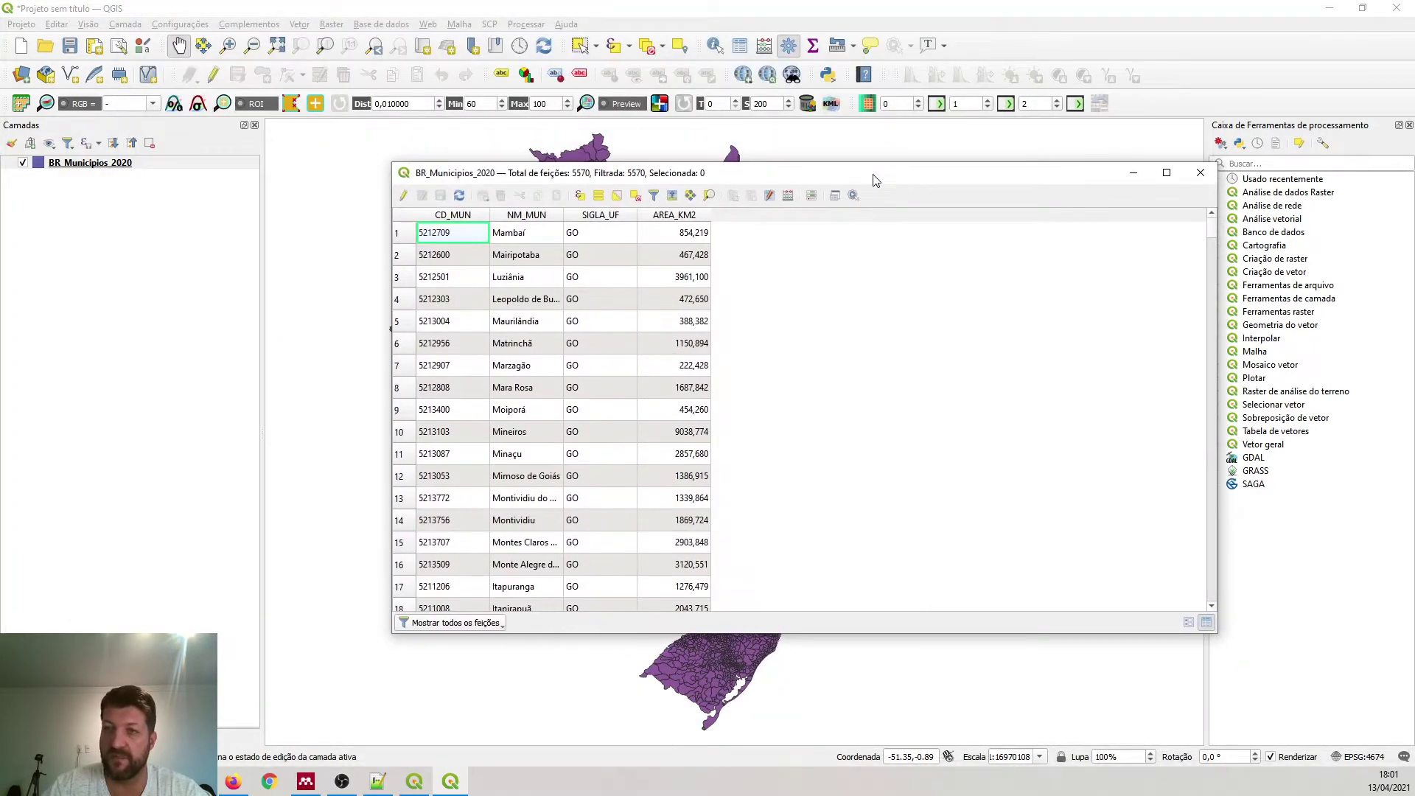
- Sort the attribute table by SIGLA_UF in ascending order and look through the state codes
{"action": "left_click", "coordinate": [598, 215]}
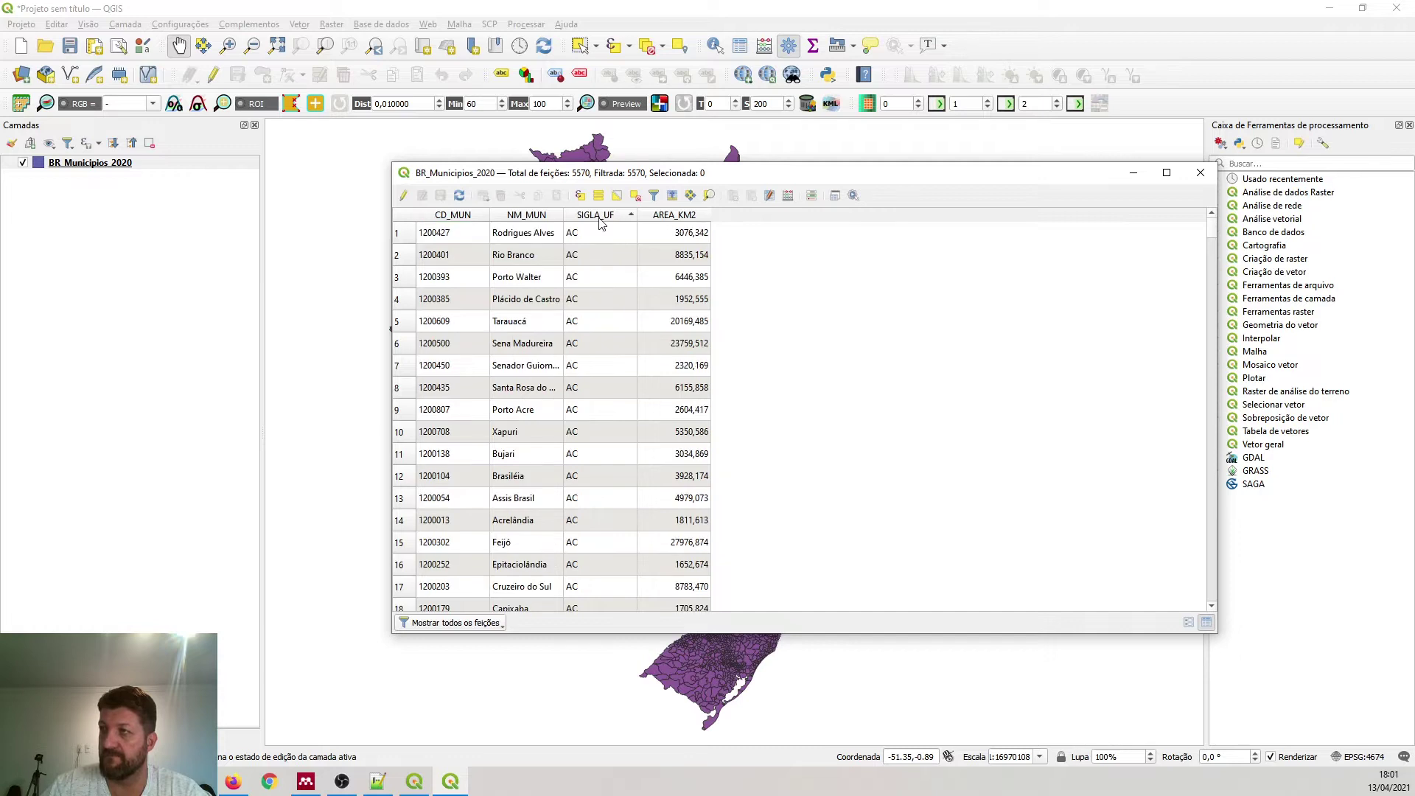
{"action": "scroll", "coordinate": [617, 341], "scroll_direction": "down", "scroll_amount": 20}
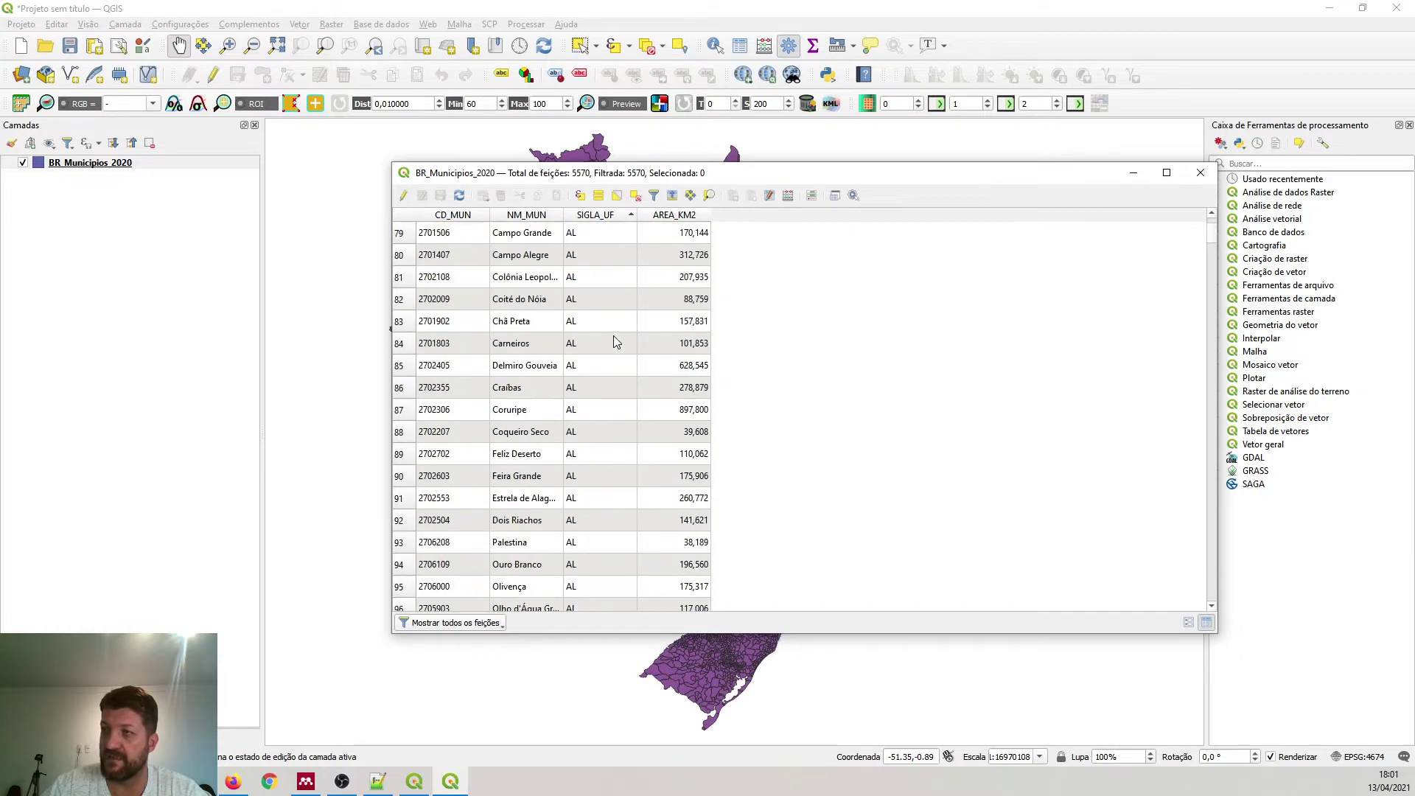
{"action": "scroll", "coordinate": [617, 338], "scroll_direction": "down", "scroll_amount": 10}
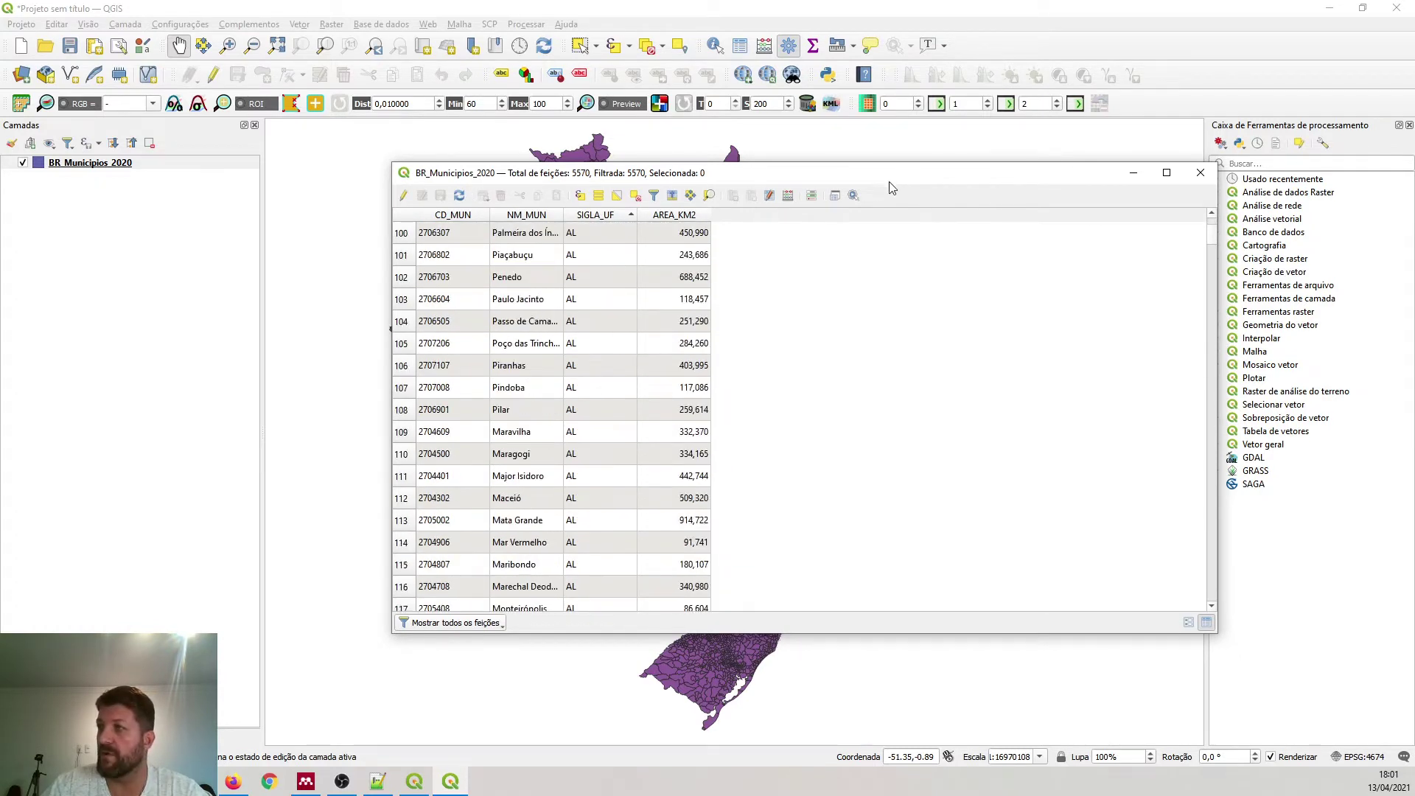
- Start a select-by-expression query on the municipalities with the SIGLA_UF field followed by the equals operator
{"action": "left_click", "coordinate": [580, 196]}
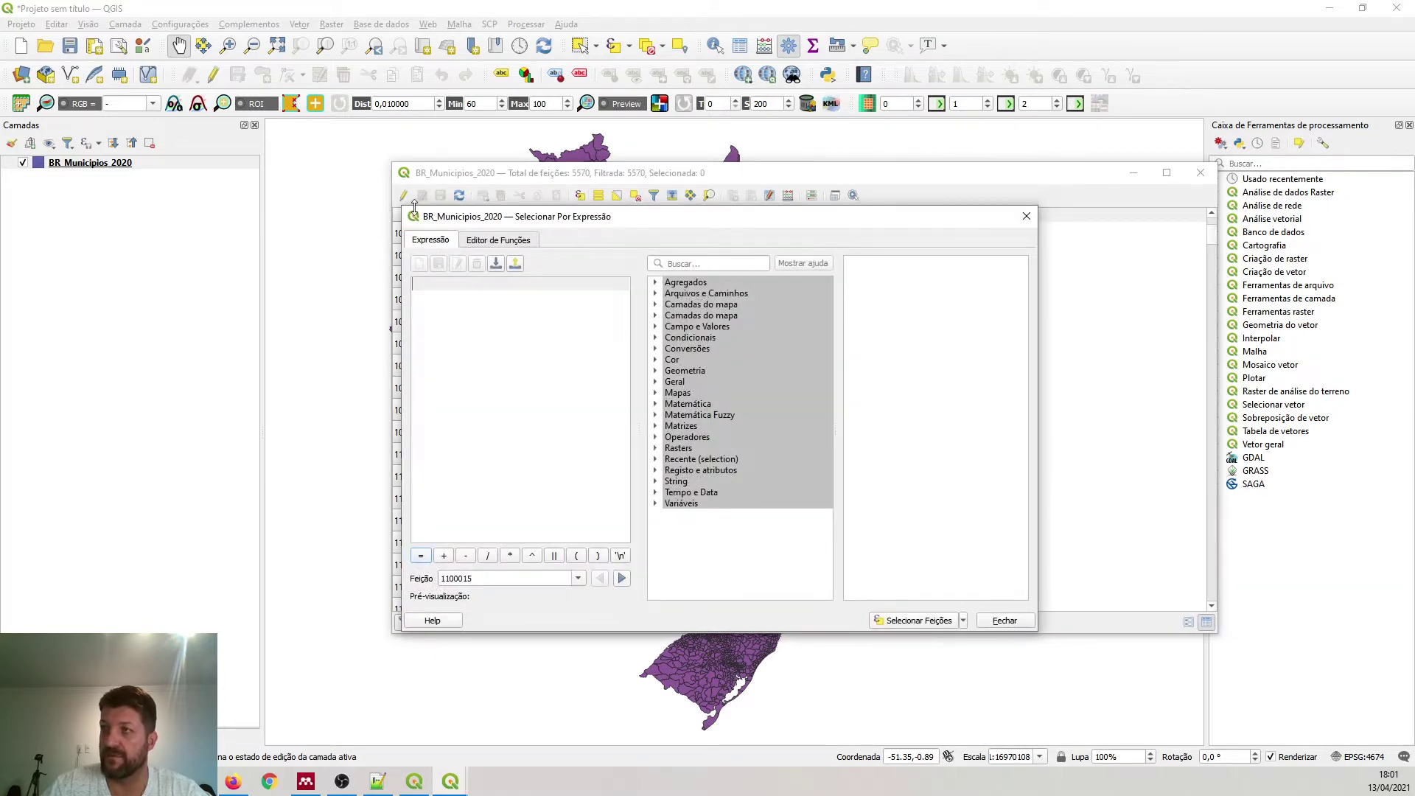
{"action": "left_click_drag", "start_coordinate": [404, 209], "coordinate": [180, 126]}
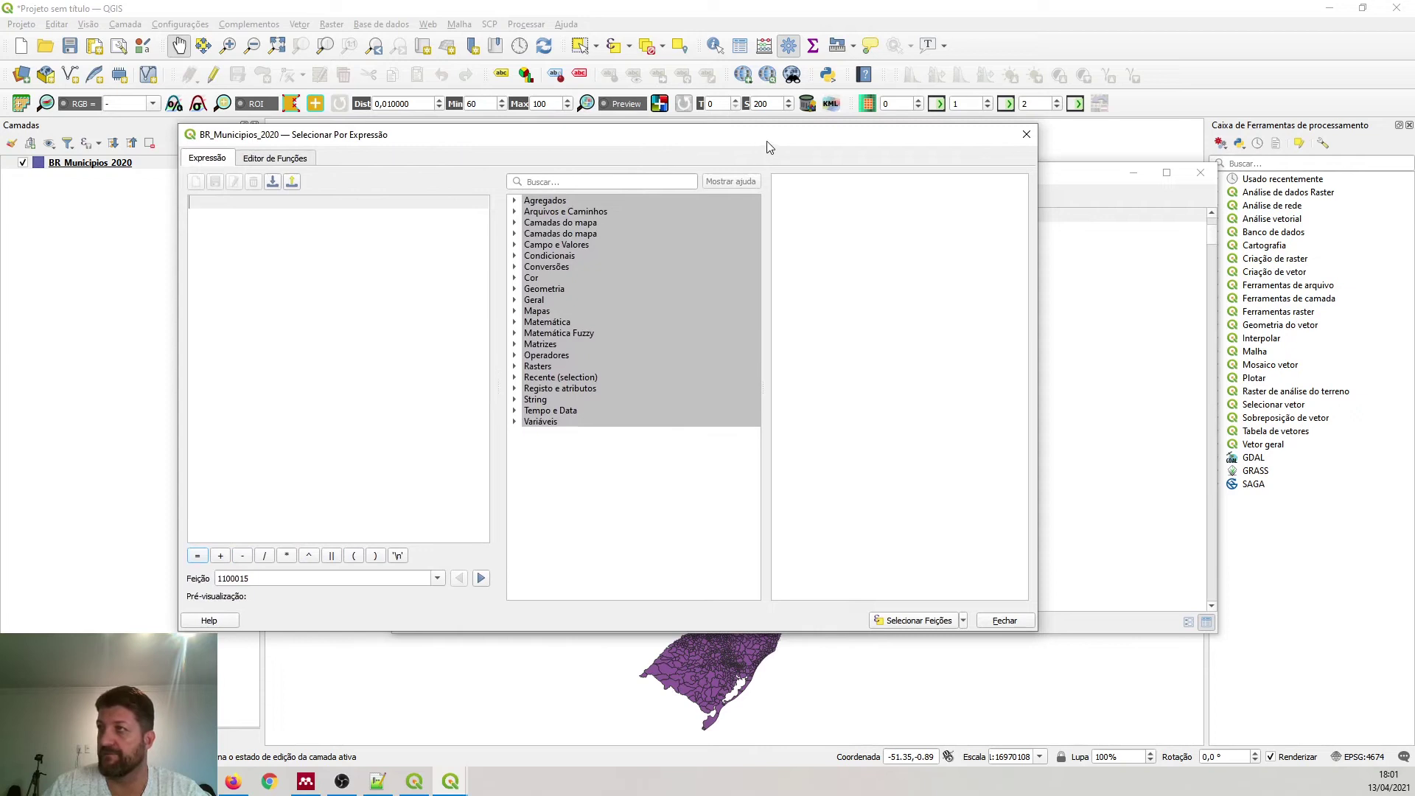
{"action": "left_click_drag", "start_coordinate": [765, 143], "coordinate": [872, 157]}
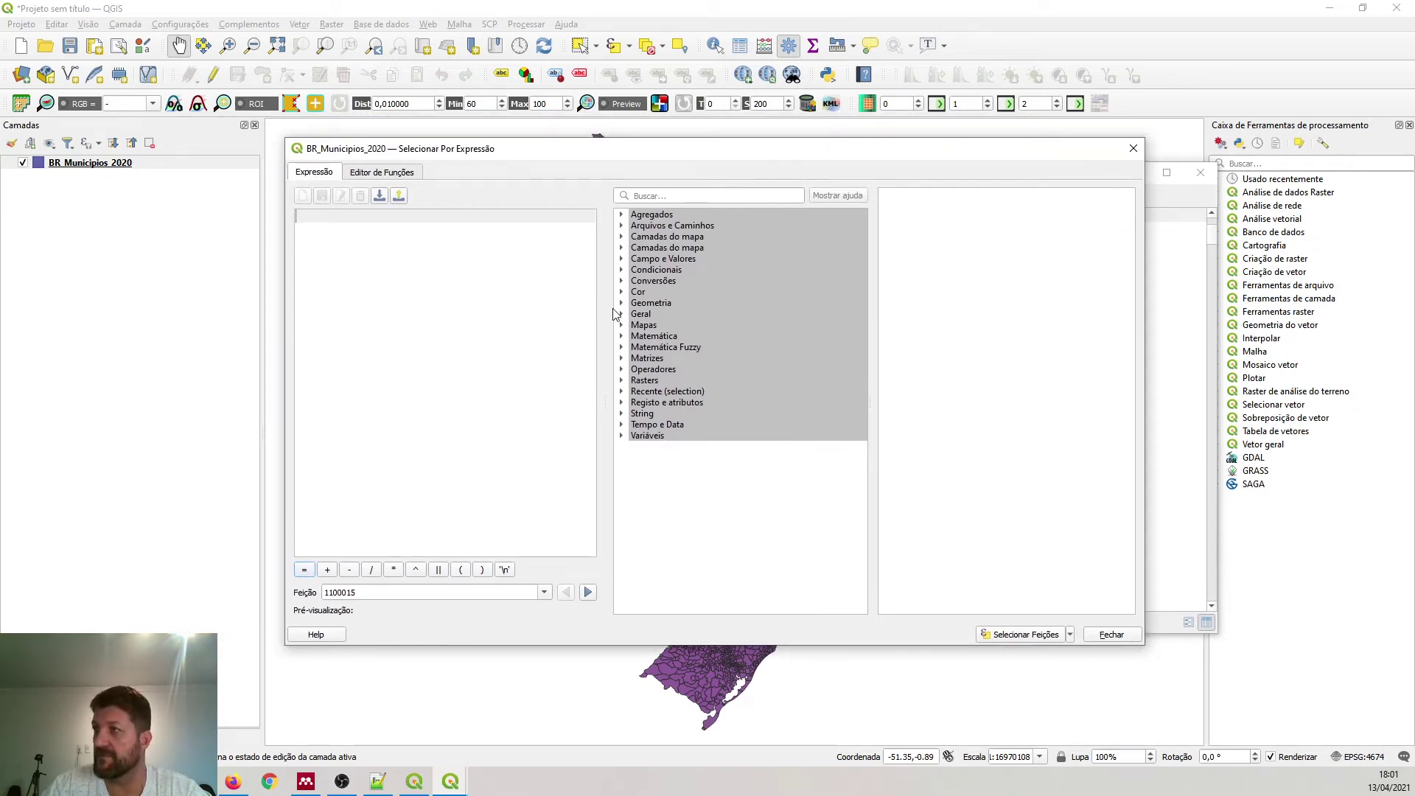
{"action": "left_click", "coordinate": [621, 260]}
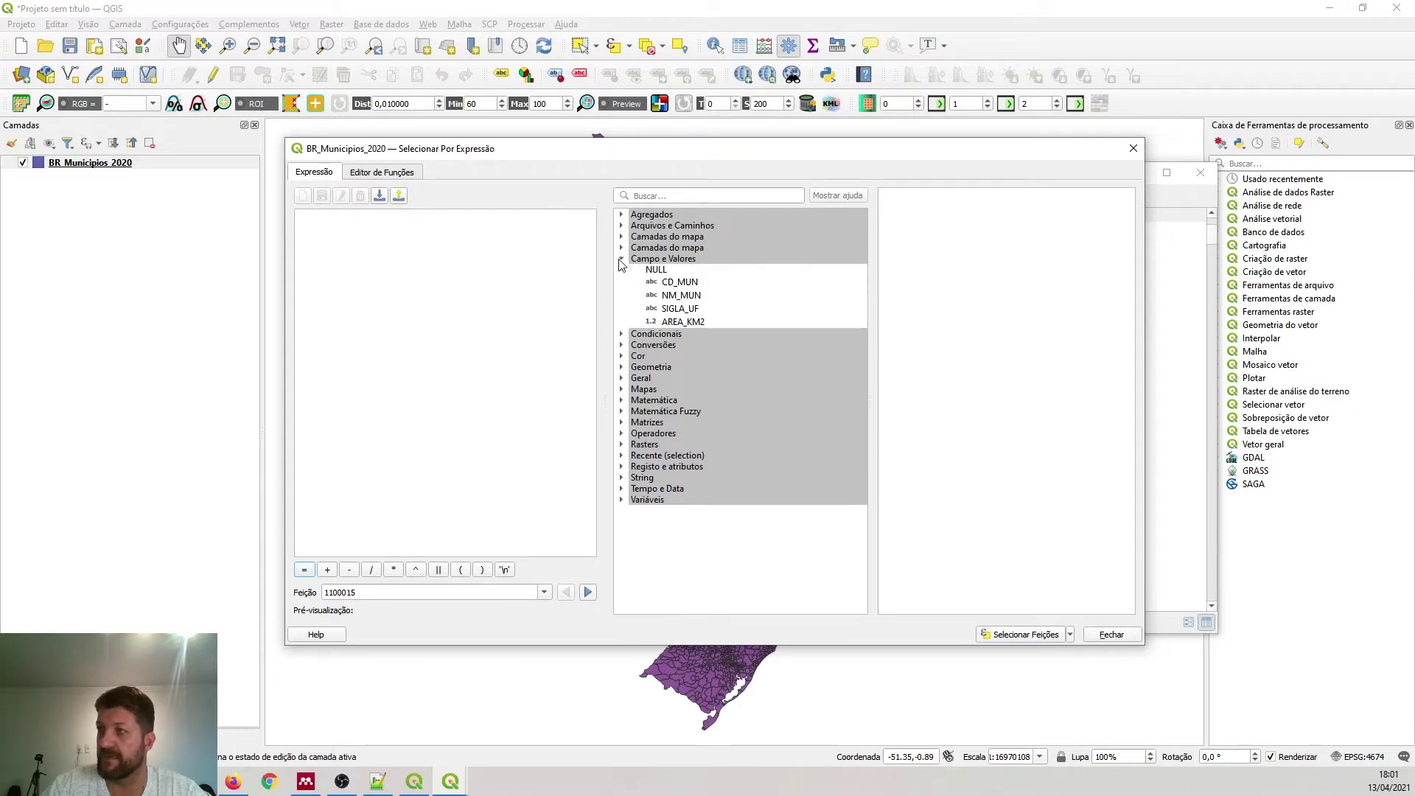
{"action": "double_click", "coordinate": [682, 310]}
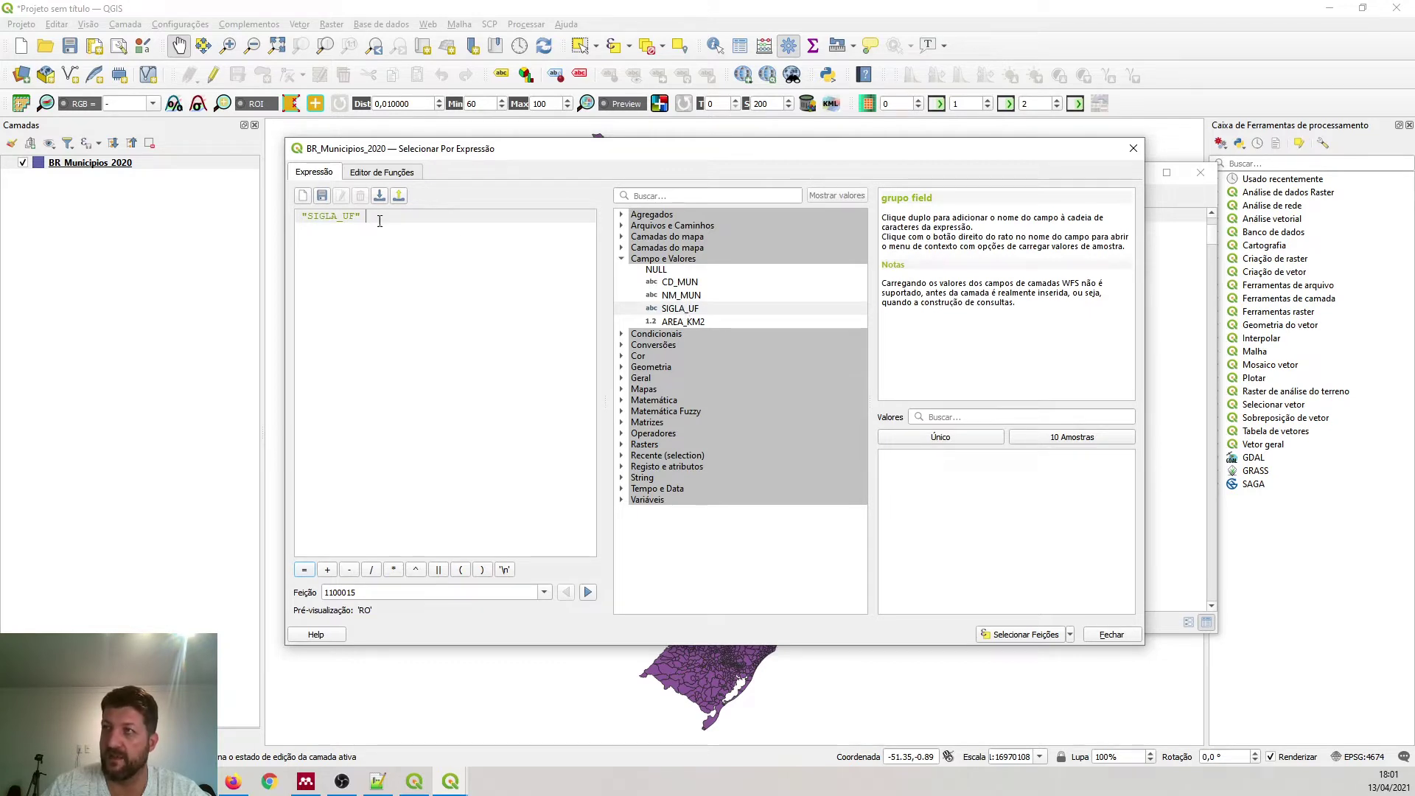
{"action": "left_click_drag", "start_coordinate": [367, 219], "coordinate": [300, 219]}
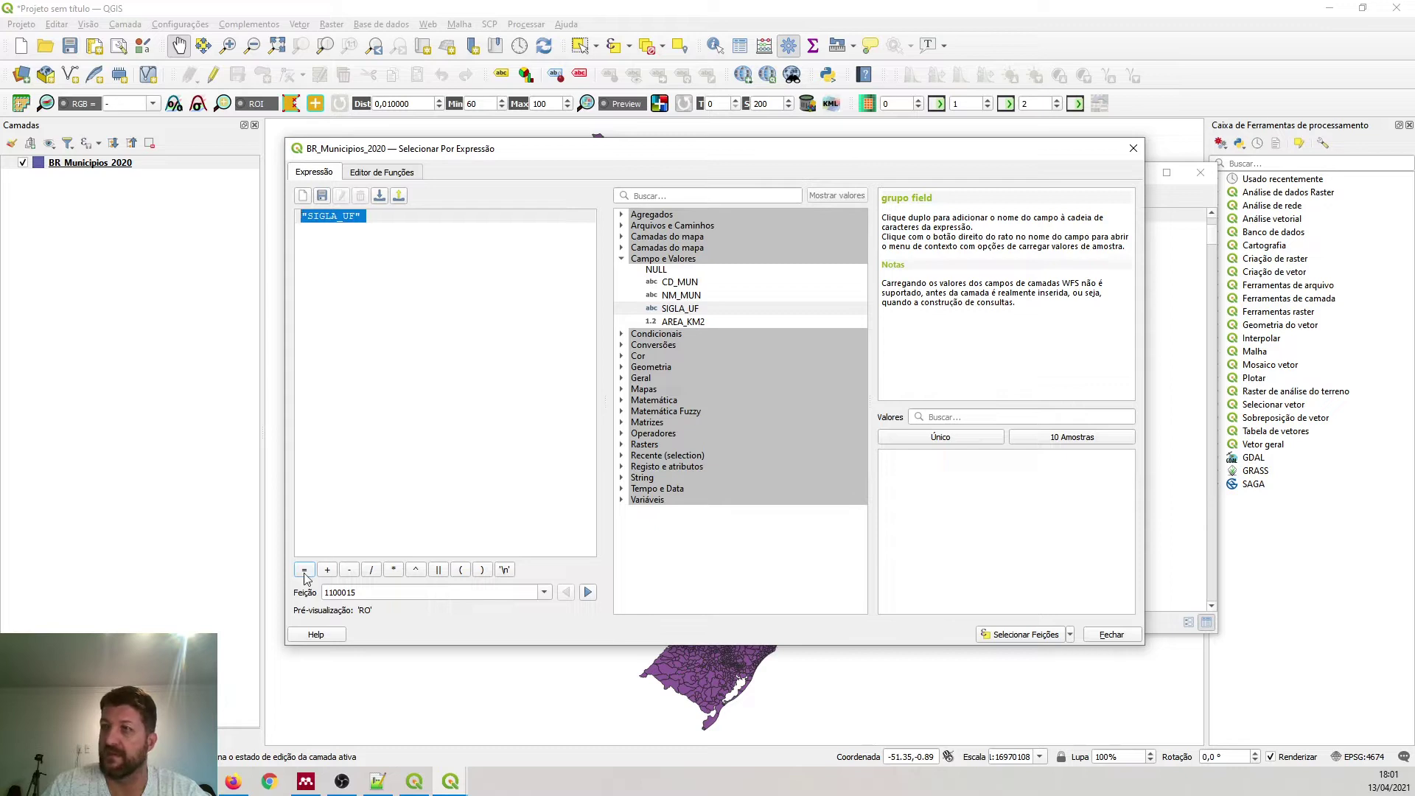
{"action": "left_click", "coordinate": [397, 219]}
{"action": "left_click", "coordinate": [304, 570]}
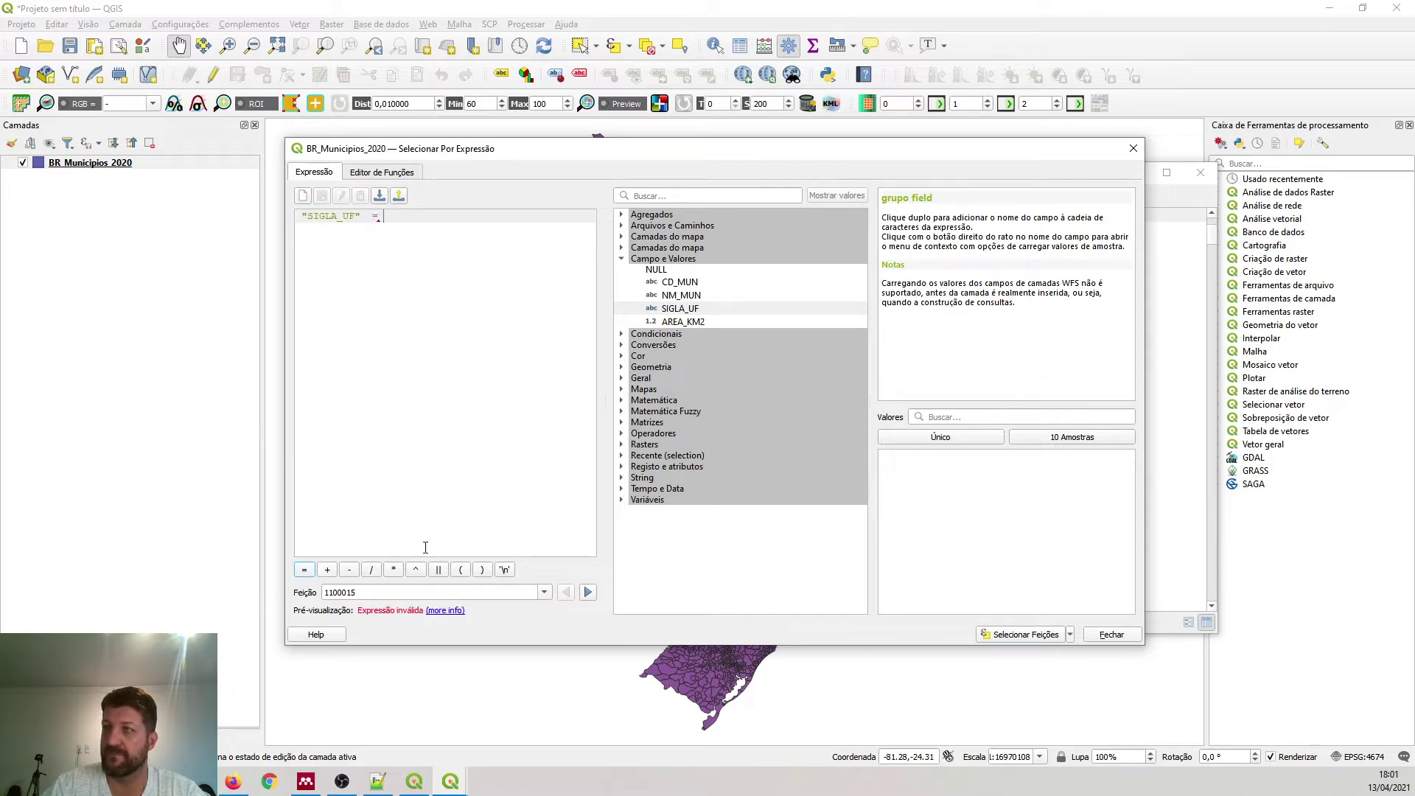
- Complete the expression with the unique value 'MG', select the matching features and close the expression dialog
{"action": "left_click", "coordinate": [978, 438]}
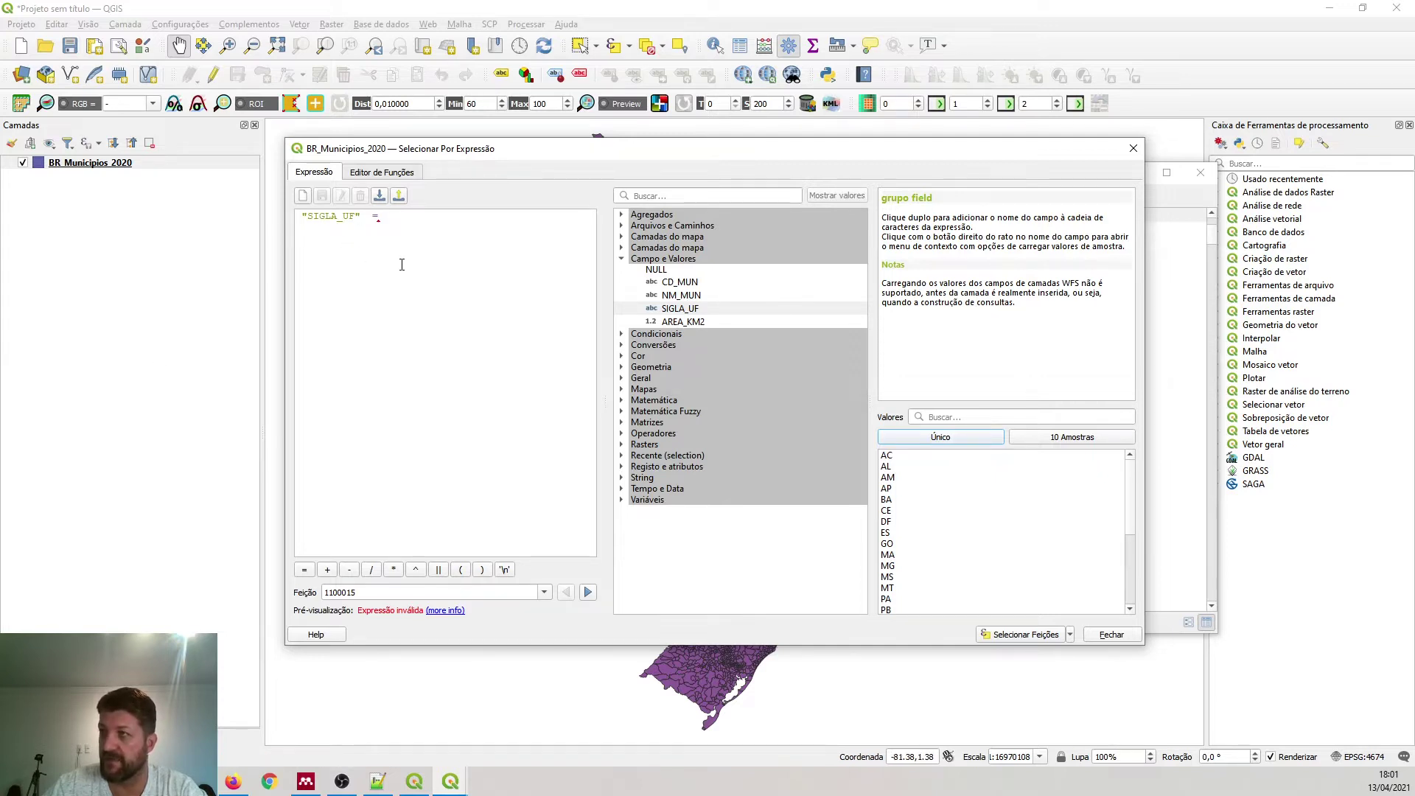
{"action": "double_click", "coordinate": [888, 566]}
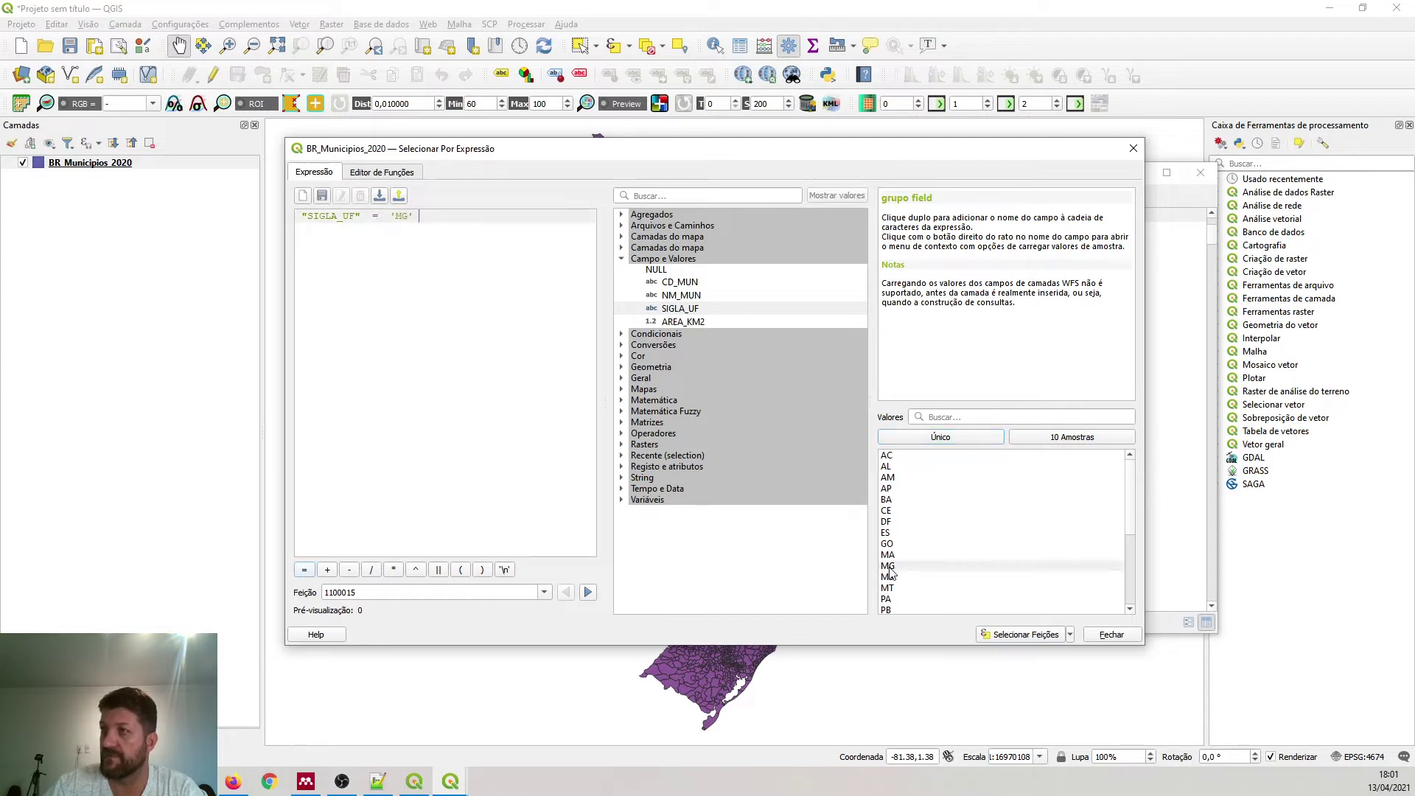
{"action": "left_click", "coordinate": [998, 635]}
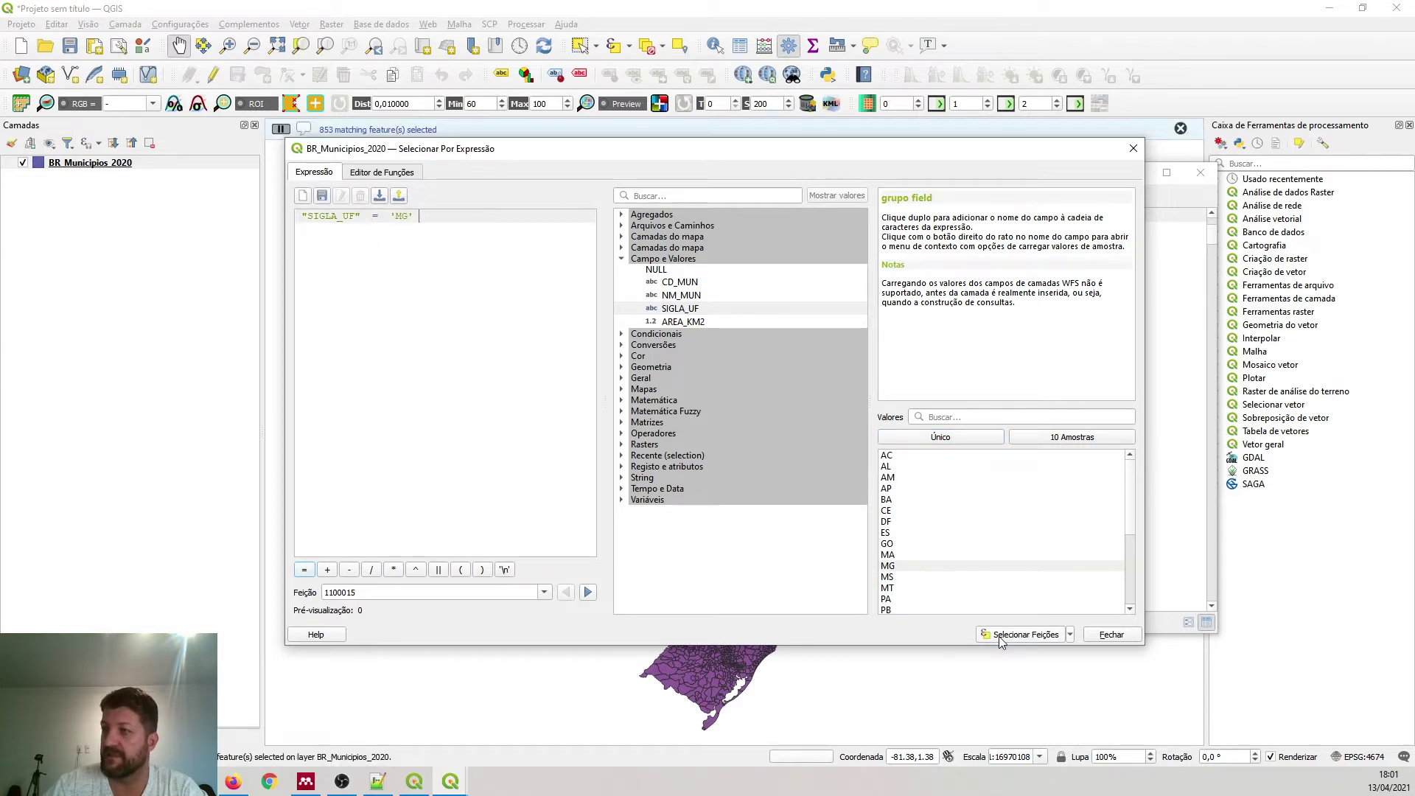
{"action": "left_click", "coordinate": [1134, 148]}
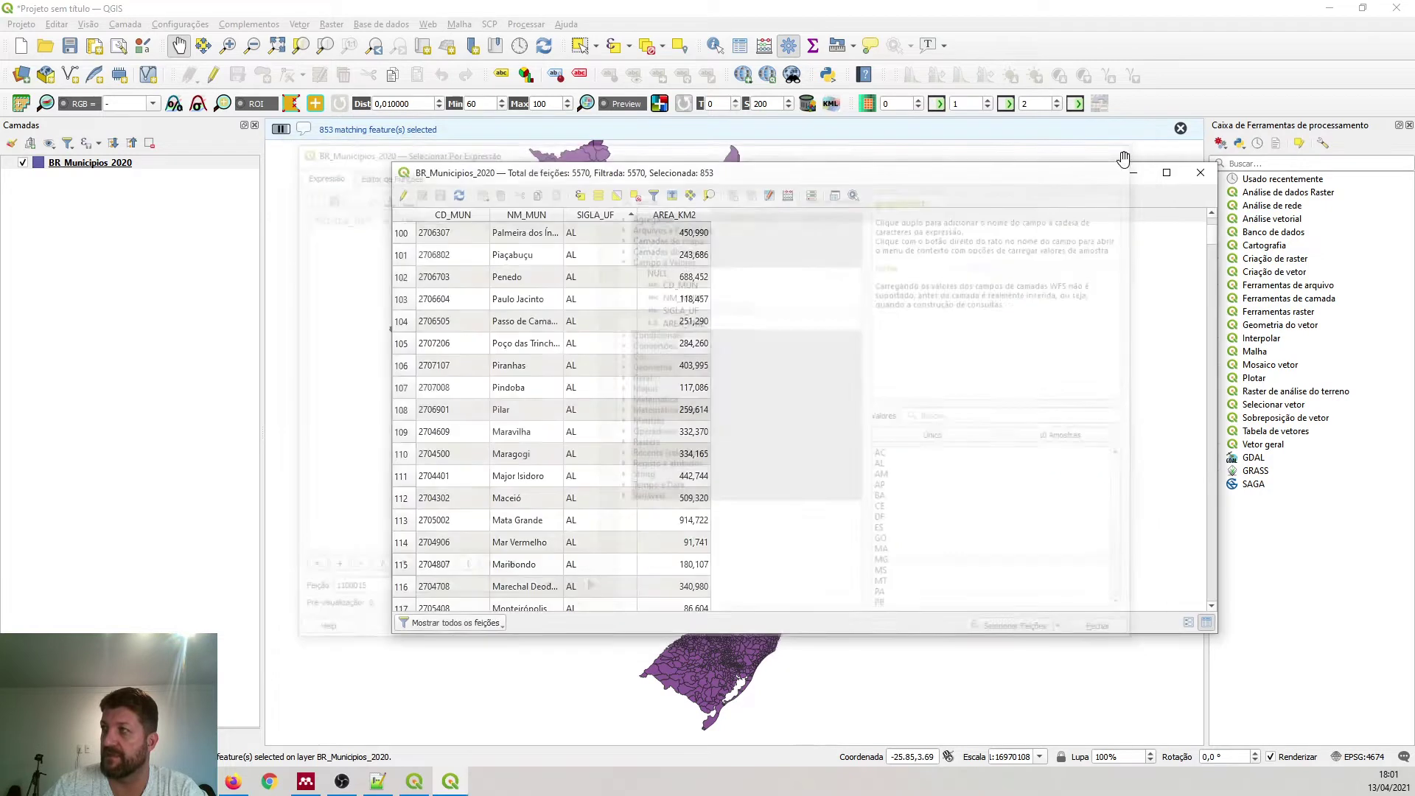
- View the selected MG municipalities on the map and move their rows to the top of the attribute table
{"action": "left_click", "coordinate": [1134, 173]}
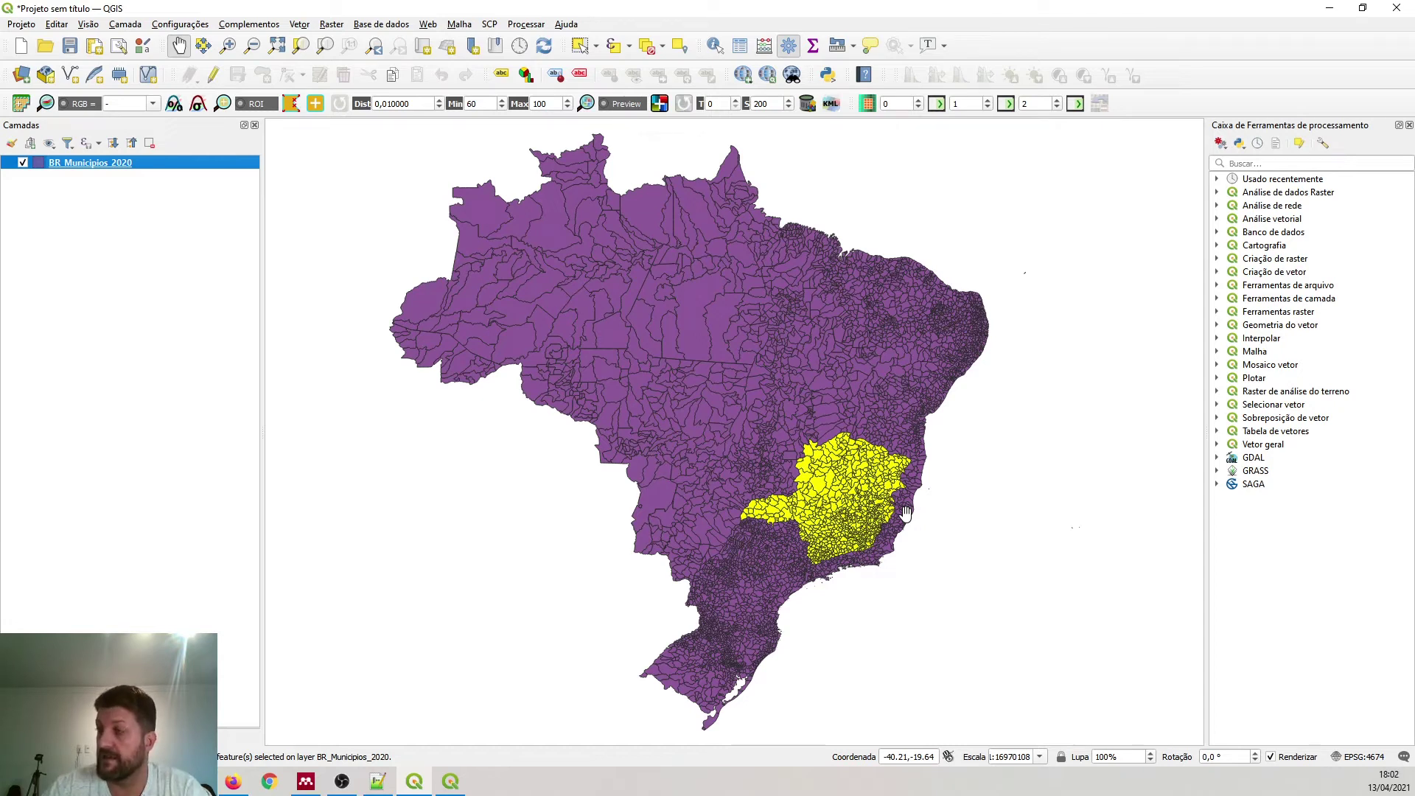
{"action": "left_click", "coordinate": [462, 786]}
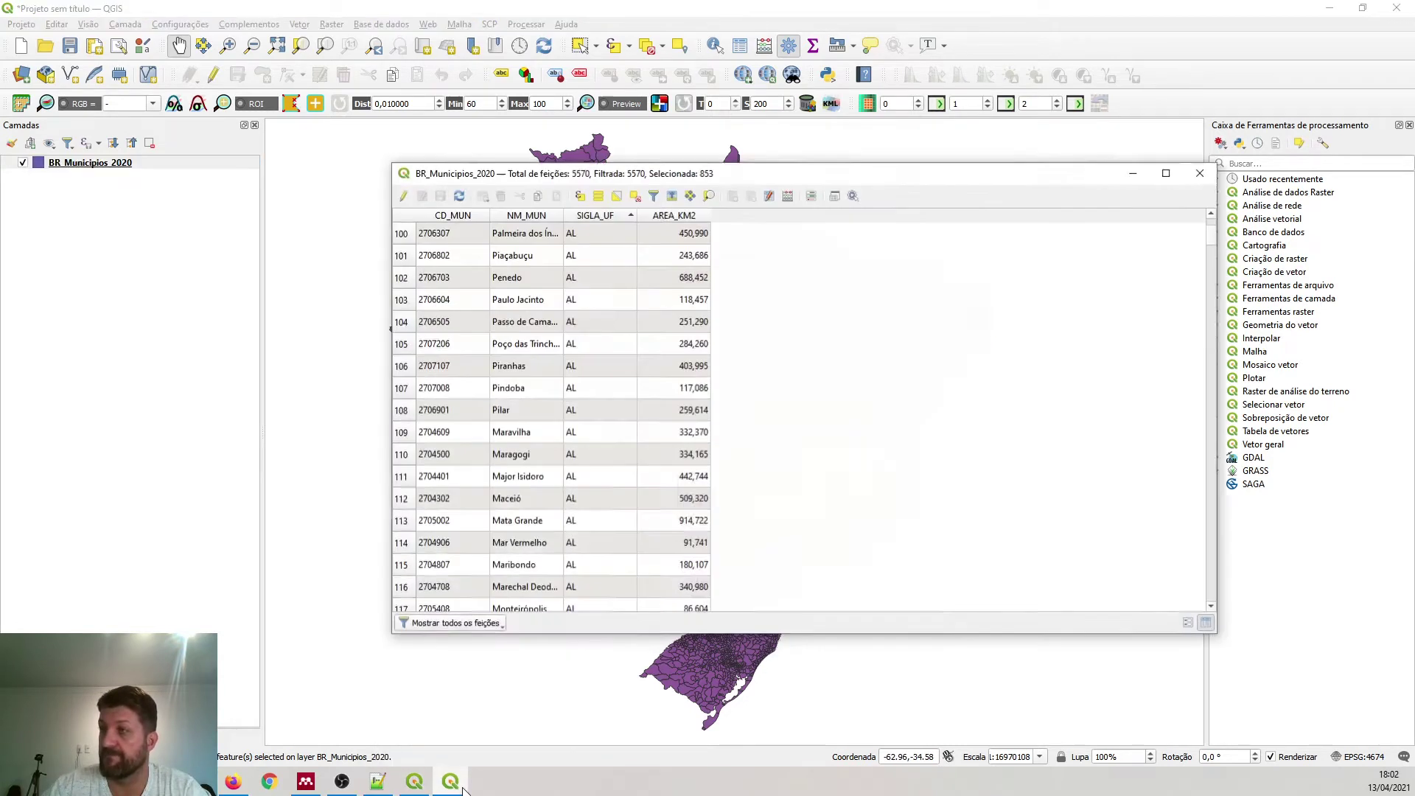
{"action": "left_click", "coordinate": [672, 196]}
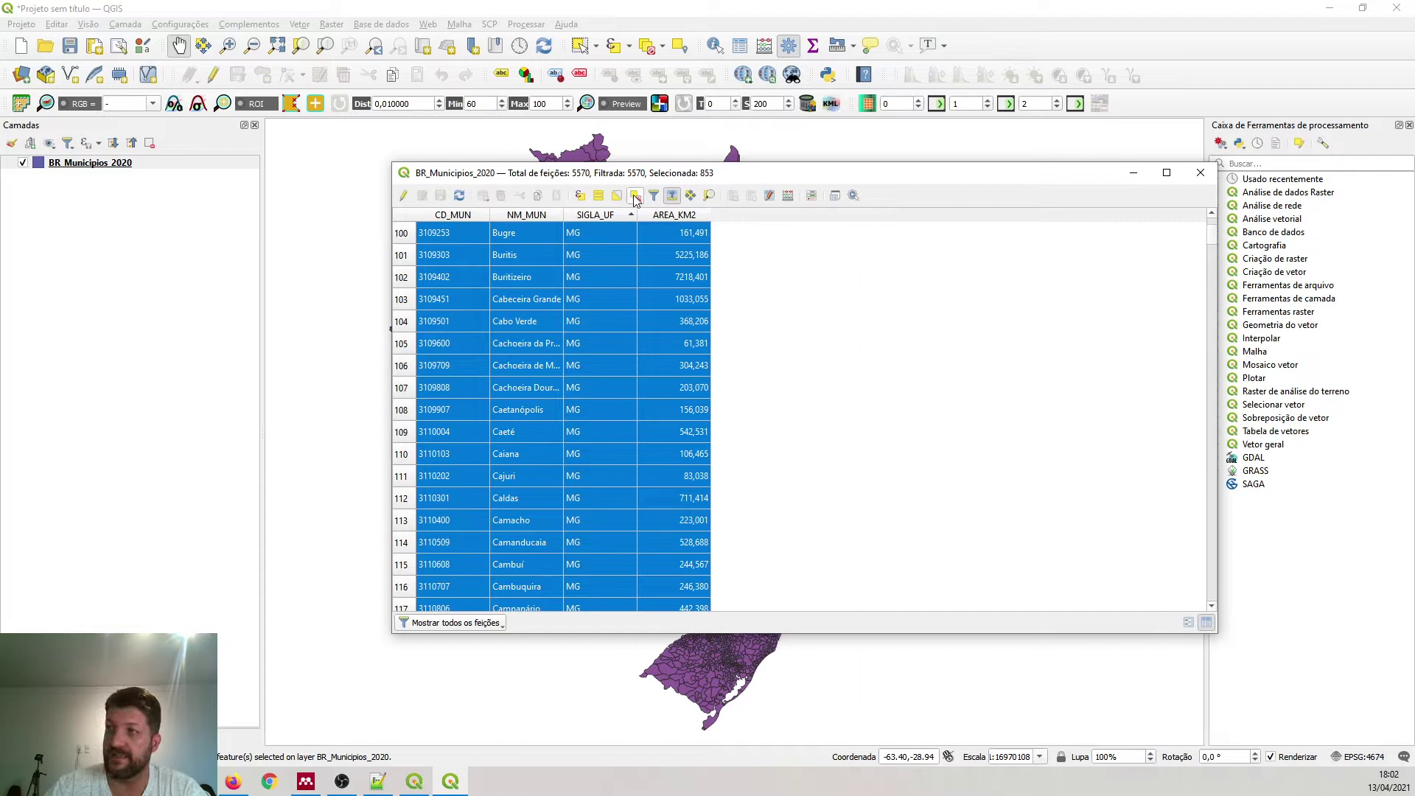
- Deselect all features and sort the attribute table by CD_MUN in ascending order
{"action": "left_click", "coordinate": [636, 196]}
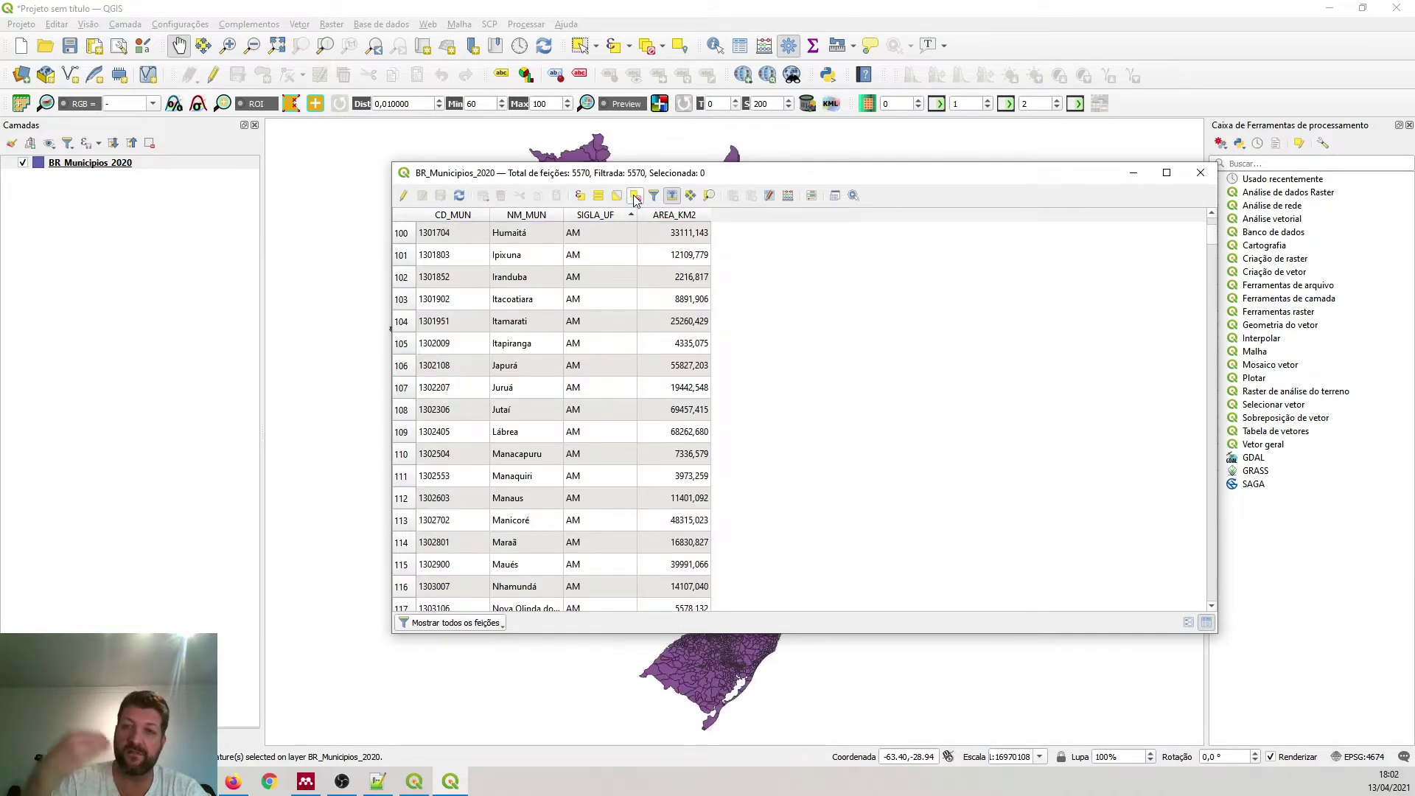
{"action": "left_click_drag", "start_coordinate": [889, 174], "coordinate": [836, 109]}
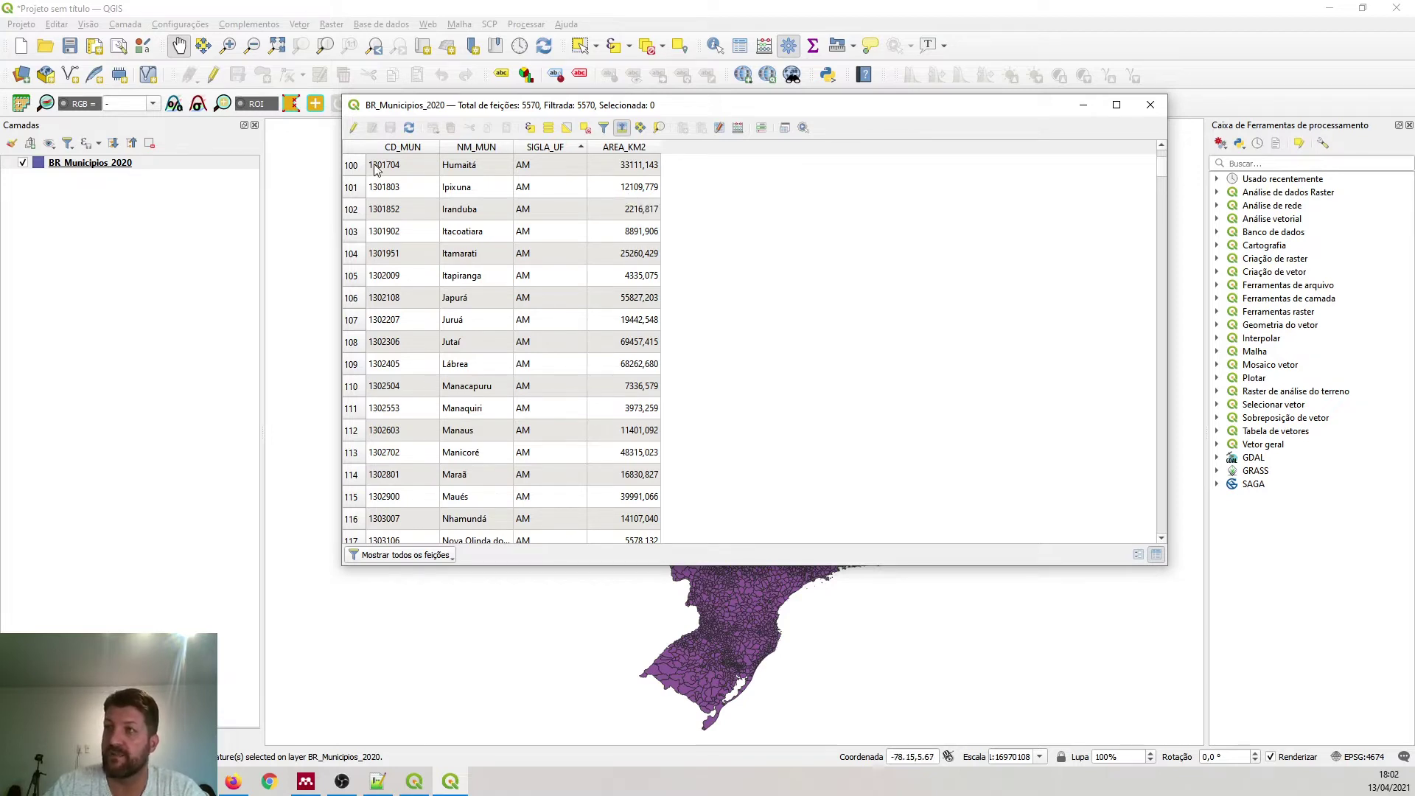
{"action": "left_click", "coordinate": [402, 188]}
{"action": "left_click", "coordinate": [415, 147]}
{"action": "left_click", "coordinate": [395, 426]}
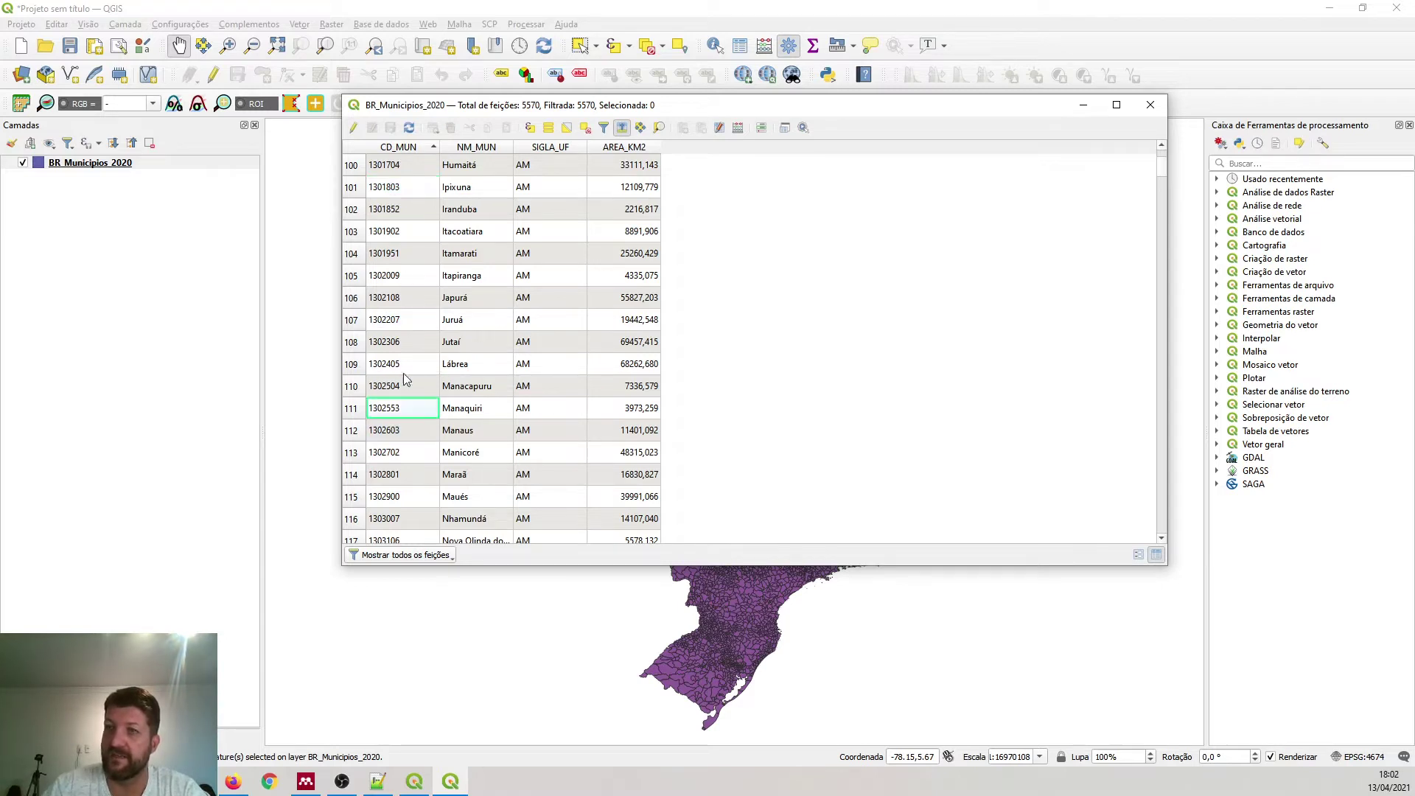
{"action": "left_click", "coordinate": [396, 426]}
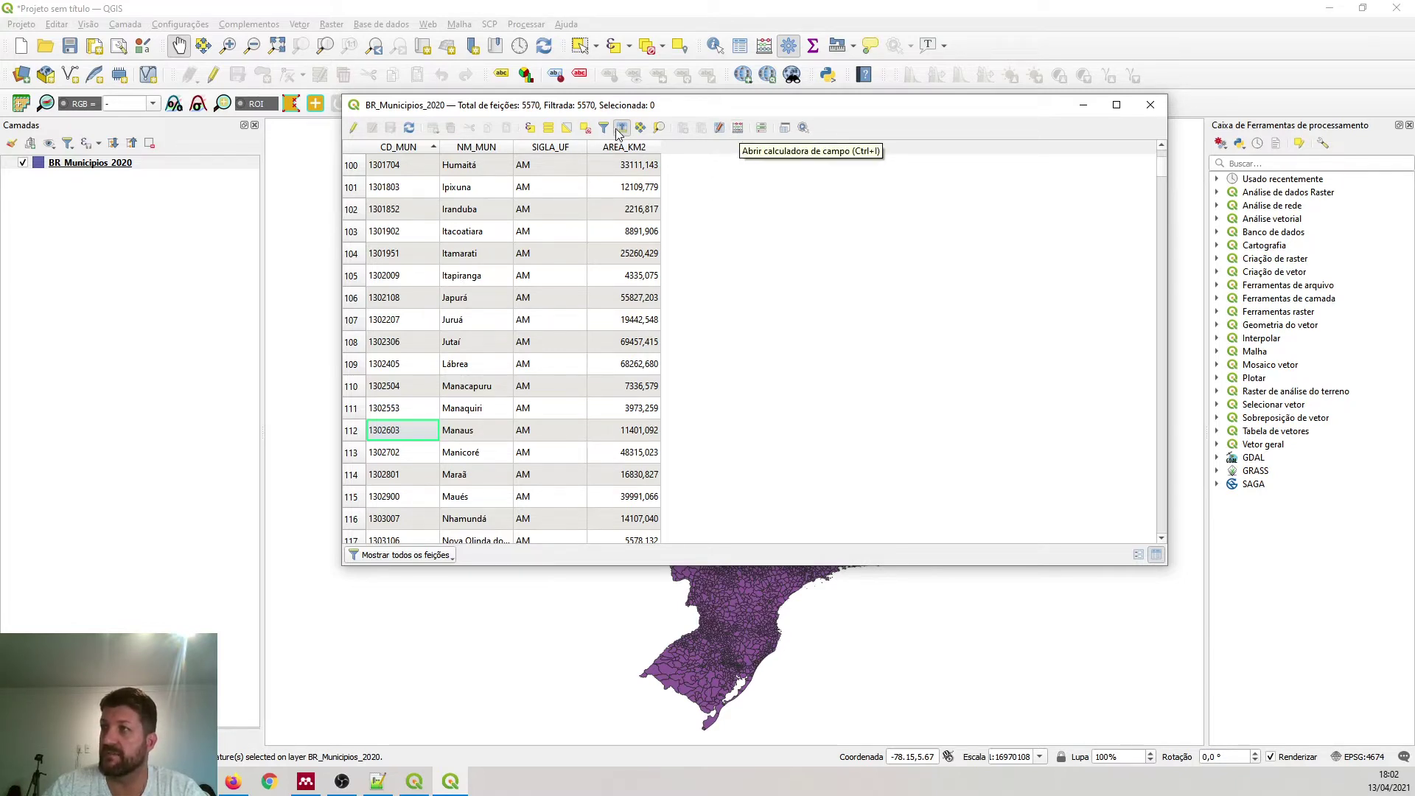
- Write the select-by-expression query "CD_MUN" LIKE '31%' for the municipalities layer
{"action": "left_click", "coordinate": [530, 129]}
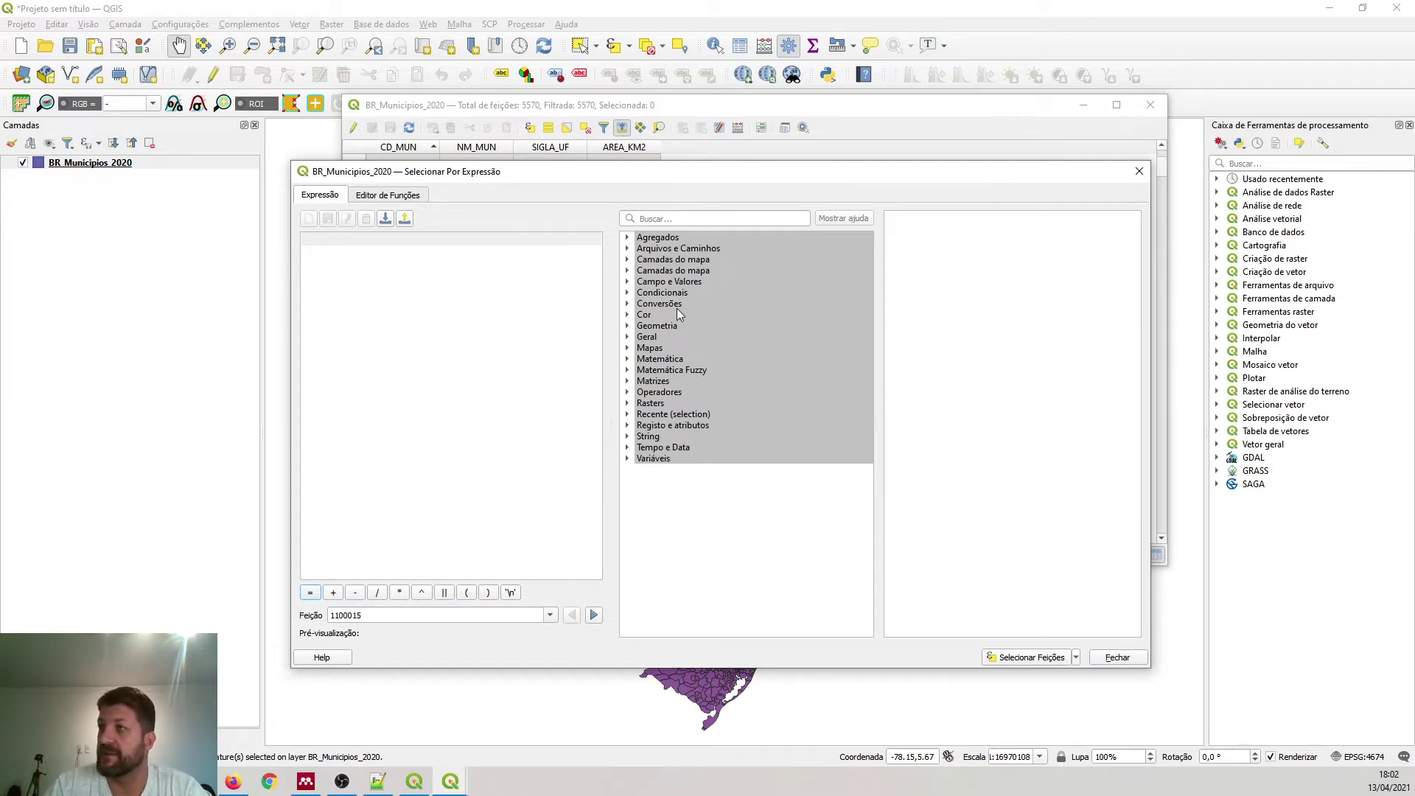
{"action": "left_click", "coordinate": [634, 285]}
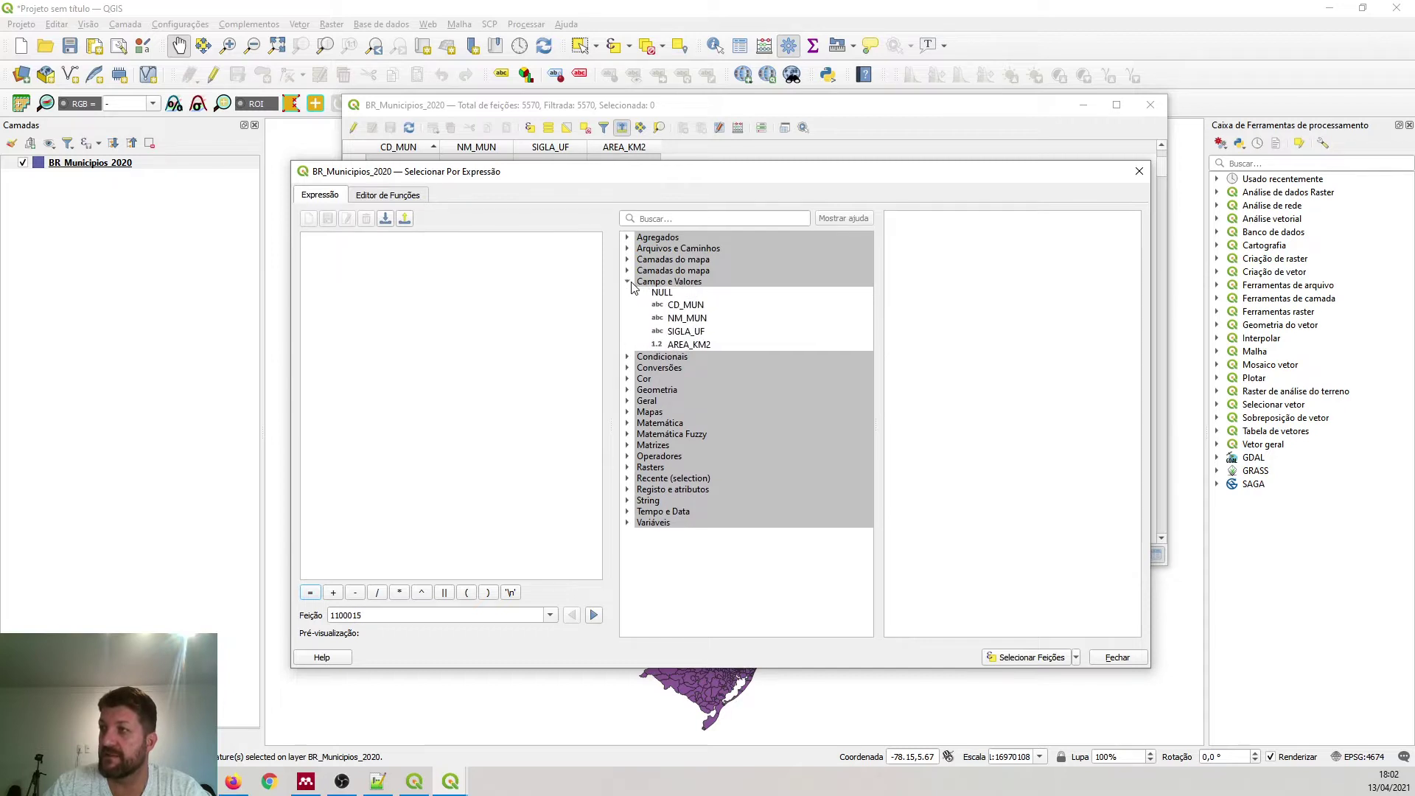
{"action": "double_click", "coordinate": [680, 308]}
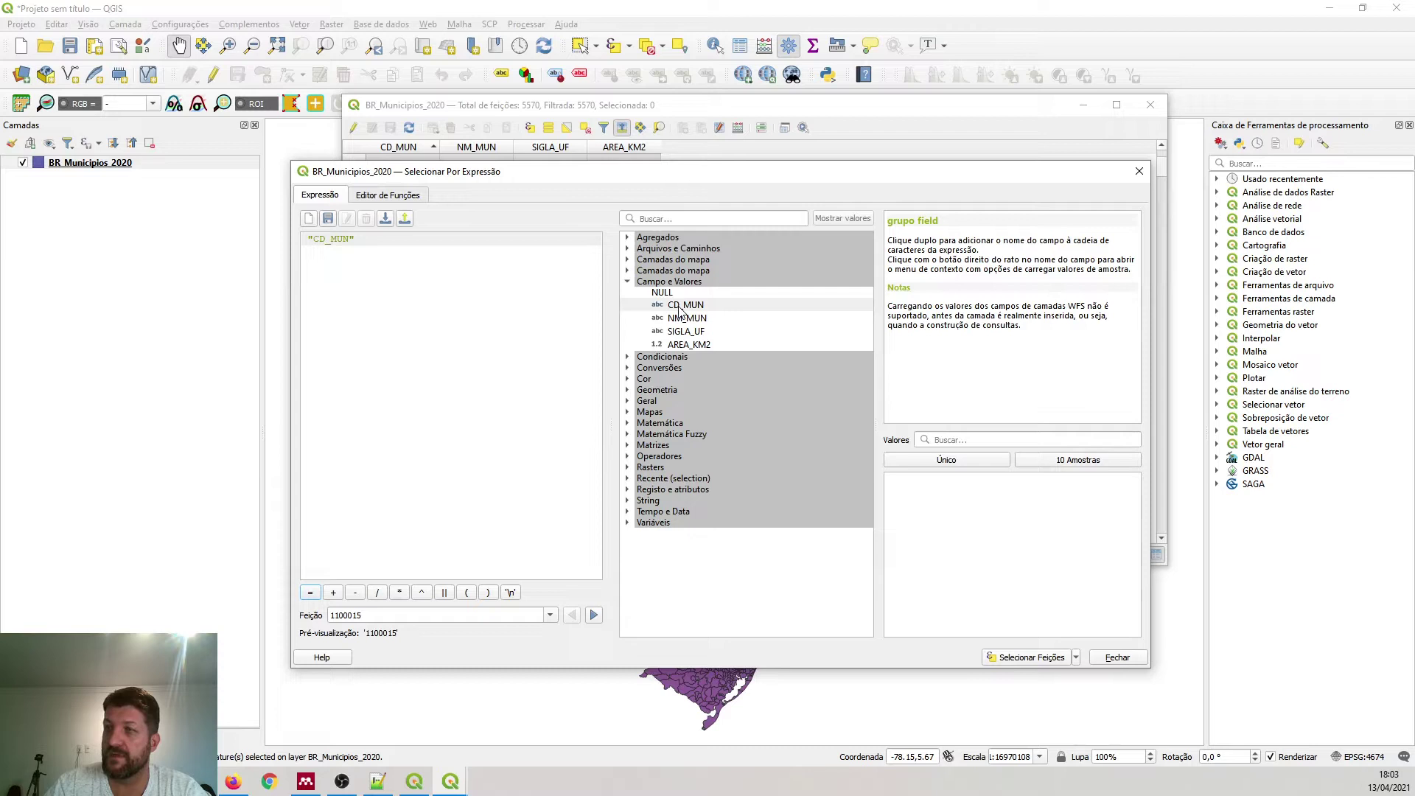
{"action": "type", "text": "LIKE"}
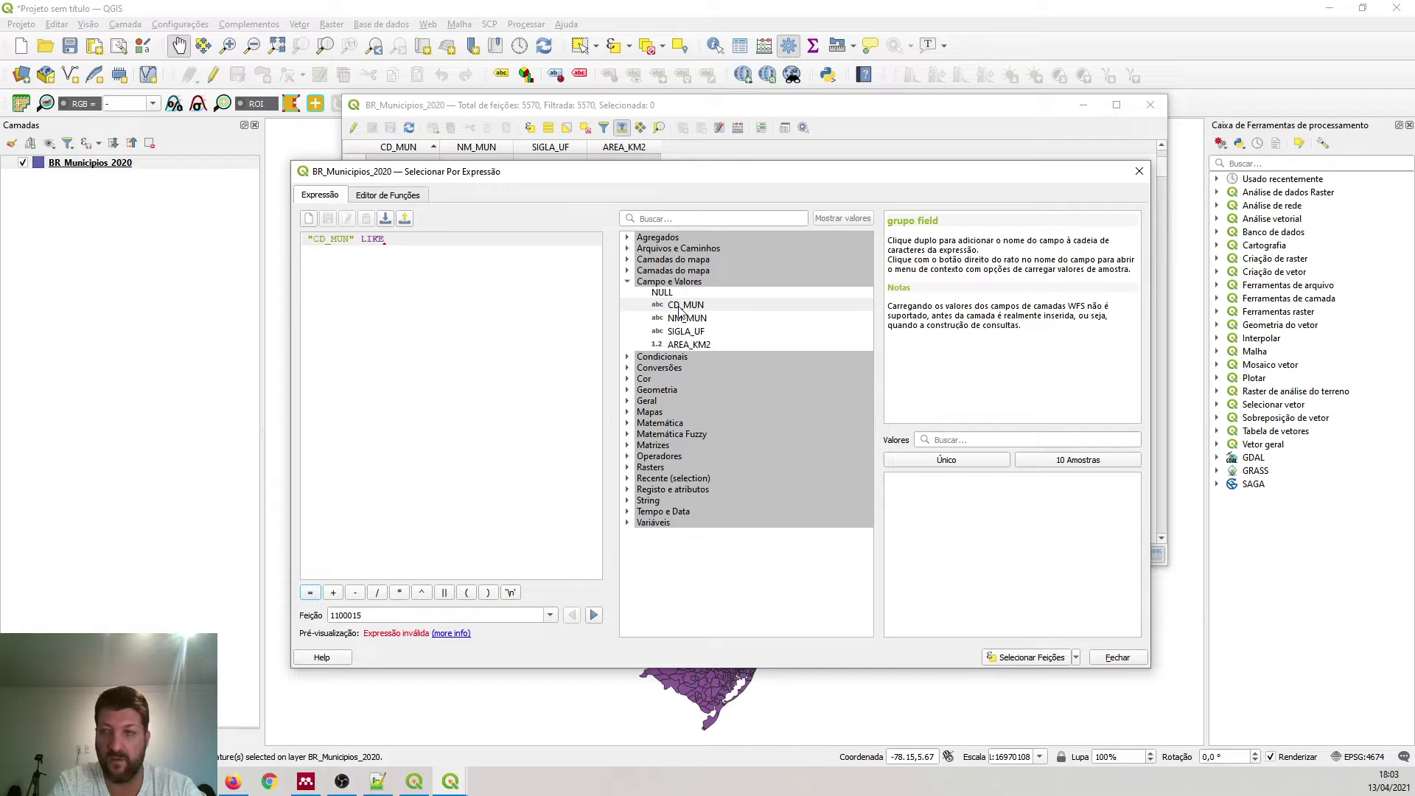
{"action": "type", "text": "'"}
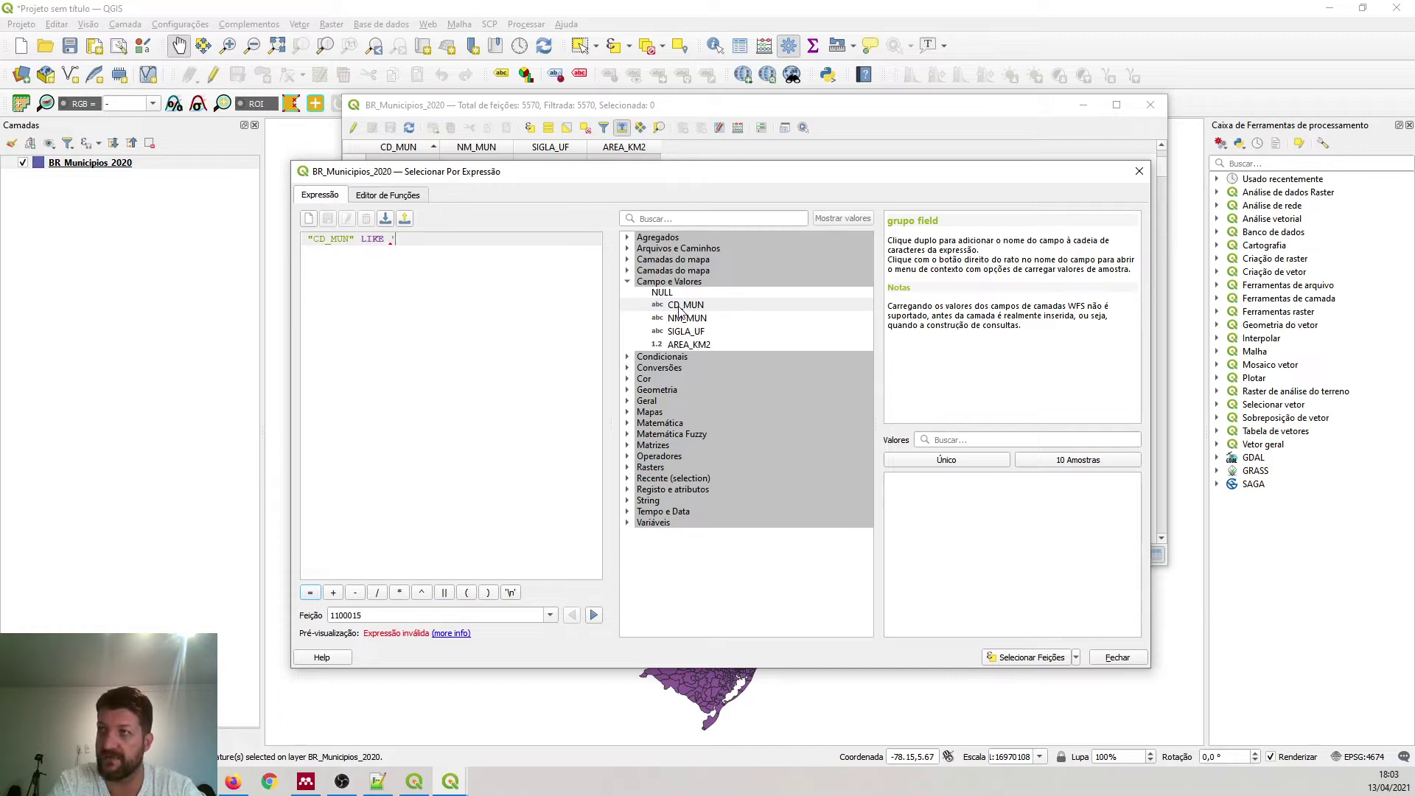
{"action": "type", "text": "31"}
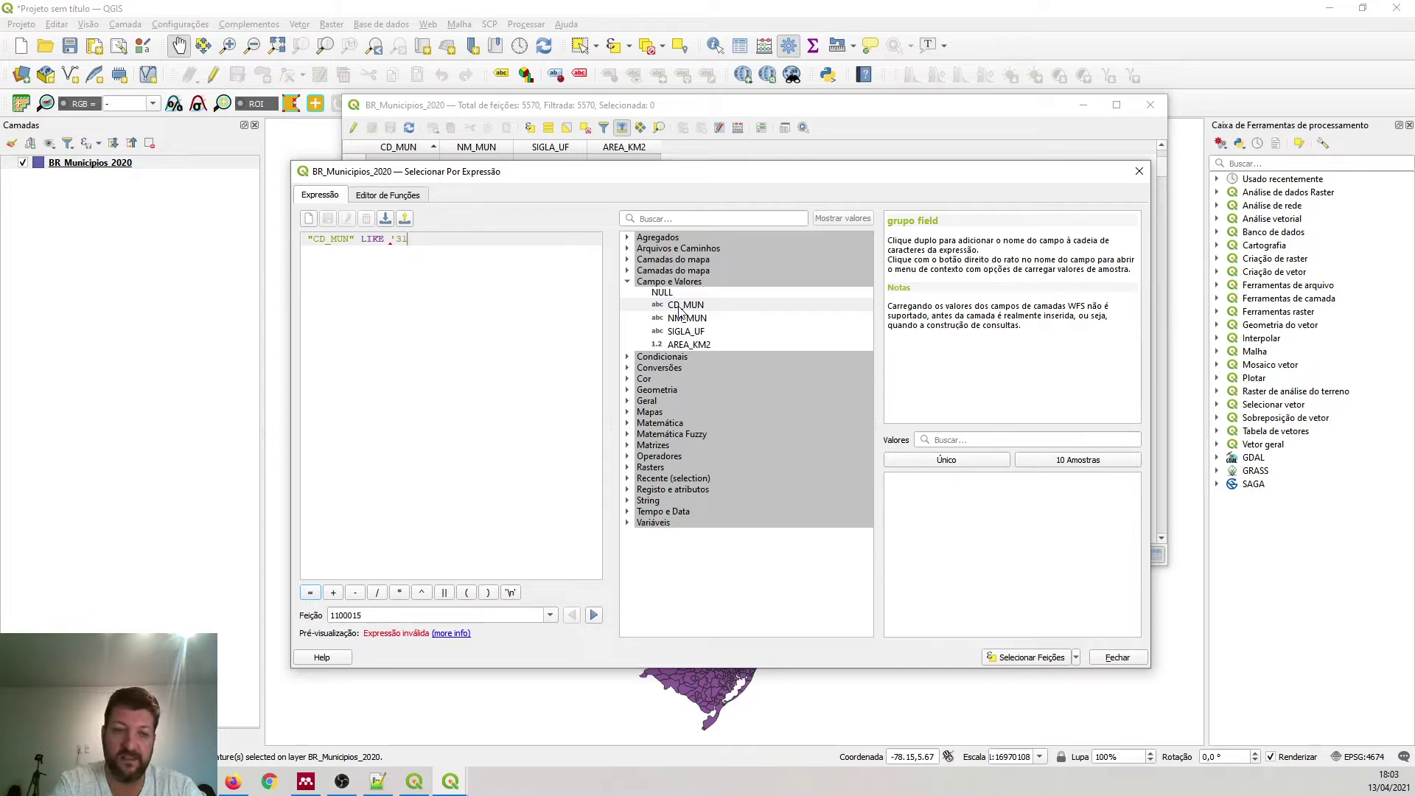
{"action": "type", "text": "%'"}
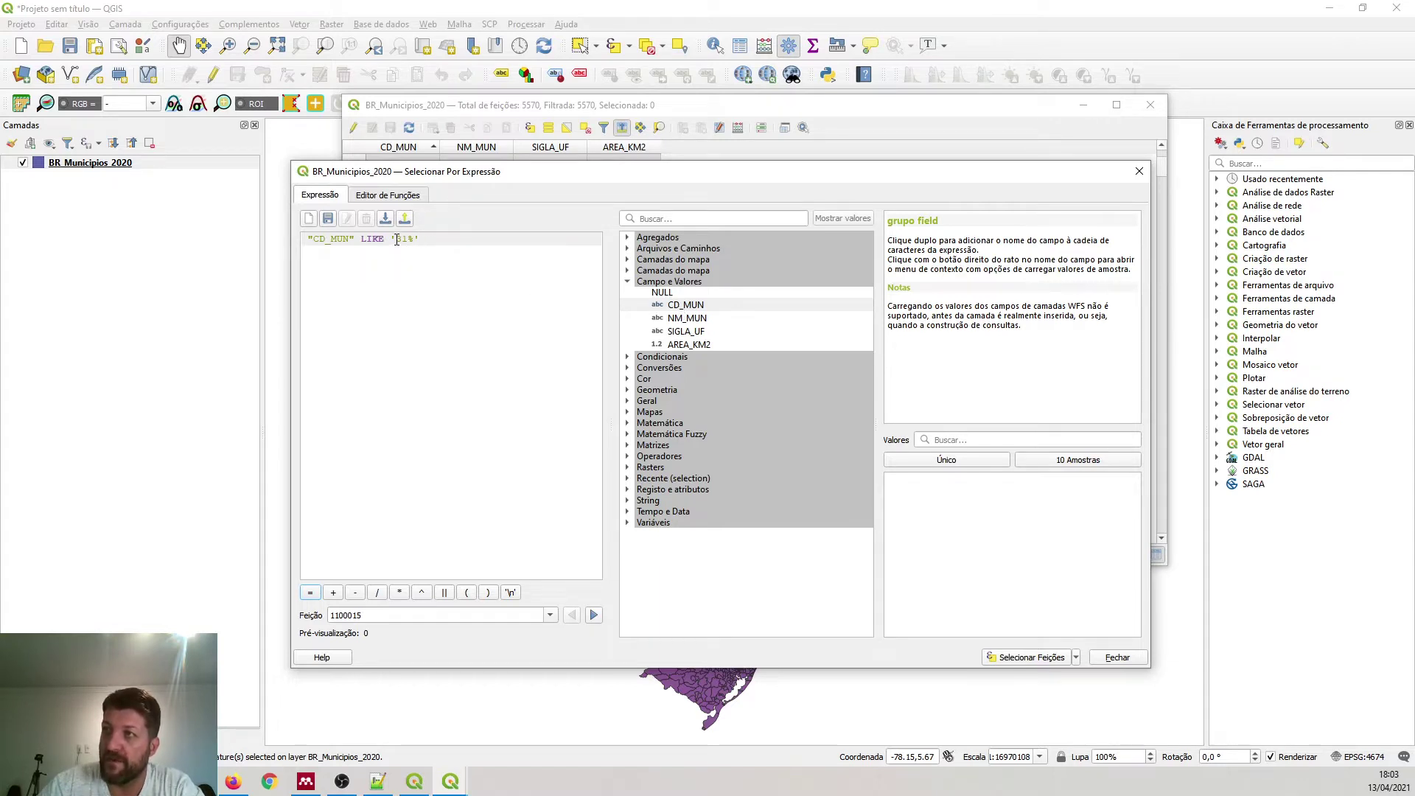
- Sort the attribute table by CD_MUN in descending order to inspect the codes, and return to the expression dialog
{"action": "left_click_drag", "start_coordinate": [425, 172], "coordinate": [713, 162]}
{"action": "left_click", "coordinate": [400, 151]}
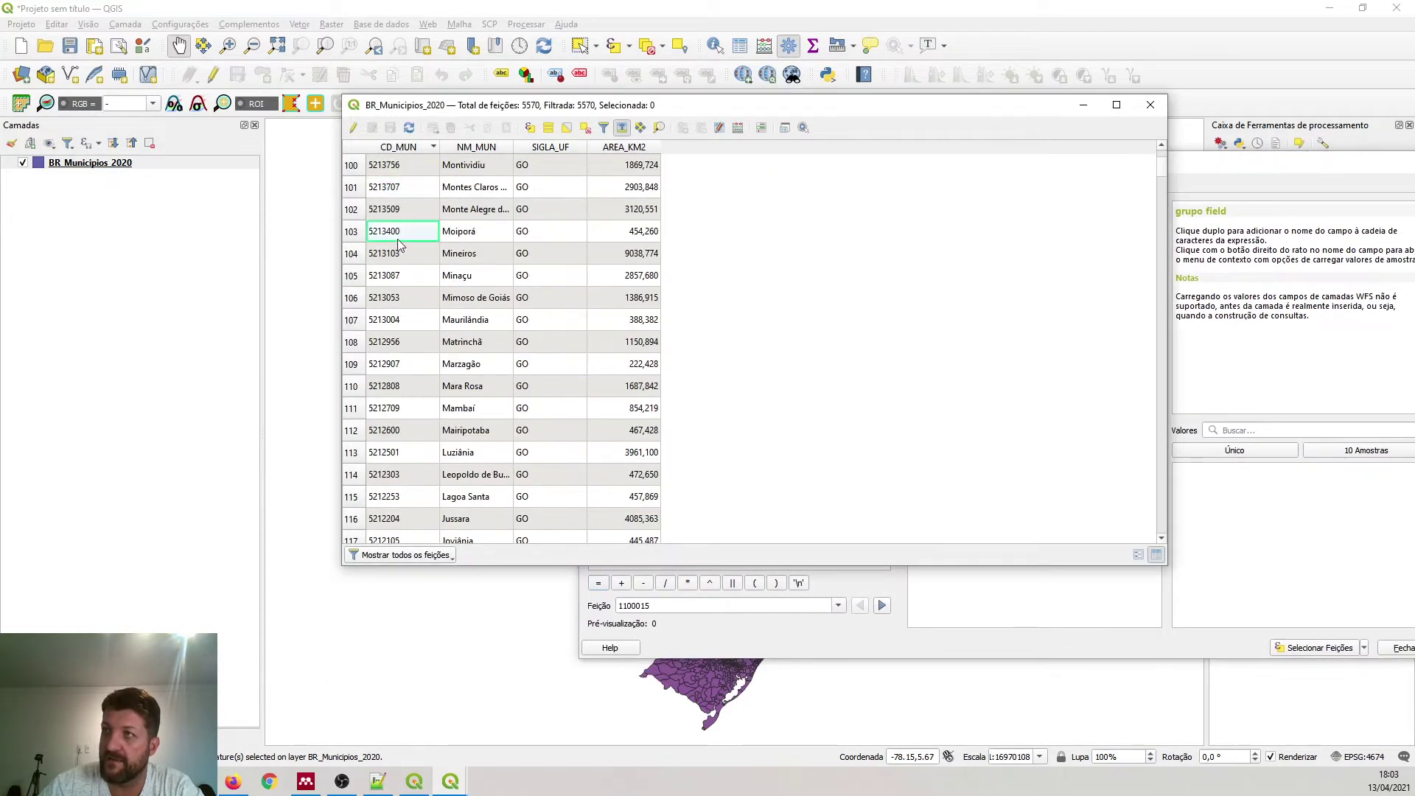
{"action": "left_click", "coordinate": [402, 407]}
{"action": "left_click", "coordinate": [415, 214]}
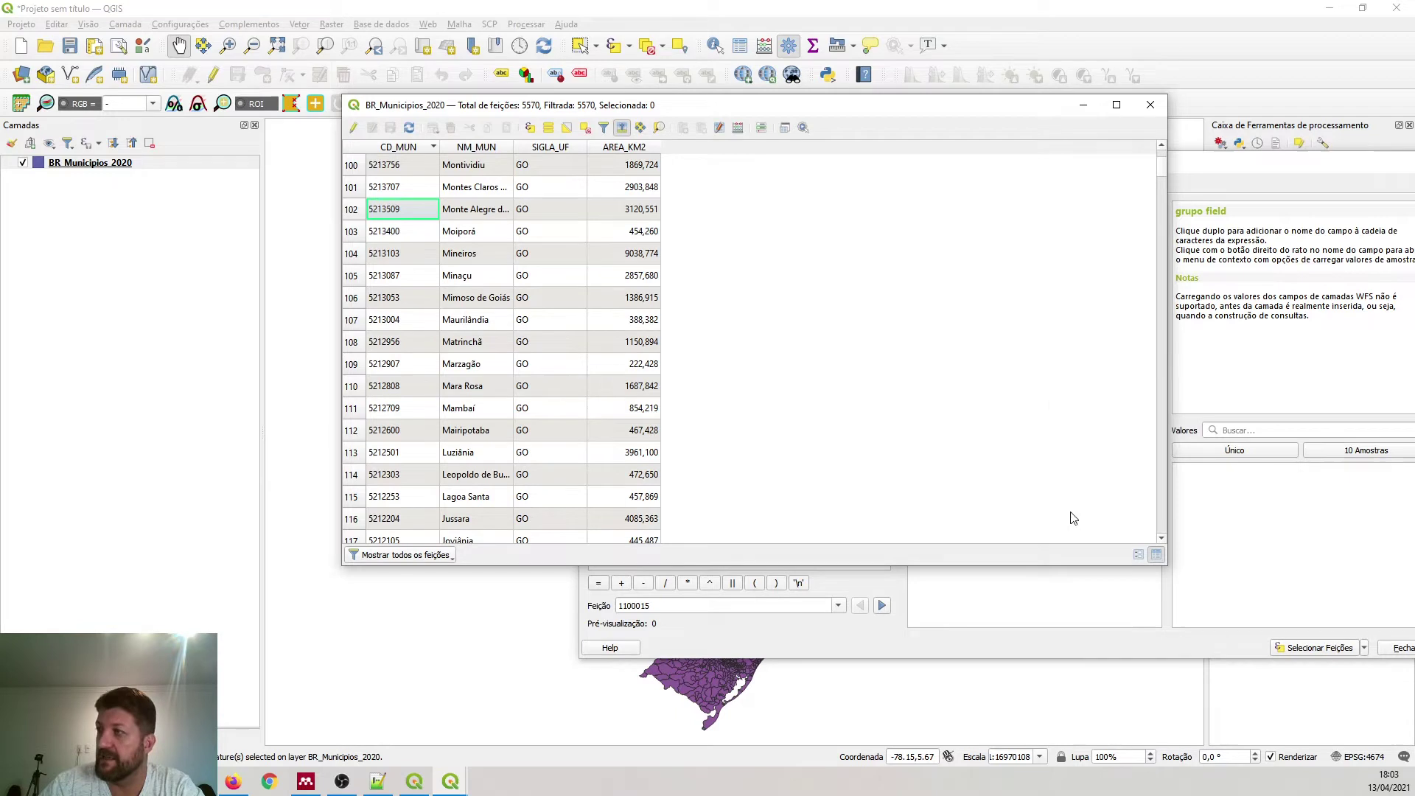
{"action": "left_click", "coordinate": [1078, 625]}
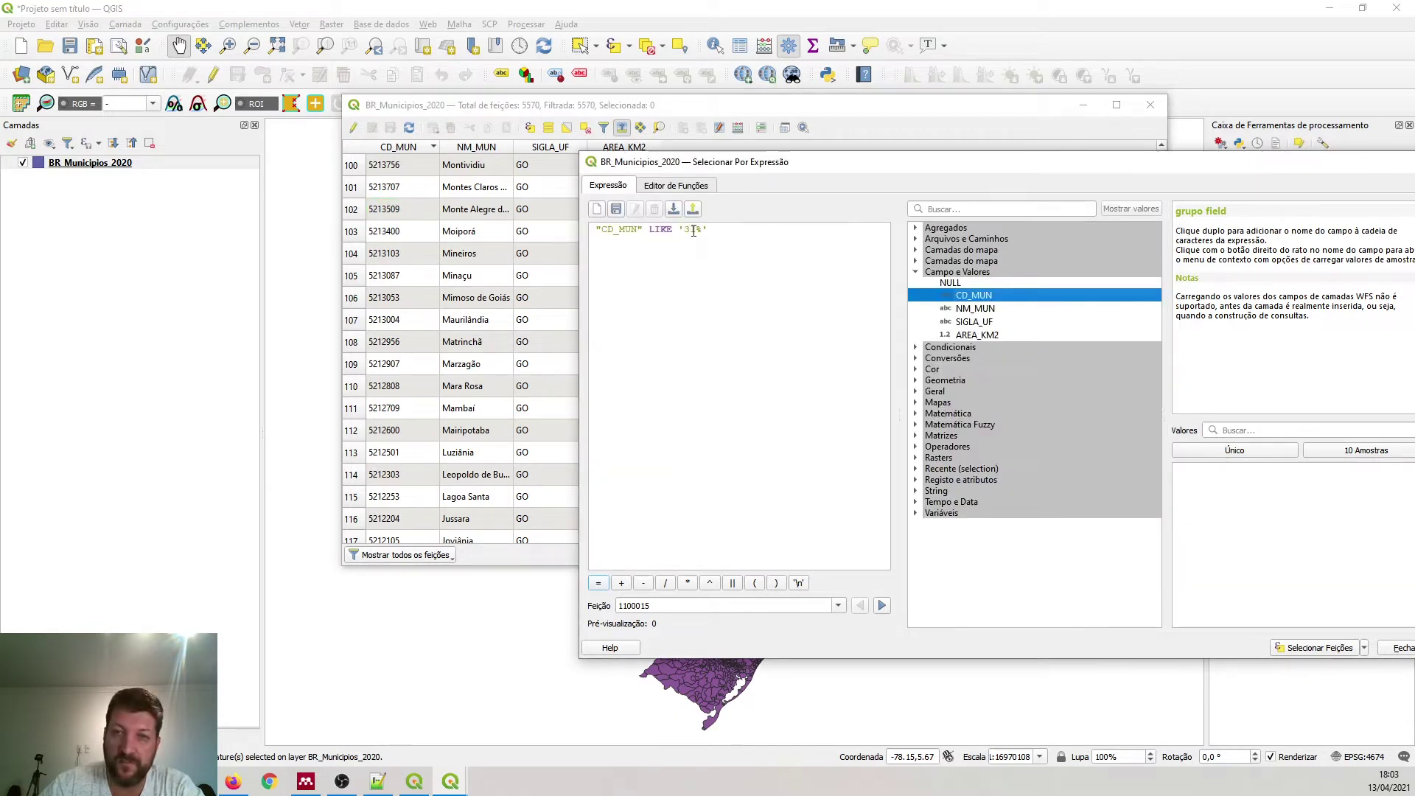
{"action": "left_click_drag", "start_coordinate": [704, 168], "coordinate": [493, 146]}
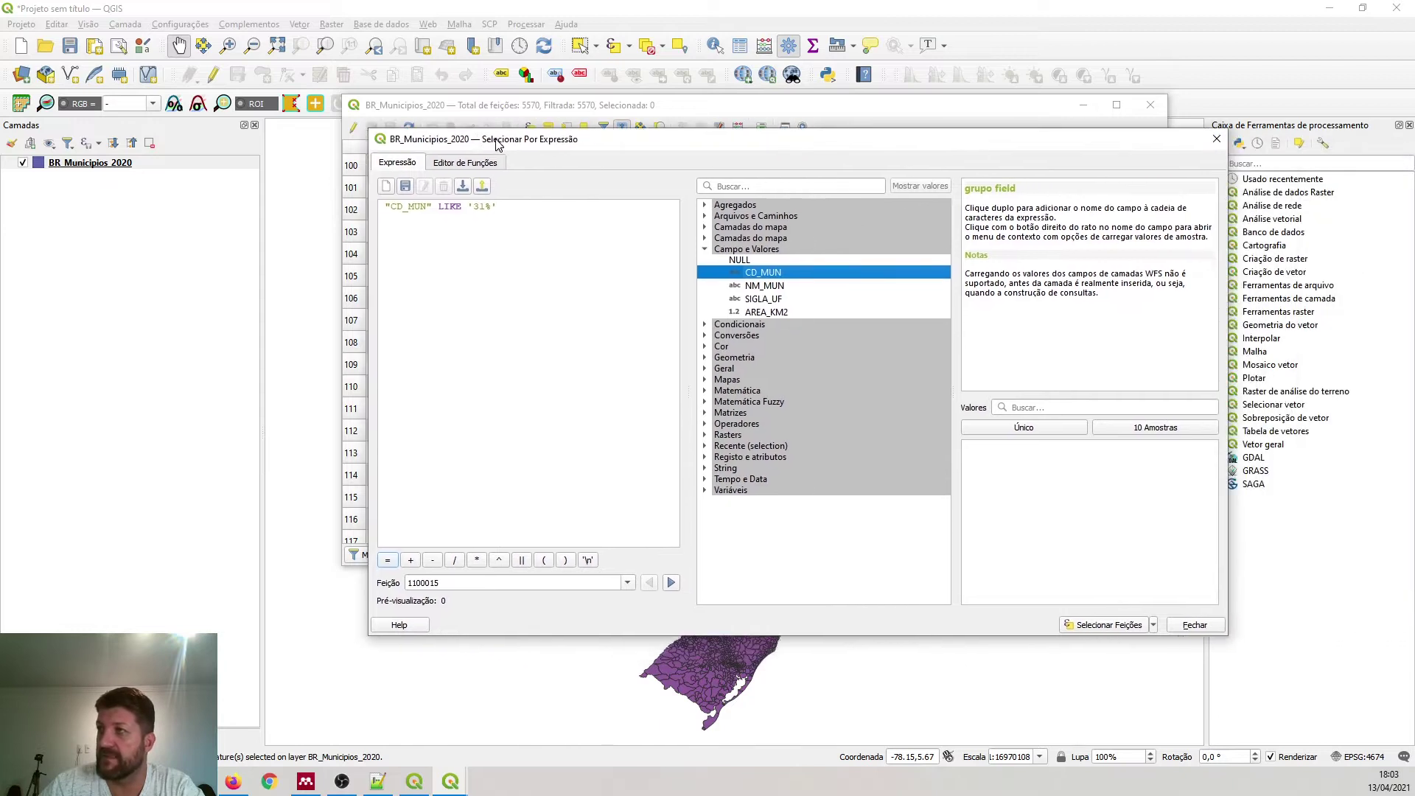
- Try the wildcard before the digits in the CD_MUN expression as '%31', and restore the pattern to '31%'
{"action": "type", "text": "%"}
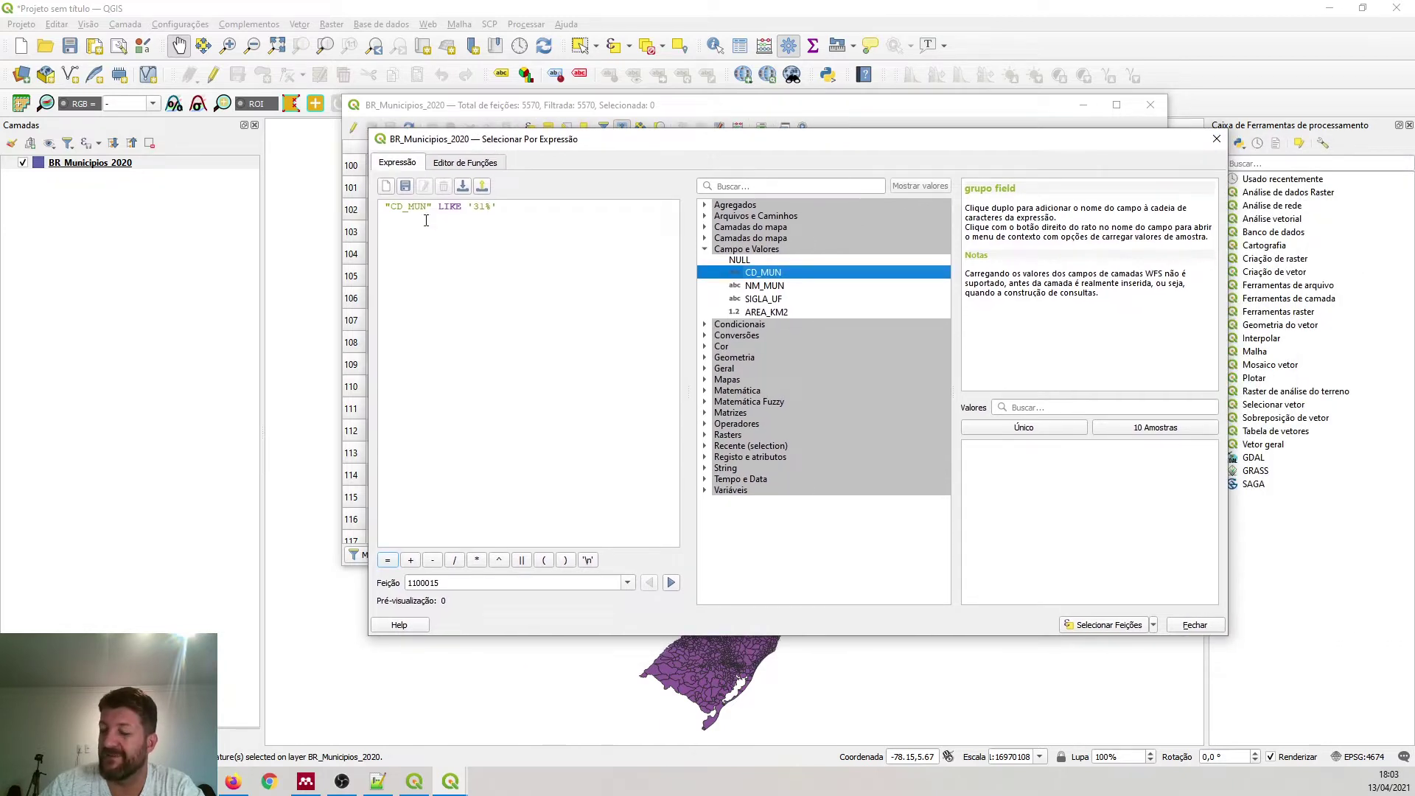
{"action": "left_click", "coordinate": [474, 210]}
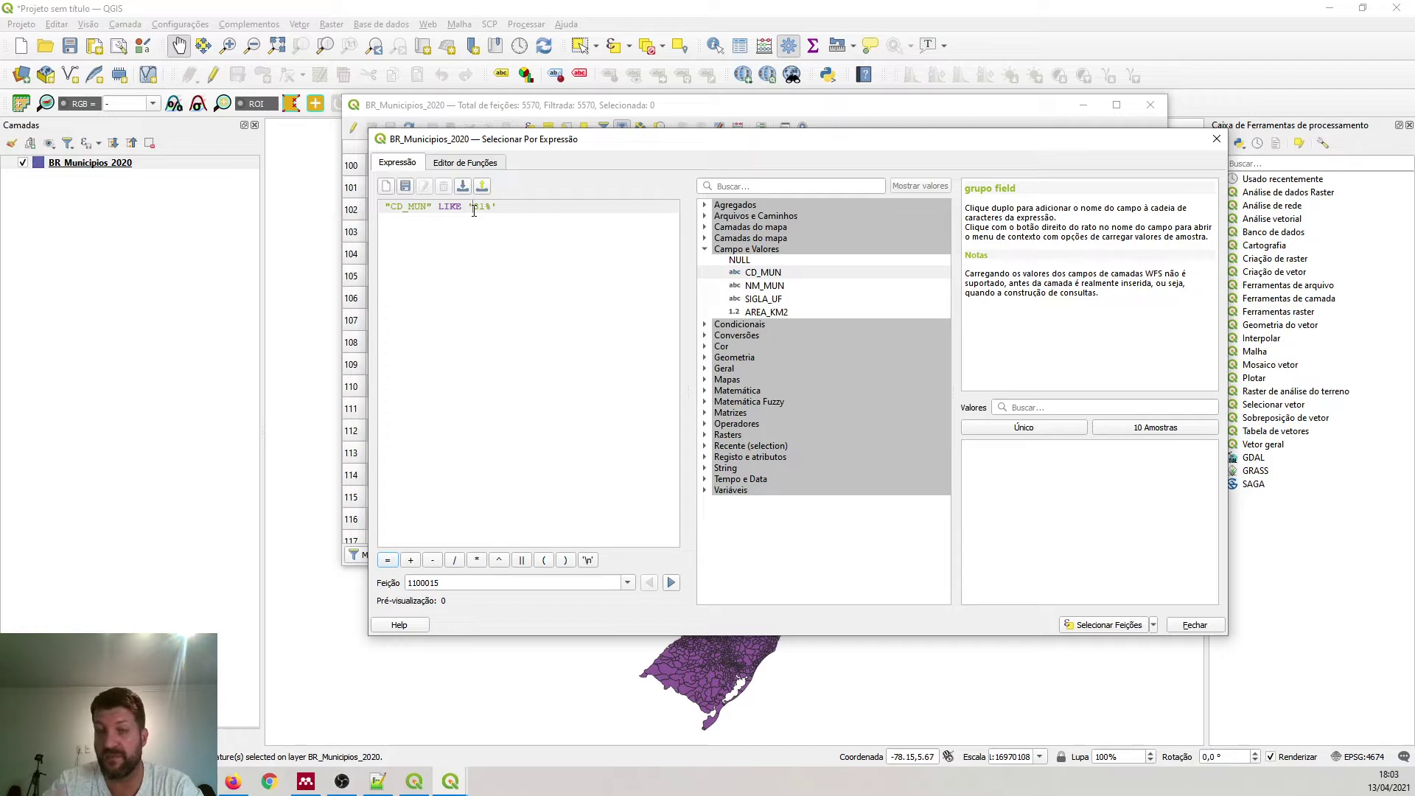
{"action": "type", "text": "3"}
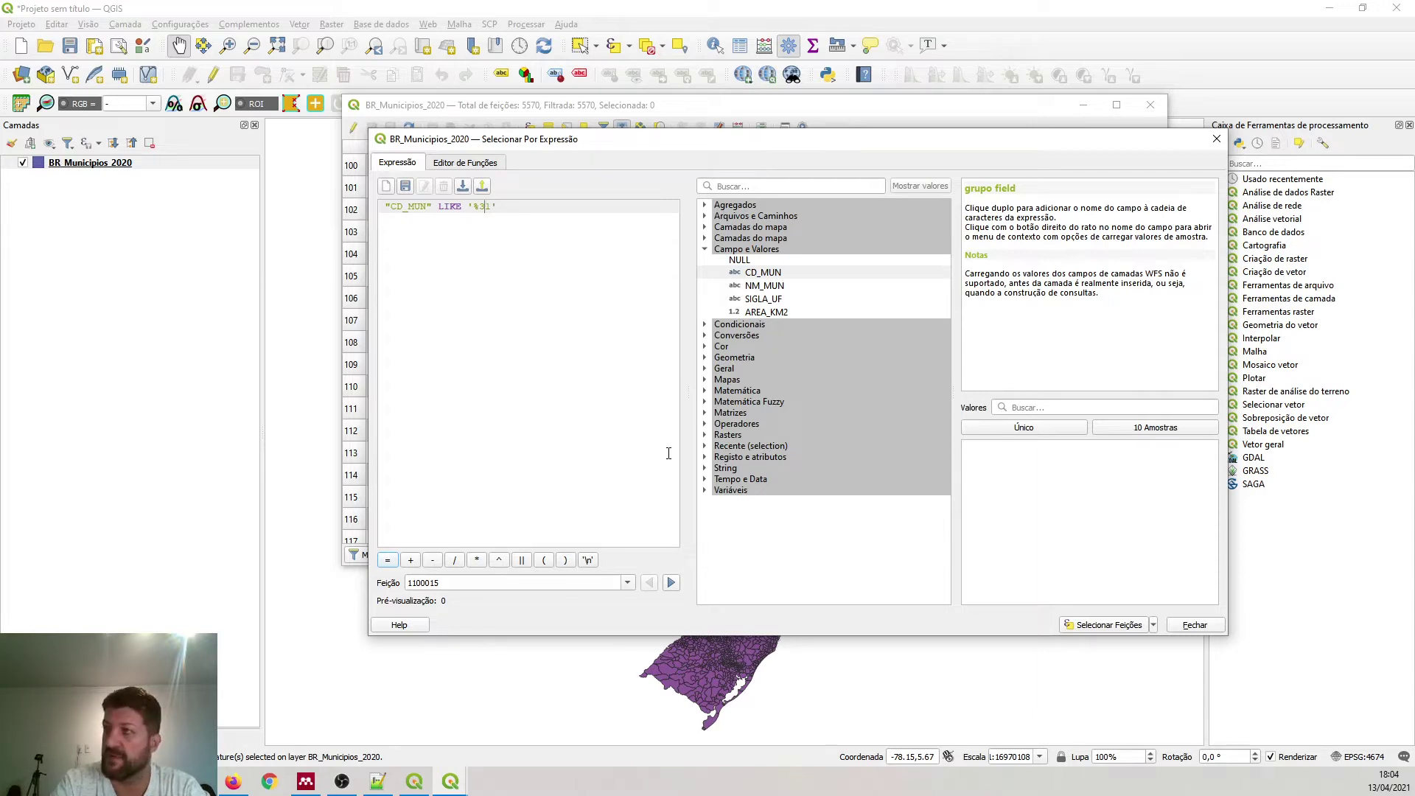
{"action": "key", "text": "BackSpace"}
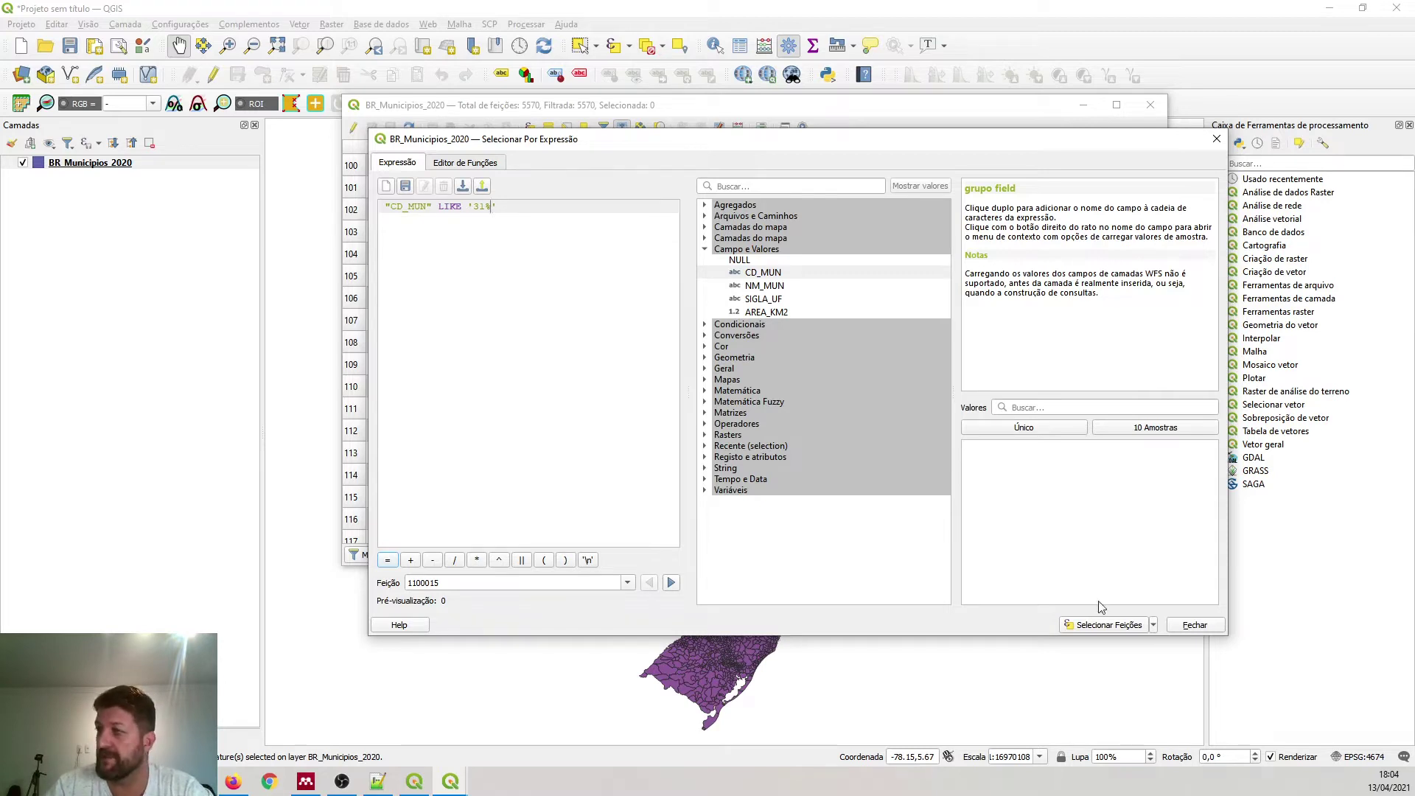
- Select the municipalities matching "CD_MUN" LIKE '31%' and view the selected state close up on the map
{"action": "left_click", "coordinate": [1109, 626]}
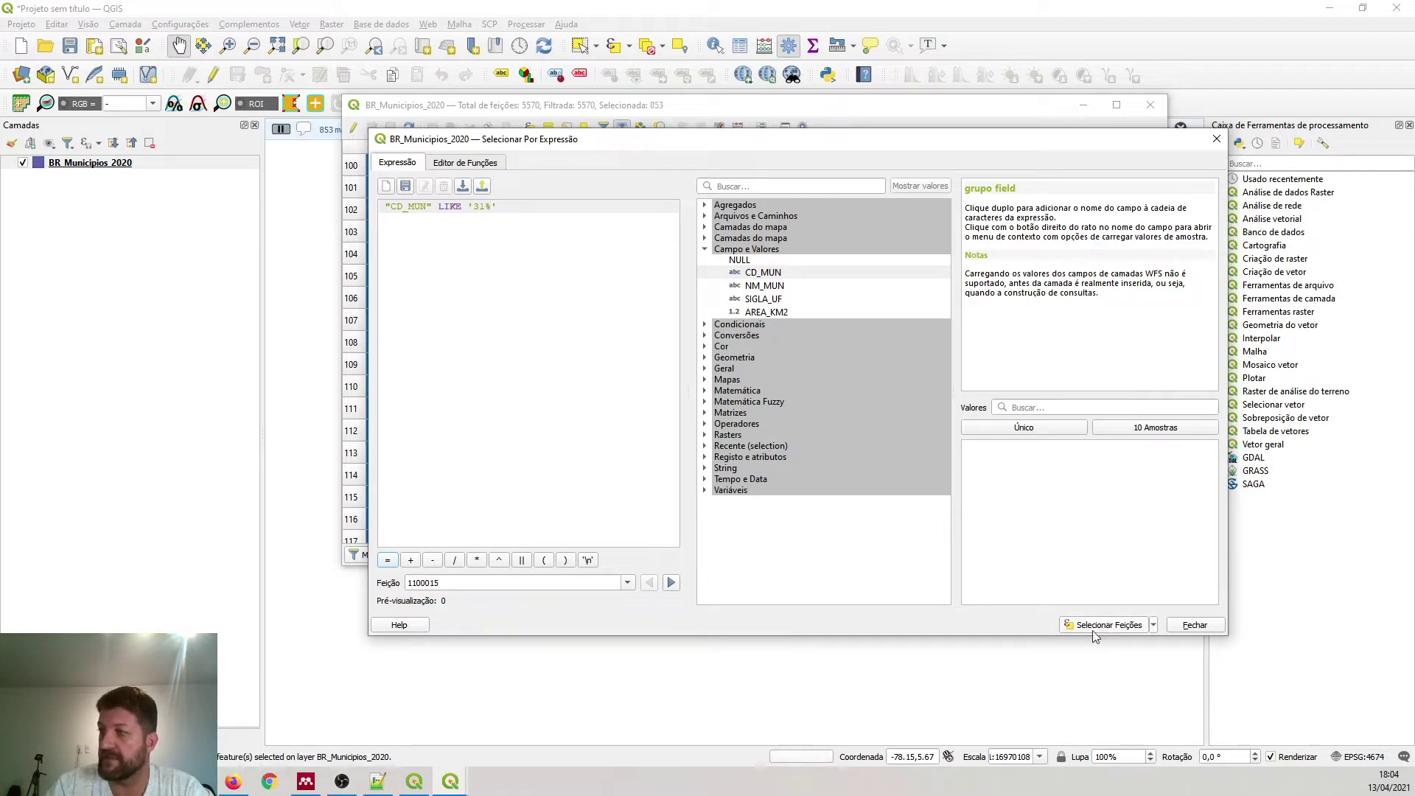
{"action": "left_click", "coordinate": [987, 677]}
{"action": "left_click_drag", "start_coordinate": [714, 407], "coordinate": [801, 567]}
{"action": "scroll", "coordinate": [667, 440], "scroll_direction": "up", "scroll_amount": 1}
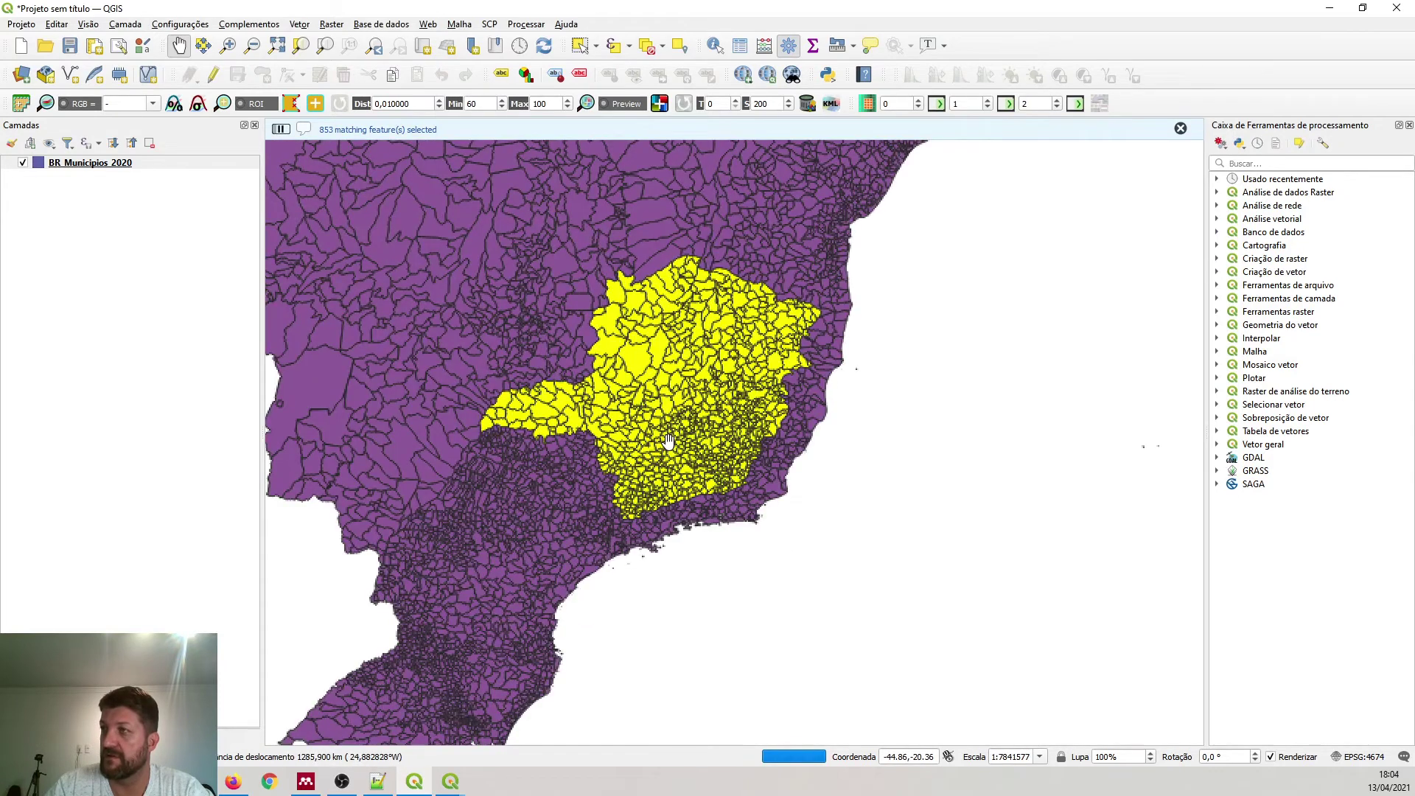
{"action": "scroll", "coordinate": [668, 440], "scroll_direction": "up", "scroll_amount": 1}
{"action": "left_click_drag", "start_coordinate": [668, 440], "coordinate": [774, 516]}
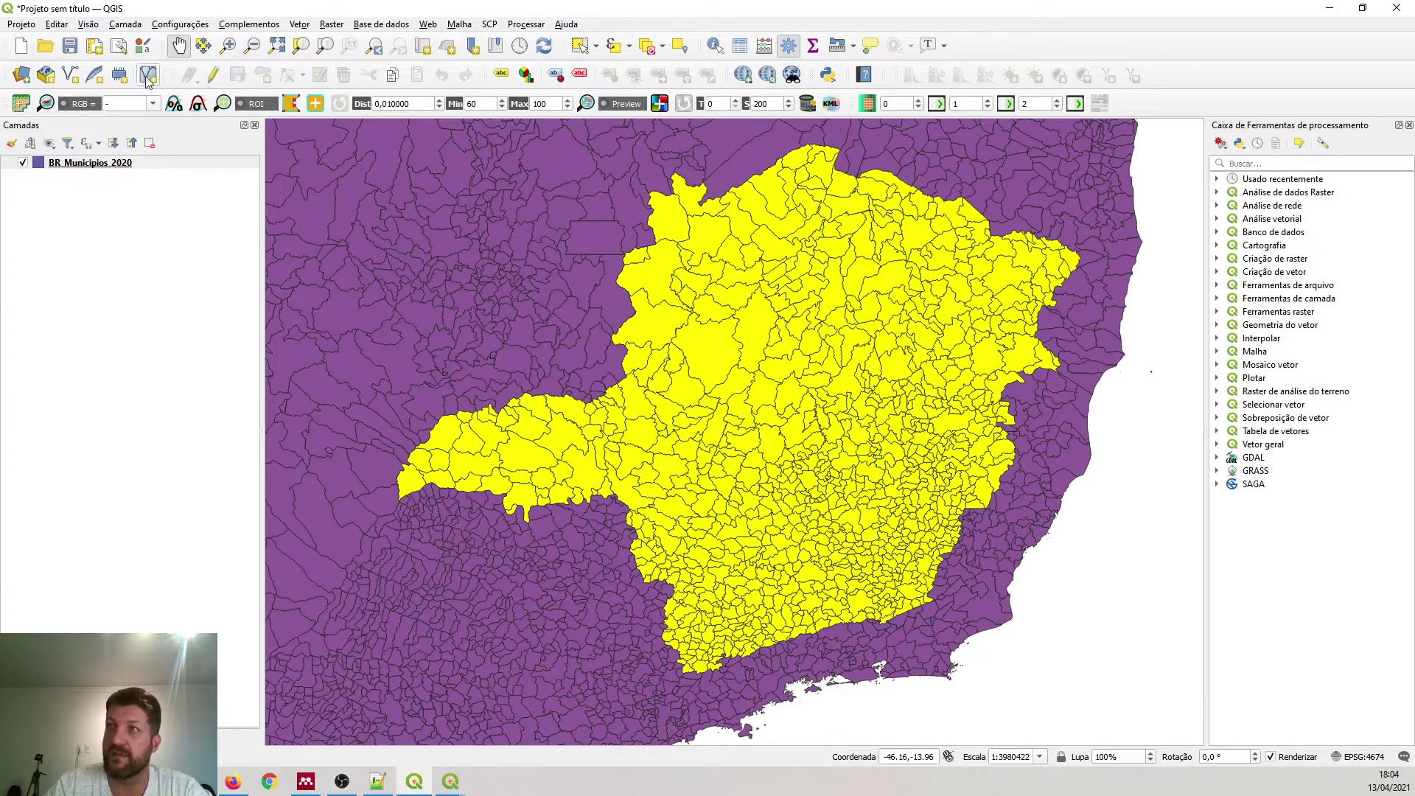
- Export only the selected municipalities as a shapefile named MG in the 01A- Selecao folder, adding it to the map
{"action": "right_click", "coordinate": [87, 164]}
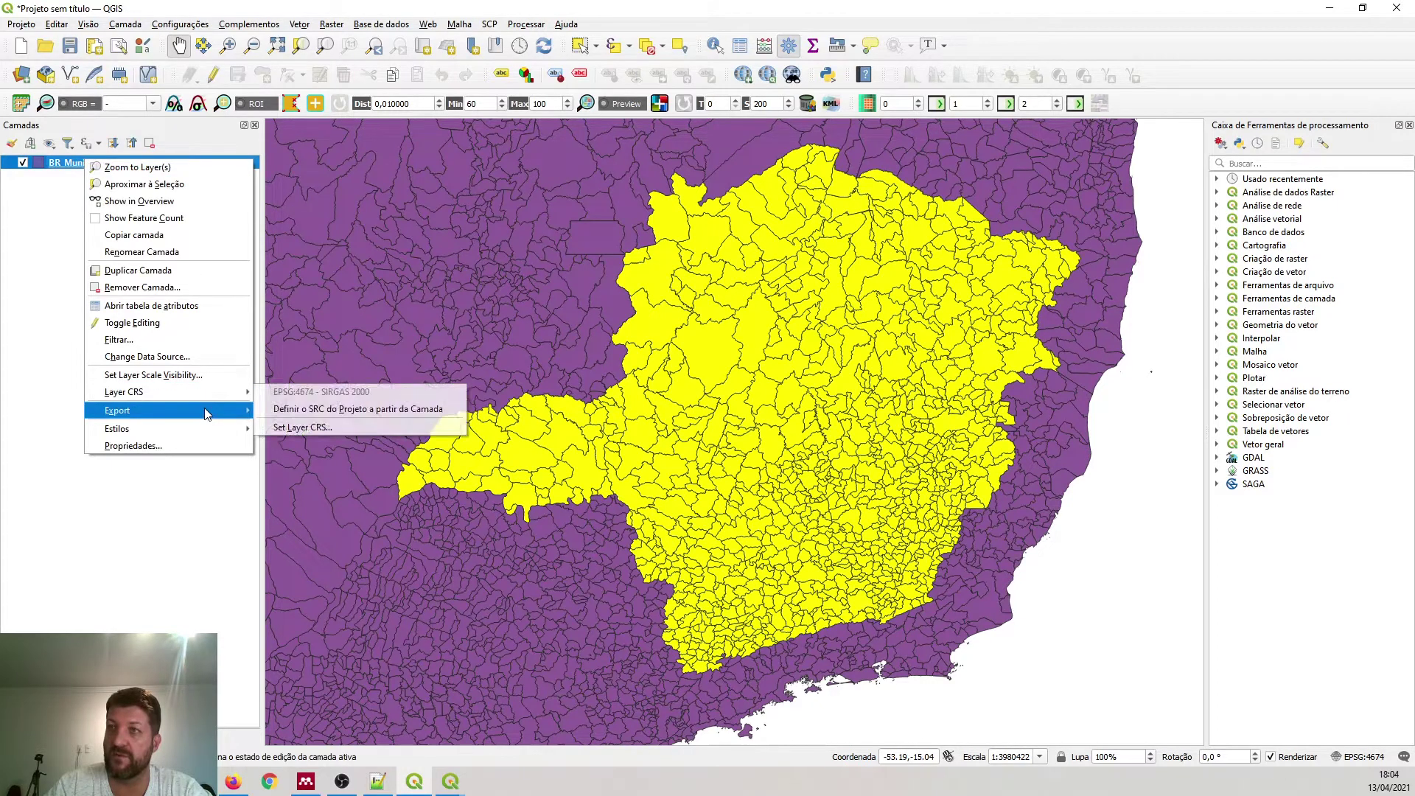
{"action": "mouse_move", "coordinate": [207, 415]}
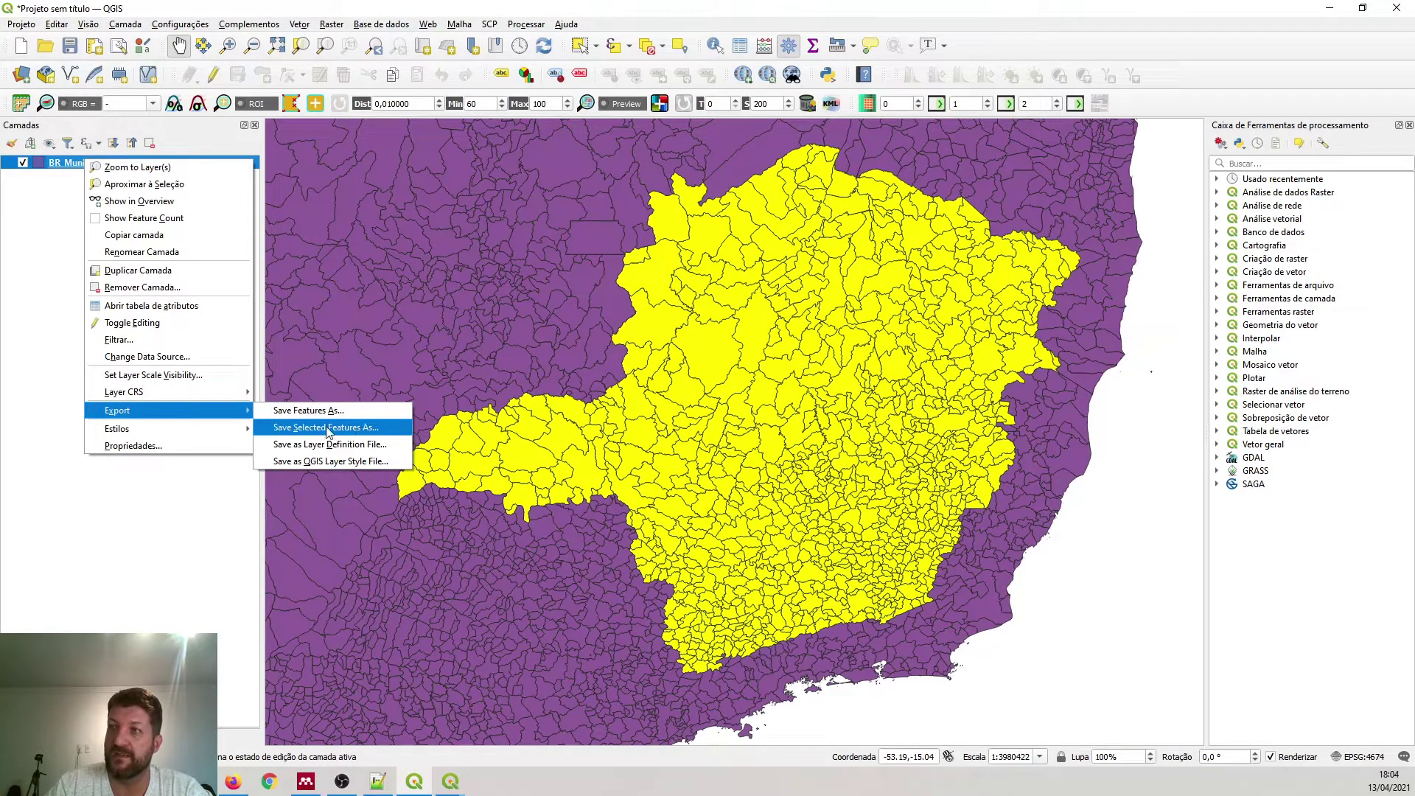
{"action": "left_click", "coordinate": [398, 429]}
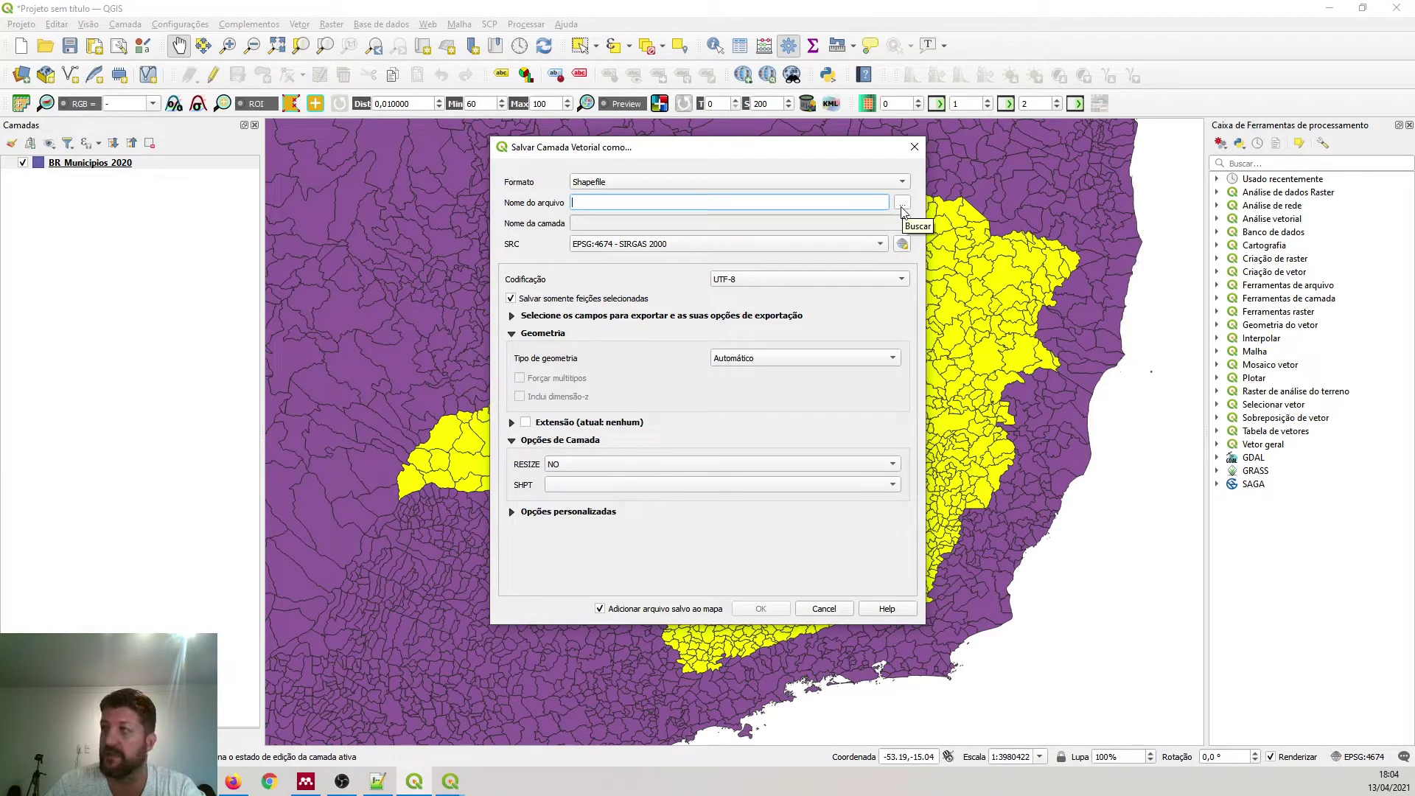
{"action": "left_click", "coordinate": [902, 208]}
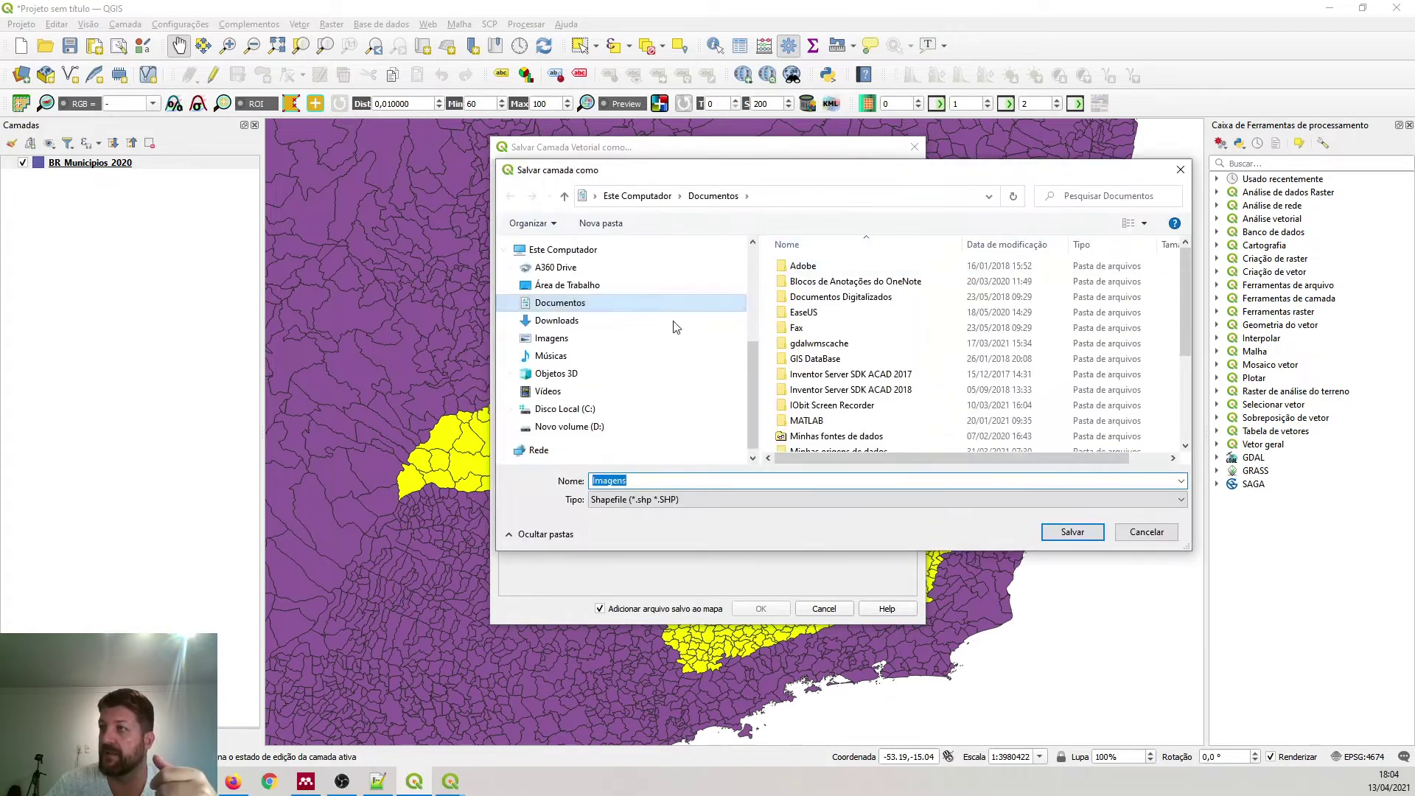
{"action": "scroll", "coordinate": [663, 332], "scroll_direction": "up", "scroll_amount": 3}
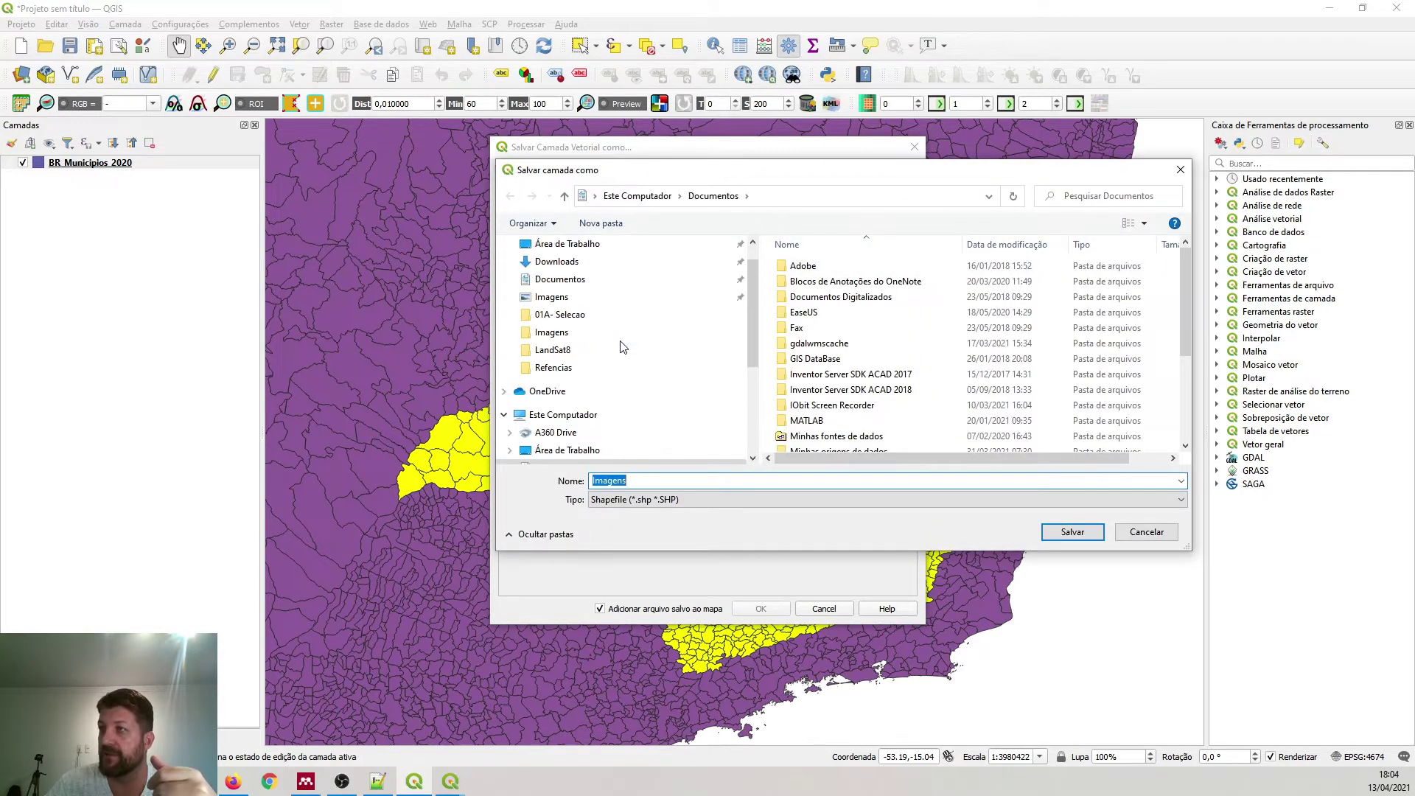
{"action": "left_click", "coordinate": [593, 314]}
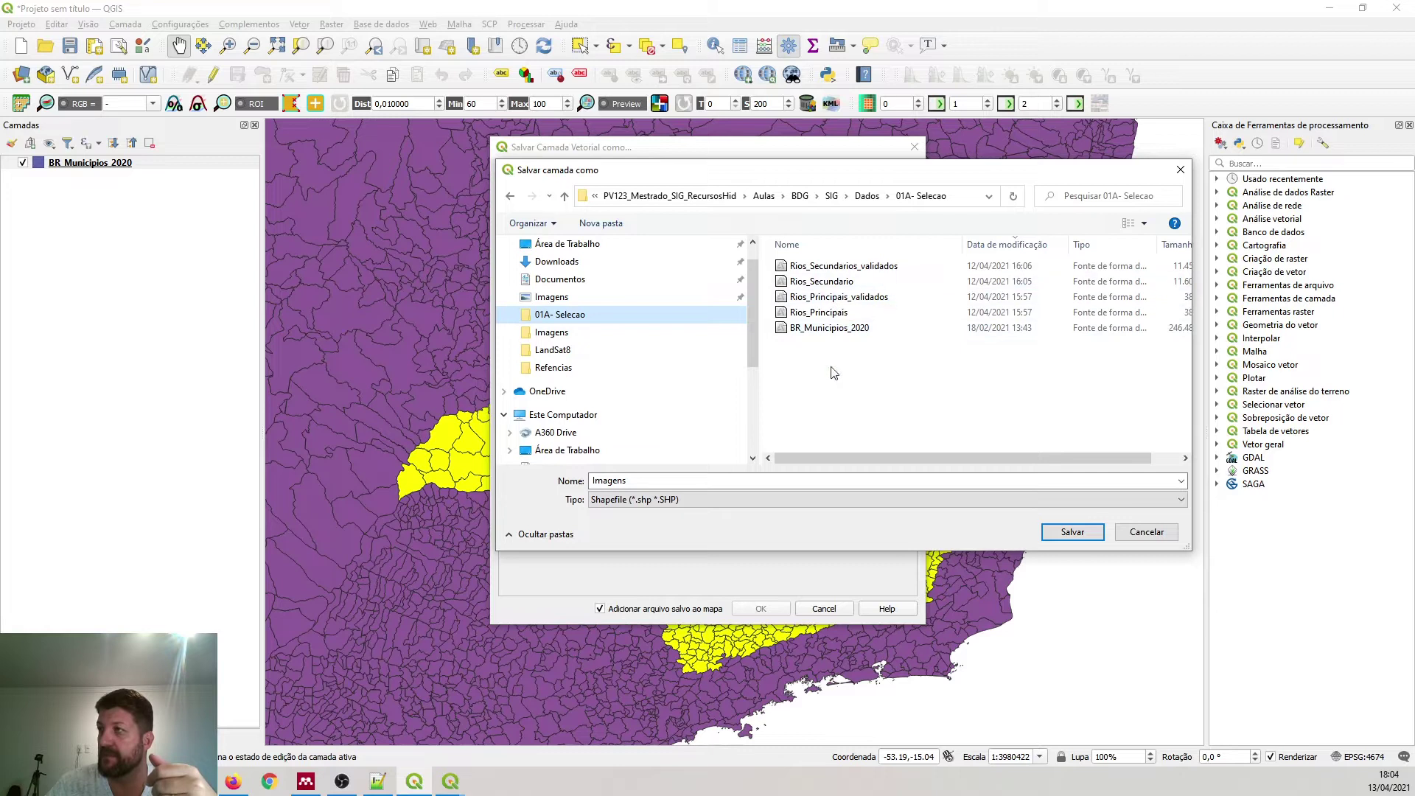
{"action": "double_click", "coordinate": [692, 480]}
{"action": "type", "text": "MG"}
{"action": "key", "text": "Return"}
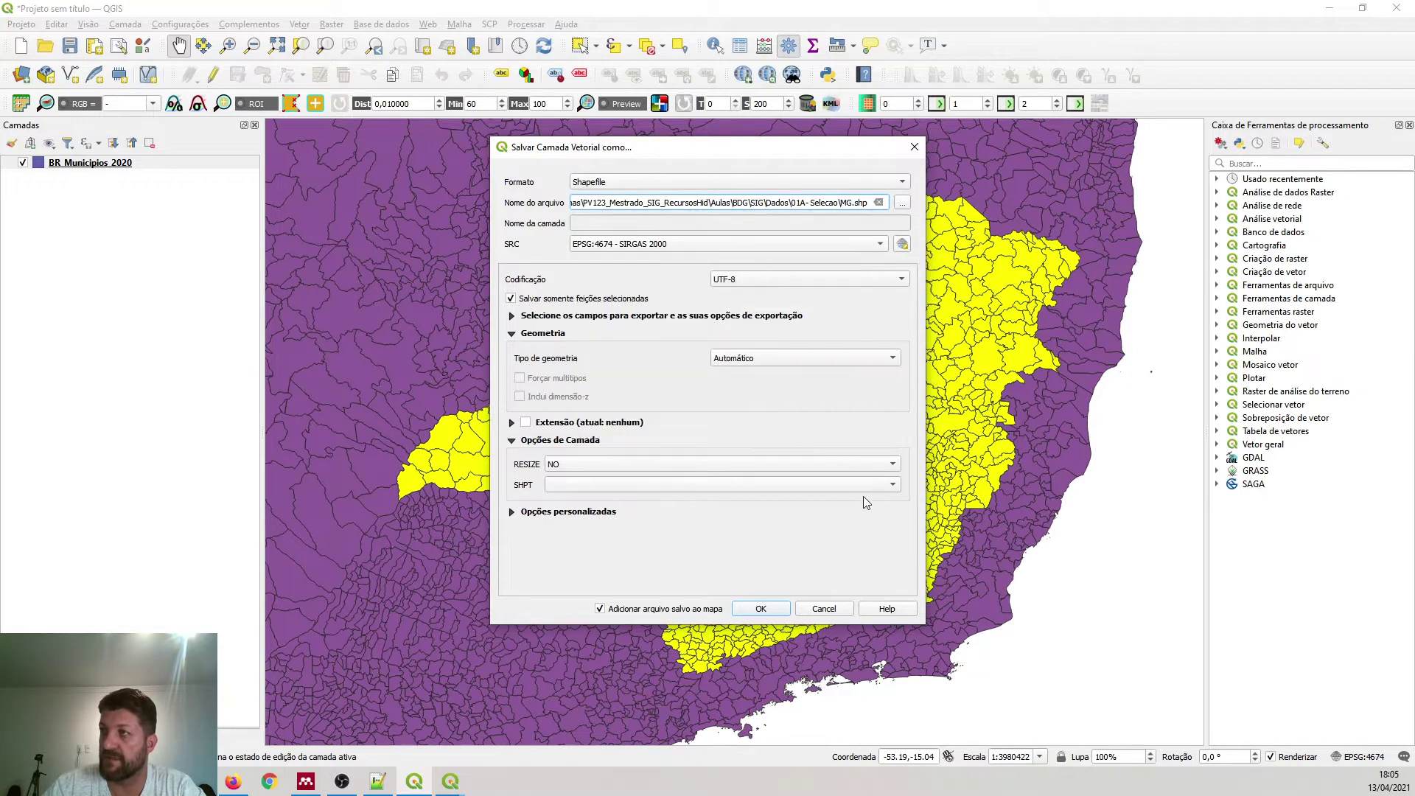
{"action": "left_click", "coordinate": [782, 611]}
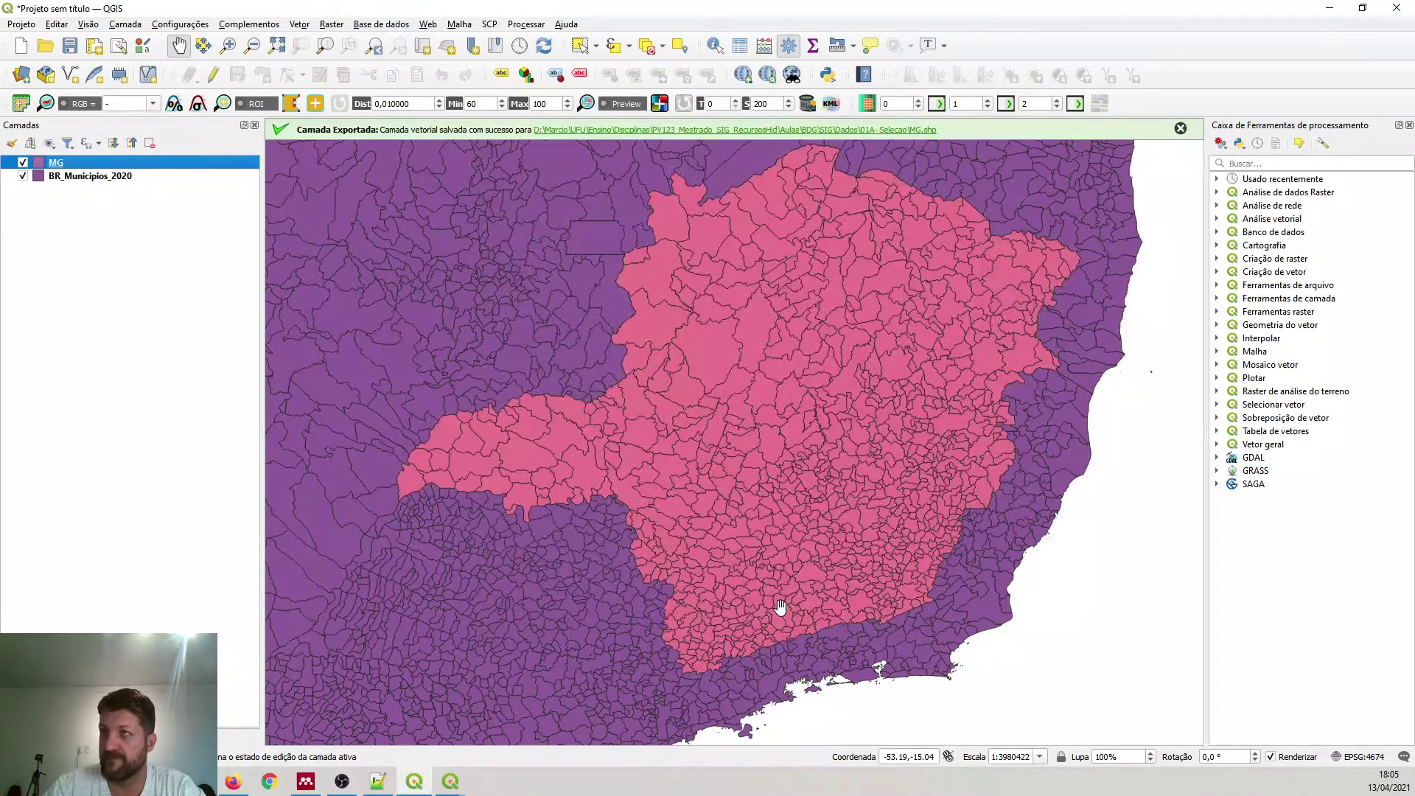
- Remove the BR_Municipios_2020 layer from the project, leaving only the MG layer
{"action": "scroll", "coordinate": [815, 456], "scroll_direction": "down", "scroll_amount": 2}
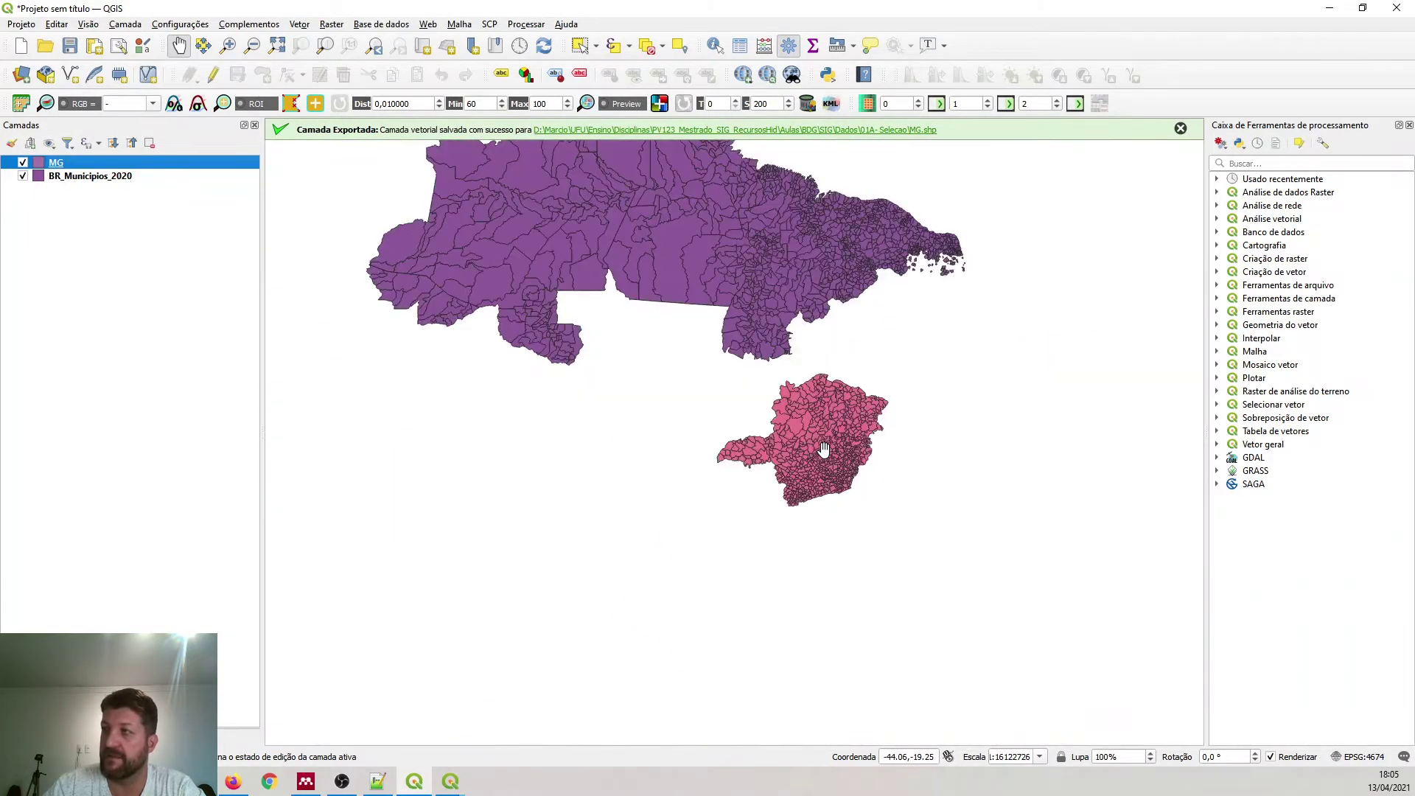
{"action": "left_click", "coordinate": [92, 178]}
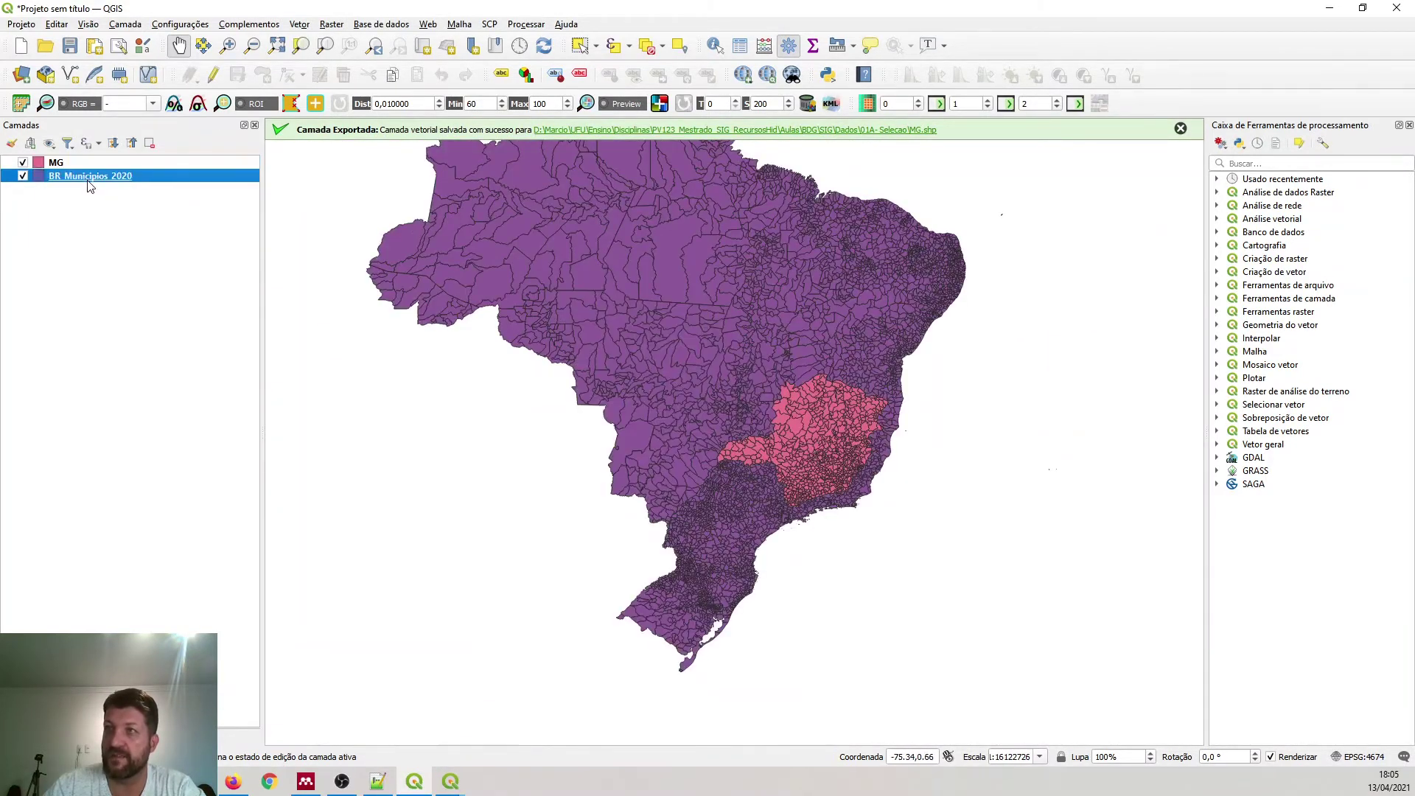
{"action": "left_click", "coordinate": [151, 145]}
{"action": "left_click", "coordinate": [682, 407]}
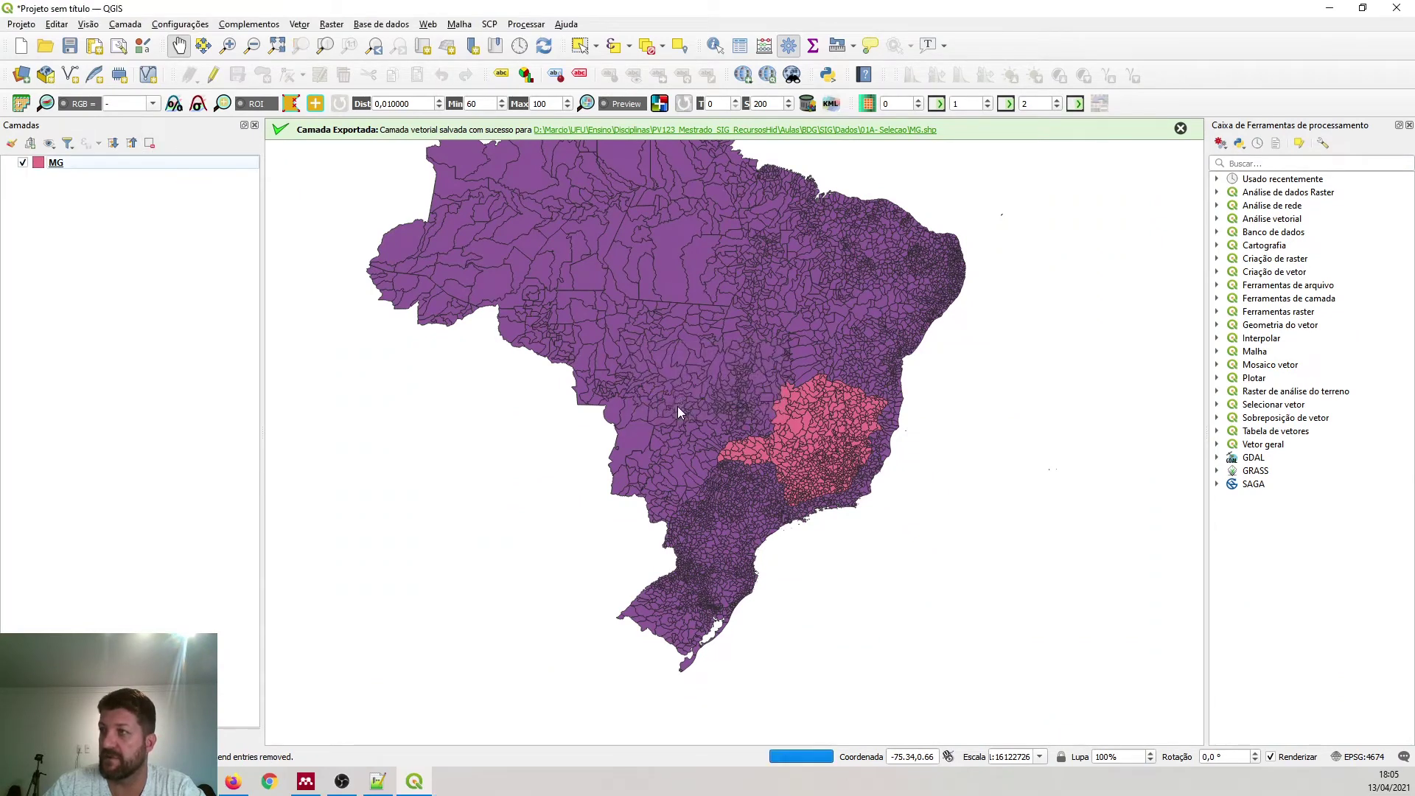
{"action": "scroll", "coordinate": [807, 447], "scroll_direction": "up", "scroll_amount": 2}
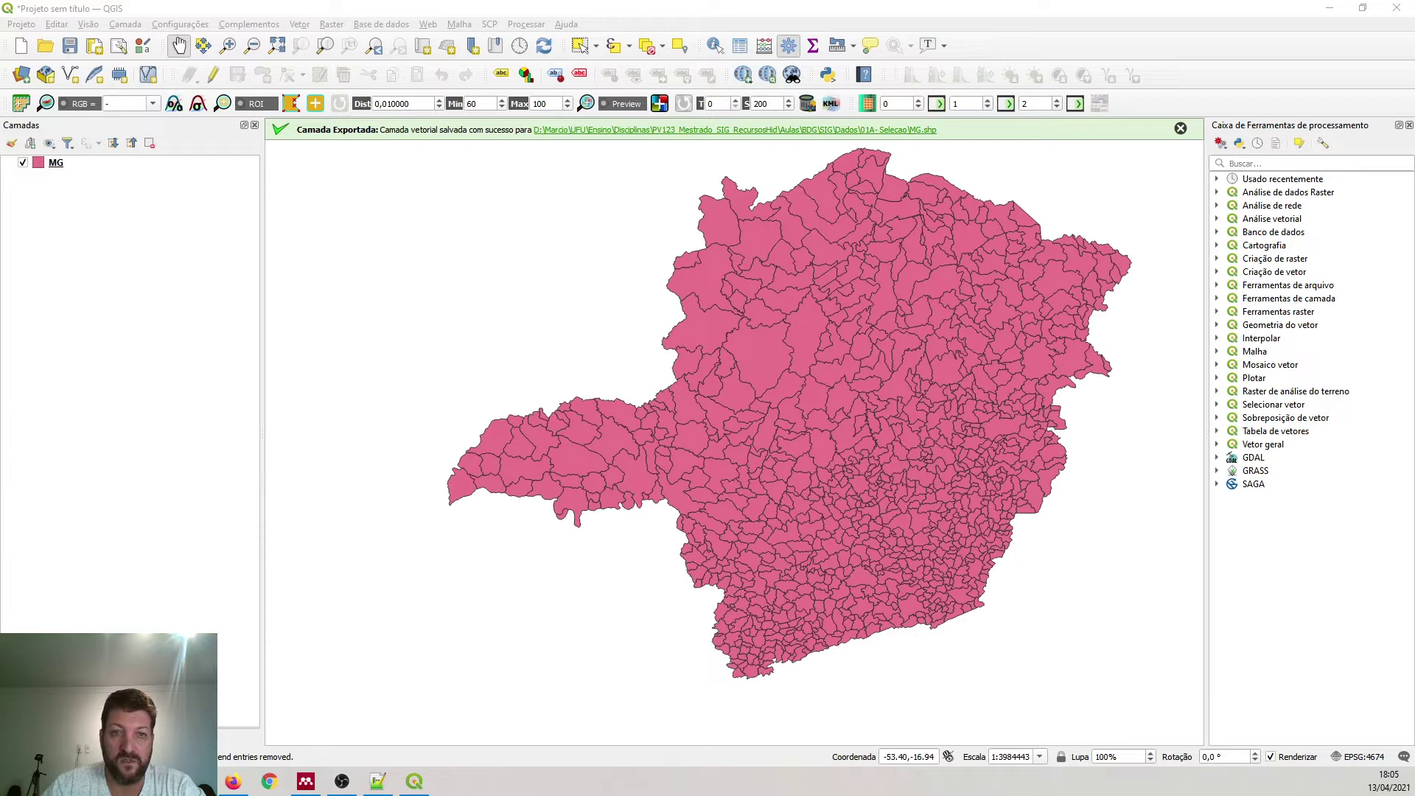
- Add the Rios Principais and Rios (#2) line layers from Recursos Hídricos do Brasil.kmz to the project
{"action": "left_click_drag", "start_coordinate": [0, 250], "coordinate": [165, 277]}
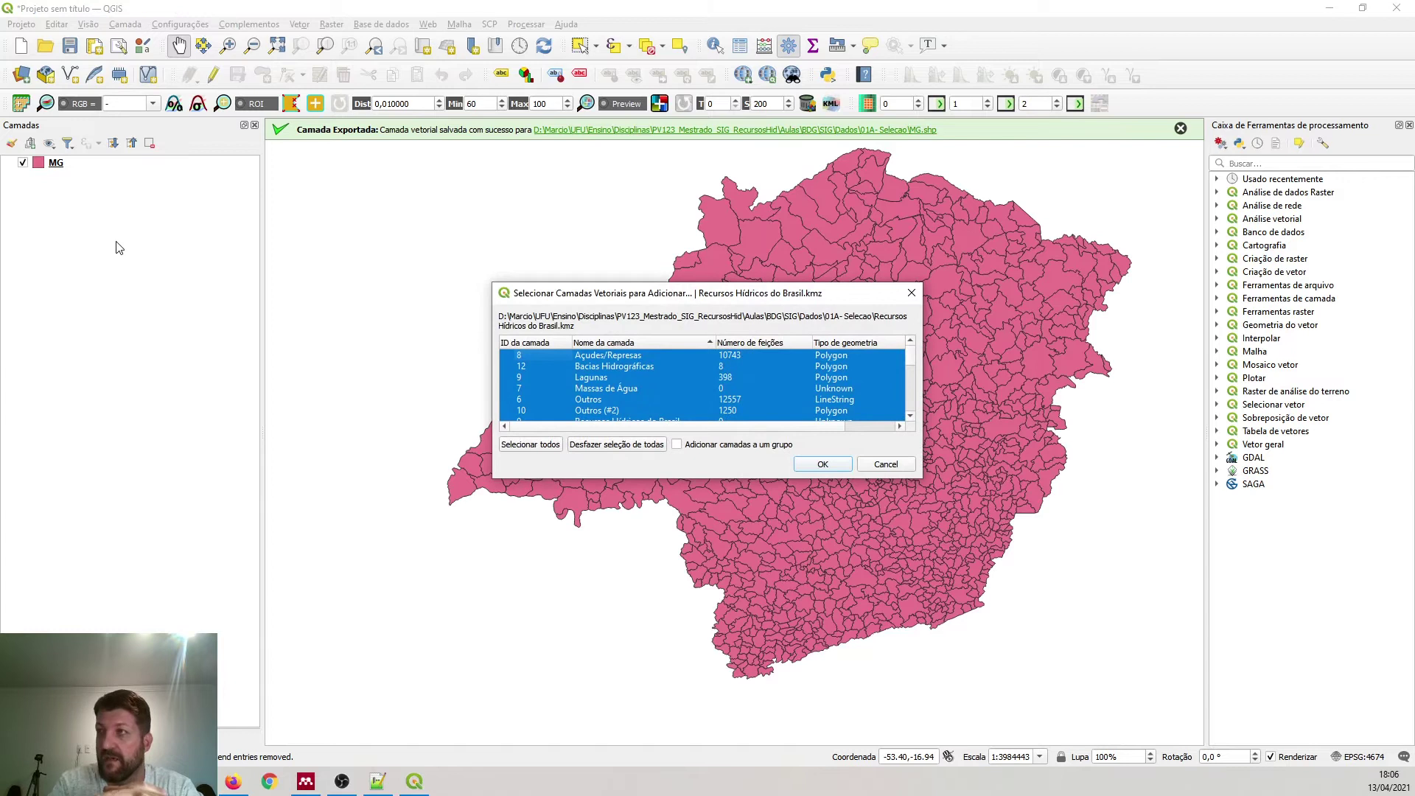
{"action": "left_click_drag", "start_coordinate": [566, 283], "coordinate": [563, 144]}
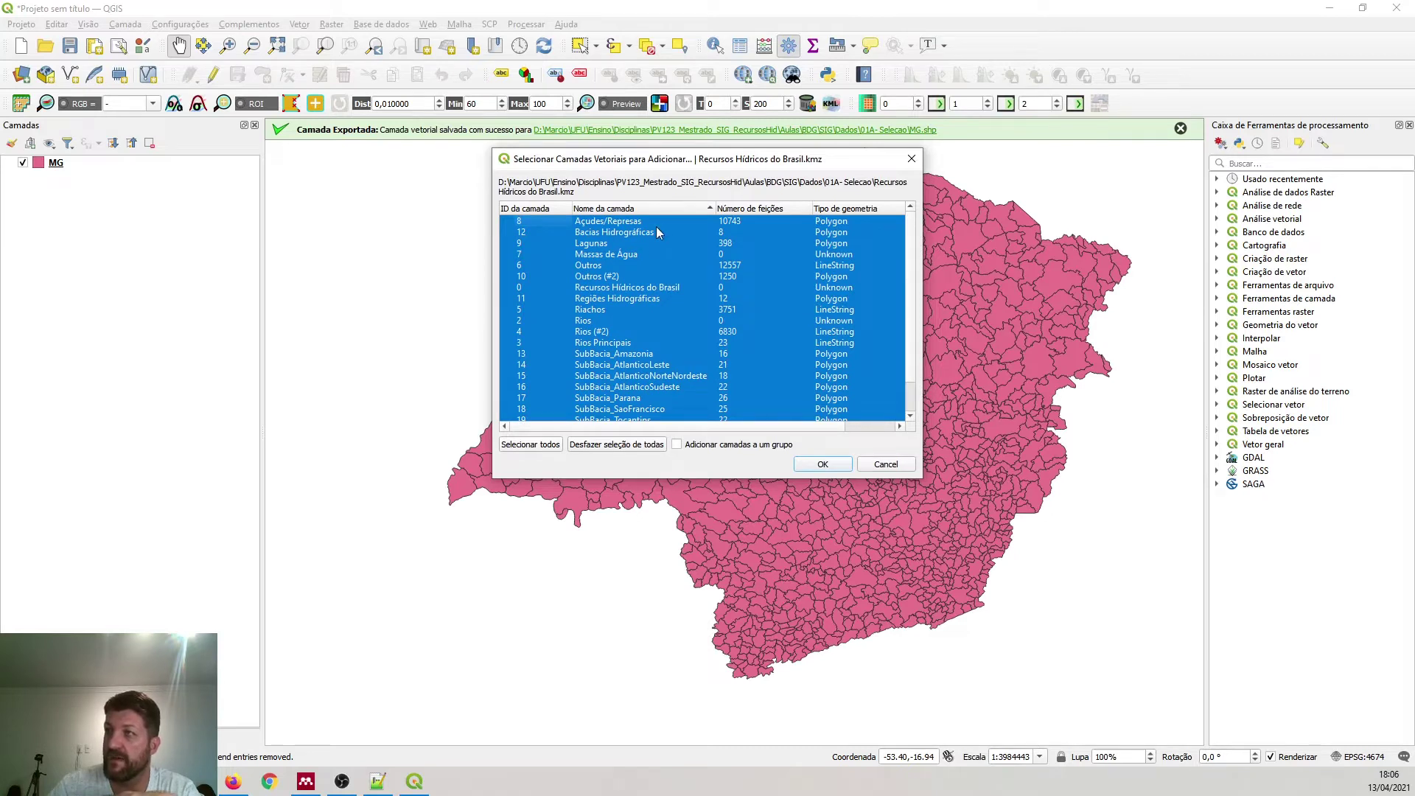
{"action": "left_click", "coordinate": [535, 210]}
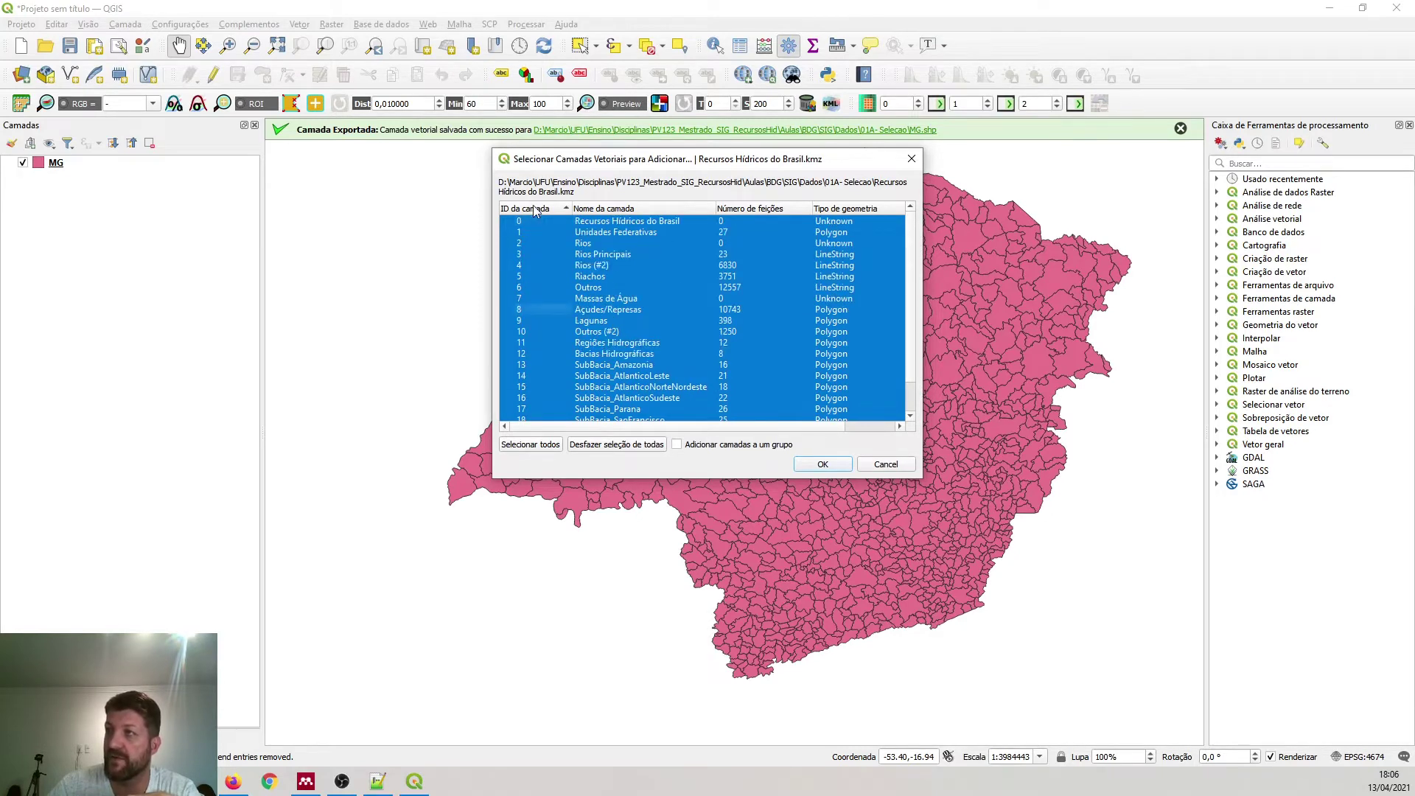
{"action": "left_click", "coordinate": [523, 266]}
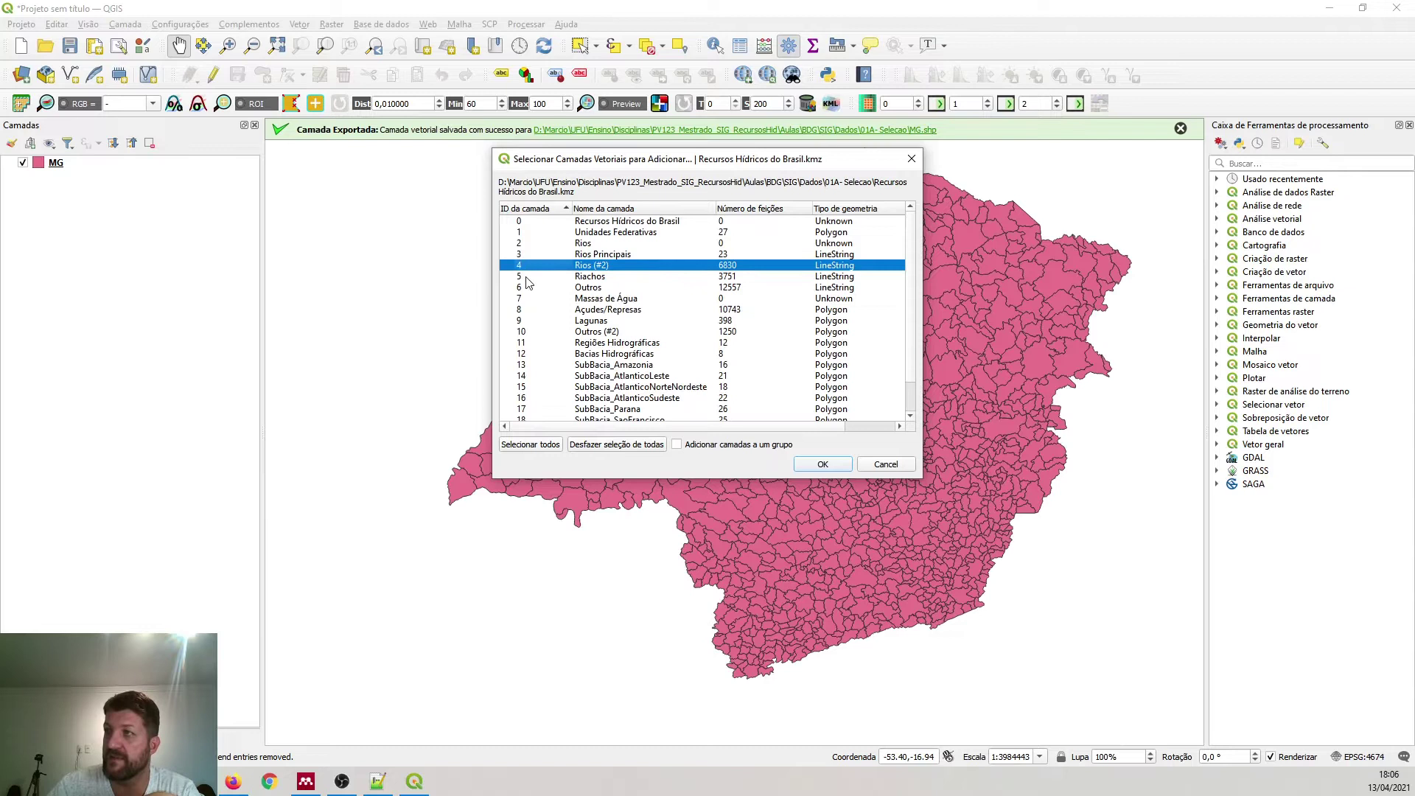
{"action": "left_click", "coordinate": [533, 256]}
{"action": "left_click", "coordinate": [536, 266], "text": "ctrl"}
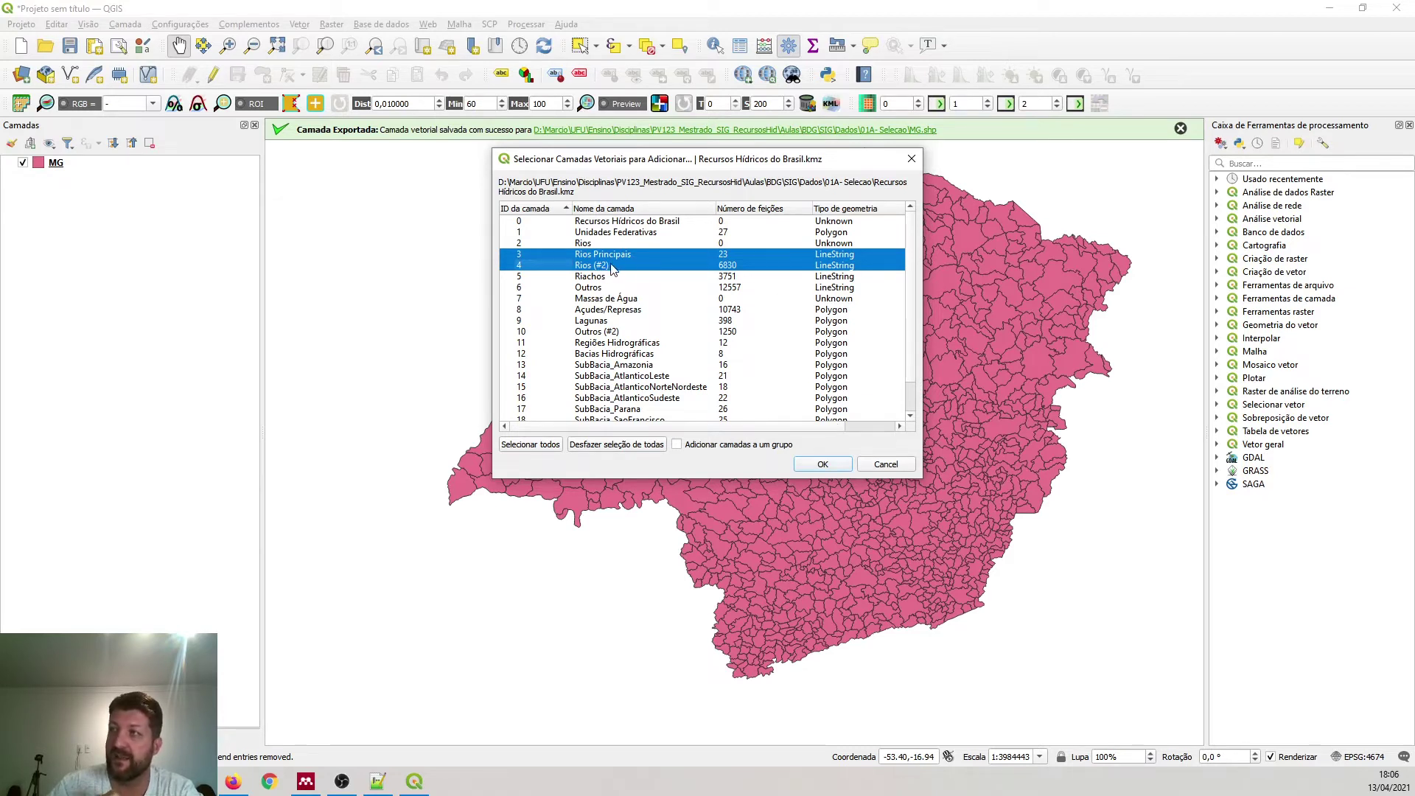
{"action": "left_click", "coordinate": [822, 465]}
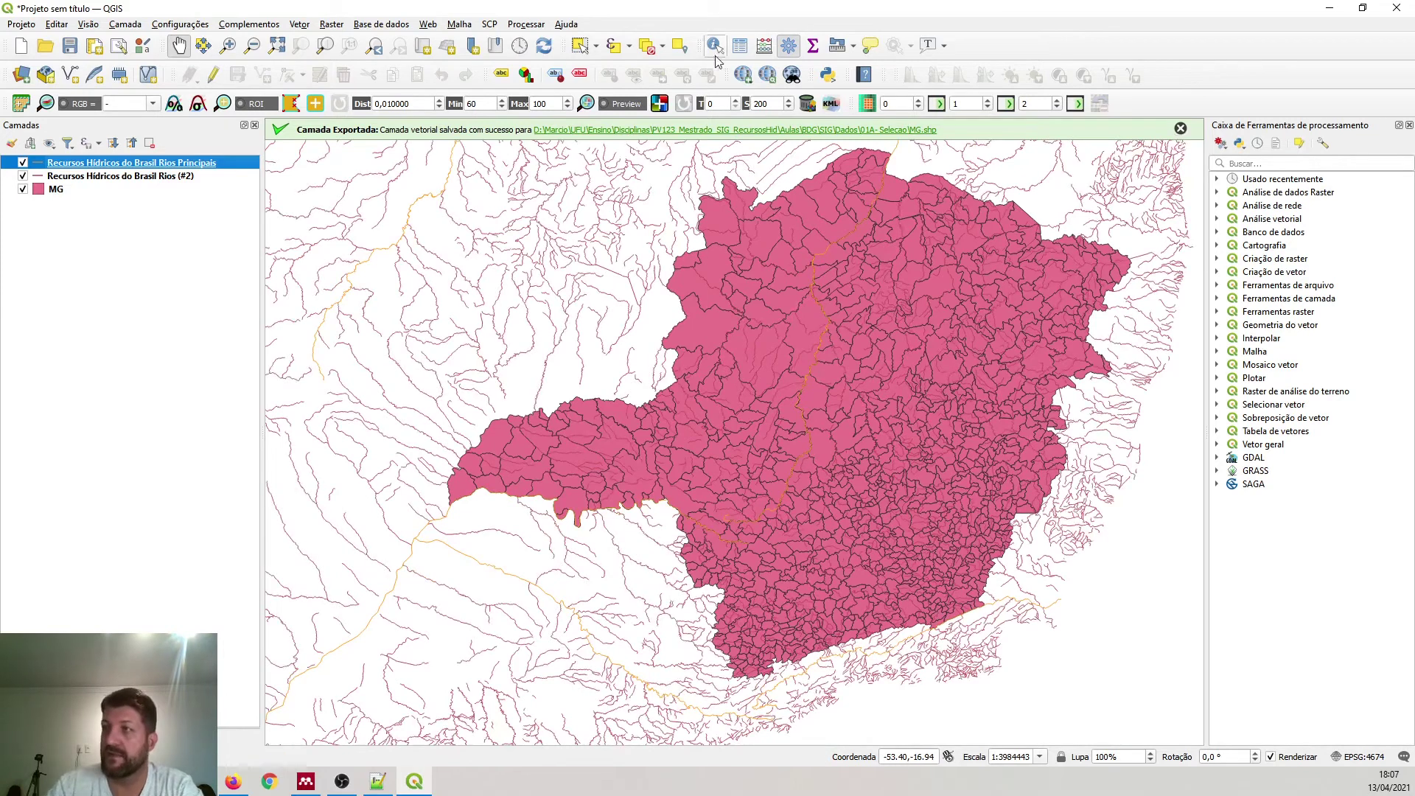
- Create a spatial index for the Recursos Hídricos do Brasil Rios (#2) layer
{"action": "scroll", "coordinate": [672, 480], "scroll_direction": "down", "scroll_amount": 1}
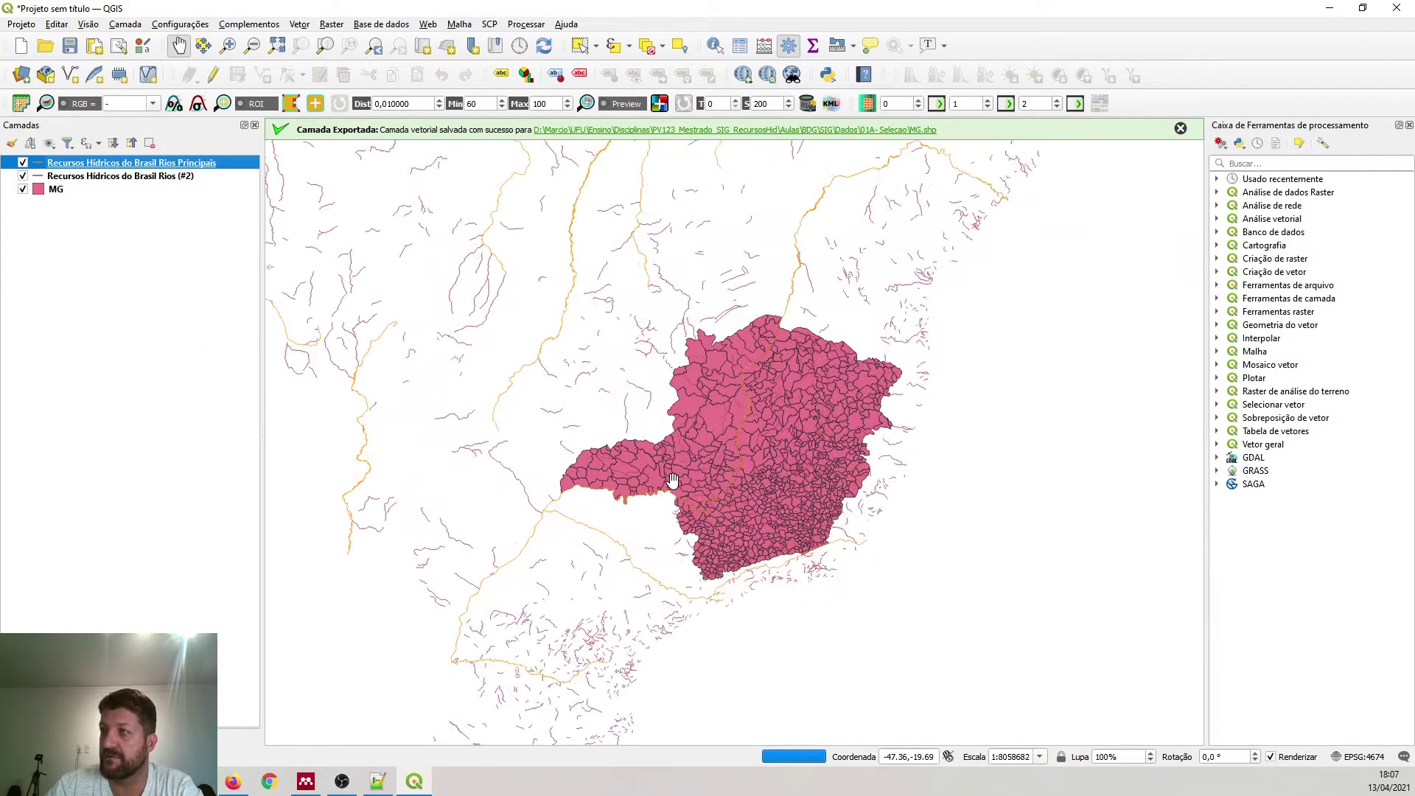
{"action": "left_click", "coordinate": [285, 44]}
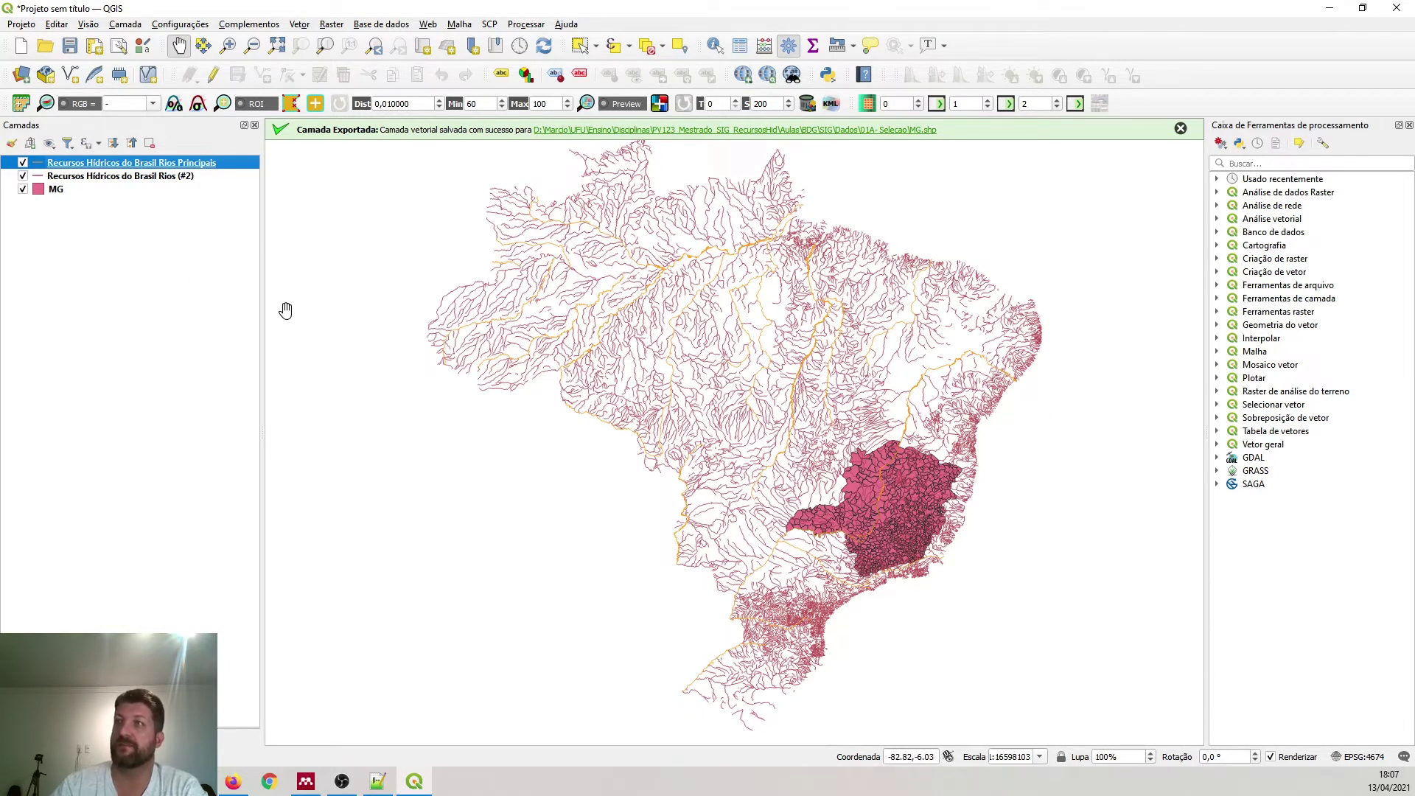
{"action": "left_click", "coordinate": [156, 180]}
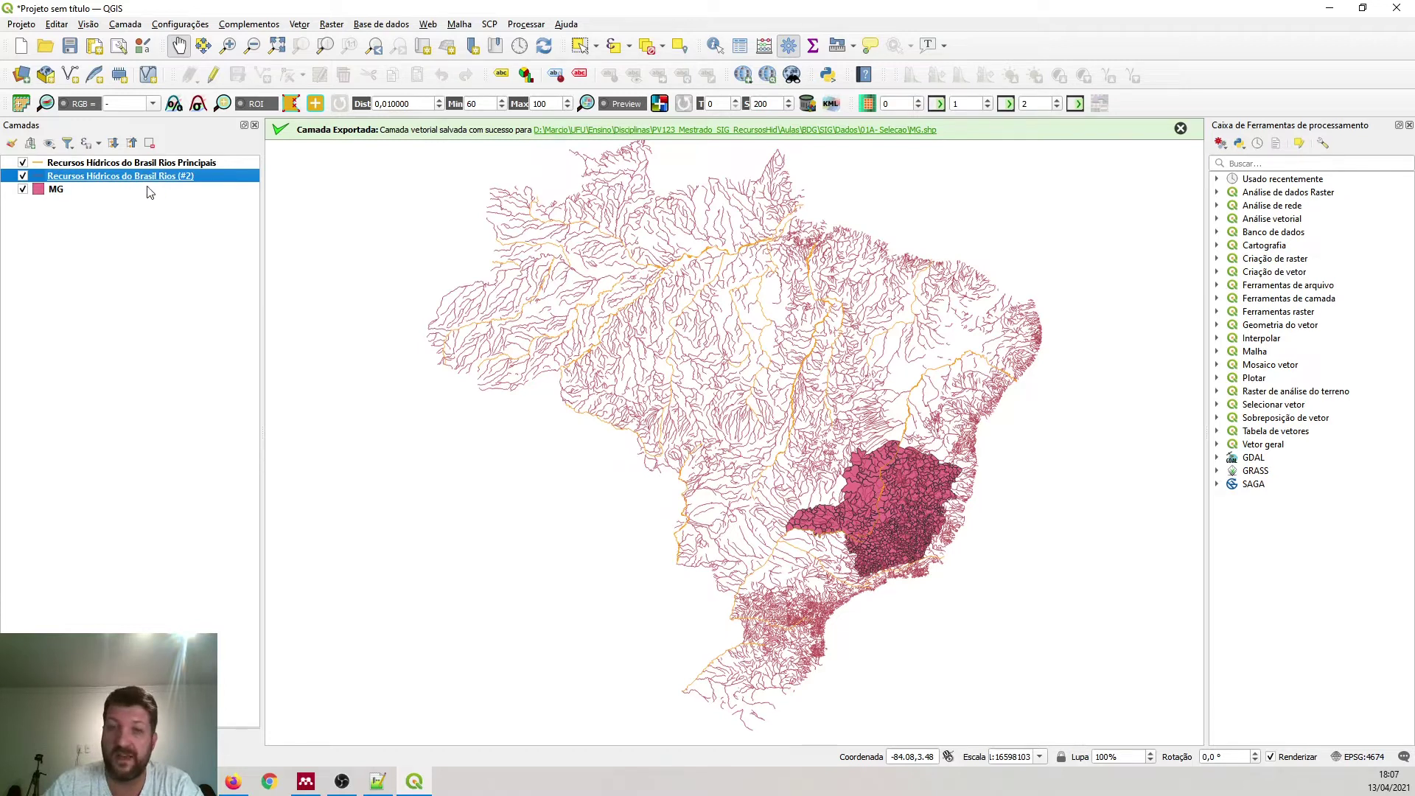
{"action": "left_click", "coordinate": [1181, 129]}
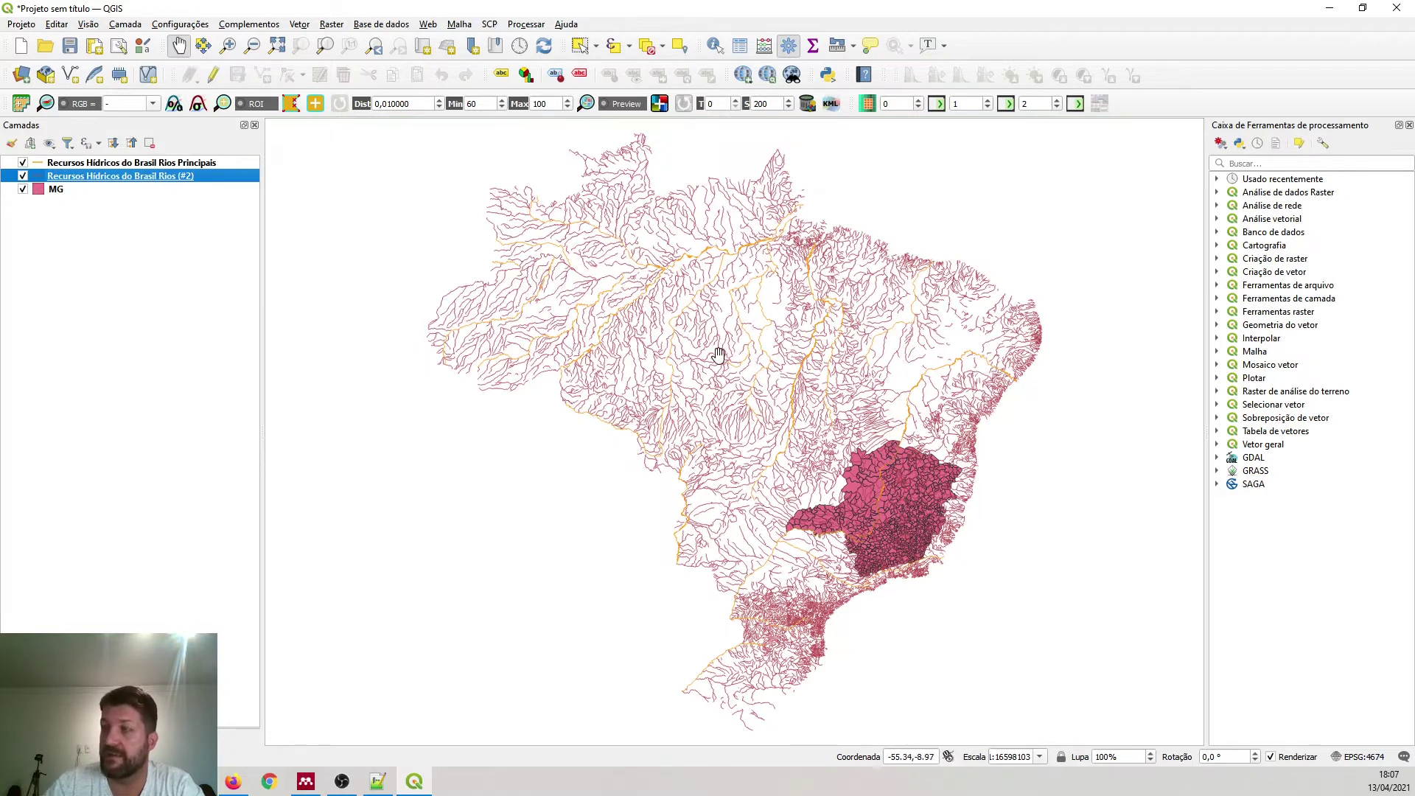
{"action": "left_click", "coordinate": [297, 25]}
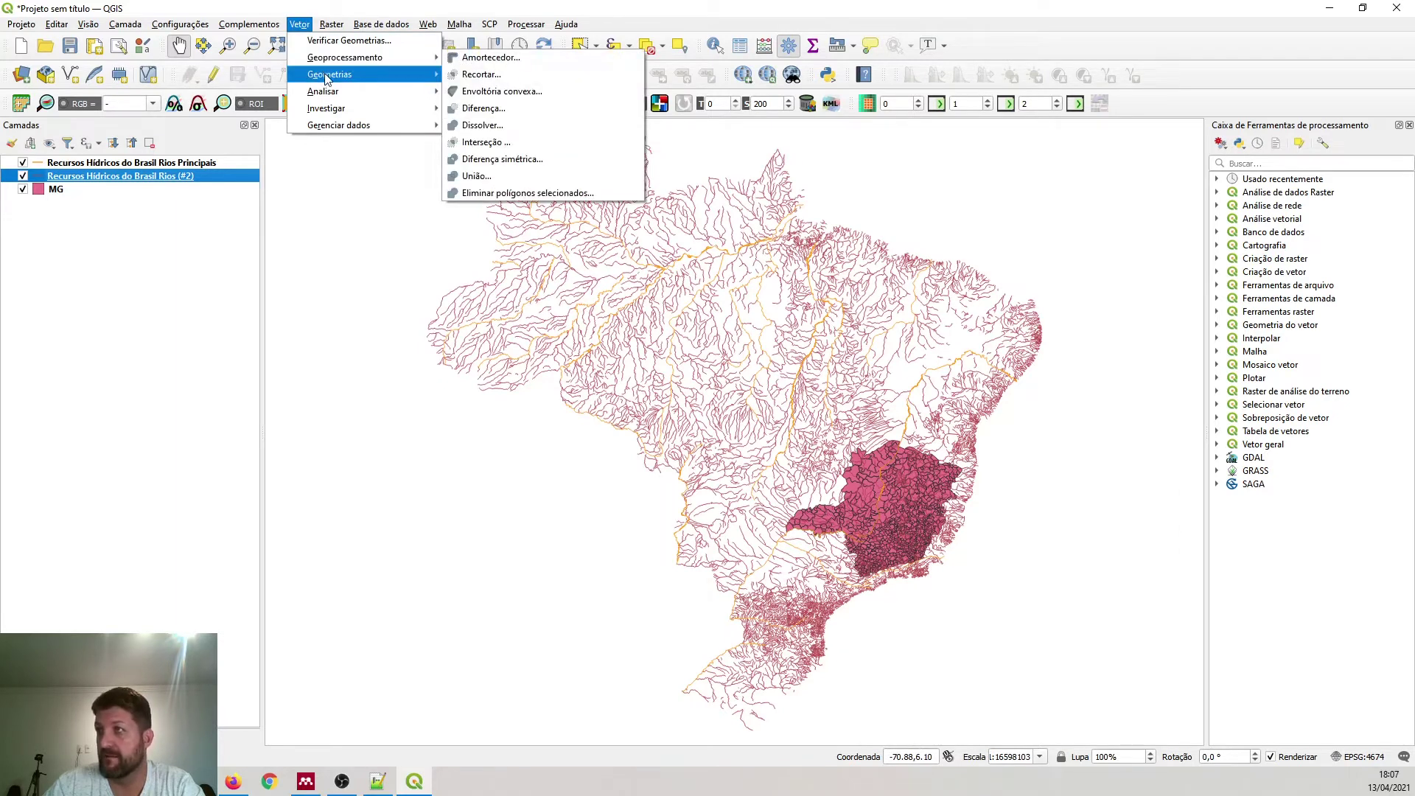
{"action": "mouse_move", "coordinate": [330, 95]}
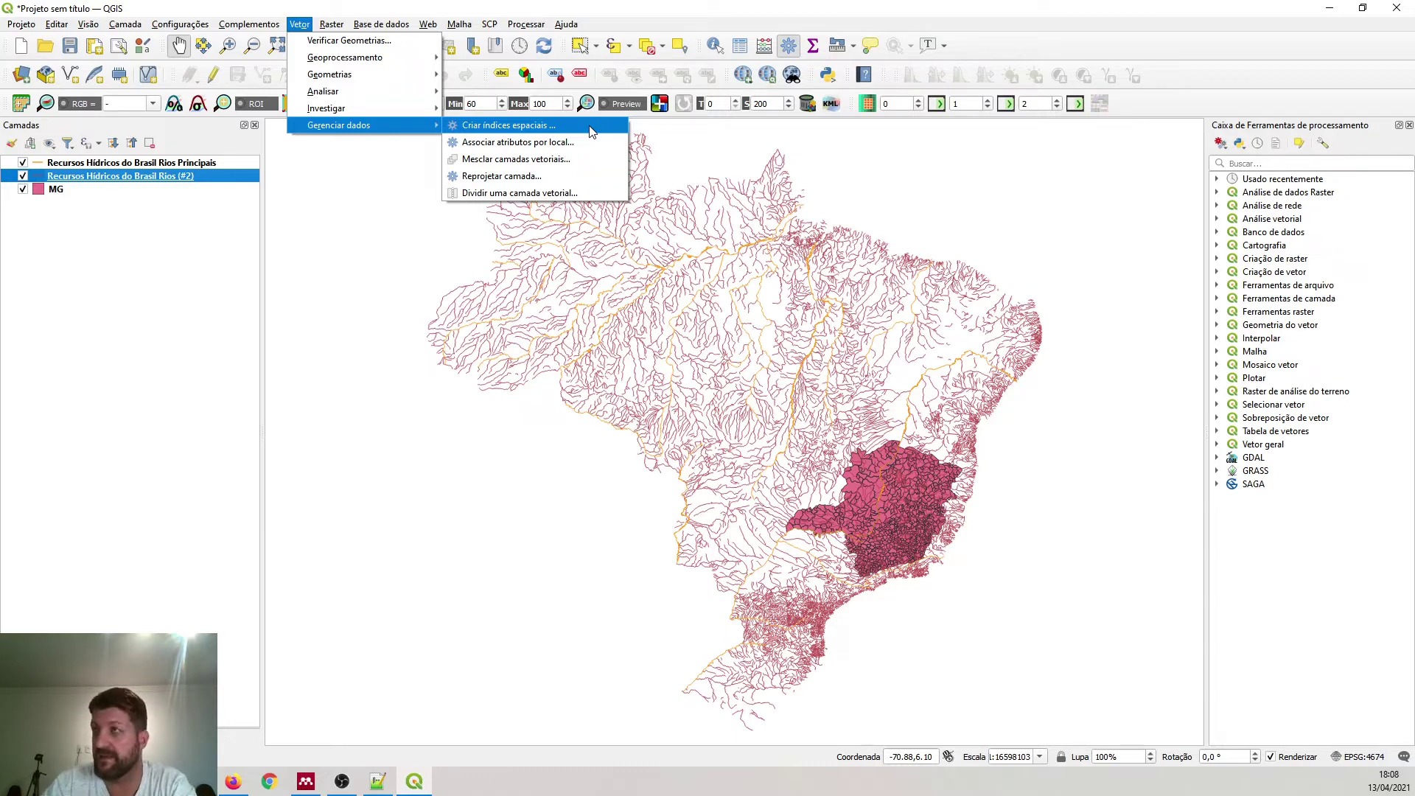
{"action": "left_click", "coordinate": [509, 126]}
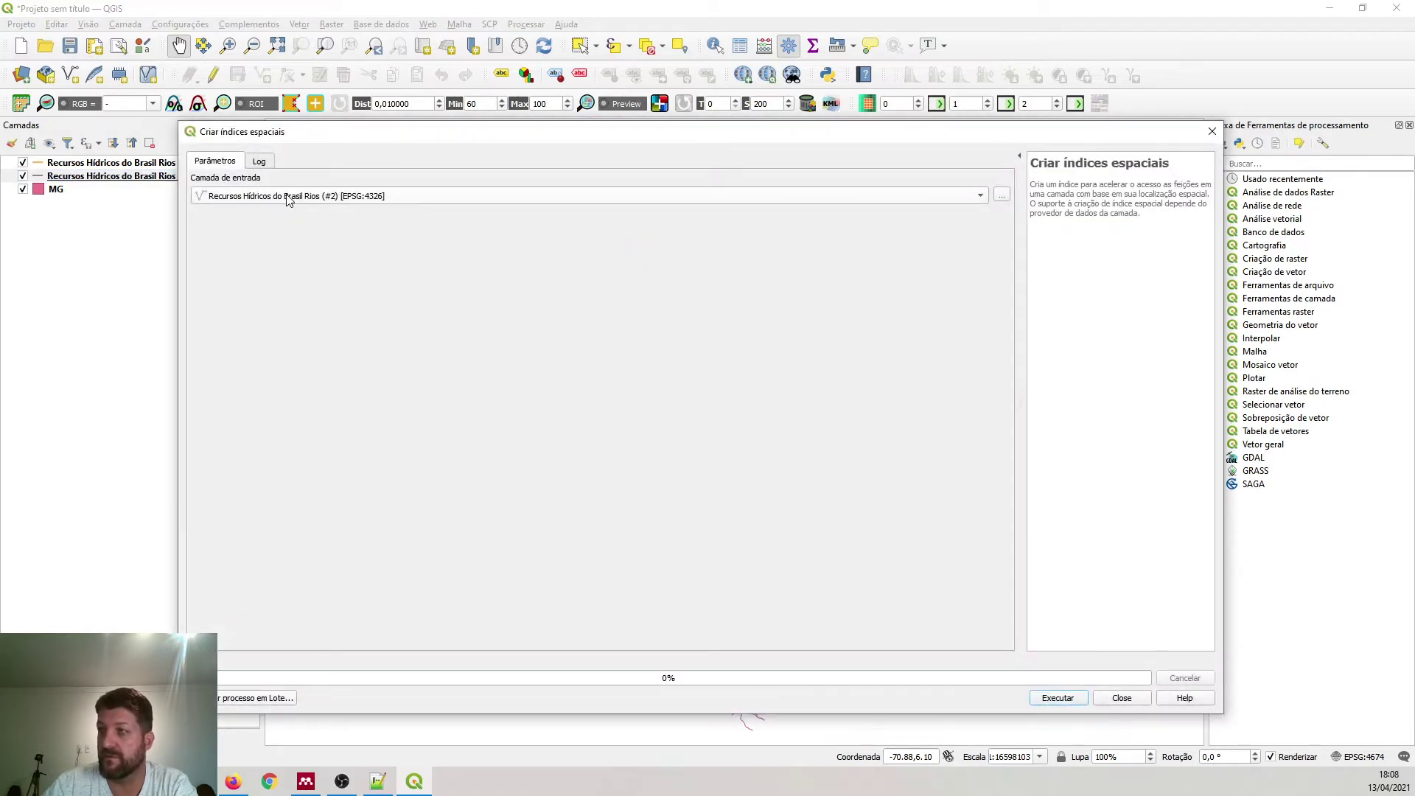
{"action": "left_click", "coordinate": [1060, 698]}
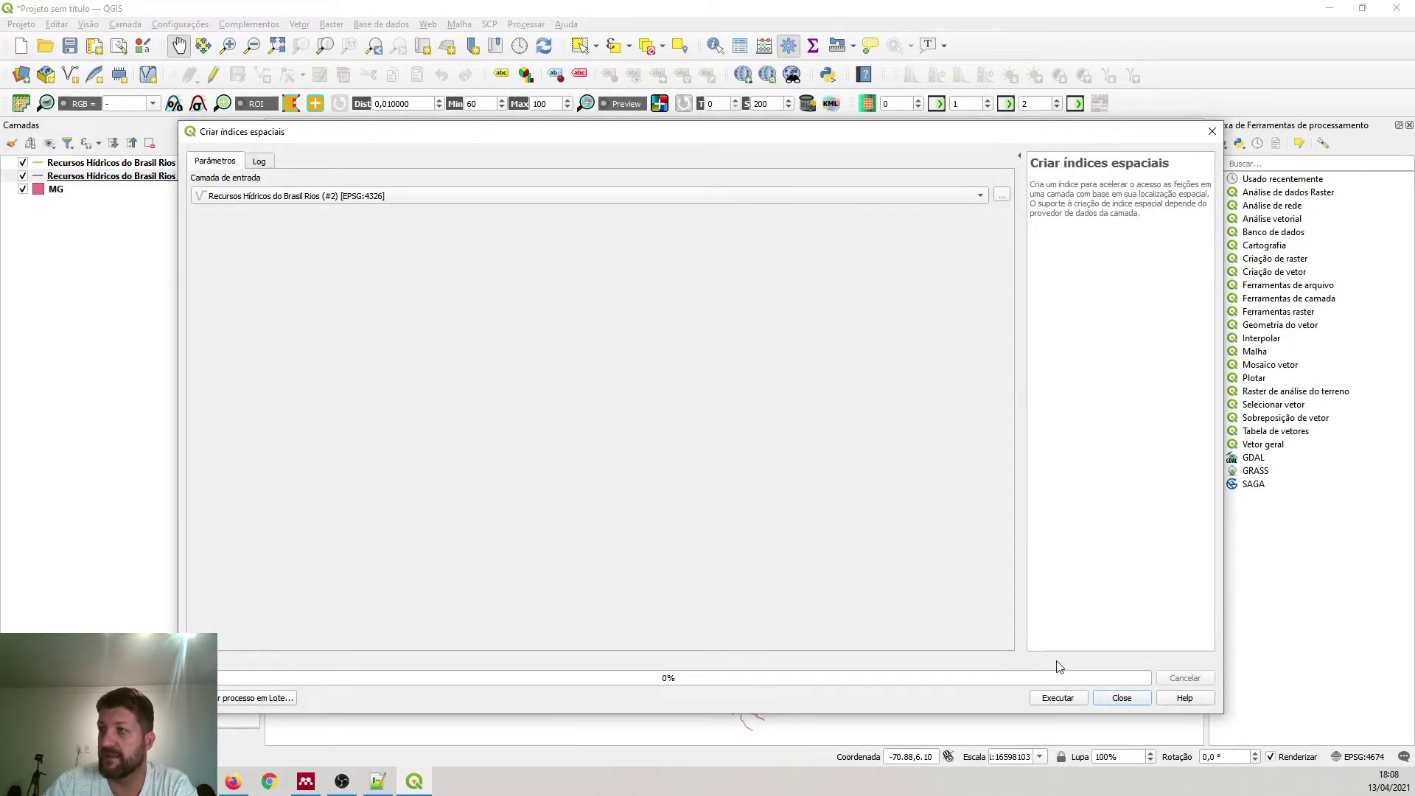
- Create a spatial index for the Recursos Hídricos do Brasil Rios Principais layer
{"action": "left_click", "coordinate": [360, 196]}
{"action": "left_click", "coordinate": [352, 211]}
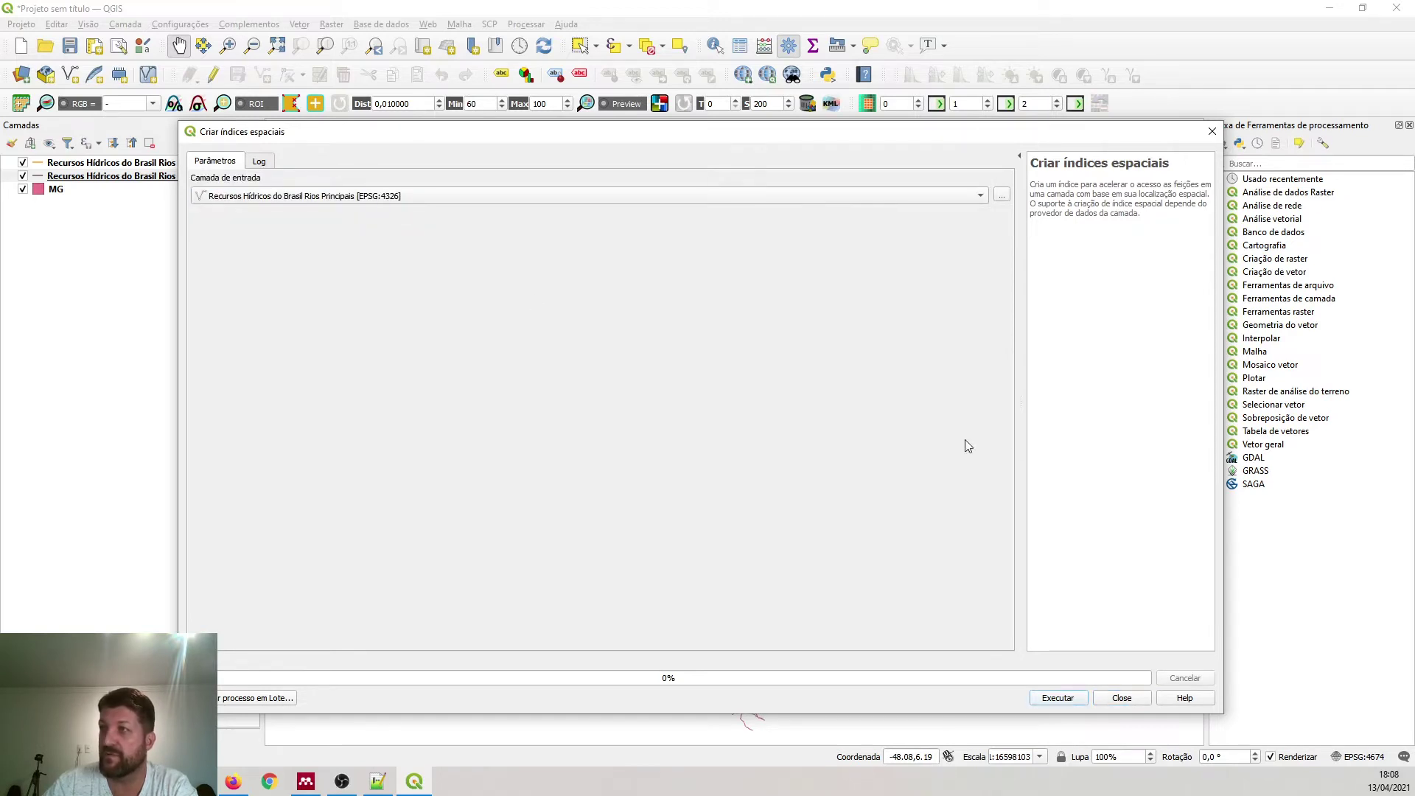
{"action": "left_click", "coordinate": [1054, 698]}
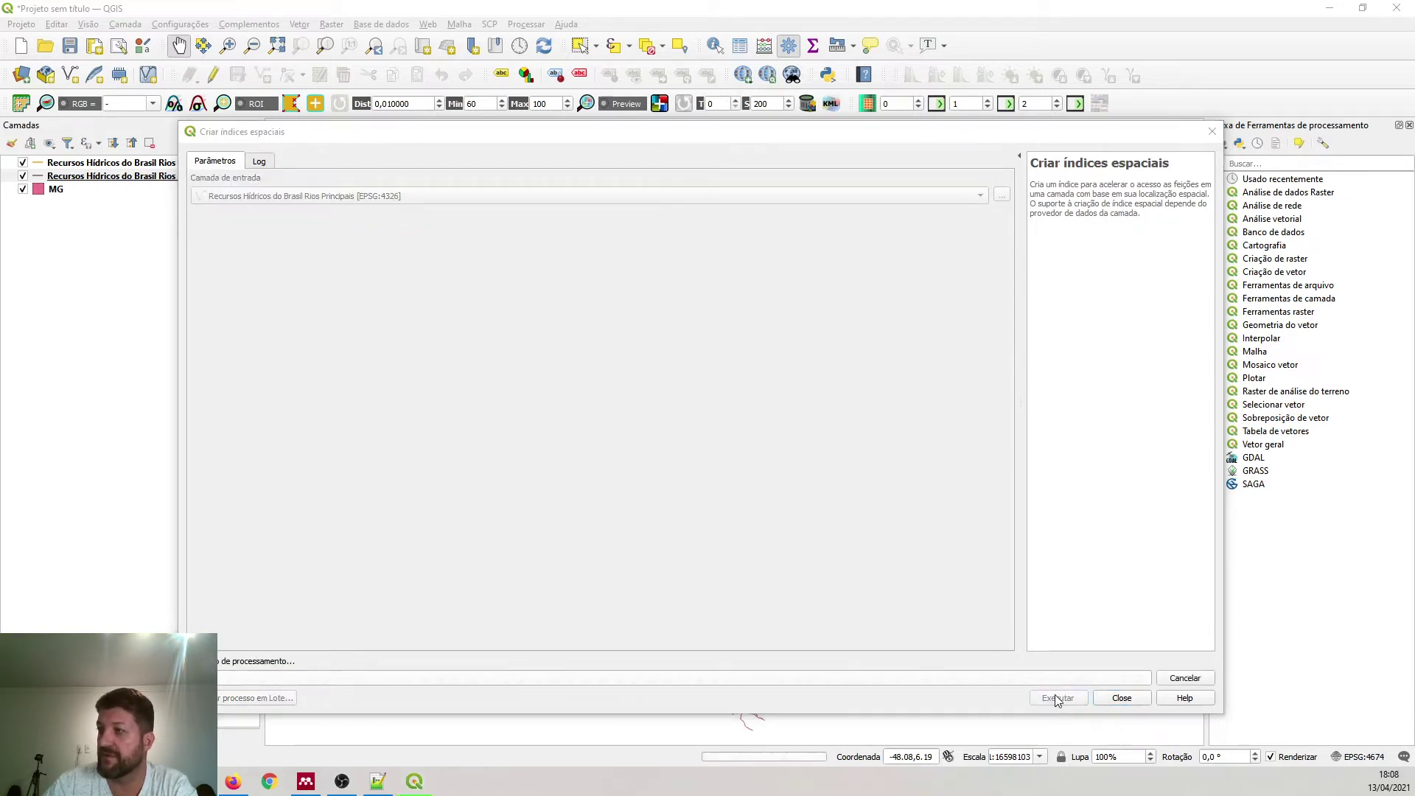
- Check the coordinate reference system of the Recursos Hídricos do Brasil Rios (#2) layer in its layer information
{"action": "left_click", "coordinate": [1213, 132]}
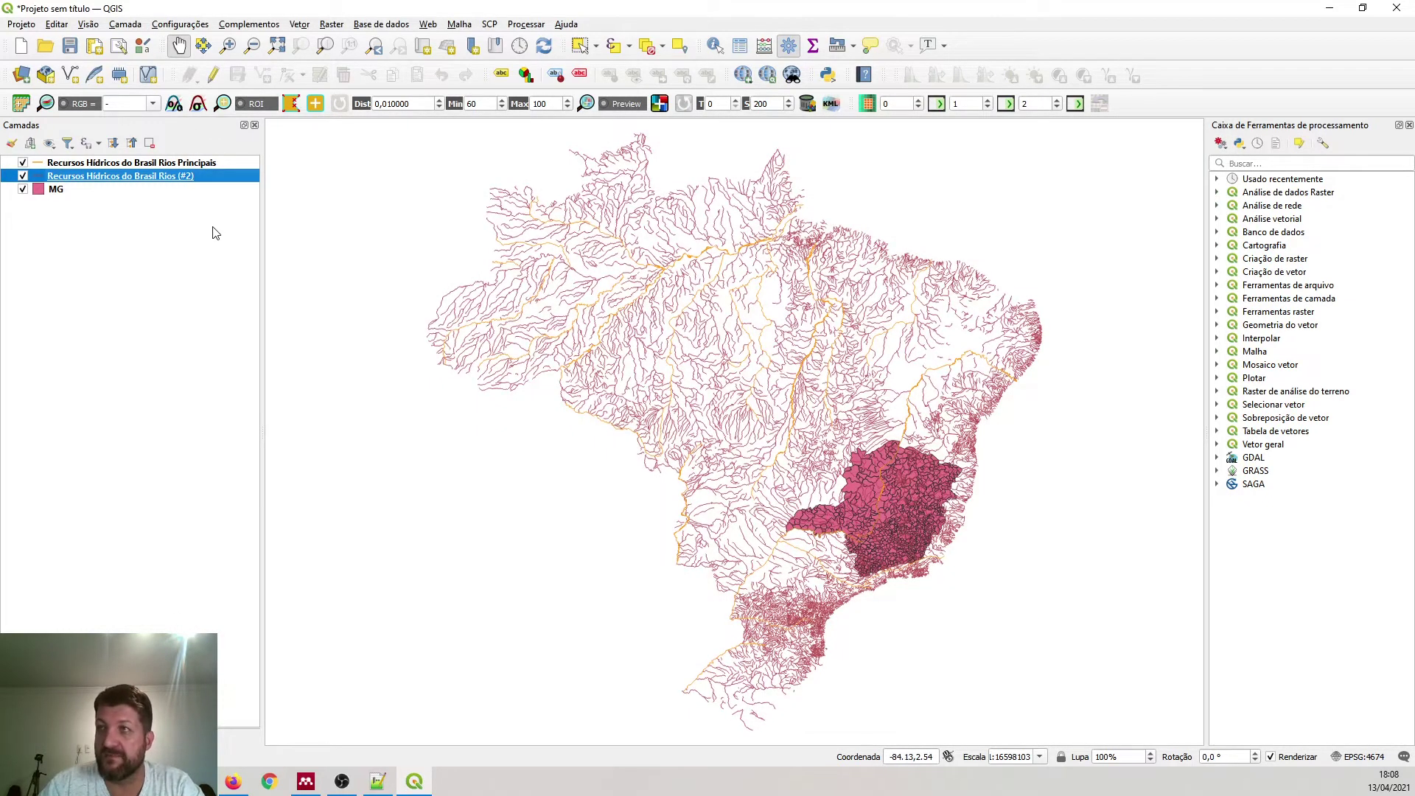
{"action": "scroll", "coordinate": [738, 573], "scroll_direction": "up", "scroll_amount": 1}
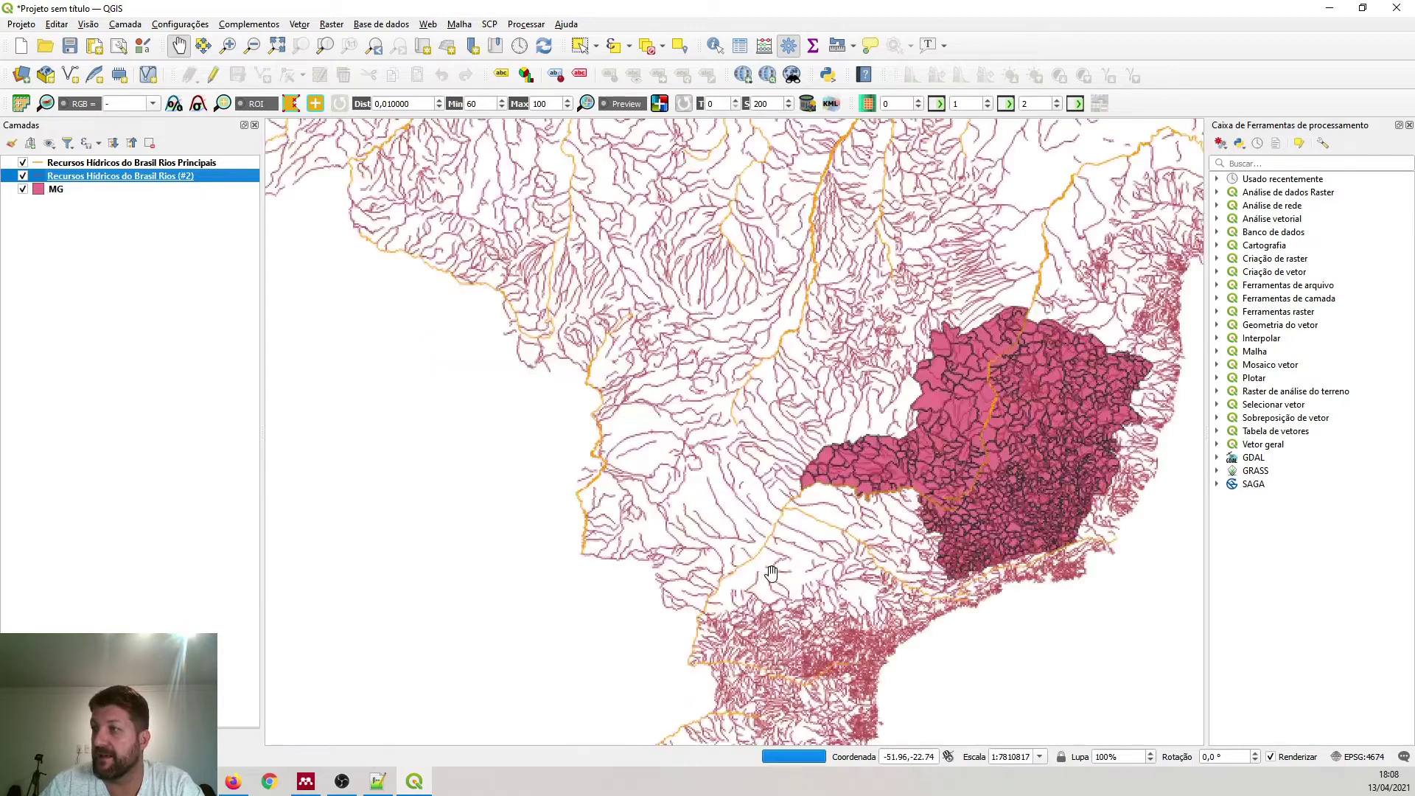
{"action": "left_click_drag", "start_coordinate": [865, 514], "coordinate": [566, 481]}
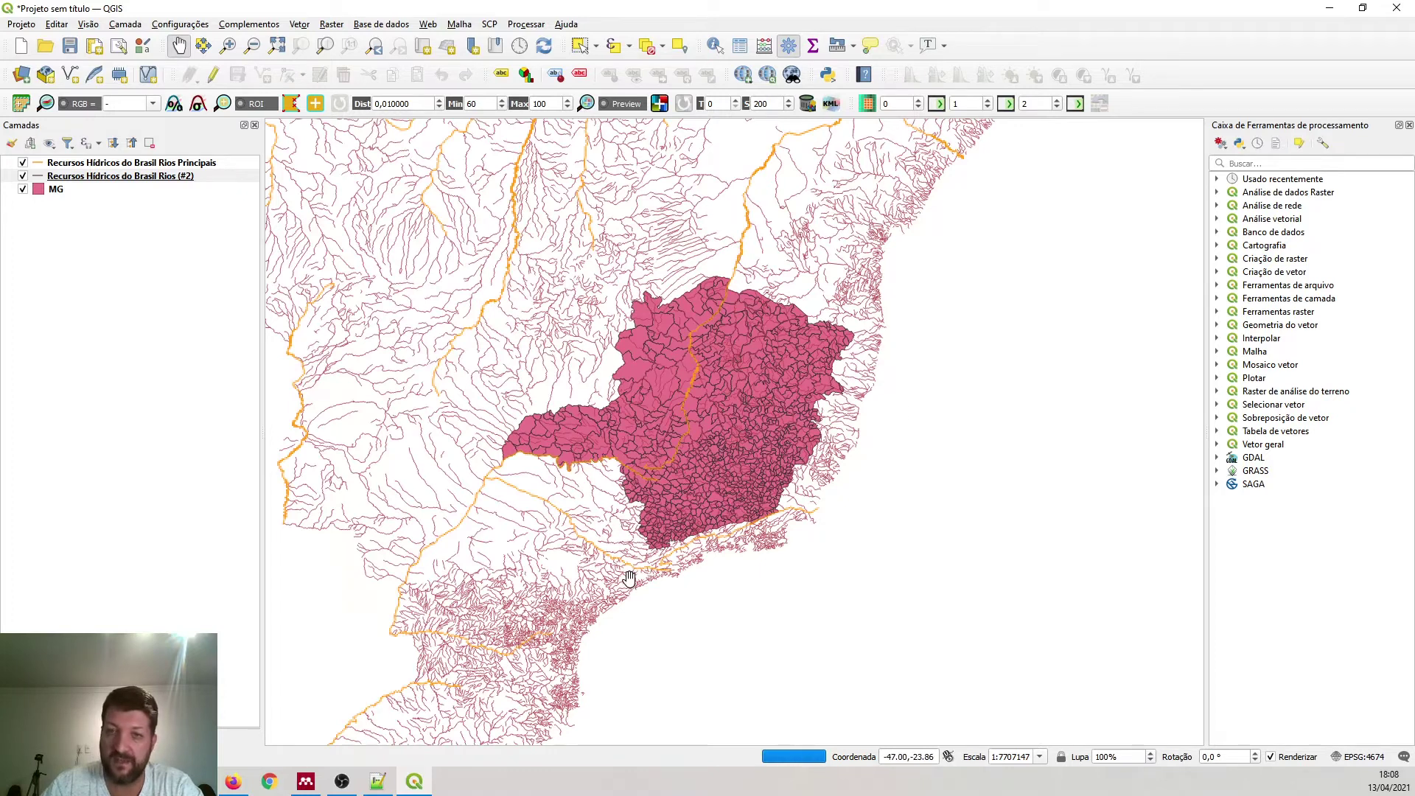
{"action": "right_click", "coordinate": [100, 178]}
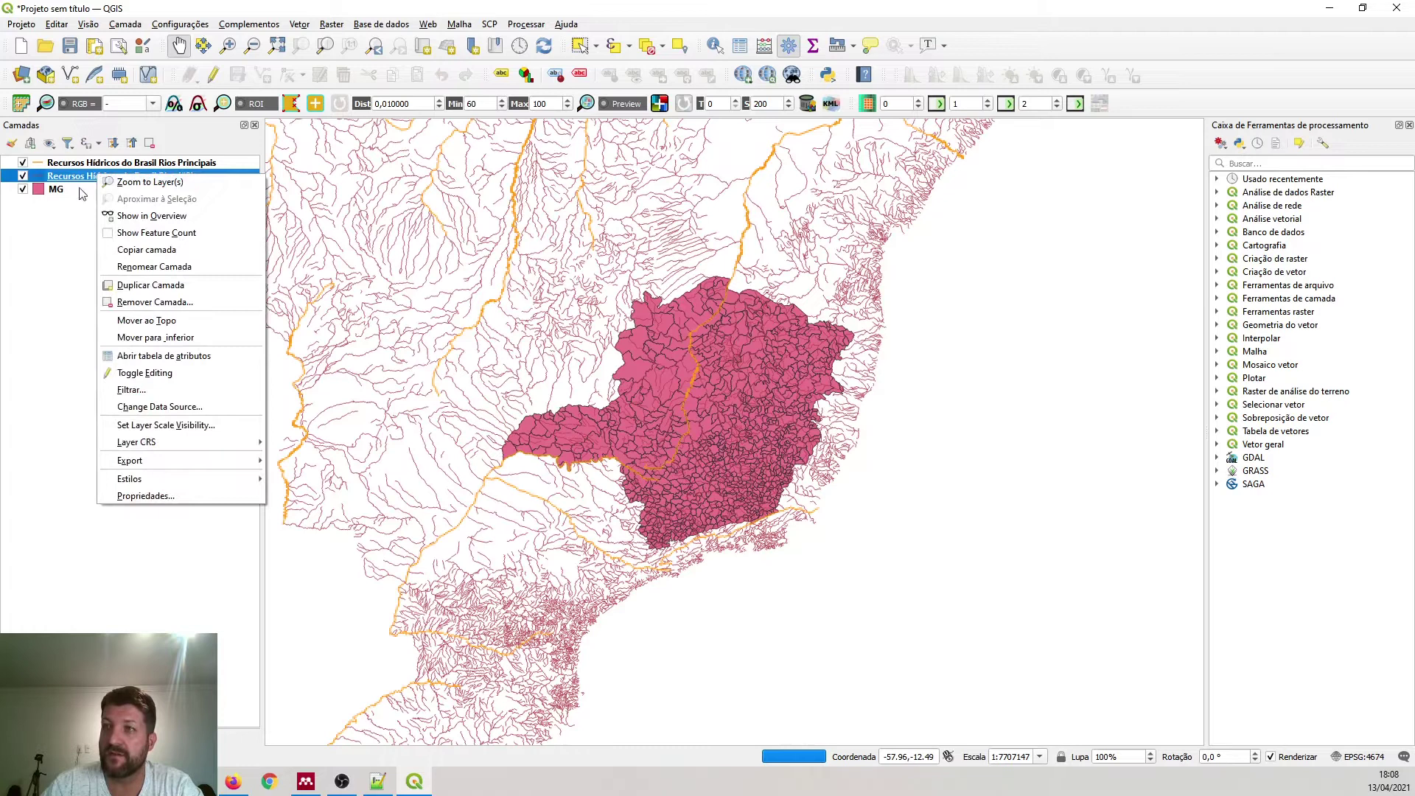
{"action": "left_click", "coordinate": [157, 495]}
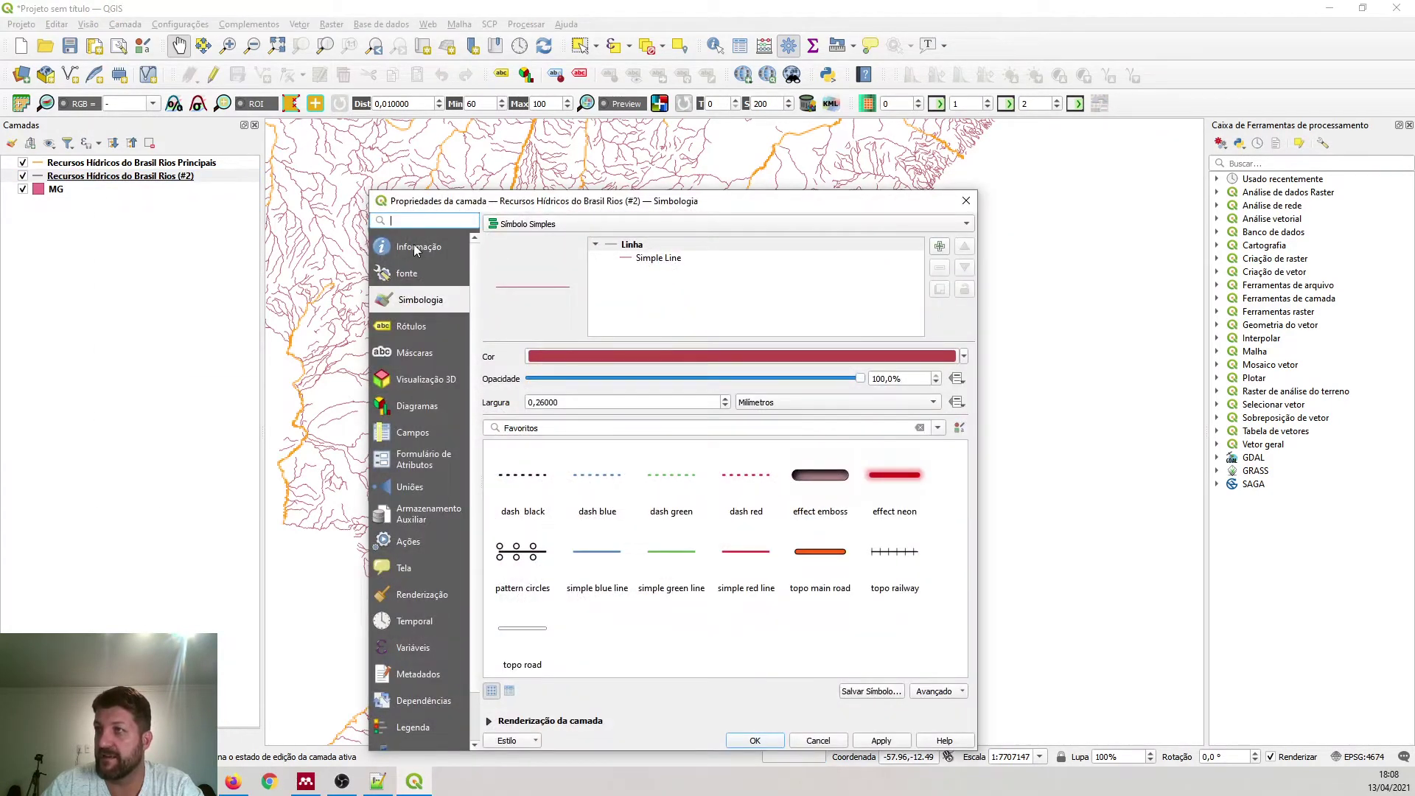
{"action": "left_click", "coordinate": [413, 246]}
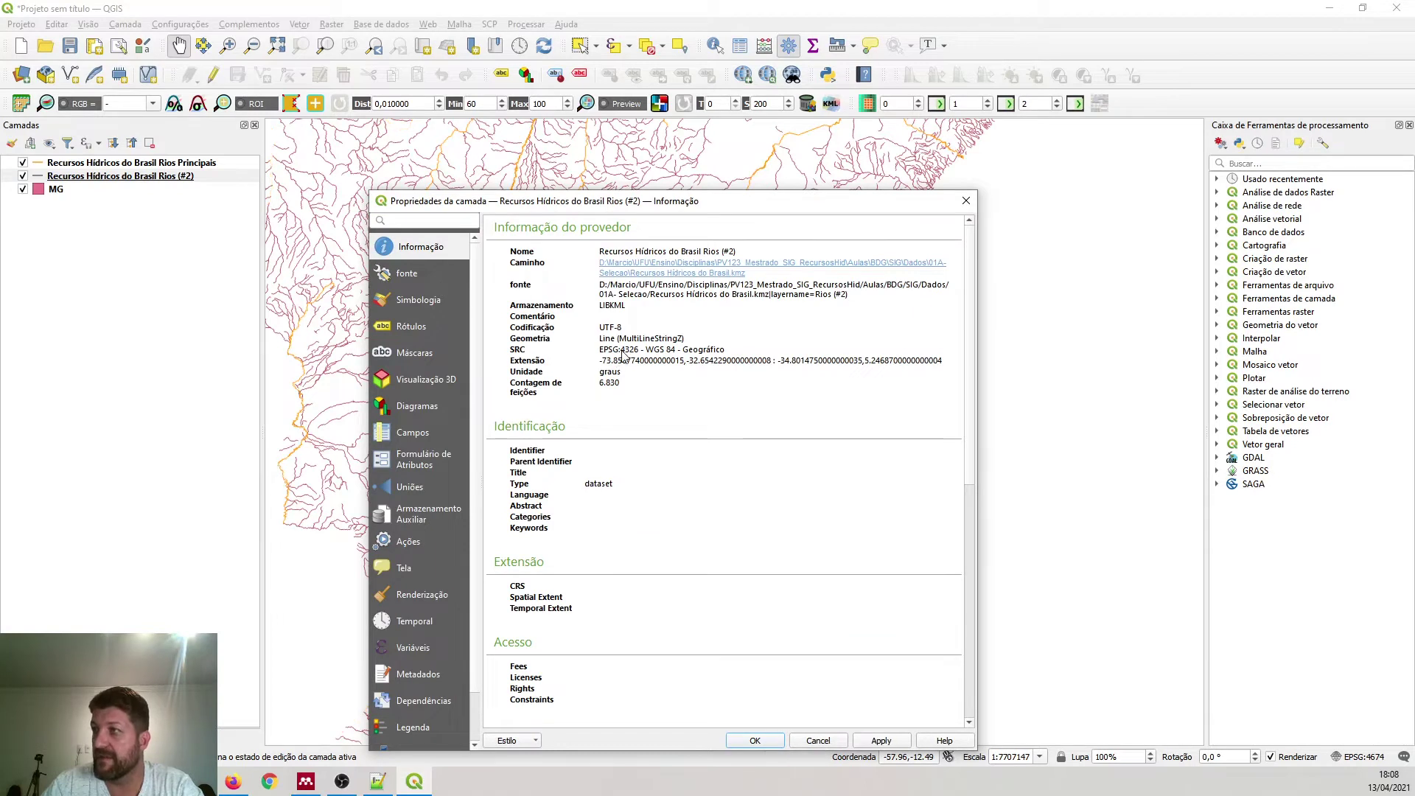
{"action": "left_click_drag", "start_coordinate": [604, 351], "coordinate": [726, 354]}
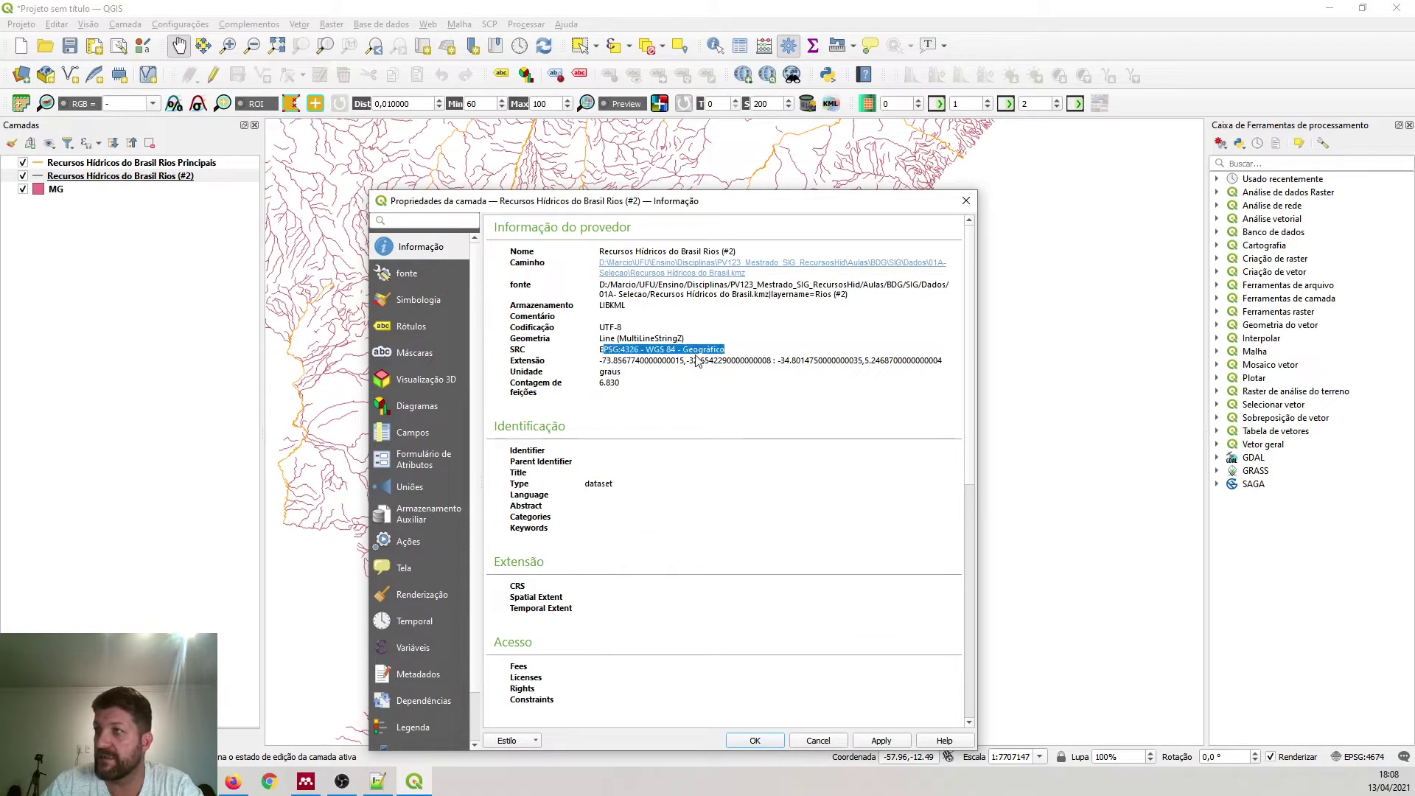
{"action": "left_click", "coordinate": [623, 355]}
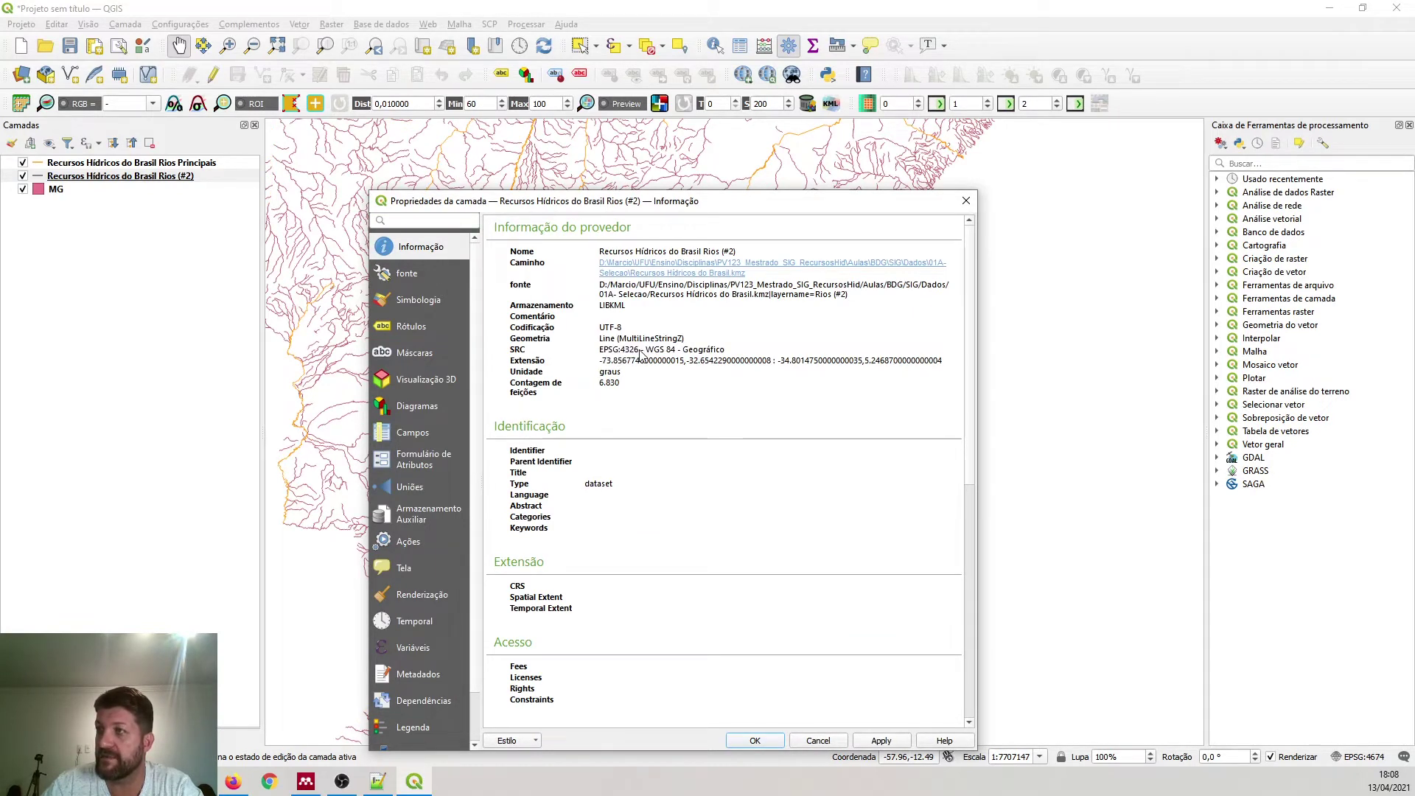
{"action": "left_click_drag", "start_coordinate": [641, 355], "coordinate": [597, 355]}
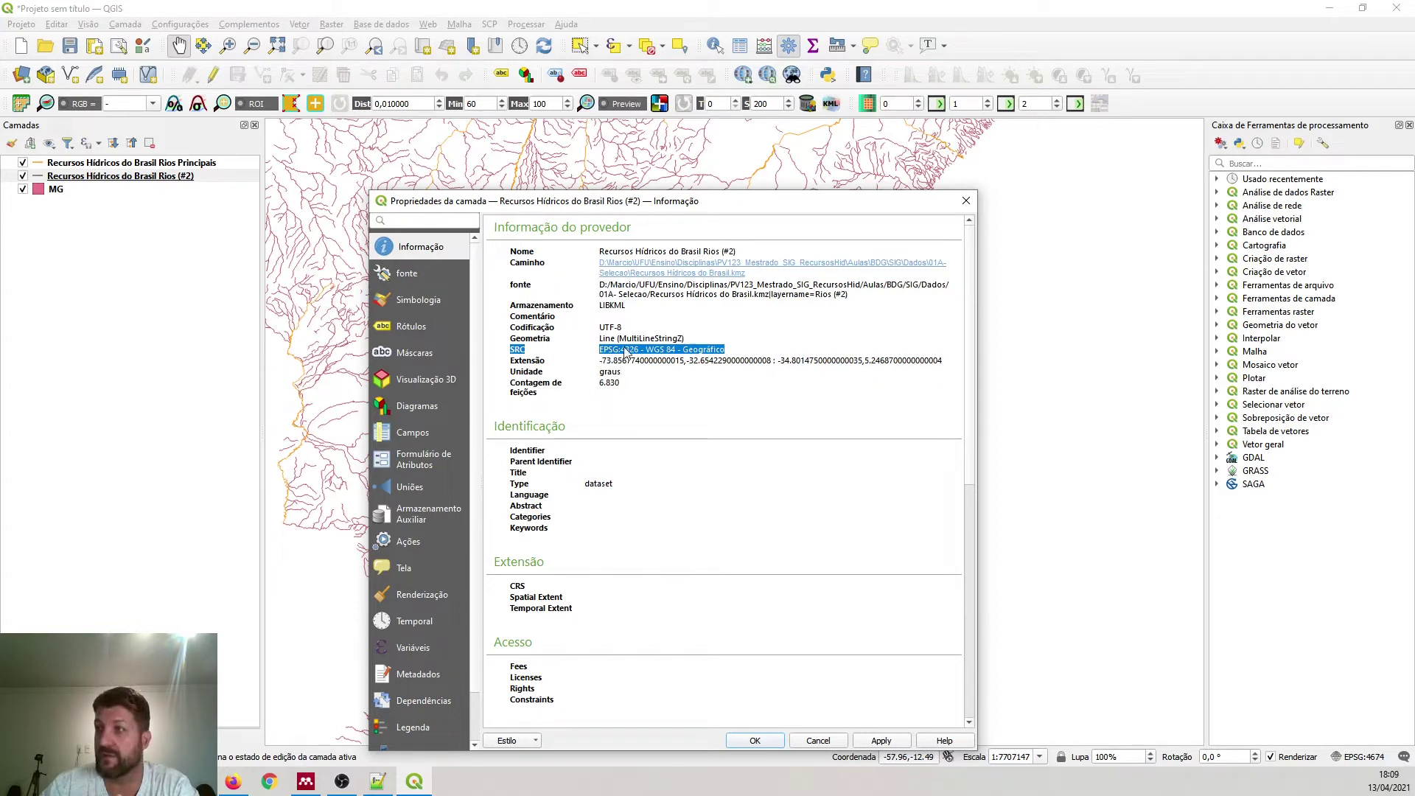
{"action": "left_click", "coordinate": [967, 203]}
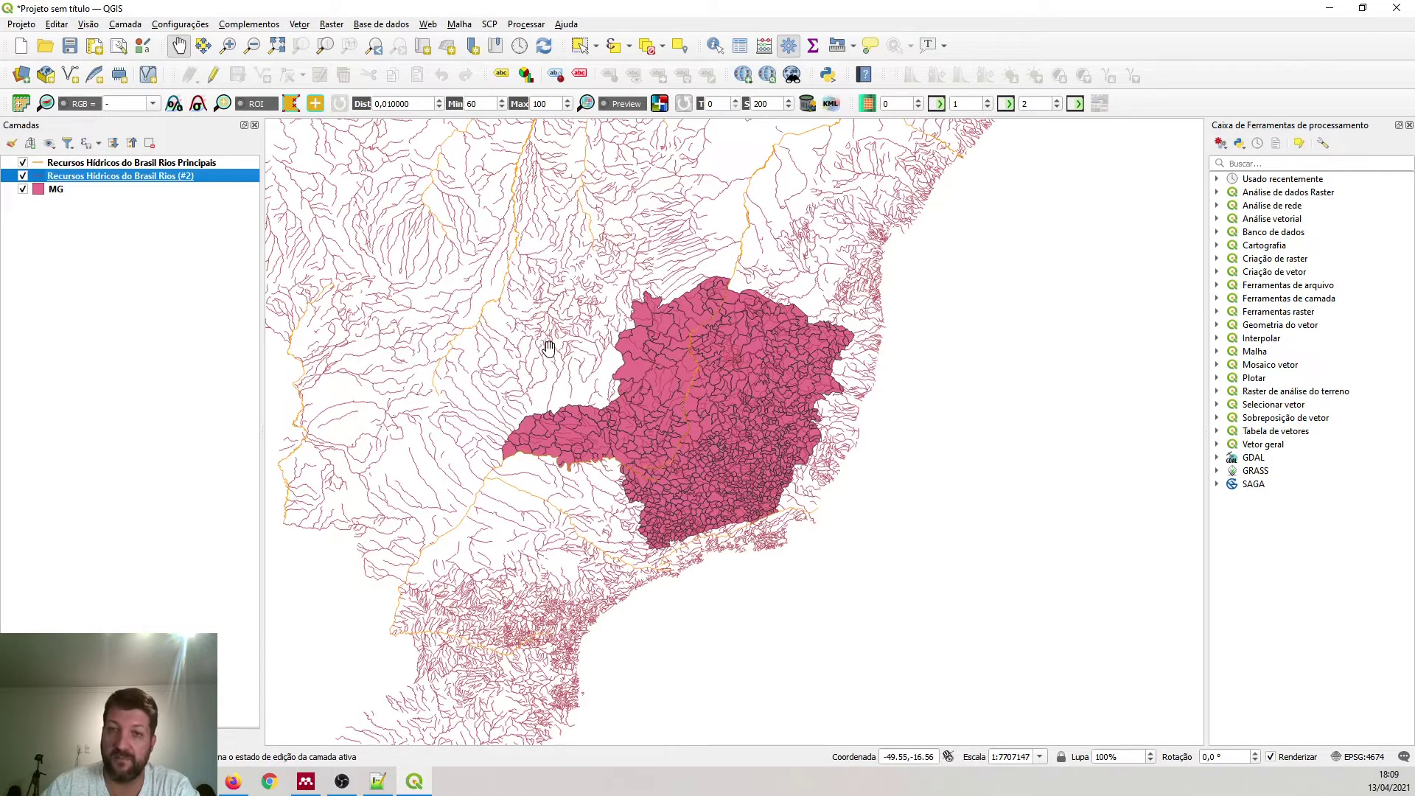
- Set up Reprojetar camada for the Recursos Hídricos do Brasil Rios (#2) layer with the project CRS EPSG:4674 - SIRGAS 2000 as target
{"action": "left_click", "coordinate": [1276, 164]}
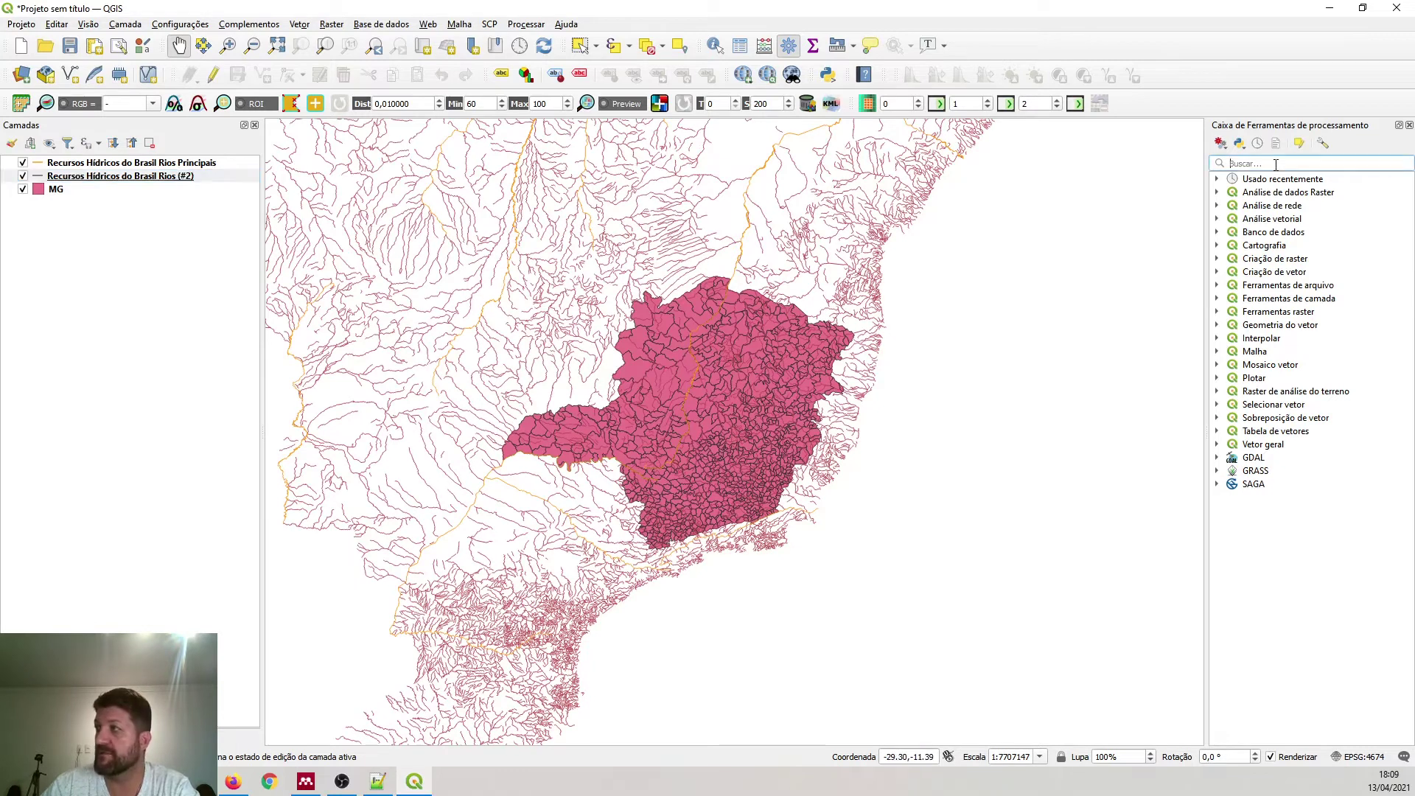
{"action": "type", "text": "reprojetar"}
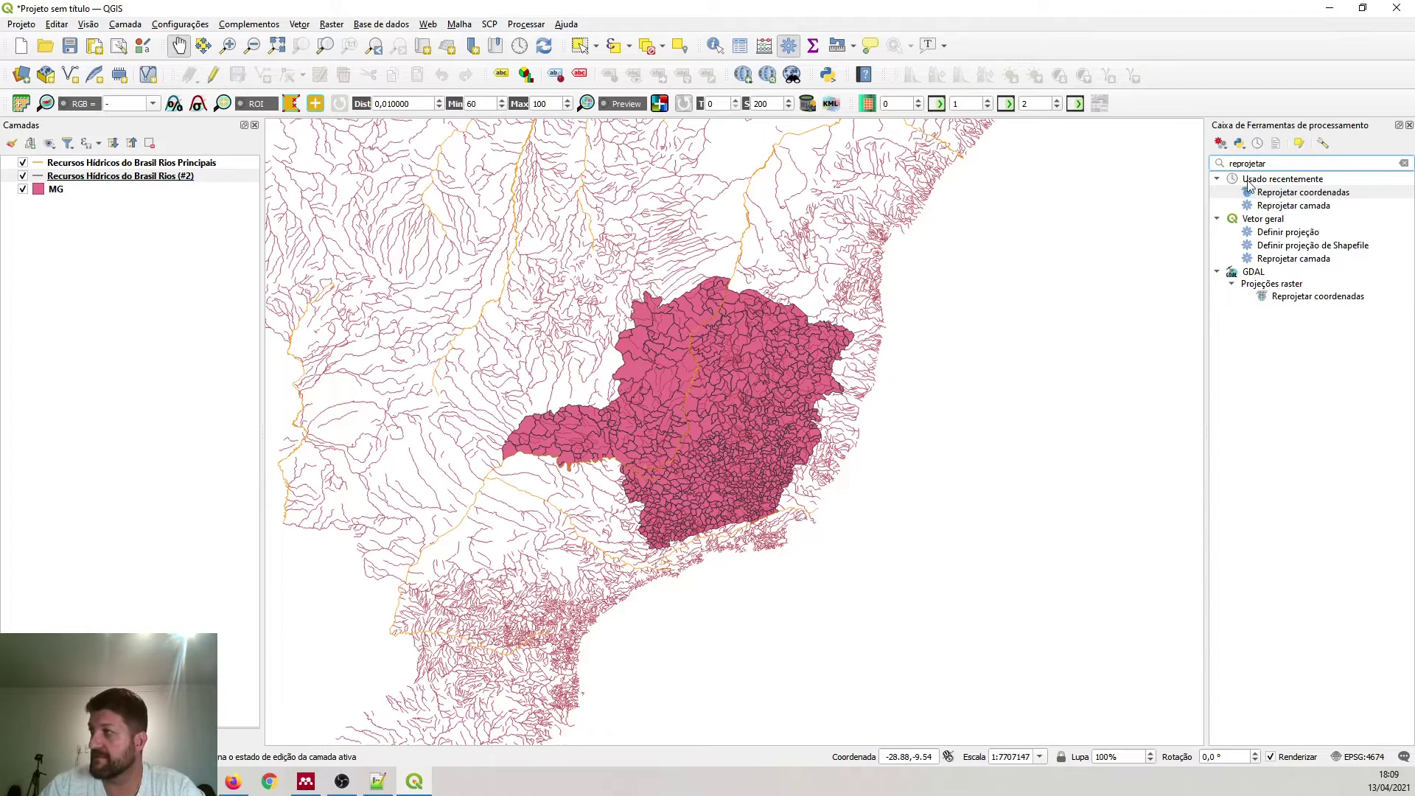
{"action": "double_click", "coordinate": [1265, 207]}
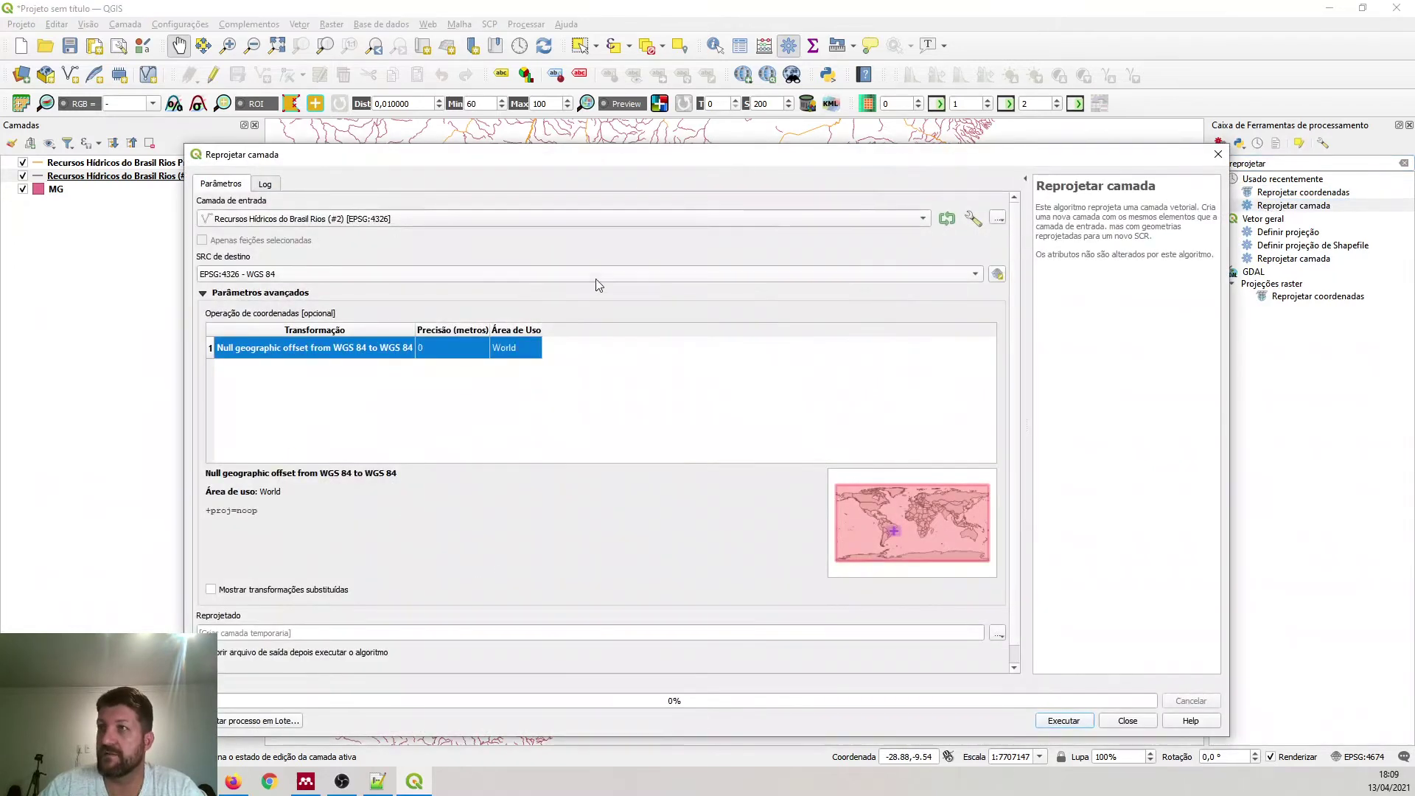
{"action": "left_click", "coordinate": [348, 276]}
{"action": "left_click", "coordinate": [351, 289]}
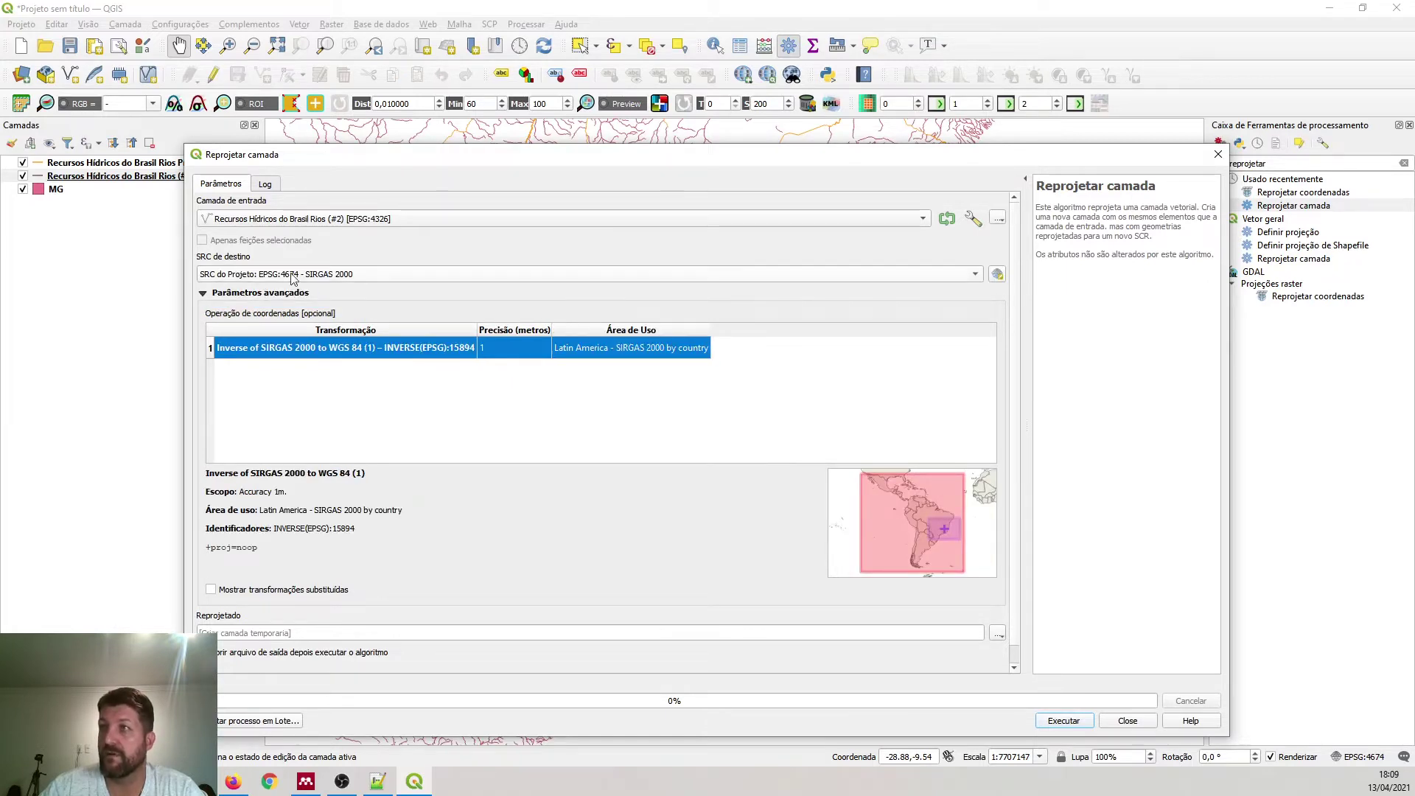
{"action": "left_click", "coordinate": [294, 275]}
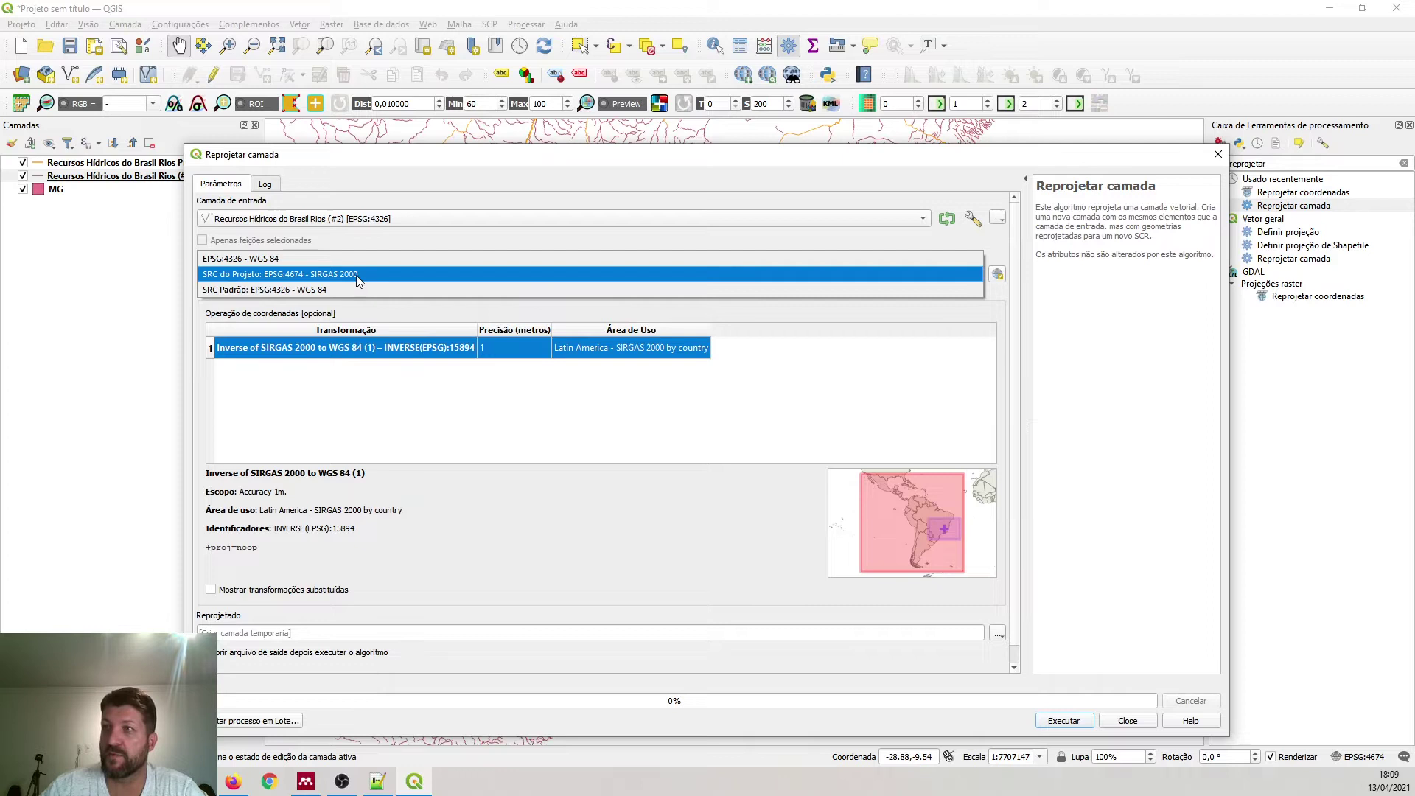
{"action": "left_click", "coordinate": [363, 277]}
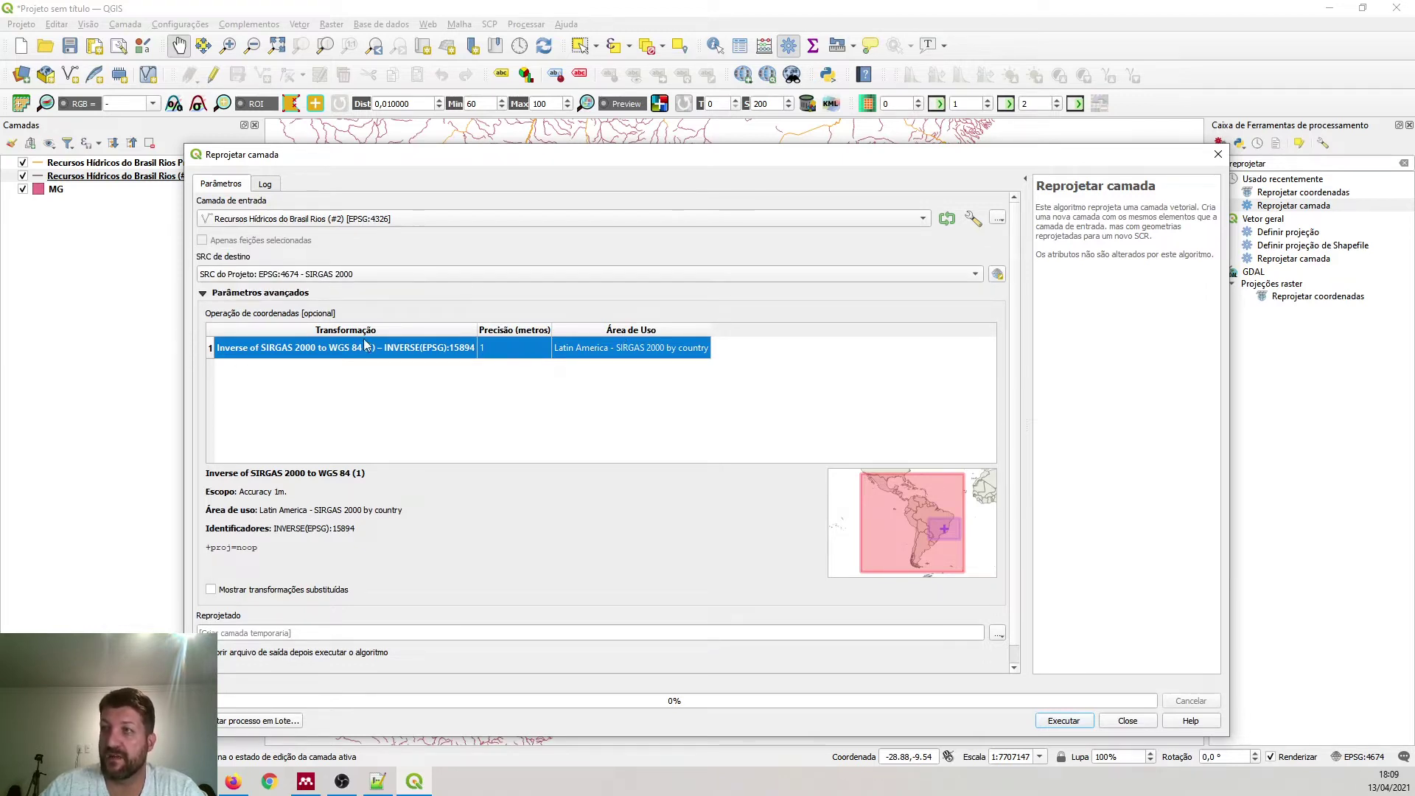
- Review the advanced transformation parameters and run the reprojection of Rios (#2) to a temporary layer
{"action": "left_click", "coordinate": [203, 293]}
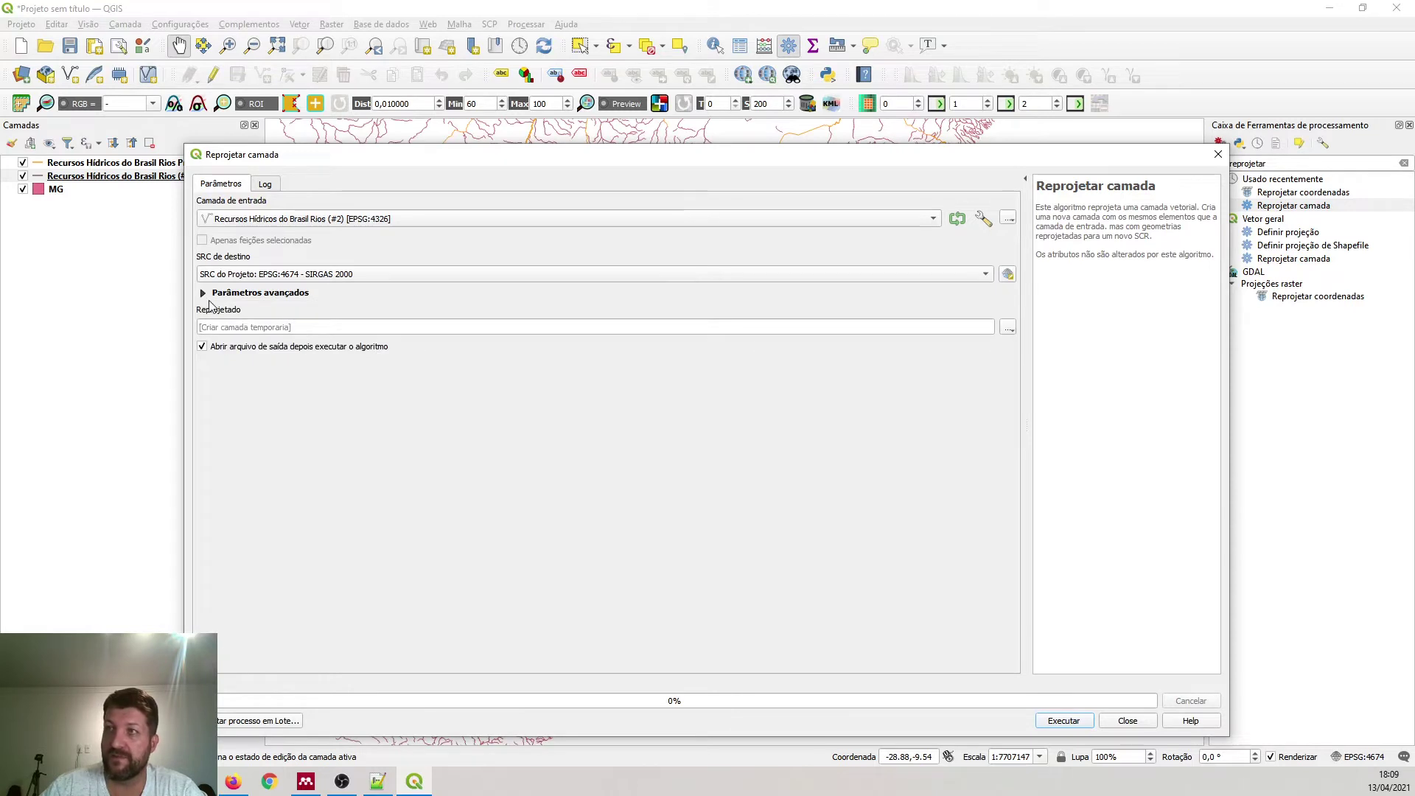
{"action": "left_click", "coordinate": [204, 294]}
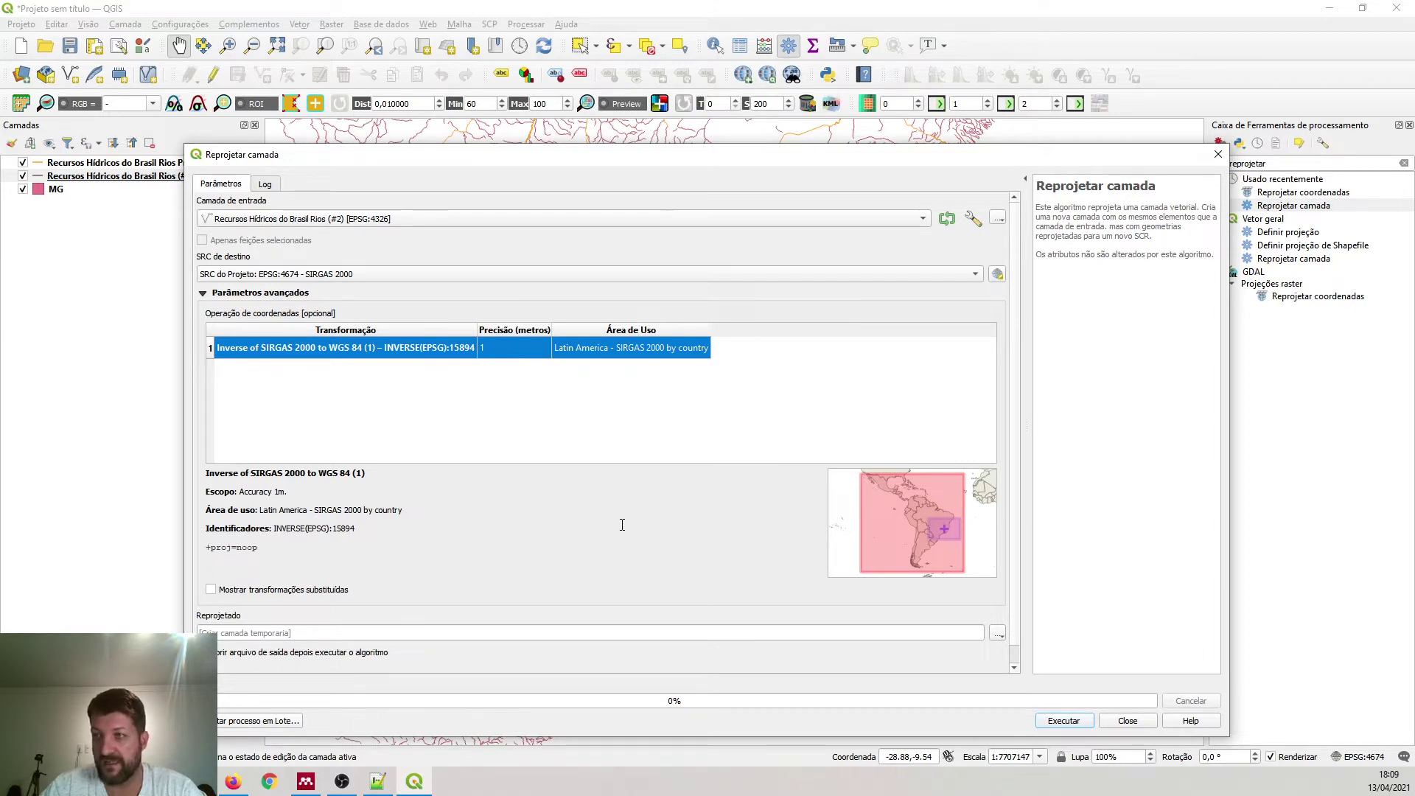
{"action": "scroll", "coordinate": [633, 502], "scroll_direction": "down", "scroll_amount": 1}
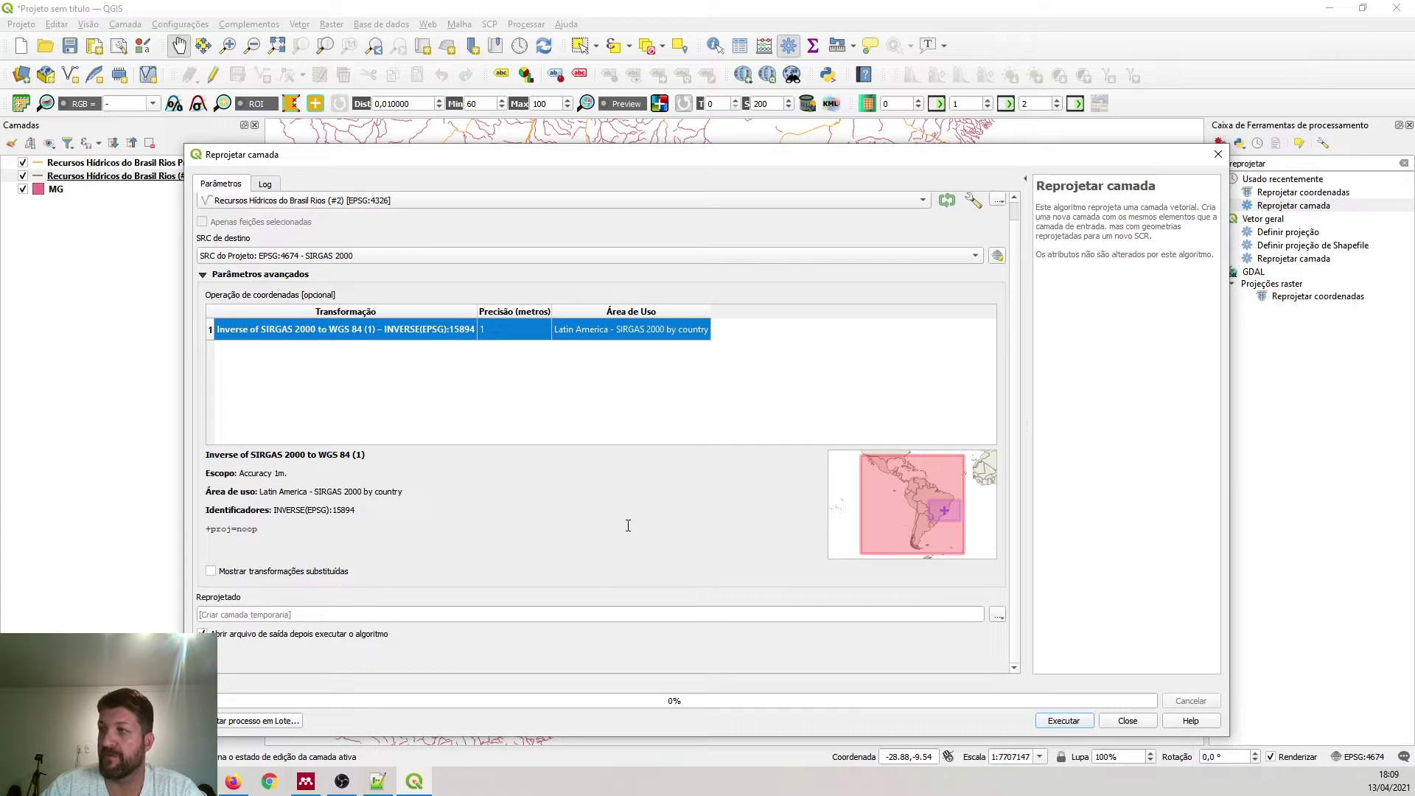
{"action": "left_click", "coordinate": [1061, 722]}
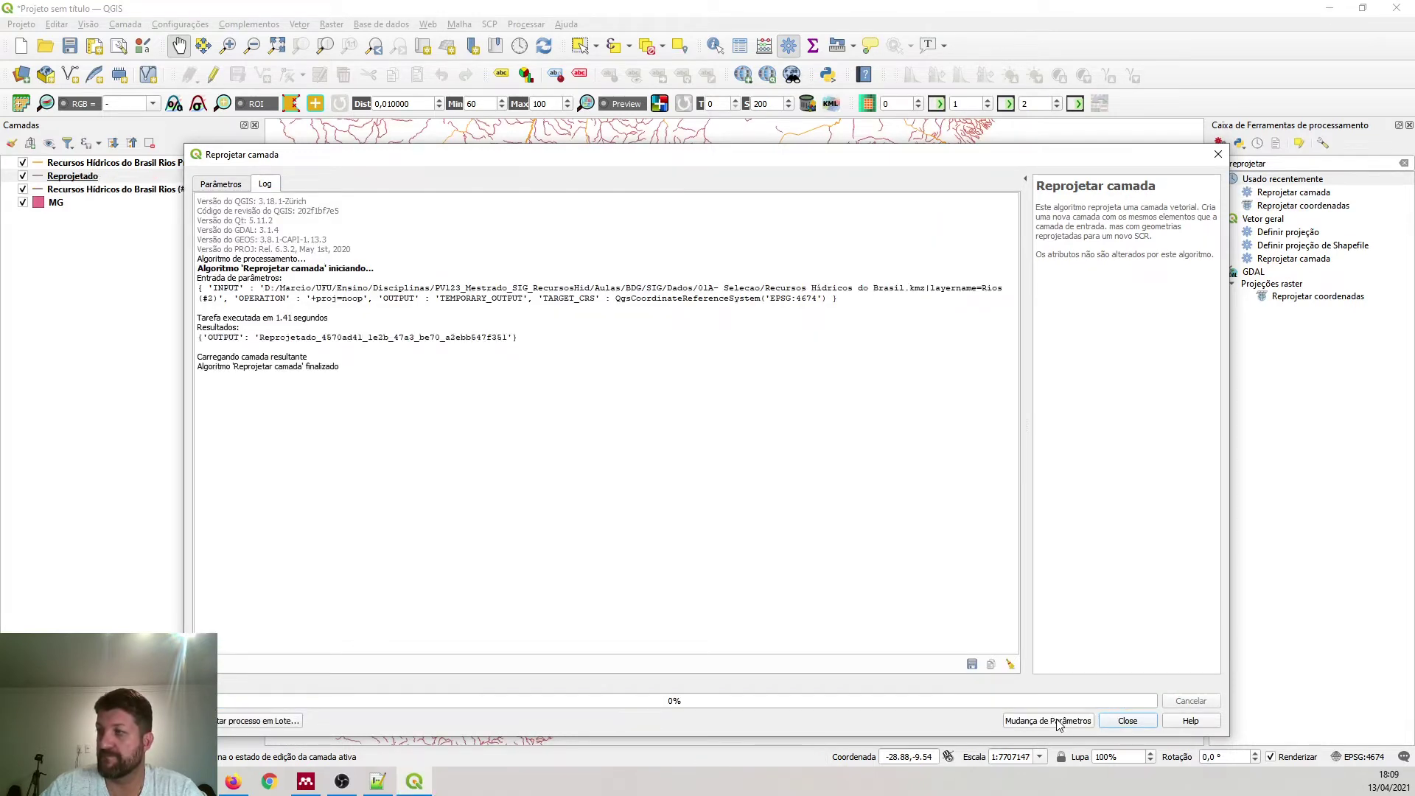
{"action": "left_click", "coordinate": [1128, 720]}
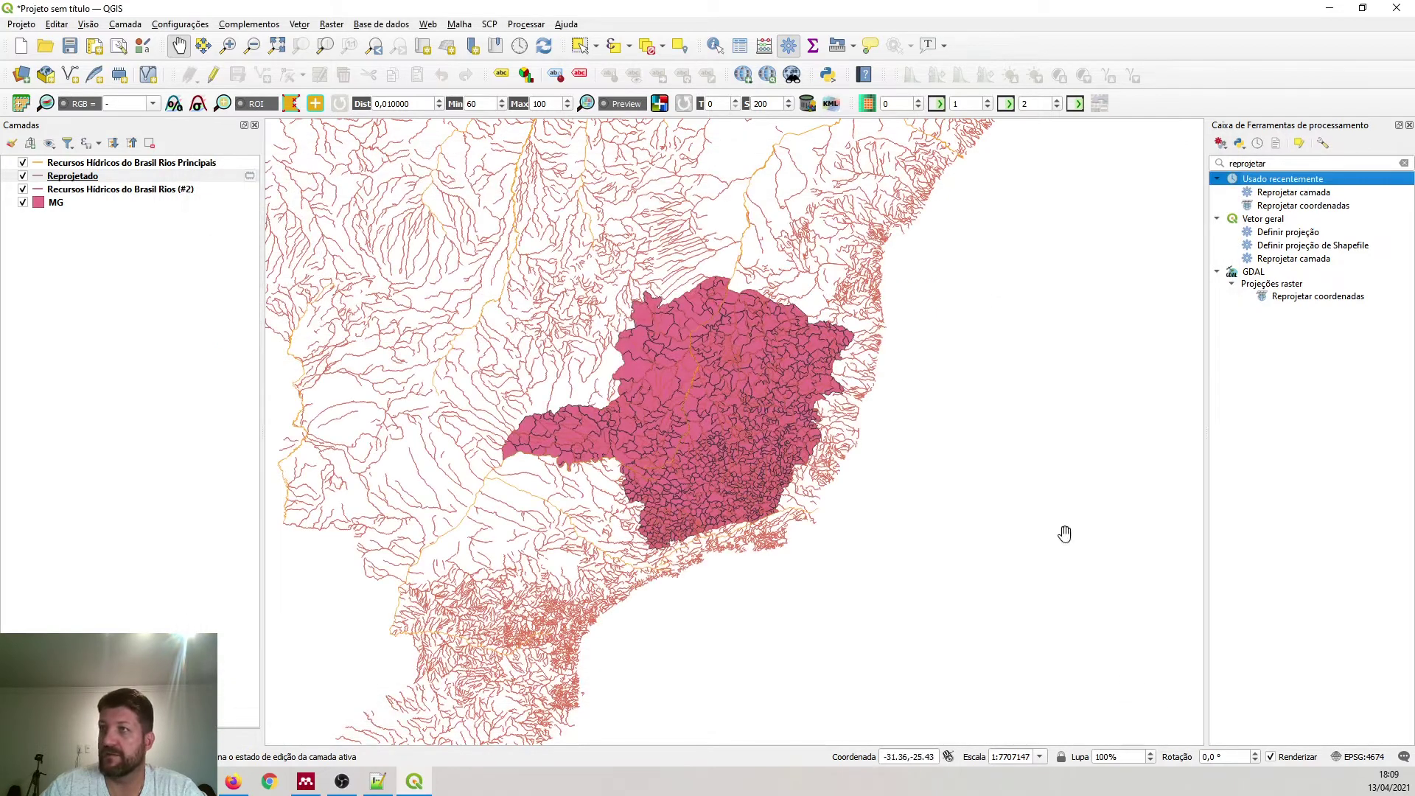
{"action": "right_click", "coordinate": [86, 178]}
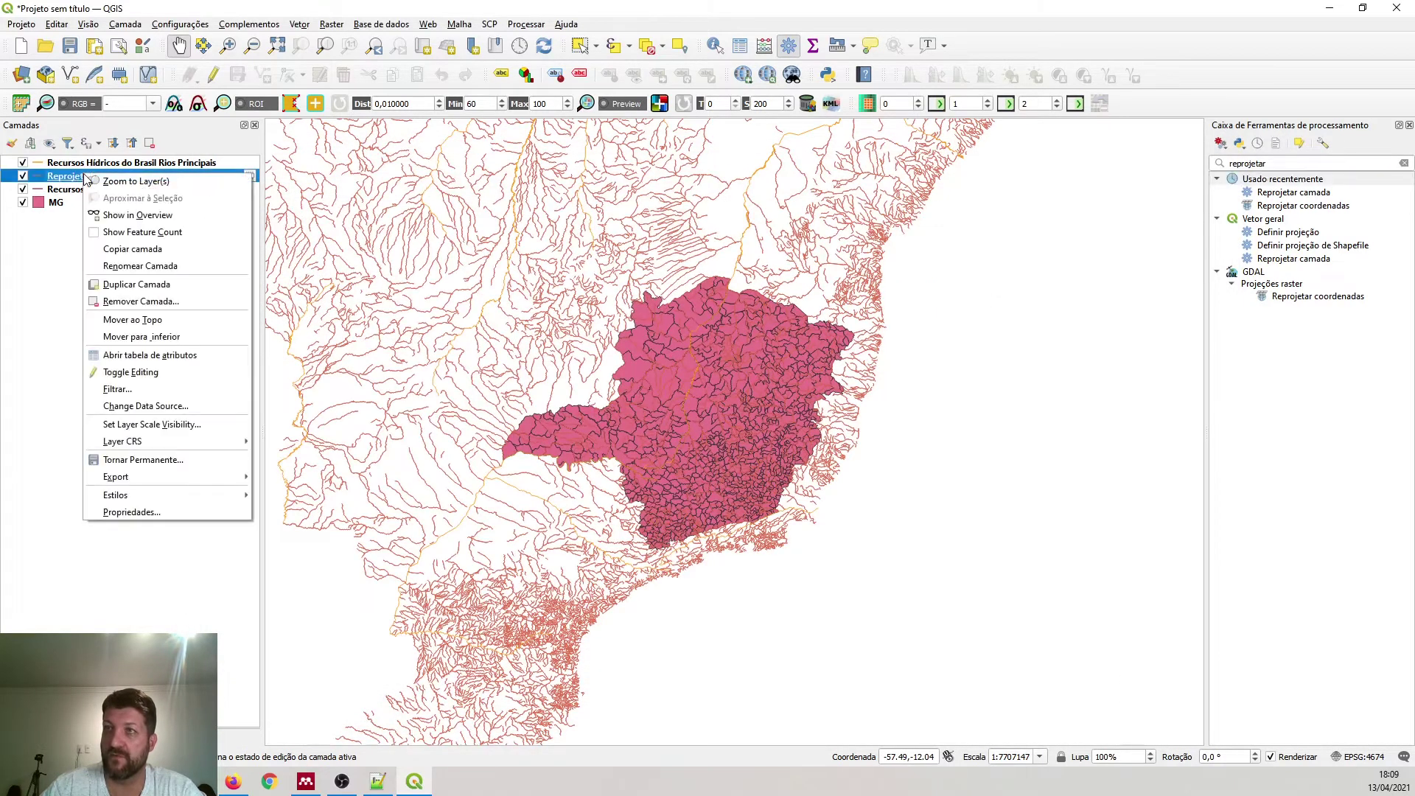
{"action": "left_click", "coordinate": [130, 303]}
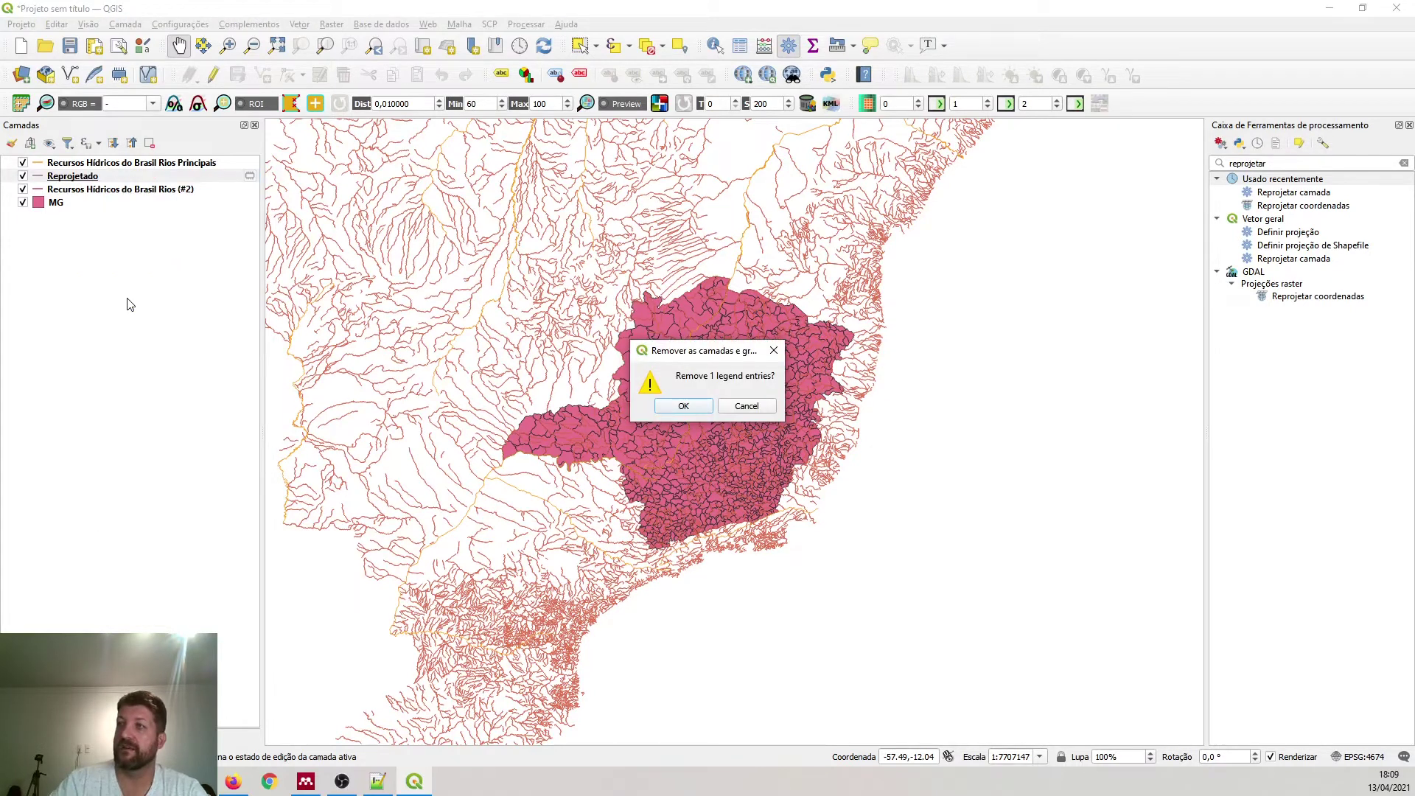
{"action": "left_click", "coordinate": [757, 411]}
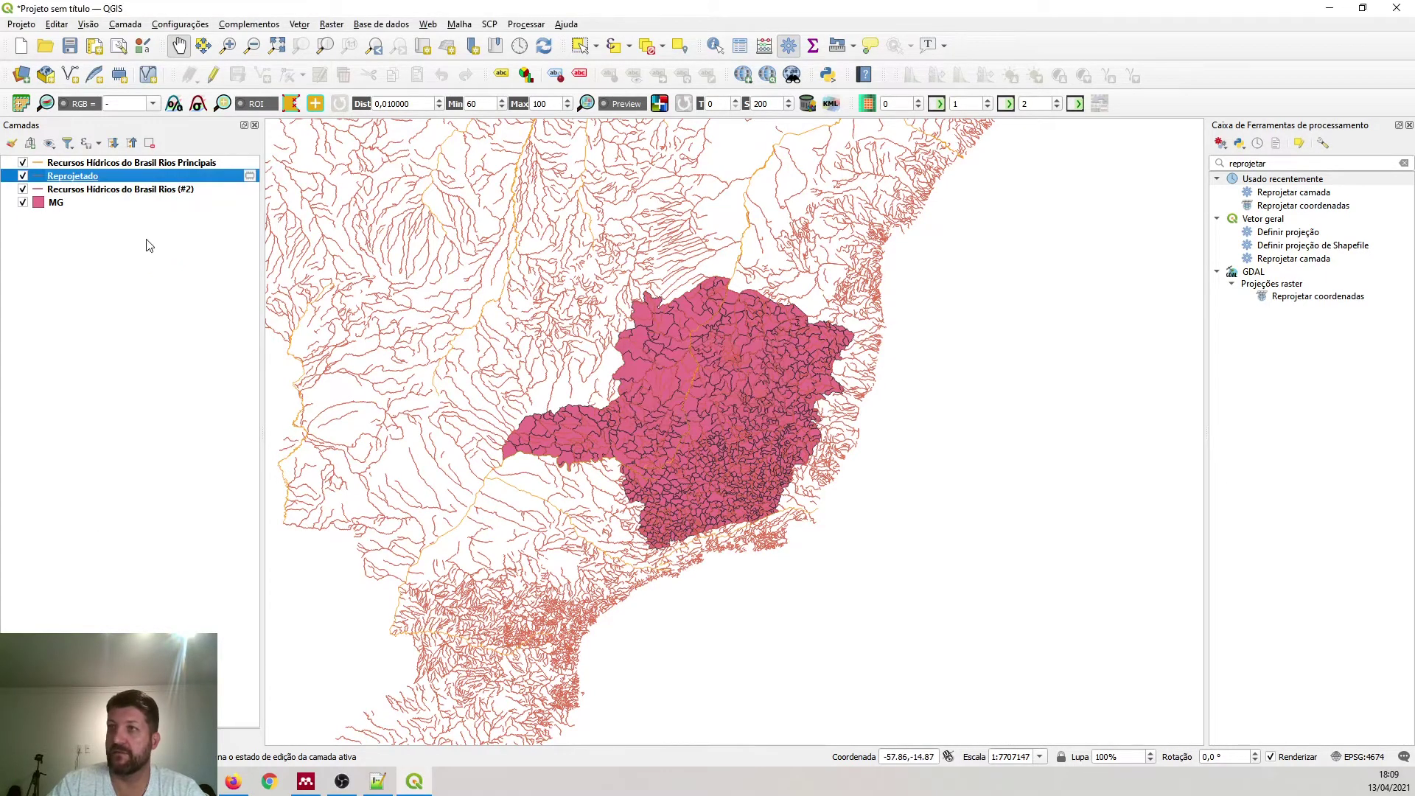
- Rename the temporary Reprojetado layer as RiosSecundarios
{"action": "right_click", "coordinate": [93, 177]}
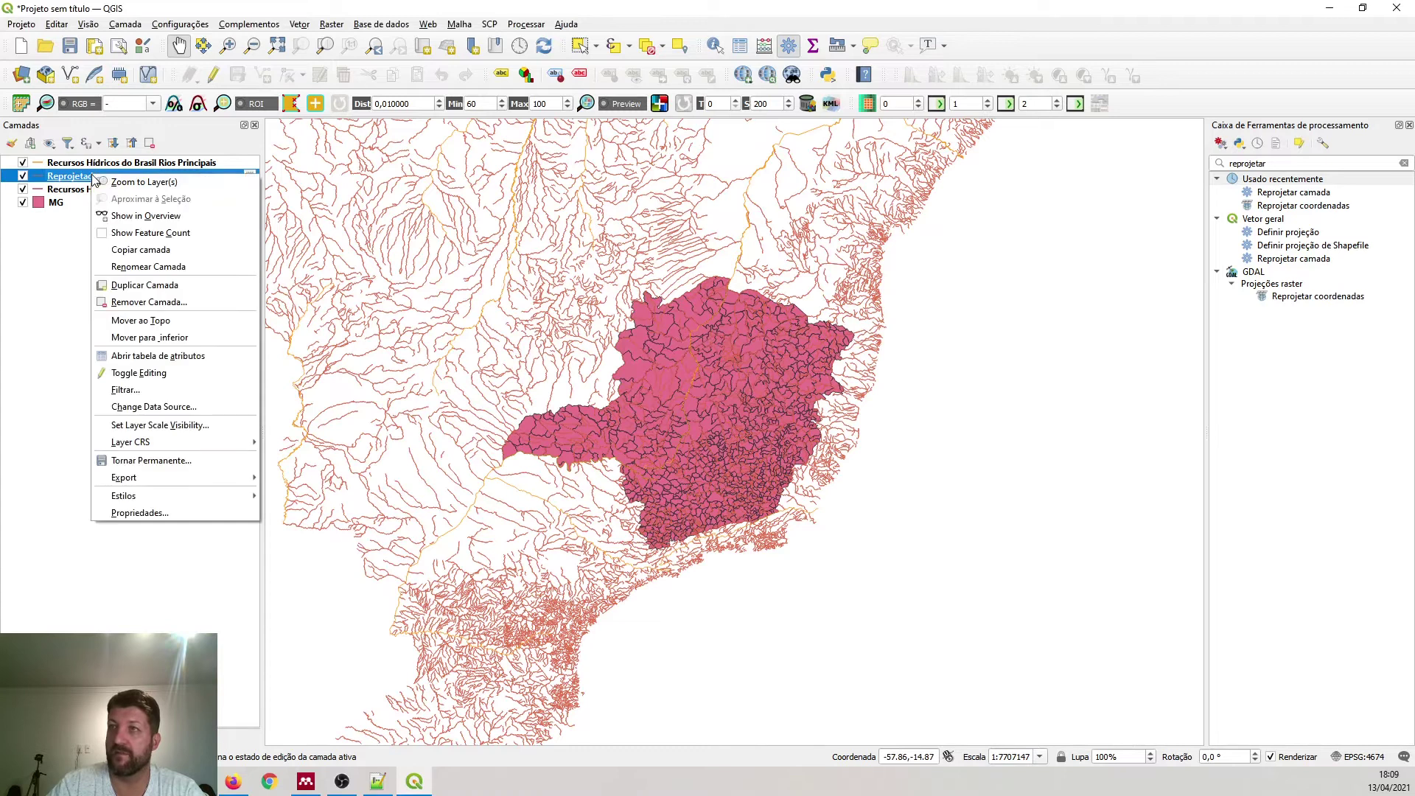
{"action": "left_click", "coordinate": [130, 267]}
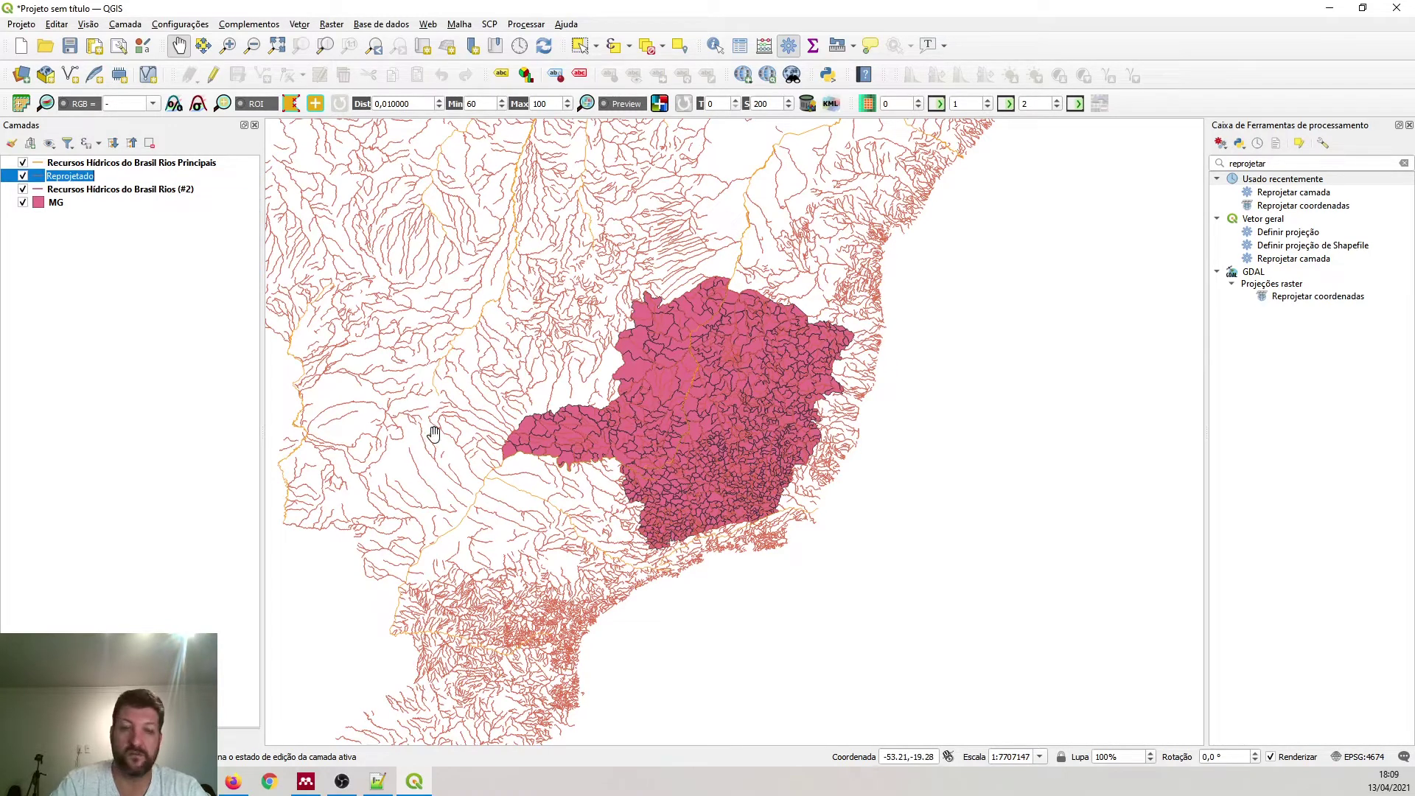
{"action": "type", "text": "RiosSecundar"}
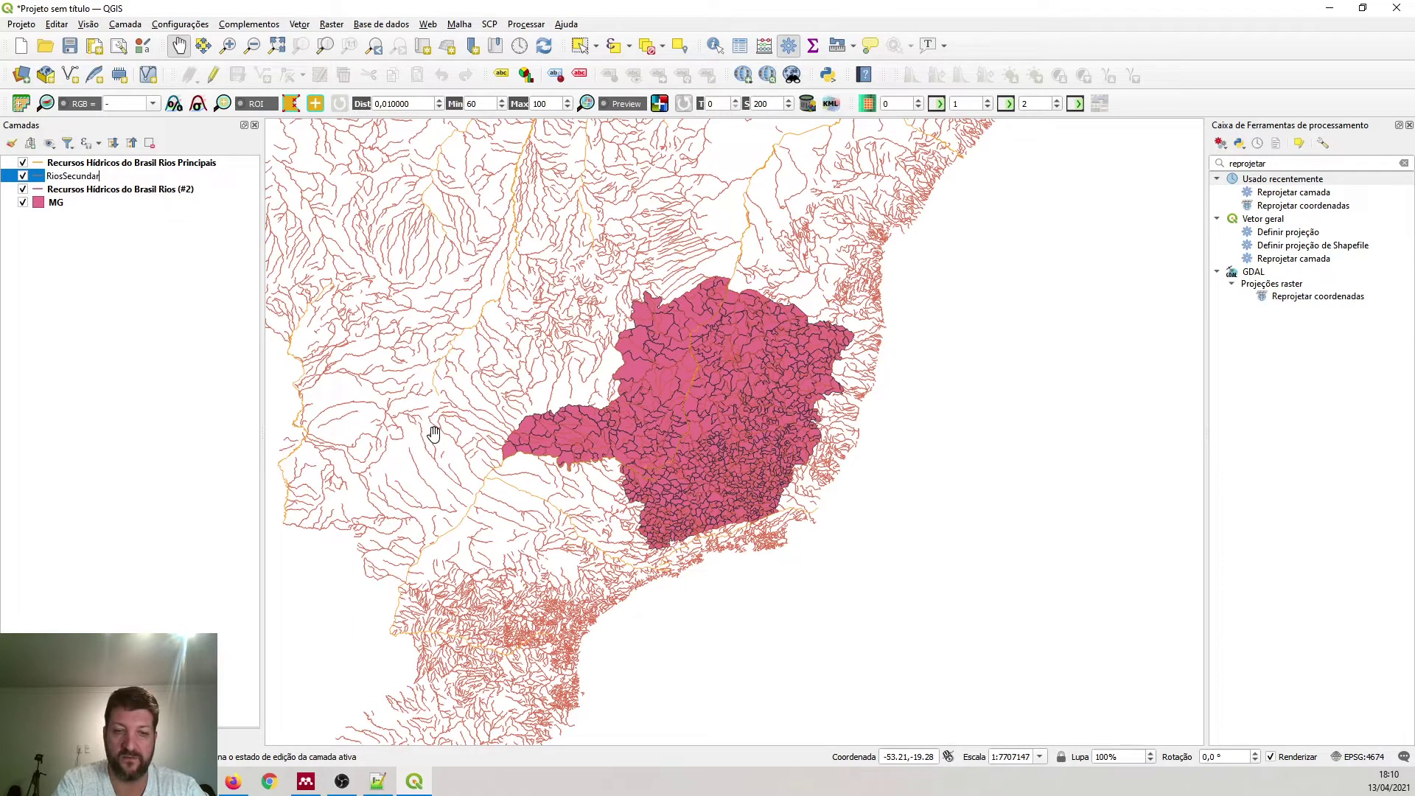
{"action": "type", "text": "ios"}
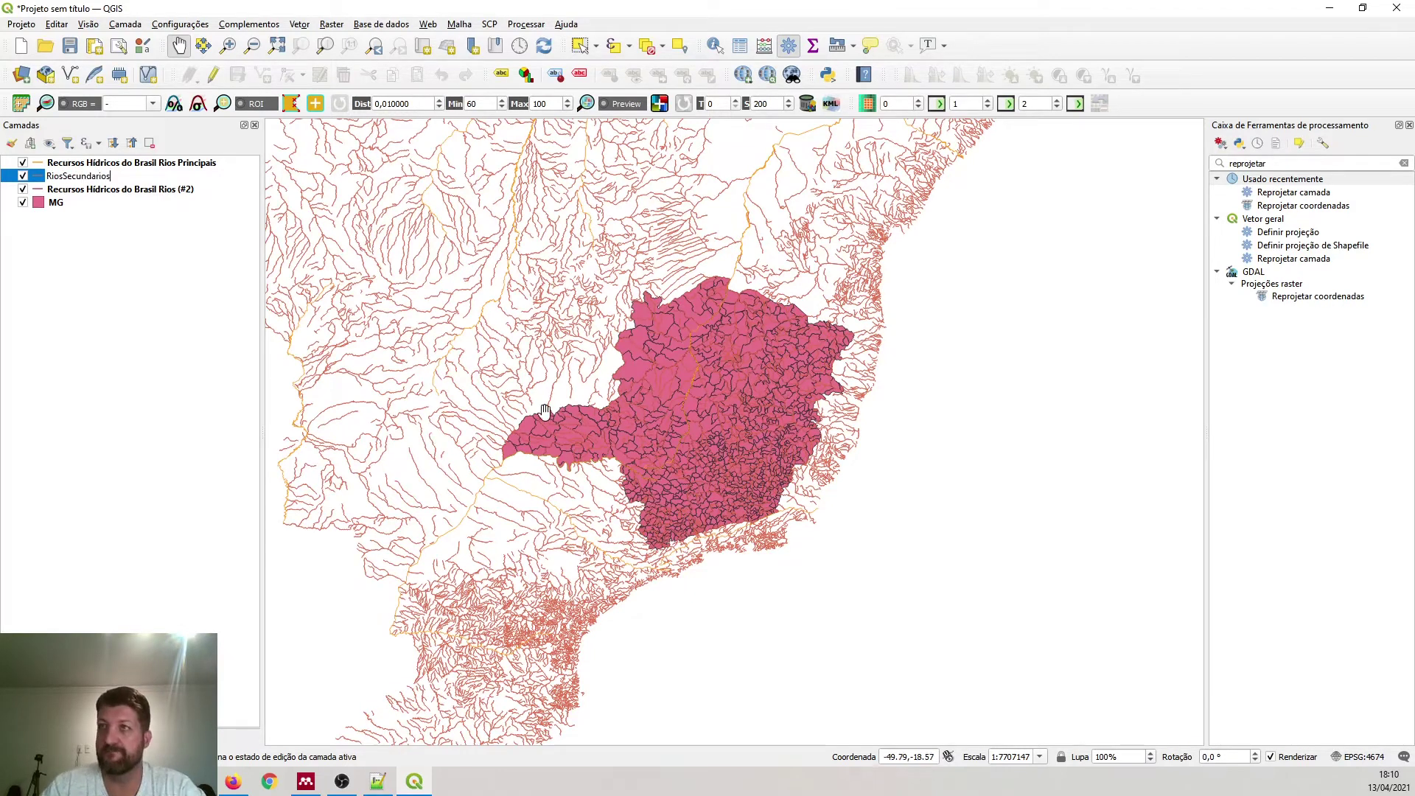
{"action": "left_click", "coordinate": [179, 281]}
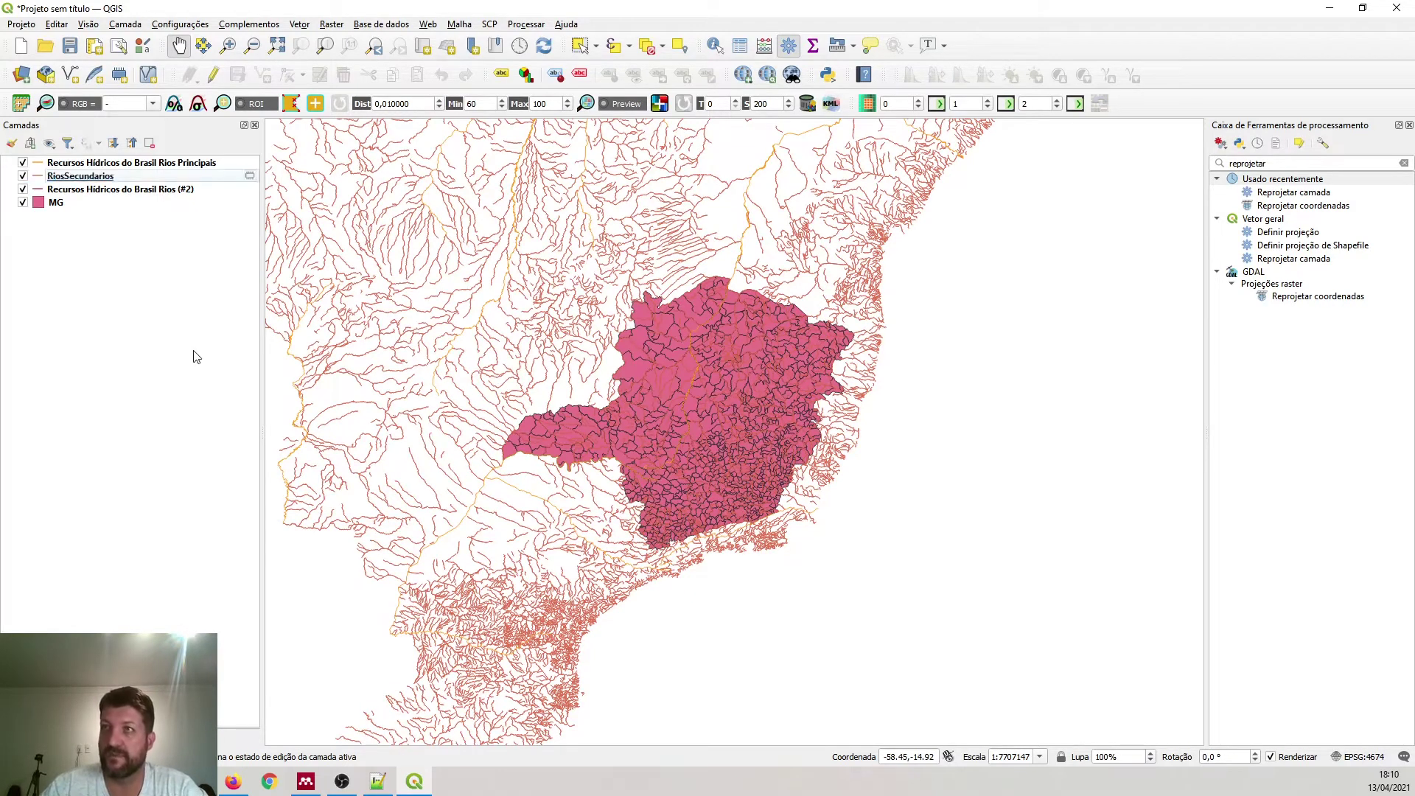
- Remove the original Recursos Hídricos do Brasil Rios (#2) layer from the project
{"action": "left_click", "coordinate": [153, 189]}
{"action": "left_click", "coordinate": [149, 145]}
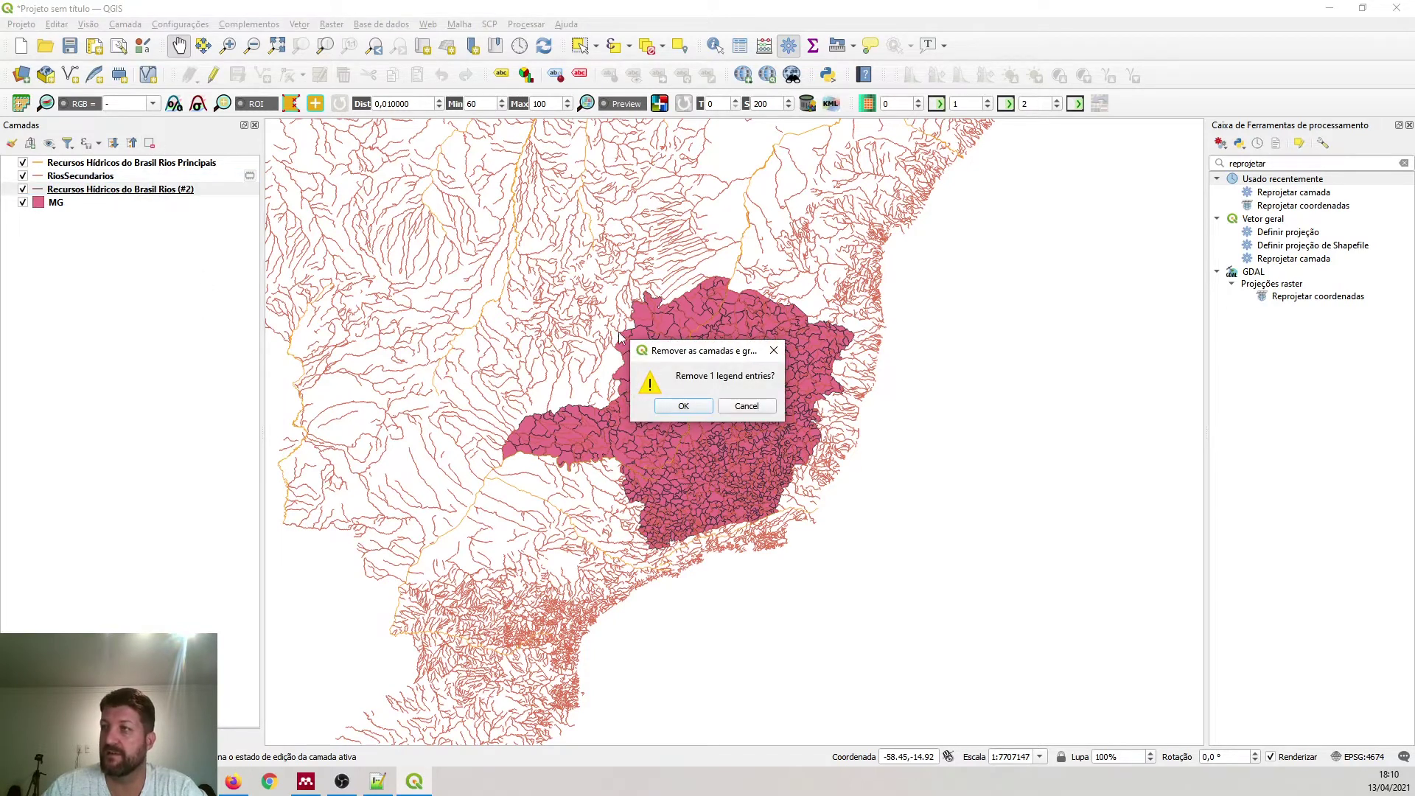
{"action": "left_click", "coordinate": [683, 404]}
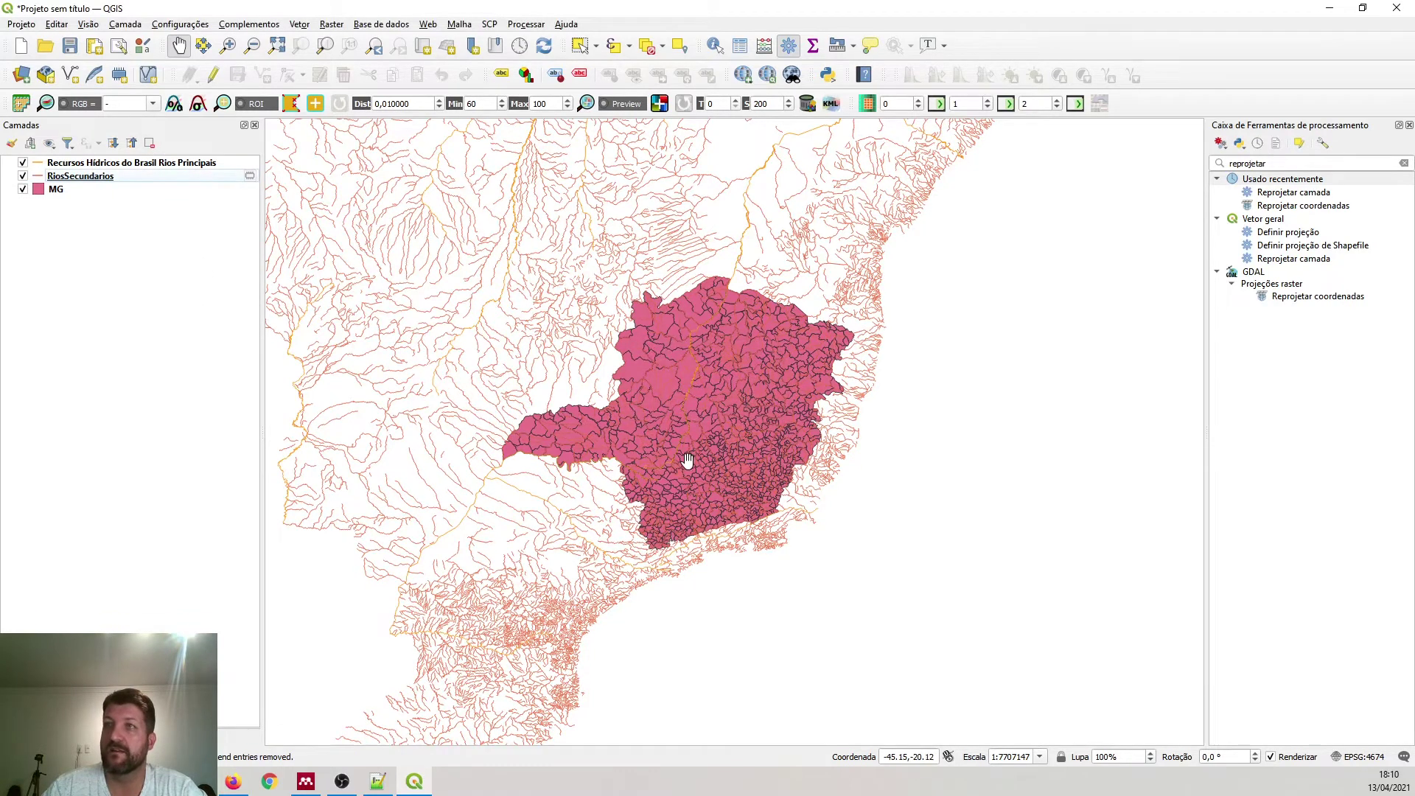
- Check the coordinate reference system of the Recursos Hídricos do Brasil Rios Principais layer in its layer information
{"action": "left_click", "coordinate": [217, 166]}
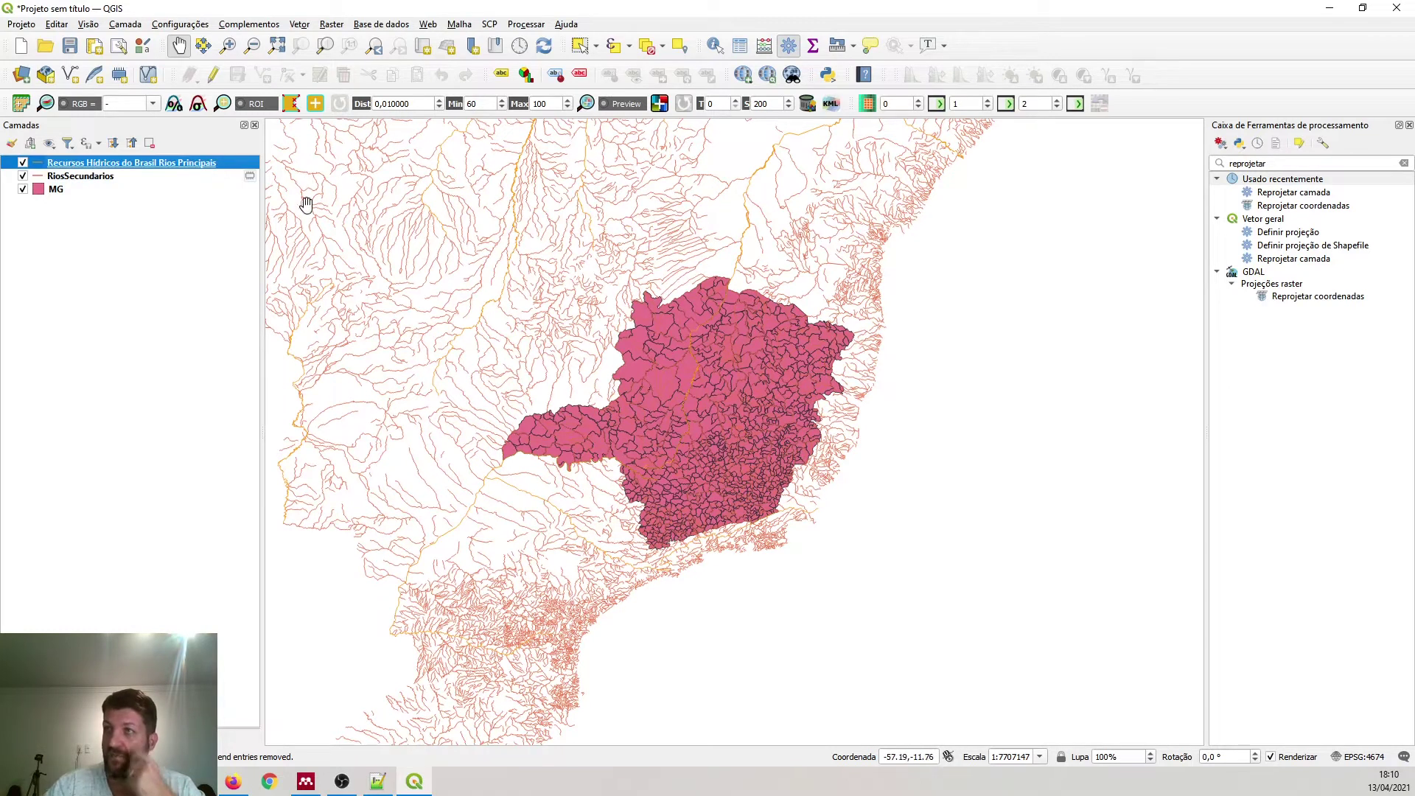
{"action": "right_click", "coordinate": [159, 163]}
{"action": "left_click", "coordinate": [205, 468]}
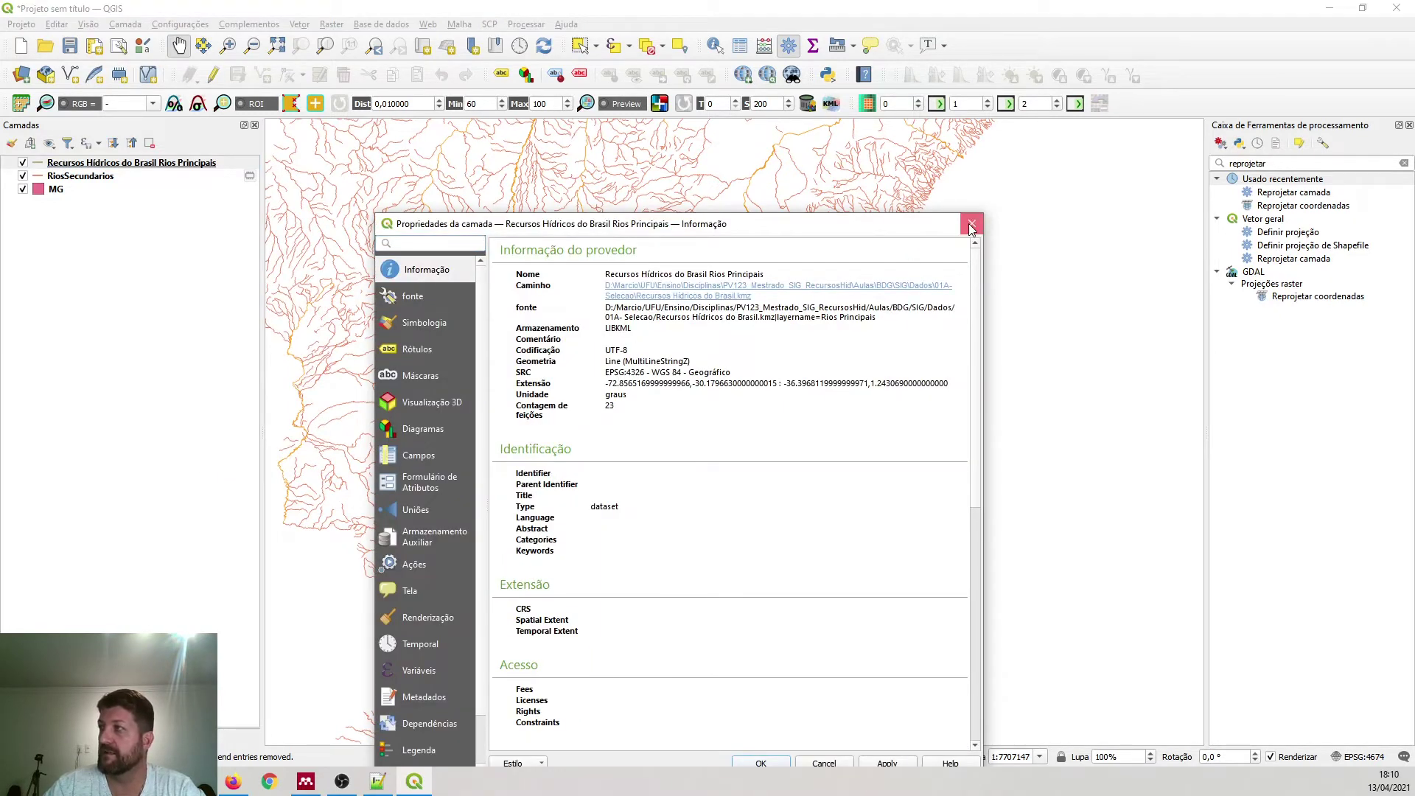
{"action": "left_click", "coordinate": [971, 224]}
- Reproject the Recursos Hídricos do Brasil Rios Principais layer to EPSG:4674 - SIRGAS 2000 as a temporary layer
{"action": "double_click", "coordinate": [1283, 193]}
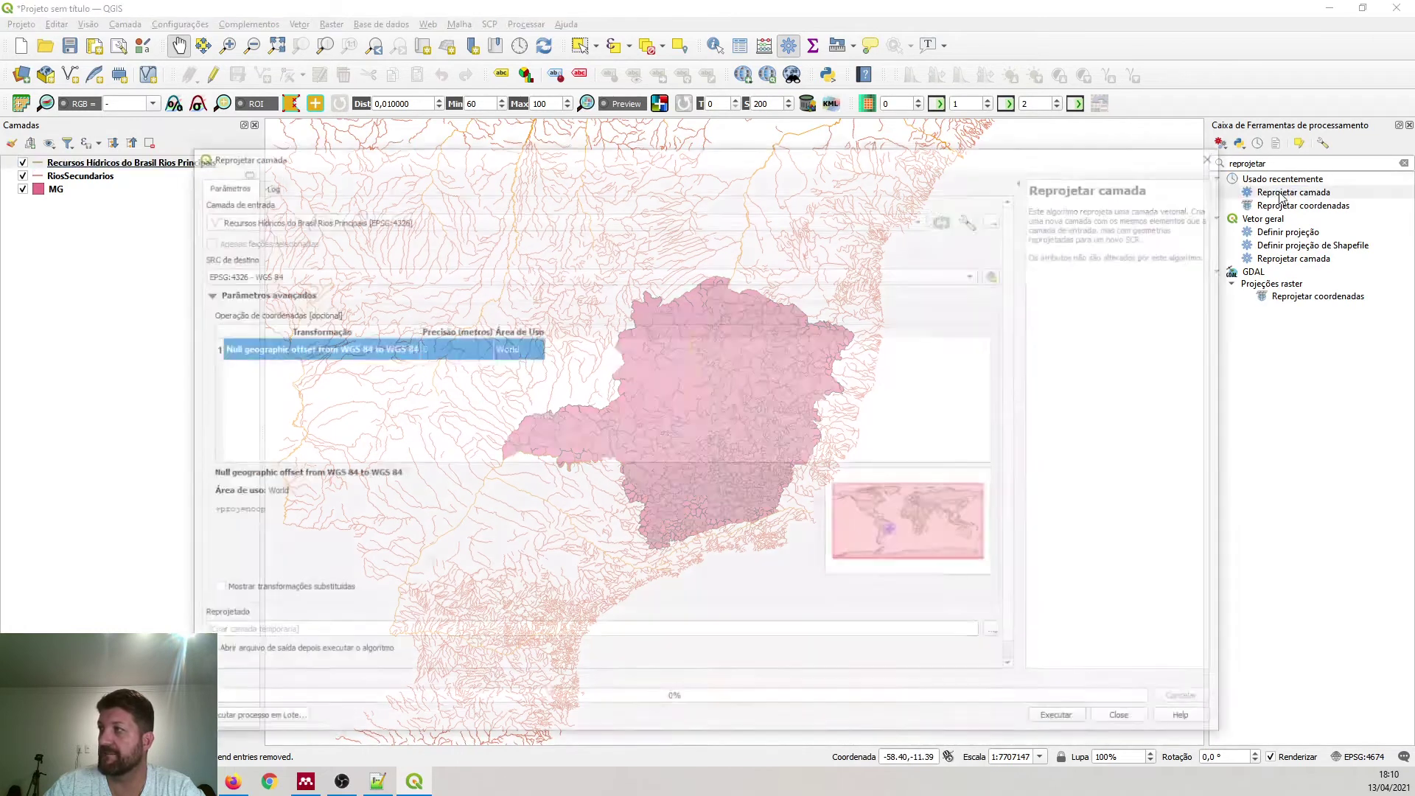
{"action": "left_click", "coordinate": [315, 221]}
{"action": "left_click", "coordinate": [335, 219]}
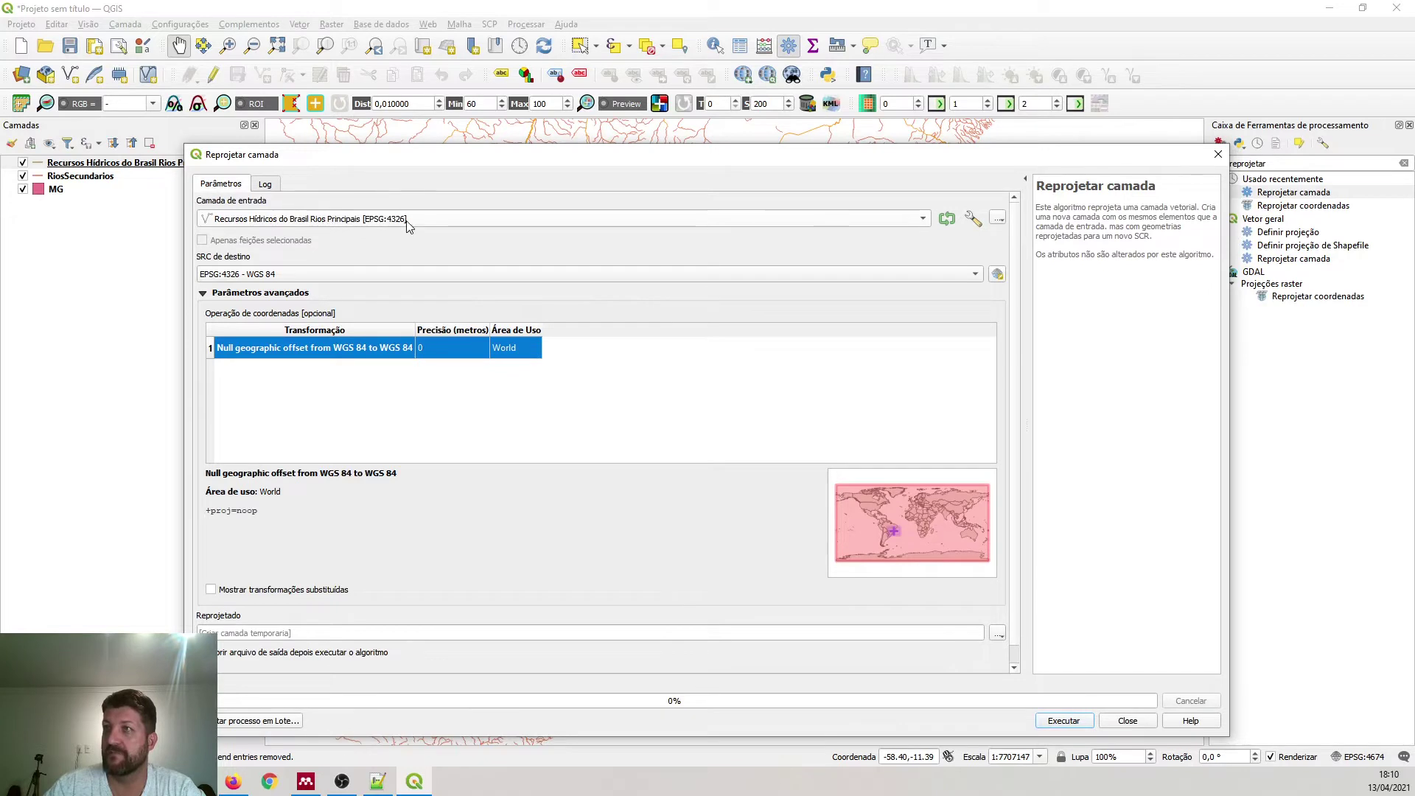
{"action": "left_click", "coordinate": [258, 276]}
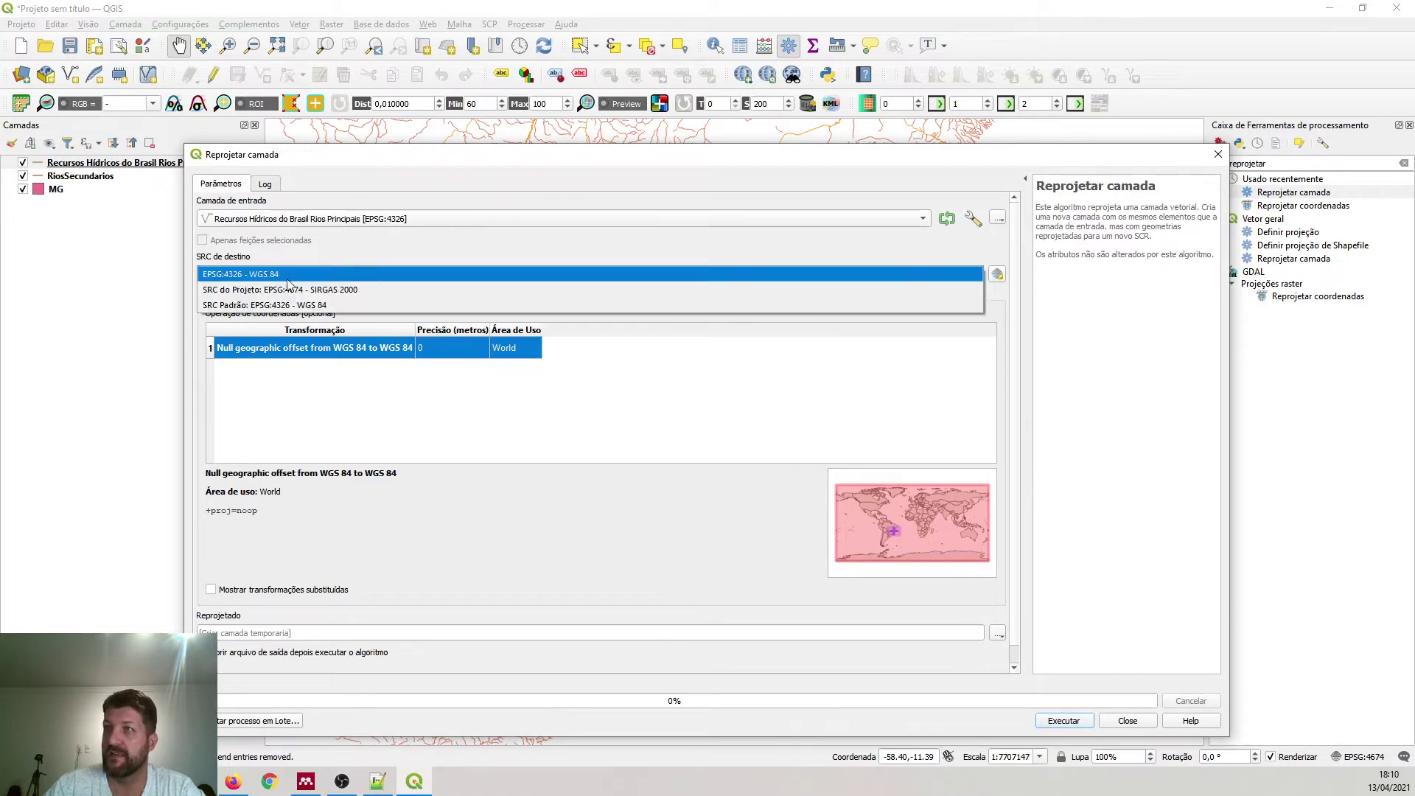
{"action": "left_click", "coordinate": [370, 293]}
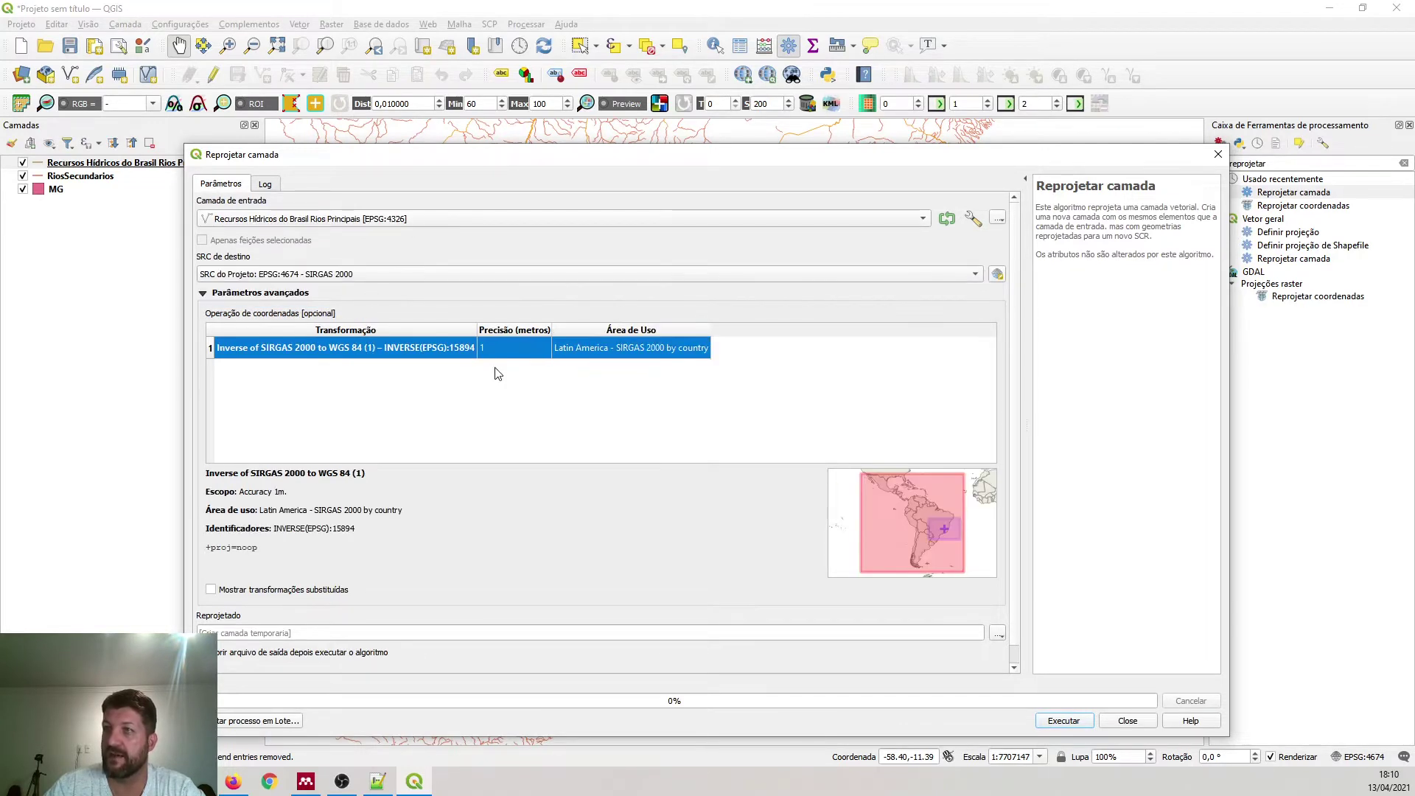
{"action": "left_click_drag", "start_coordinate": [245, 492], "coordinate": [415, 525]}
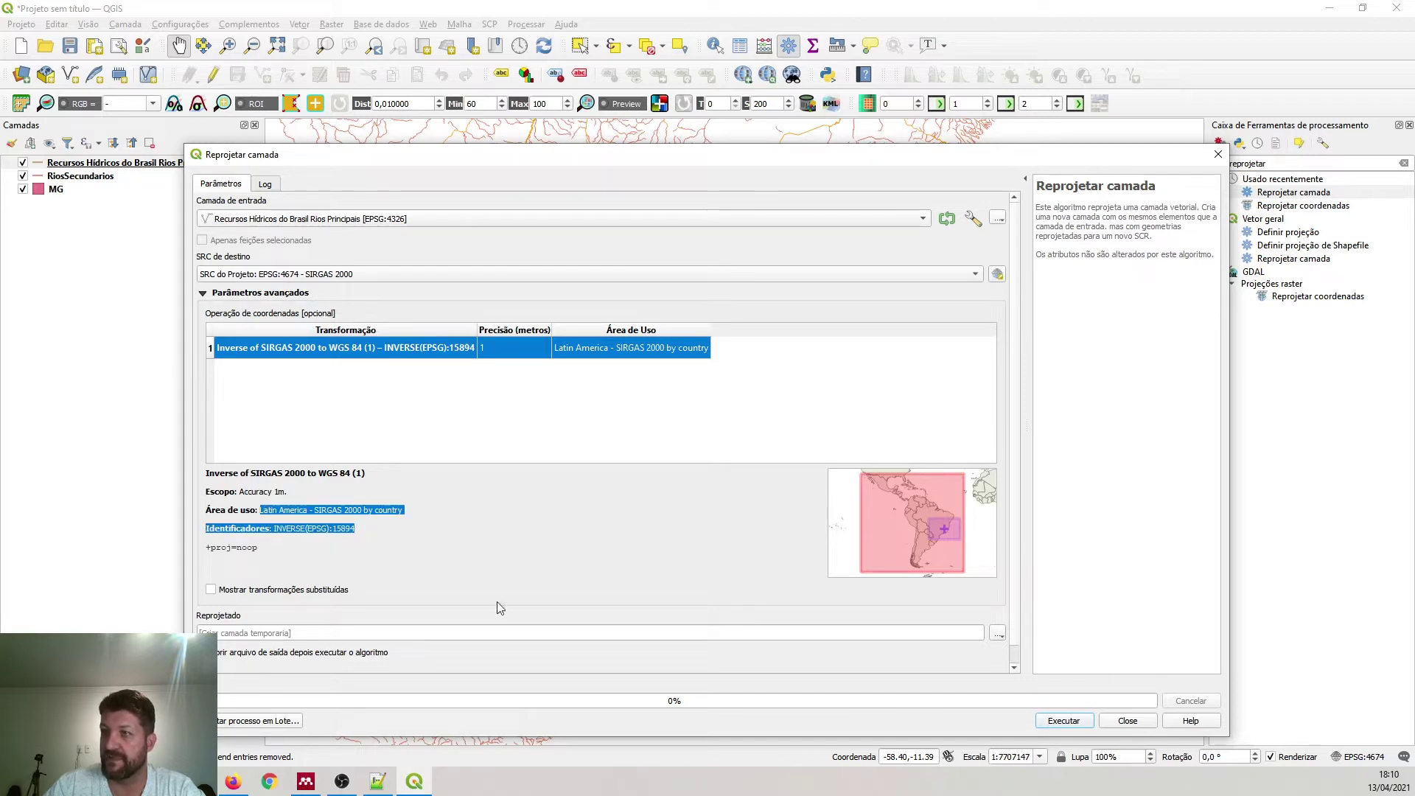
{"action": "left_click", "coordinate": [1065, 722]}
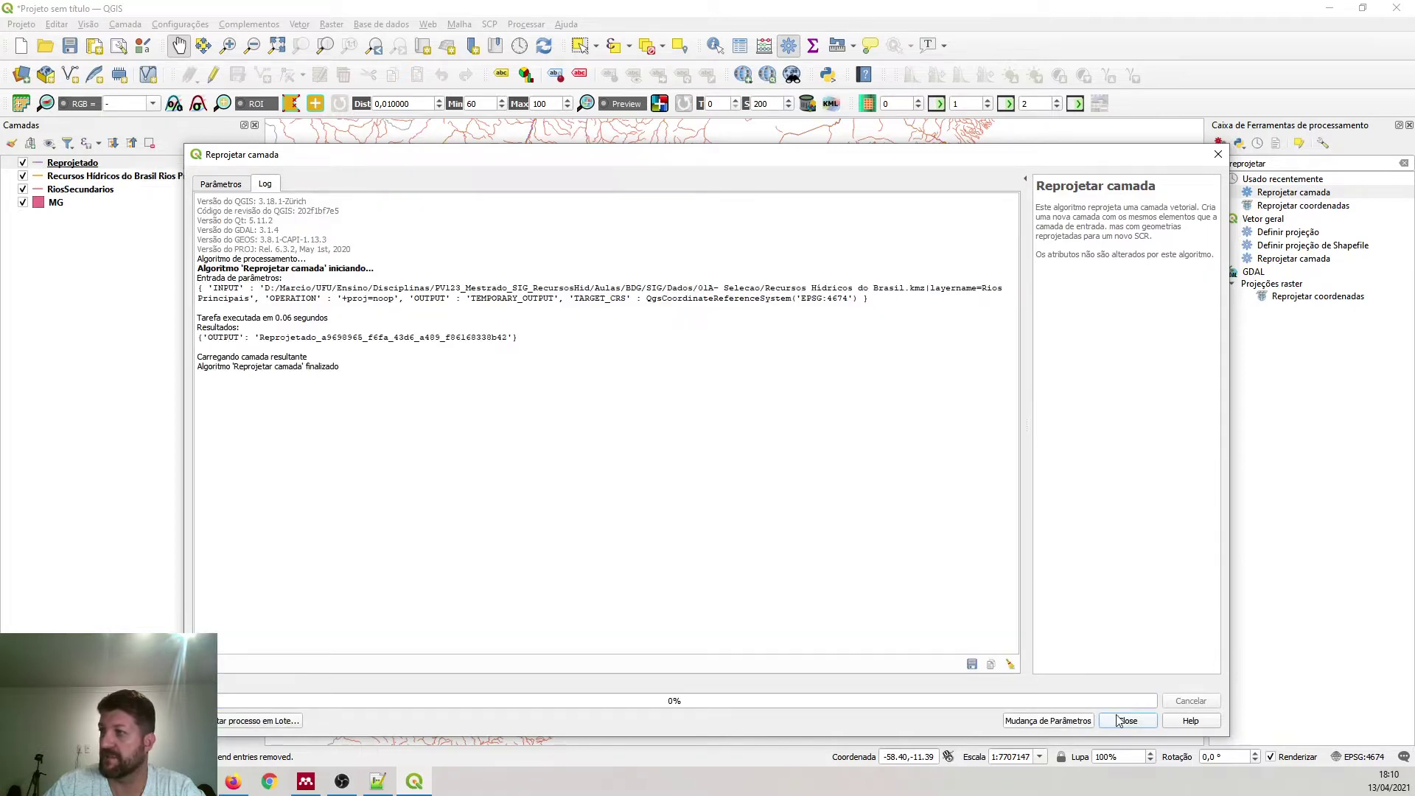
{"action": "left_click", "coordinate": [1122, 720]}
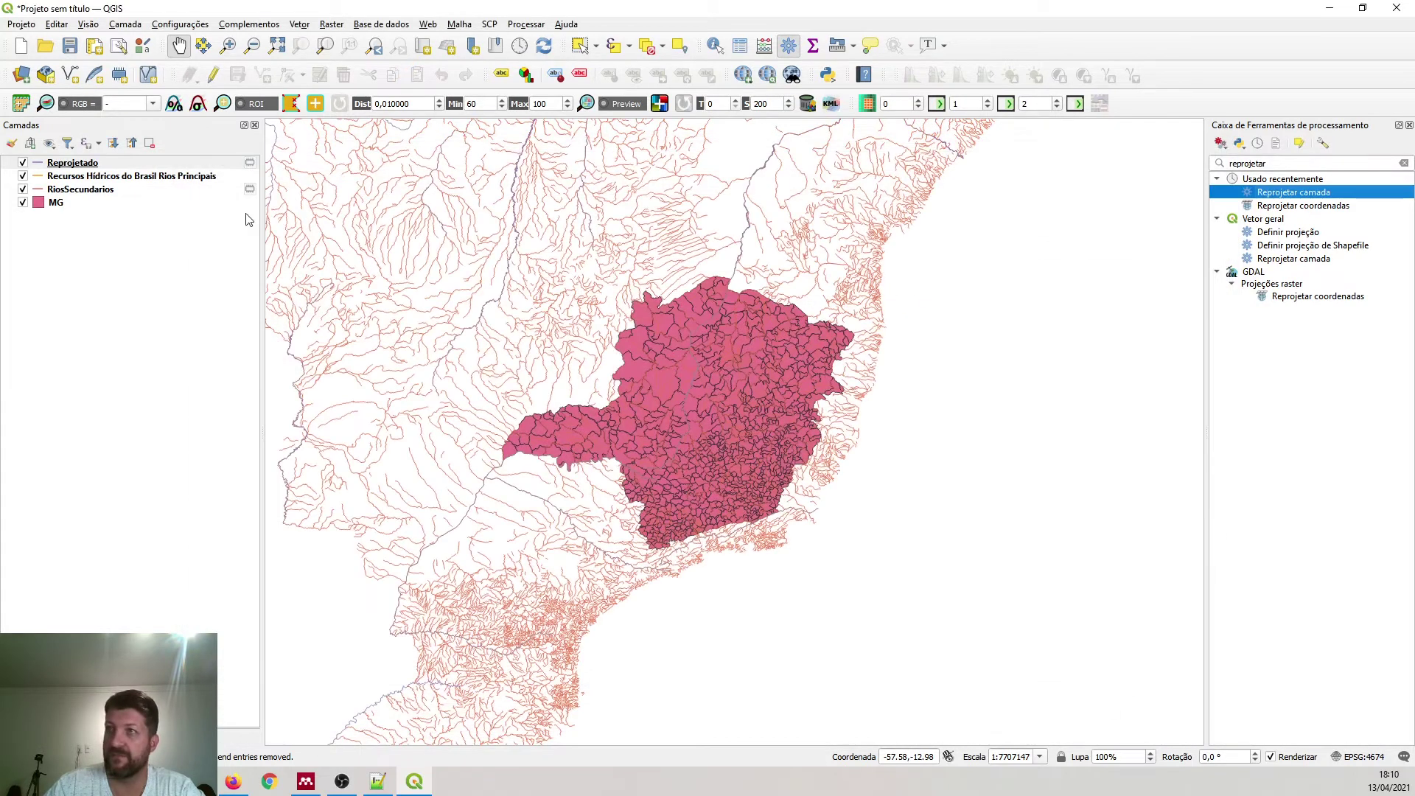
- Remove the original Recursos Hídricos do Brasil Rios Principais layer from the project
{"action": "right_click", "coordinate": [160, 179]}
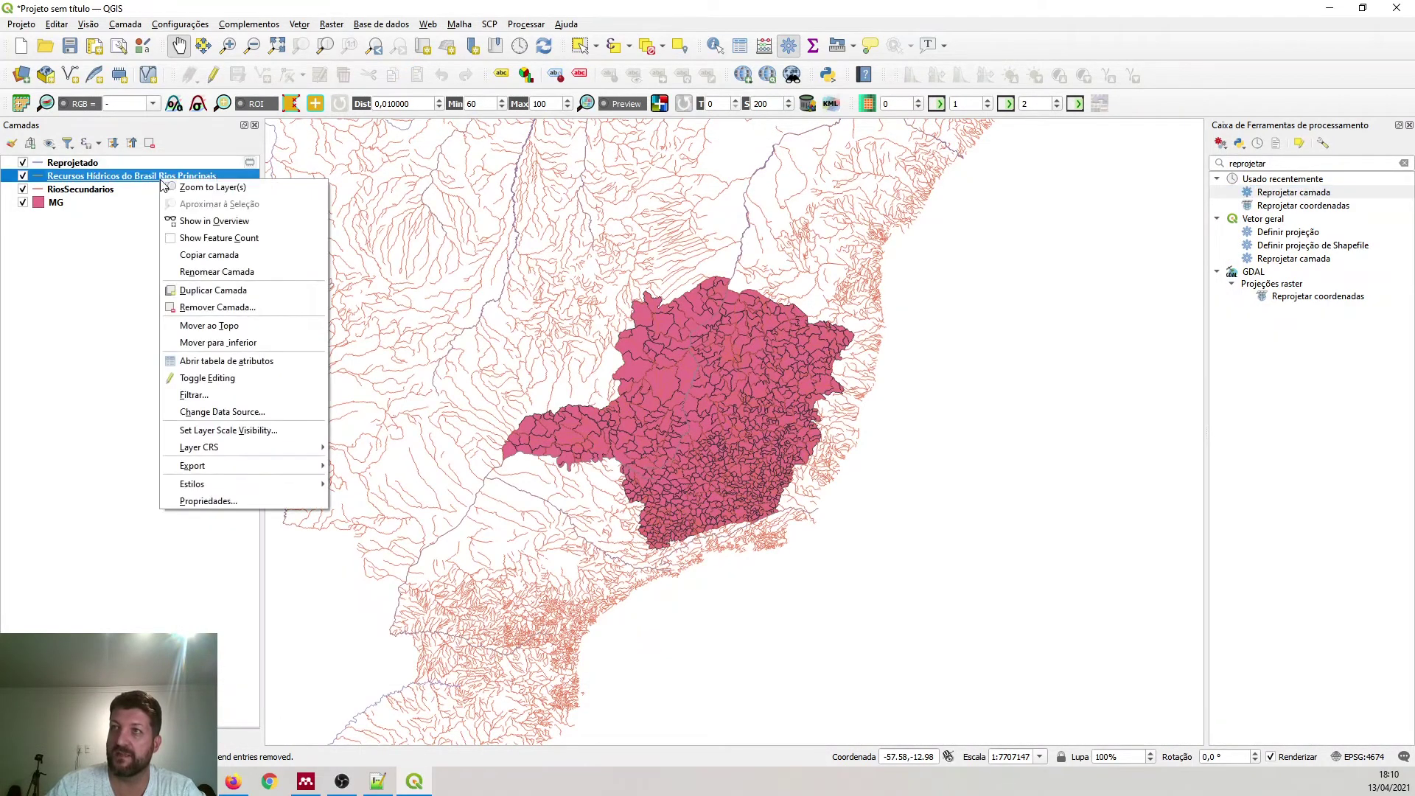
{"action": "left_click", "coordinate": [201, 308]}
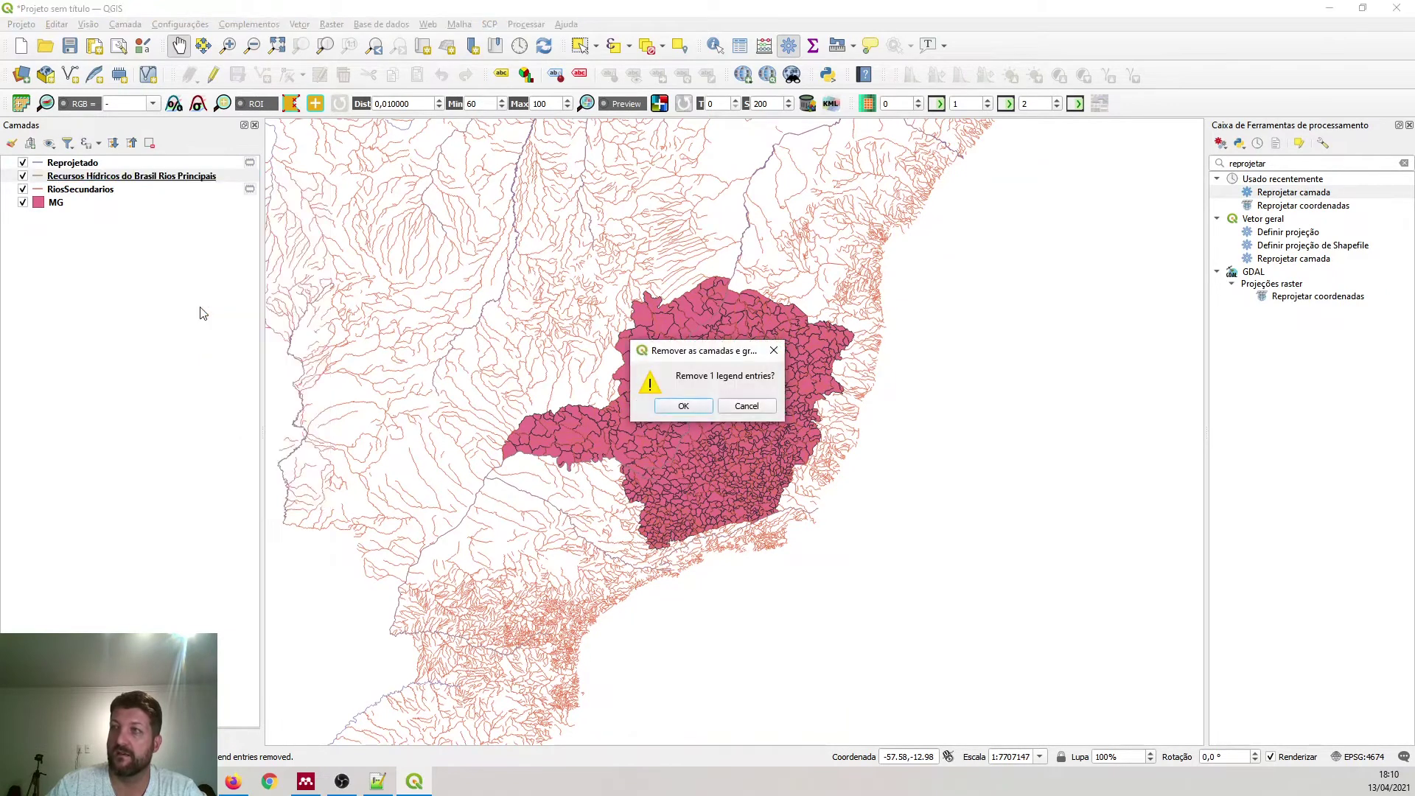
{"action": "left_click", "coordinate": [680, 407]}
- Inspect the reprojected main rivers over MG with RiosSecundarios temporarily hidden, then restore its visibility
{"action": "left_click", "coordinate": [22, 163]}
{"action": "left_click", "coordinate": [23, 163]}
{"action": "left_click", "coordinate": [23, 176]}
{"action": "scroll", "coordinate": [566, 382], "scroll_direction": "down", "scroll_amount": 2}
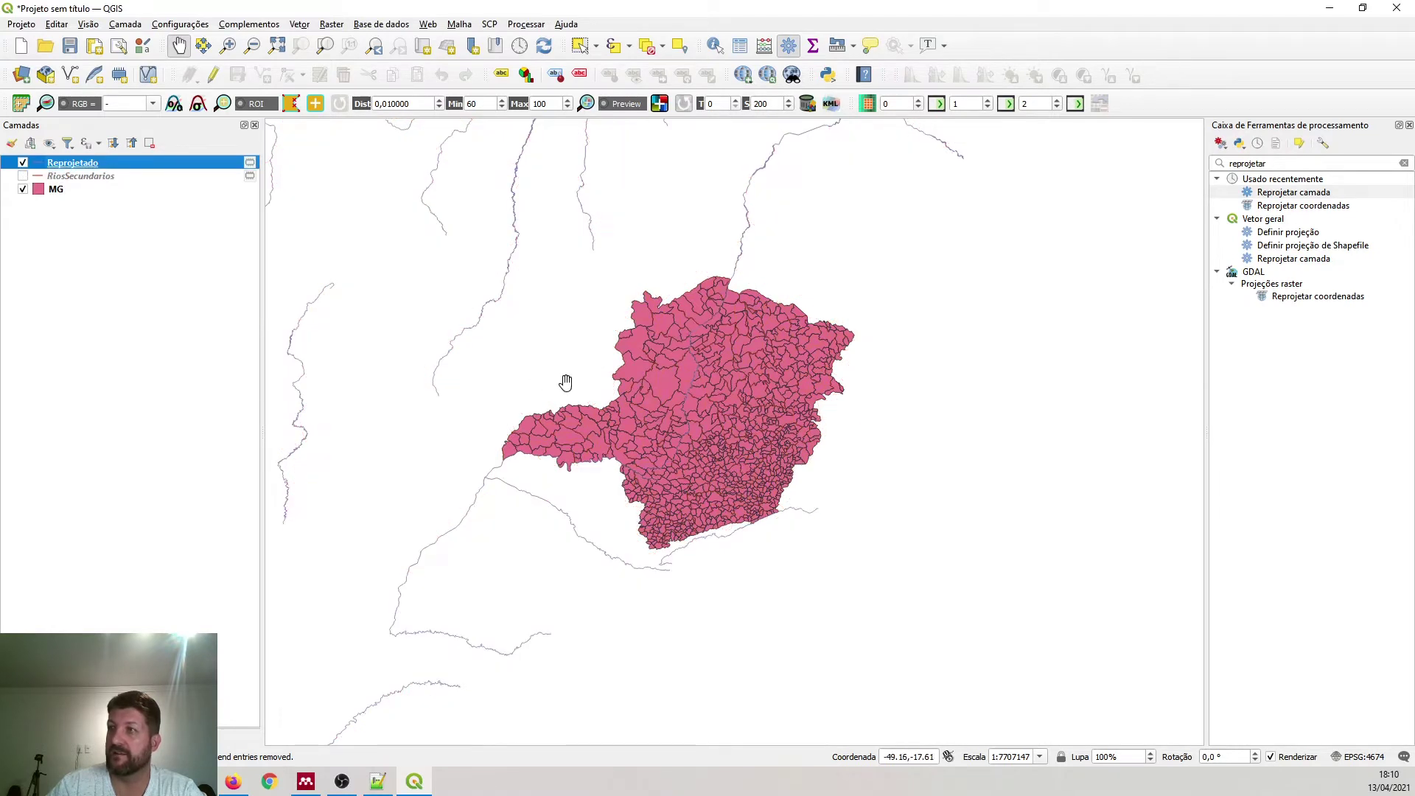
{"action": "scroll", "coordinate": [566, 382], "scroll_direction": "up", "scroll_amount": 1}
{"action": "scroll", "coordinate": [566, 381], "scroll_direction": "up", "scroll_amount": 2}
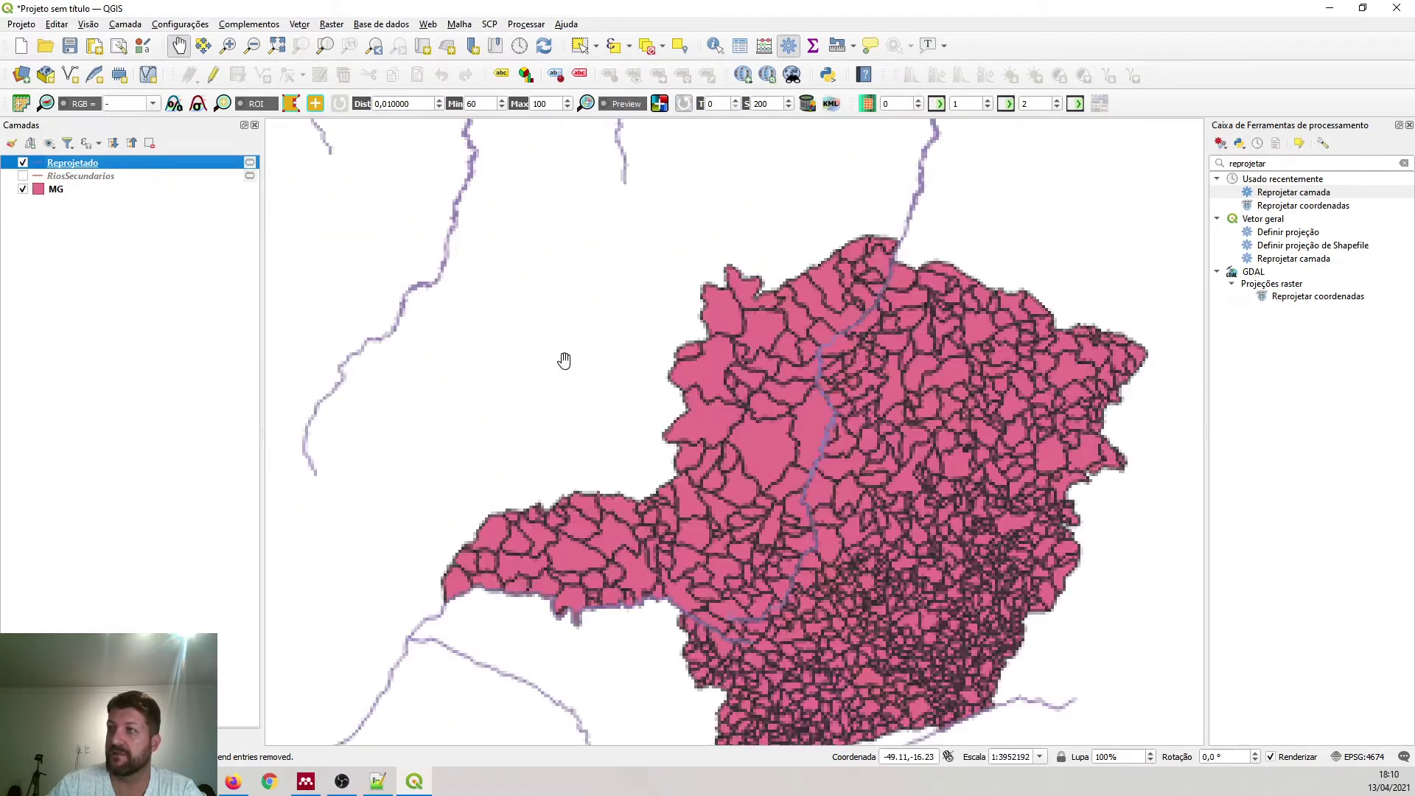
{"action": "left_click", "coordinate": [23, 176]}
- Rename the temporary Reprojetado layer as RiosPrincipais
{"action": "right_click", "coordinate": [67, 164]}
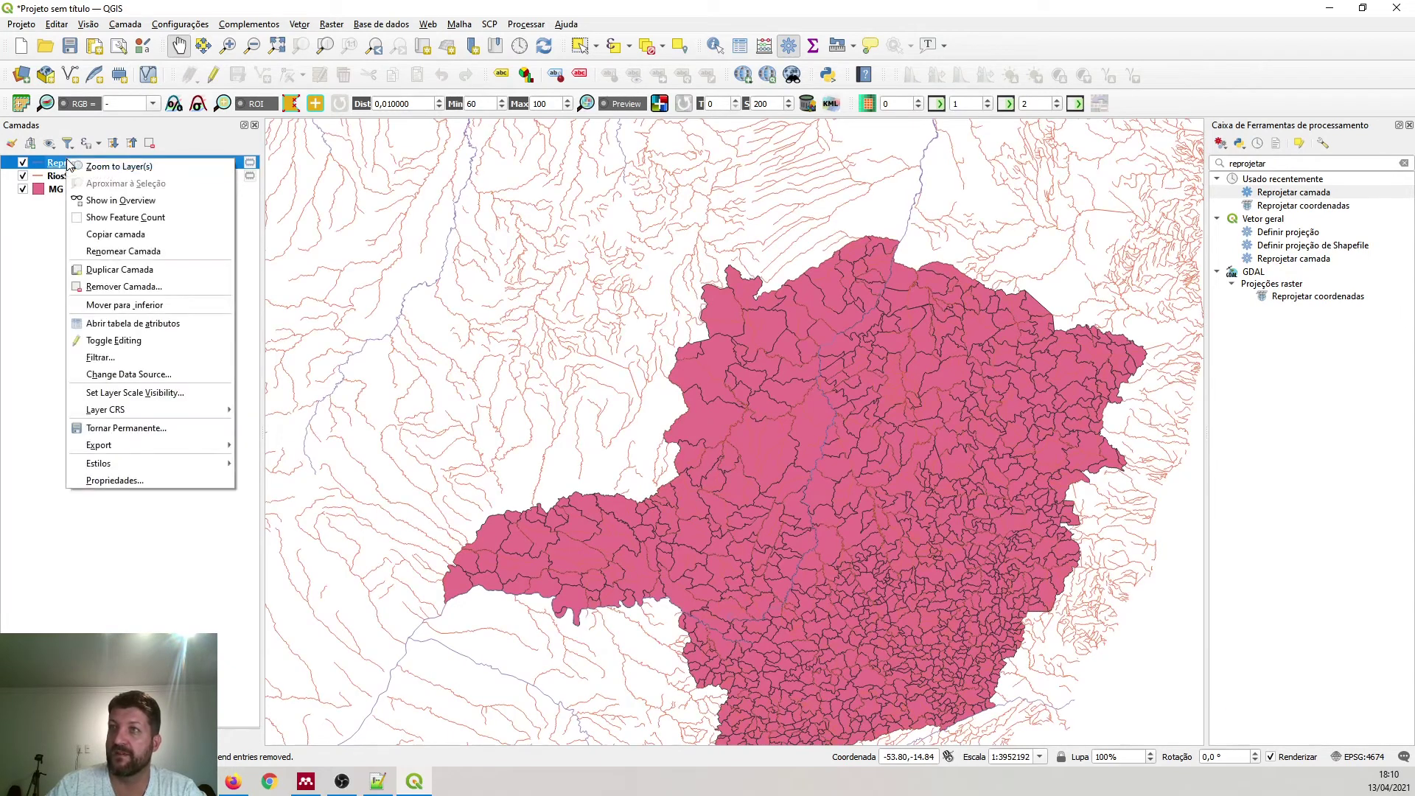
{"action": "left_click", "coordinate": [135, 250]}
{"action": "type", "text": "RiosPrinci"}
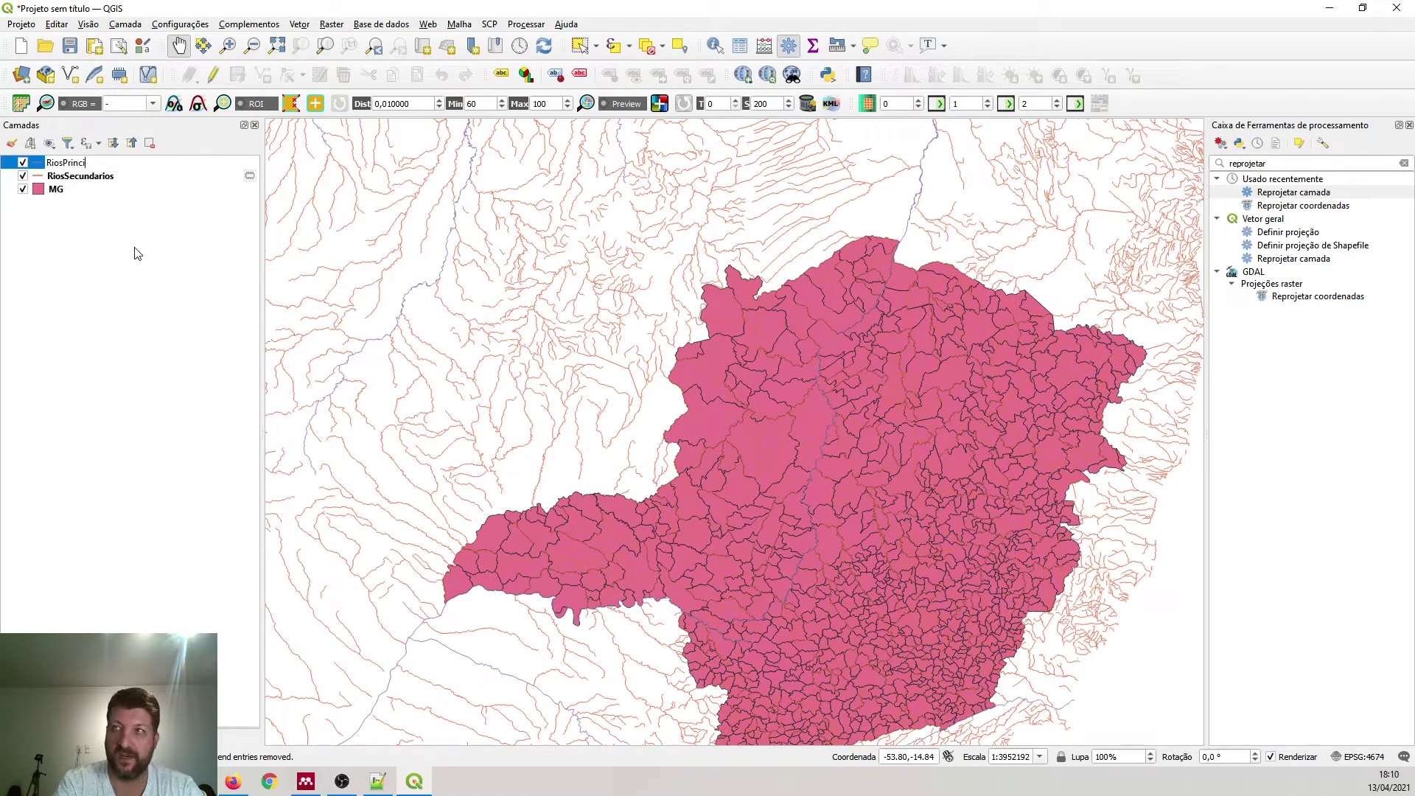
{"action": "type", "text": "pais"}
{"action": "key", "text": "Return"}
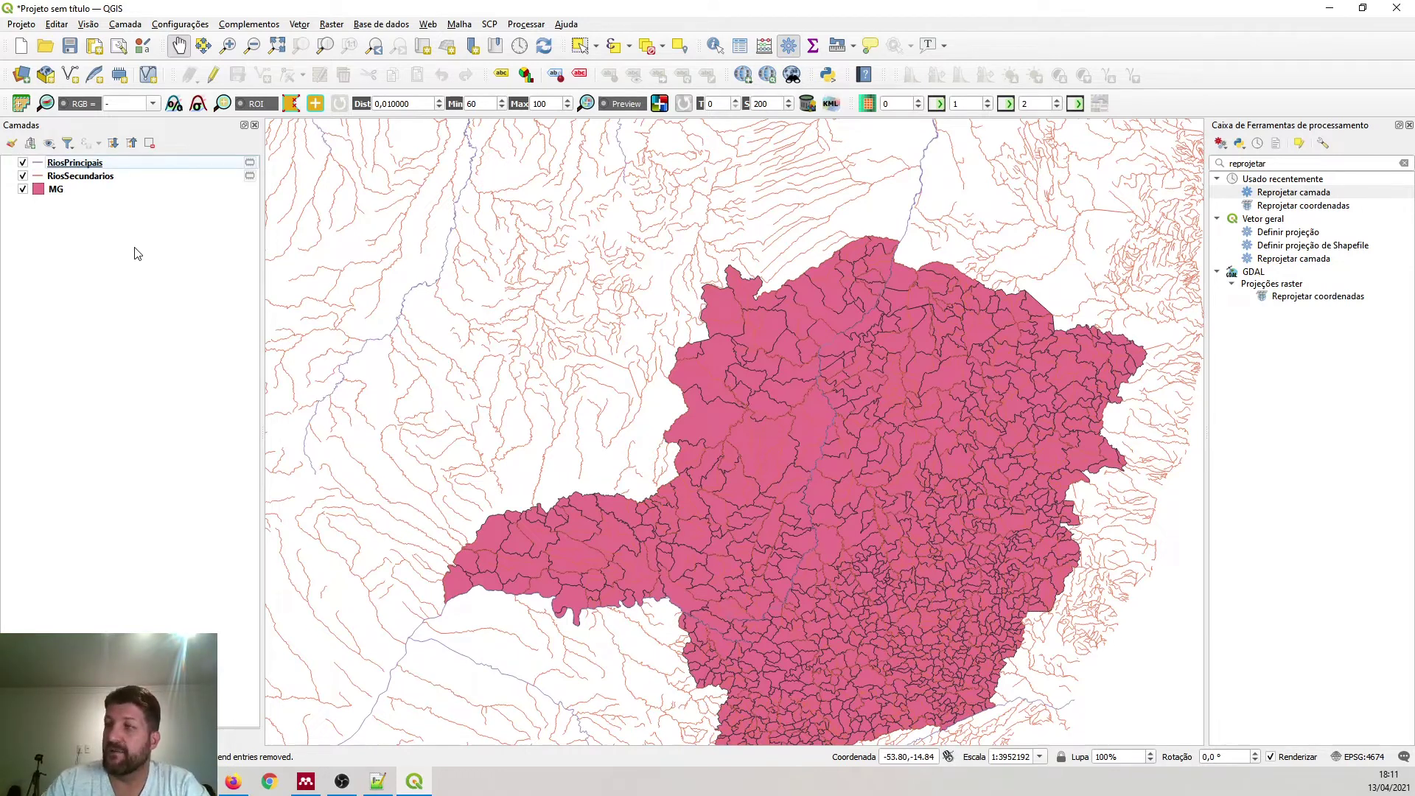
- Examine the MG municipalities with both river layers hidden, then show only RiosSecundarios over them
{"action": "left_click_drag", "start_coordinate": [569, 401], "coordinate": [496, 294]}
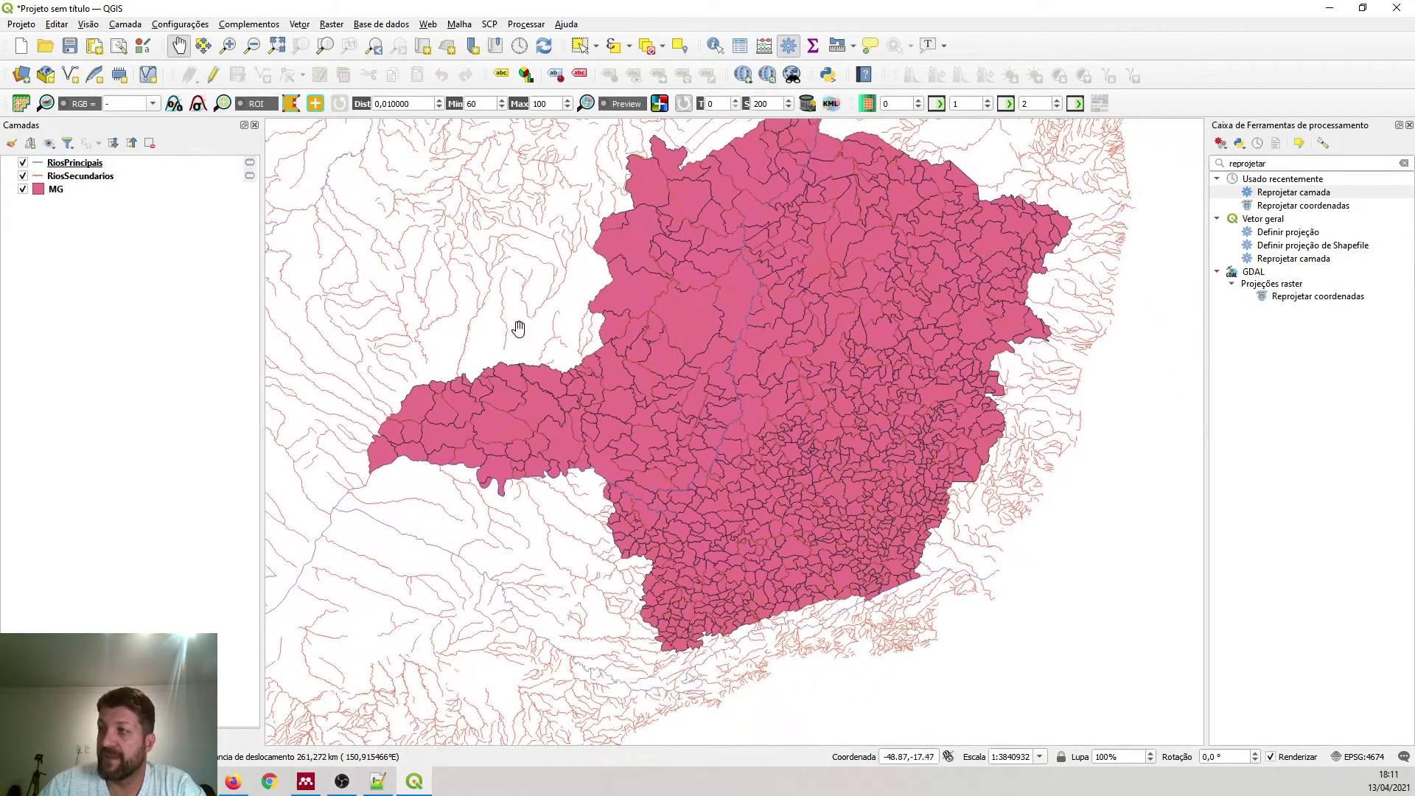
{"action": "left_click_drag", "start_coordinate": [891, 209], "coordinate": [866, 287]}
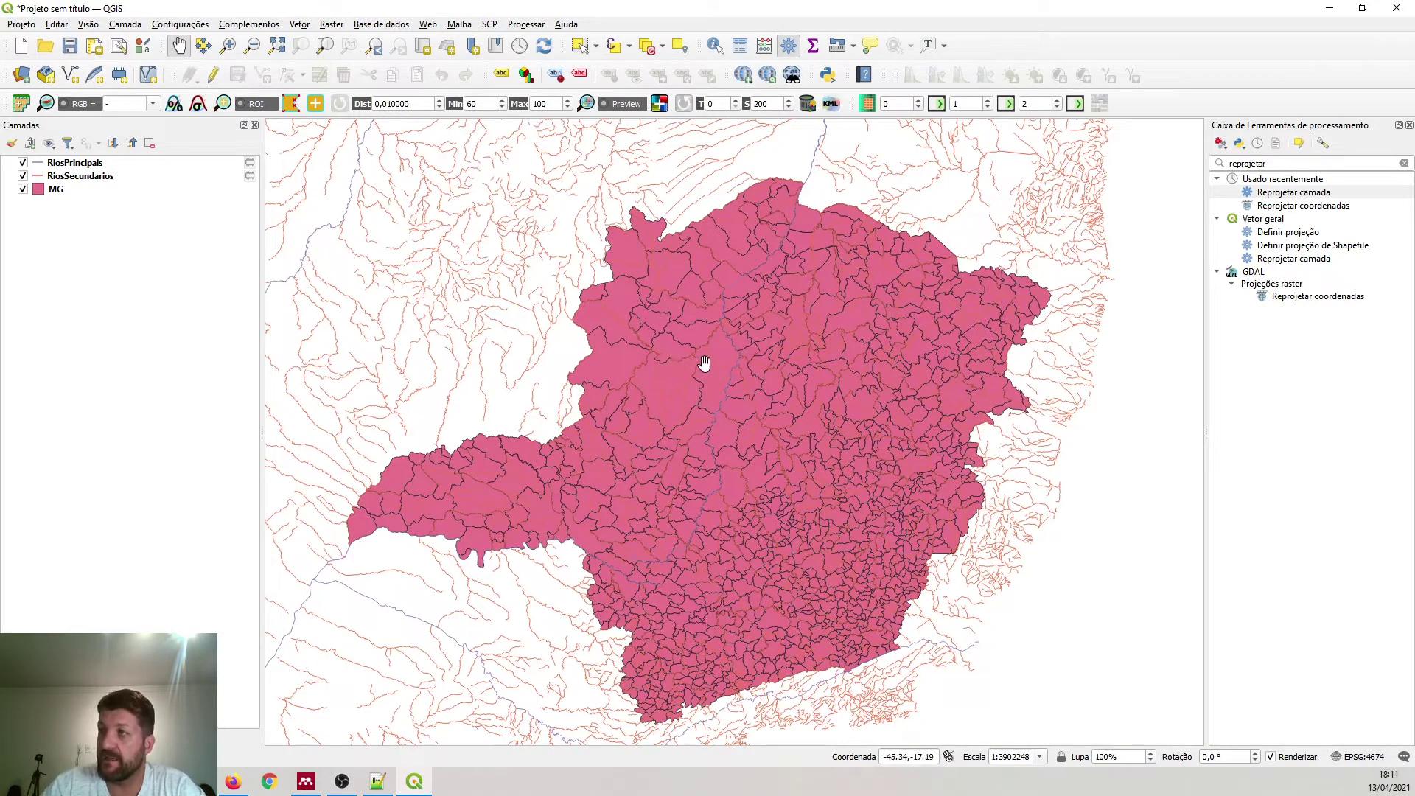
{"action": "left_click", "coordinate": [23, 175]}
{"action": "left_click", "coordinate": [22, 162]}
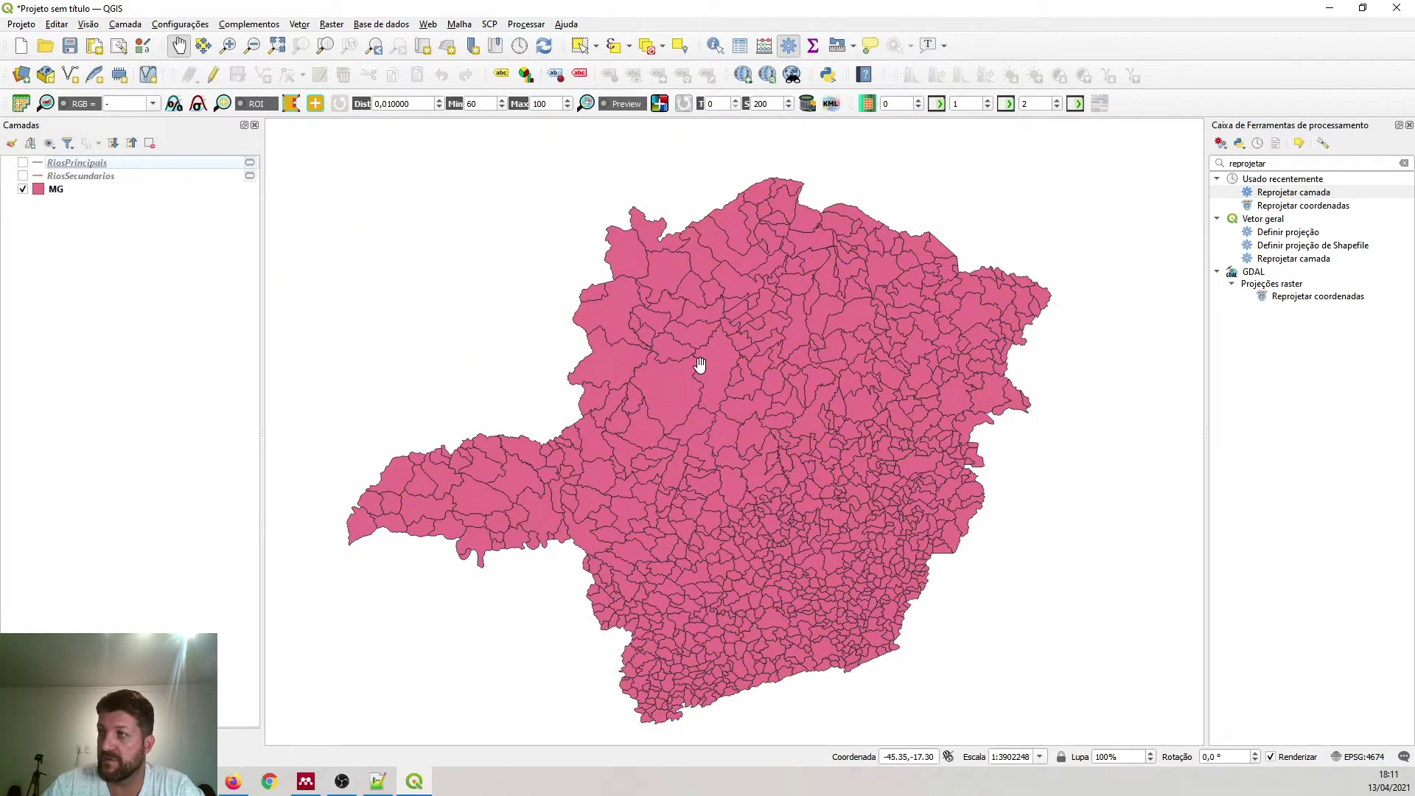
{"action": "left_click", "coordinate": [23, 175]}
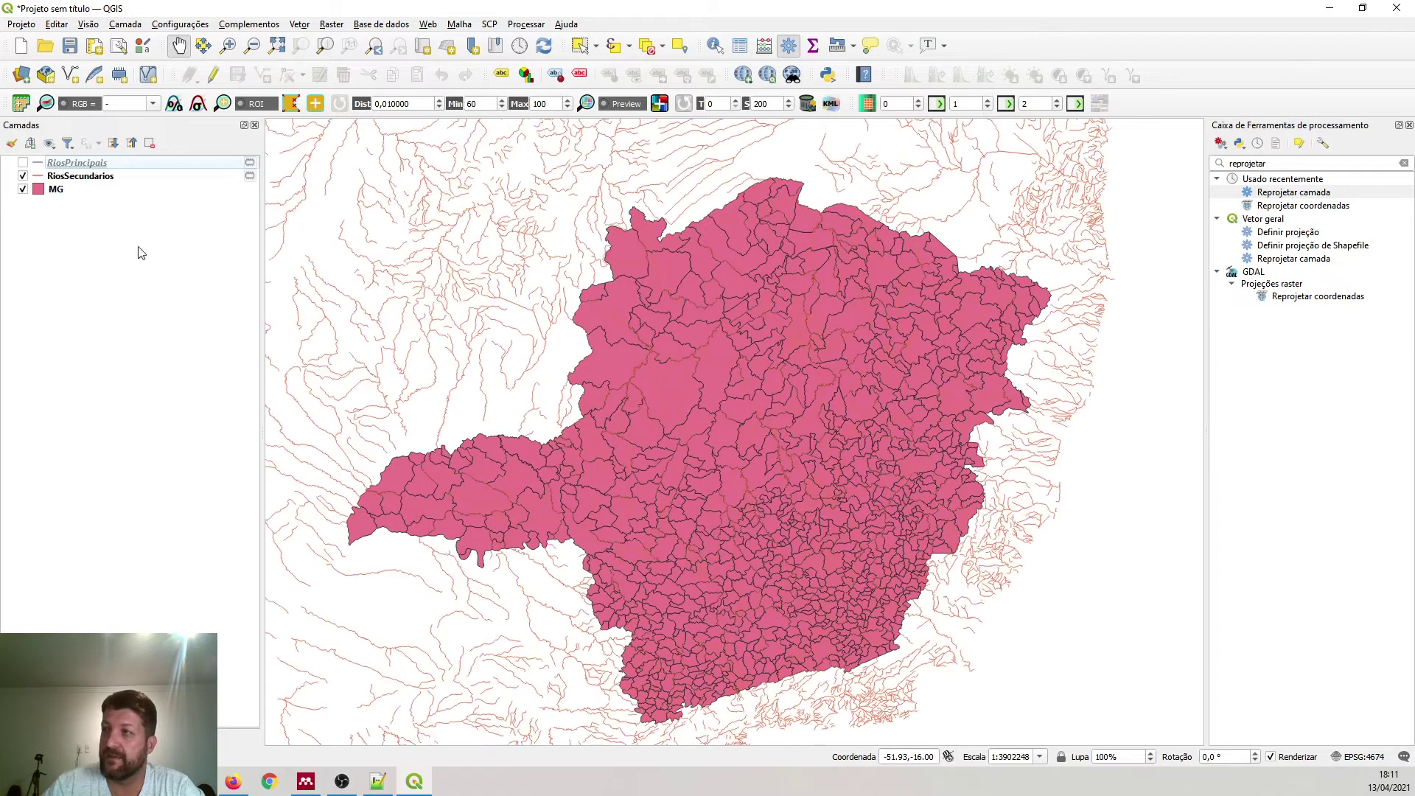
- Change the RiosSecundarios line colour to the darker blue from the standard colours and apply it
{"action": "left_click", "coordinate": [33, 180]}
{"action": "double_click", "coordinate": [37, 182]}
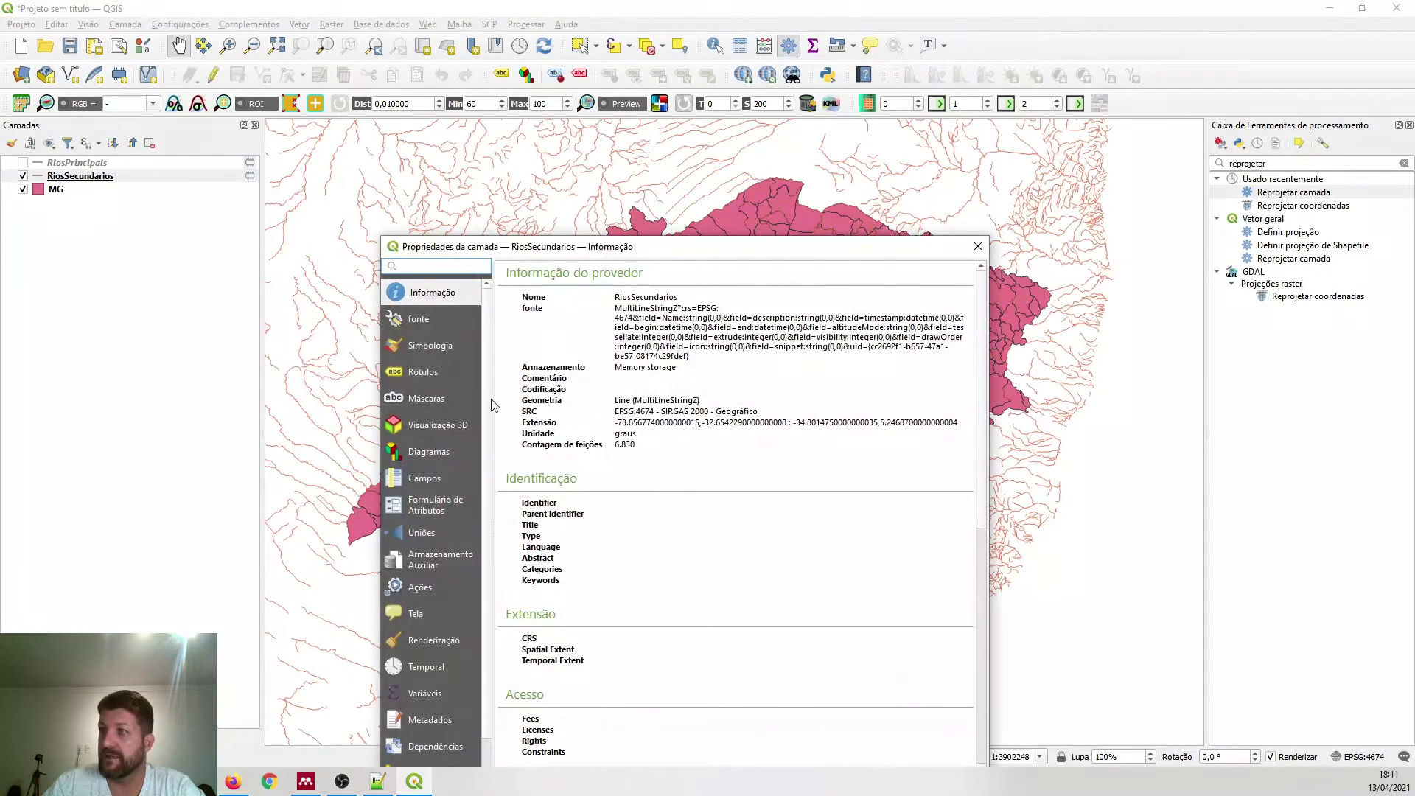
{"action": "left_click", "coordinate": [424, 346]}
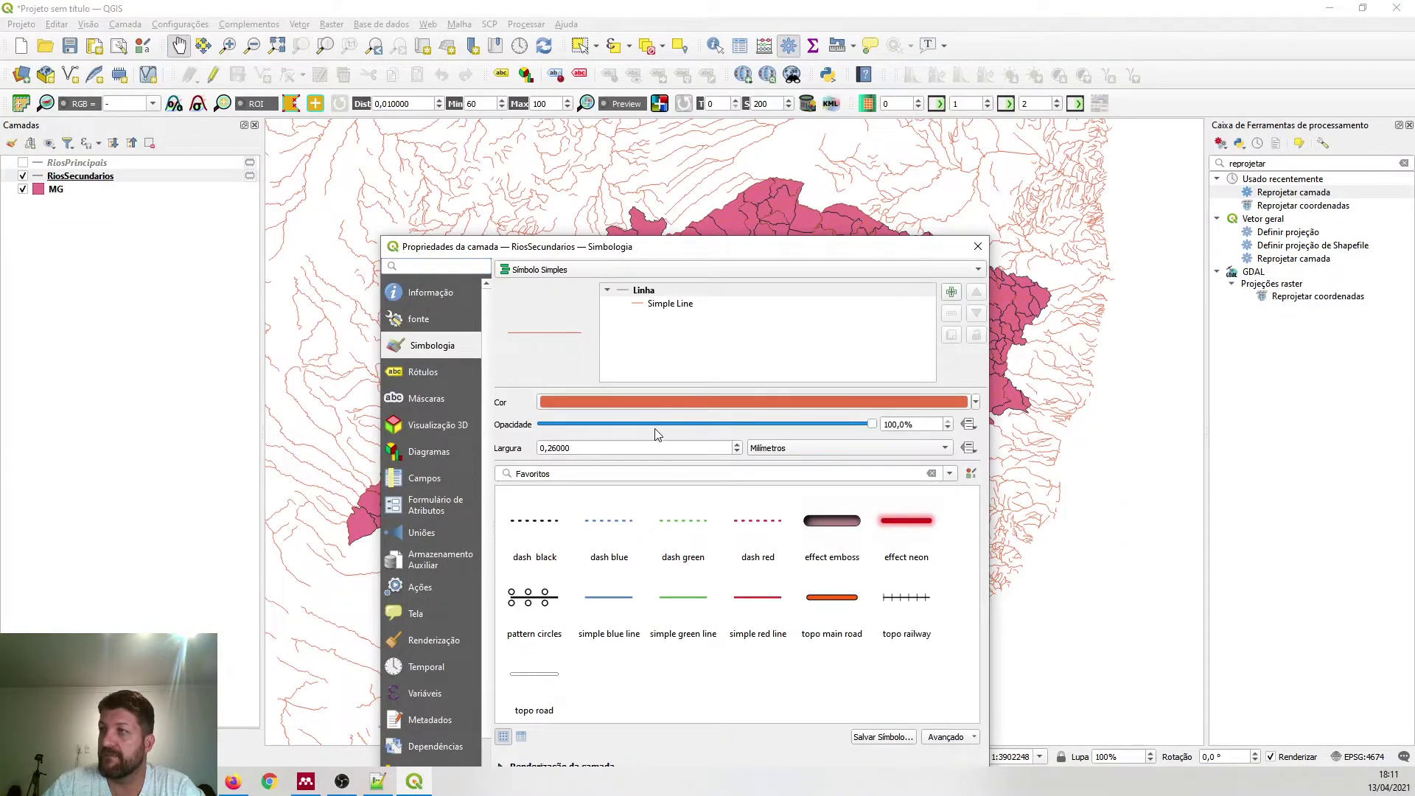
{"action": "left_click", "coordinate": [684, 402]}
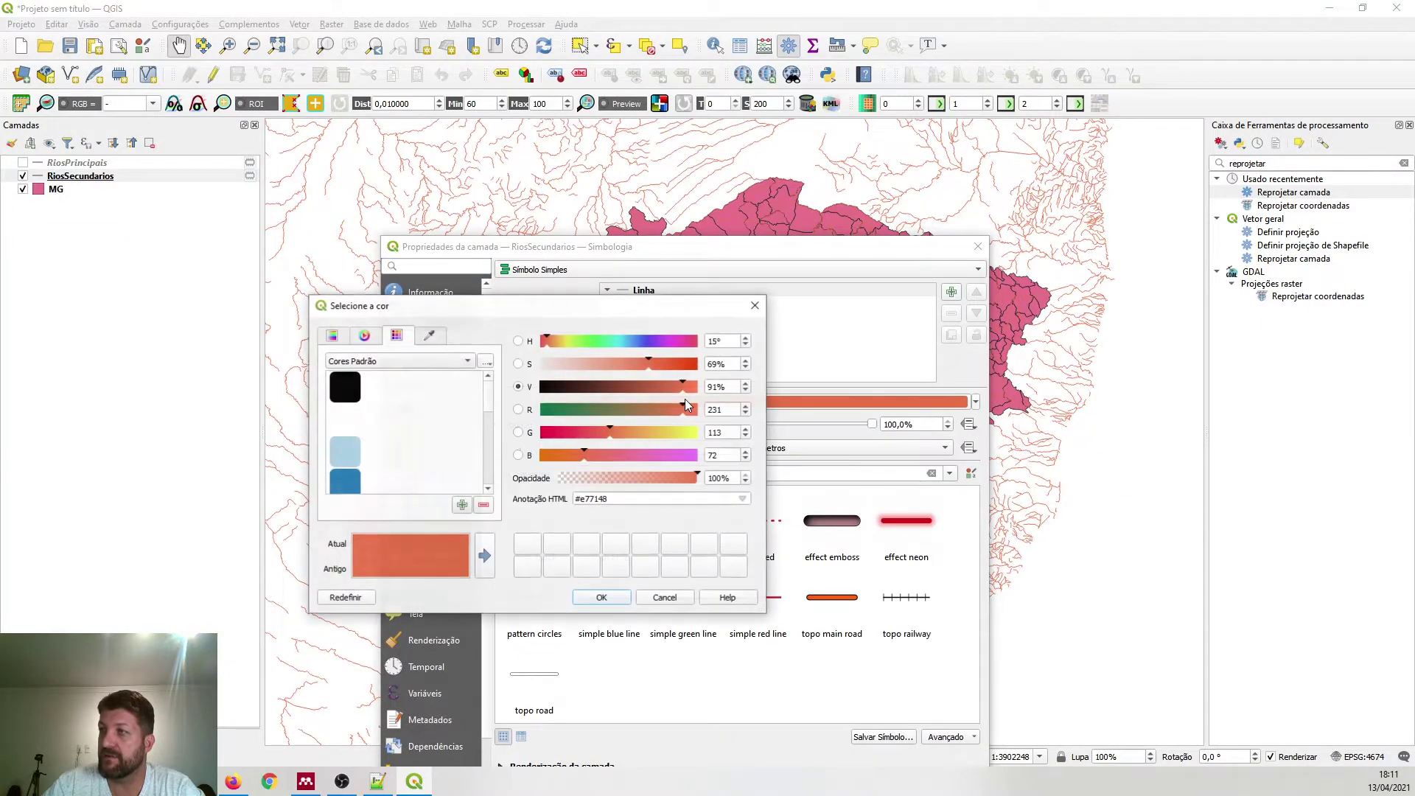
{"action": "left_click", "coordinate": [358, 390]}
{"action": "left_click", "coordinate": [398, 481]}
{"action": "left_click", "coordinate": [619, 599]}
{"action": "left_click_drag", "start_coordinate": [766, 247], "coordinate": [720, 144]}
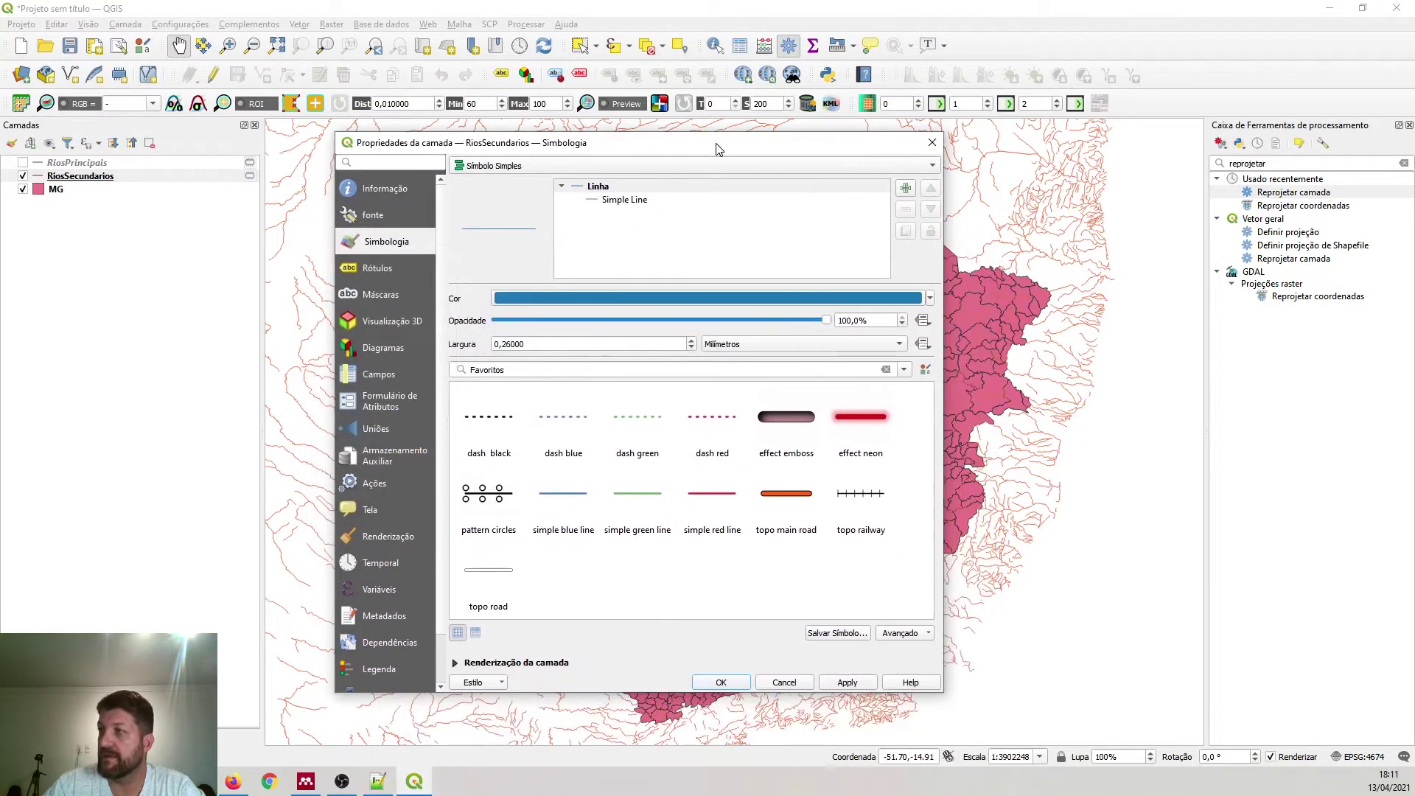
{"action": "left_click", "coordinate": [848, 681]}
{"action": "left_click", "coordinate": [721, 682]}
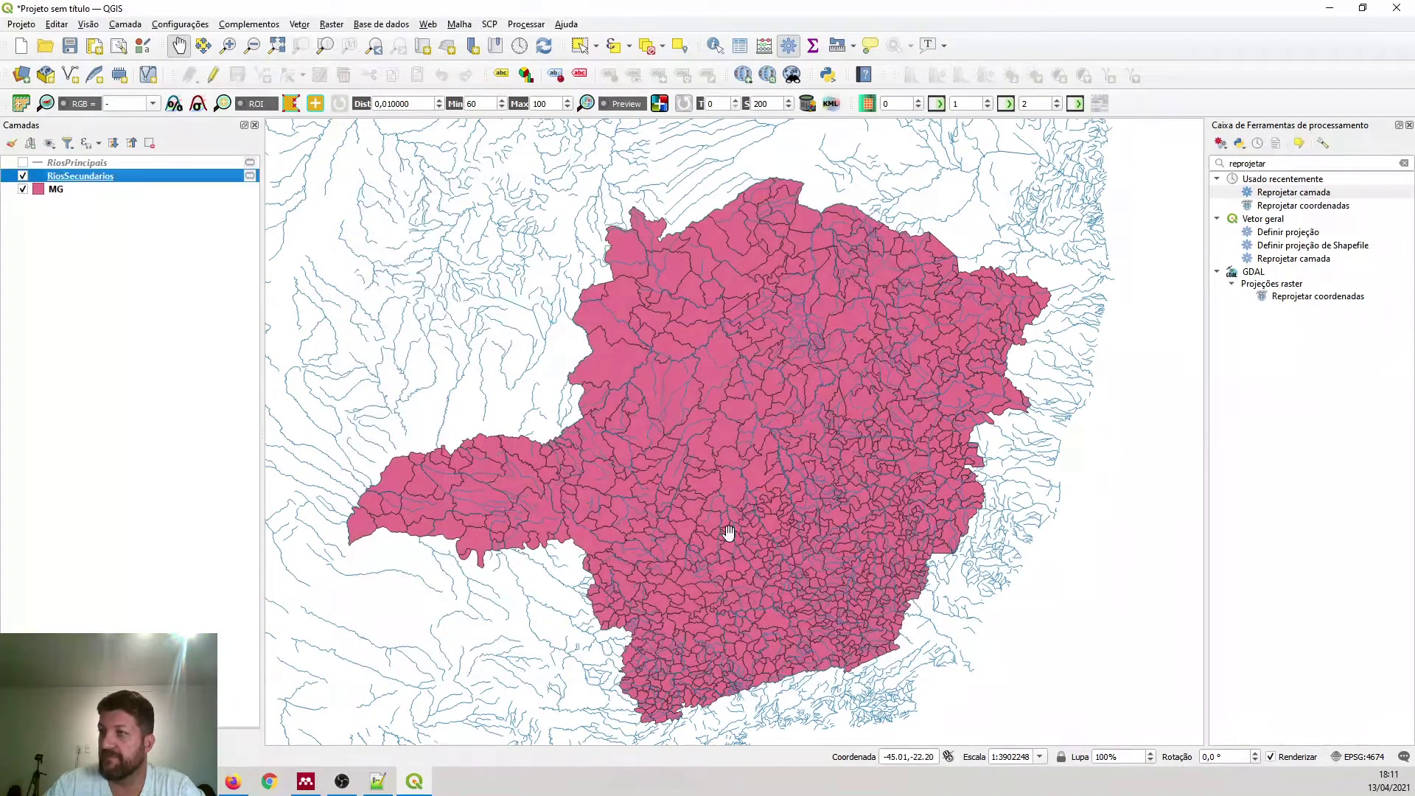
- Inspect the recoloured rivers over the municipalities, make MG the active layer and show RiosPrincipais again
{"action": "scroll", "coordinate": [592, 492], "scroll_direction": "up", "scroll_amount": 3}
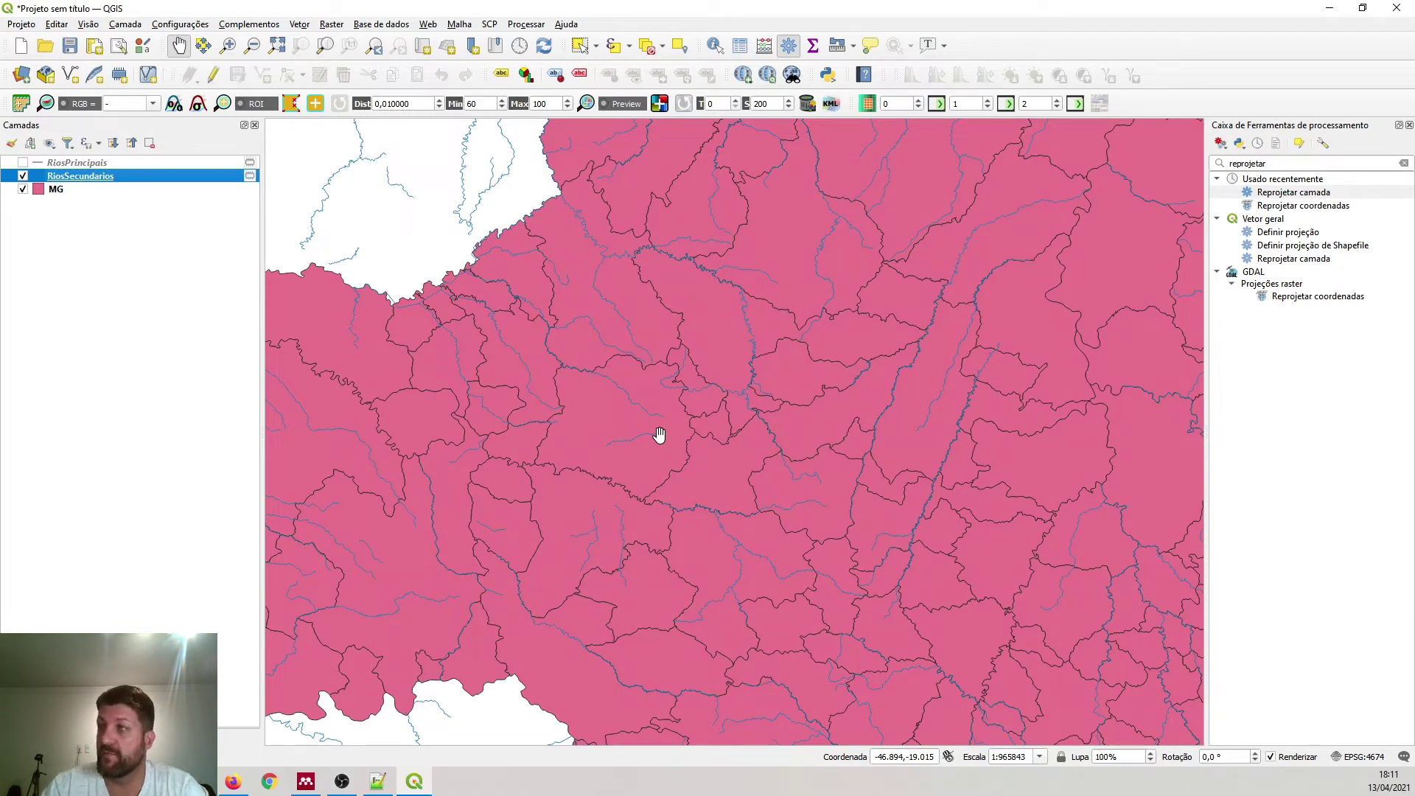
{"action": "scroll", "coordinate": [659, 434], "scroll_direction": "down", "scroll_amount": 2}
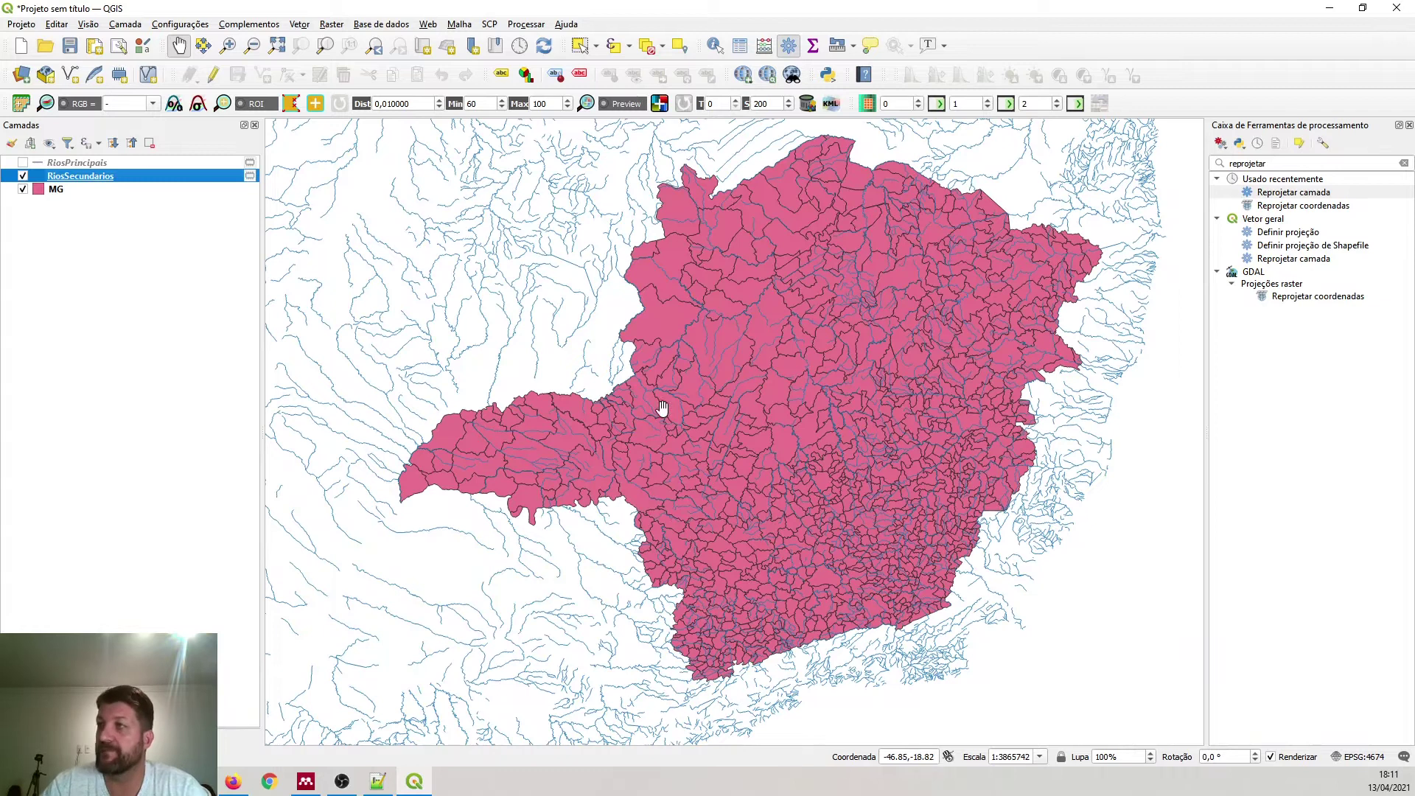
{"action": "left_click", "coordinate": [70, 193]}
{"action": "left_click", "coordinate": [23, 163]}
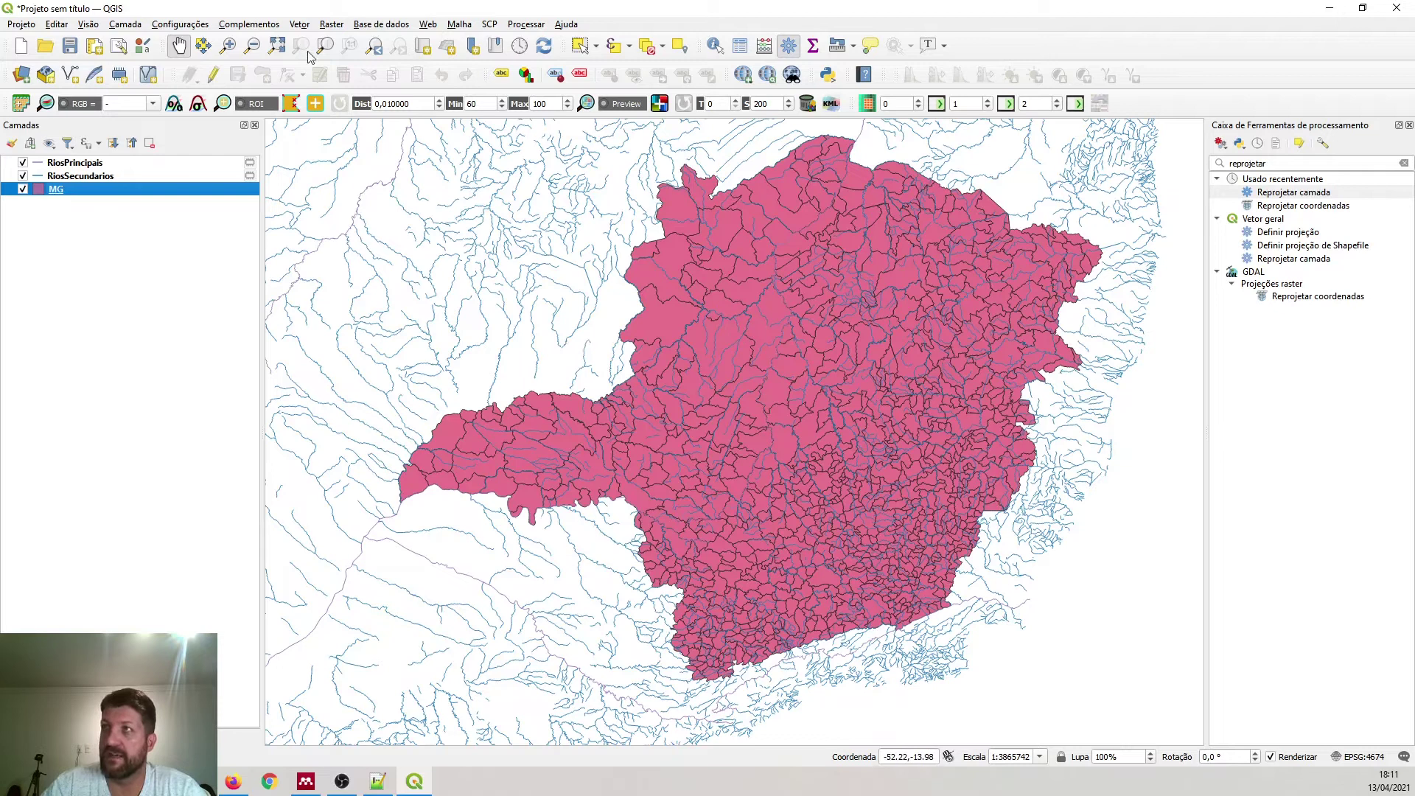
- Dissolve the MG municipalities by the SIGLA_UF field into a temporary layer
{"action": "left_click", "coordinate": [299, 25]}
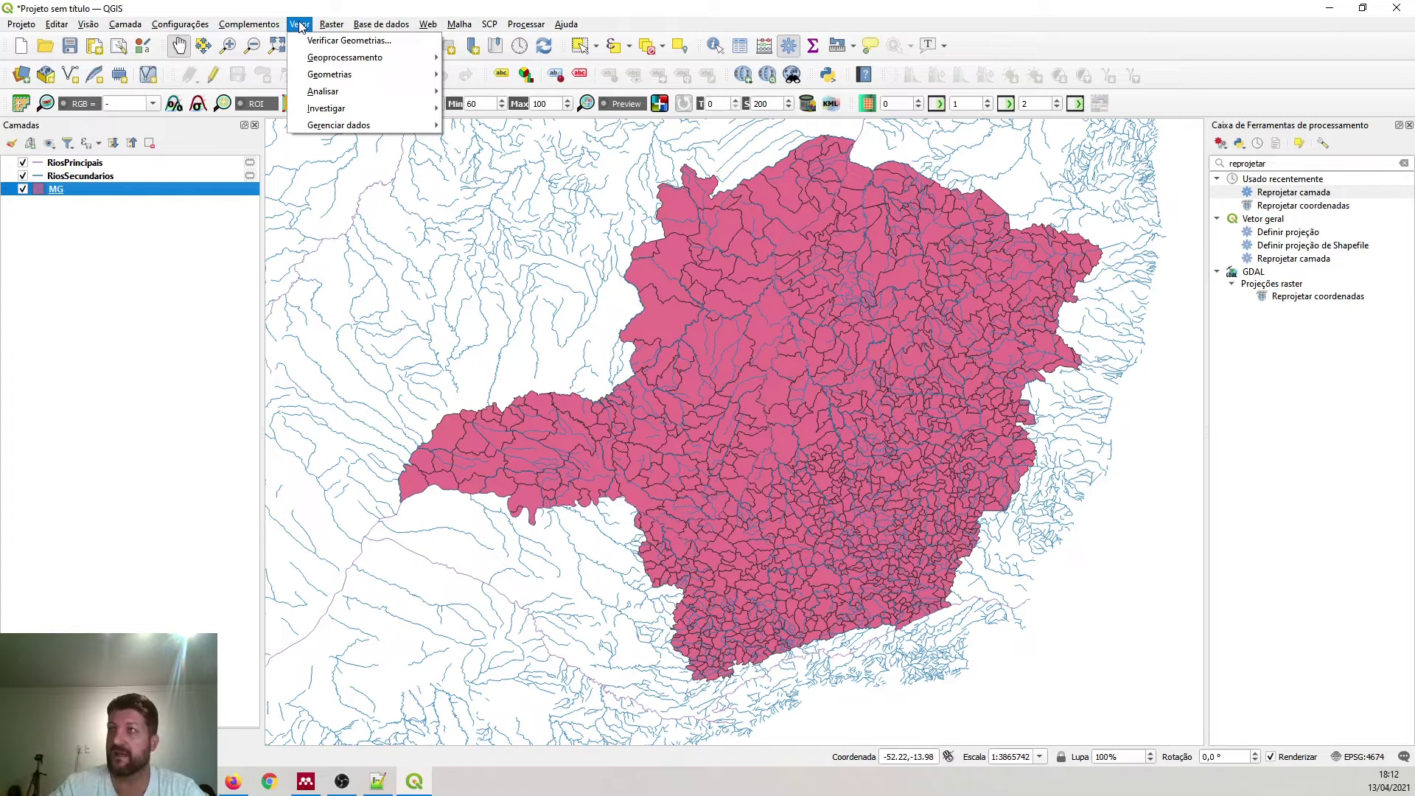
{"action": "mouse_move", "coordinate": [319, 61]}
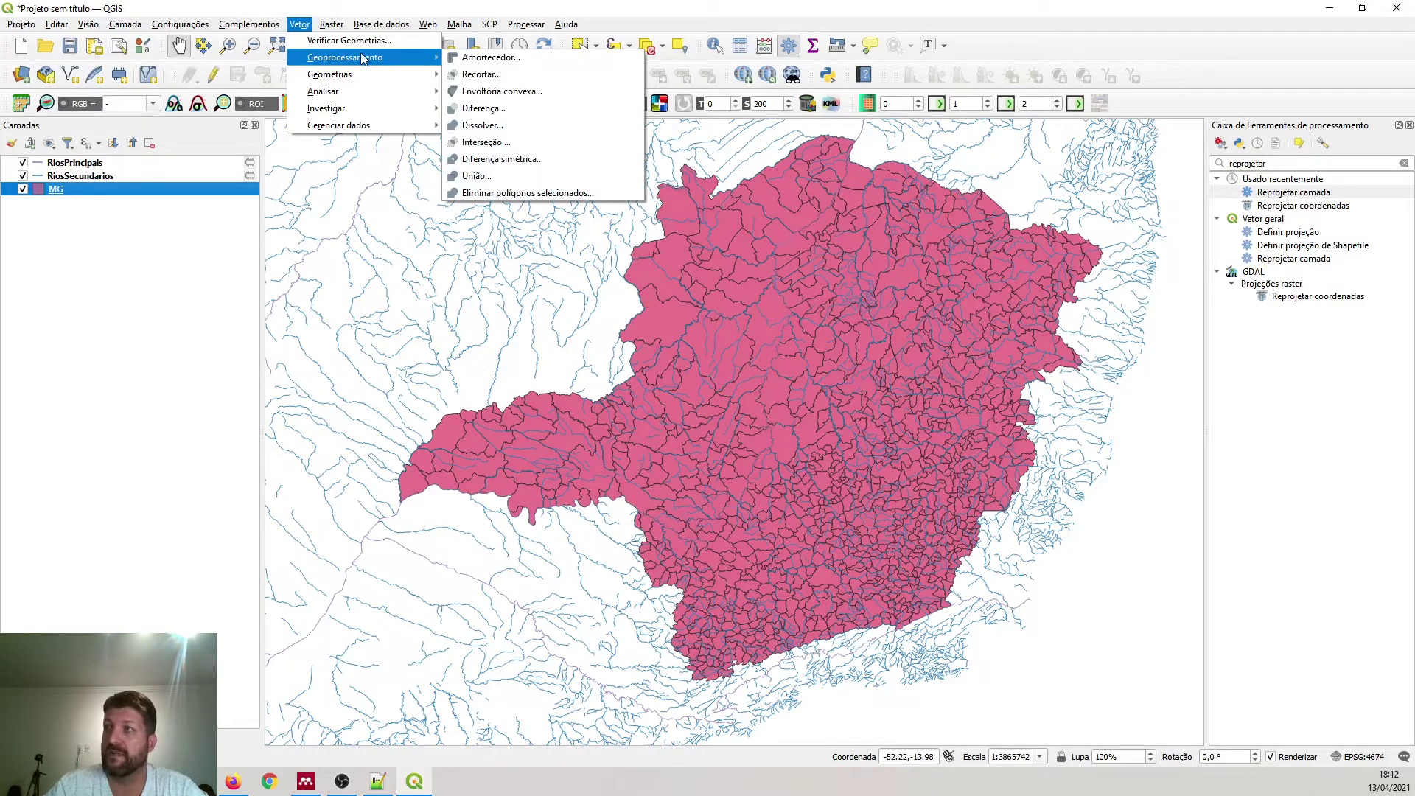
{"action": "left_click", "coordinate": [529, 129]}
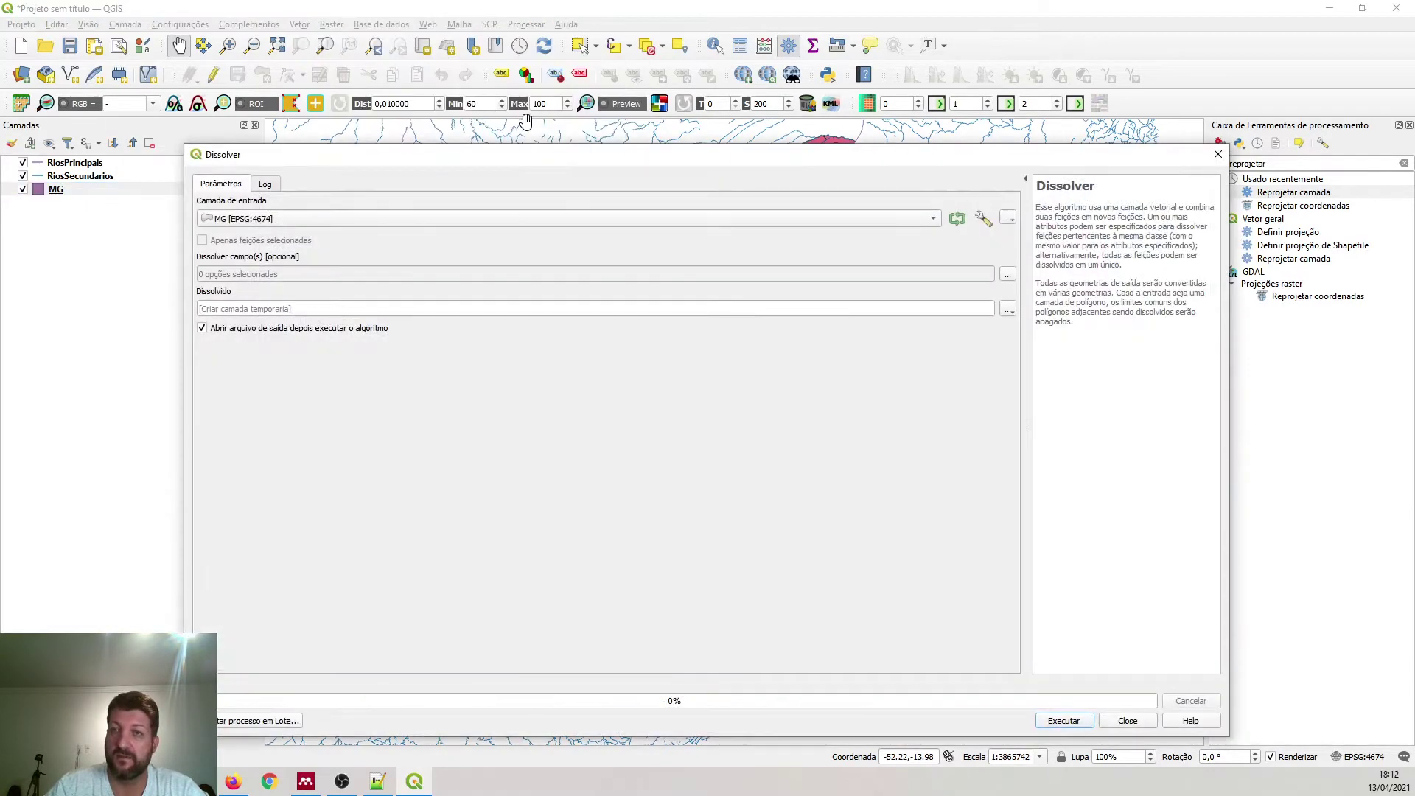
{"action": "left_click_drag", "start_coordinate": [366, 155], "coordinate": [364, 100]}
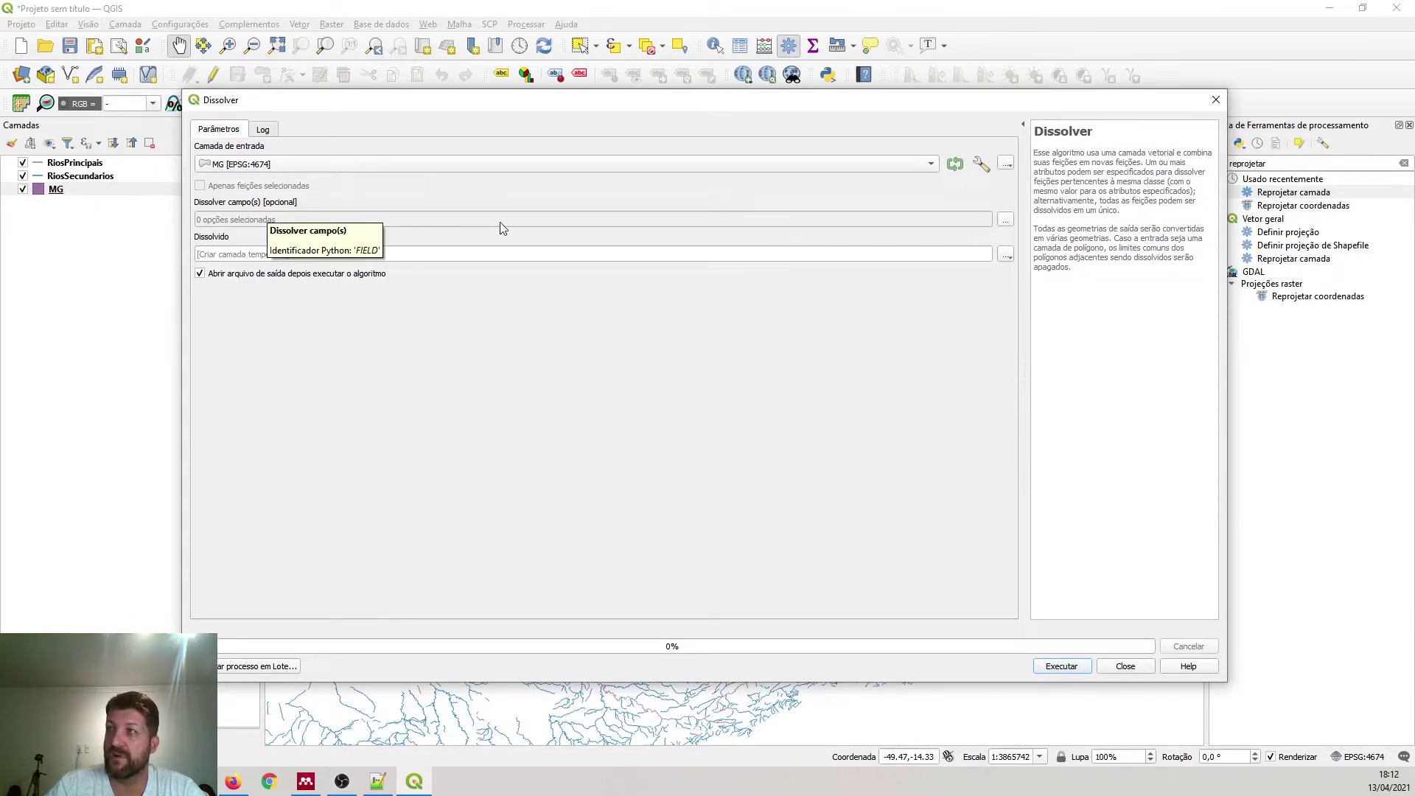
{"action": "left_click", "coordinate": [1004, 221]}
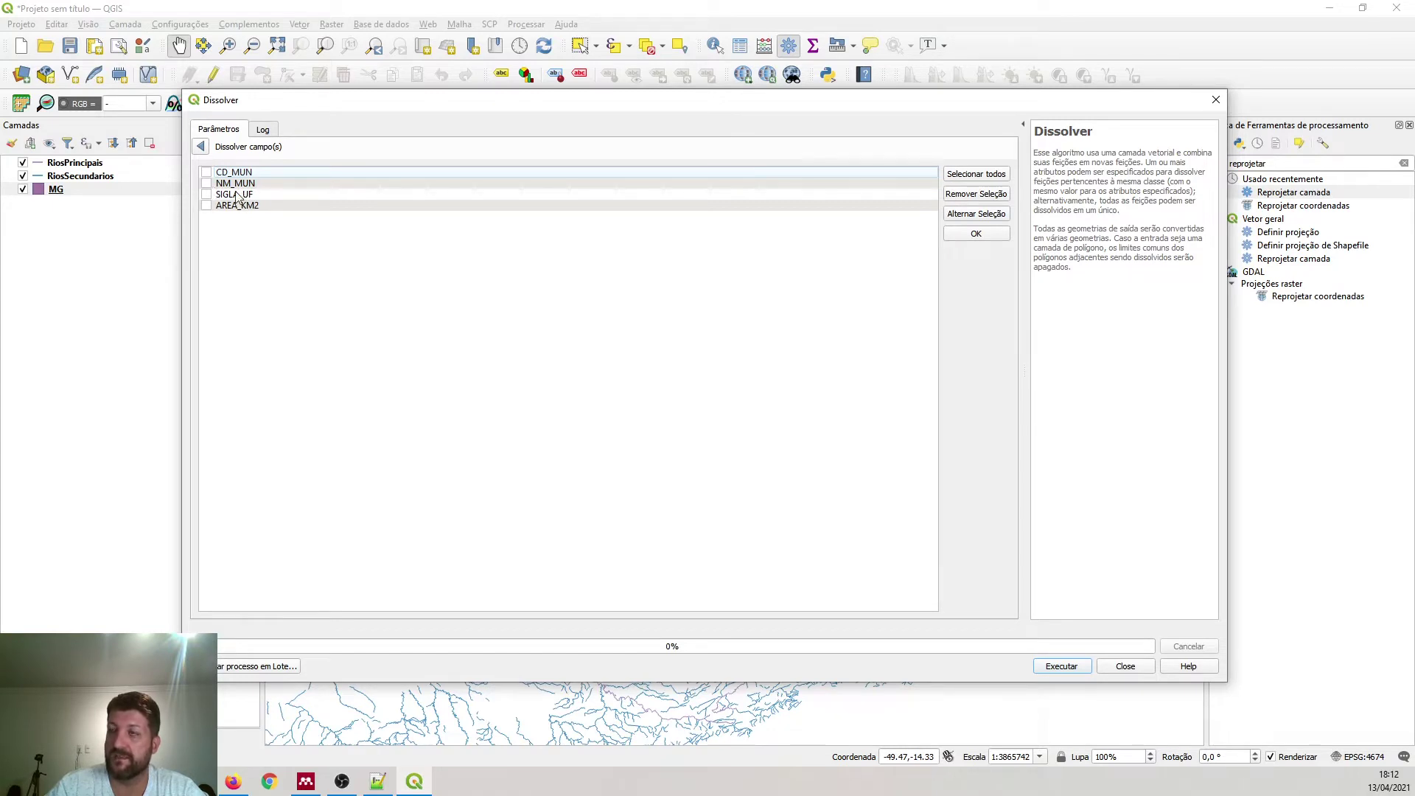
{"action": "left_click", "coordinate": [207, 196]}
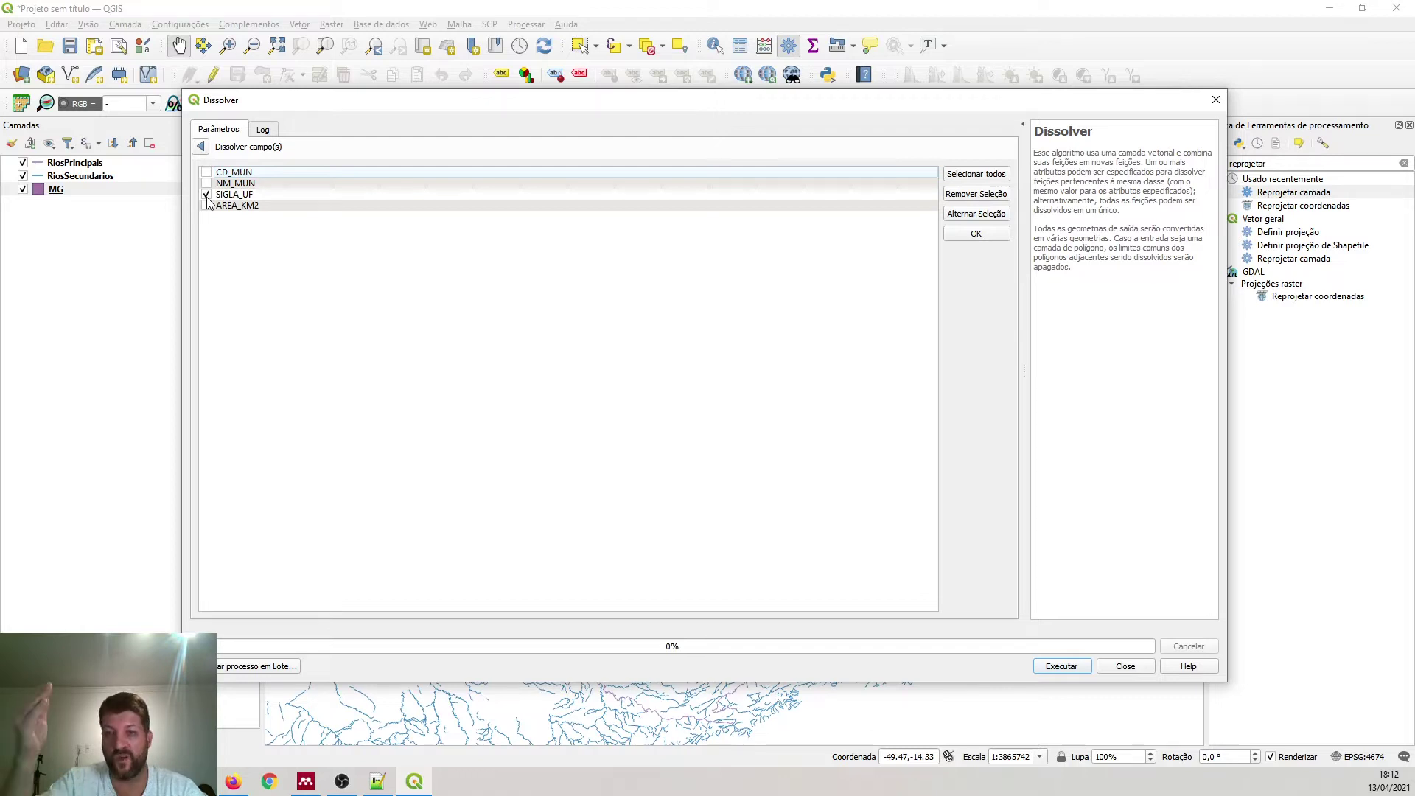
{"action": "left_click", "coordinate": [201, 146]}
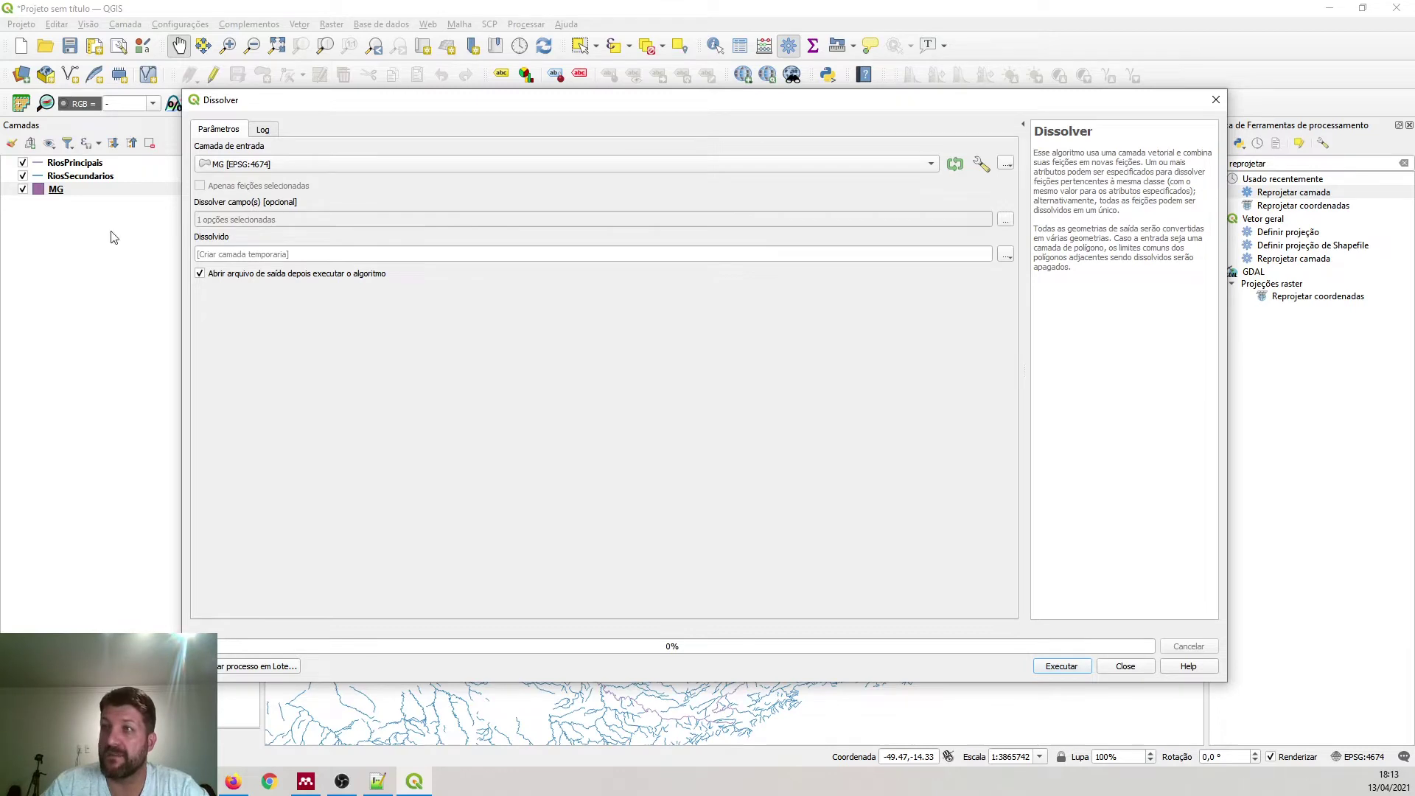
{"action": "left_click", "coordinate": [1058, 668]}
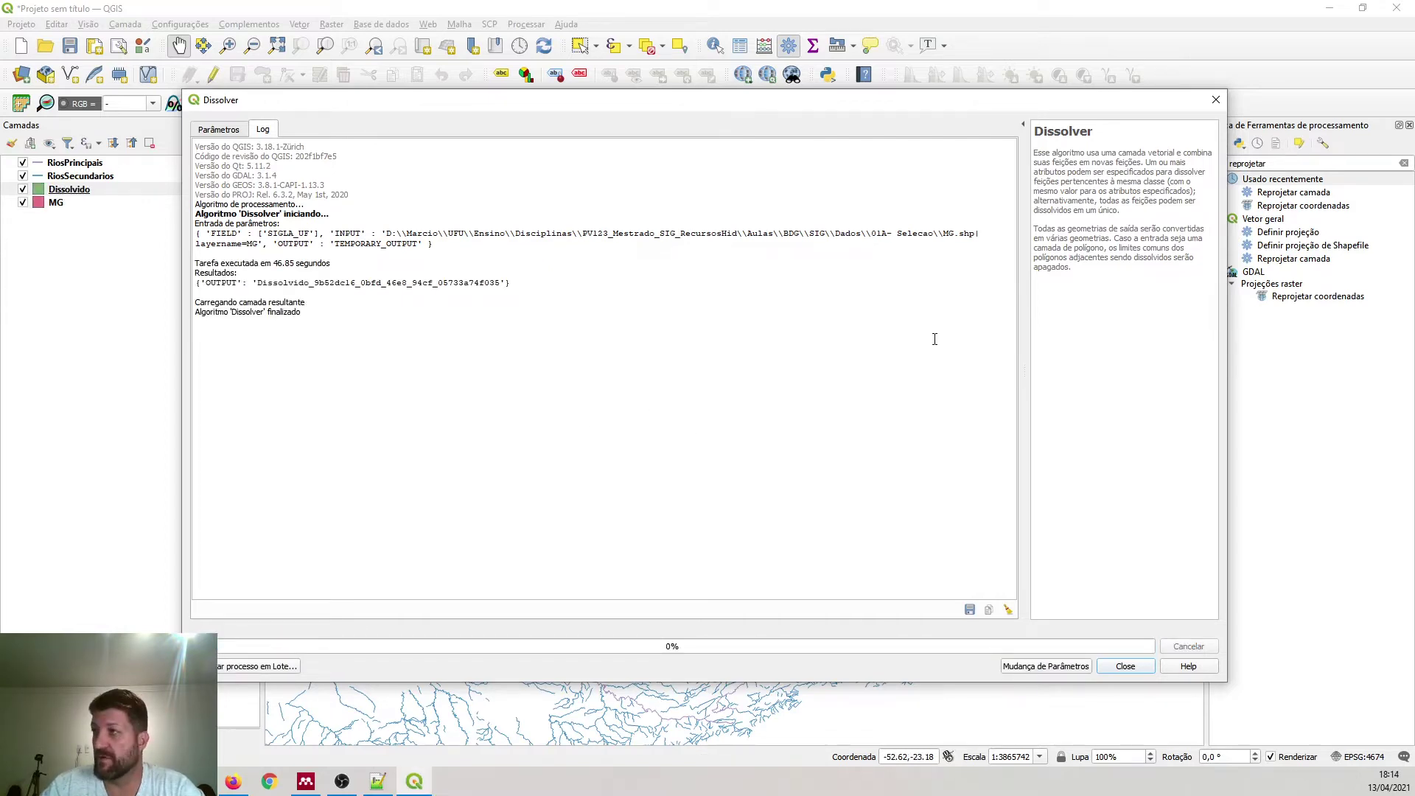
{"action": "left_click", "coordinate": [1215, 99]}
- Hide the RiosSecundarios and RiosPrincipais layers to view the dissolved state polygon alone
{"action": "left_click", "coordinate": [23, 176]}
{"action": "left_click", "coordinate": [23, 162]}
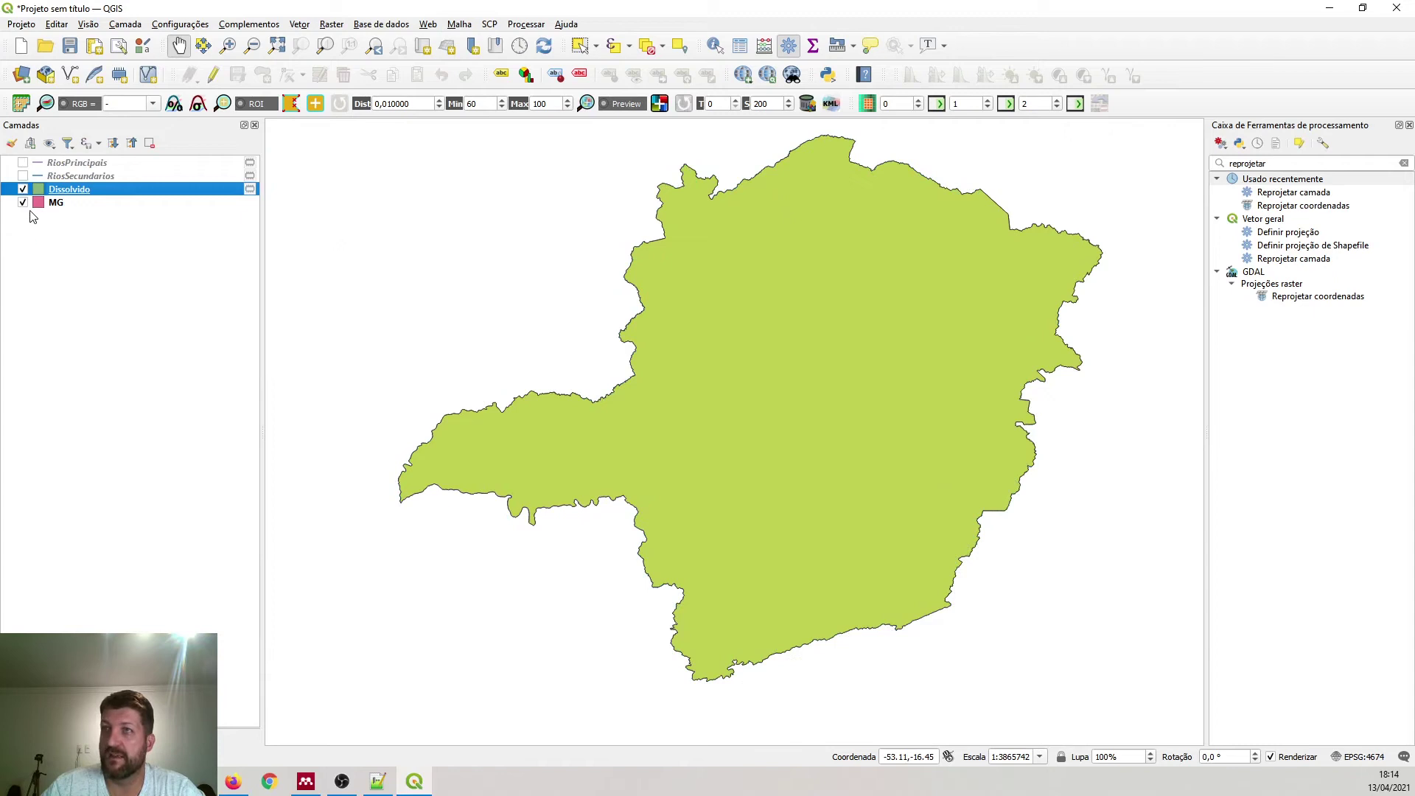
- Compare the Dissolvido polygon with the MG municipalities beneath it and examine the record in Dissolvido's attribute table
{"action": "left_click", "coordinate": [23, 189]}
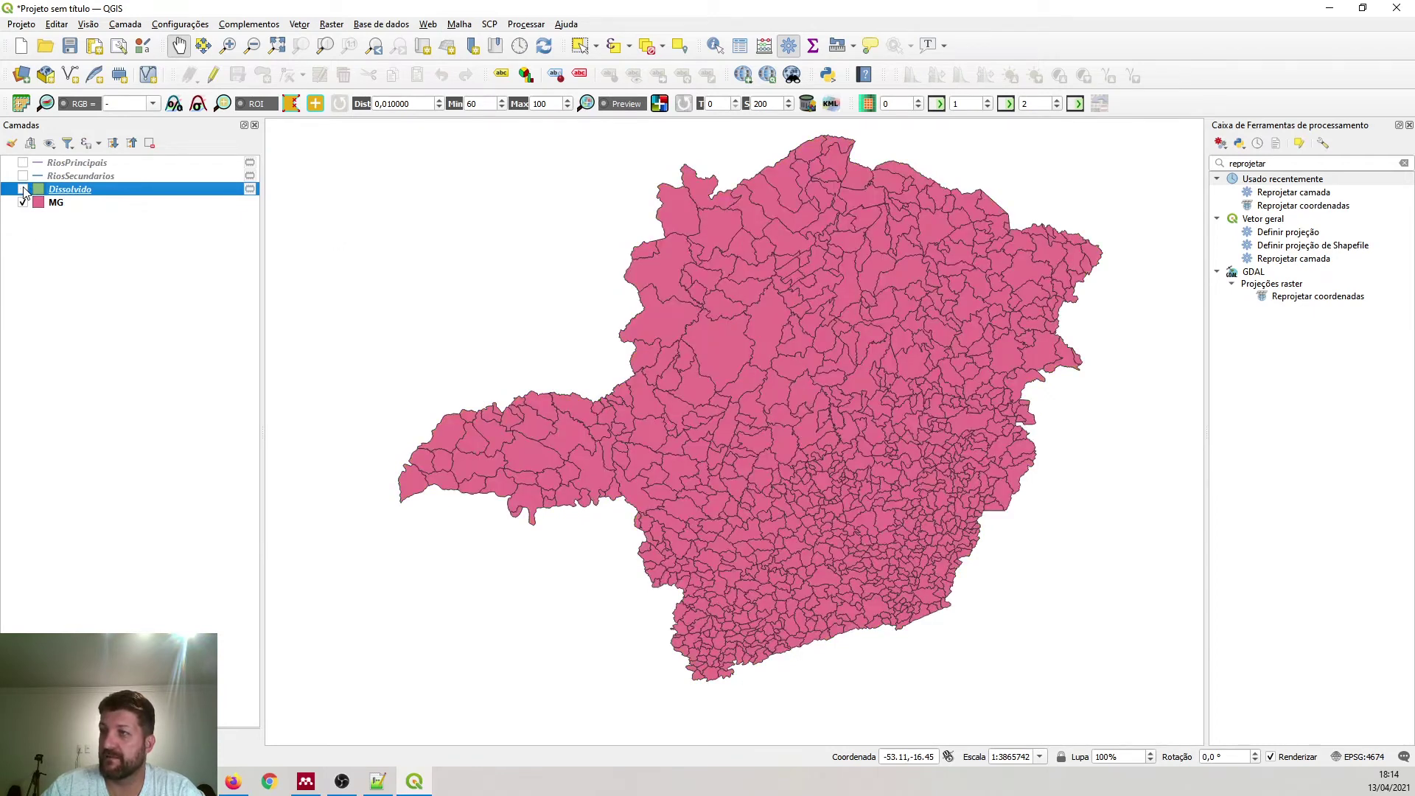
{"action": "left_click", "coordinate": [23, 189]}
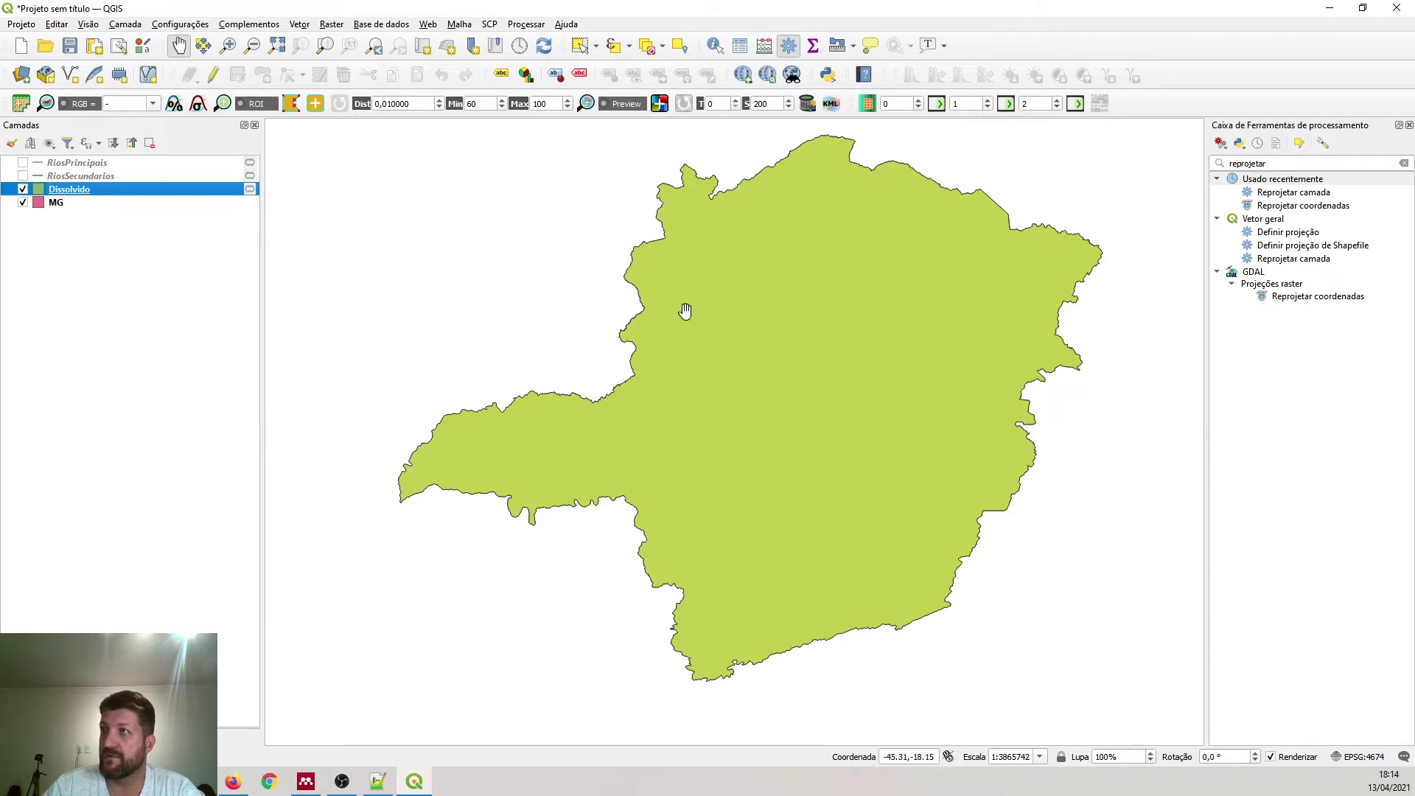
{"action": "right_click", "coordinate": [87, 190]}
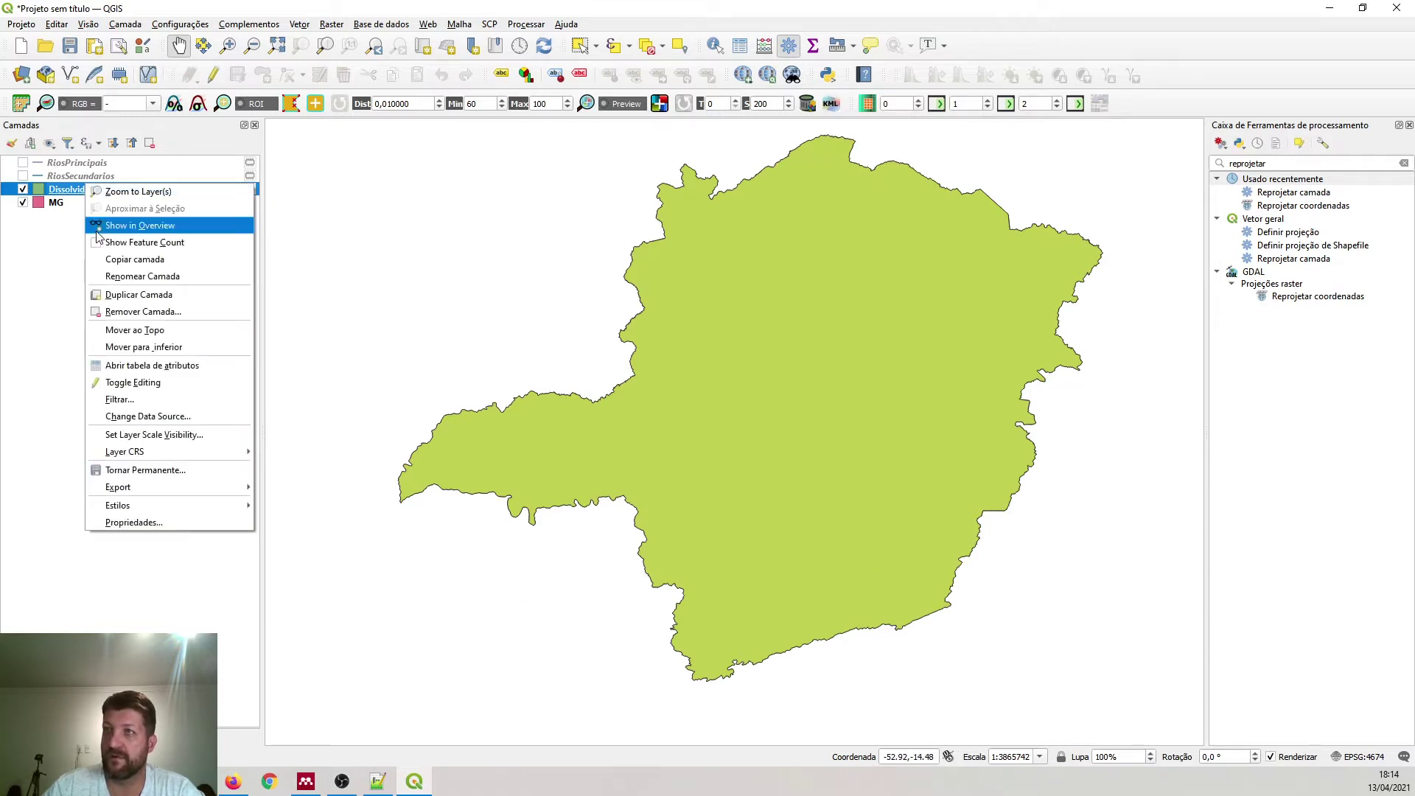
{"action": "left_click", "coordinate": [140, 366]}
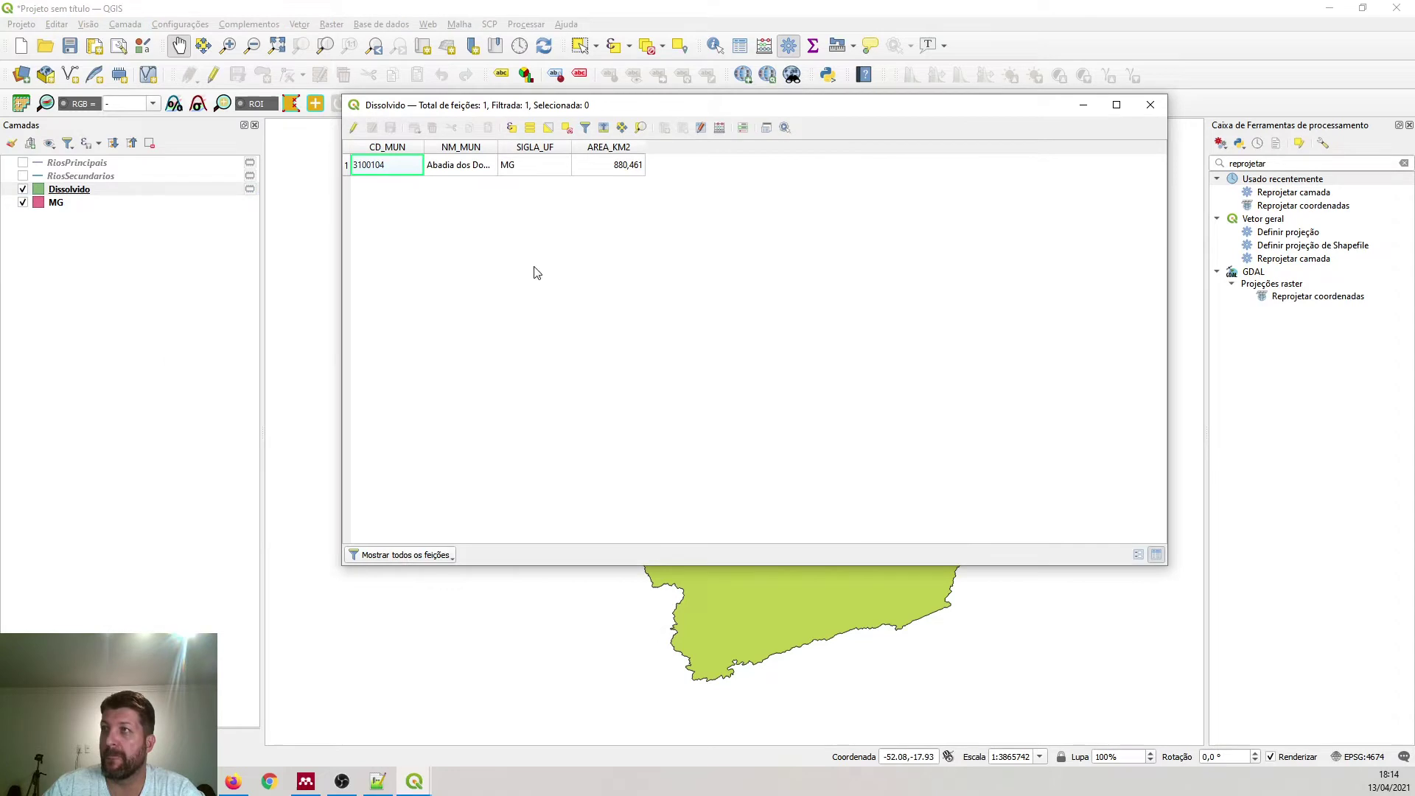
{"action": "left_click", "coordinate": [593, 171]}
{"action": "left_click", "coordinate": [540, 172]}
{"action": "left_click", "coordinate": [416, 174]}
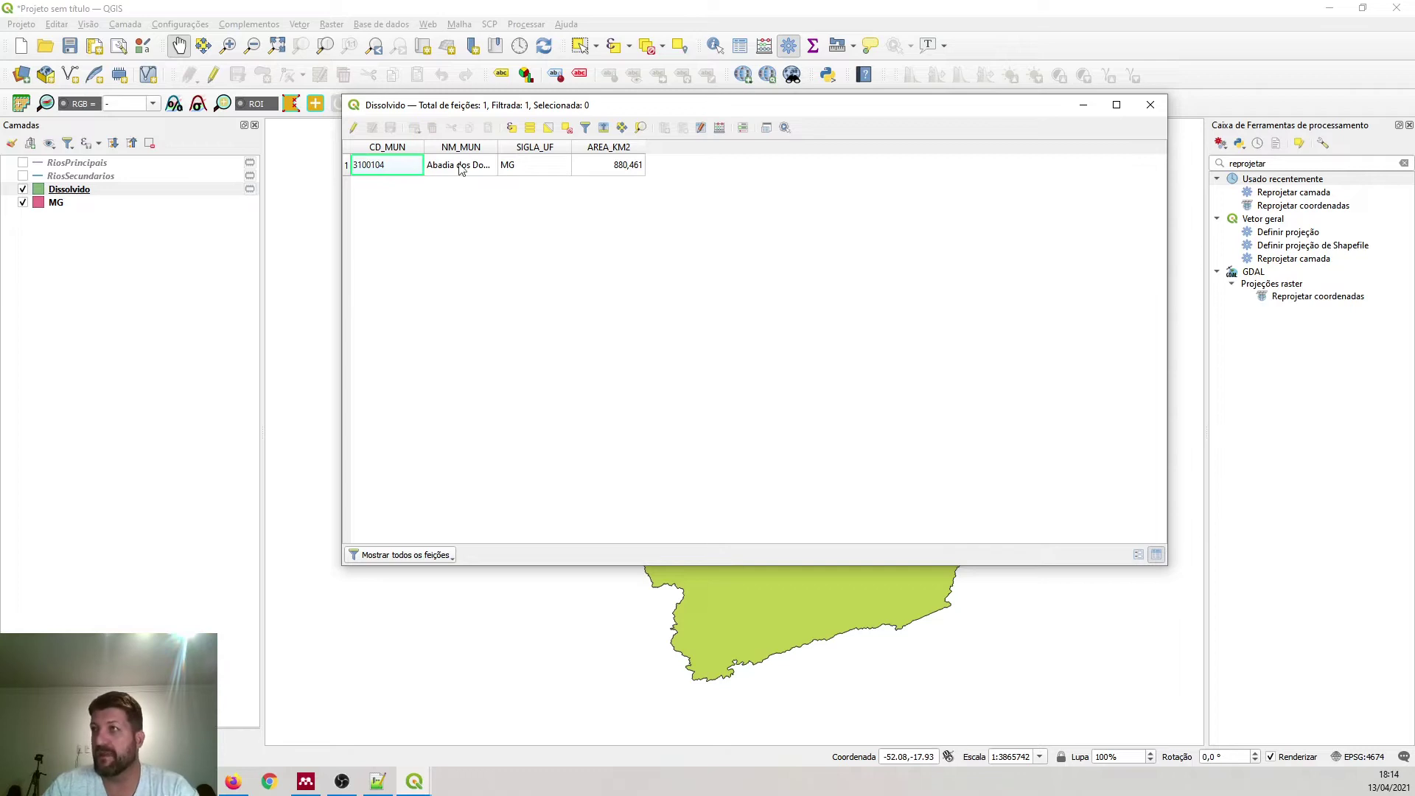
- Delete the CD_MUN, NM_MUN, SIGLA_UF and AREA_KM2 fields from Dissolvido, save the edits and minimise its attribute table
{"action": "left_click", "coordinate": [354, 129]}
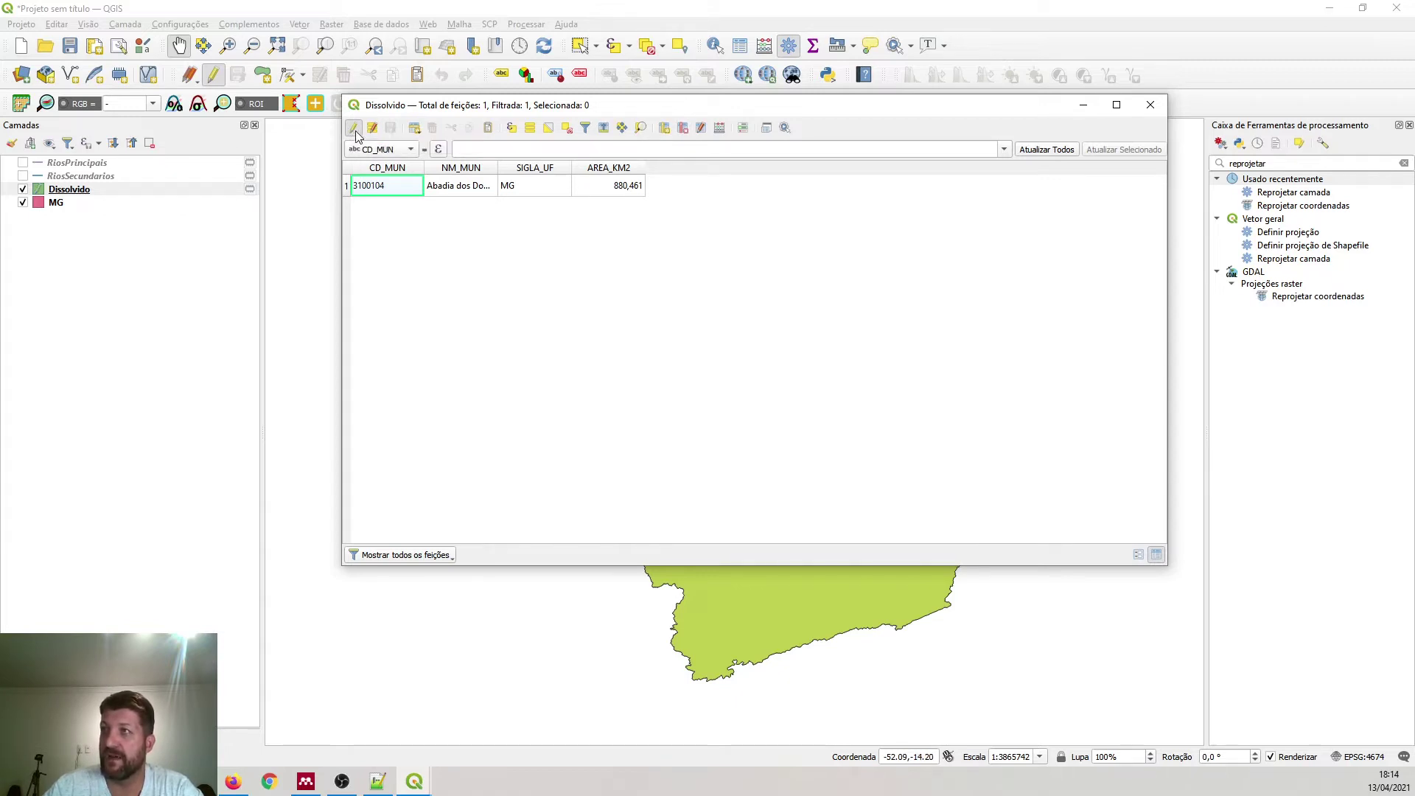
{"action": "left_click", "coordinate": [683, 128]}
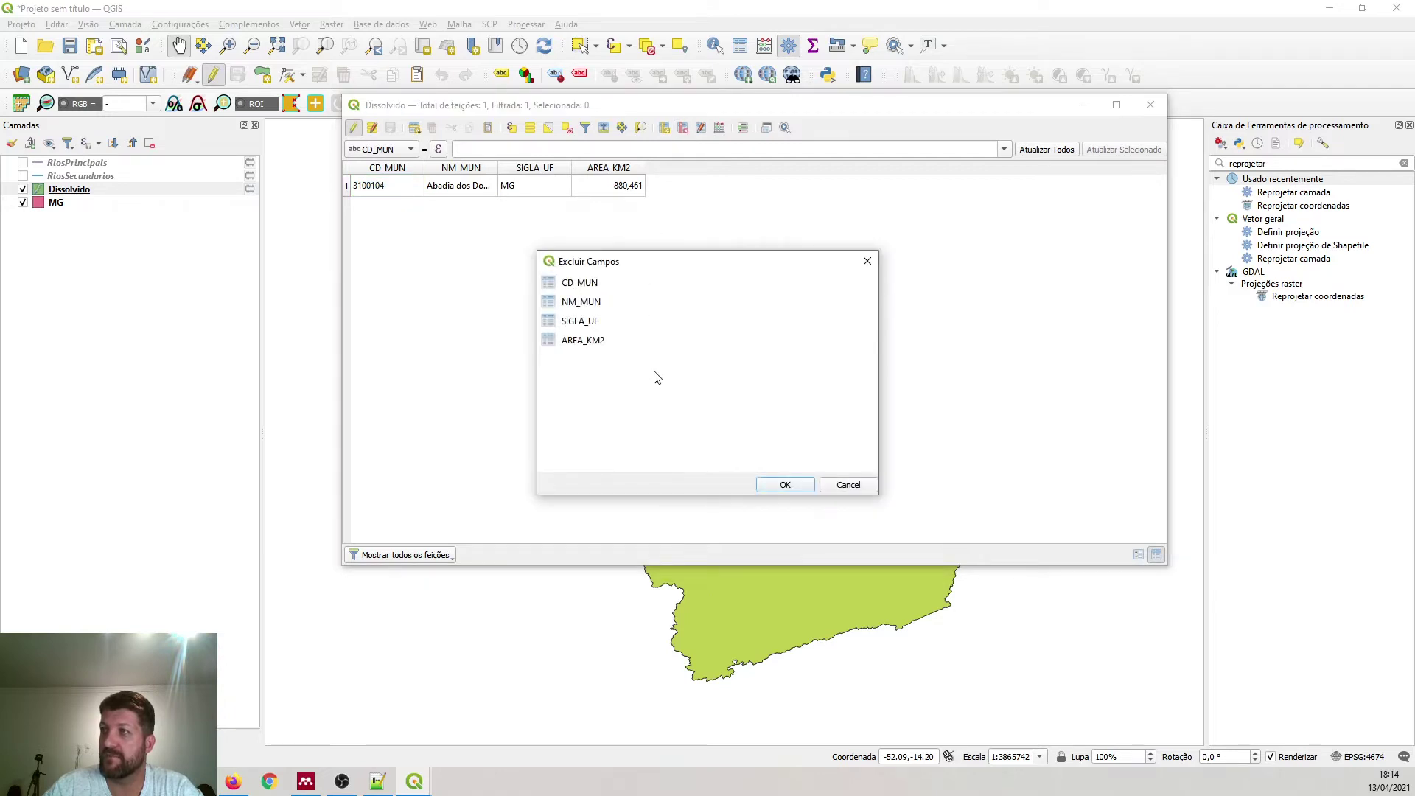
{"action": "left_click_drag", "start_coordinate": [654, 376], "coordinate": [556, 290]}
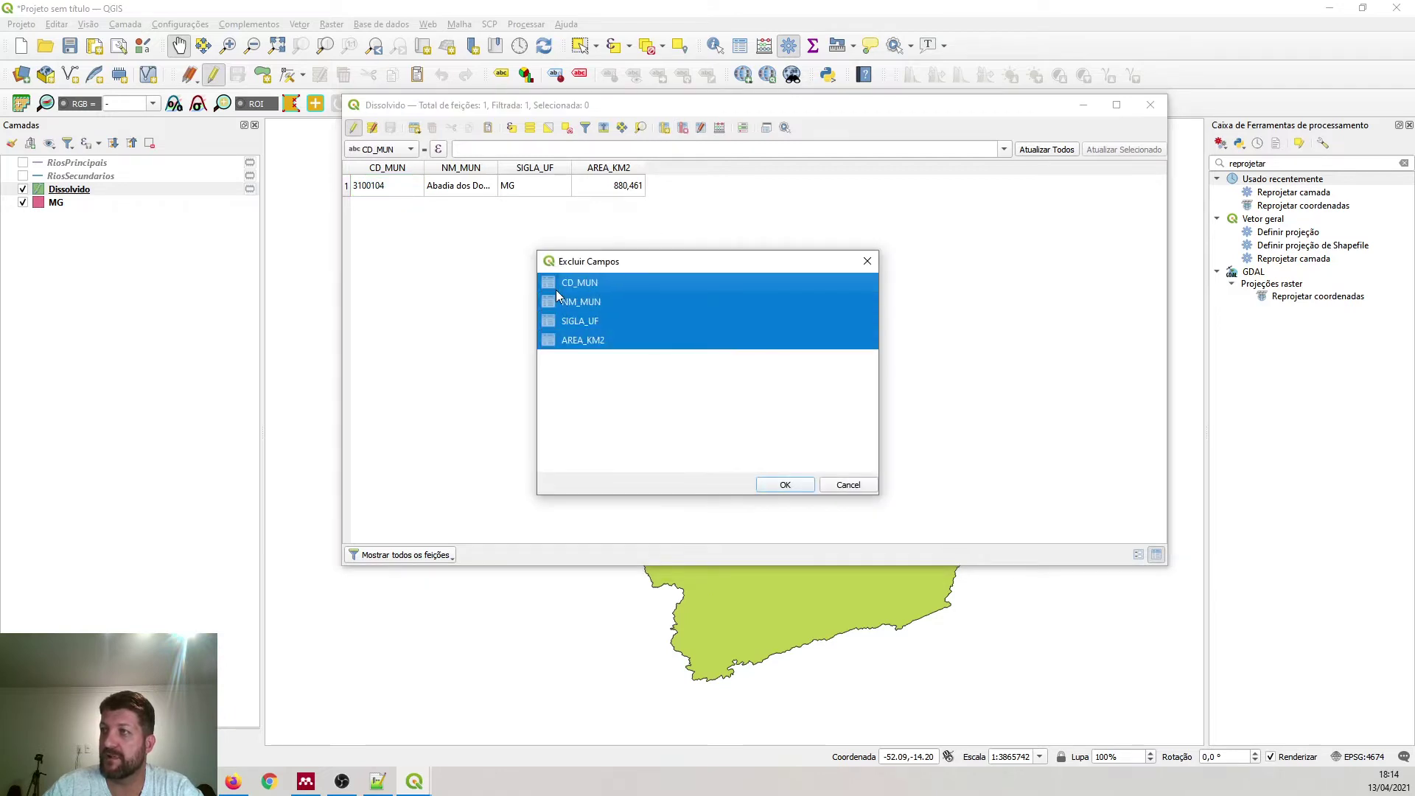
{"action": "left_click", "coordinate": [785, 485]}
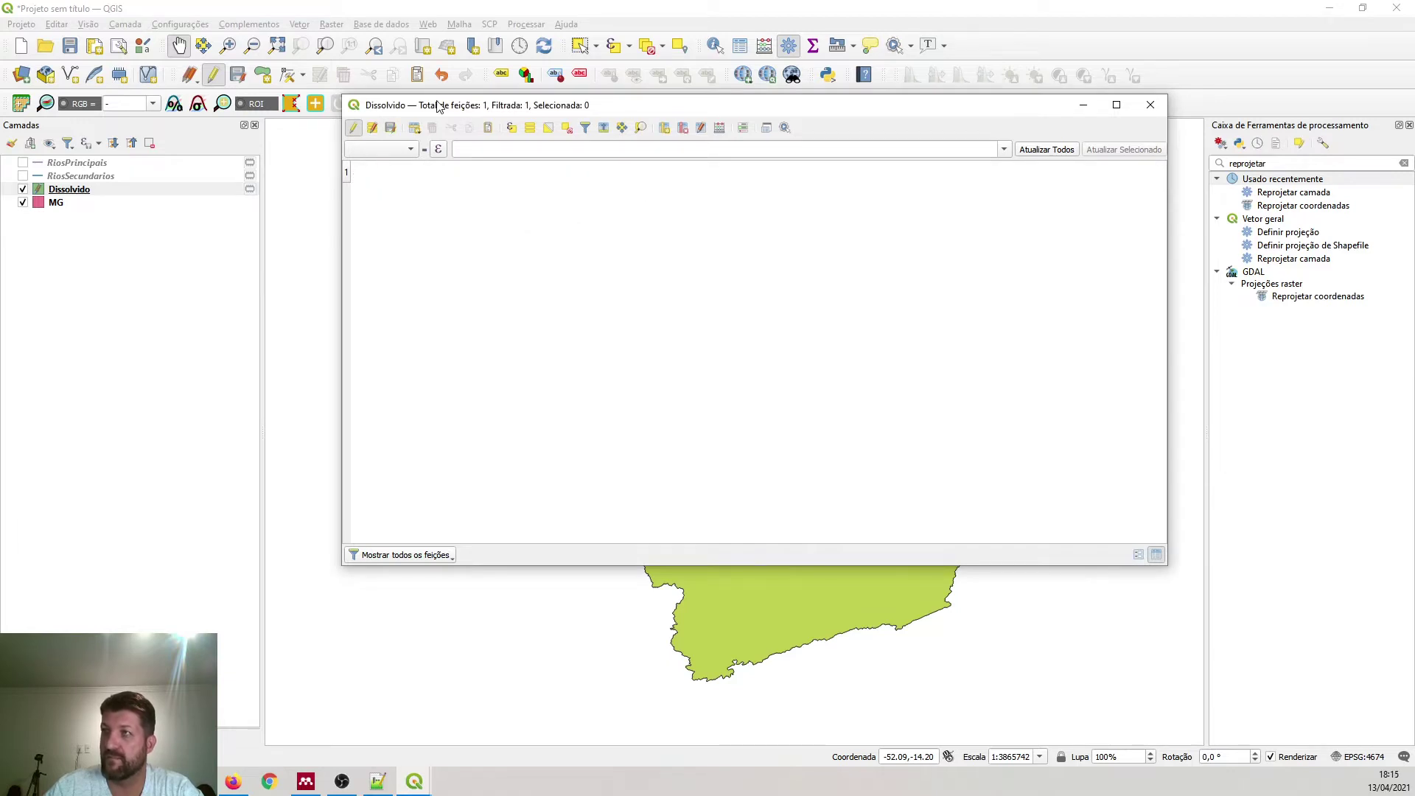
{"action": "left_click", "coordinate": [390, 127]}
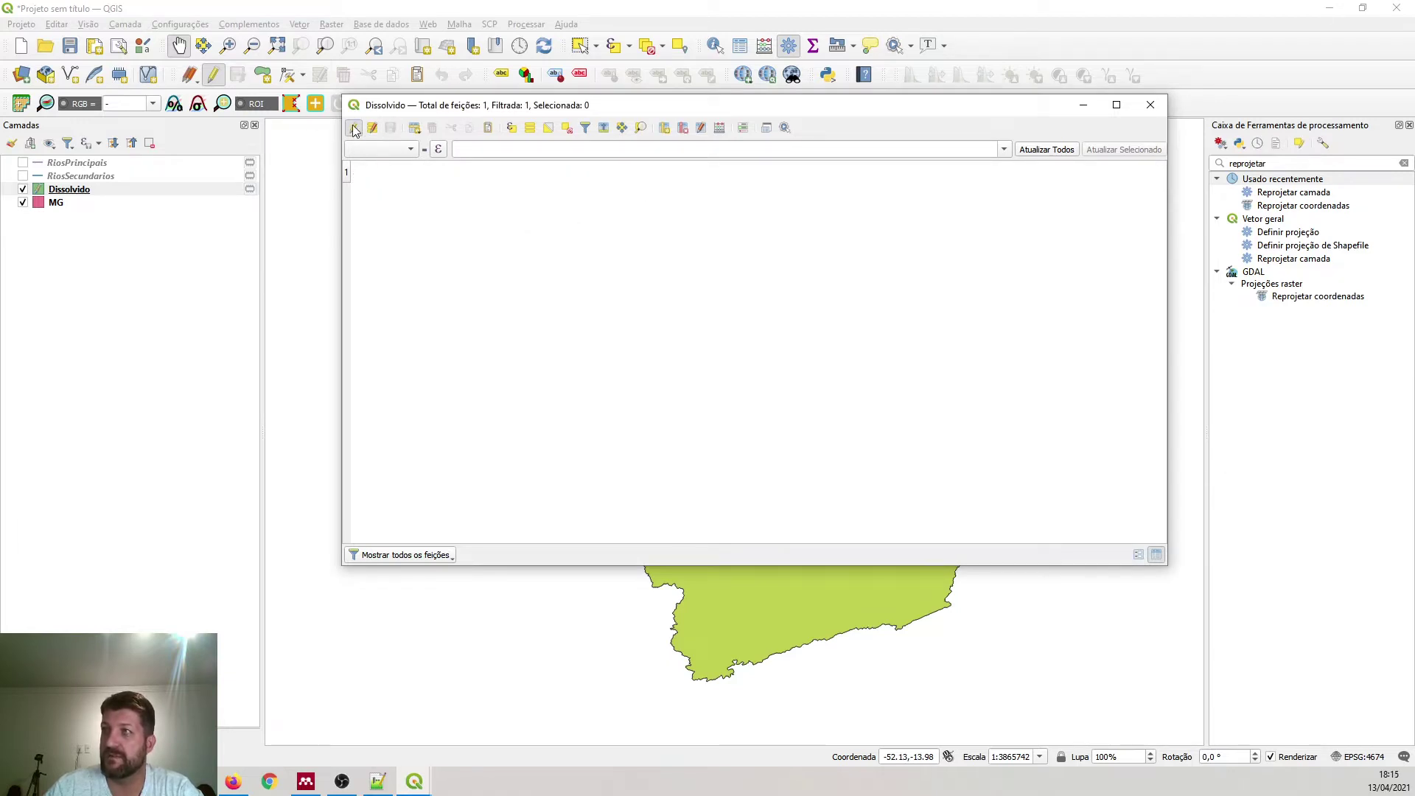
{"action": "left_click", "coordinate": [355, 129]}
{"action": "left_click", "coordinate": [1084, 105]}
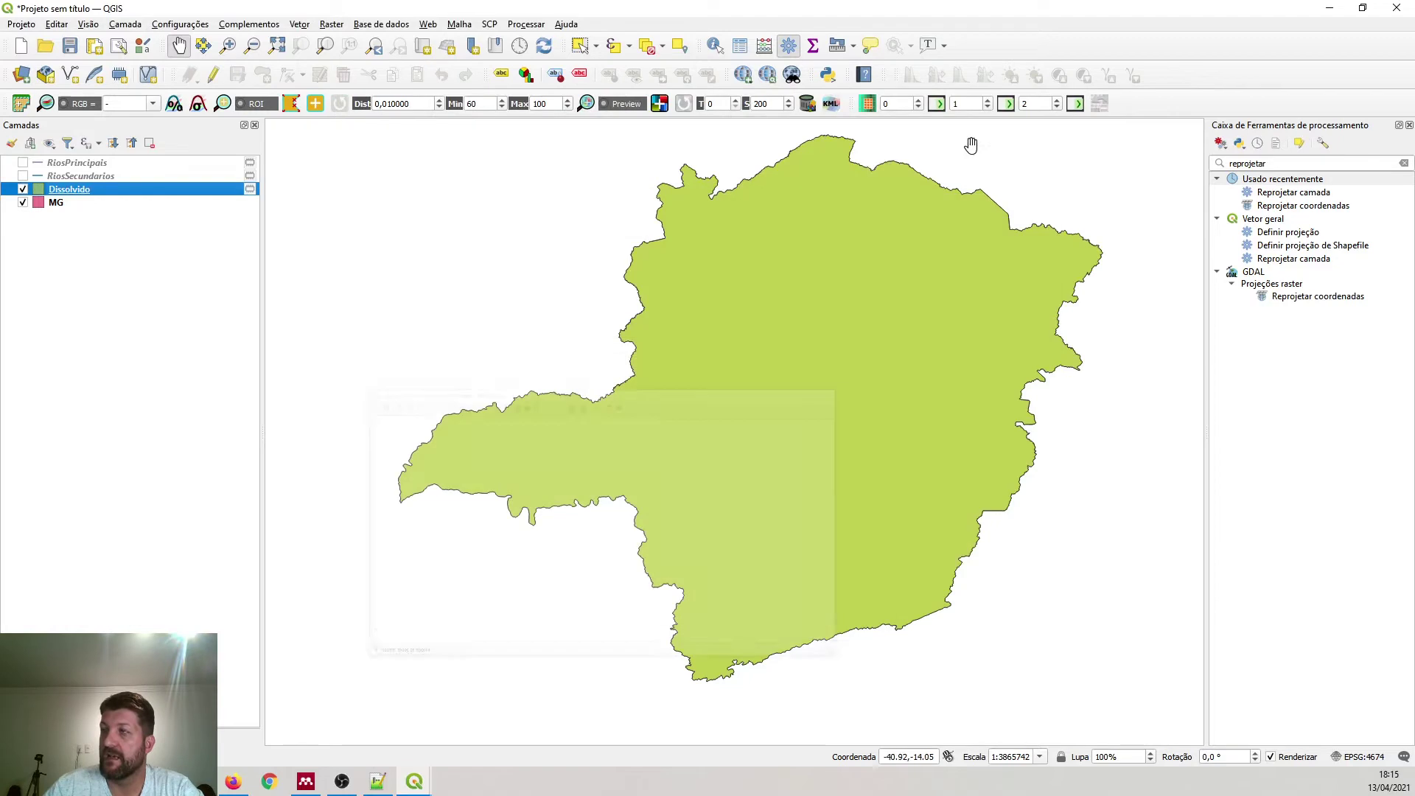
- Show the RiosSecundarios and RiosPrincipais layers again and make RiosPrincipais the active layer
{"action": "left_click", "coordinate": [22, 175]}
{"action": "left_click", "coordinate": [23, 162]}
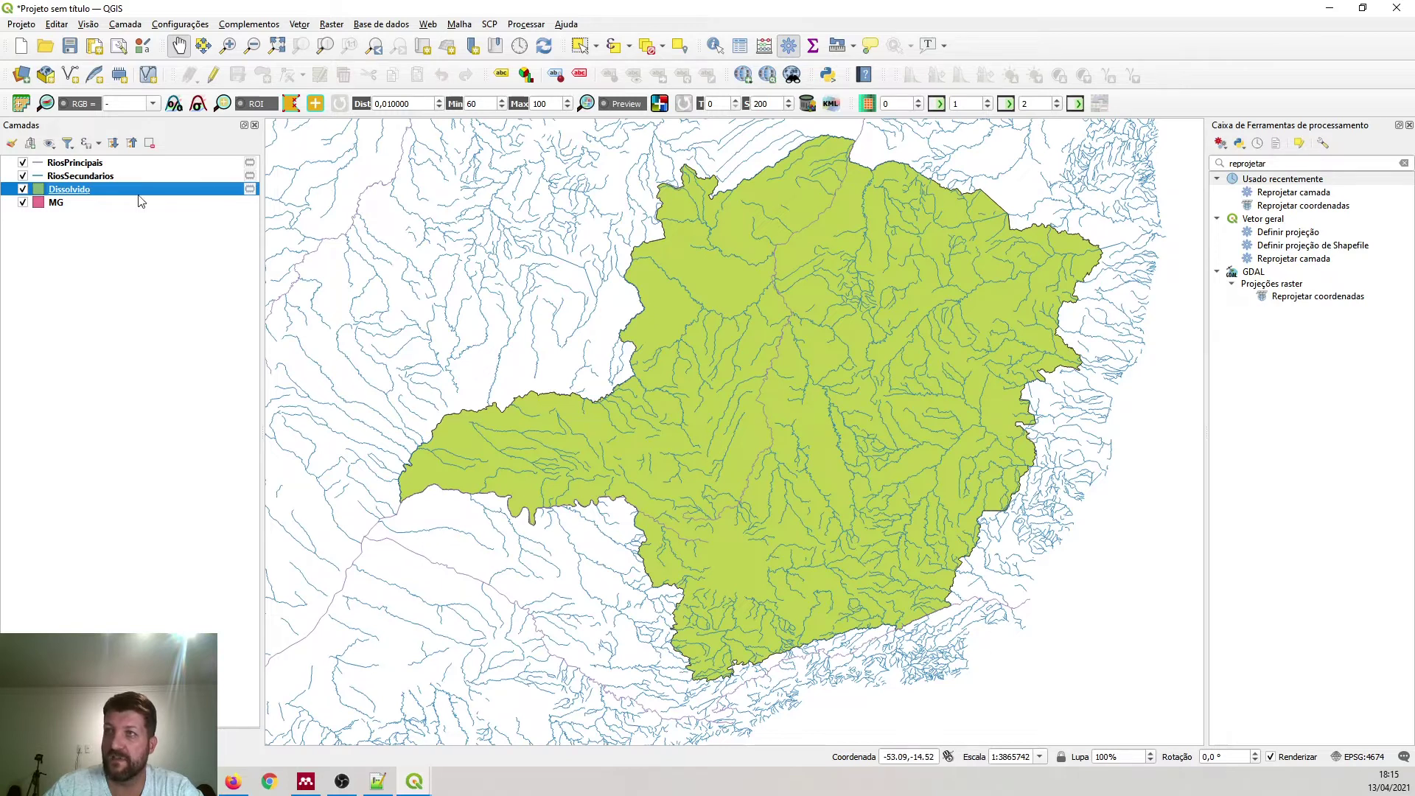
{"action": "left_click", "coordinate": [104, 180]}
{"action": "left_click", "coordinate": [109, 162]}
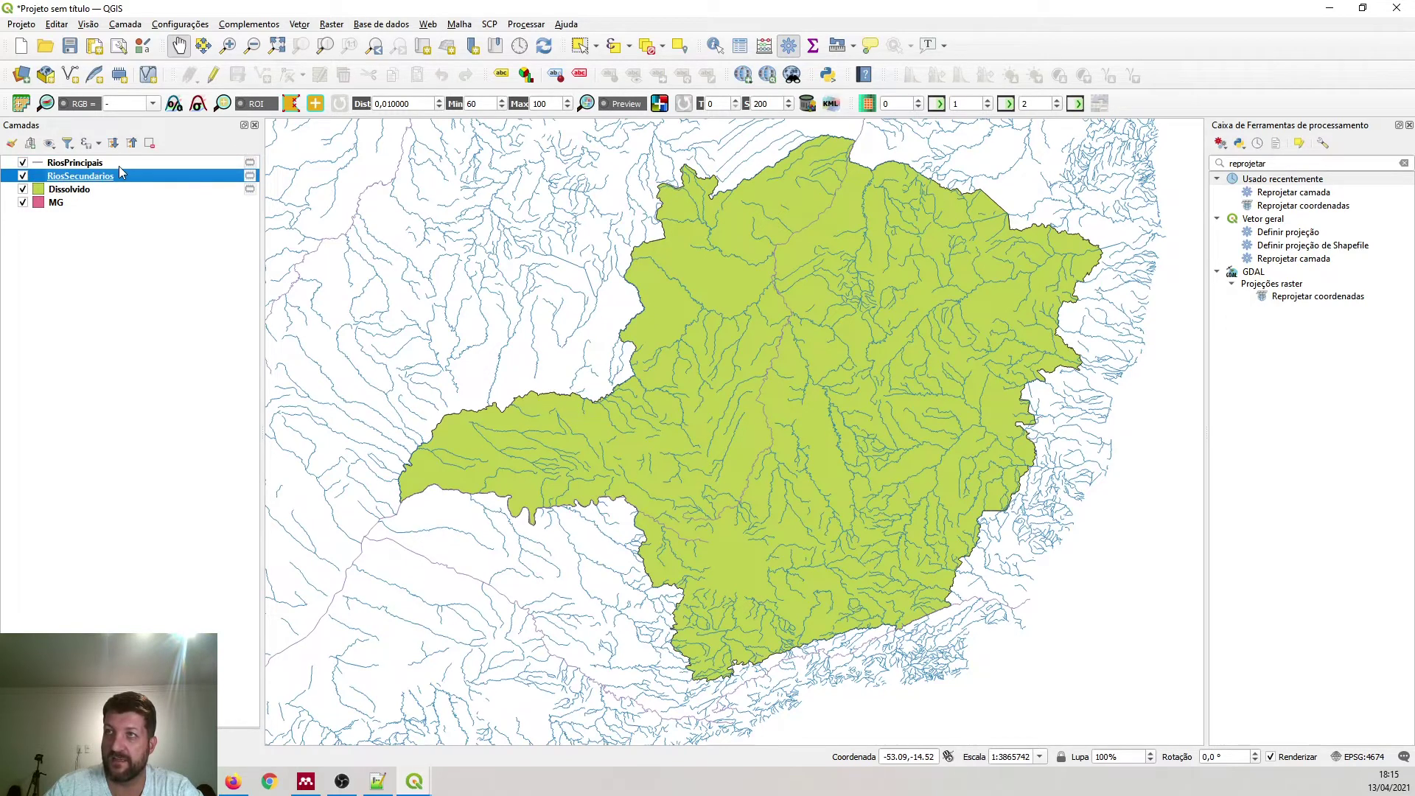
{"action": "left_click", "coordinate": [114, 179]}
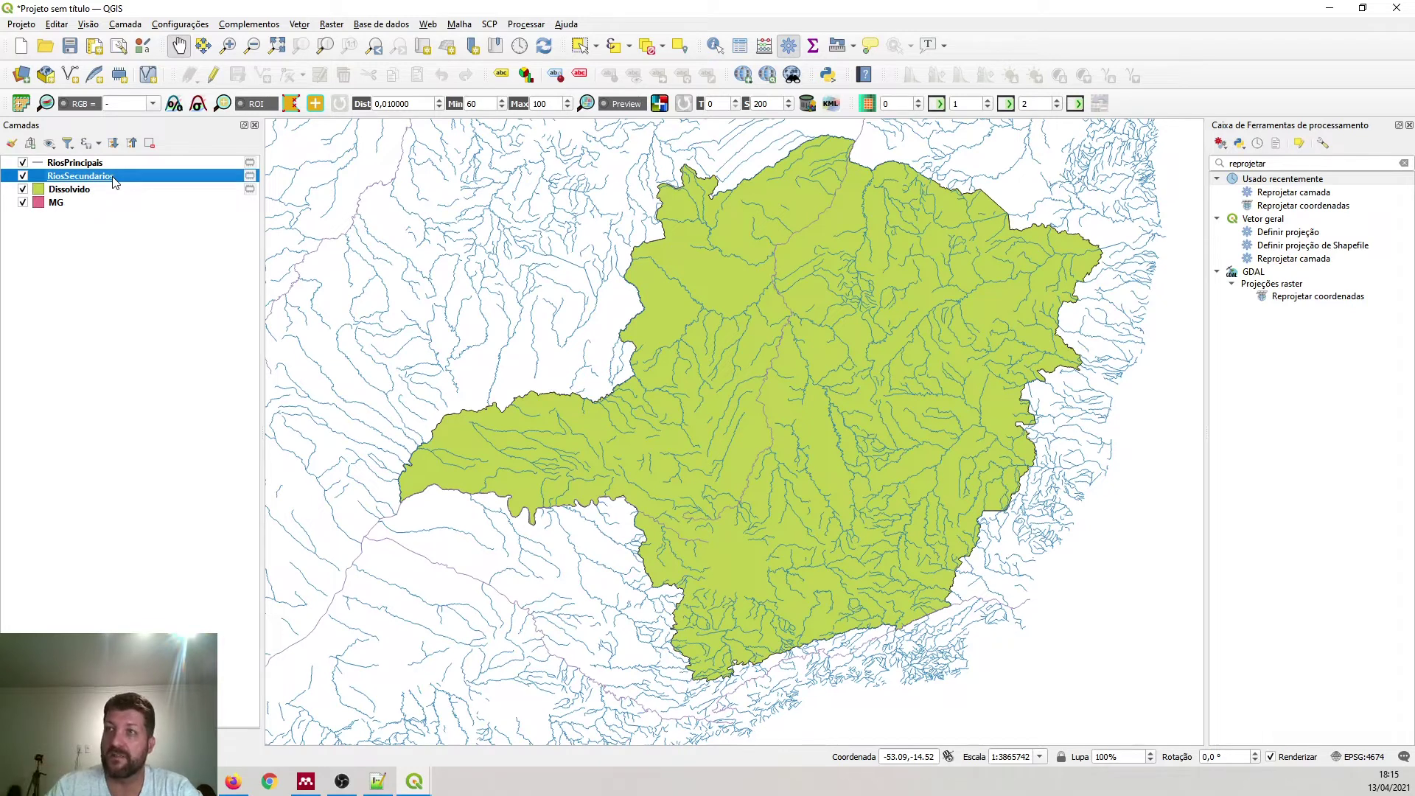
{"action": "left_click", "coordinate": [107, 165]}
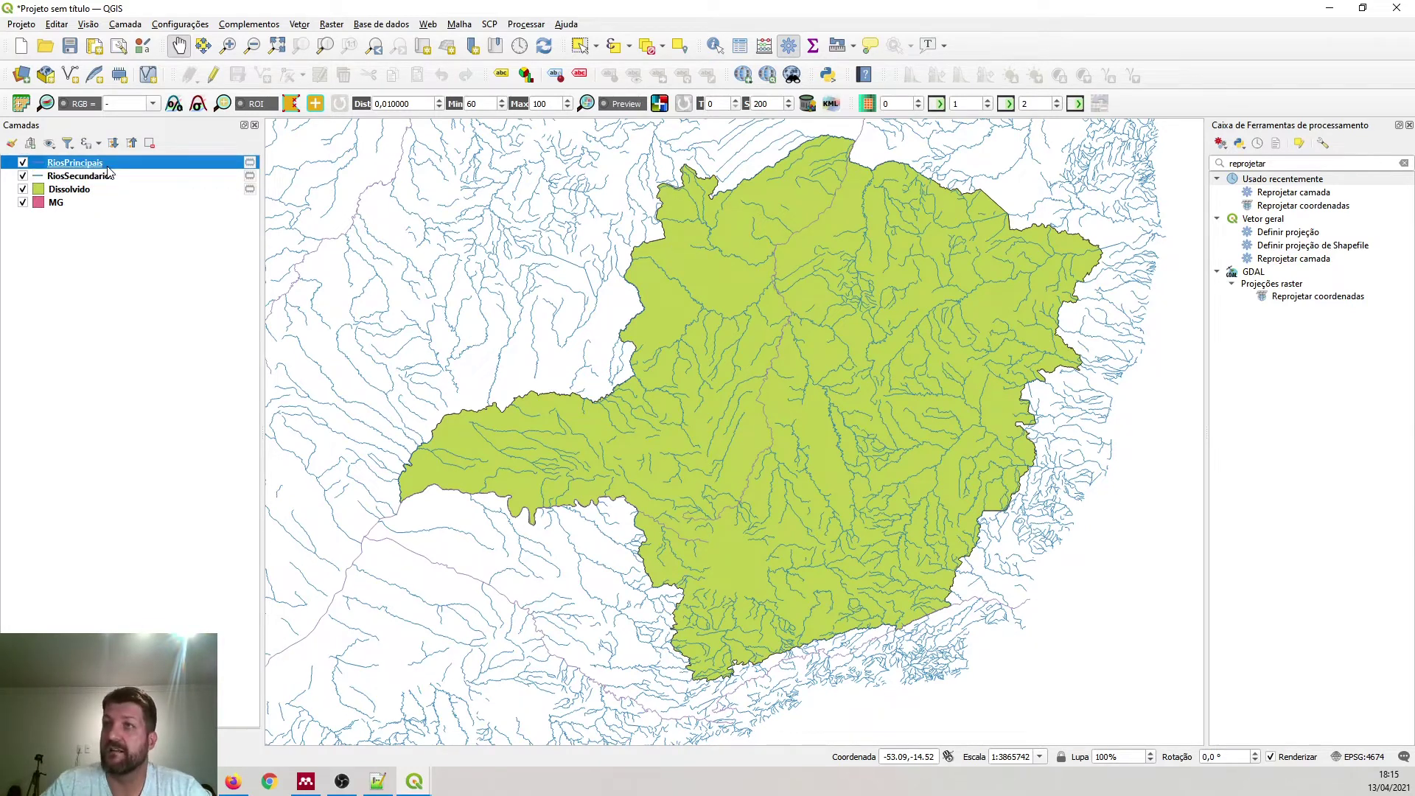
- Open the RiosPrincipais attribute table and enlarge its window to view all the fields and records
{"action": "right_click", "coordinate": [107, 171]}
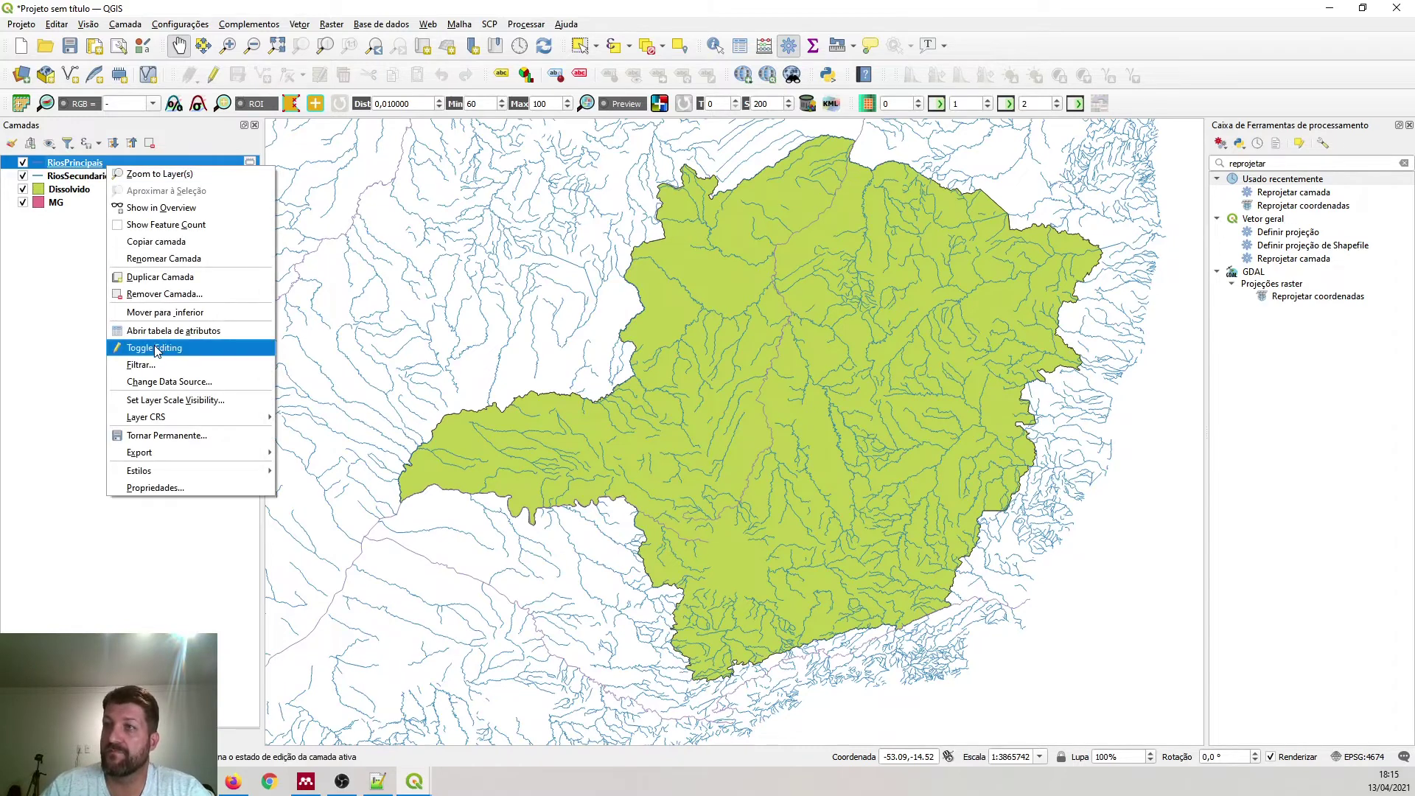
{"action": "left_click", "coordinate": [174, 329]}
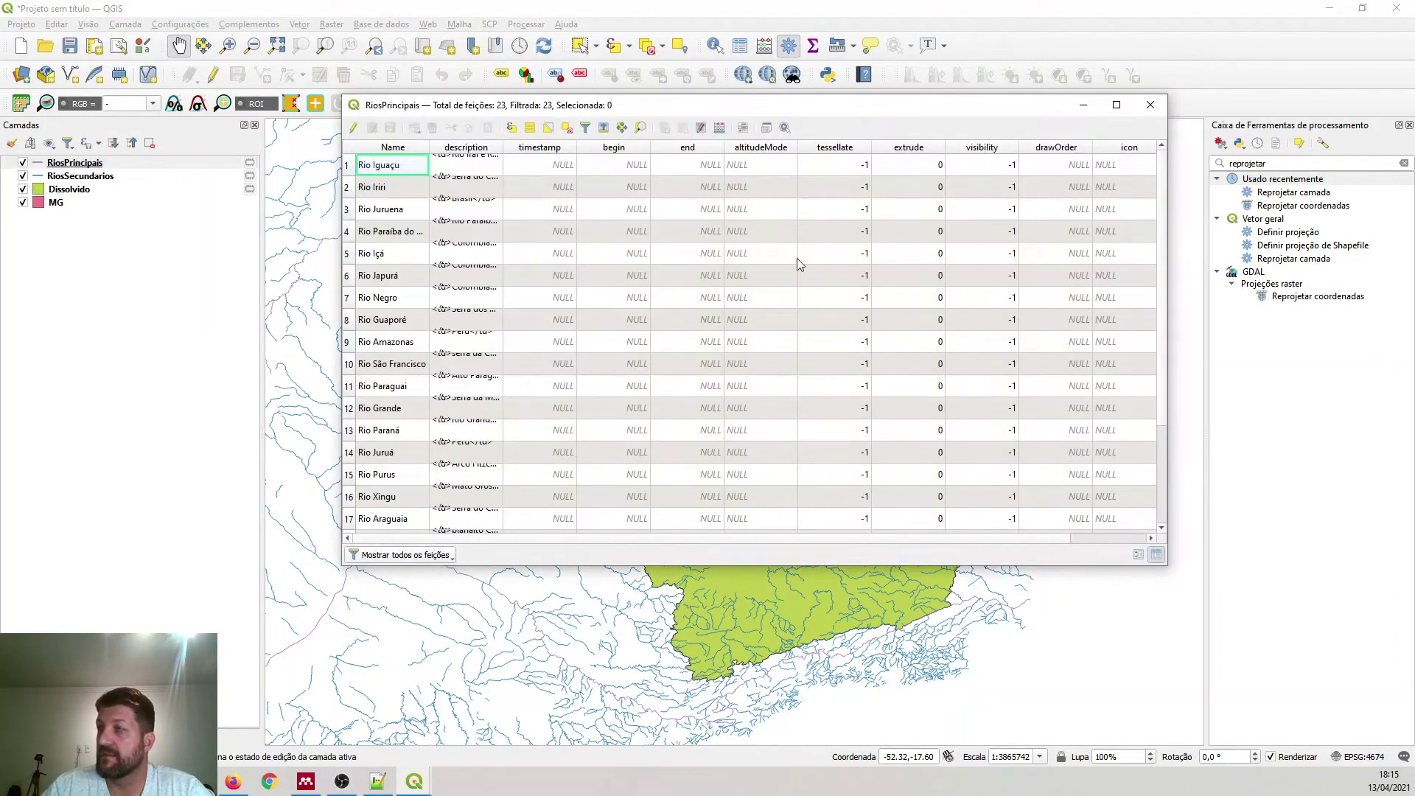
{"action": "left_click_drag", "start_coordinate": [471, 106], "coordinate": [319, 91]}
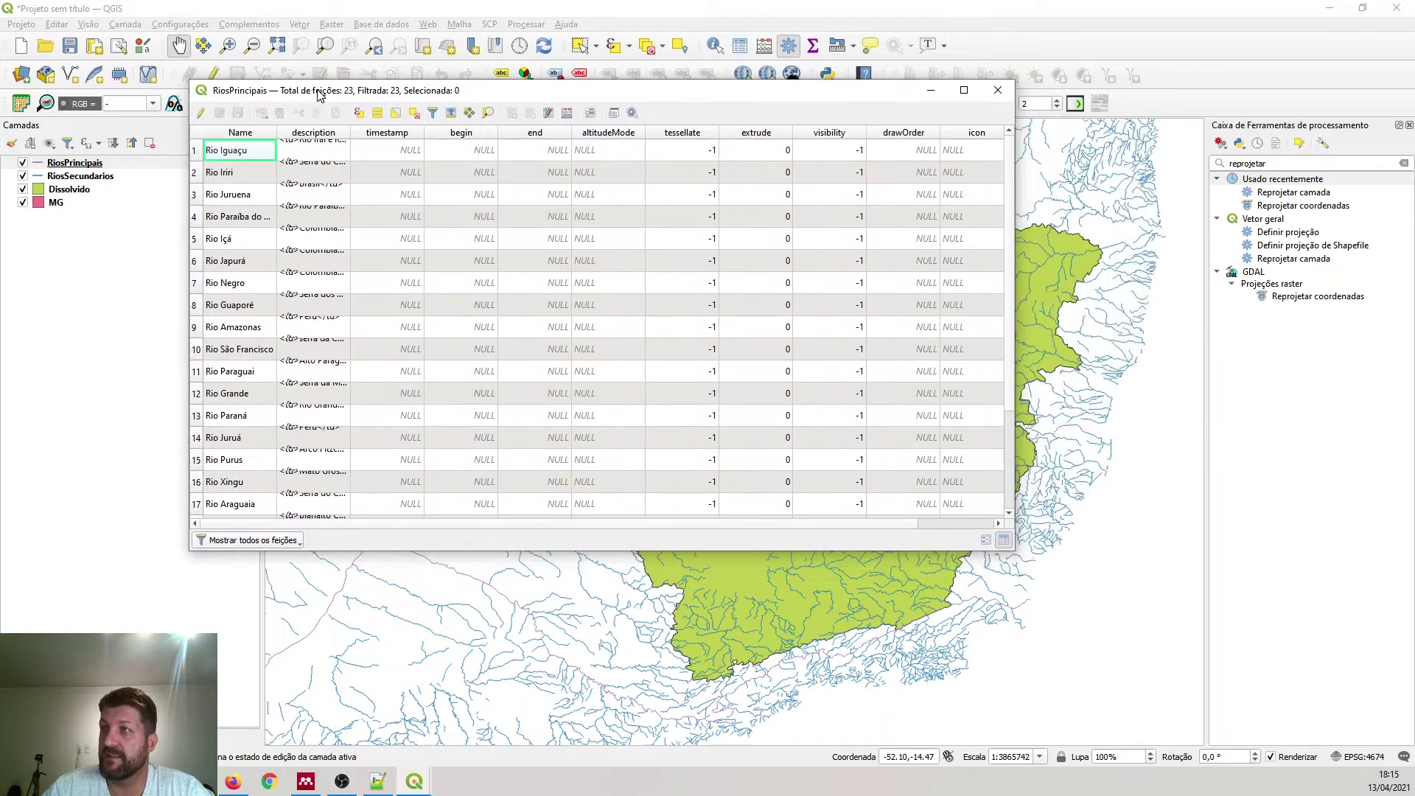
{"action": "left_click_drag", "start_coordinate": [1015, 553], "coordinate": [1262, 710]}
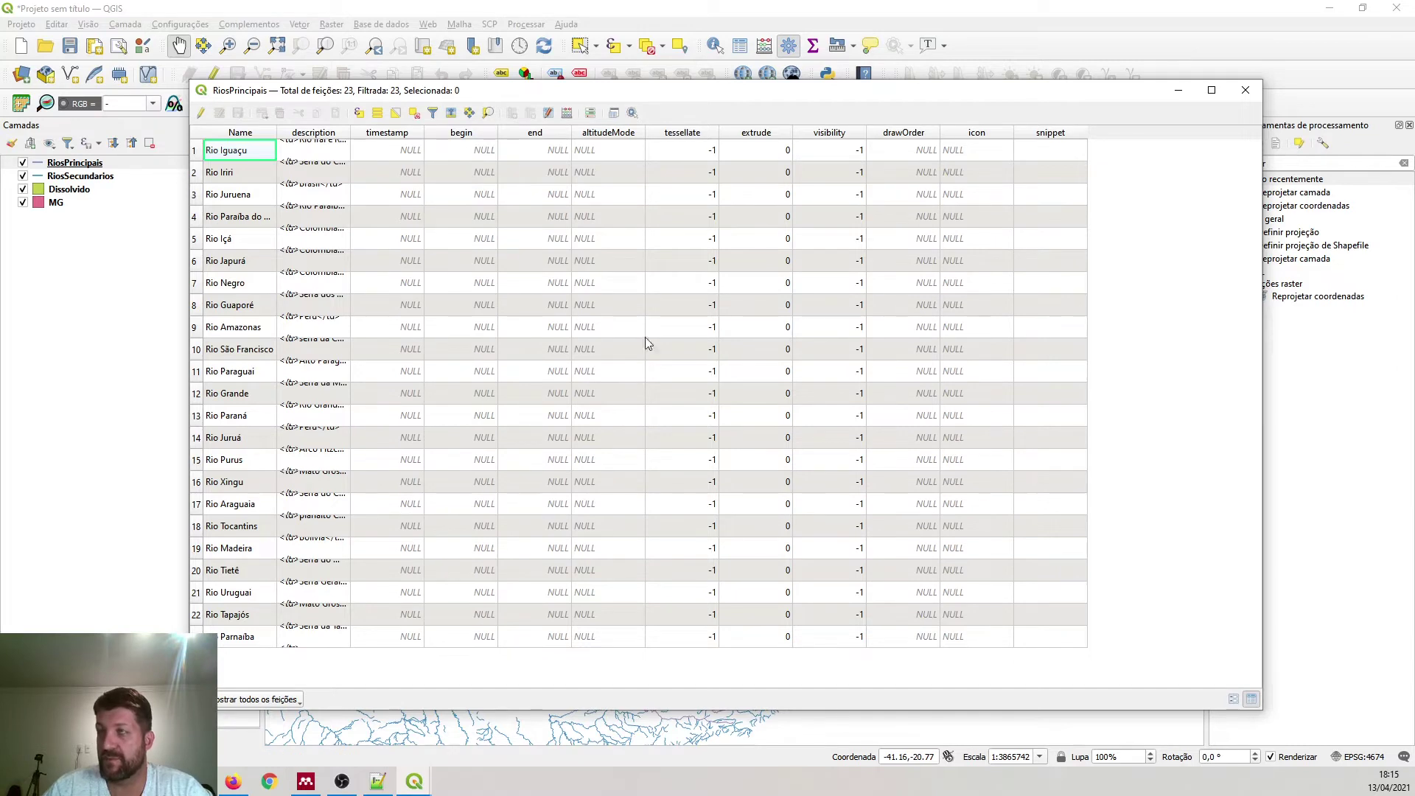
- Start editing RiosPrincipais, delete every field except Name, and widen the Name column to fit the river names
{"action": "left_click", "coordinate": [200, 114]}
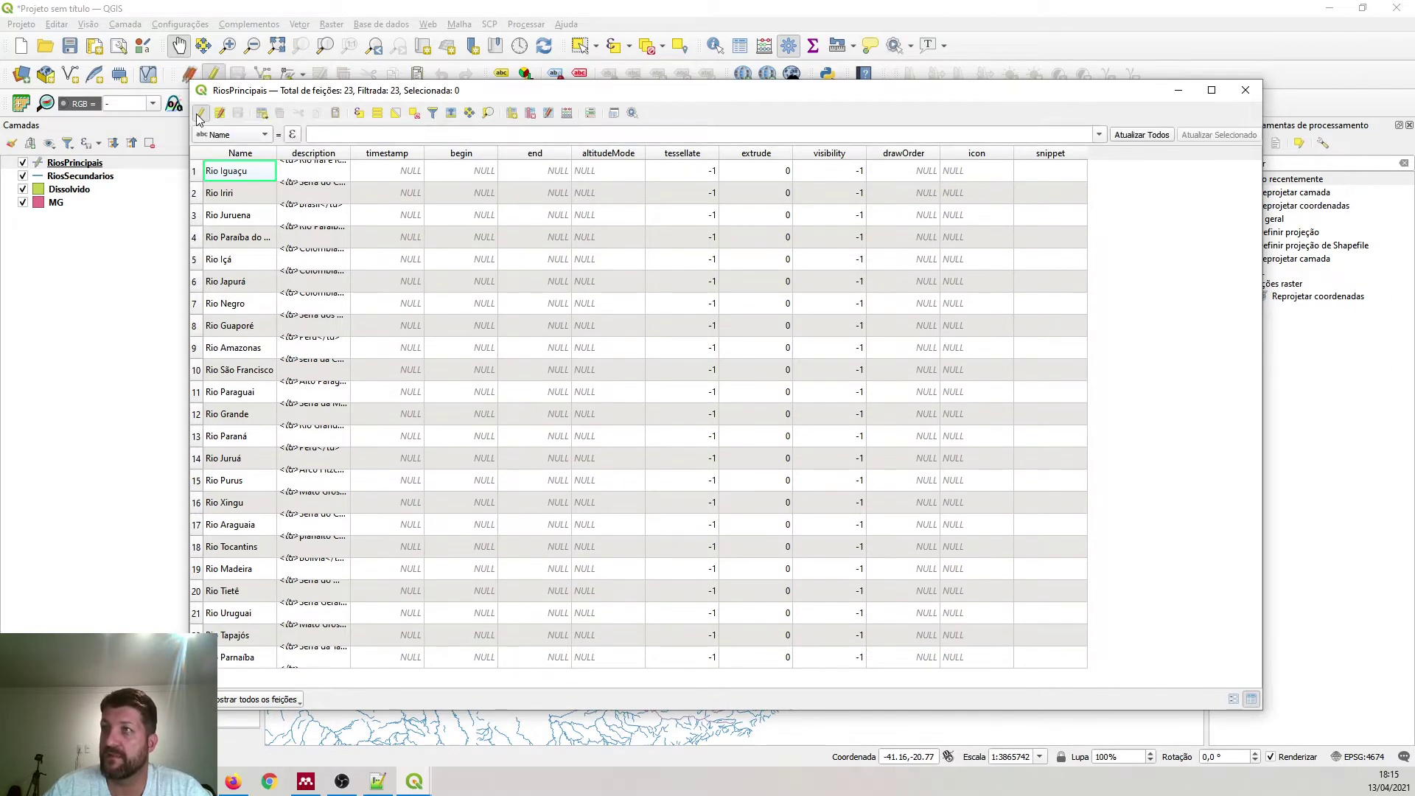
{"action": "left_click", "coordinate": [532, 114]}
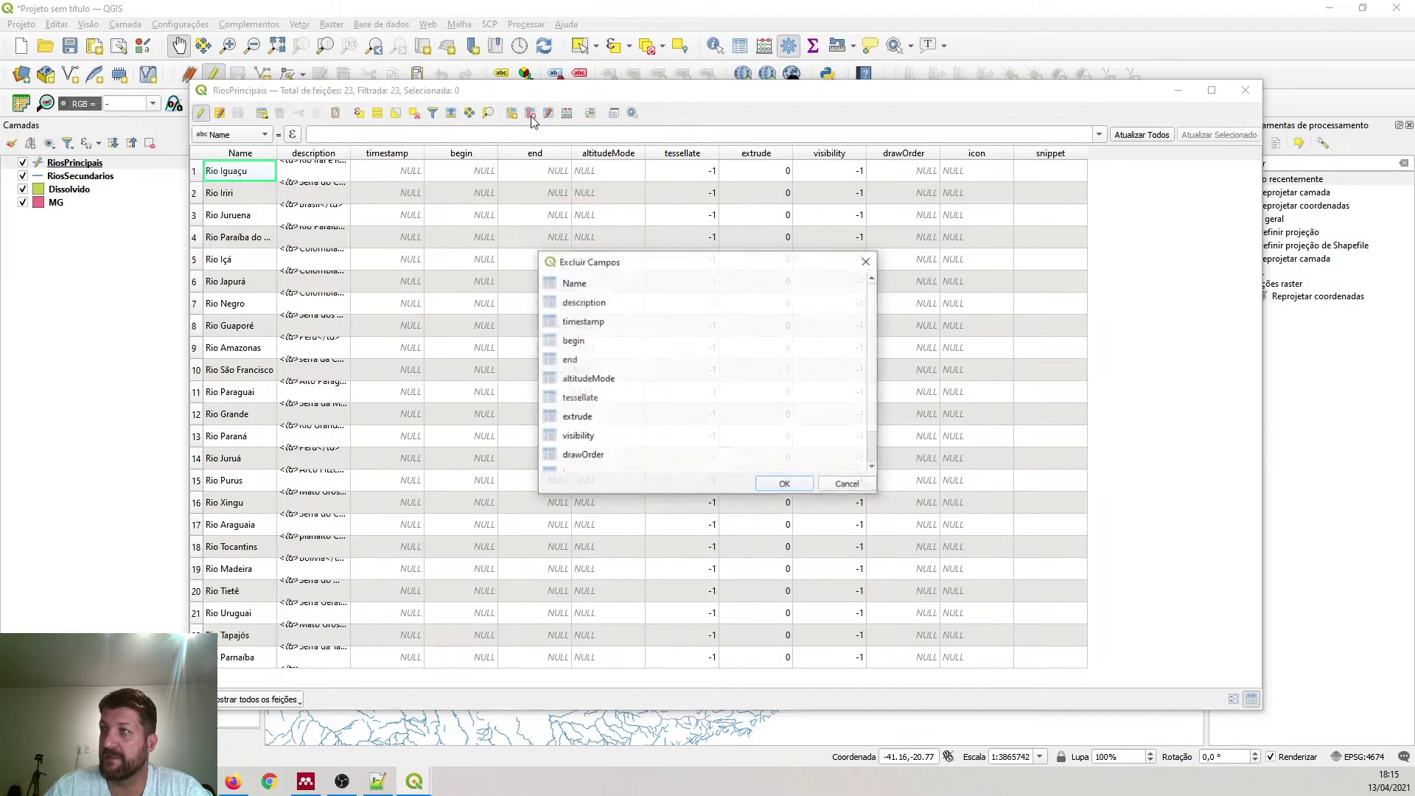
{"action": "left_click", "coordinate": [579, 308]}
{"action": "scroll", "coordinate": [575, 404], "scroll_direction": "down", "scroll_amount": 1}
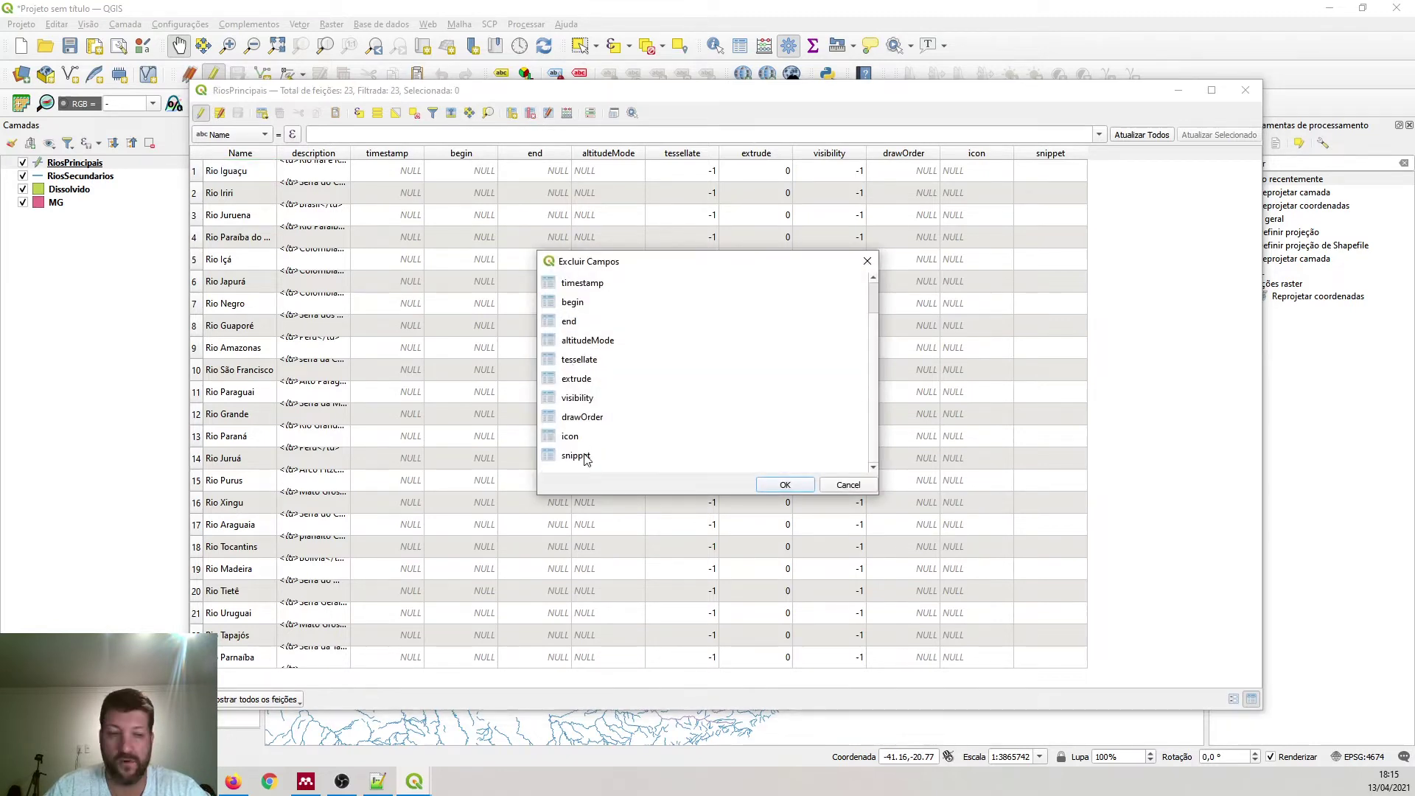
{"action": "left_click", "coordinate": [586, 457], "text": "ctrl"}
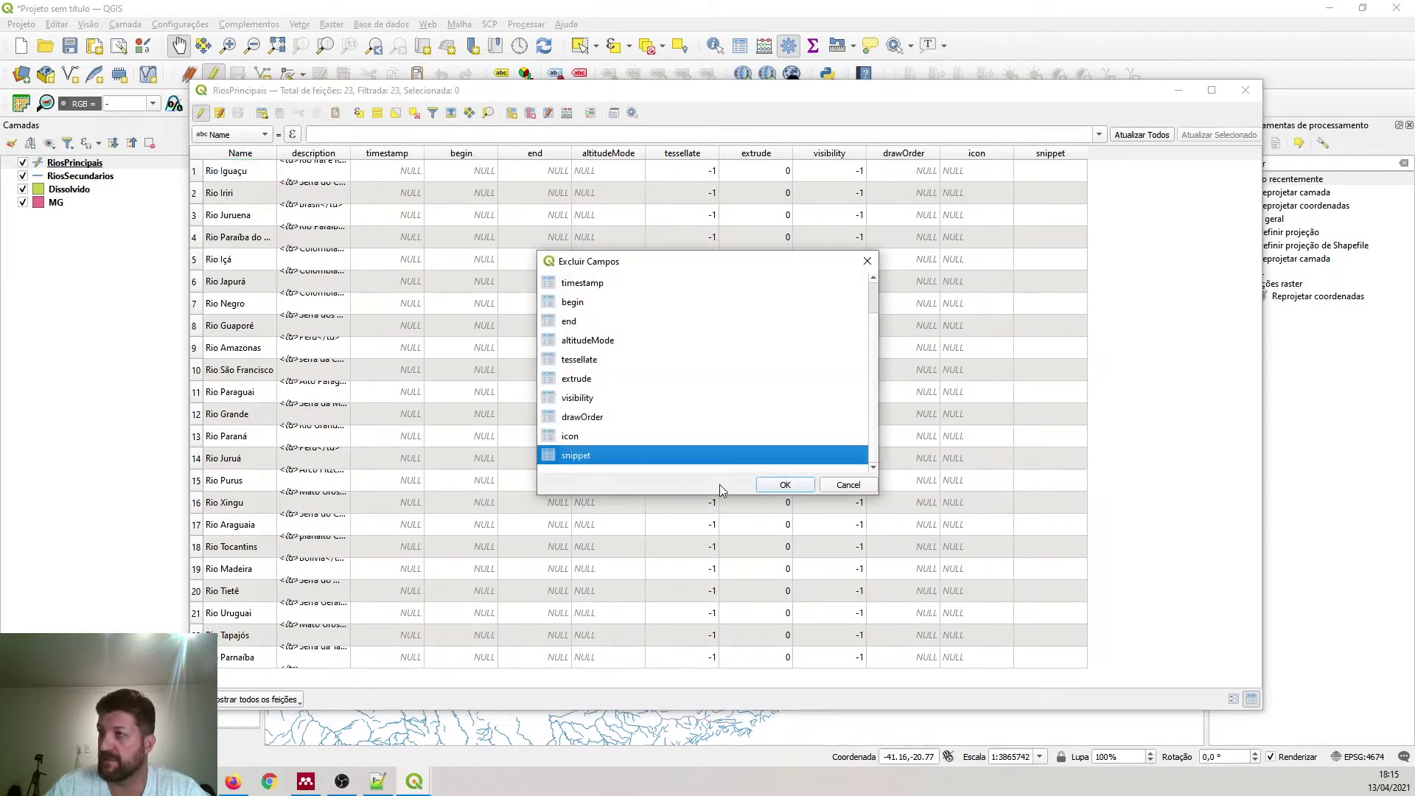
{"action": "left_click", "coordinate": [572, 287], "text": "ctrl"}
{"action": "left_click", "coordinate": [573, 302], "text": "ctrl"}
{"action": "left_click", "coordinate": [569, 322], "text": "ctrl"}
{"action": "left_click", "coordinate": [575, 341], "text": "ctrl"}
{"action": "left_click", "coordinate": [578, 360], "text": "ctrl"}
{"action": "left_click", "coordinate": [578, 398], "text": "ctrl"}
{"action": "left_click", "coordinate": [577, 417], "text": "ctrl"}
{"action": "left_click", "coordinate": [584, 380], "text": "ctrl"}
{"action": "left_click", "coordinate": [579, 436], "text": "ctrl"}
{"action": "scroll", "coordinate": [584, 429], "scroll_direction": "up", "scroll_amount": 1}
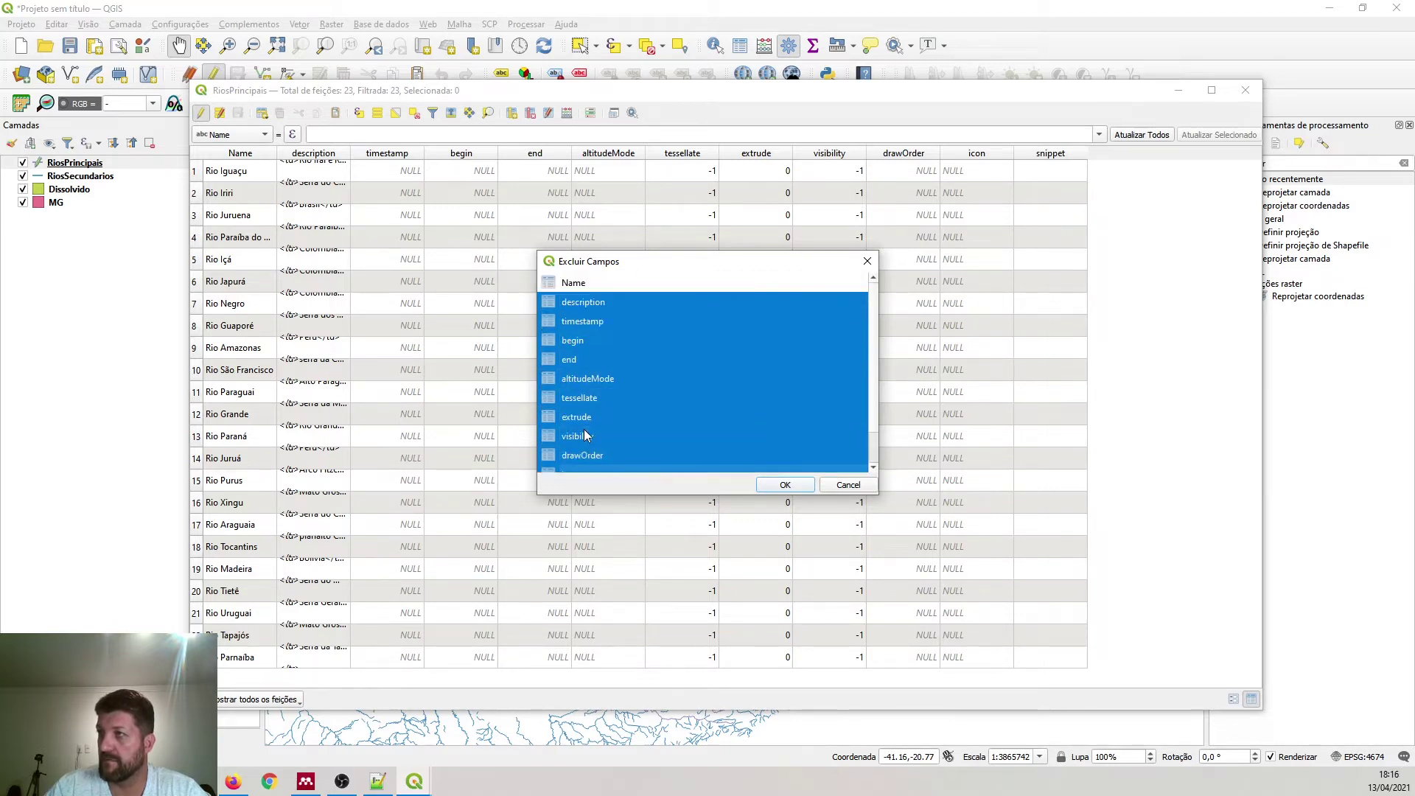
{"action": "left_click", "coordinate": [783, 487]}
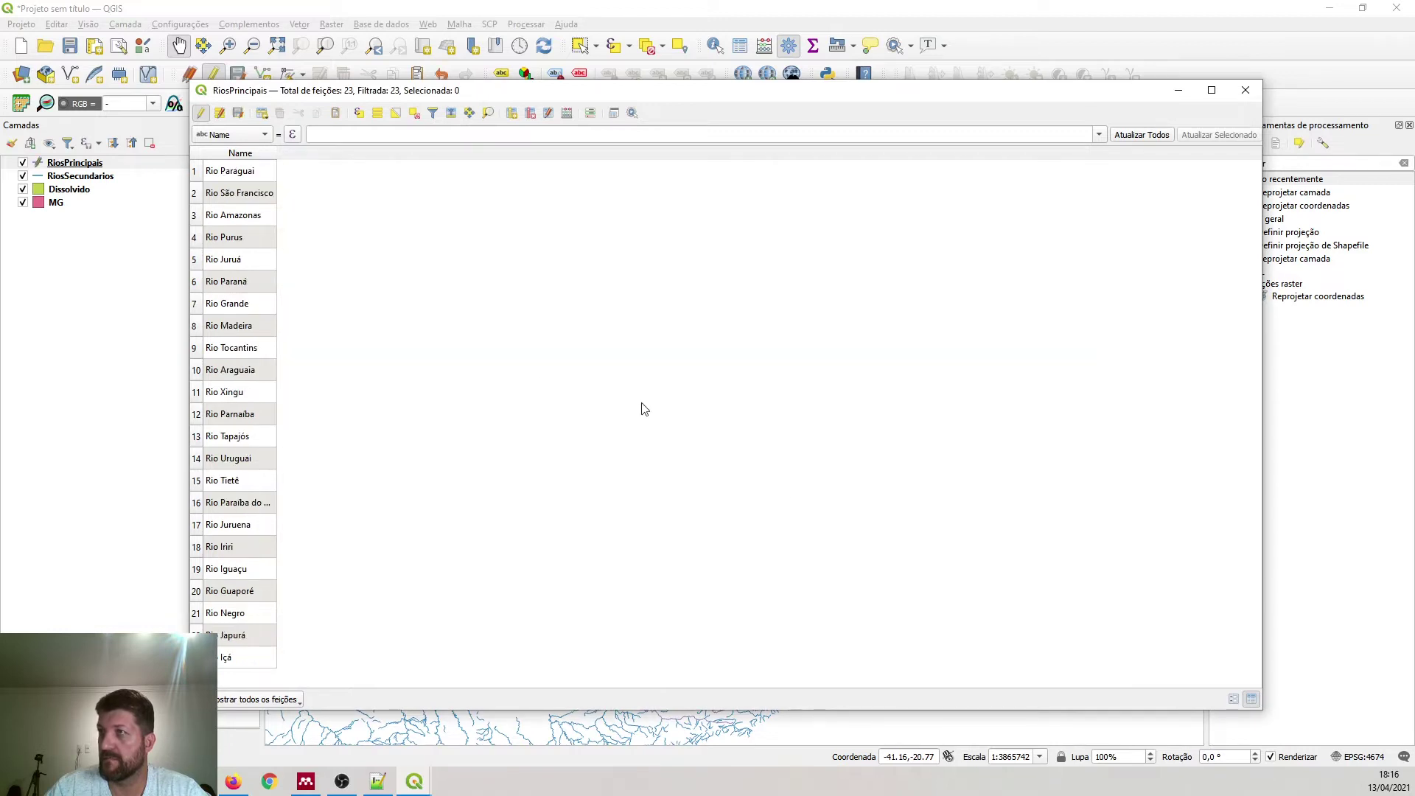
{"action": "left_click_drag", "start_coordinate": [276, 153], "coordinate": [332, 156]}
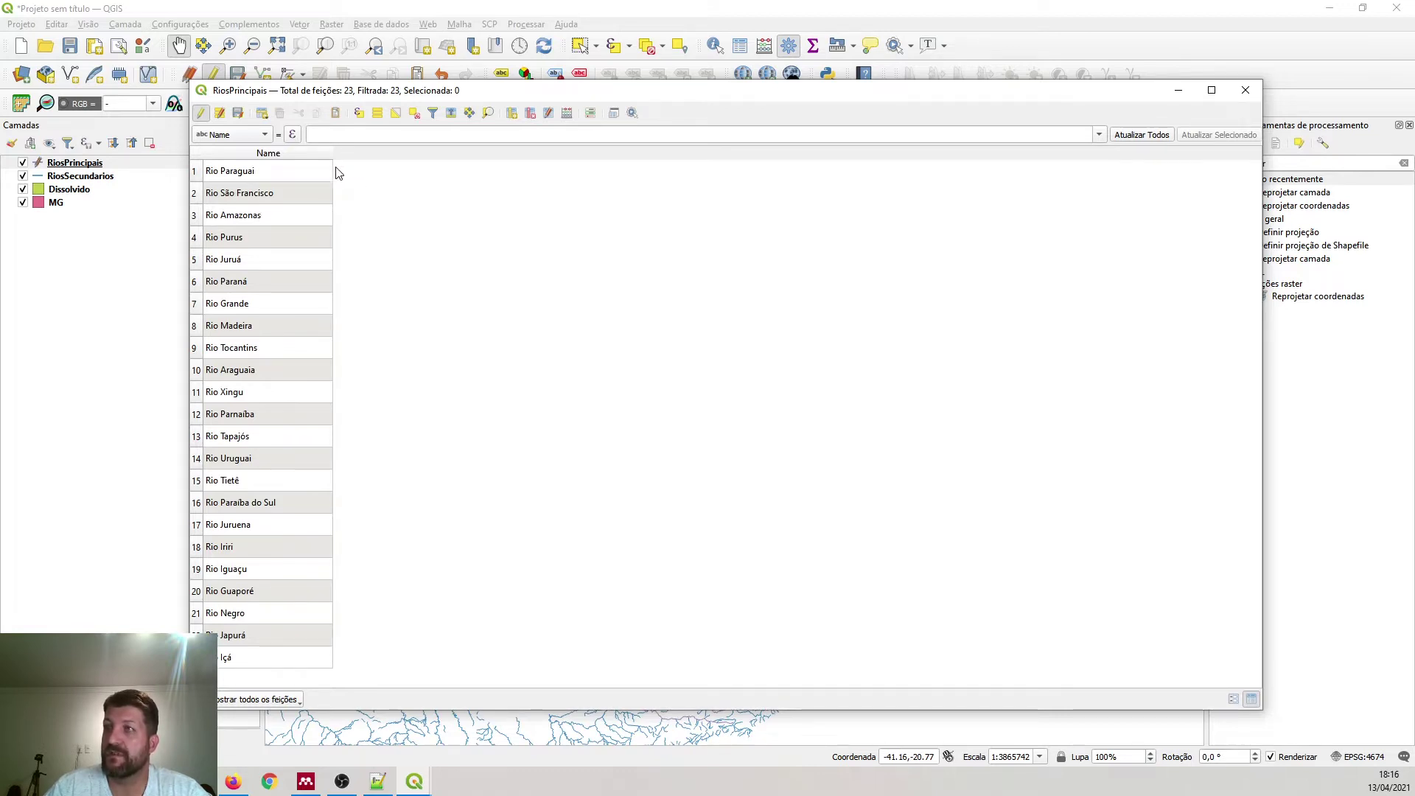
{"action": "left_click_drag", "start_coordinate": [332, 153], "coordinate": [305, 154]}
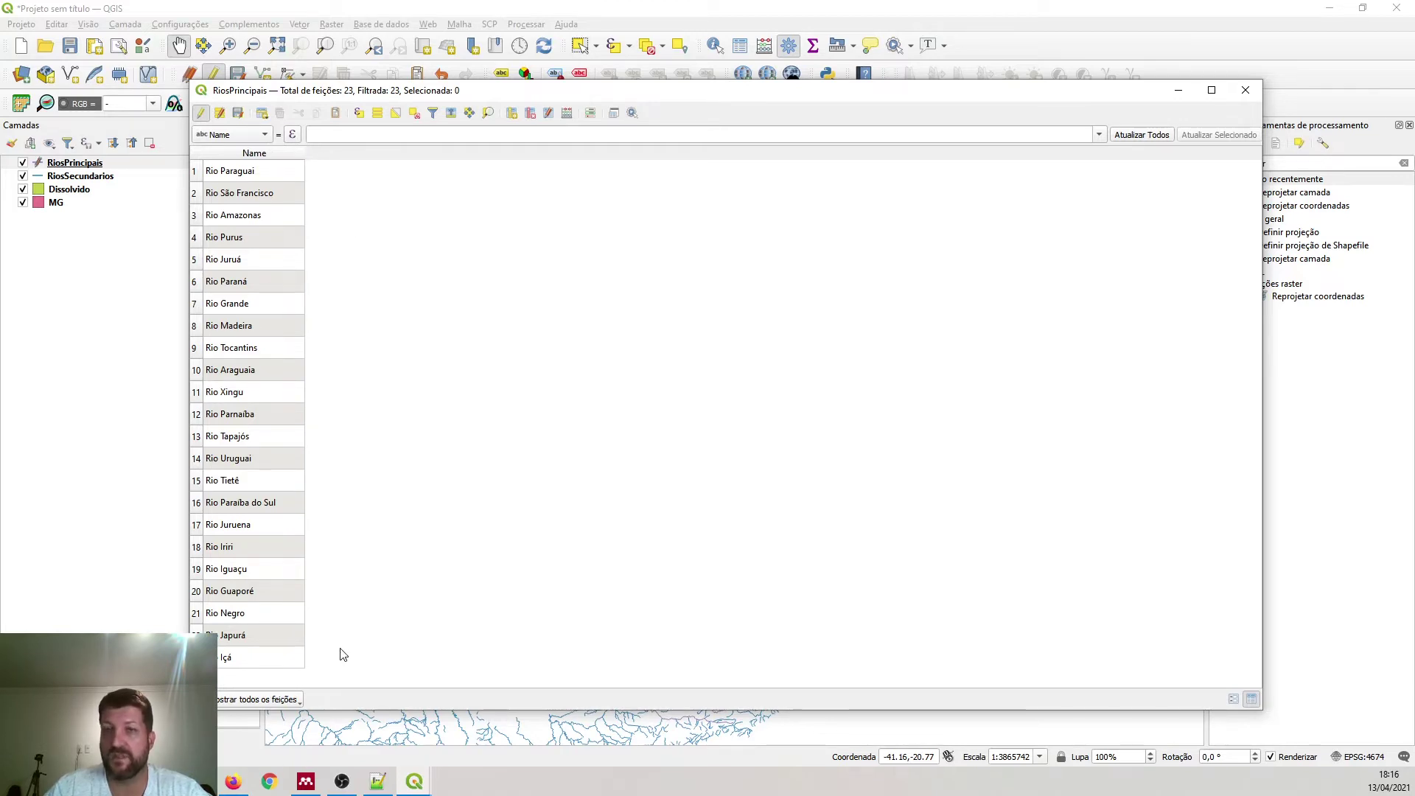
- Add a text field named Classe with length 30 to RiosPrincipais, filled with the expression 'Rio Principal'
{"action": "left_click", "coordinate": [566, 116]}
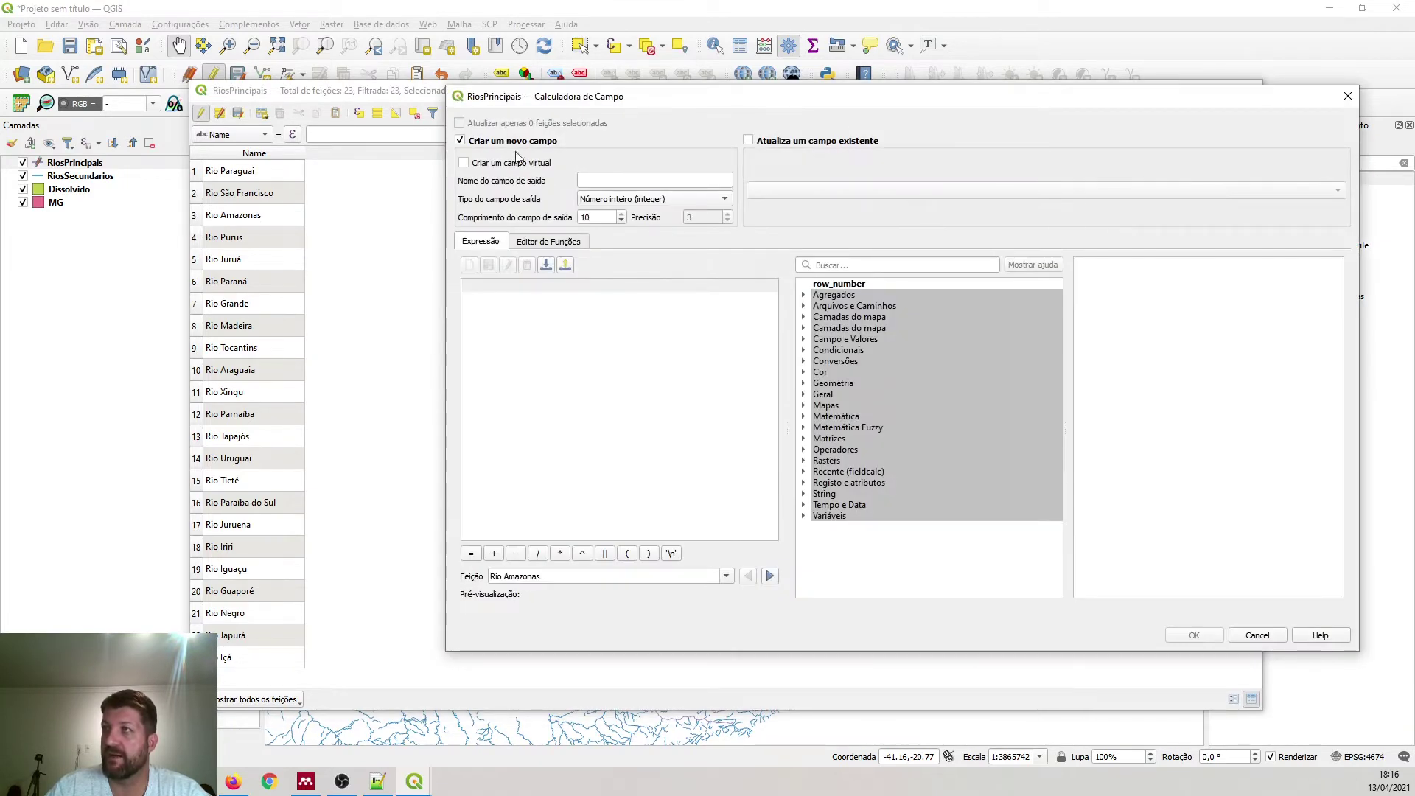
{"action": "left_click", "coordinate": [650, 195]}
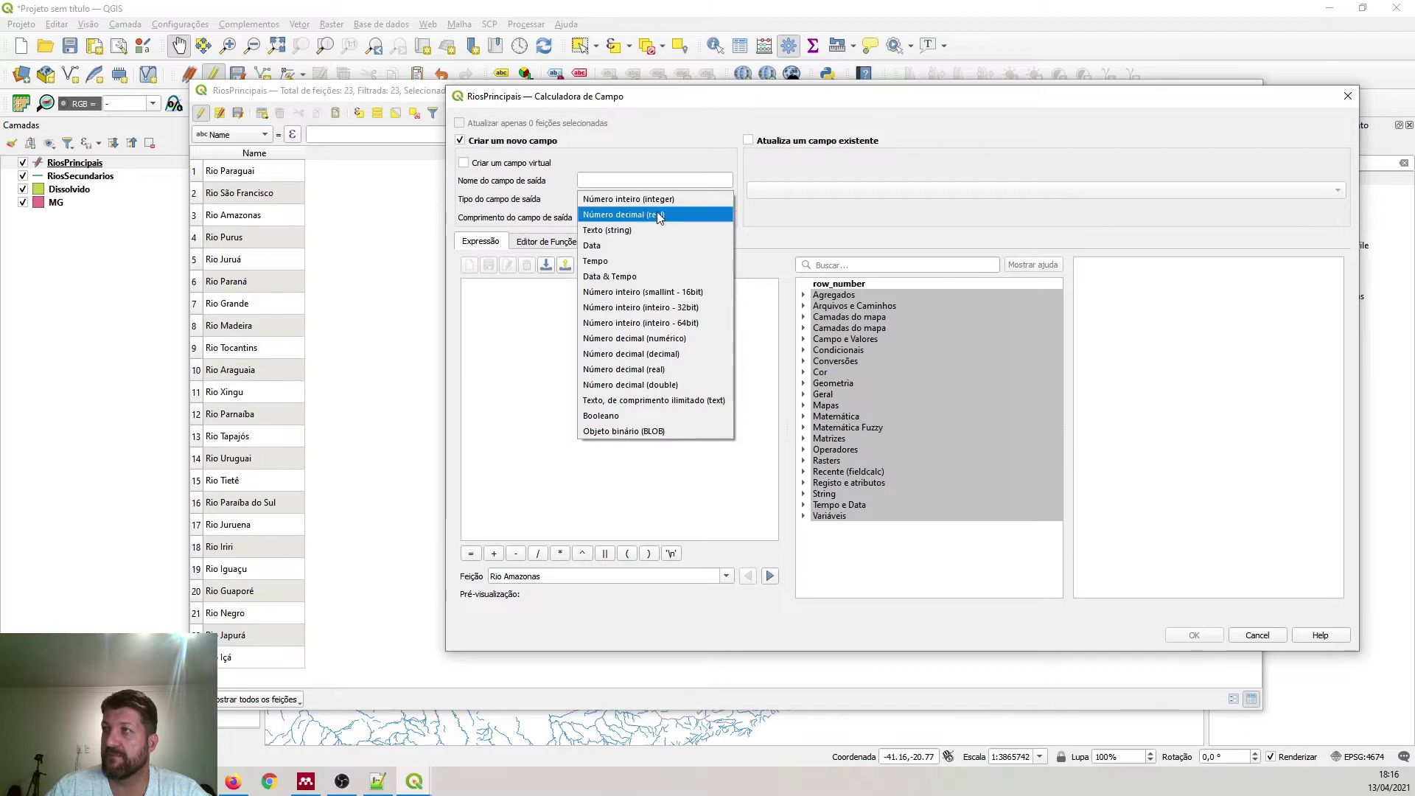
{"action": "left_click", "coordinate": [653, 227]}
{"action": "left_click_drag", "start_coordinate": [592, 219], "coordinate": [568, 215]}
{"action": "type", "text": "30"}
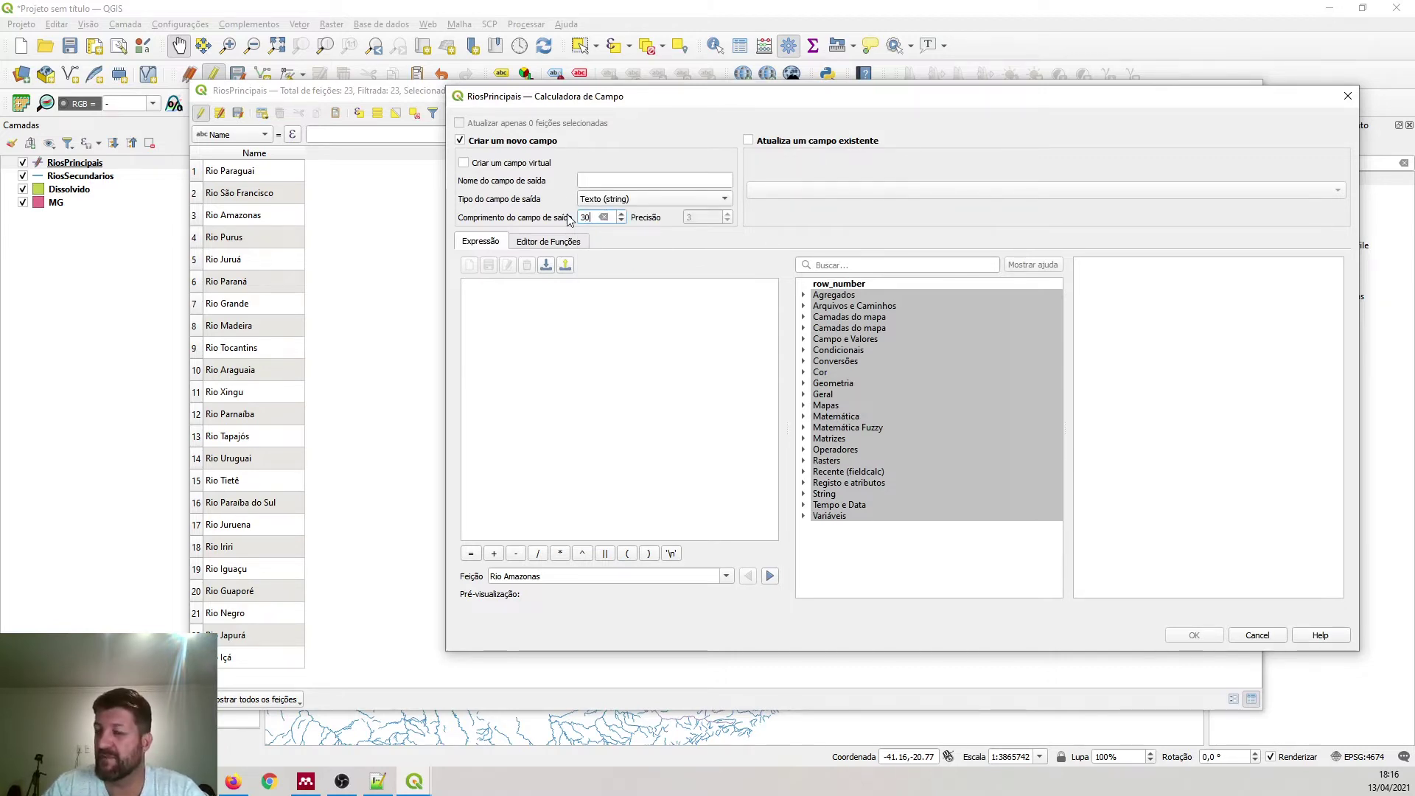
{"action": "left_click", "coordinate": [635, 182]}
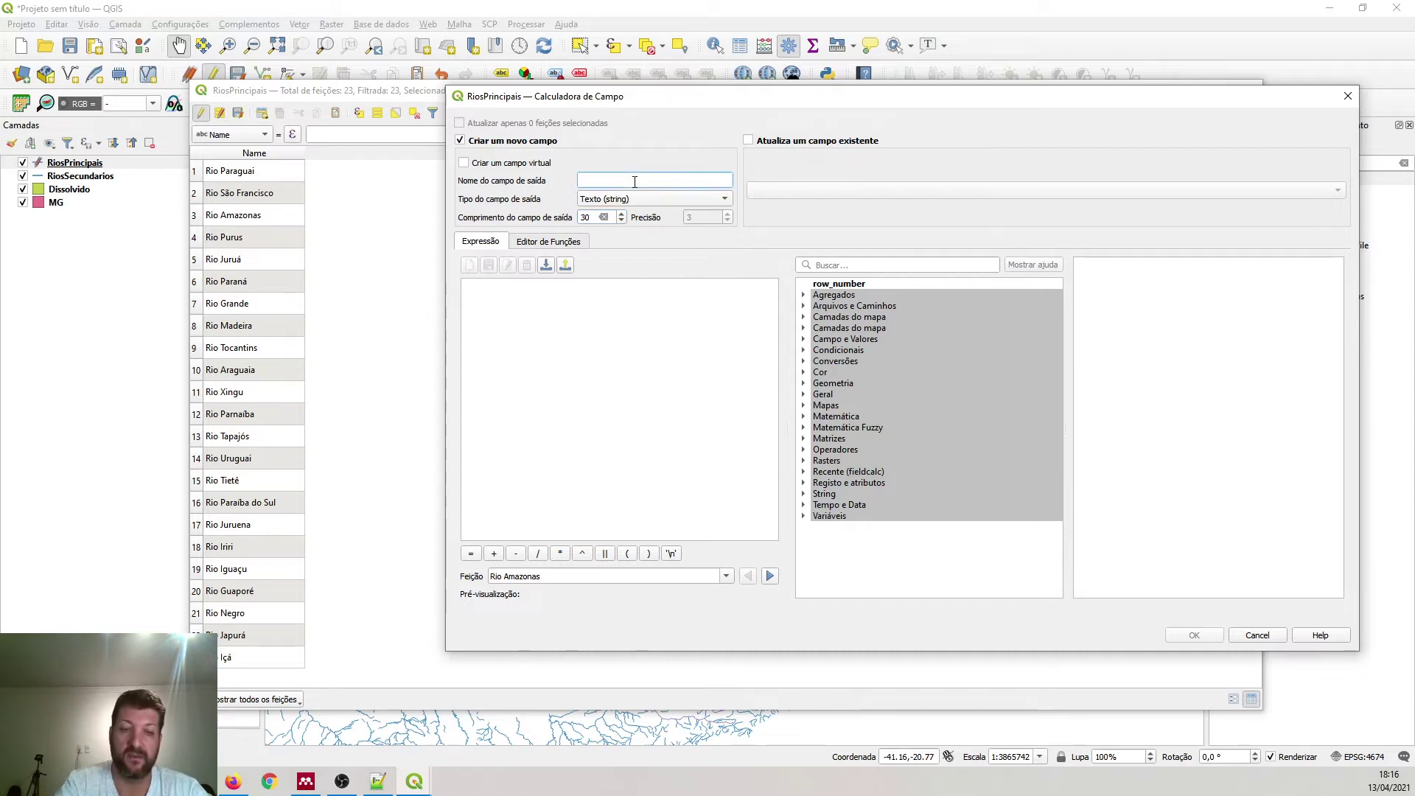
{"action": "type", "text": "Classe"}
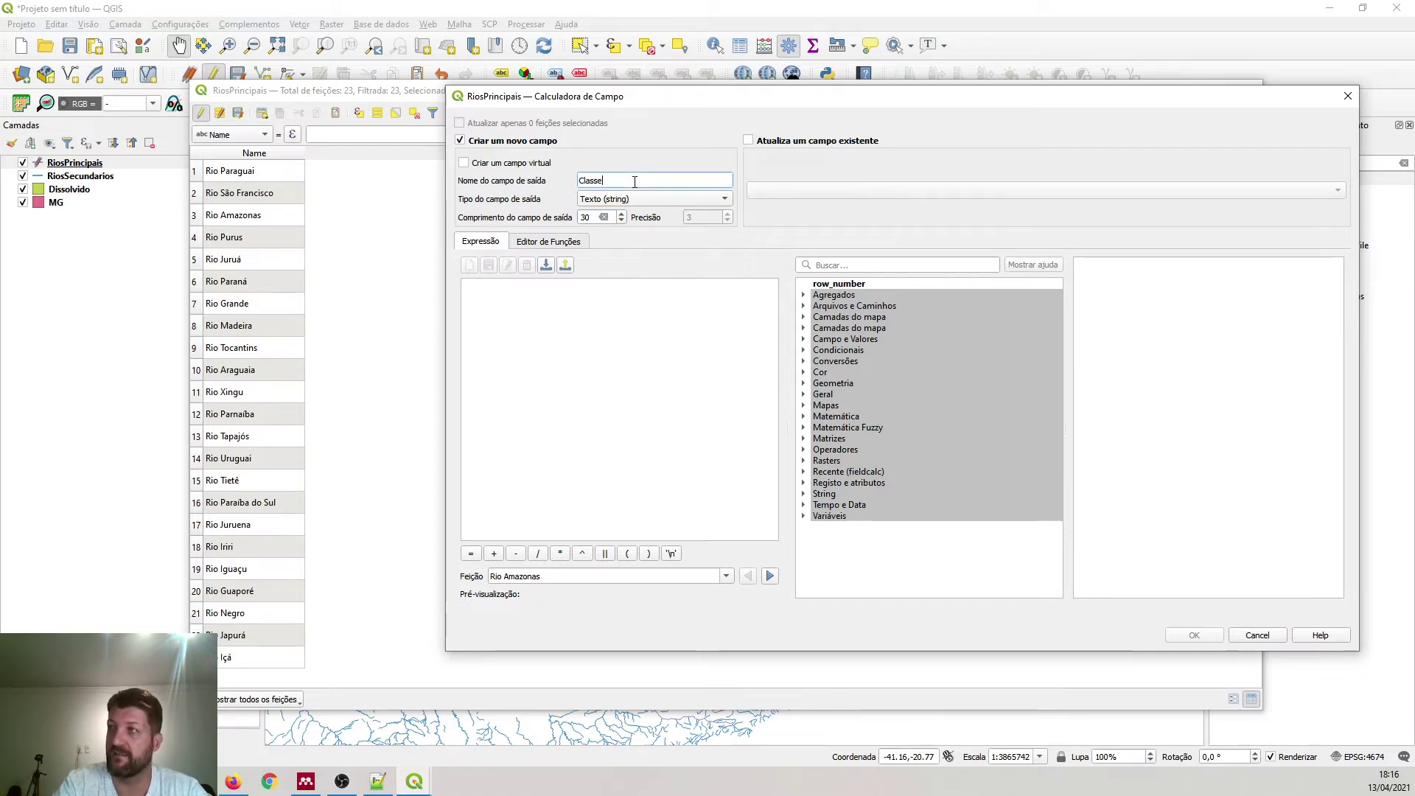
{"action": "left_click", "coordinate": [556, 307]}
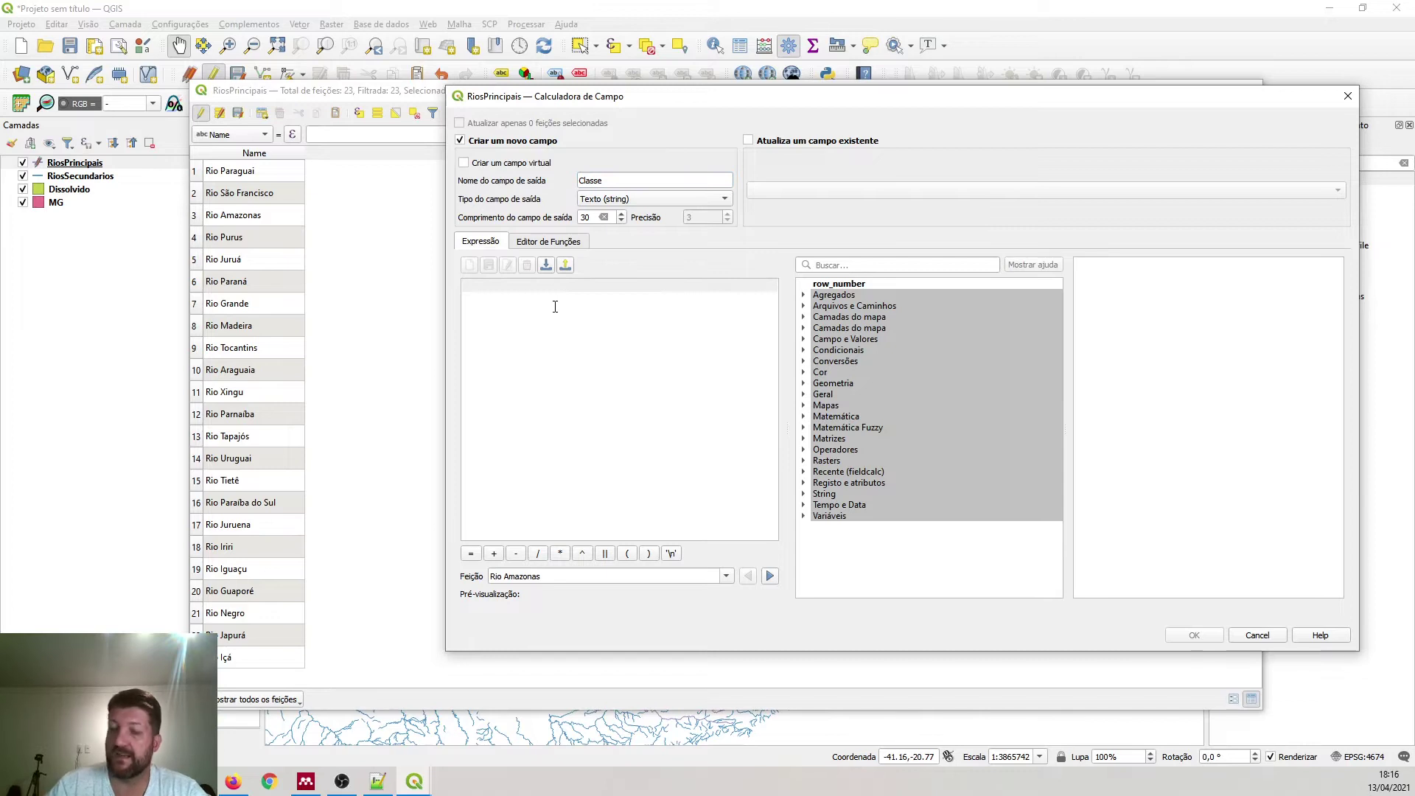
{"action": "type", "text": "'Rio Principal'"}
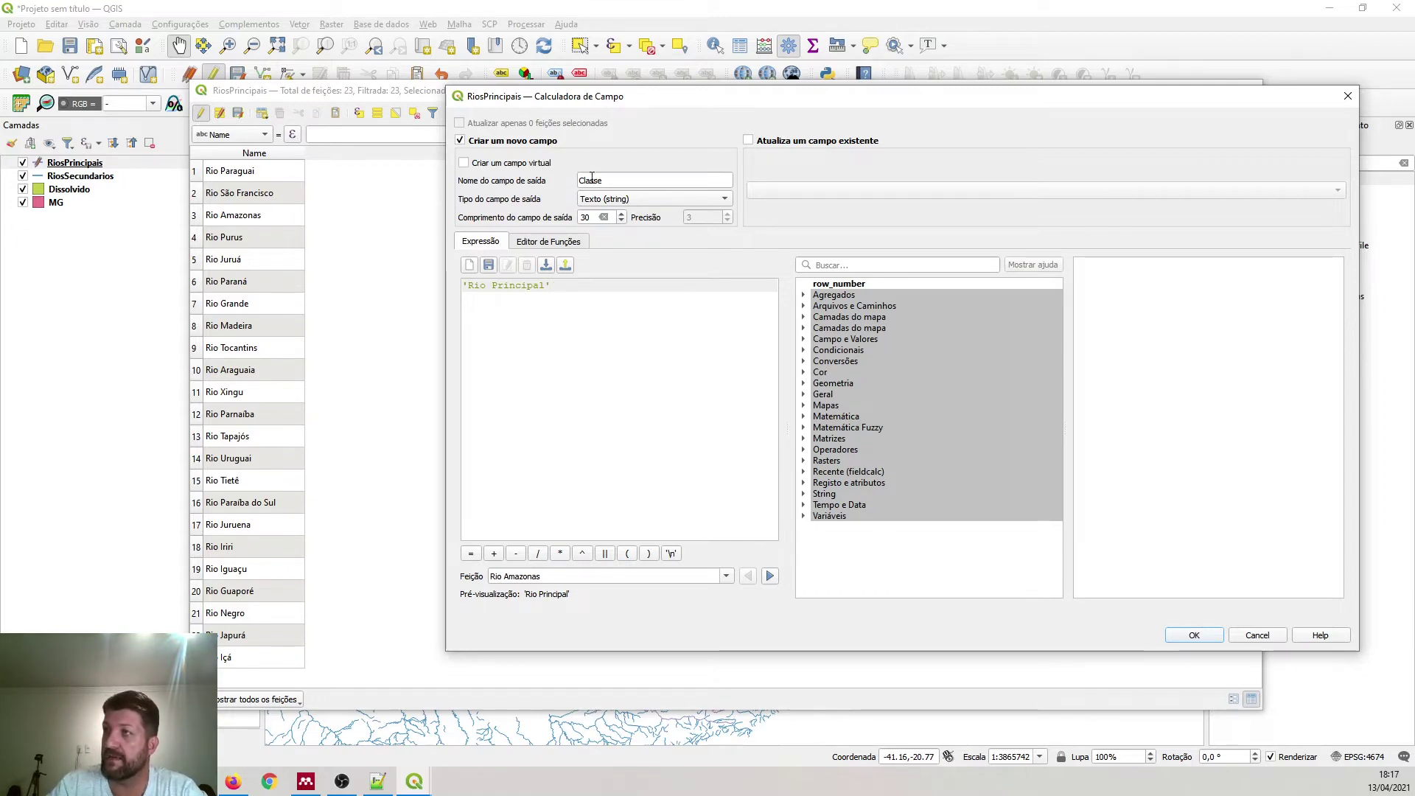
{"action": "left_click", "coordinate": [1202, 636]}
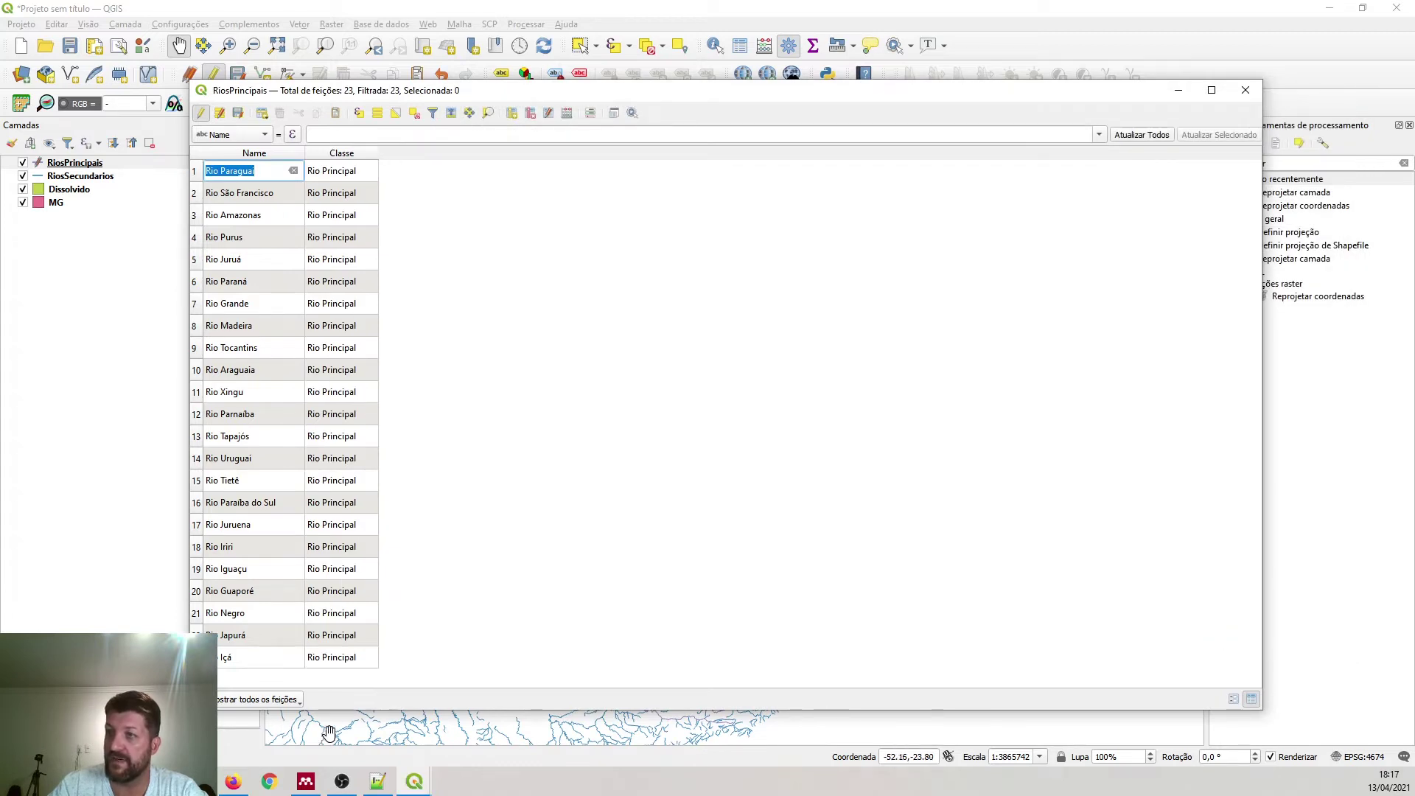
- Save the RiosPrincipais edits, stop editing the layer, and close its attribute table
{"action": "left_click", "coordinate": [237, 113]}
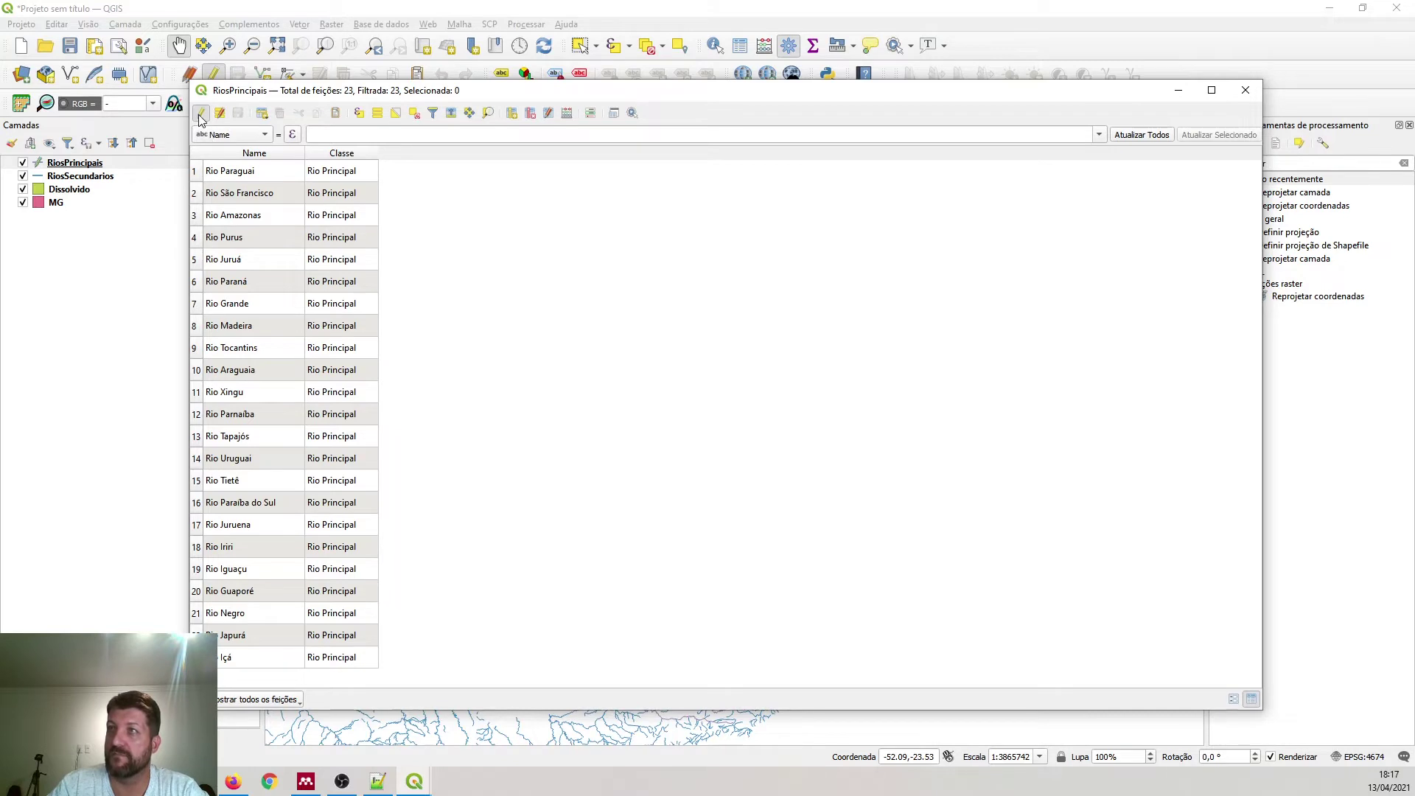
{"action": "left_click", "coordinate": [200, 114]}
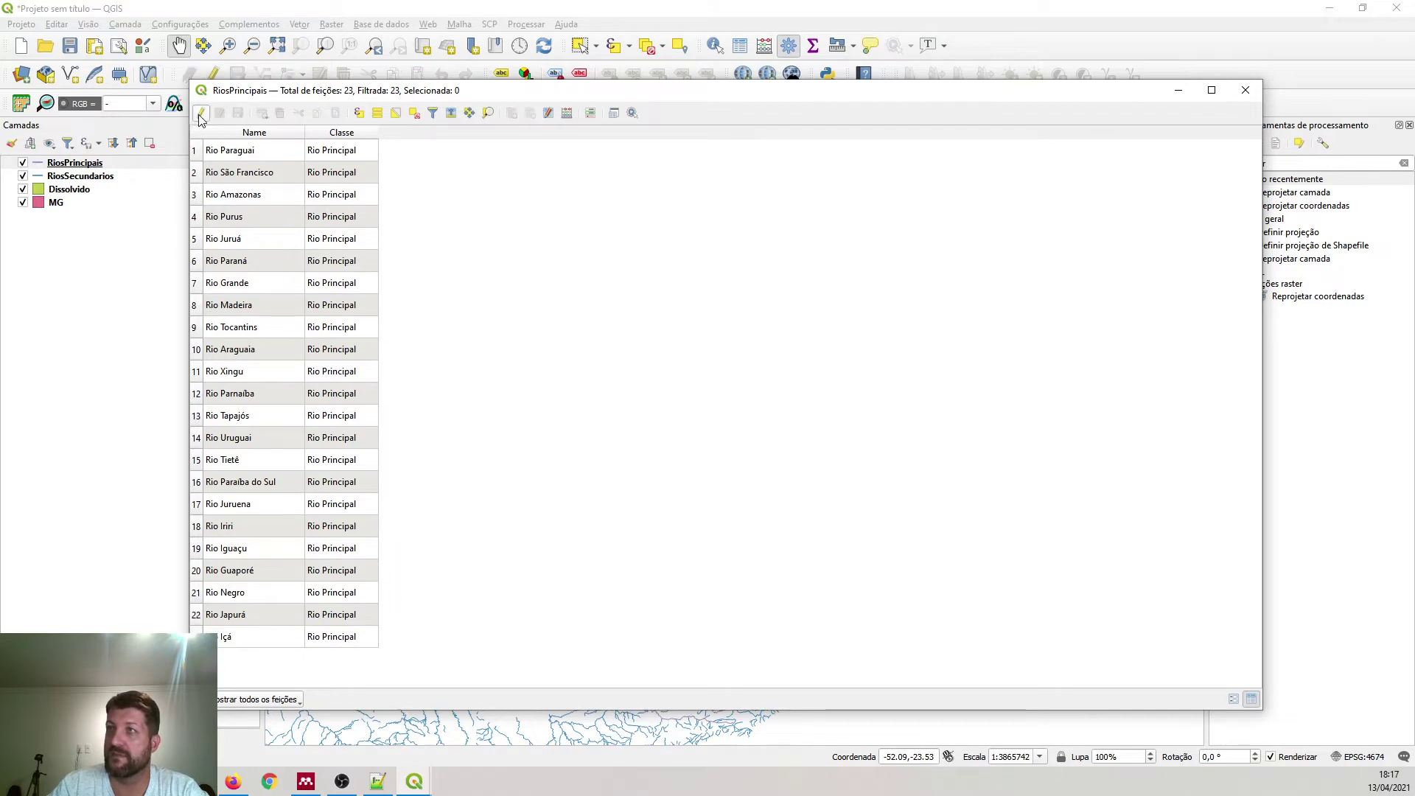
{"action": "left_click", "coordinate": [1246, 91]}
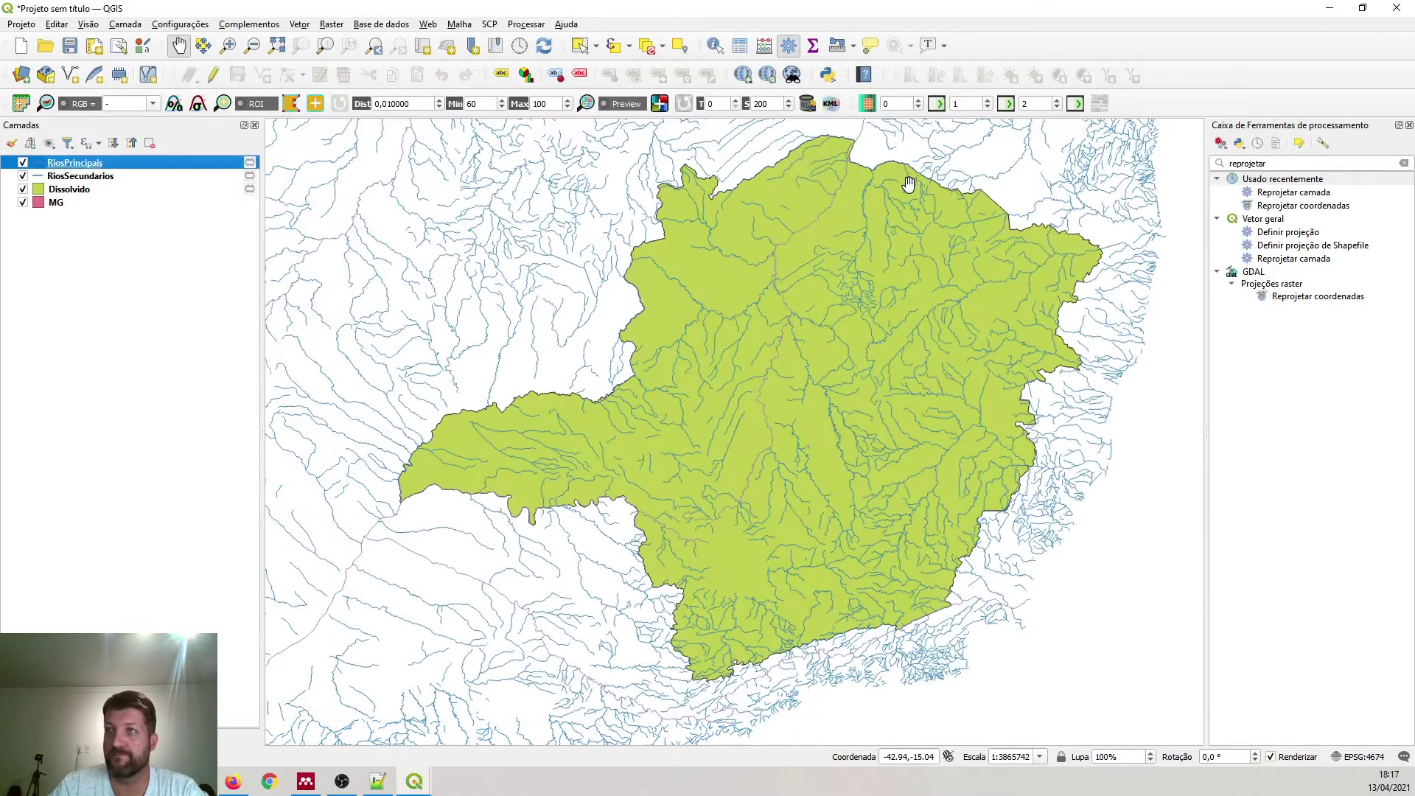
- Start editing the RiosSecundarios attribute table, delete every field except Name, and widen the Name column to fit the river names
{"action": "left_click", "coordinate": [106, 177]}
{"action": "right_click", "coordinate": [106, 177]}
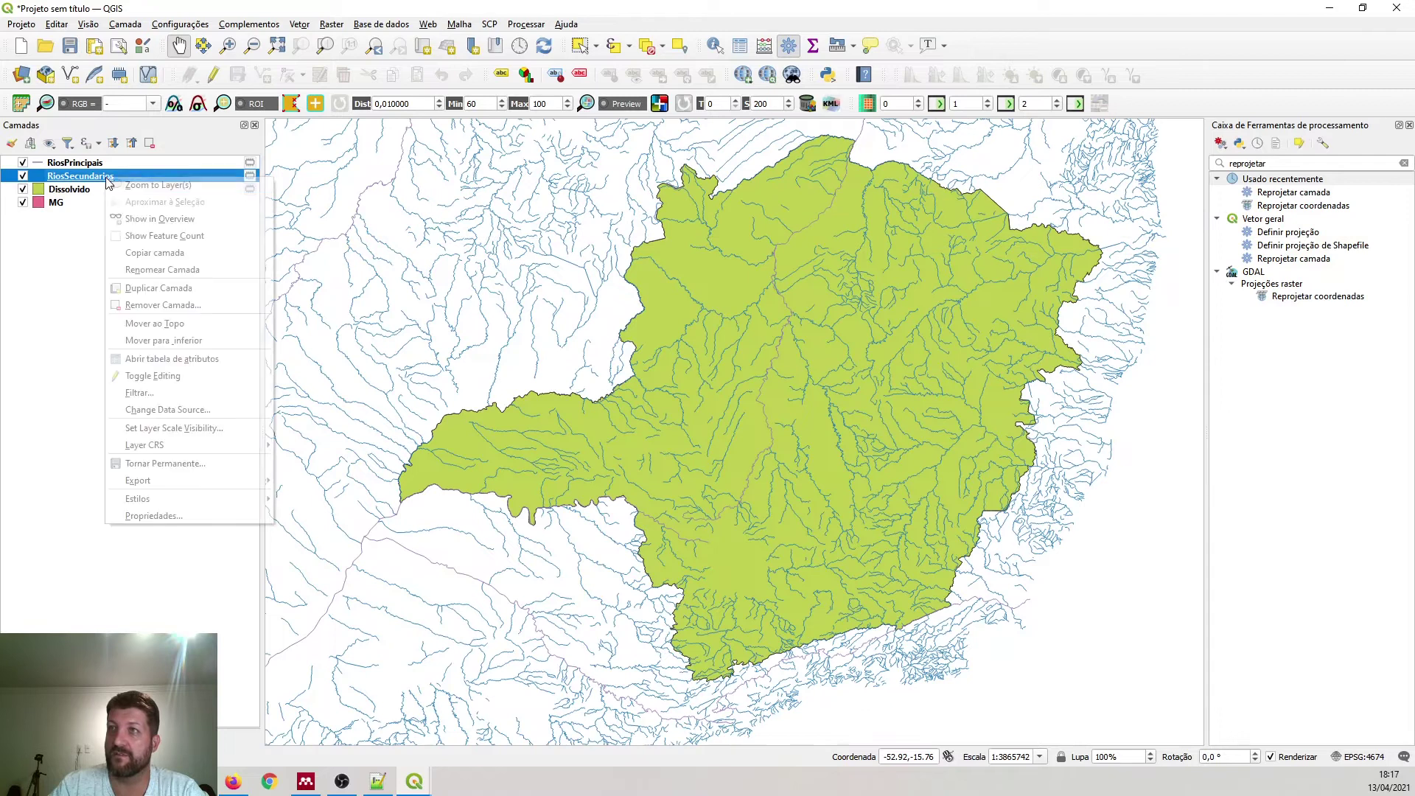
{"action": "left_click", "coordinate": [165, 359]}
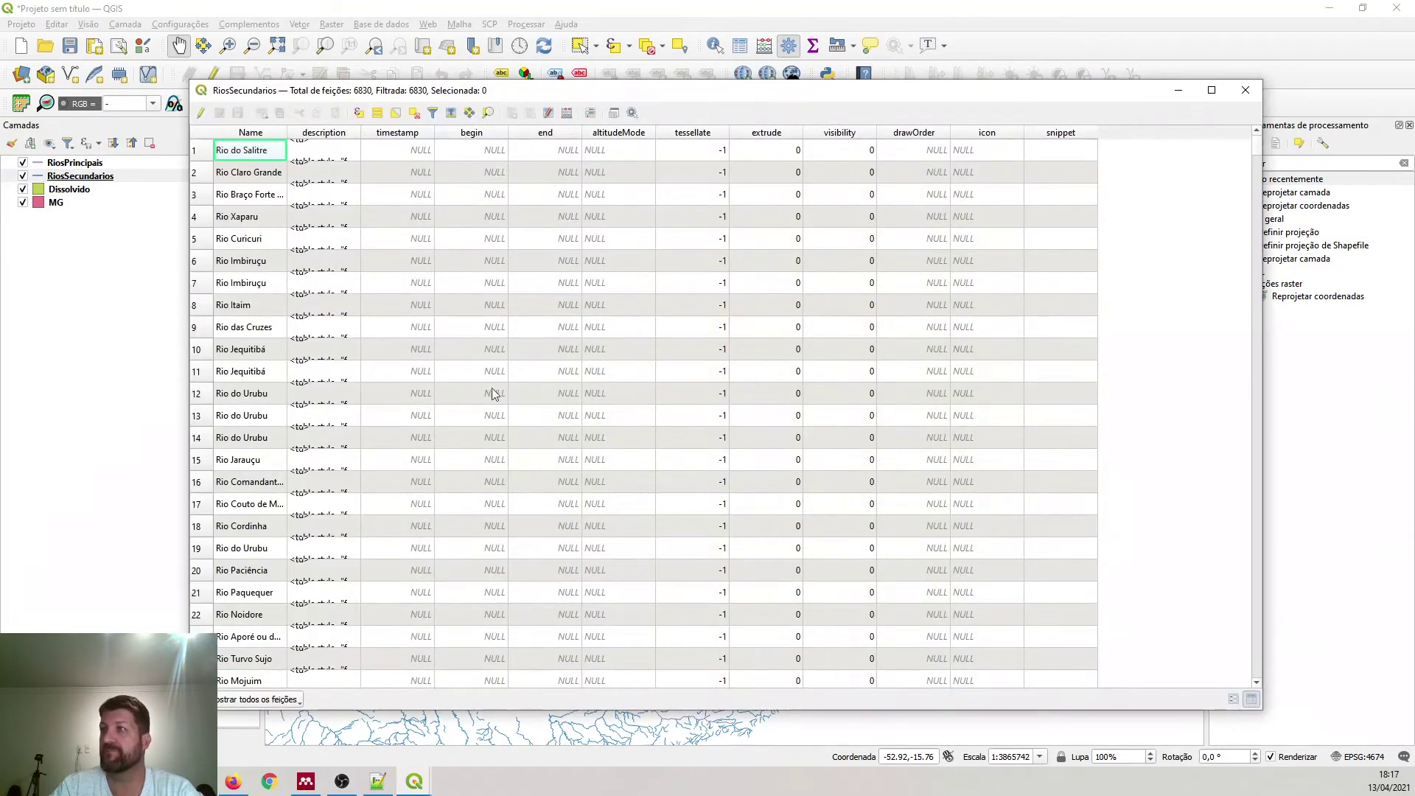
{"action": "left_click", "coordinate": [200, 112]}
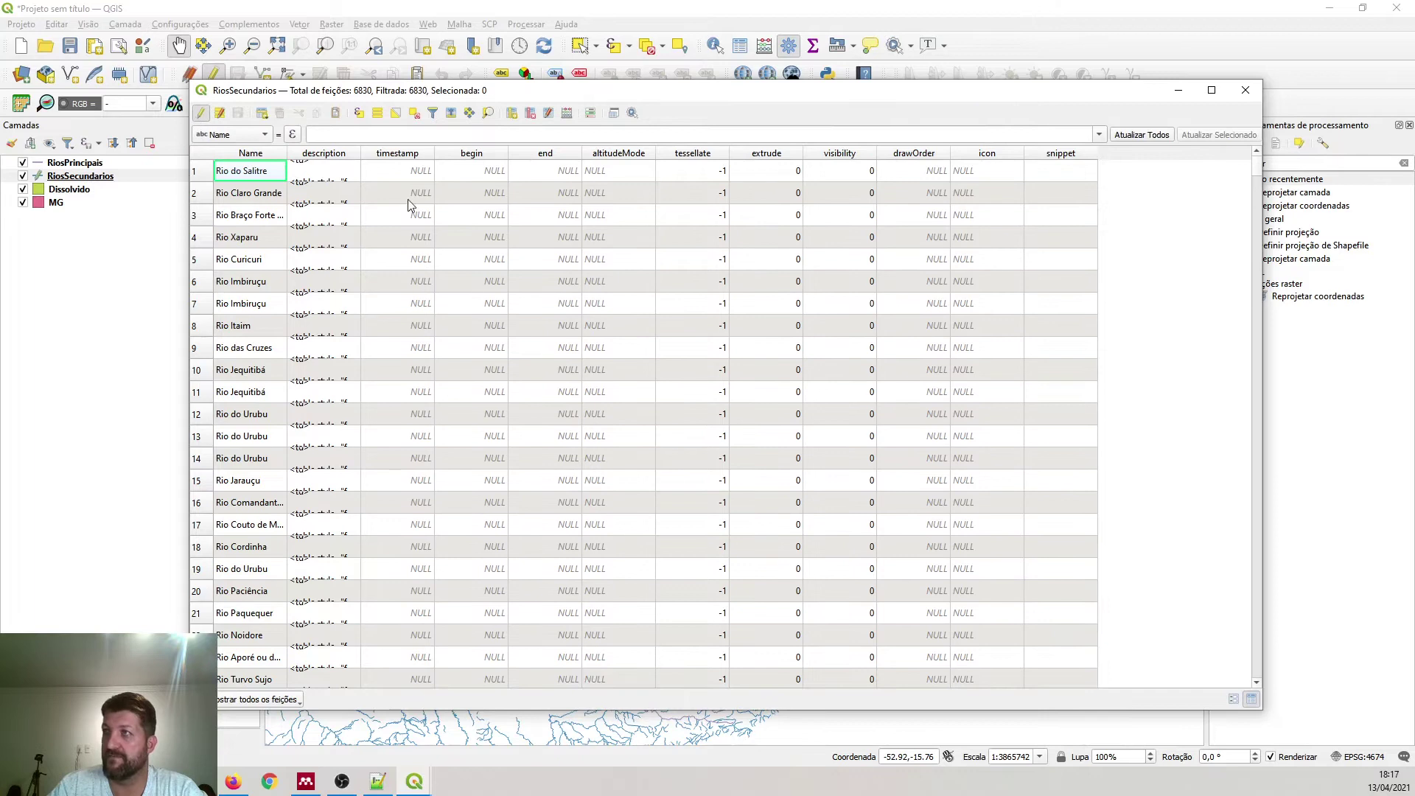
{"action": "left_click", "coordinate": [530, 113]}
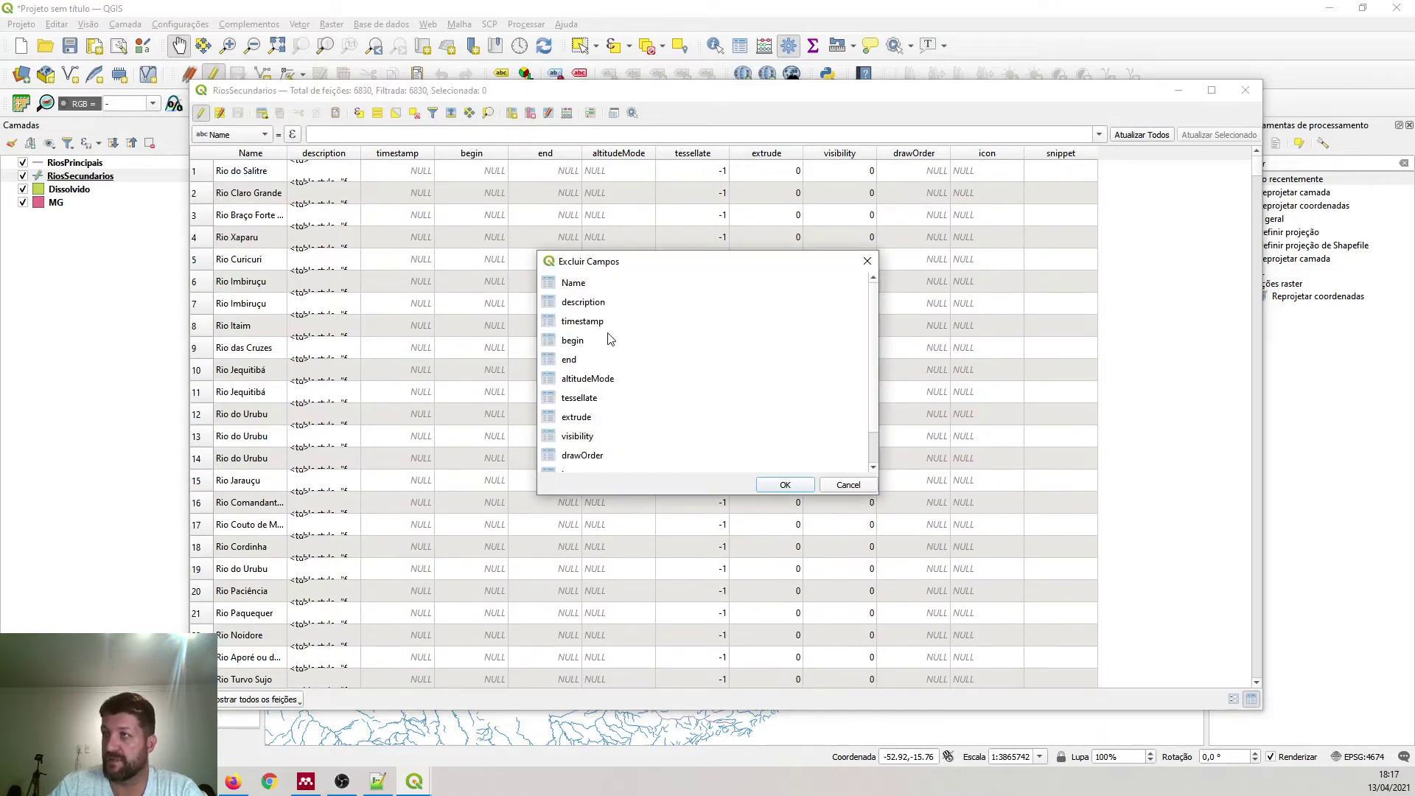
{"action": "left_click", "coordinate": [594, 308]}
{"action": "left_click_drag", "start_coordinate": [593, 308], "coordinate": [624, 494]}
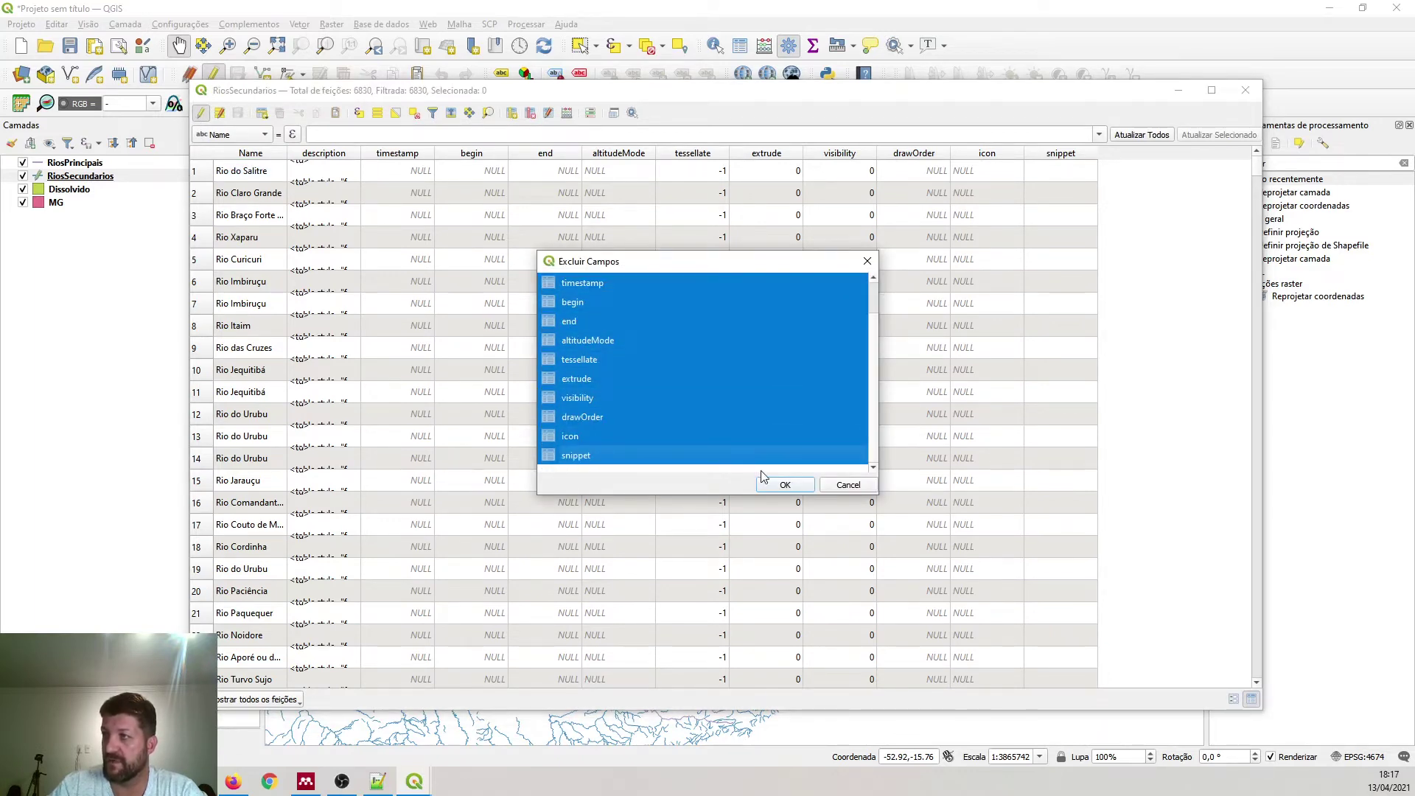
{"action": "left_click", "coordinate": [773, 485]}
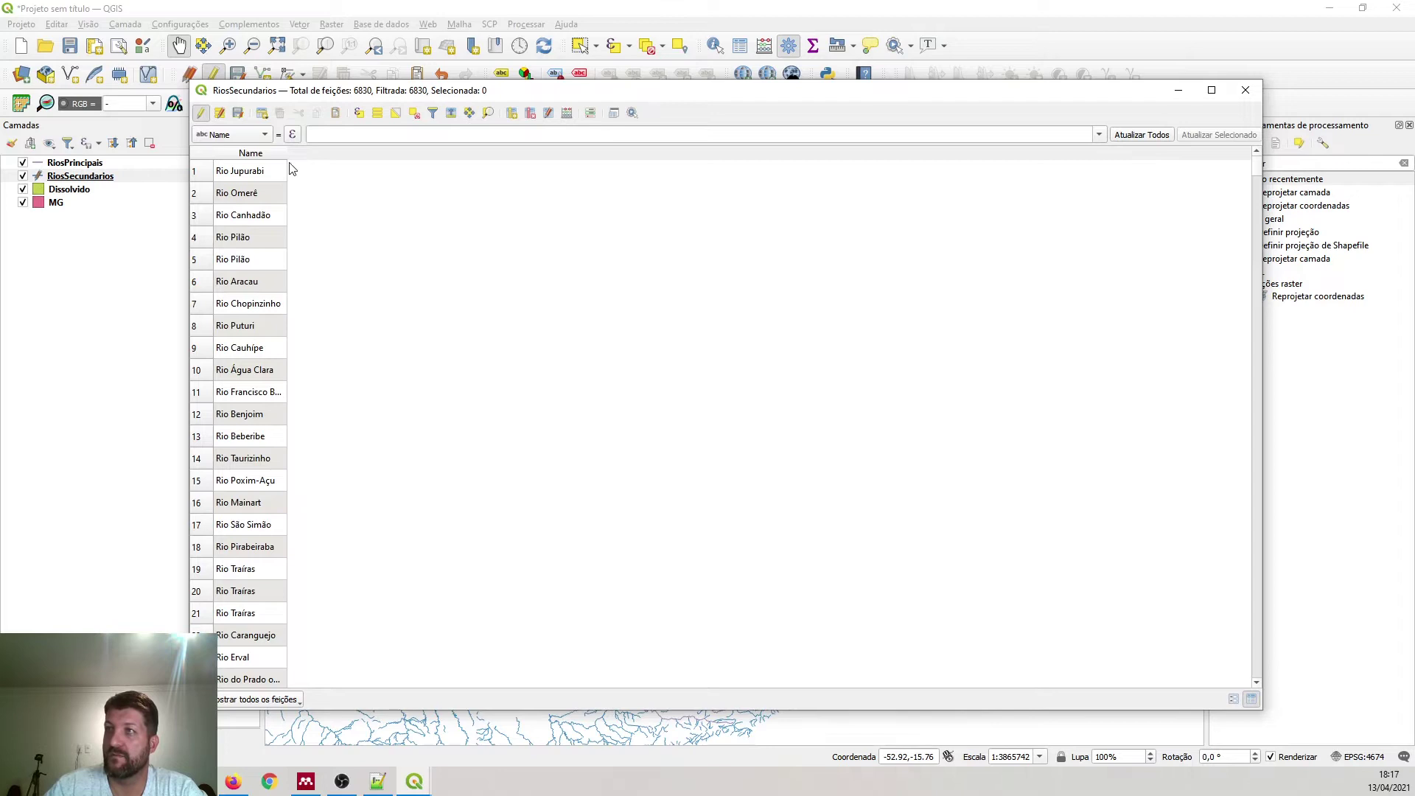
{"action": "left_click_drag", "start_coordinate": [304, 154], "coordinate": [308, 156]}
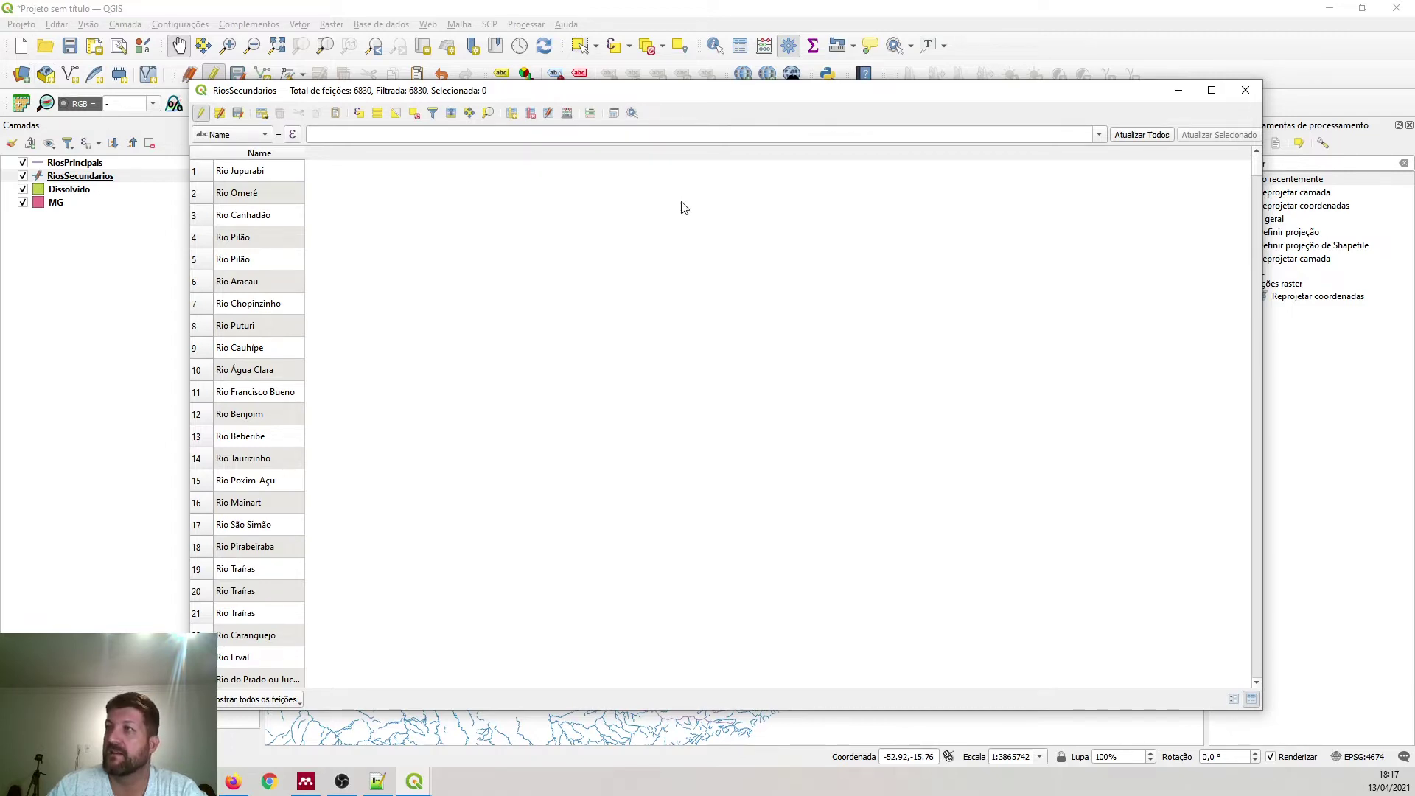
- Add a text (string) field named Classe with length 30 to RiosSecundarios
{"action": "left_click", "coordinate": [514, 114]}
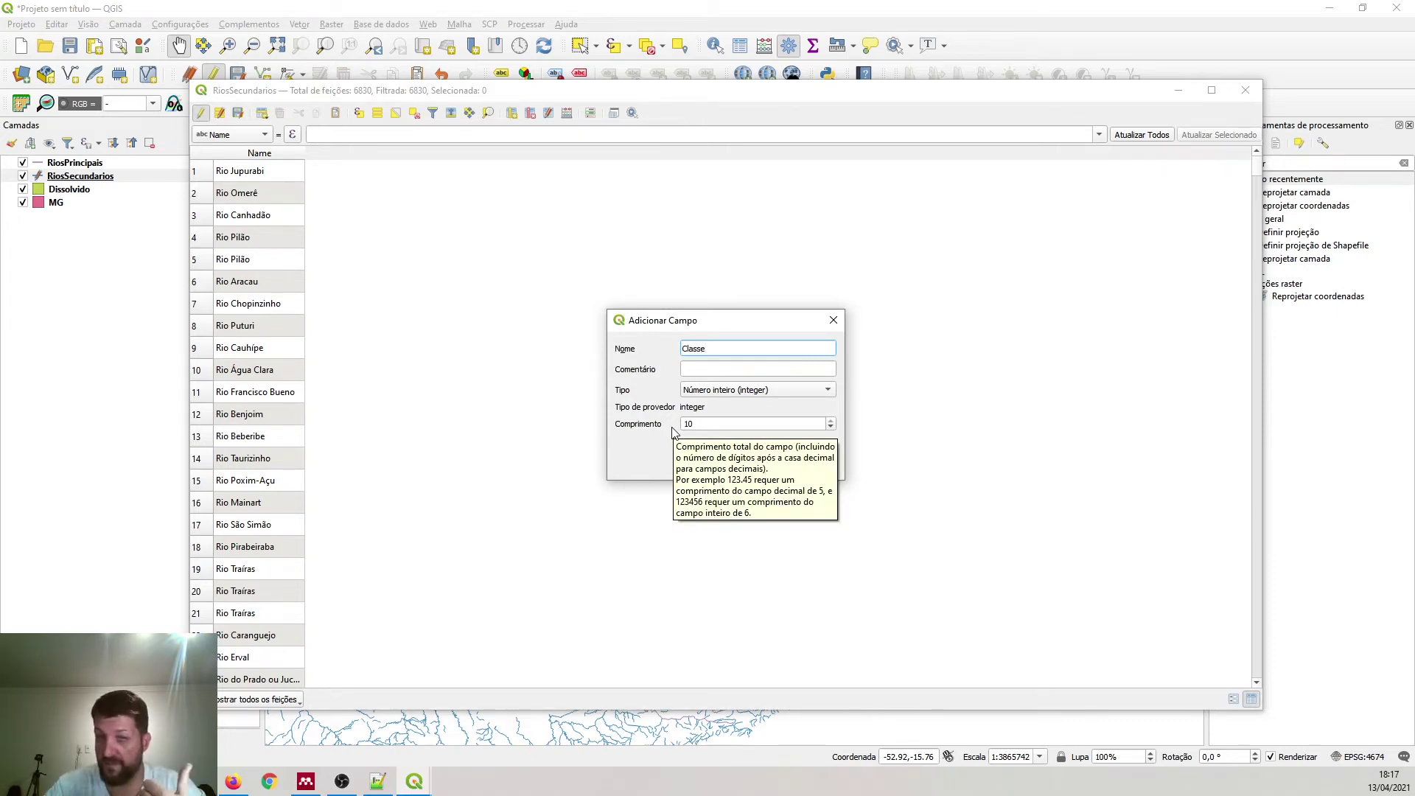
{"action": "left_click", "coordinate": [796, 391]}
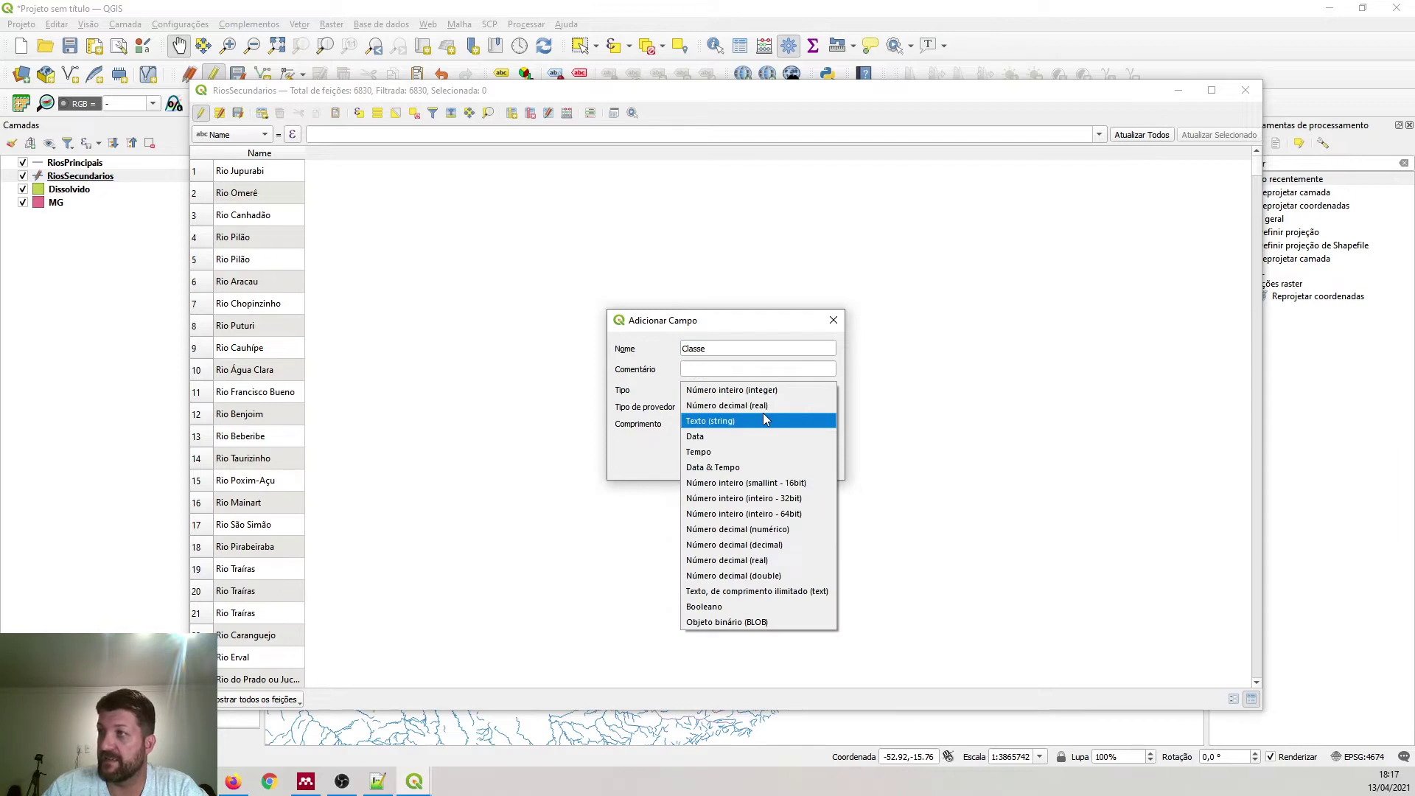
{"action": "left_click", "coordinate": [763, 419]}
{"action": "left_click_drag", "start_coordinate": [749, 426], "coordinate": [641, 432]}
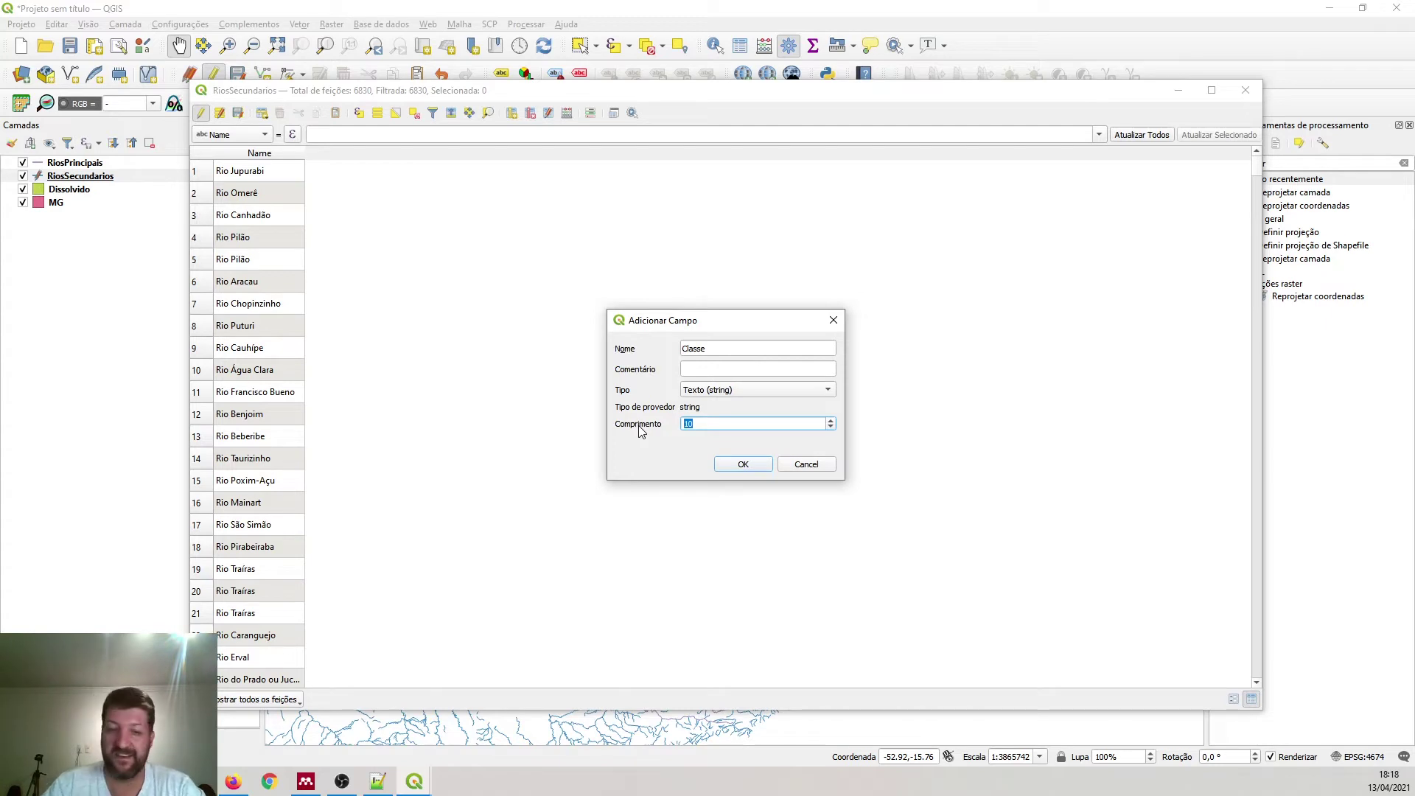
{"action": "type", "text": "30"}
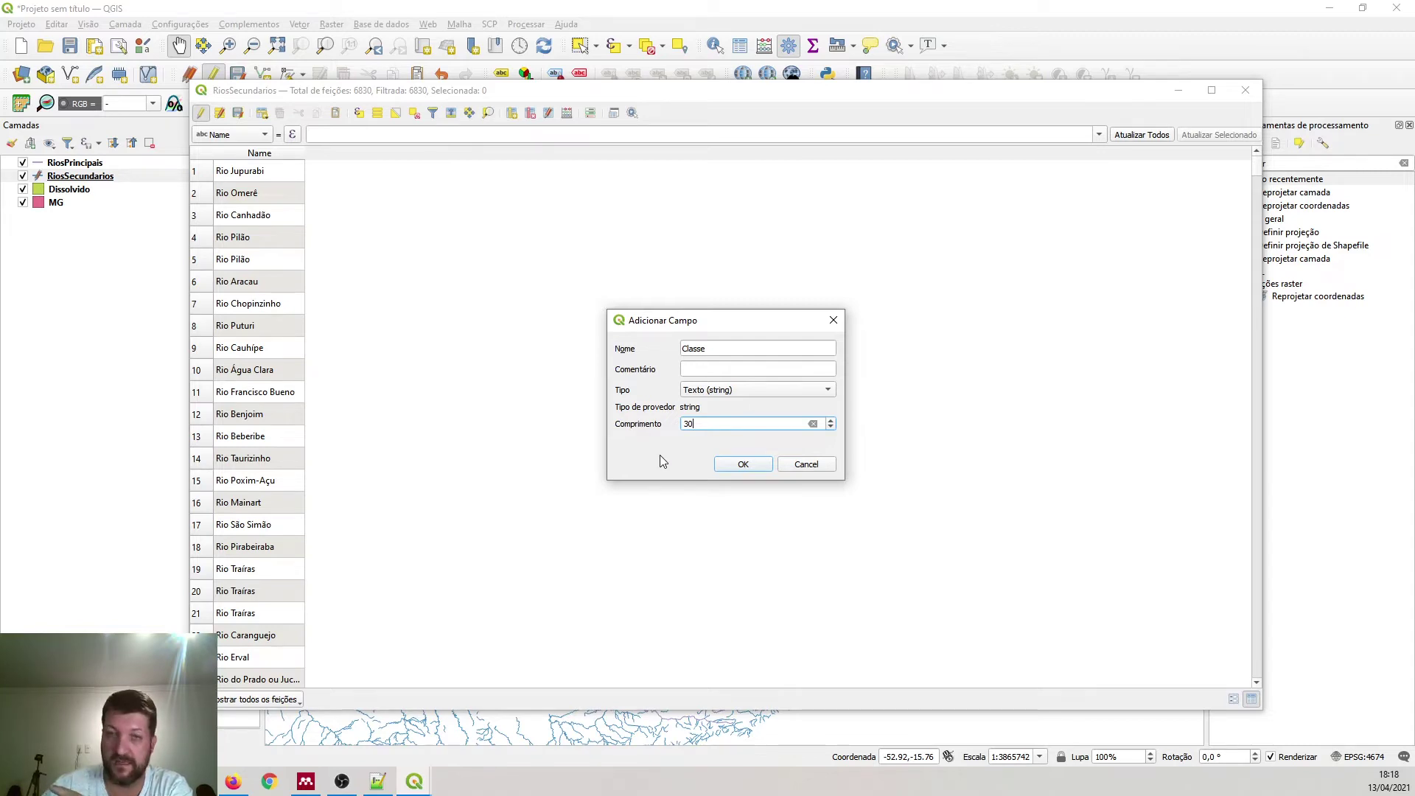
{"action": "left_click", "coordinate": [744, 464]}
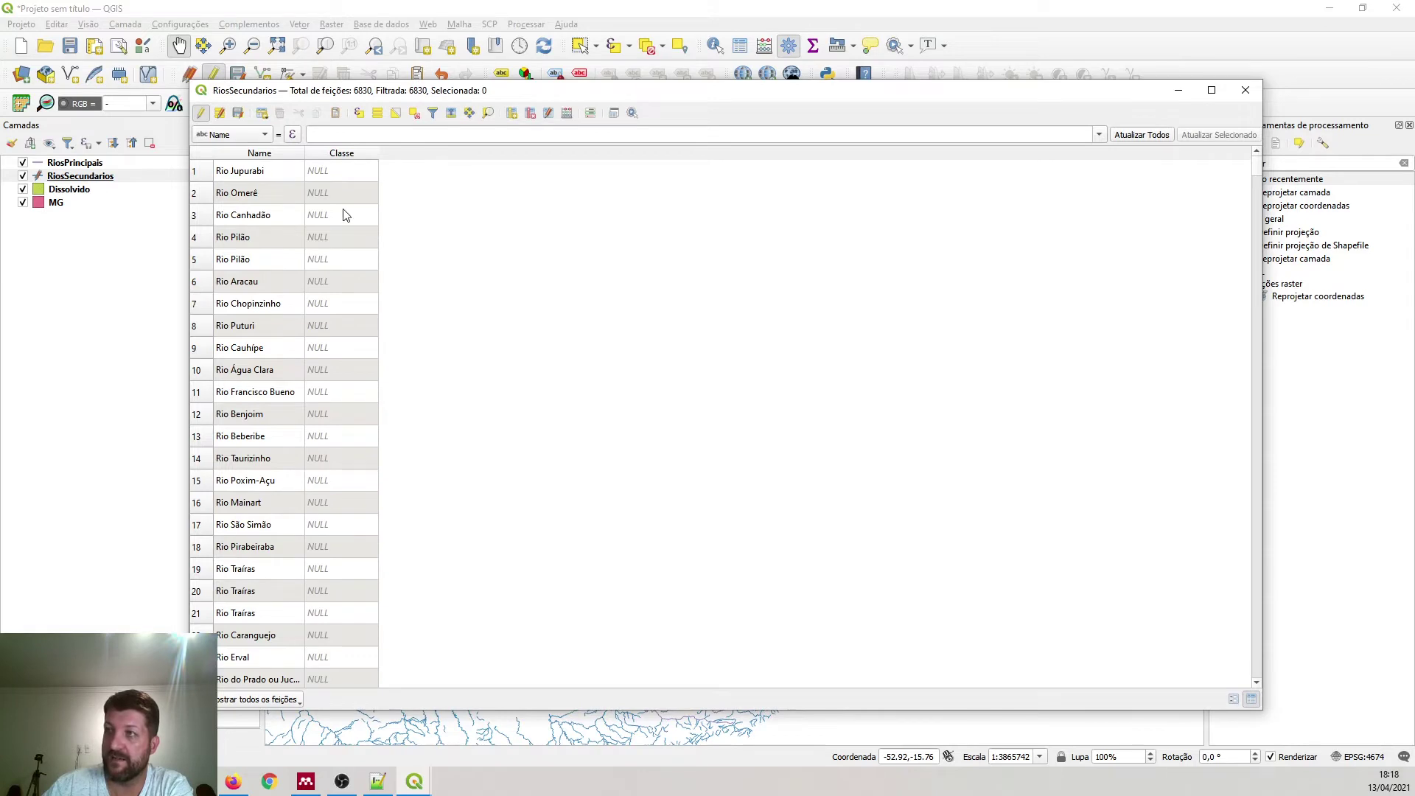
- Fill the existing Classe field of RiosSecundarios using the field calculator expression 'Rio Secundario'
{"action": "left_click", "coordinate": [567, 113]}
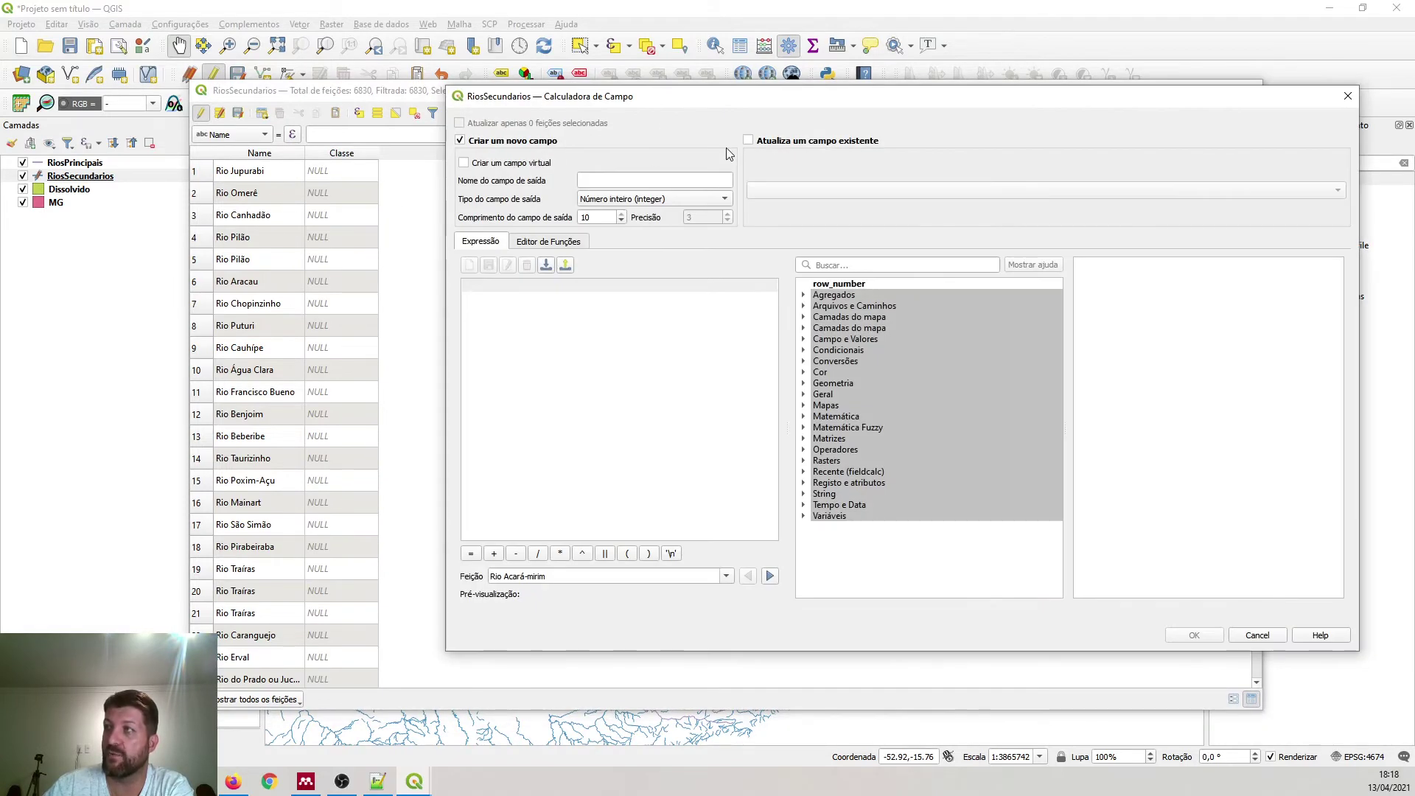
{"action": "left_click", "coordinate": [772, 141]}
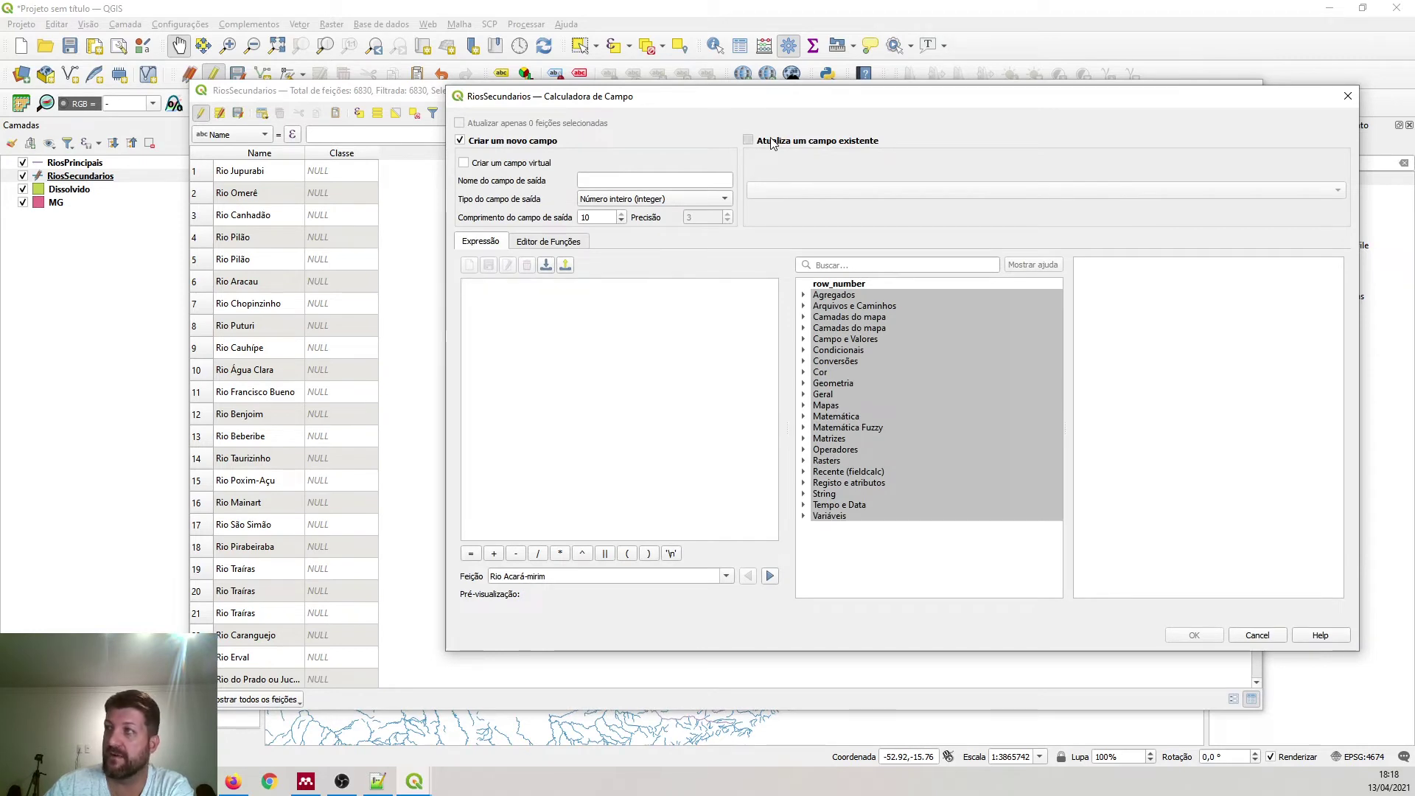
{"action": "left_click", "coordinate": [806, 191]}
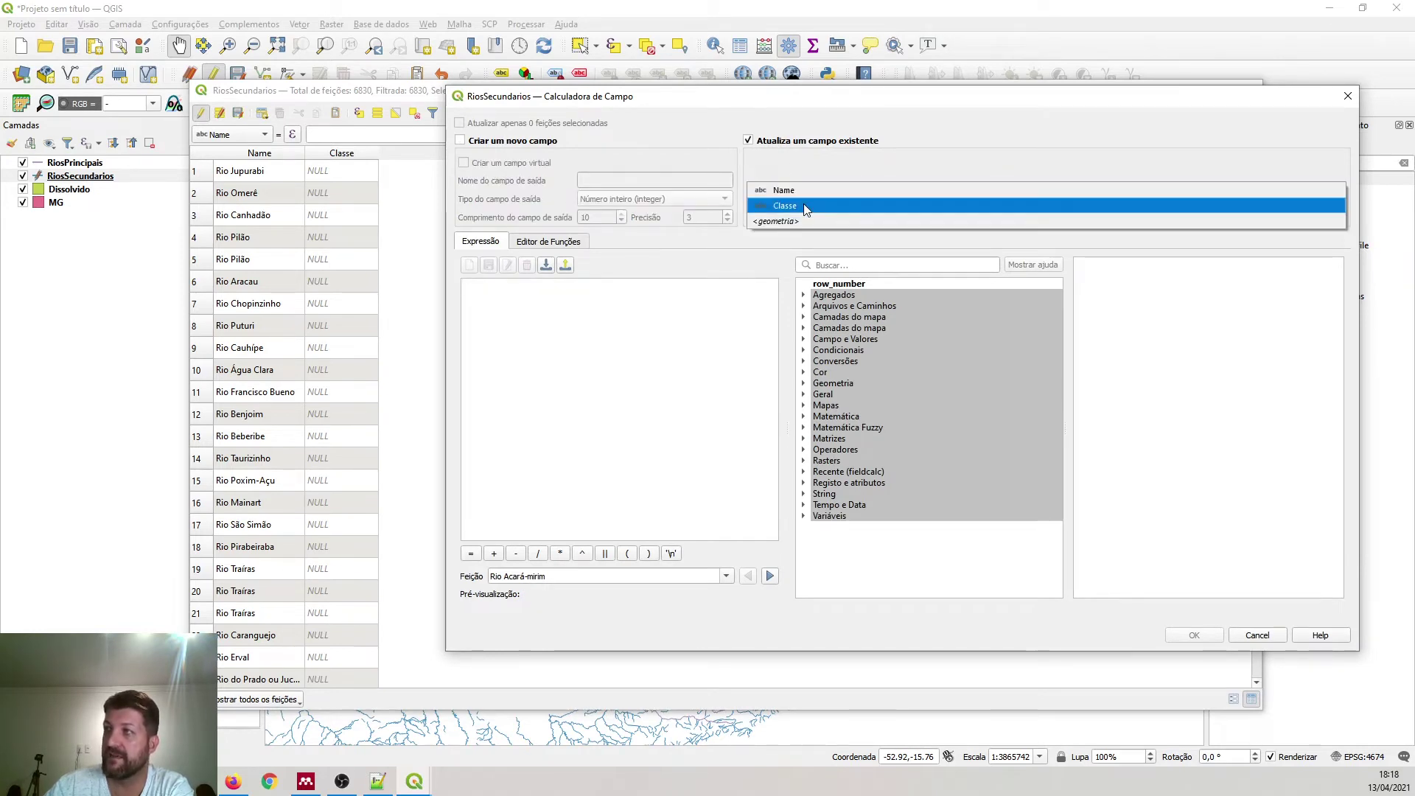
{"action": "left_click", "coordinate": [804, 209]}
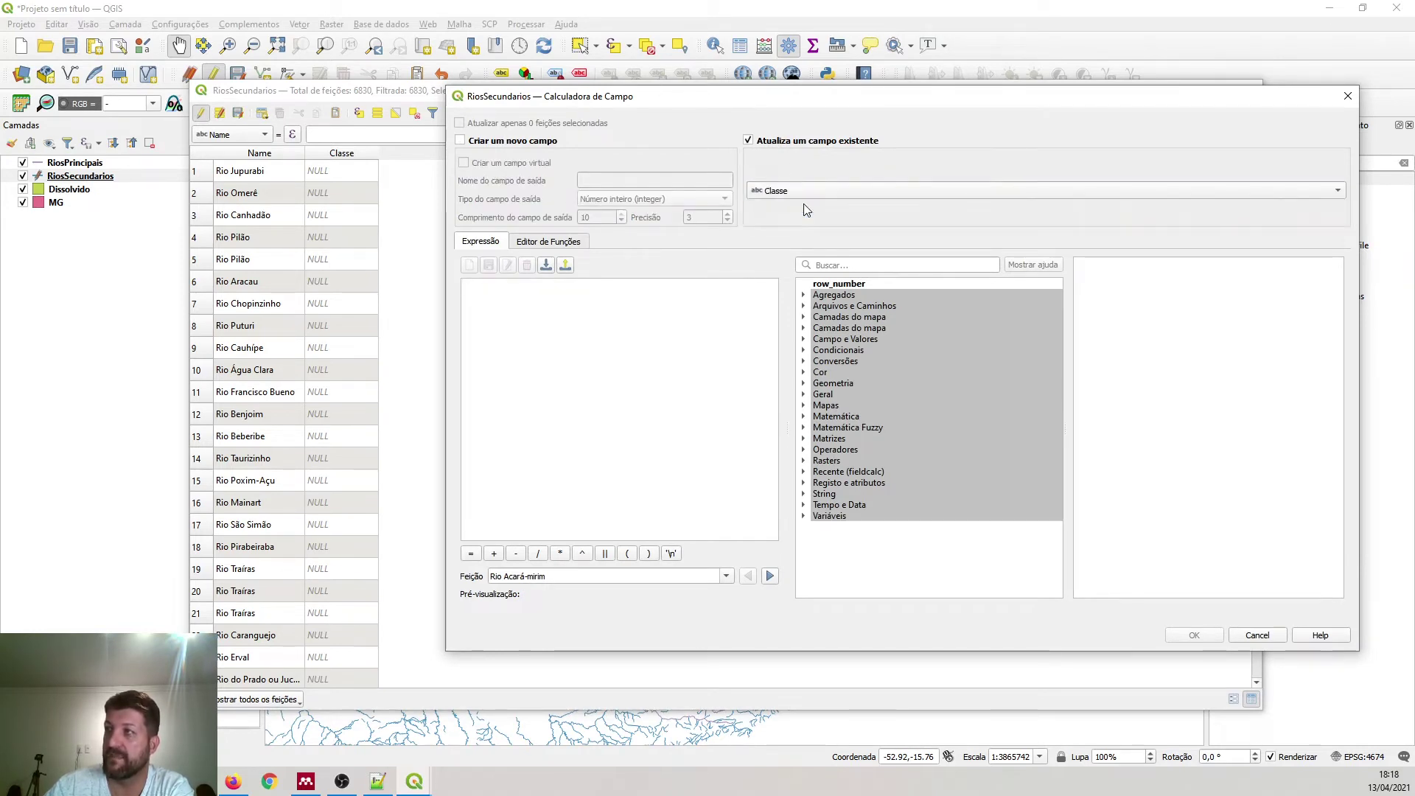
{"action": "left_click", "coordinate": [620, 298]}
{"action": "type", "text": "\"Rio s"}
{"action": "key", "text": "BackSpace"}
{"action": "type", "text": "Secundario"}
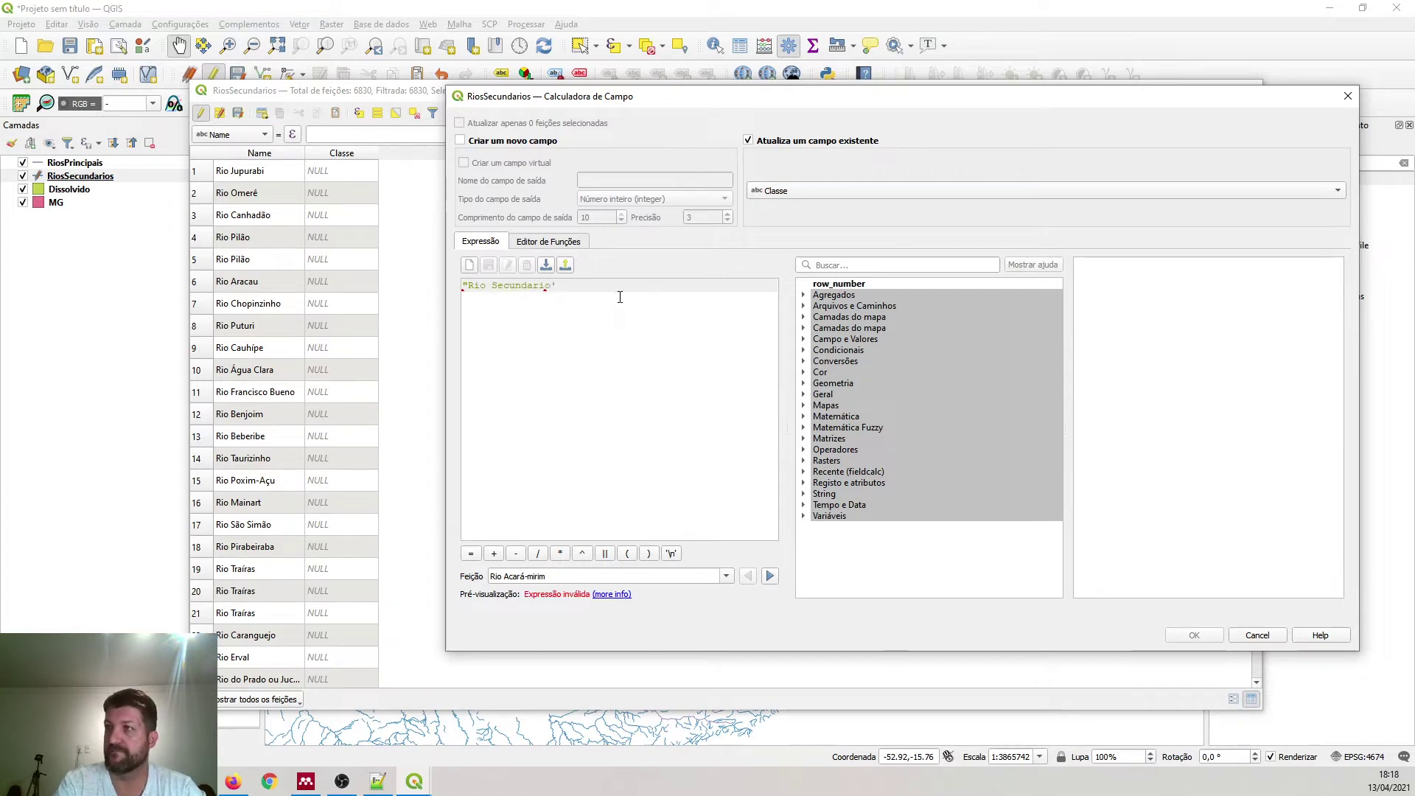
{"action": "type", "text": "'"}
{"action": "key", "text": "Home"}
{"action": "key", "text": "Delete"}
{"action": "type", "text": "'"}
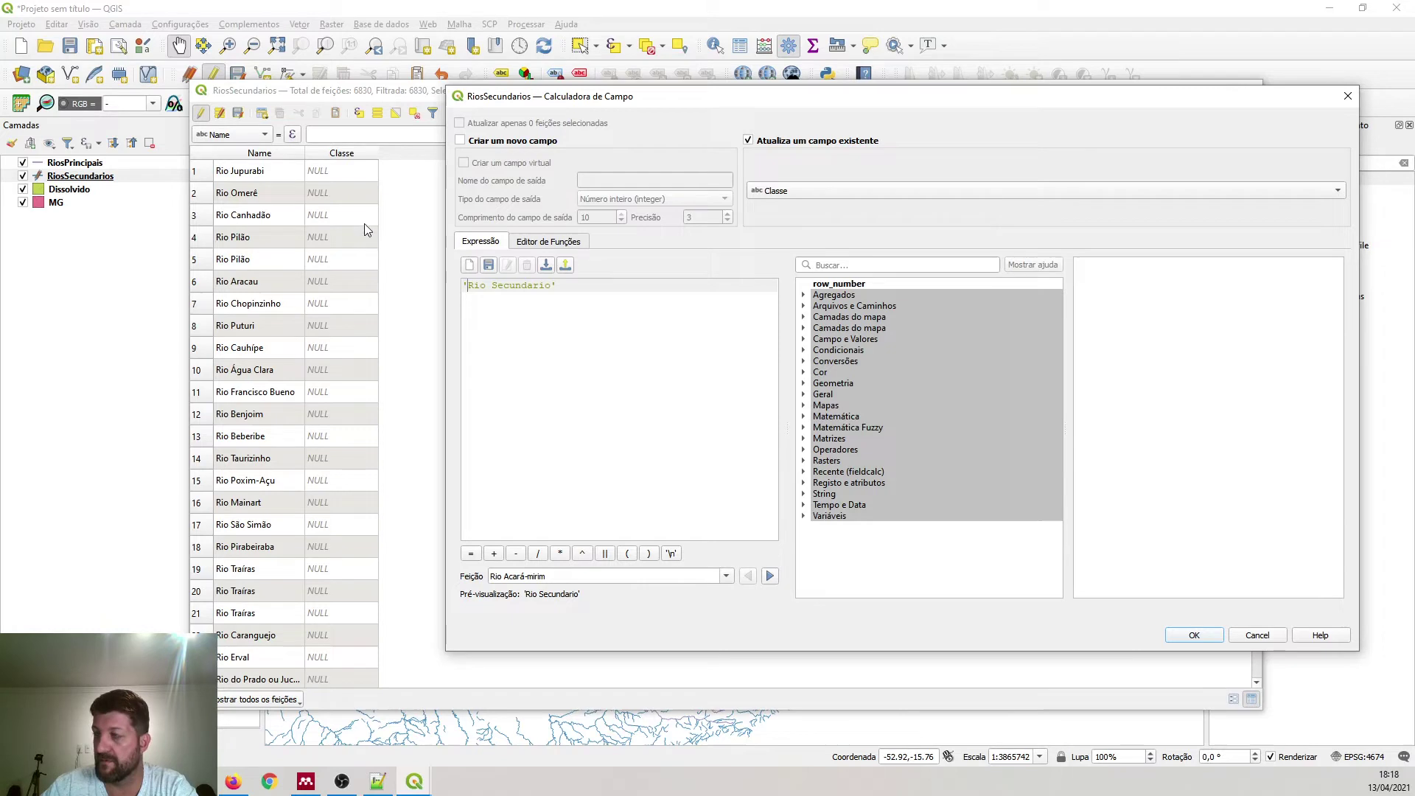
{"action": "left_click", "coordinate": [1197, 636]}
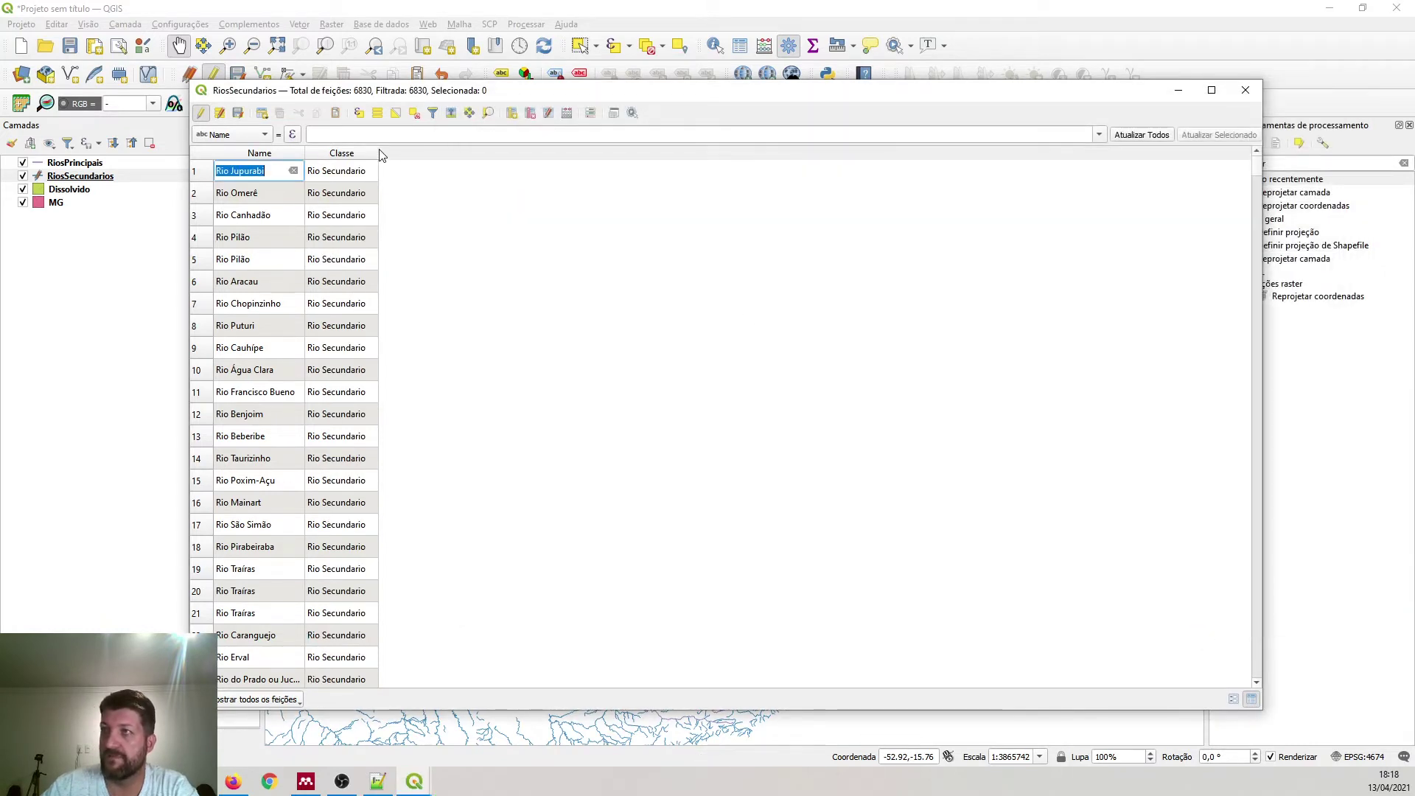
- Widen the Classe column, save the RiosSecundarios edits, and close the table with editing turned off
{"action": "left_click_drag", "start_coordinate": [378, 153], "coordinate": [431, 162]}
{"action": "left_click", "coordinate": [239, 113]}
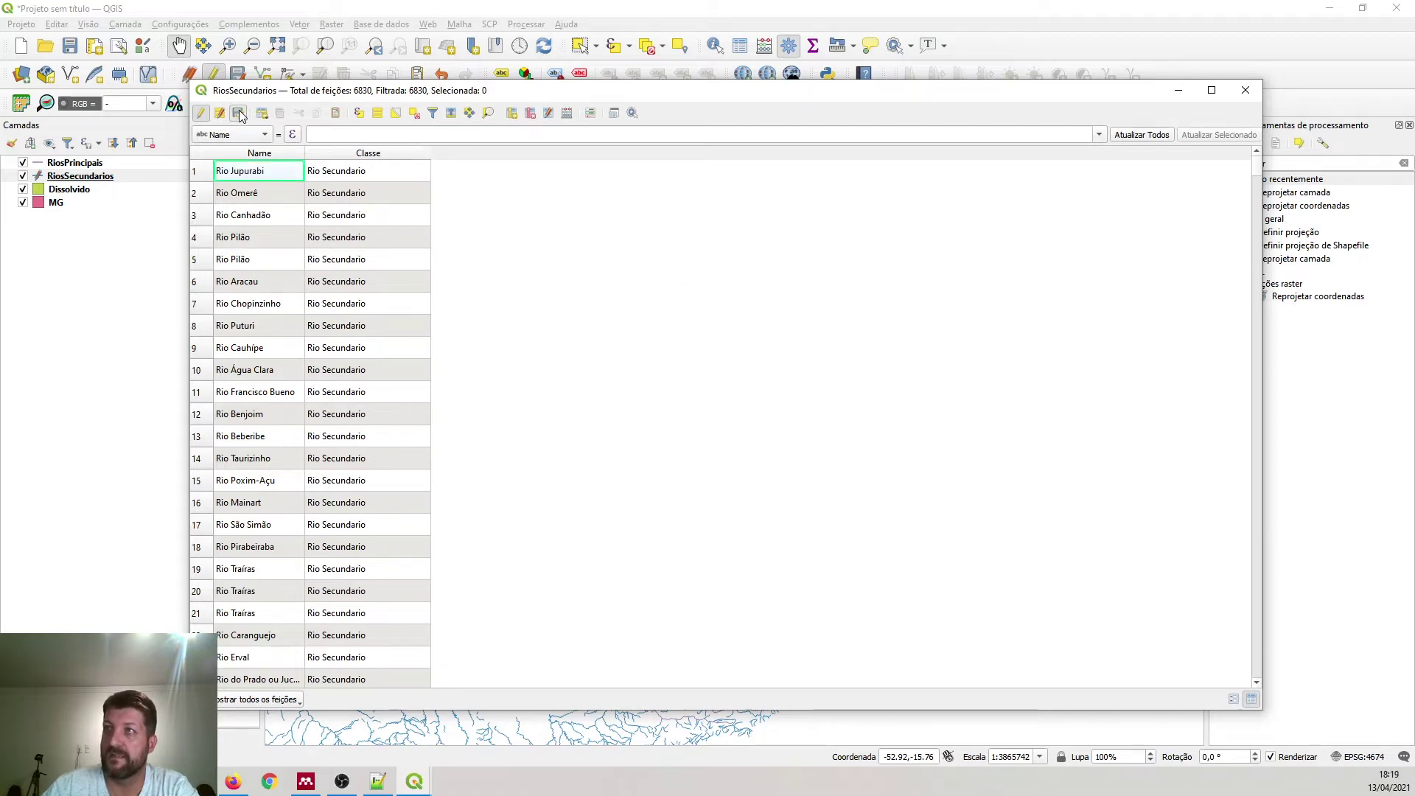
{"action": "left_click", "coordinate": [200, 113]}
{"action": "left_click", "coordinate": [1246, 90]}
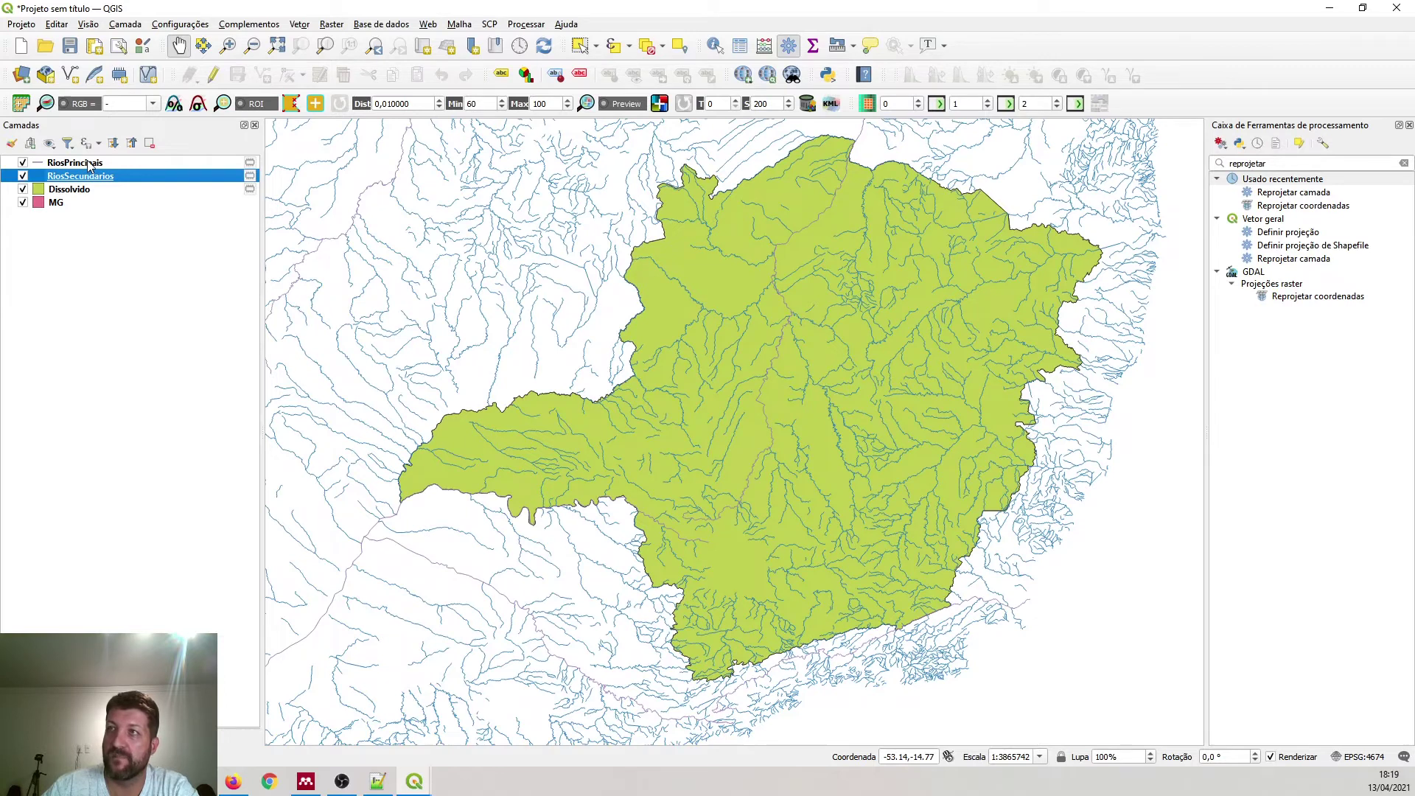
- Clear the search text in the processing toolbox
{"action": "left_click", "coordinate": [1253, 163]}
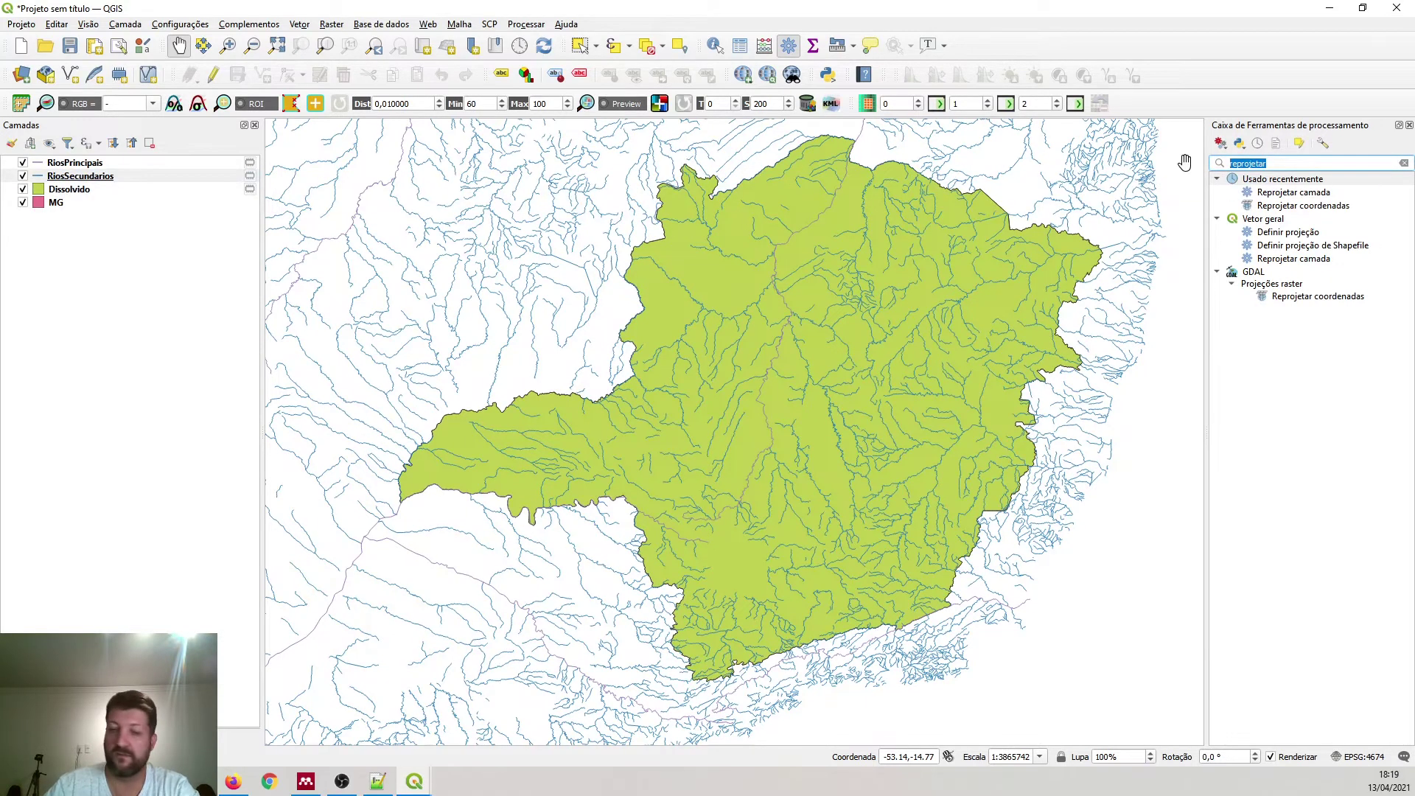
{"action": "key", "text": "BackSpace"}
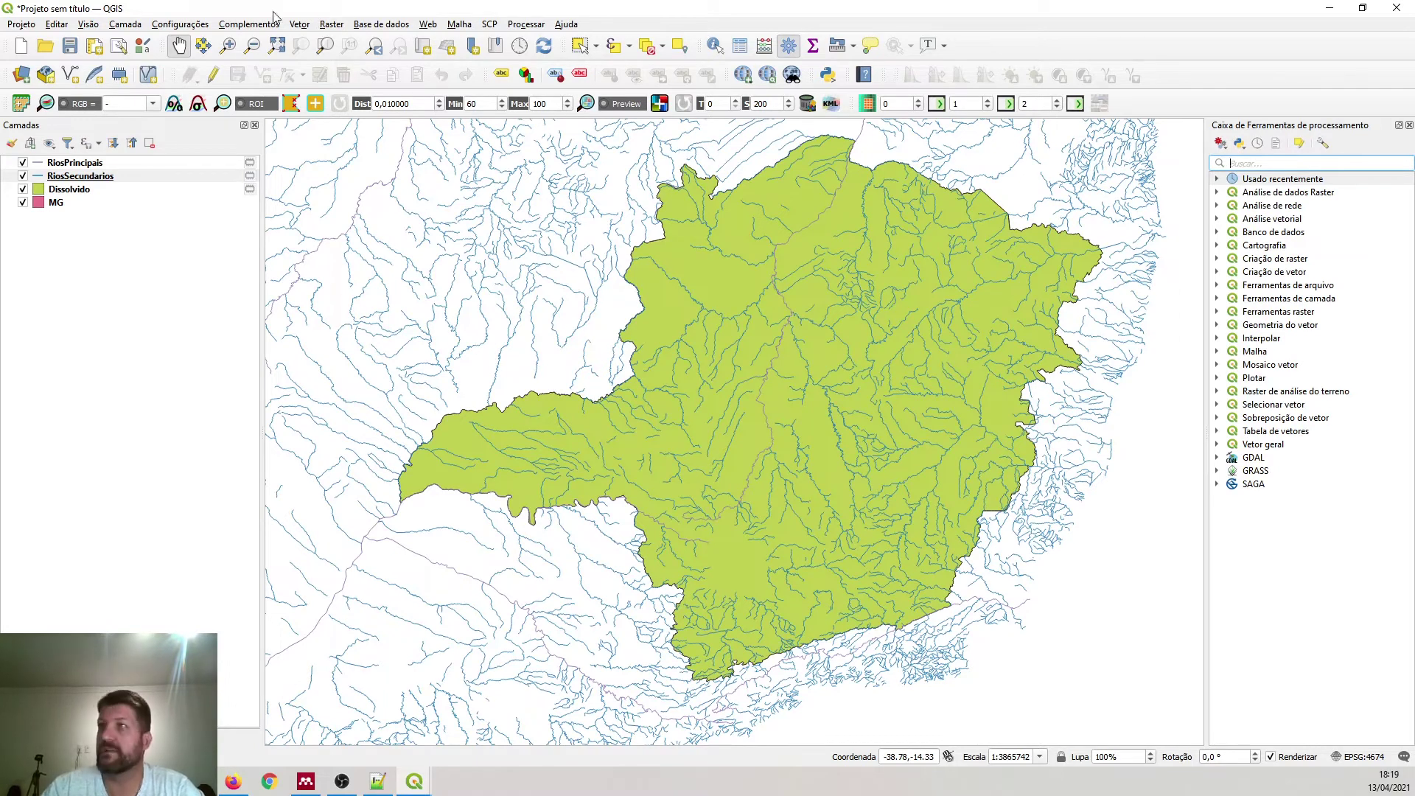
- Try to union RiosSecundarios with RiosPrincipais as the overlay layer into a temporary layer, and read the run's log
{"action": "left_click", "coordinate": [300, 27]}
{"action": "mouse_move", "coordinate": [326, 59]}
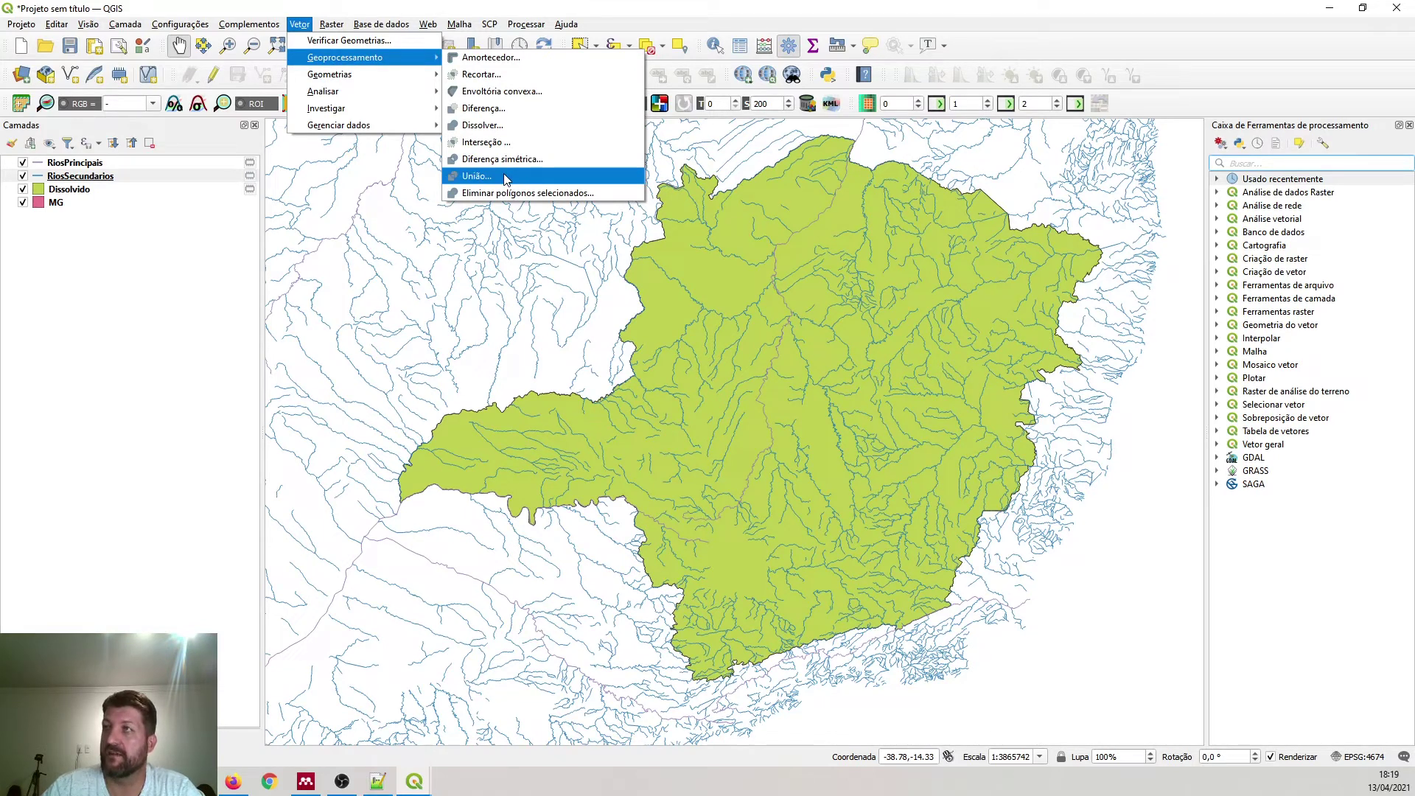
{"action": "mouse_move", "coordinate": [367, 84]}
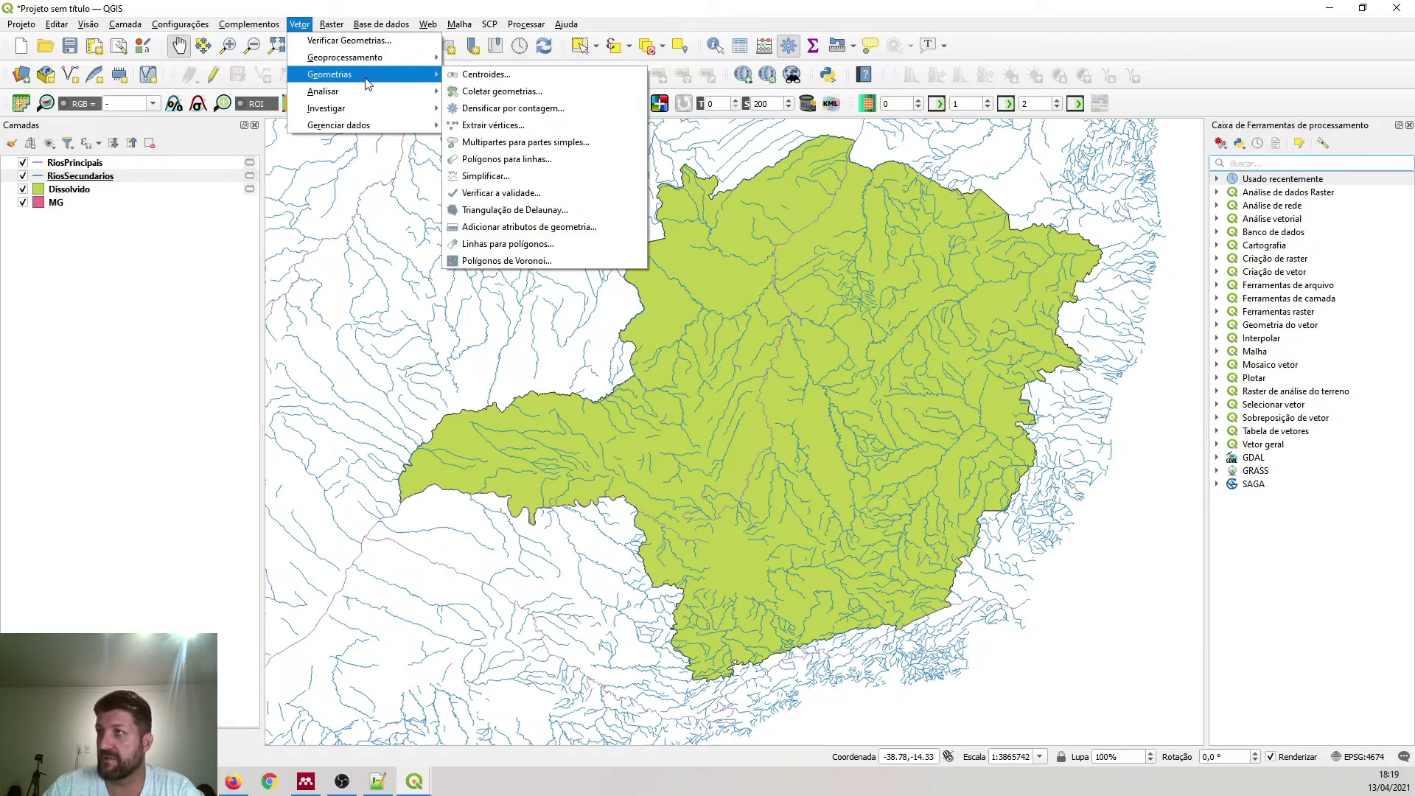
{"action": "mouse_move", "coordinate": [368, 57]}
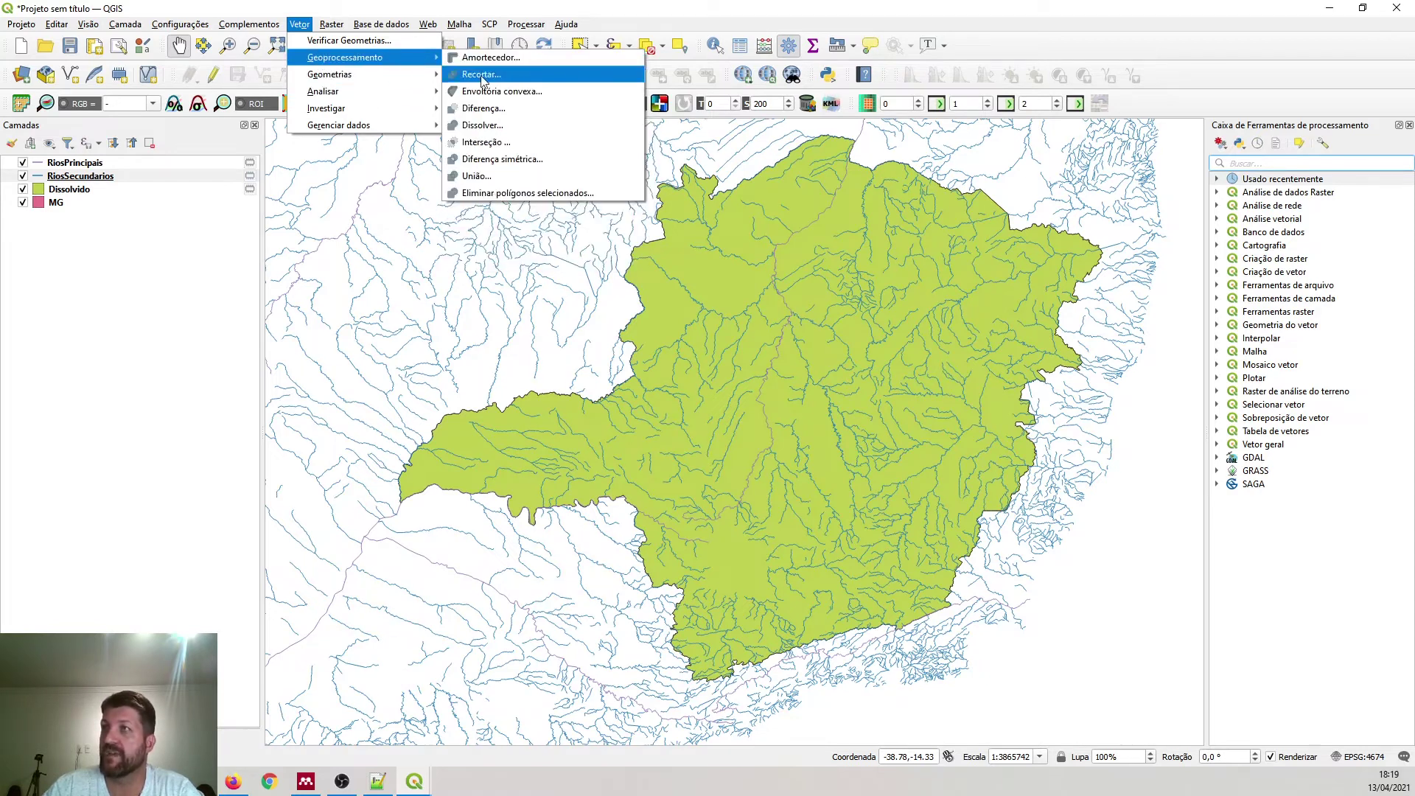
{"action": "left_click", "coordinate": [488, 177]}
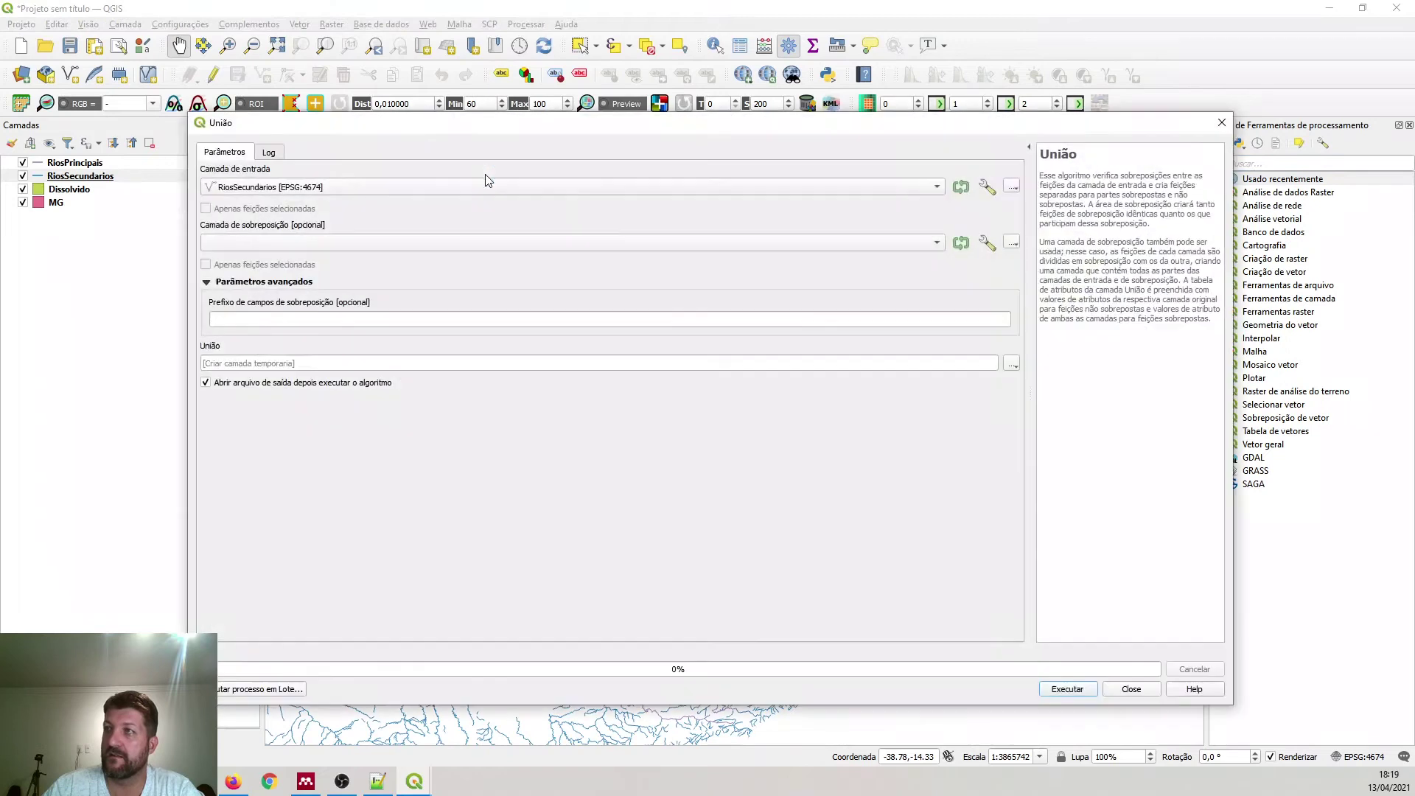
{"action": "left_click", "coordinate": [321, 245]}
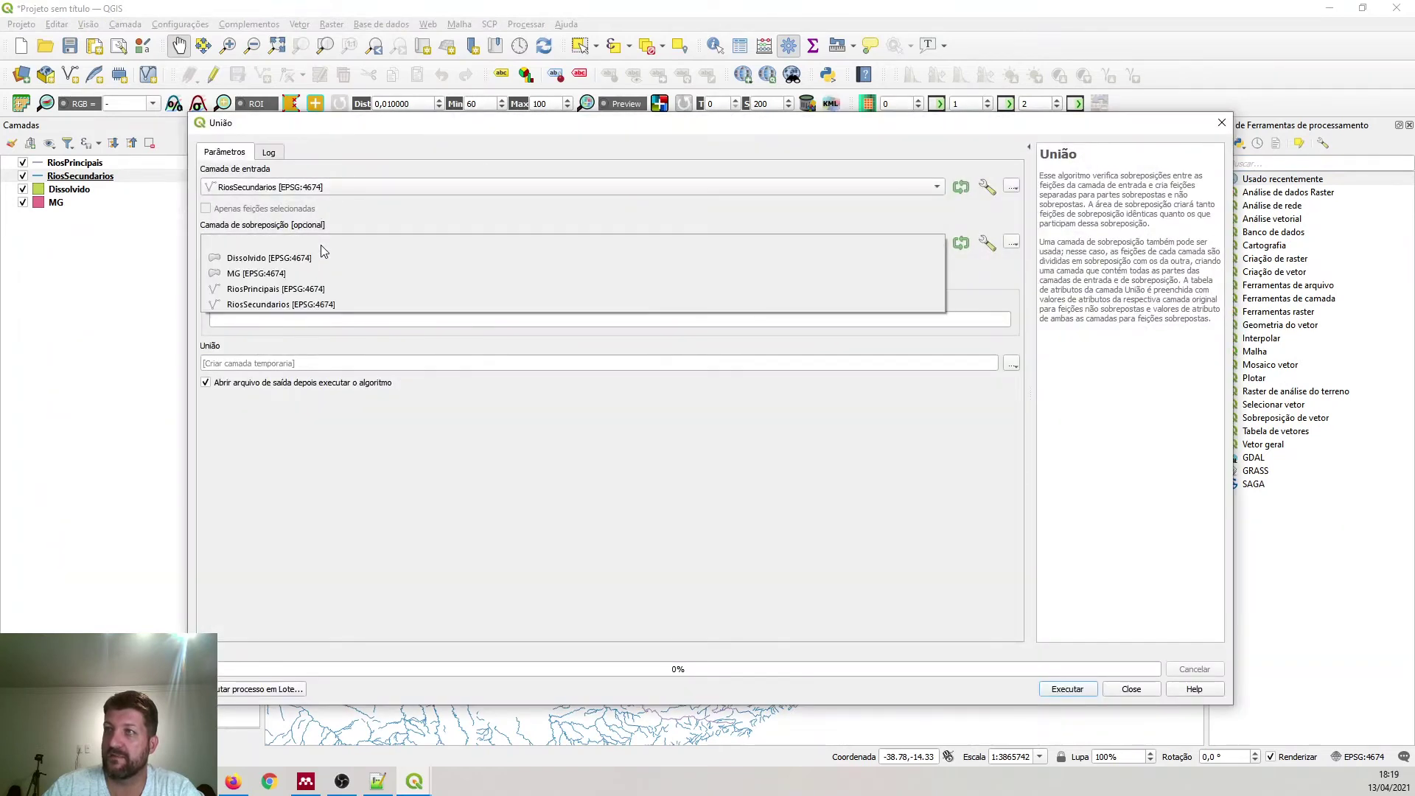
{"action": "left_click", "coordinate": [314, 290]}
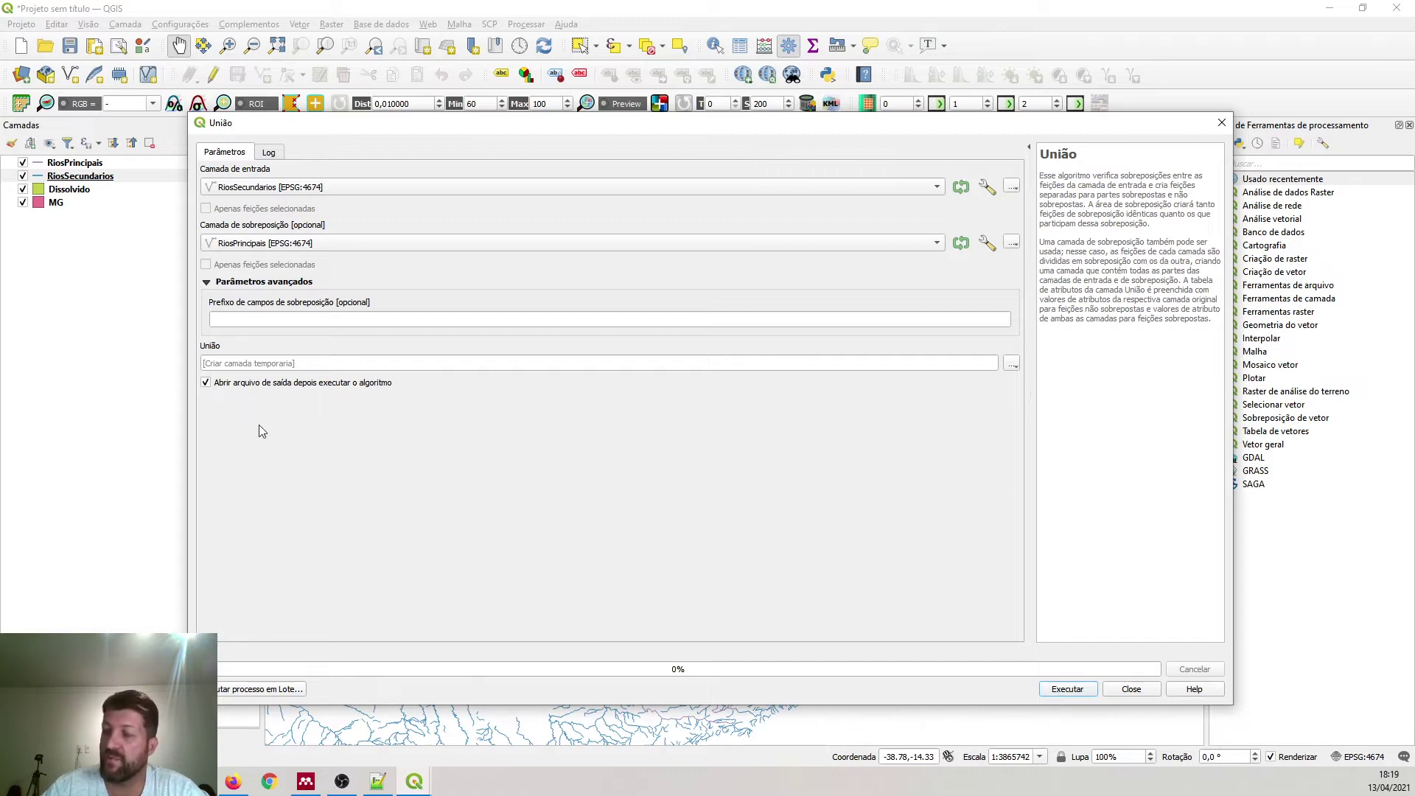
{"action": "left_click", "coordinate": [1063, 690]}
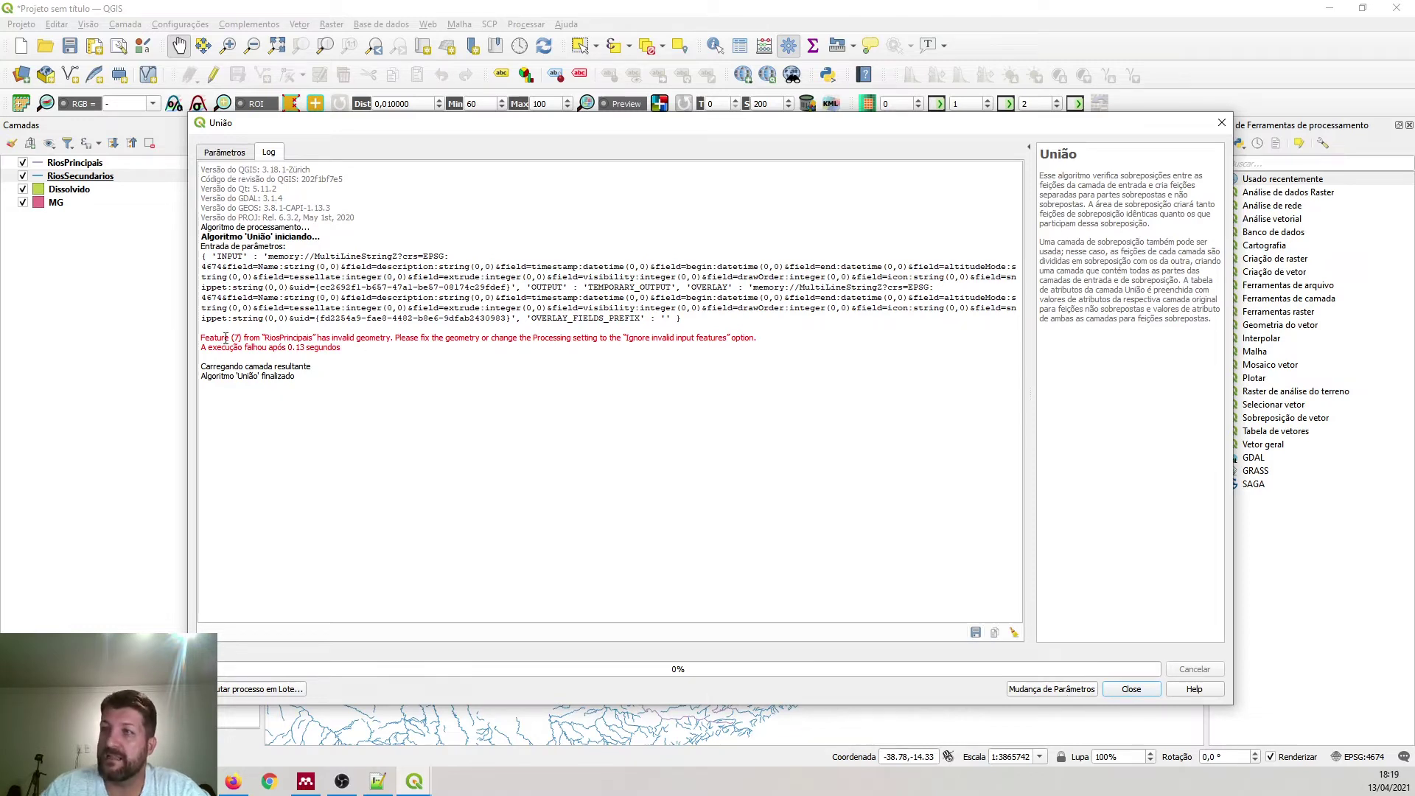
{"action": "left_click_drag", "start_coordinate": [202, 338], "coordinate": [392, 339]}
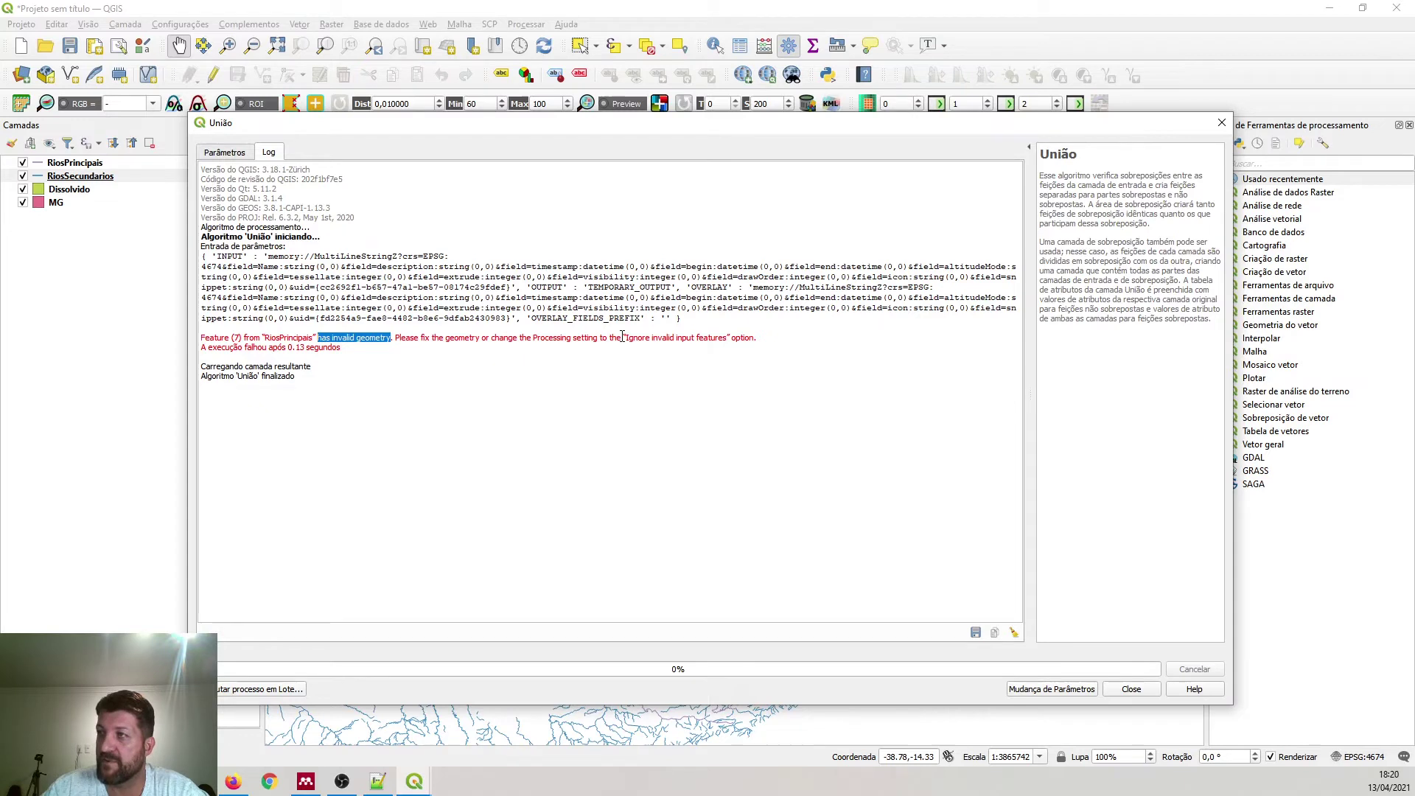
{"action": "left_click", "coordinate": [1222, 122]}
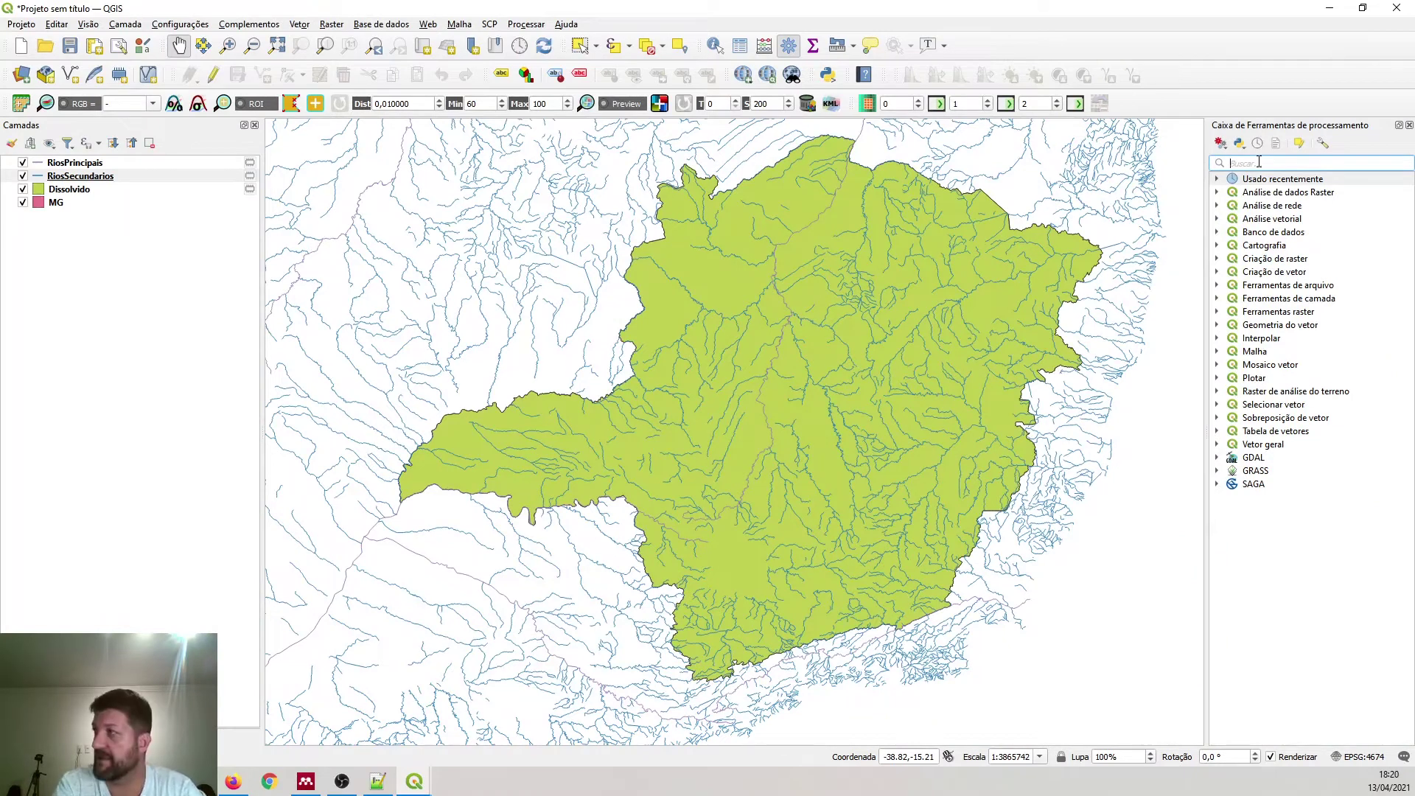
- Run Verificar a validade on RiosSecundarios with the GEOS method, creating temporary valid, invalid and error output layers
{"action": "type", "text": "vel"}
{"action": "type", "text": "rif"}
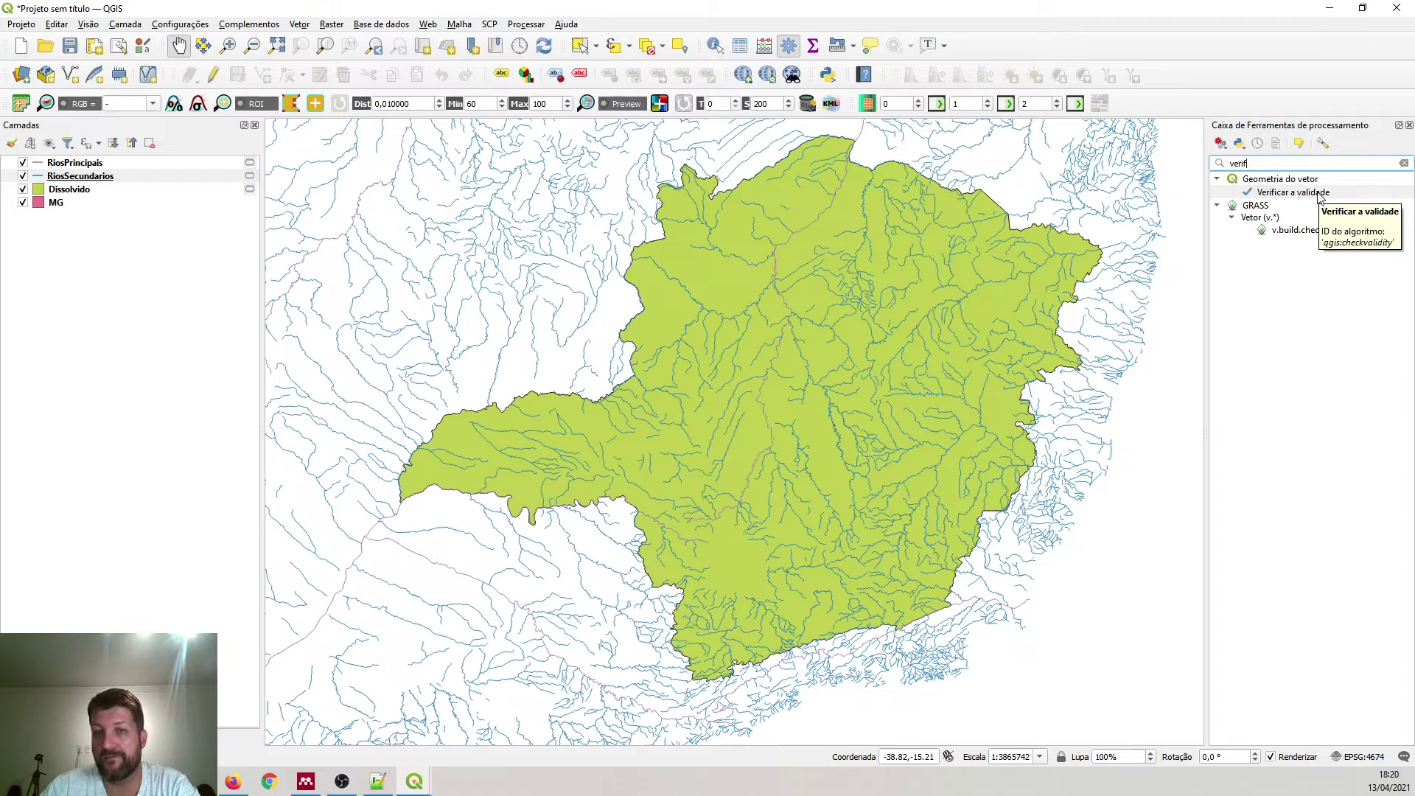
{"action": "left_click", "coordinate": [299, 25]}
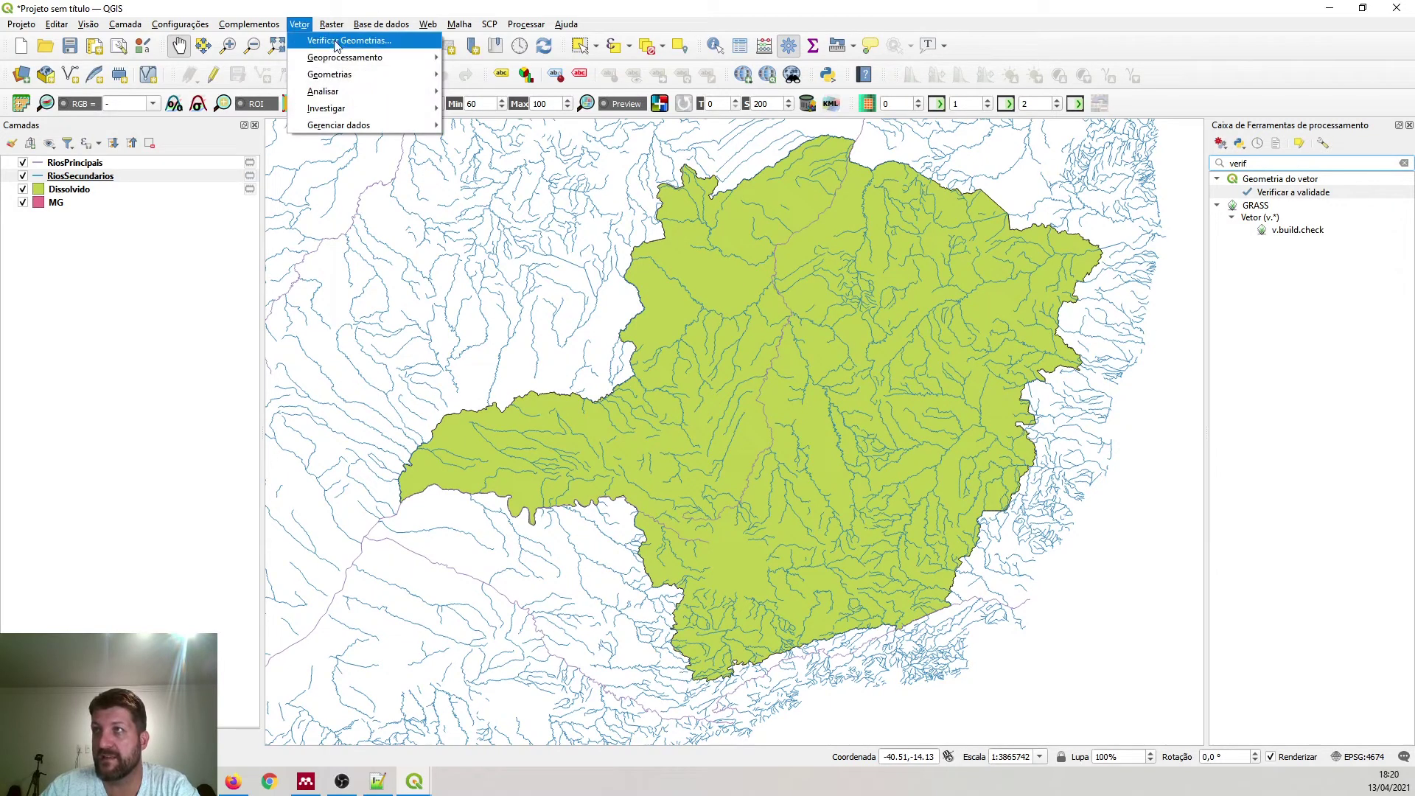
{"action": "double_click", "coordinate": [1289, 193]}
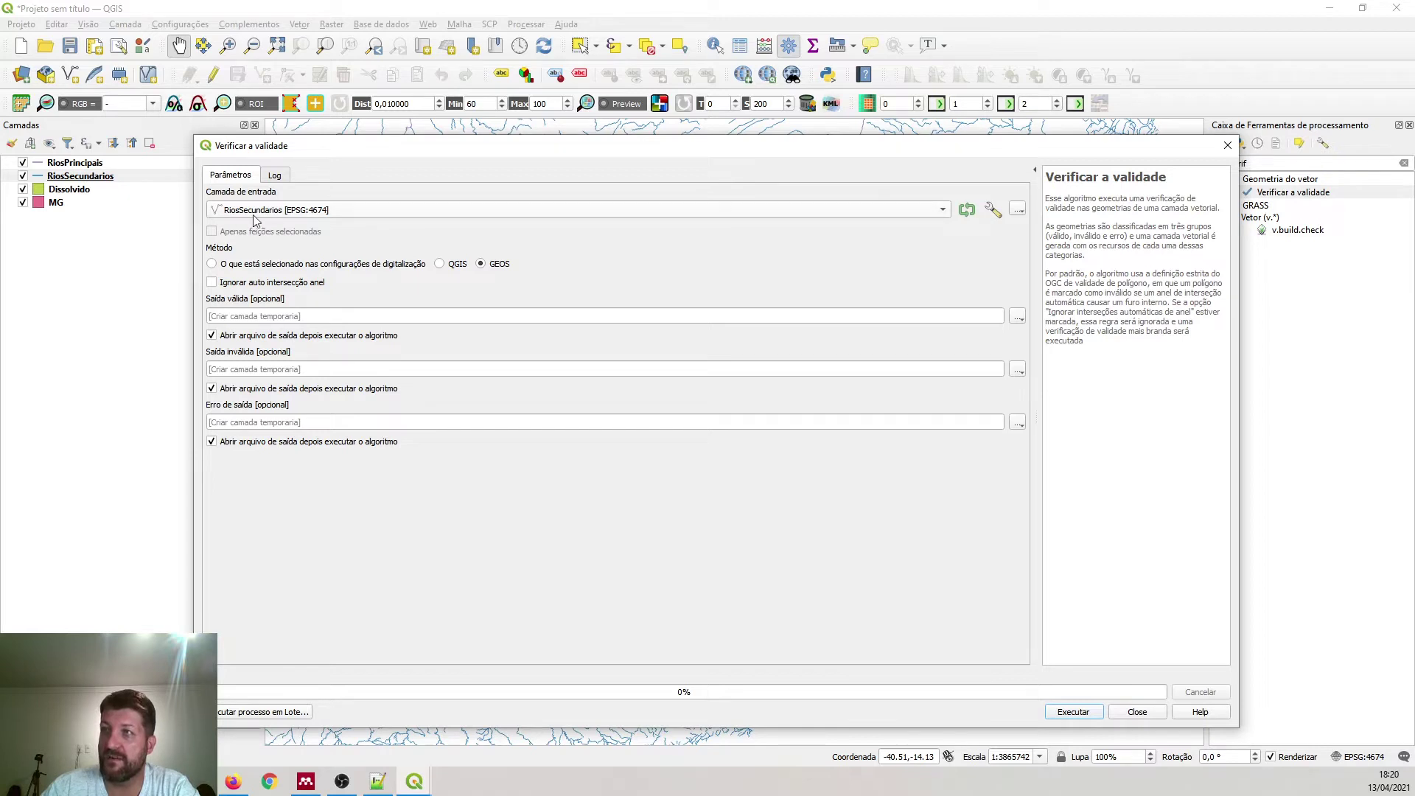
{"action": "left_click", "coordinate": [356, 209]}
{"action": "left_click", "coordinate": [357, 211]}
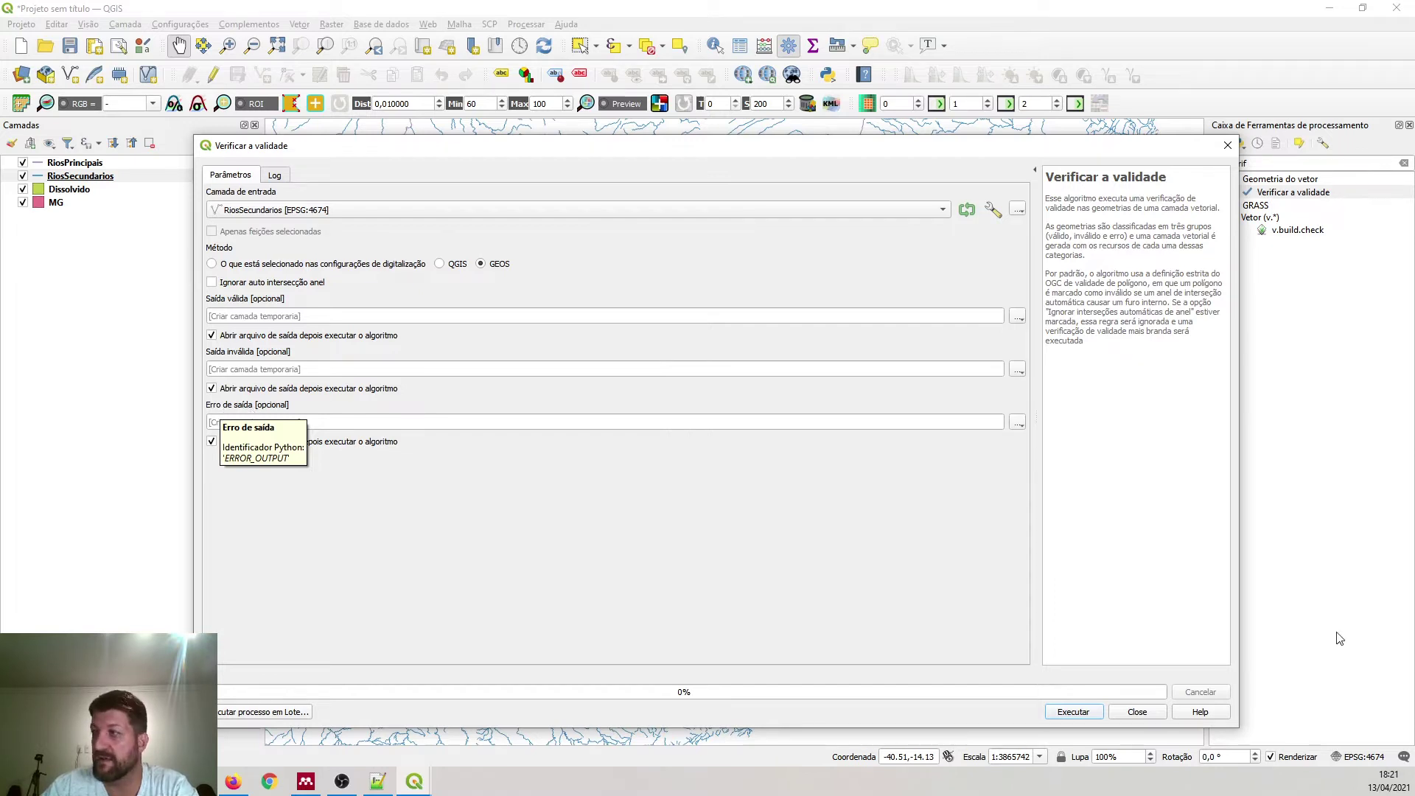
{"action": "left_click", "coordinate": [1075, 712]}
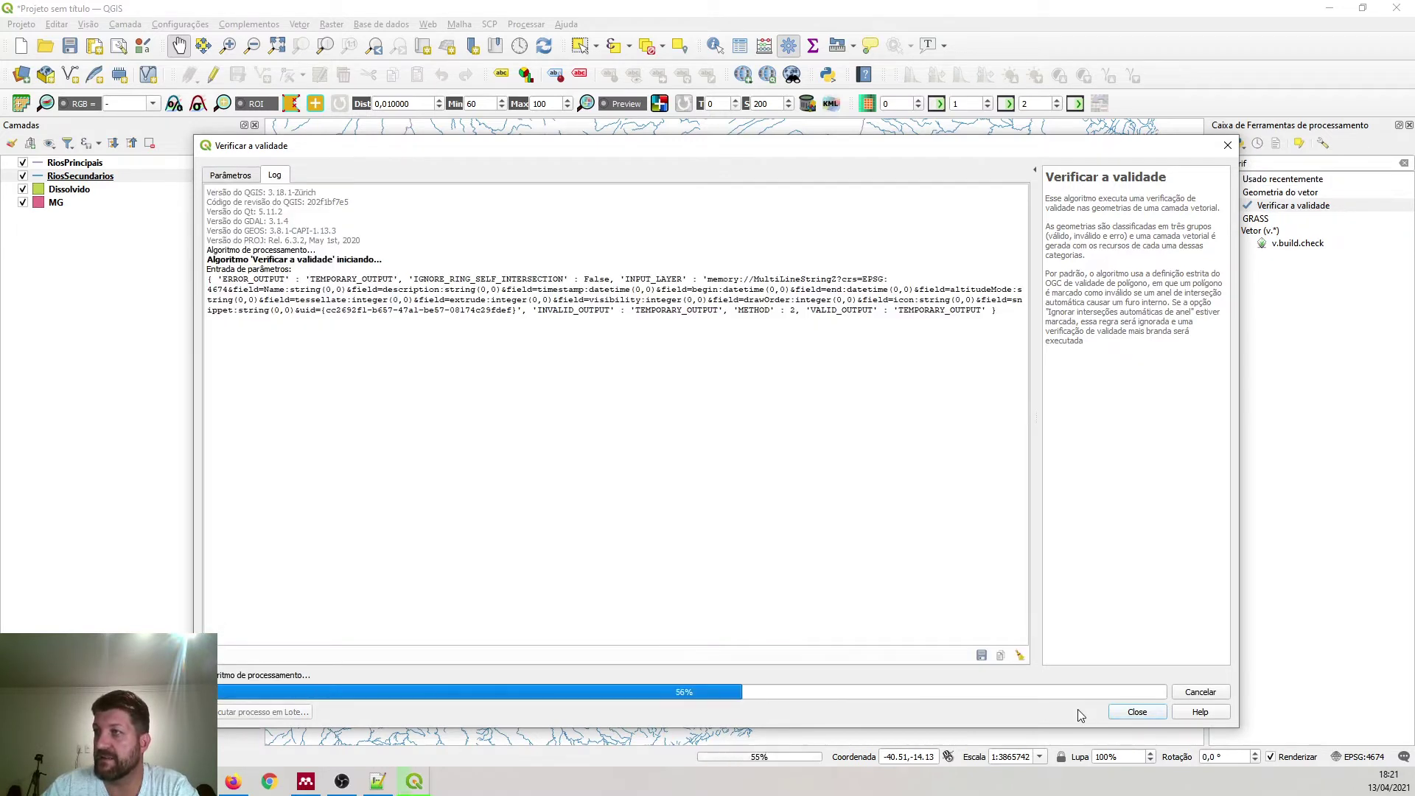
{"action": "left_click", "coordinate": [1139, 712]}
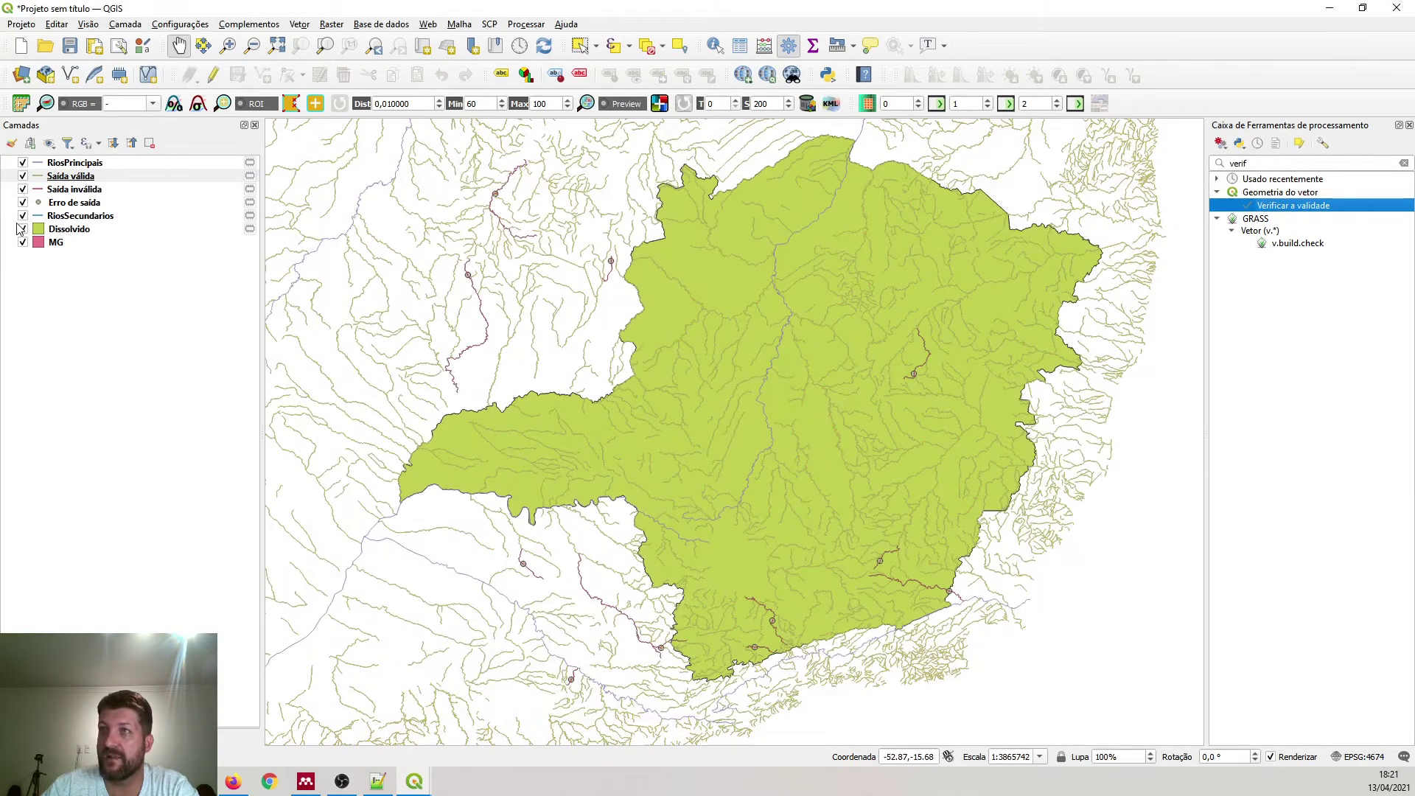
- Hide RiosPrincipais, RiosSecundarios, Saída inválida and Erro de saída to examine only the valid rivers over the state polygon
{"action": "left_click", "coordinate": [22, 166]}
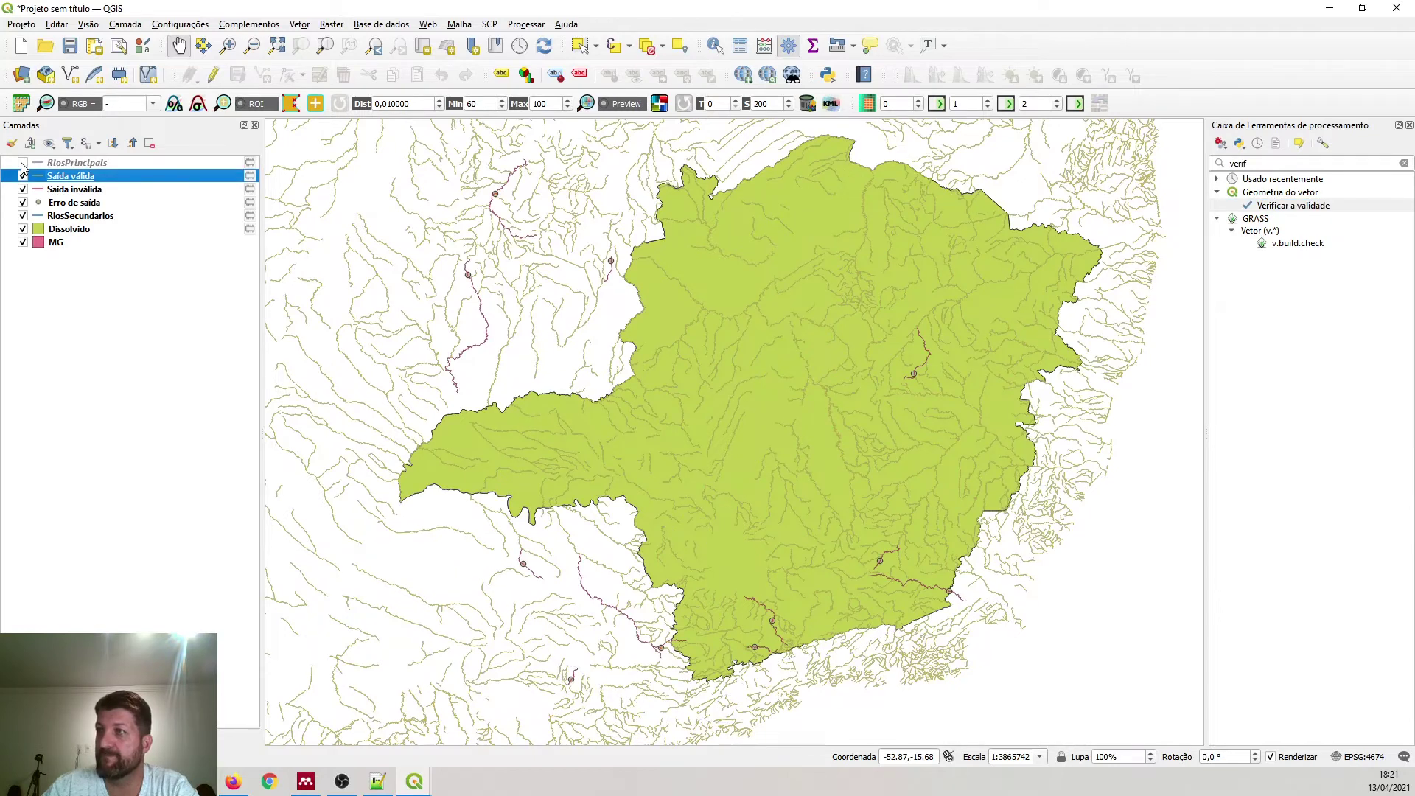
{"action": "left_click", "coordinate": [24, 218]}
{"action": "scroll", "coordinate": [522, 350], "scroll_direction": "down", "scroll_amount": 3}
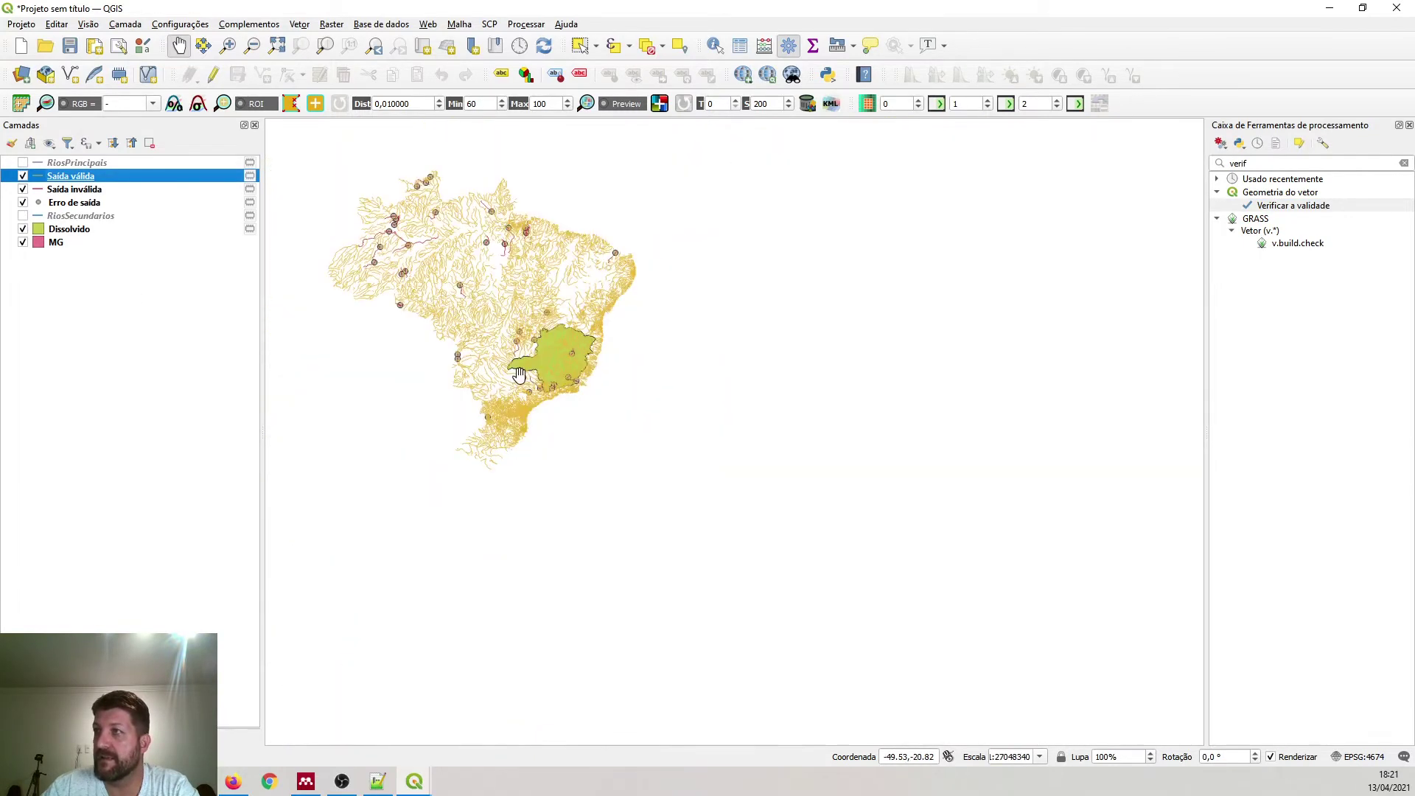
{"action": "scroll", "coordinate": [487, 316], "scroll_direction": "up", "scroll_amount": 1}
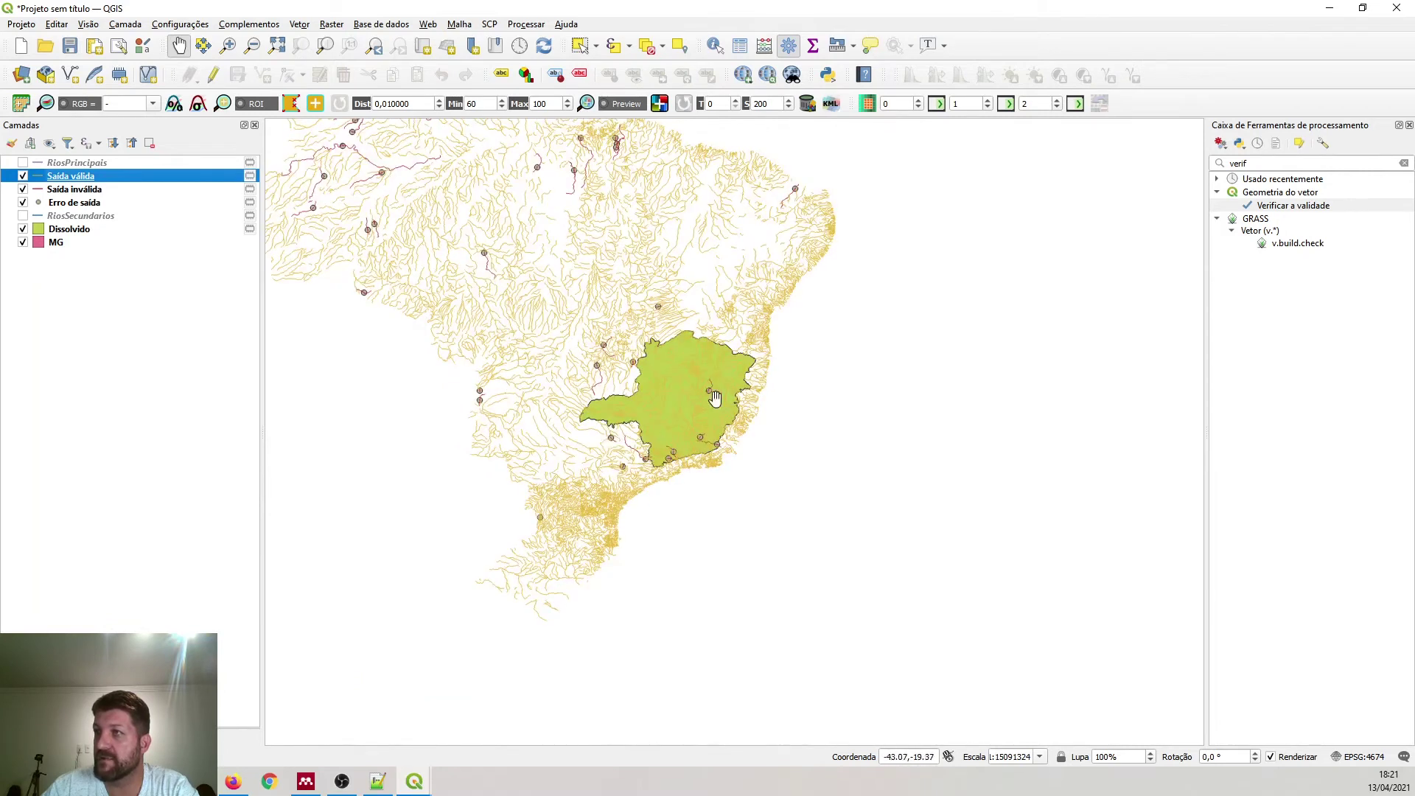
{"action": "left_click", "coordinate": [23, 189]}
{"action": "left_click", "coordinate": [23, 203]}
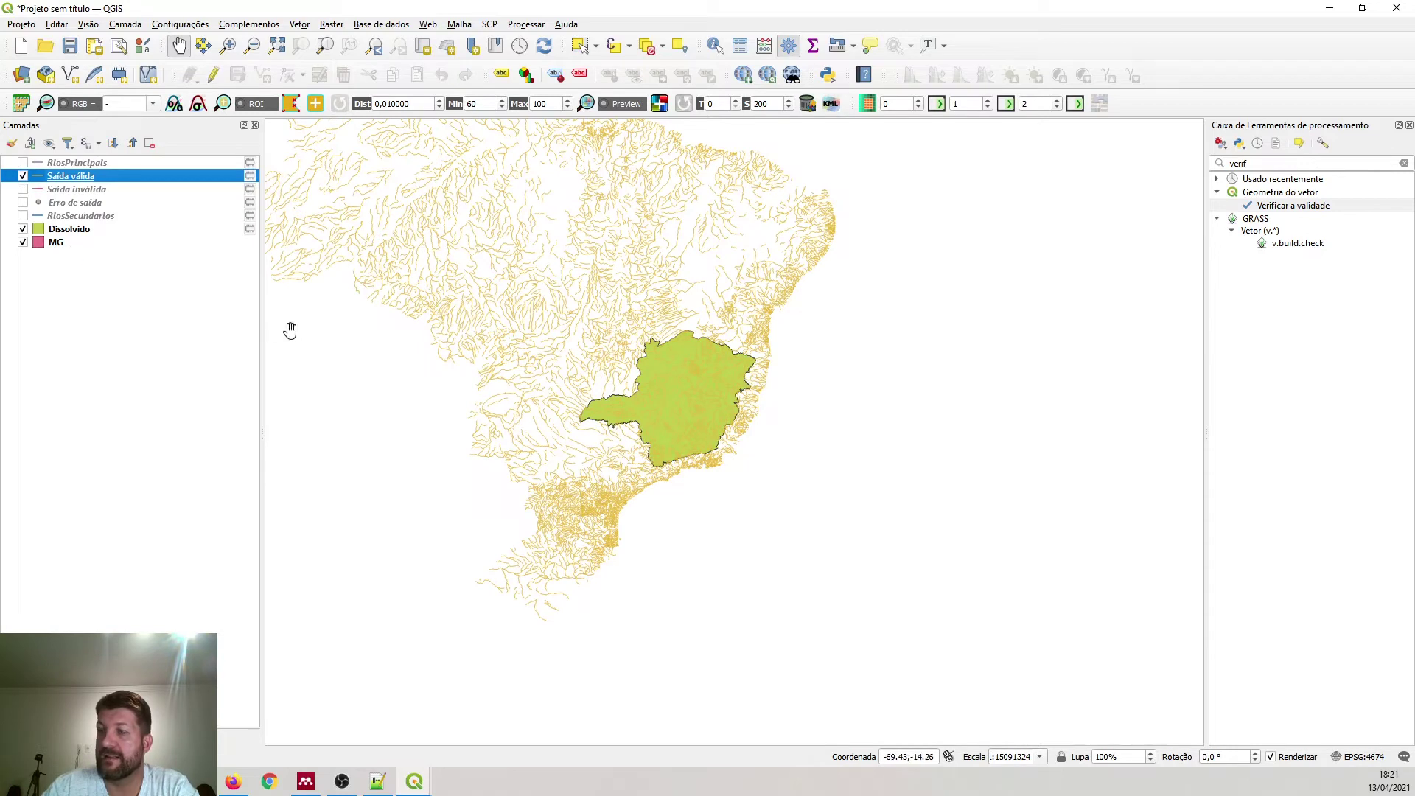
{"action": "scroll", "coordinate": [590, 393], "scroll_direction": "up", "scroll_amount": 2}
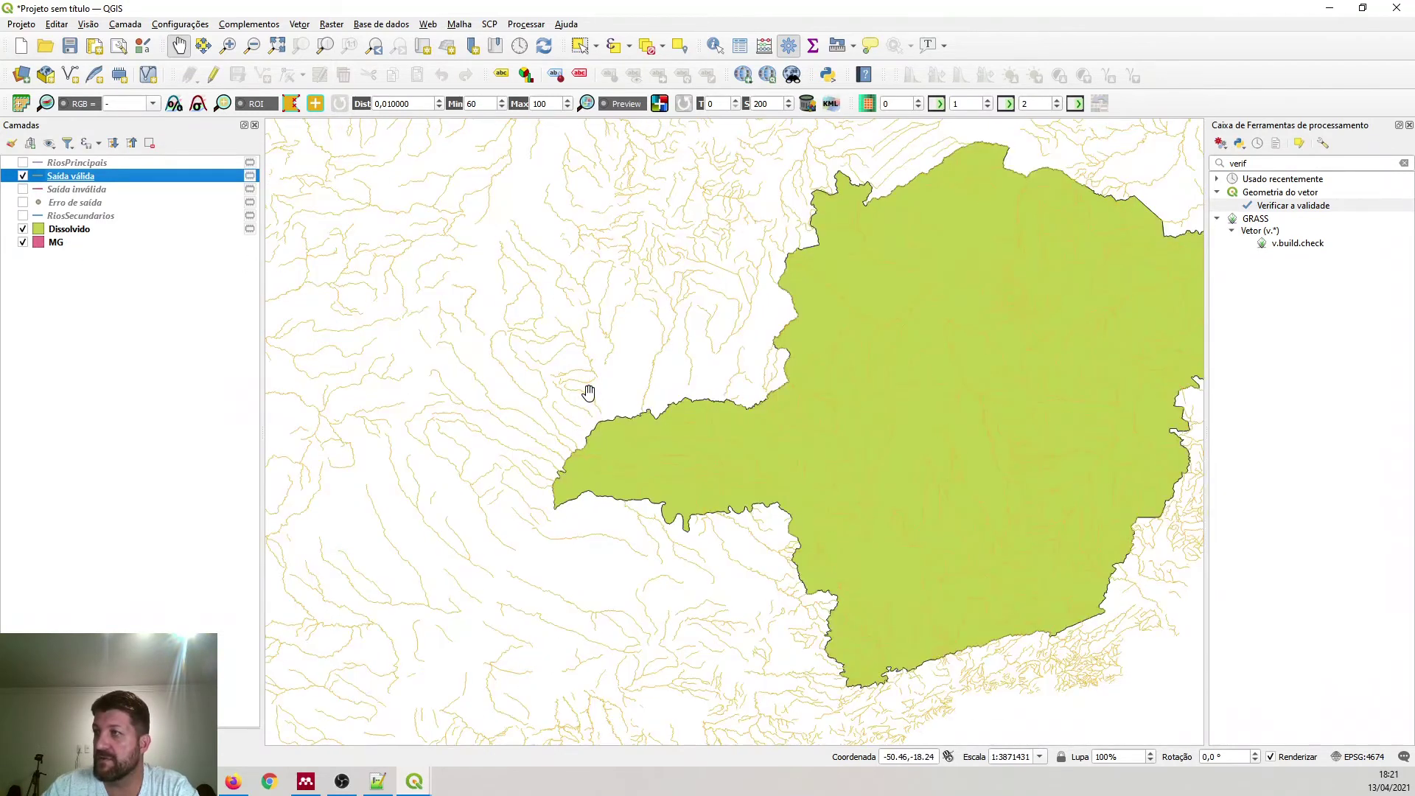
- Hide Saída válida and show Saída inválida together with Erro de saída to examine the invalid rivers and their error points
{"action": "left_click", "coordinate": [23, 176]}
{"action": "left_click", "coordinate": [23, 189]}
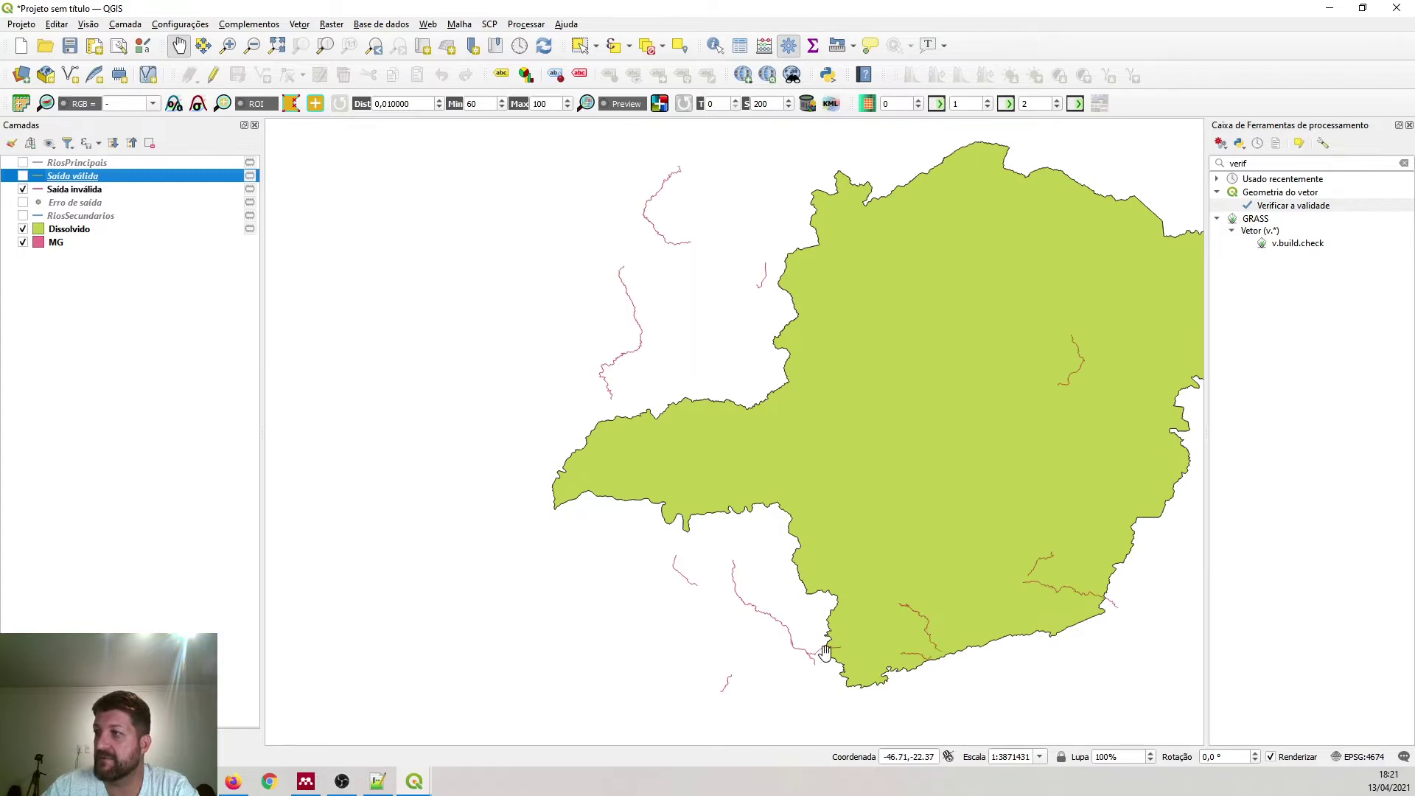
{"action": "left_click_drag", "start_coordinate": [843, 619], "coordinate": [726, 501]}
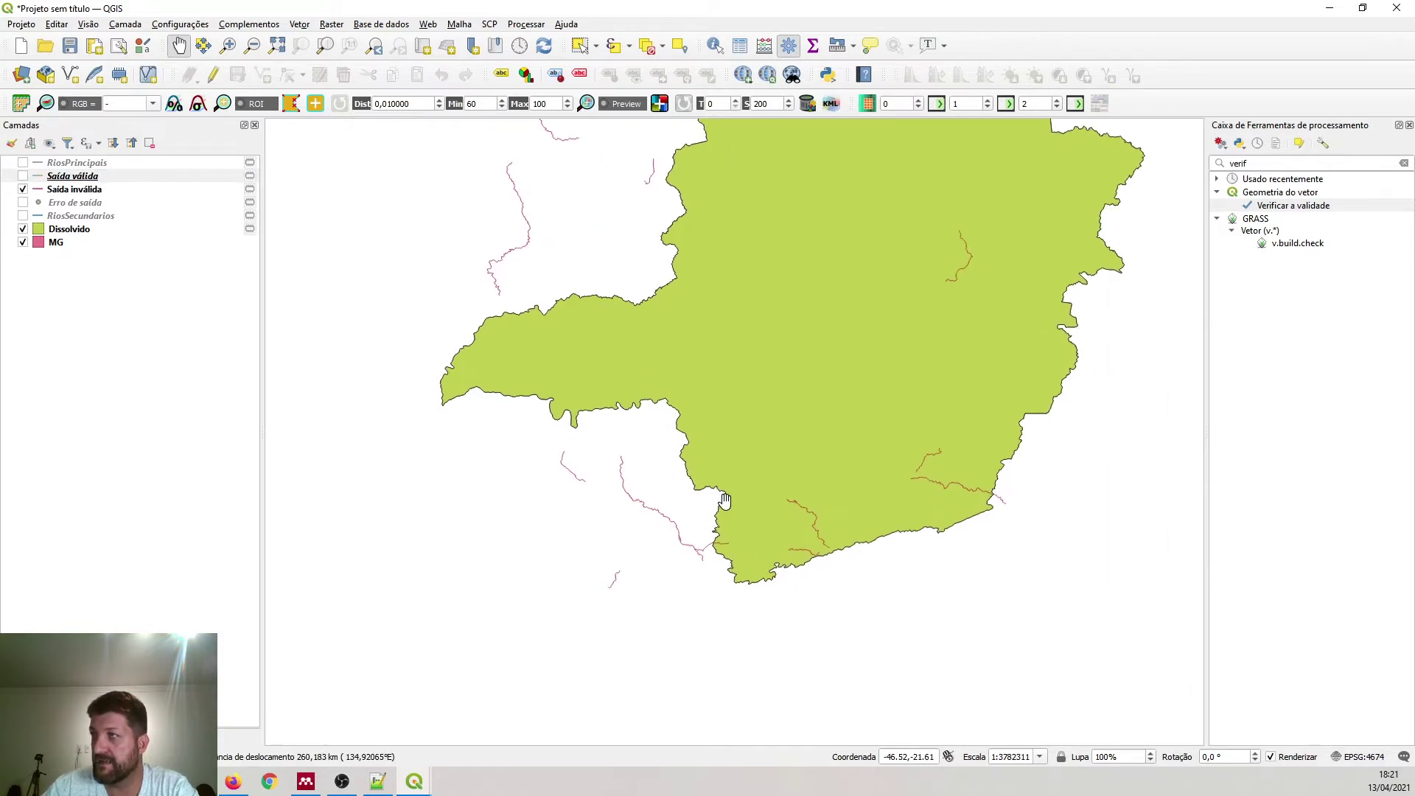
{"action": "left_click", "coordinate": [23, 202]}
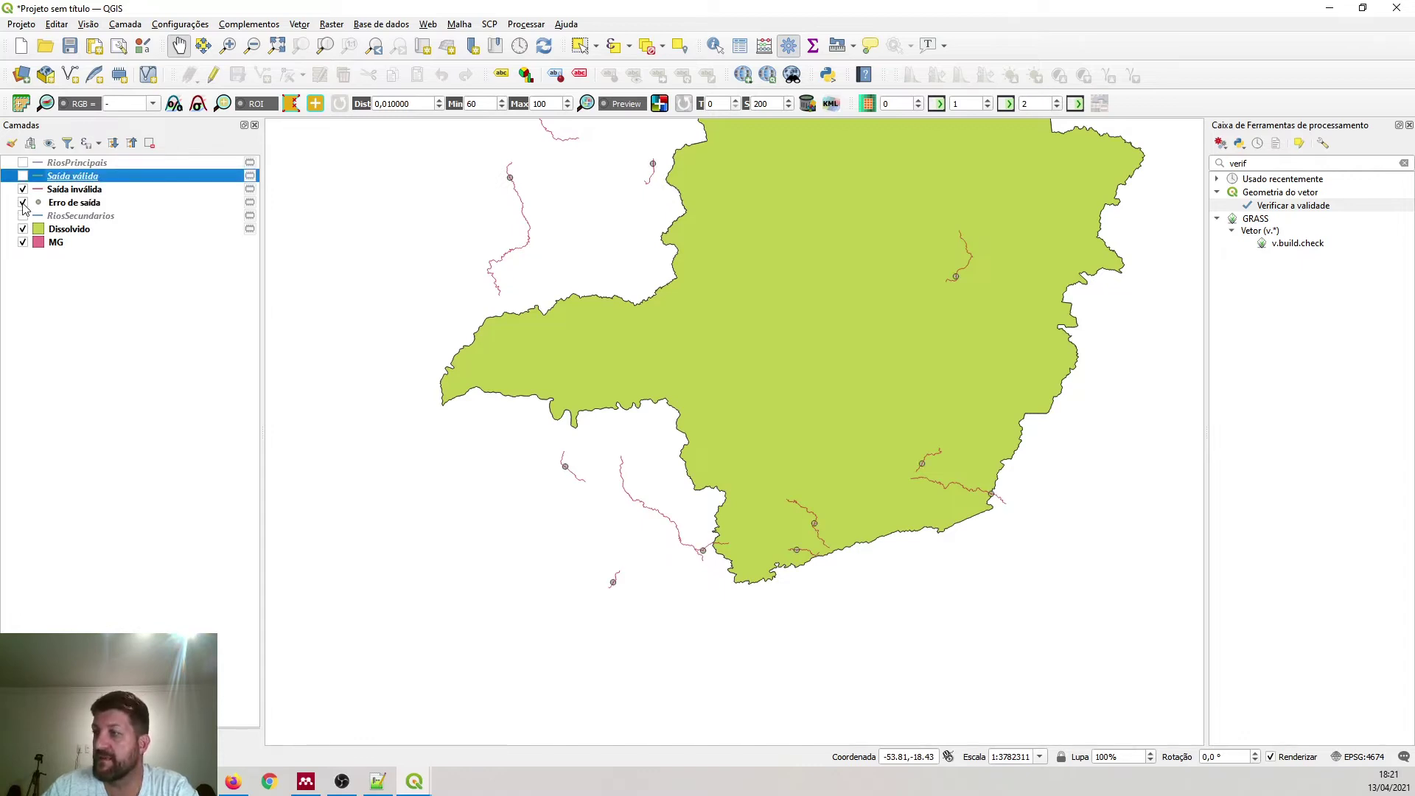
- Select an Erro de saída point on an invalid river in southern MG and examine the line's vertices around it
{"action": "left_click", "coordinate": [80, 207]}
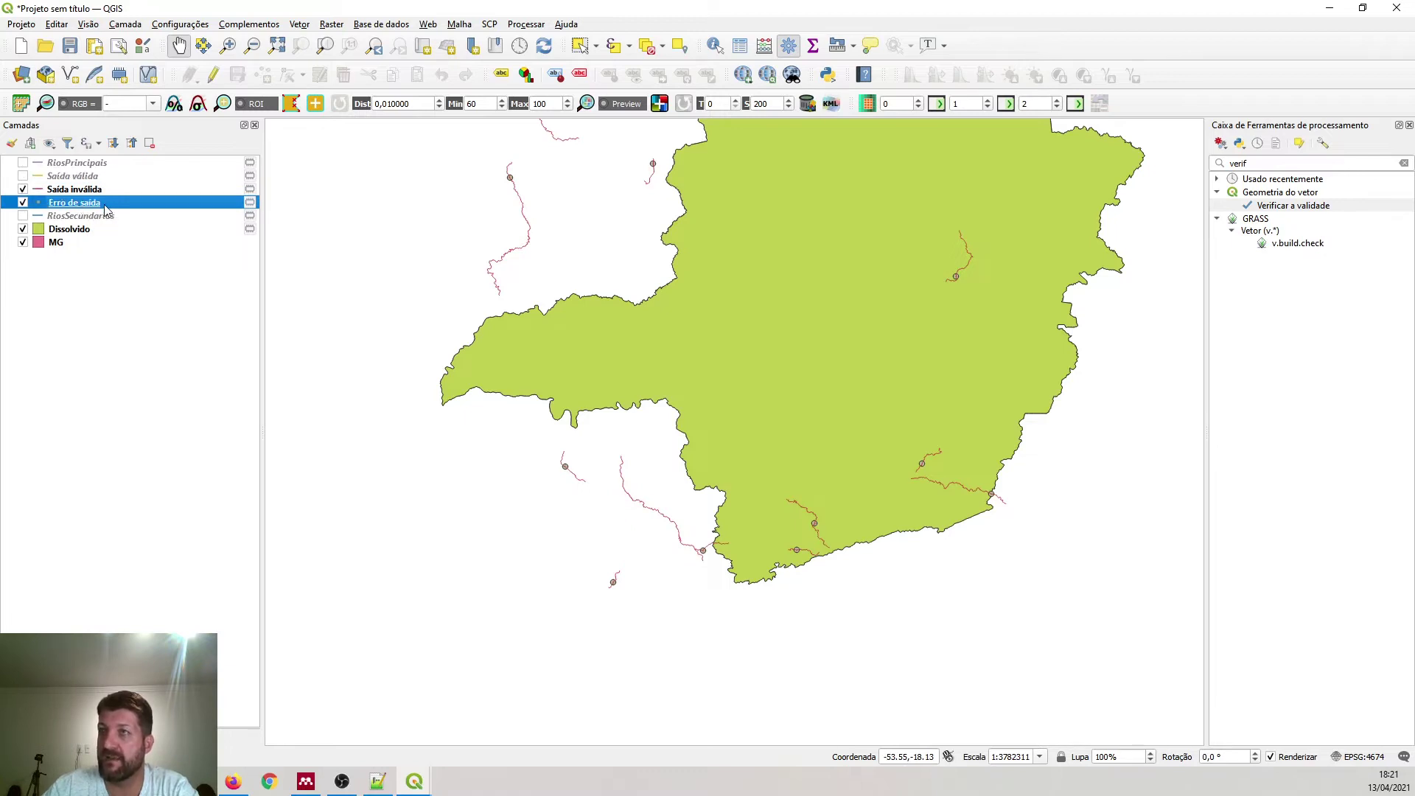
{"action": "left_click", "coordinate": [597, 45]}
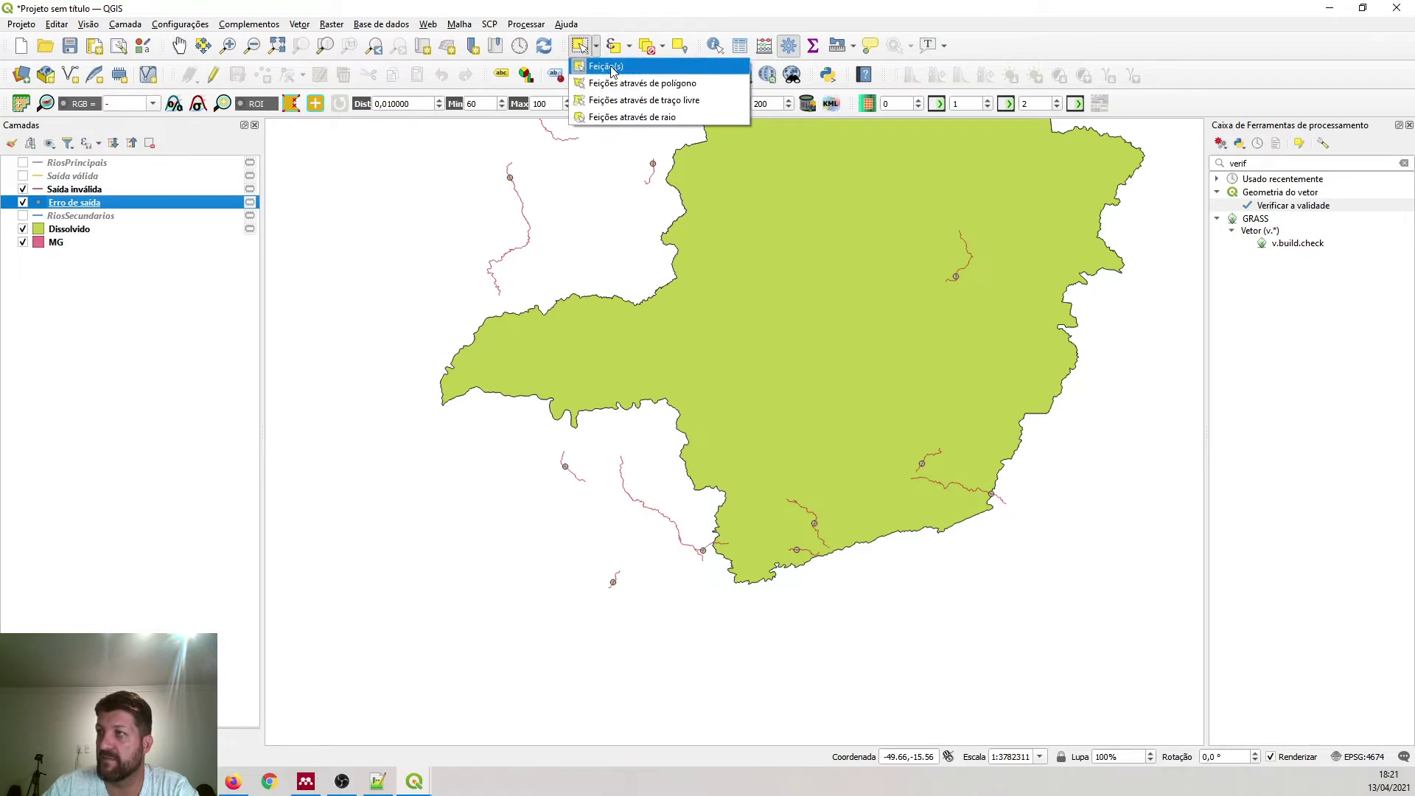
{"action": "left_click", "coordinate": [611, 71]}
{"action": "scroll", "coordinate": [841, 543], "scroll_direction": "up", "scroll_amount": 3}
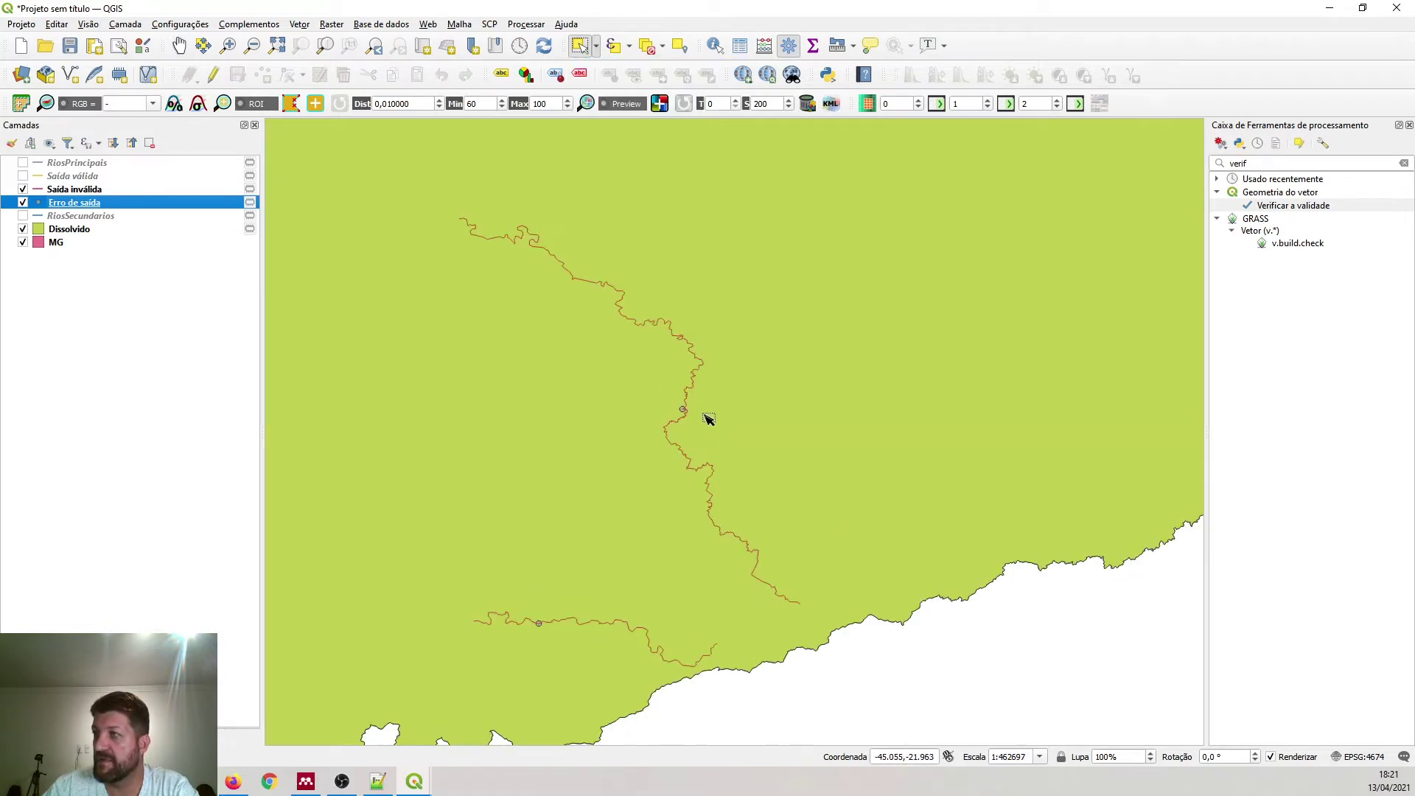
{"action": "scroll", "coordinate": [708, 418], "scroll_direction": "up", "scroll_amount": 2}
{"action": "left_click_drag", "start_coordinate": [738, 351], "coordinate": [703, 387]}
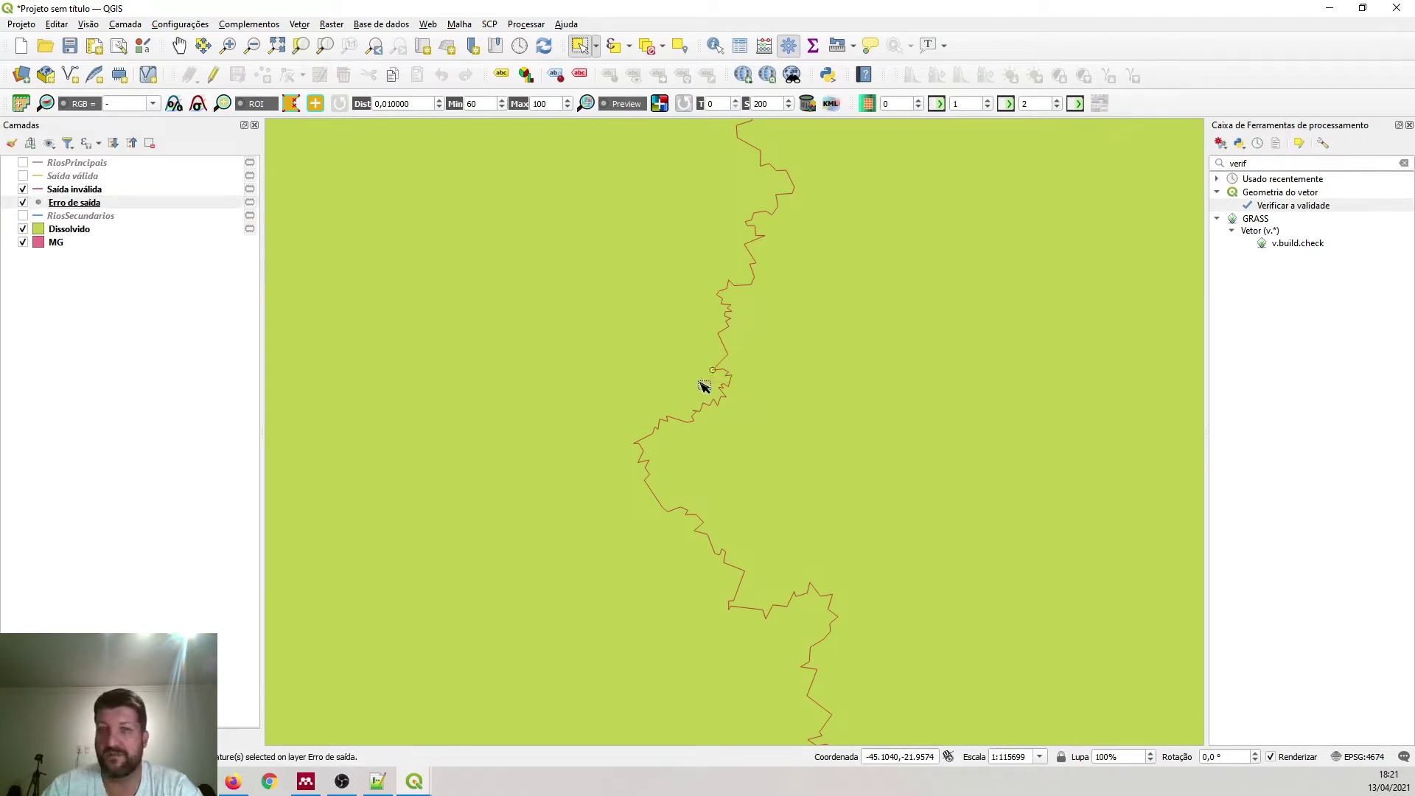
{"action": "scroll", "coordinate": [738, 365], "scroll_direction": "up", "scroll_amount": 3}
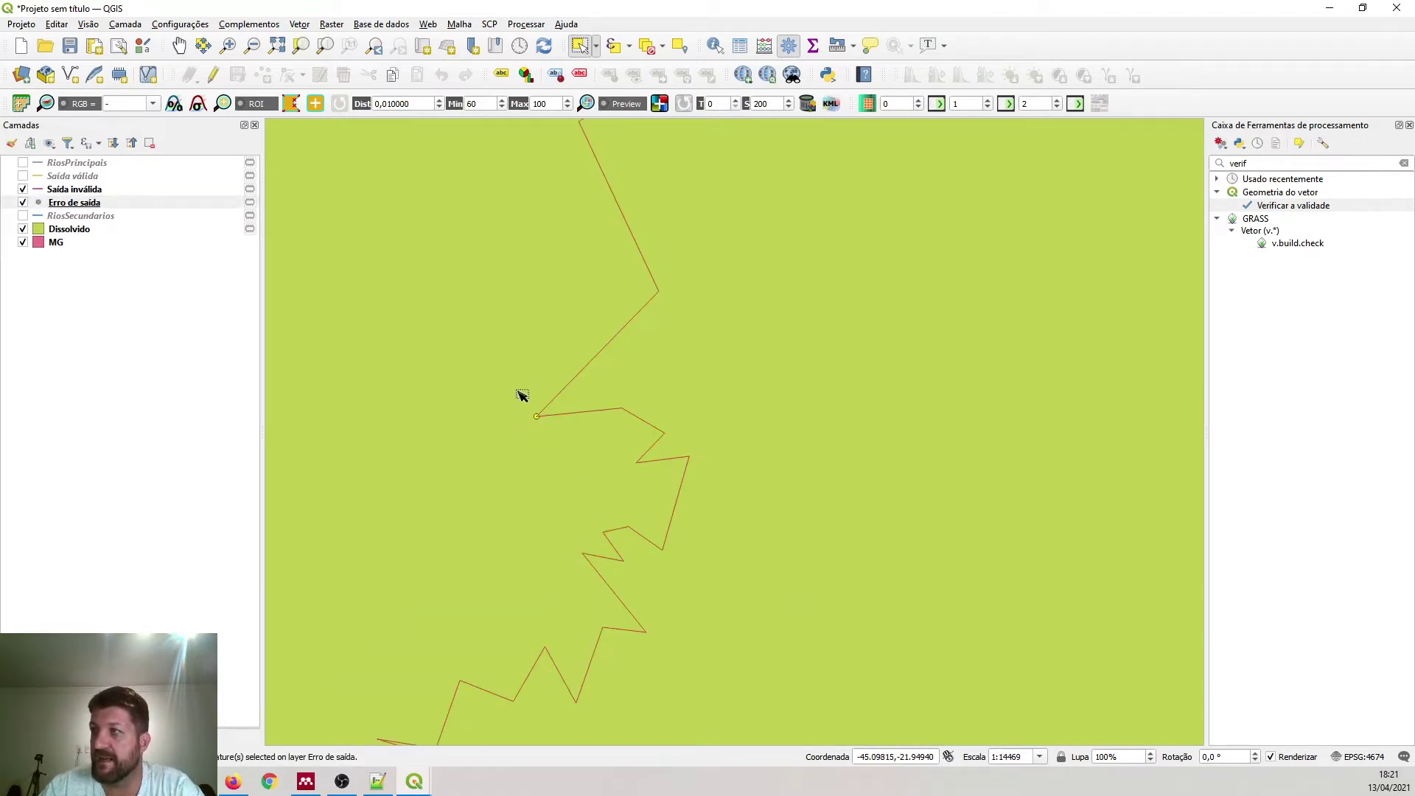
- Read the error messages in the Erro de saída attribute table with the message column widened, and minimize the table
{"action": "right_click", "coordinate": [101, 206]}
{"action": "left_click", "coordinate": [169, 385]}
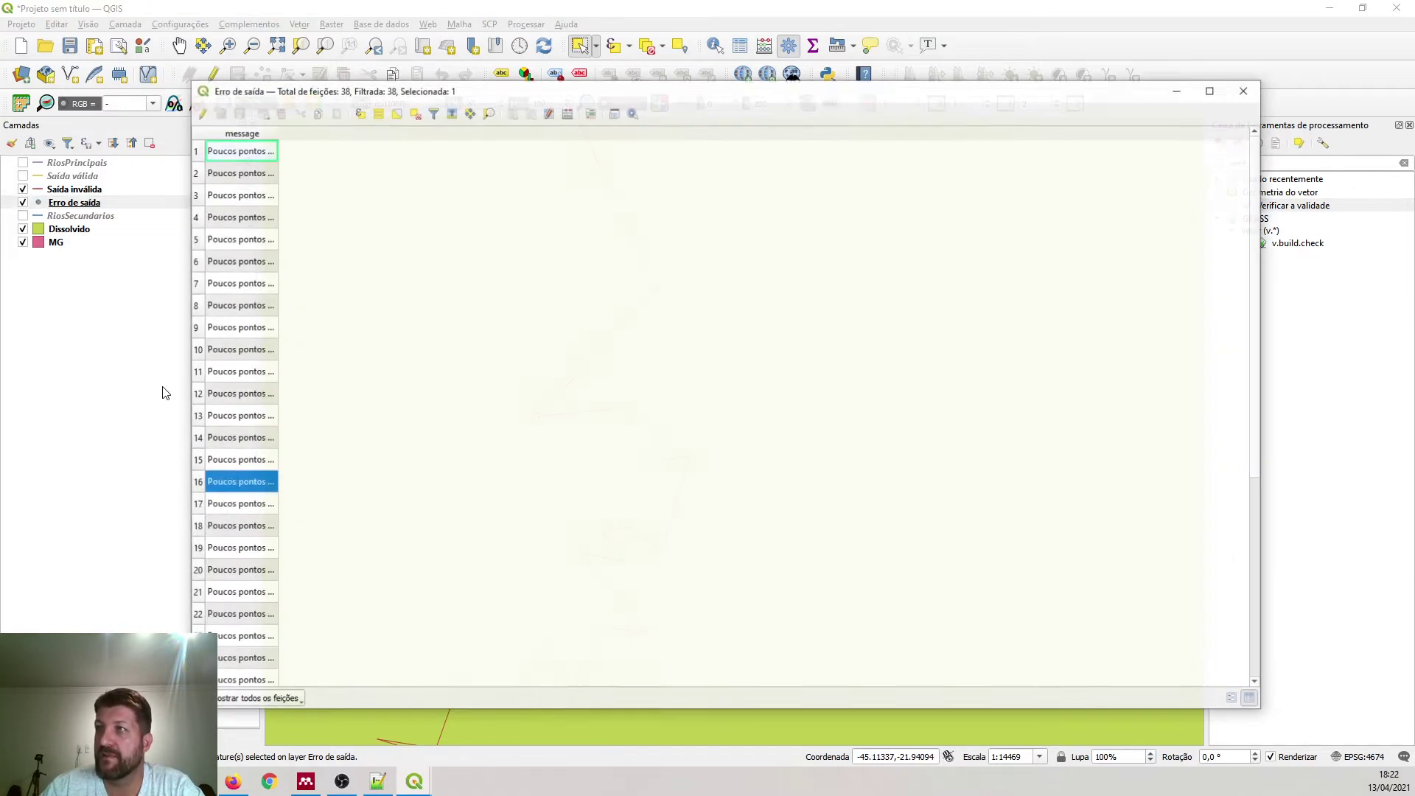
{"action": "left_click_drag", "start_coordinate": [276, 133], "coordinate": [466, 134]}
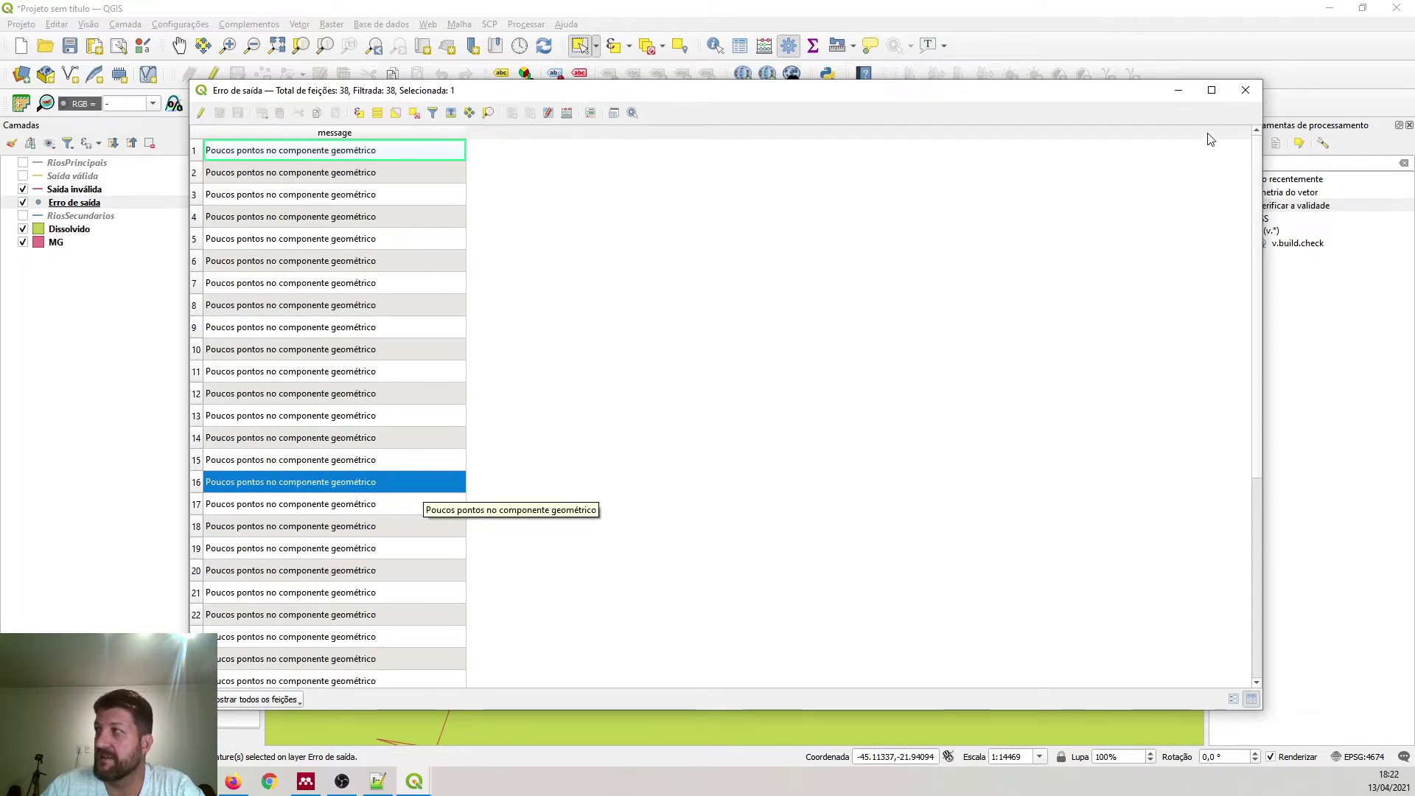
{"action": "left_click", "coordinate": [1178, 91]}
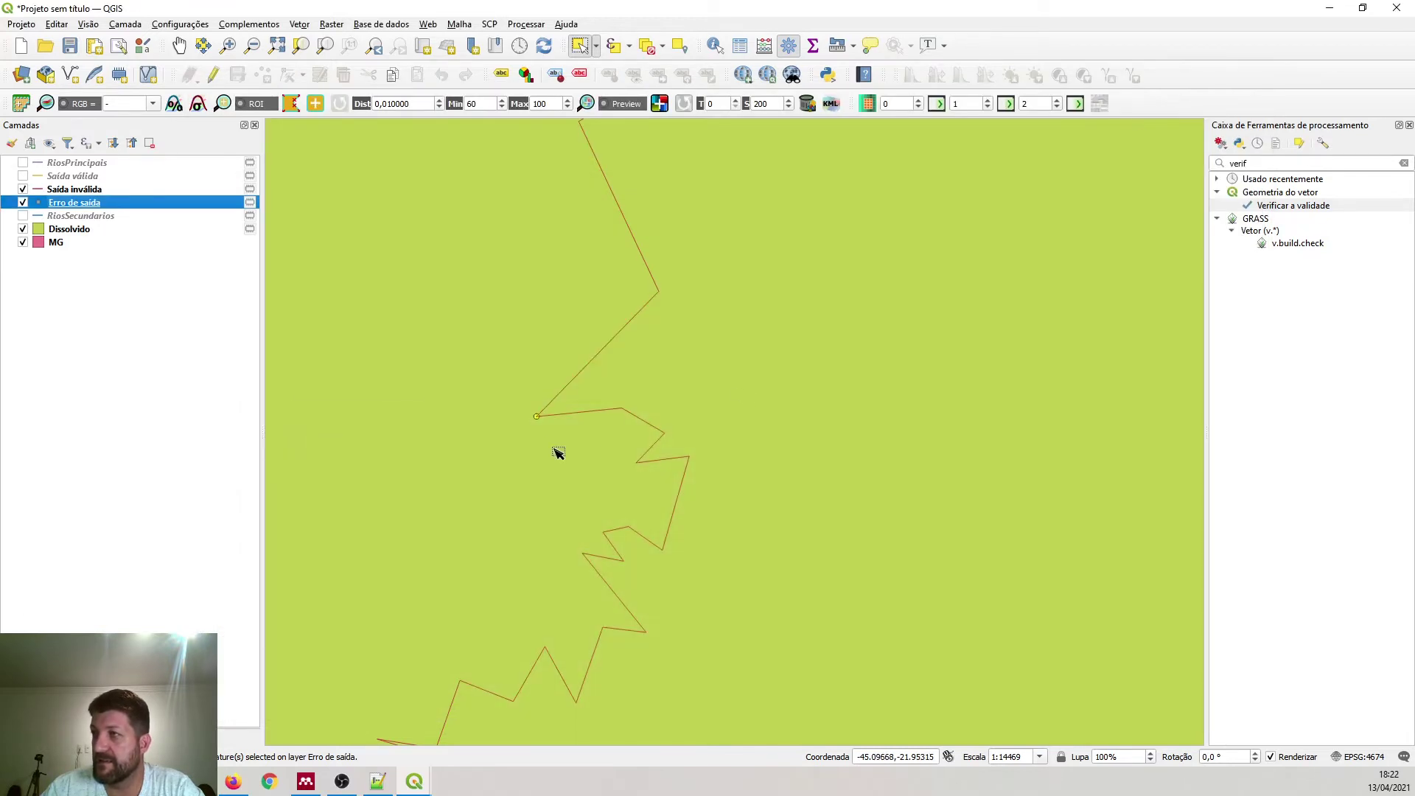
- Examine the selected error point up close and the spread of invalid rivers around and beyond the state
{"action": "scroll", "coordinate": [534, 425], "scroll_direction": "up", "scroll_amount": 1}
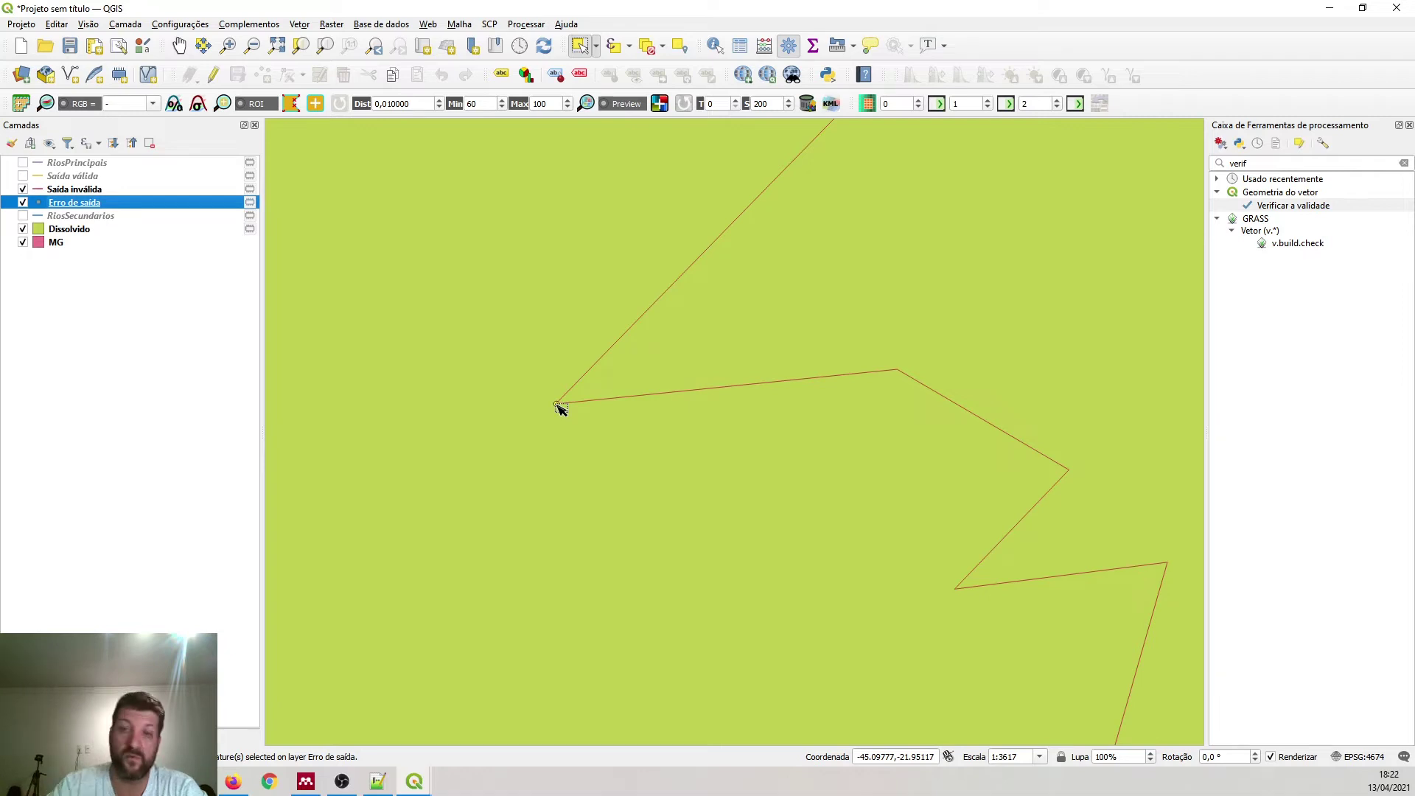
{"action": "scroll", "coordinate": [569, 500], "scroll_direction": "down", "scroll_amount": 9}
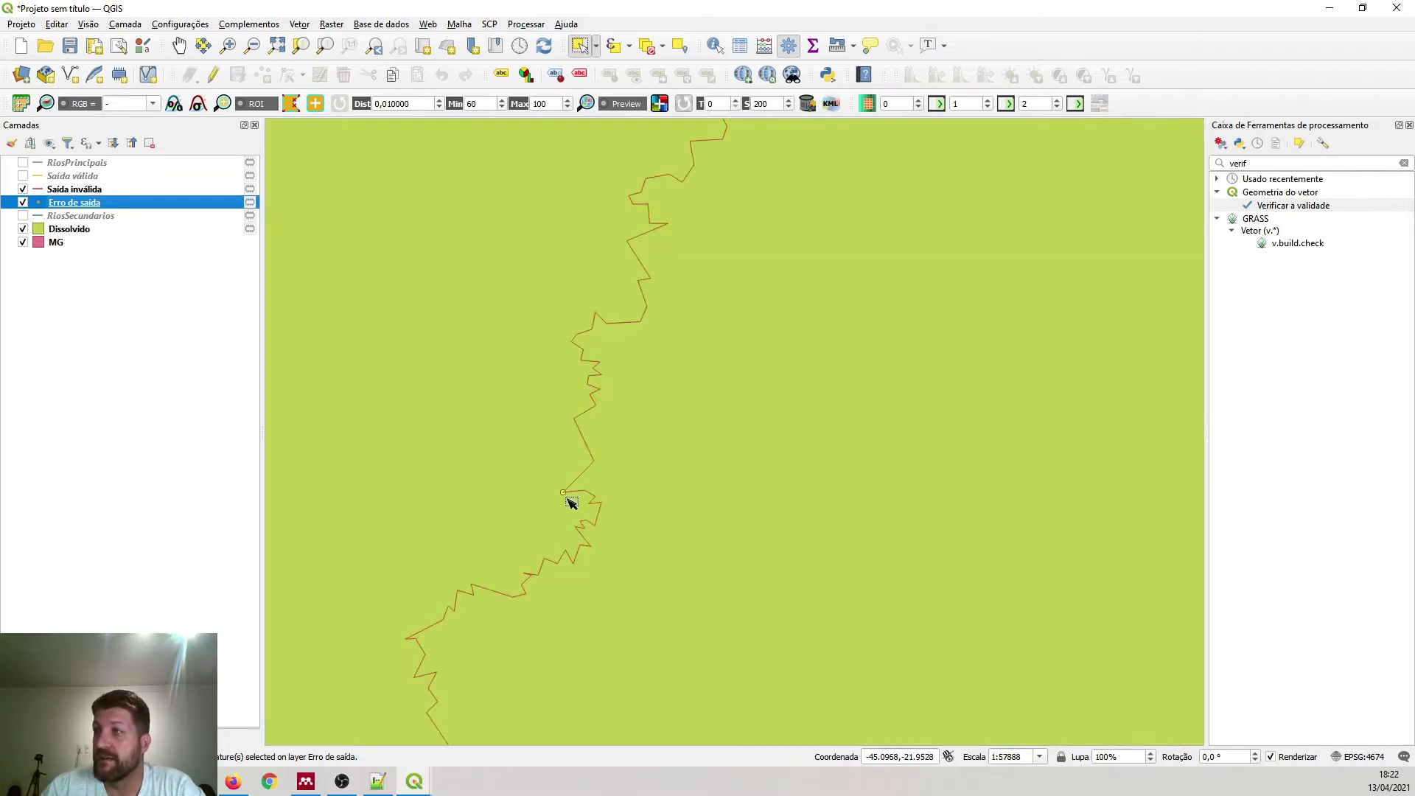
{"action": "scroll", "coordinate": [578, 499], "scroll_direction": "down", "scroll_amount": 2}
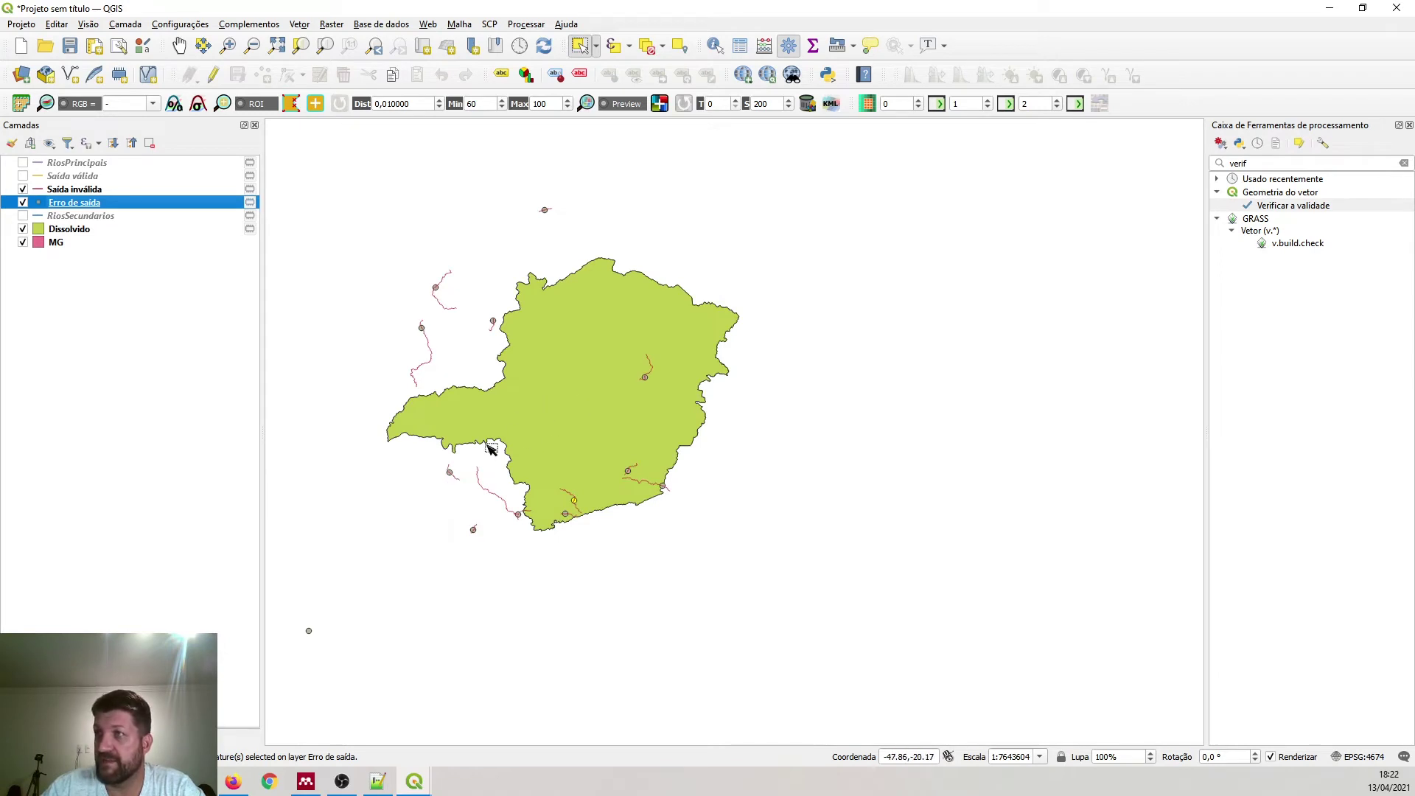
{"action": "scroll", "coordinate": [498, 487], "scroll_direction": "down", "scroll_amount": 2}
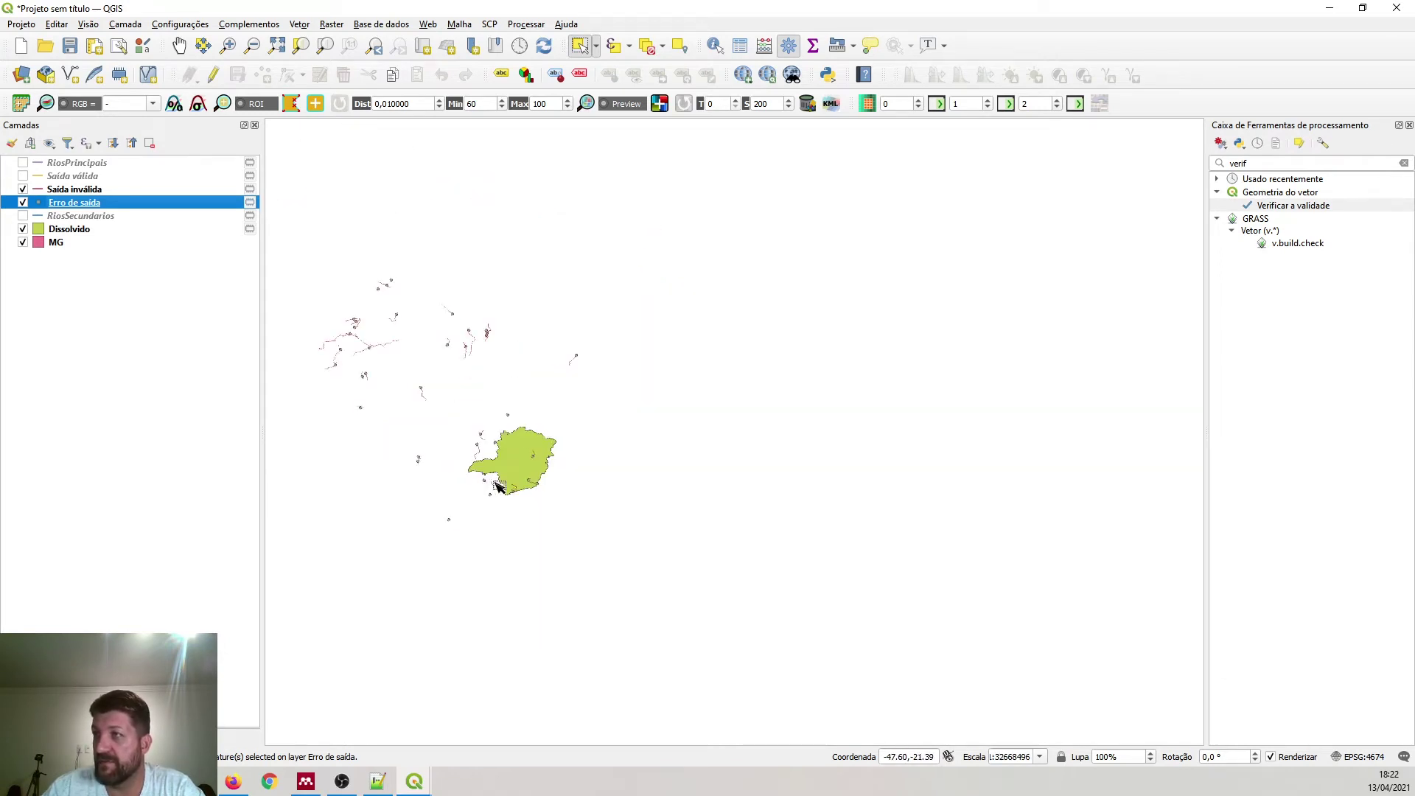
{"action": "scroll", "coordinate": [446, 529], "scroll_direction": "up", "scroll_amount": 1}
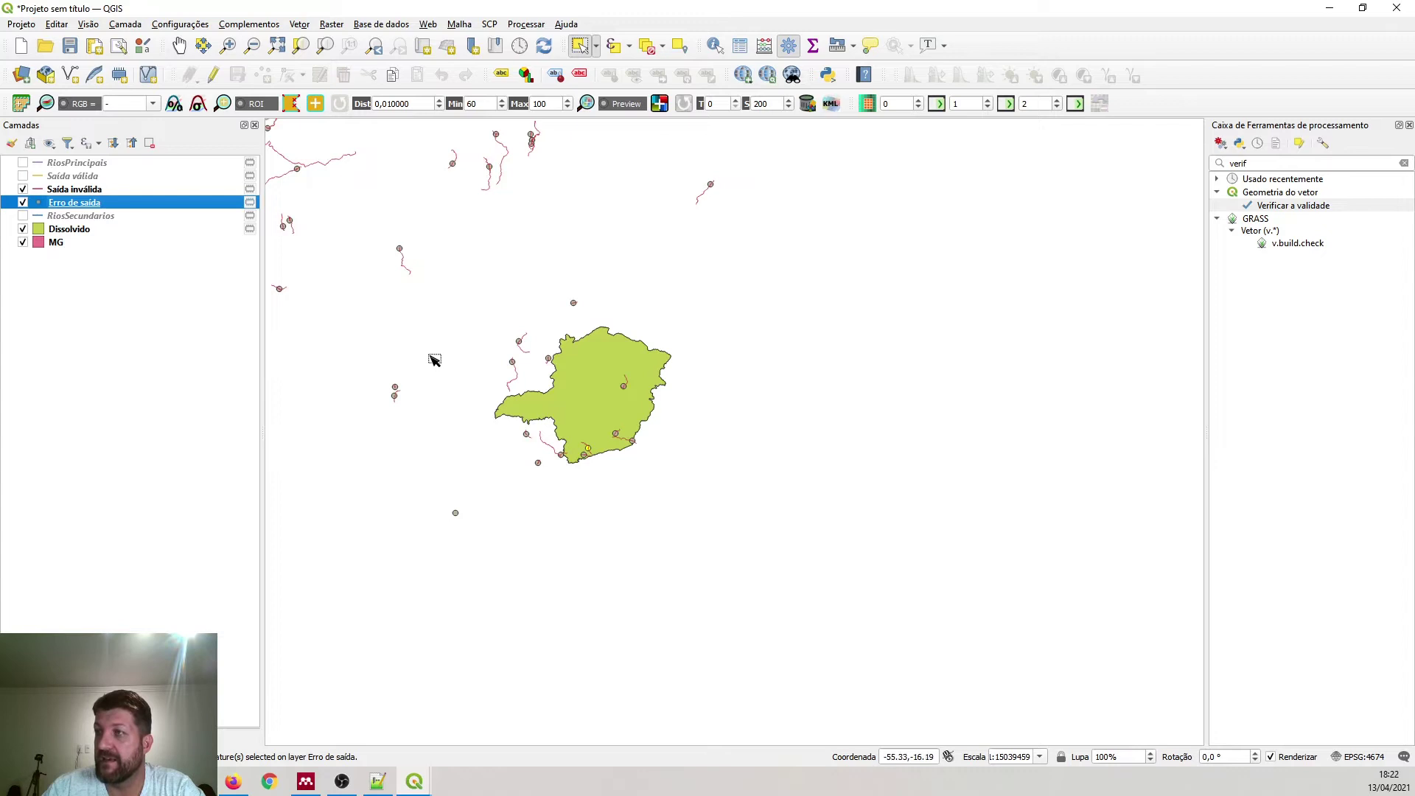
{"action": "scroll", "coordinate": [434, 359], "scroll_direction": "up", "scroll_amount": 1}
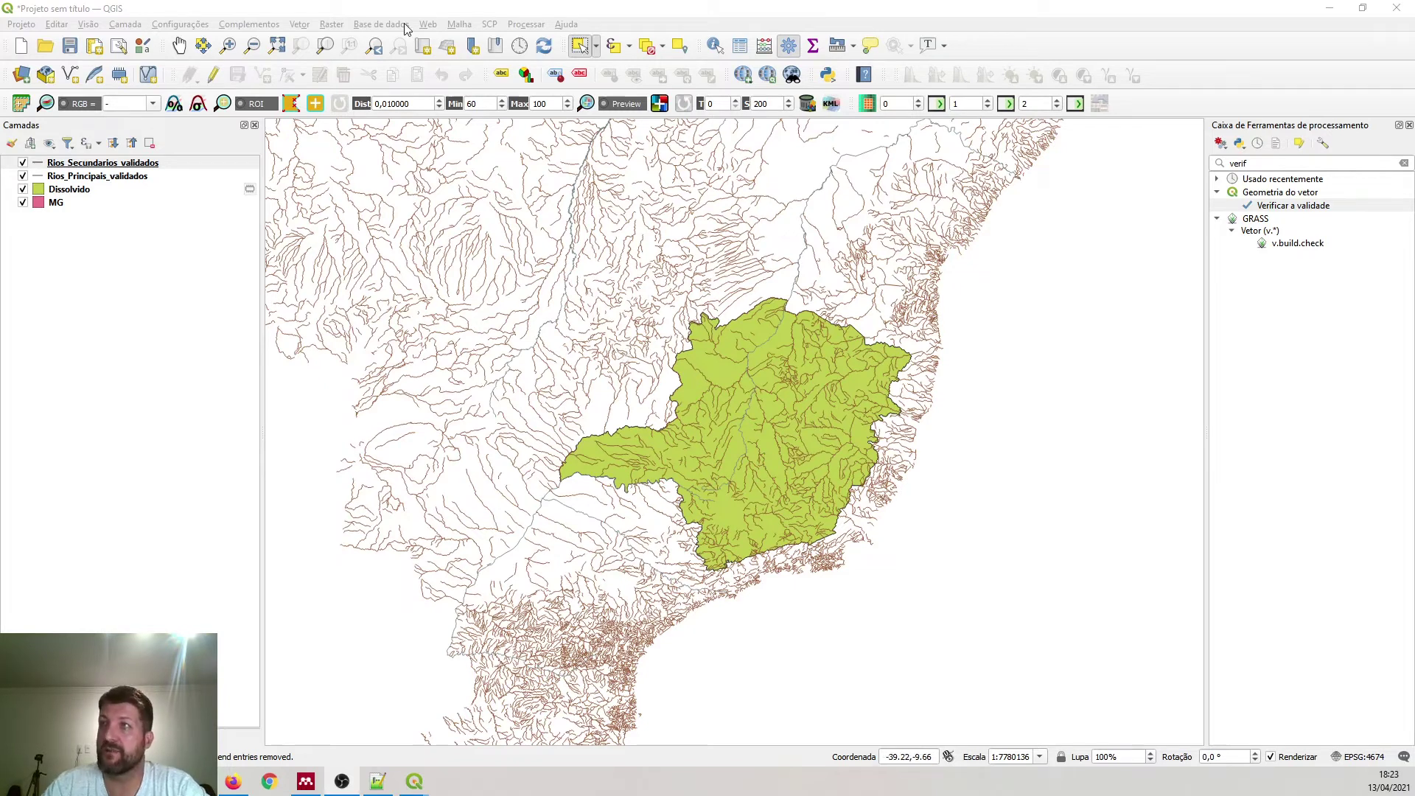
{"action": "left_click", "coordinate": [300, 24]}
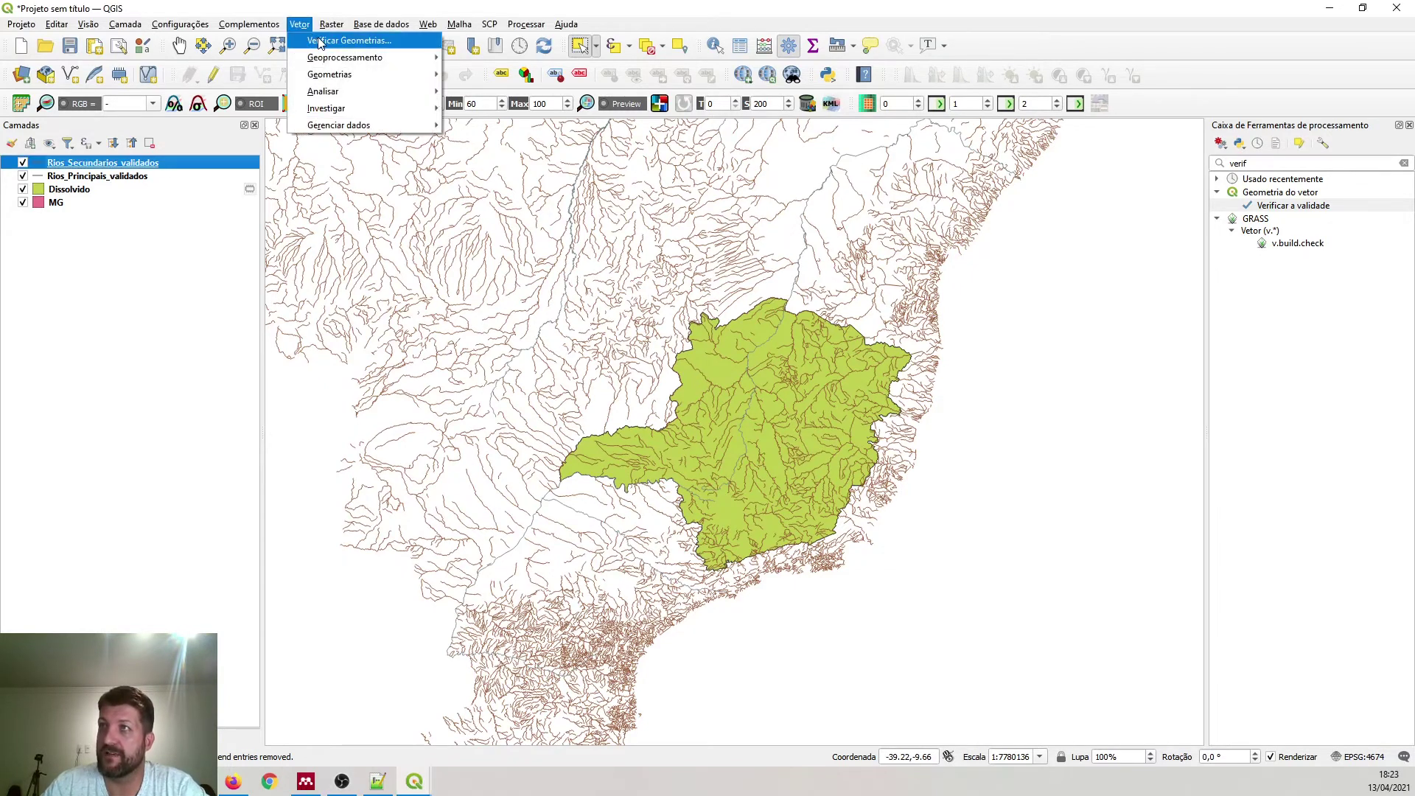
{"action": "left_click", "coordinate": [320, 42]}
{"action": "left_click_drag", "start_coordinate": [307, 50], "coordinate": [562, 28]}
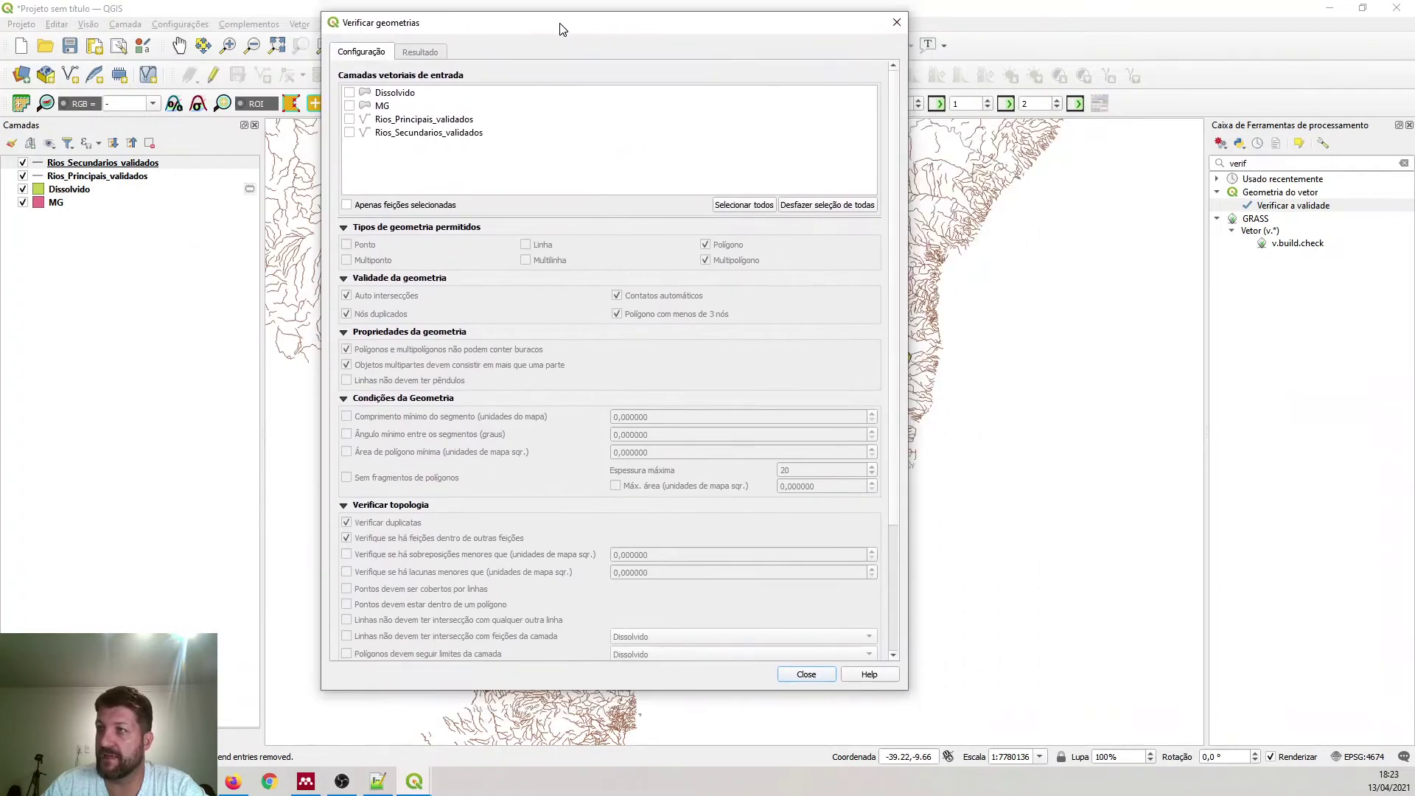
{"action": "left_click", "coordinate": [350, 119]}
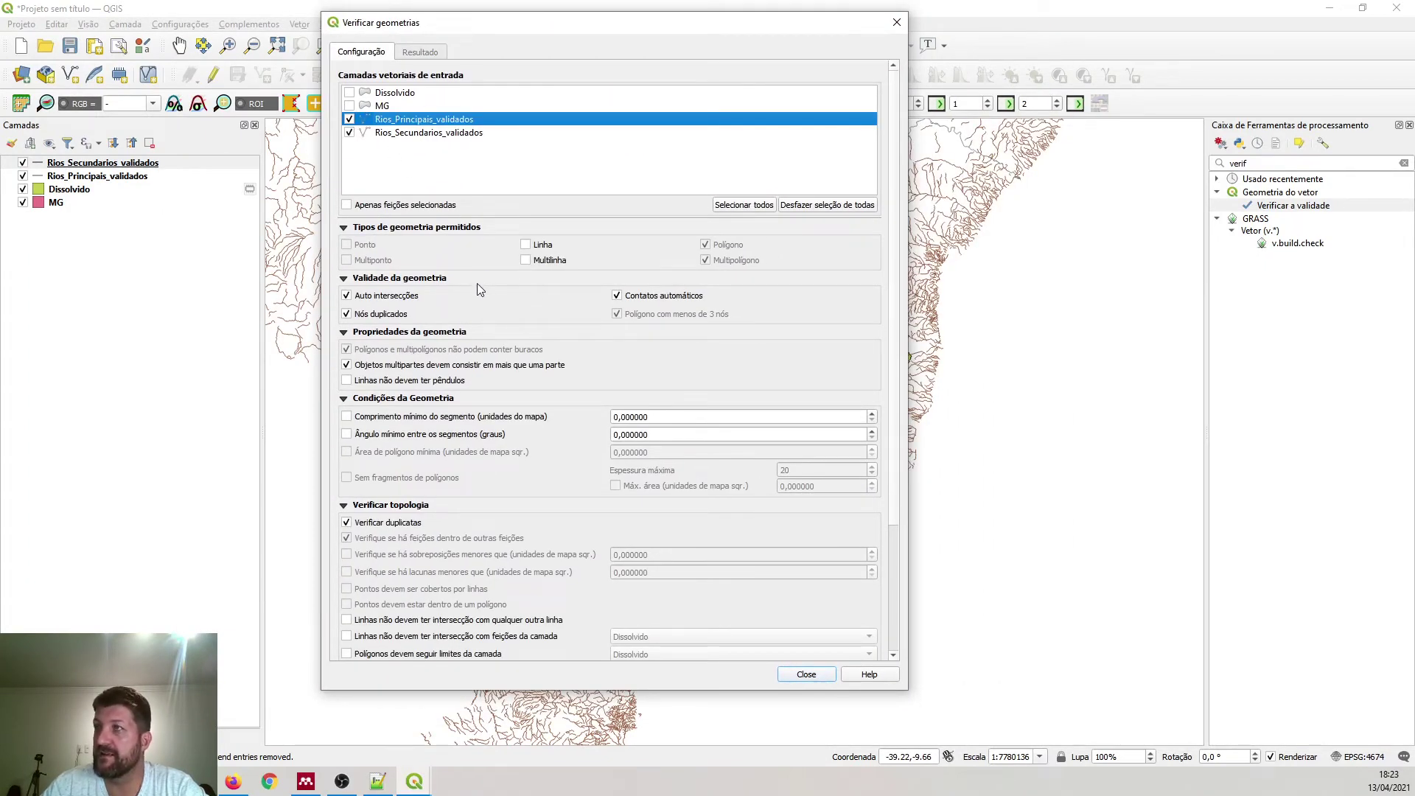
{"action": "left_click", "coordinate": [526, 246]}
{"action": "left_click", "coordinate": [531, 263]}
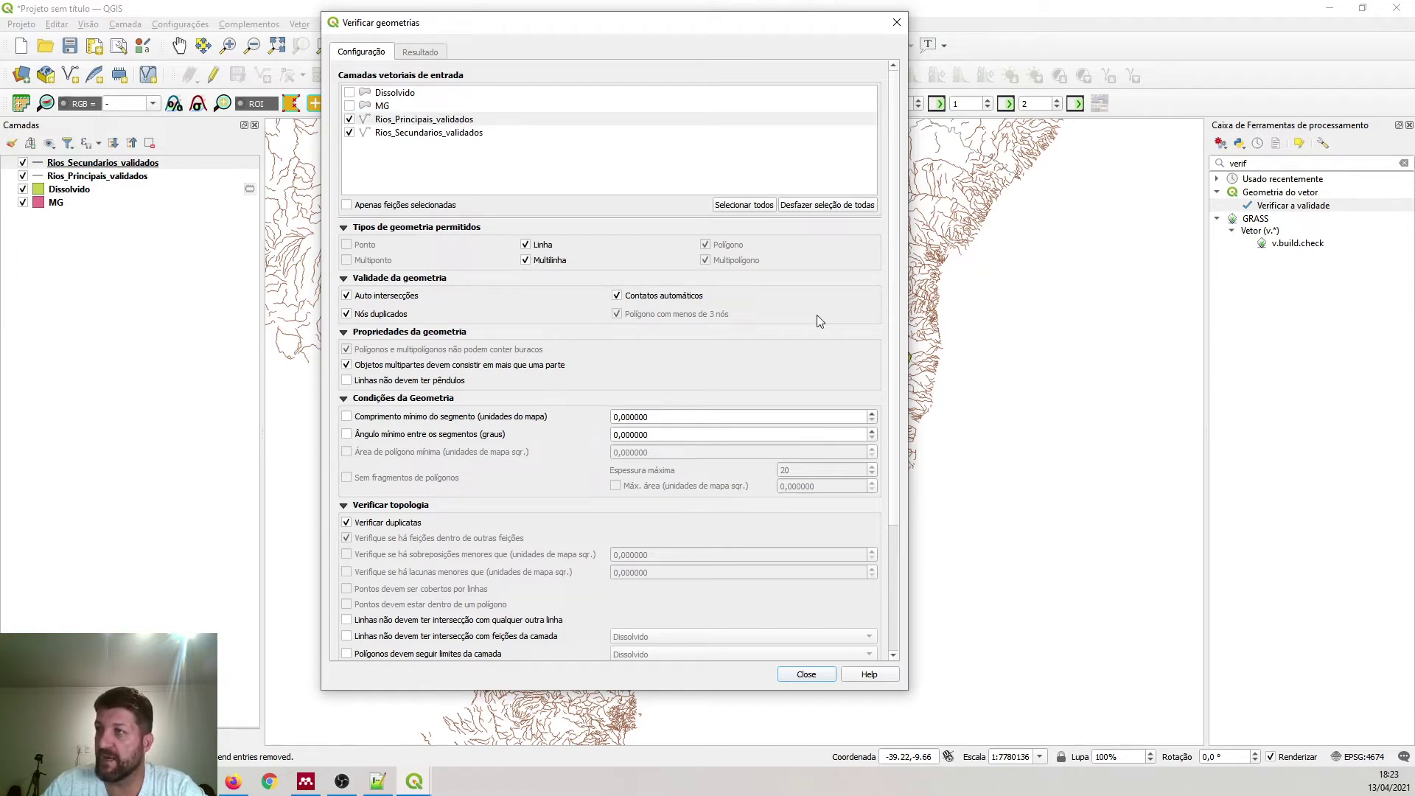
{"action": "scroll", "coordinate": [399, 464], "scroll_direction": "down", "scroll_amount": 5}
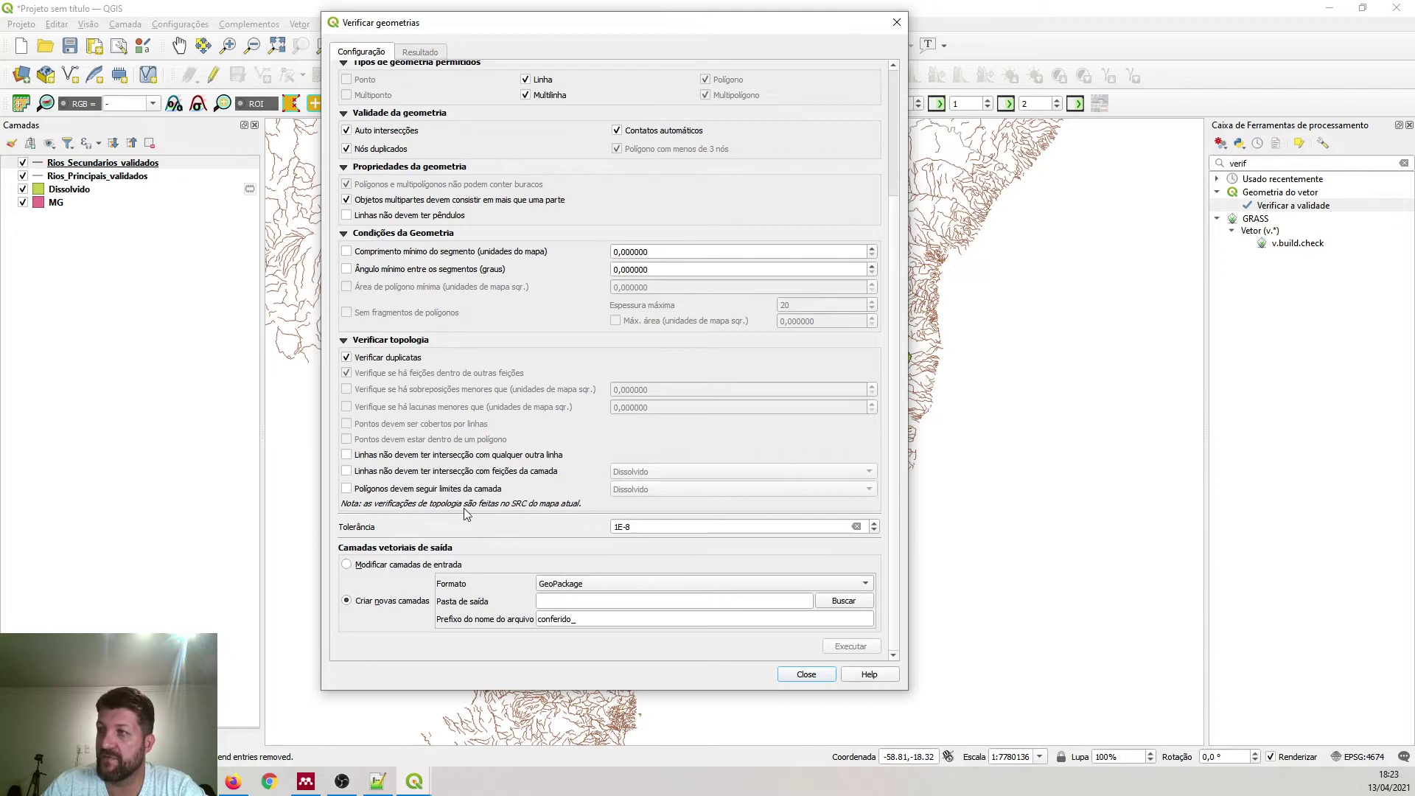
{"action": "scroll", "coordinate": [466, 514], "scroll_direction": "up", "scroll_amount": 5}
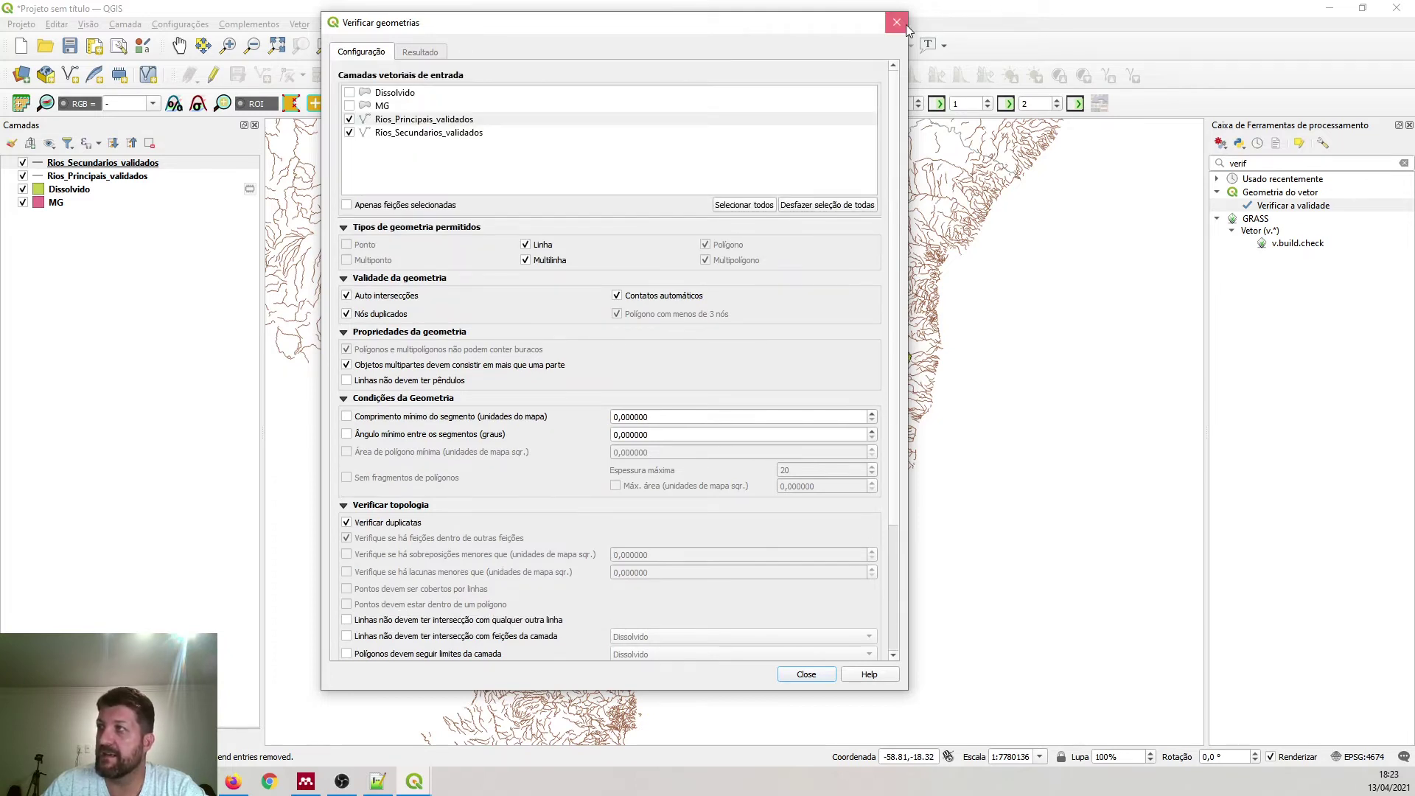
{"action": "left_click", "coordinate": [898, 22]}
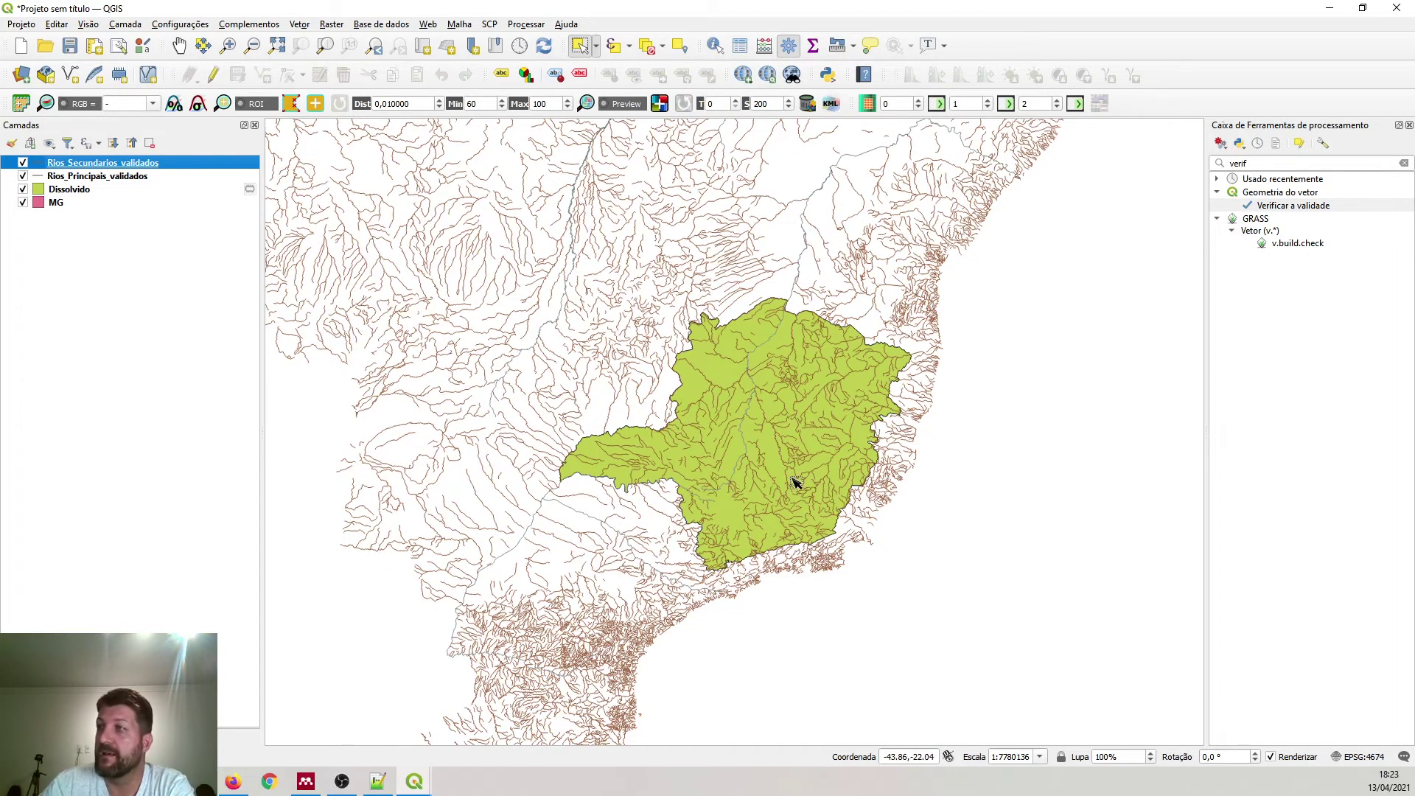
- Run a Union of Rios_Secundarios_validados with Rios_Principais_validados as the overlay layer, output to a temporary layer, and close the tool
{"action": "scroll", "coordinate": [759, 455], "scroll_direction": "up", "scroll_amount": 2}
{"action": "scroll", "coordinate": [760, 457], "scroll_direction": "down", "scroll_amount": 1}
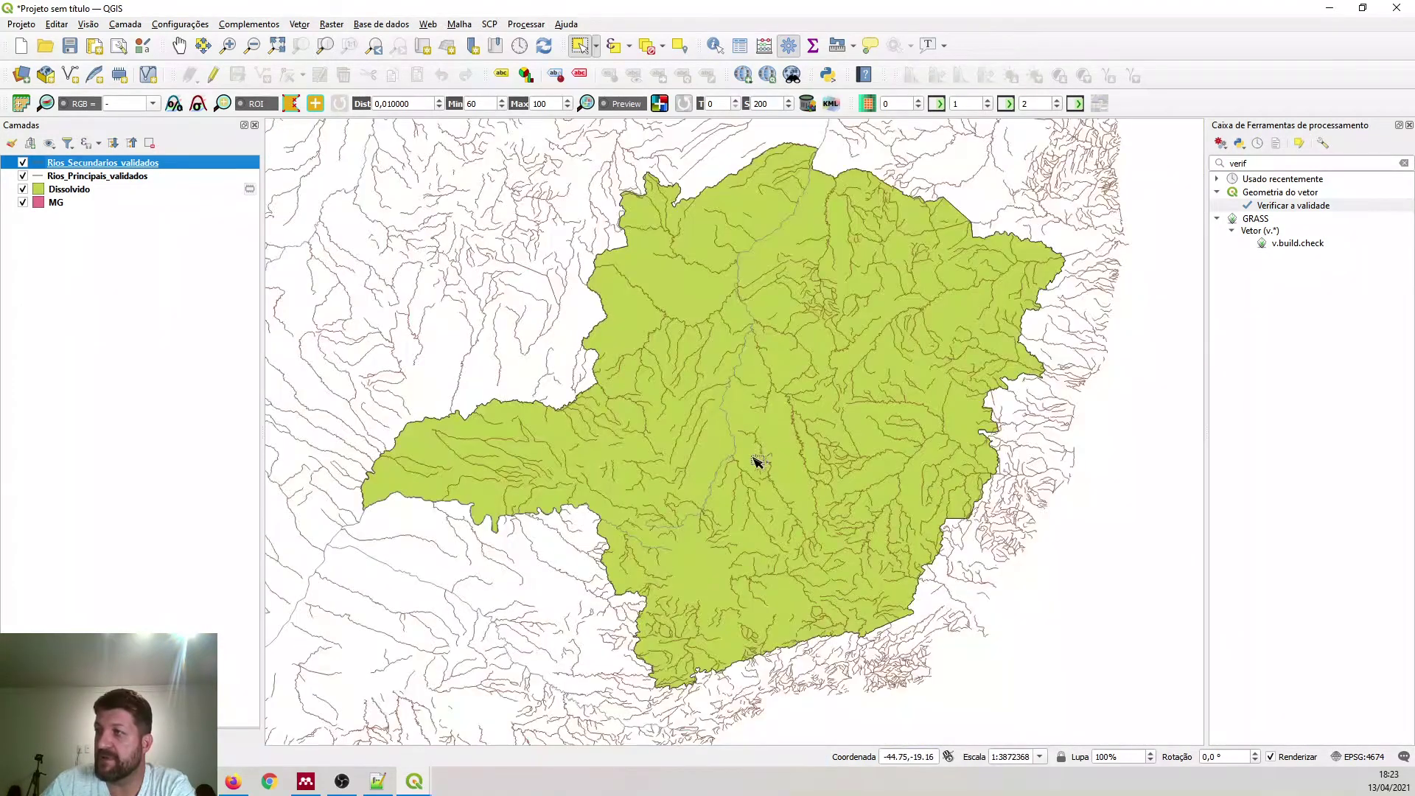
{"action": "left_click", "coordinate": [299, 24]}
{"action": "mouse_move", "coordinate": [324, 56]}
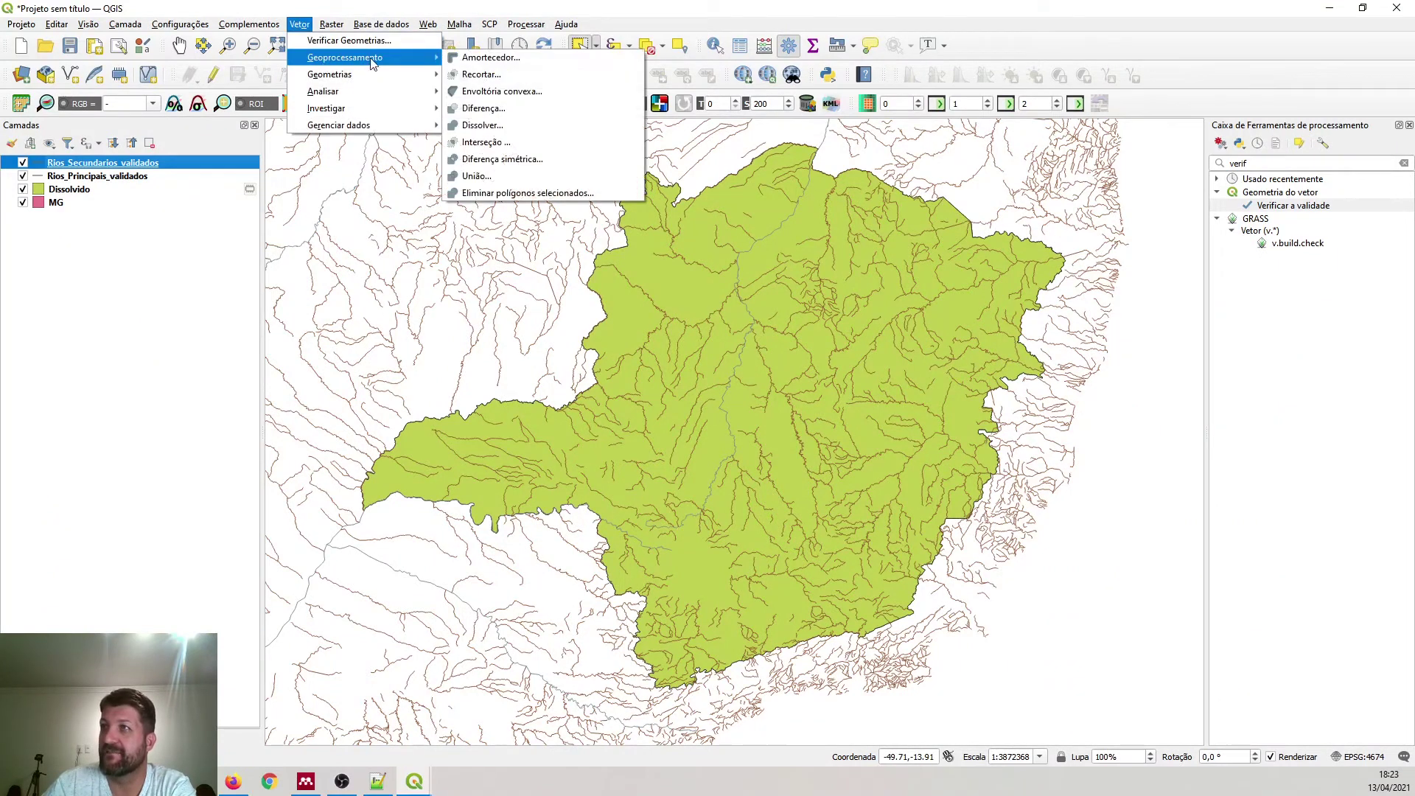
{"action": "left_click", "coordinate": [490, 177]}
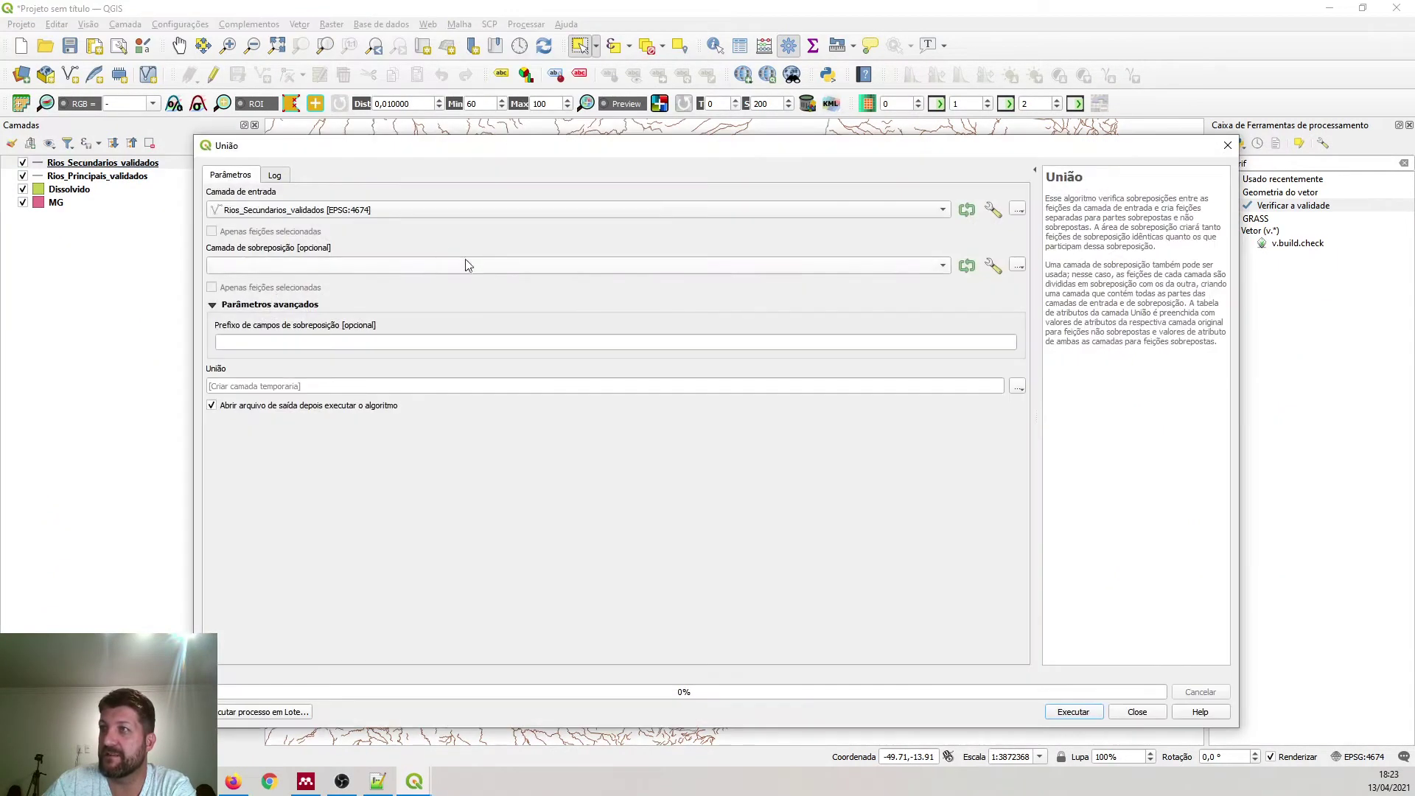
{"action": "left_click", "coordinate": [361, 266]}
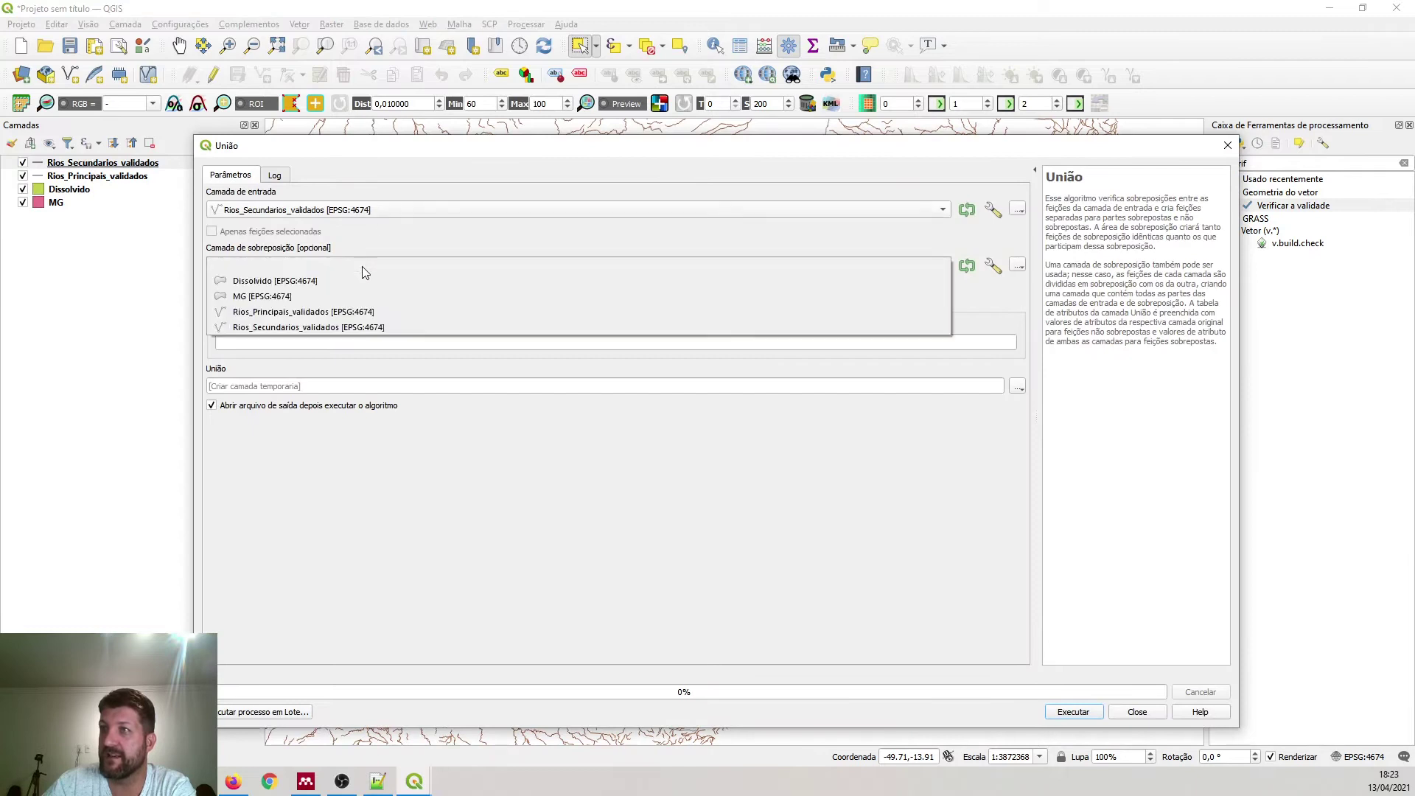
{"action": "left_click", "coordinate": [340, 312]}
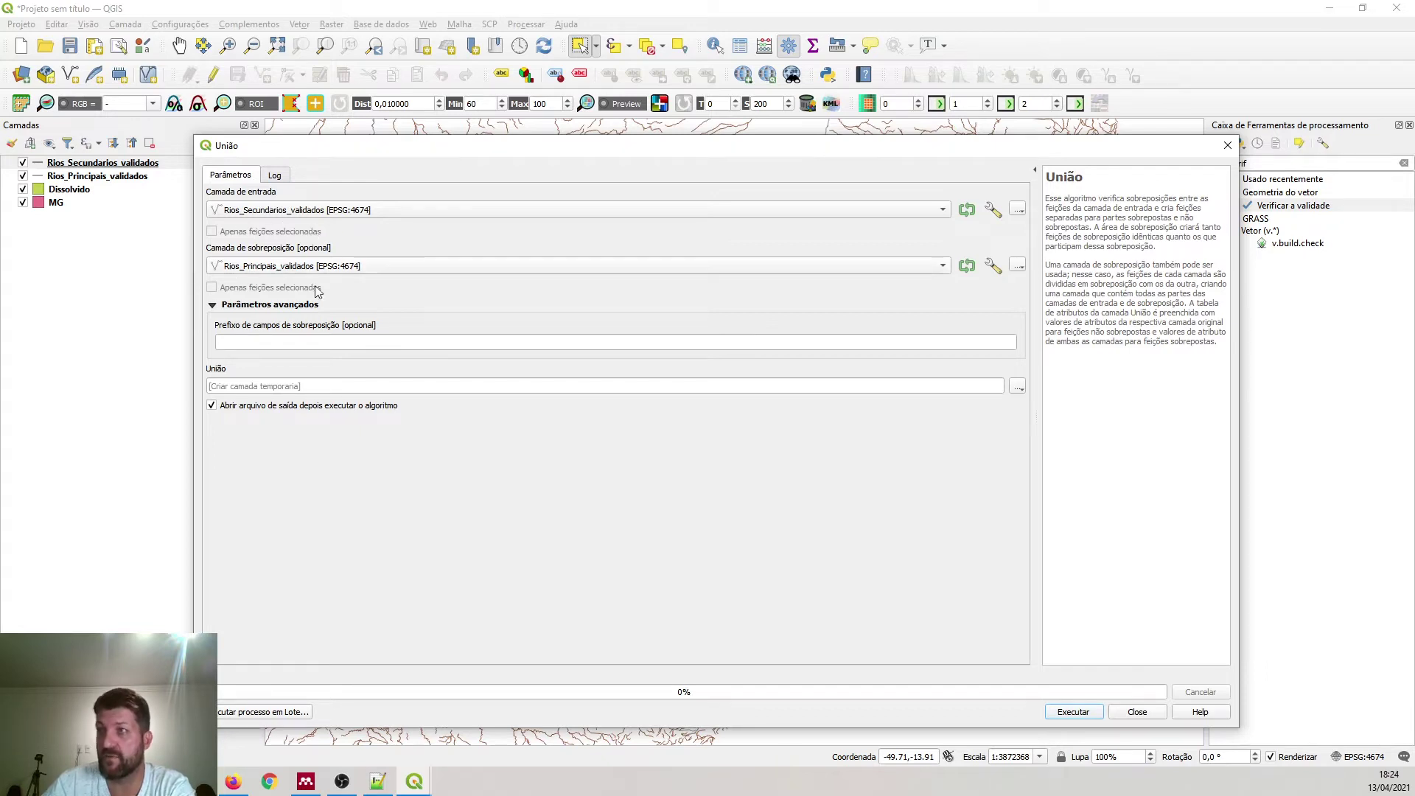
{"action": "left_click", "coordinate": [1074, 712]}
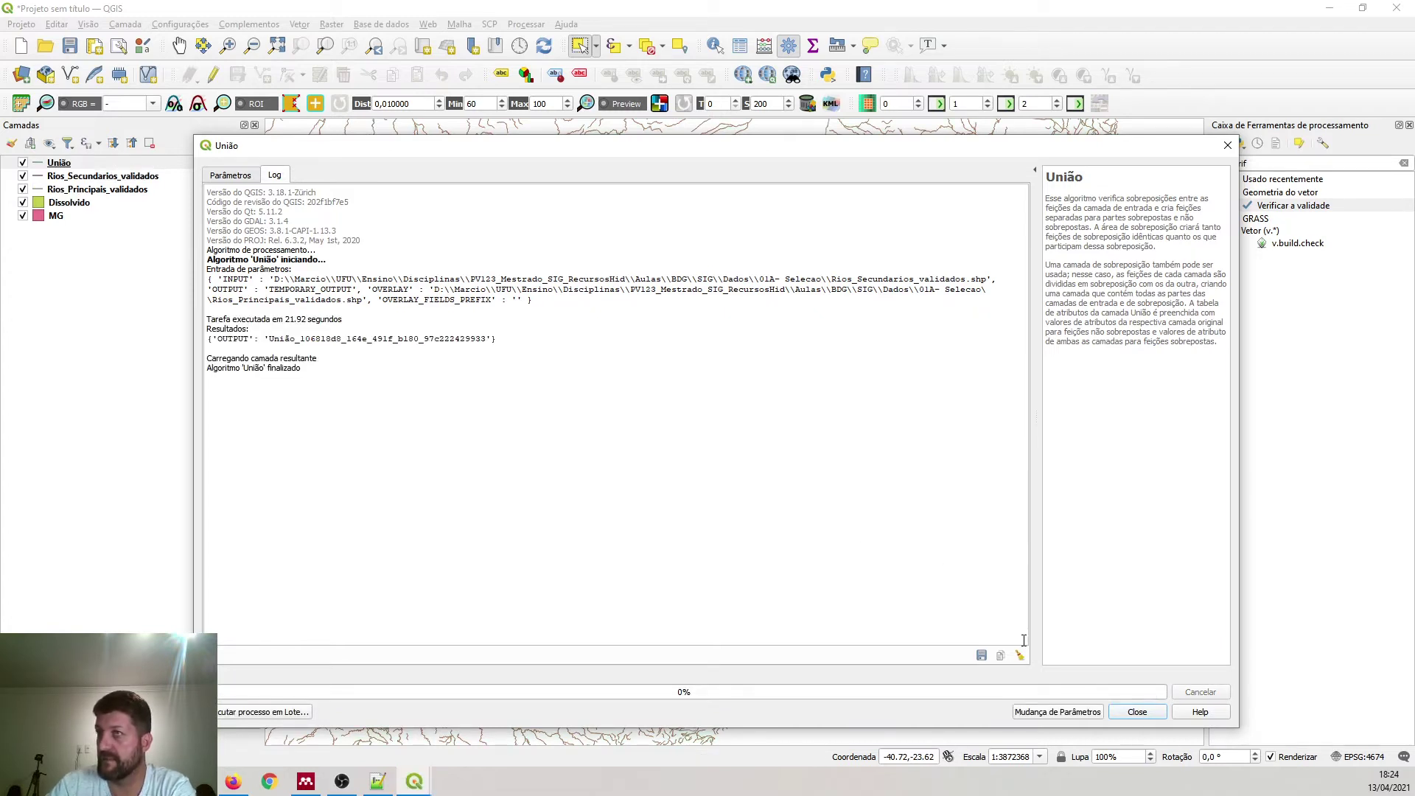
{"action": "left_click", "coordinate": [1124, 709]}
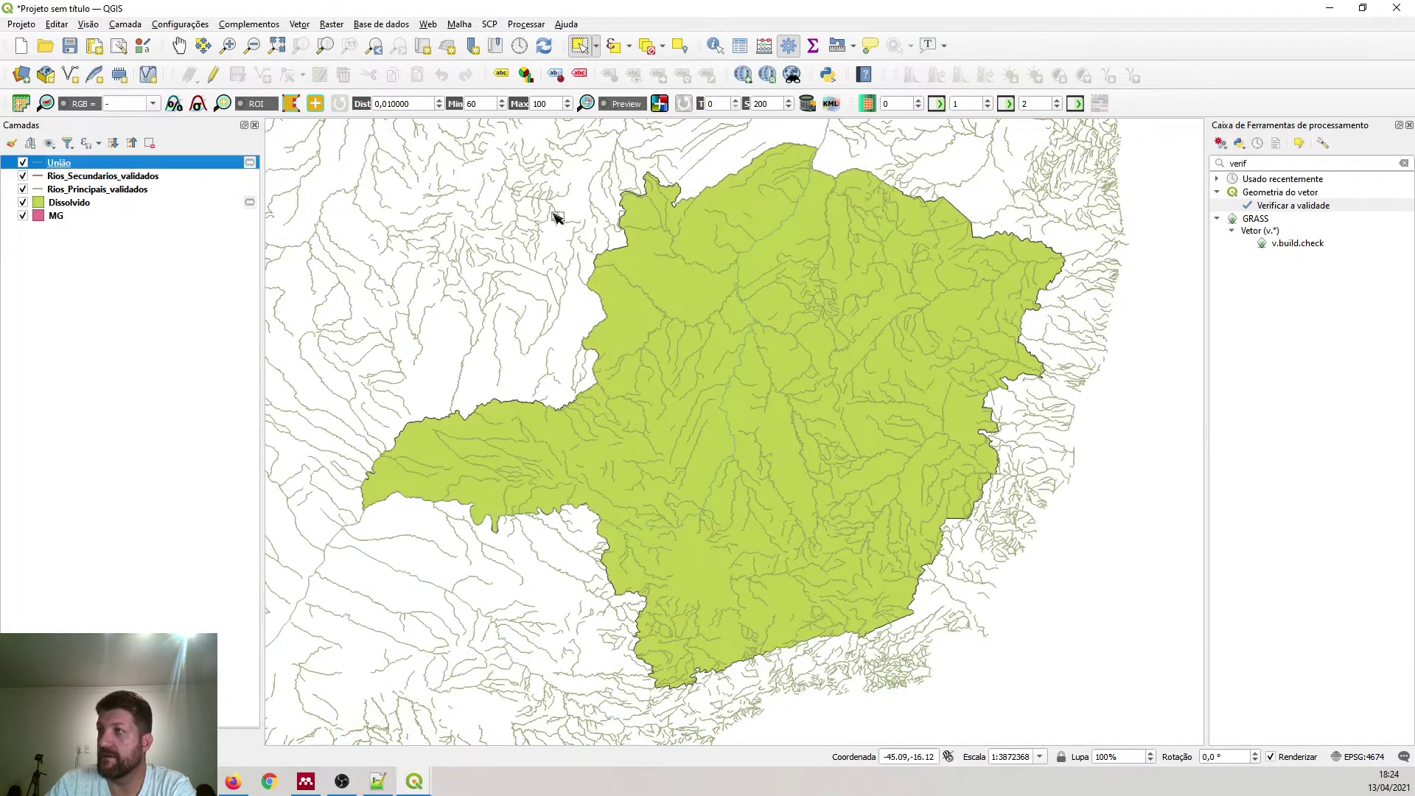
- Examine the União layer's attribute table with the Name, Classe and Name_2 columns fitted to their contents and the rows sorted ascending by Classe
{"action": "right_click", "coordinate": [65, 169]}
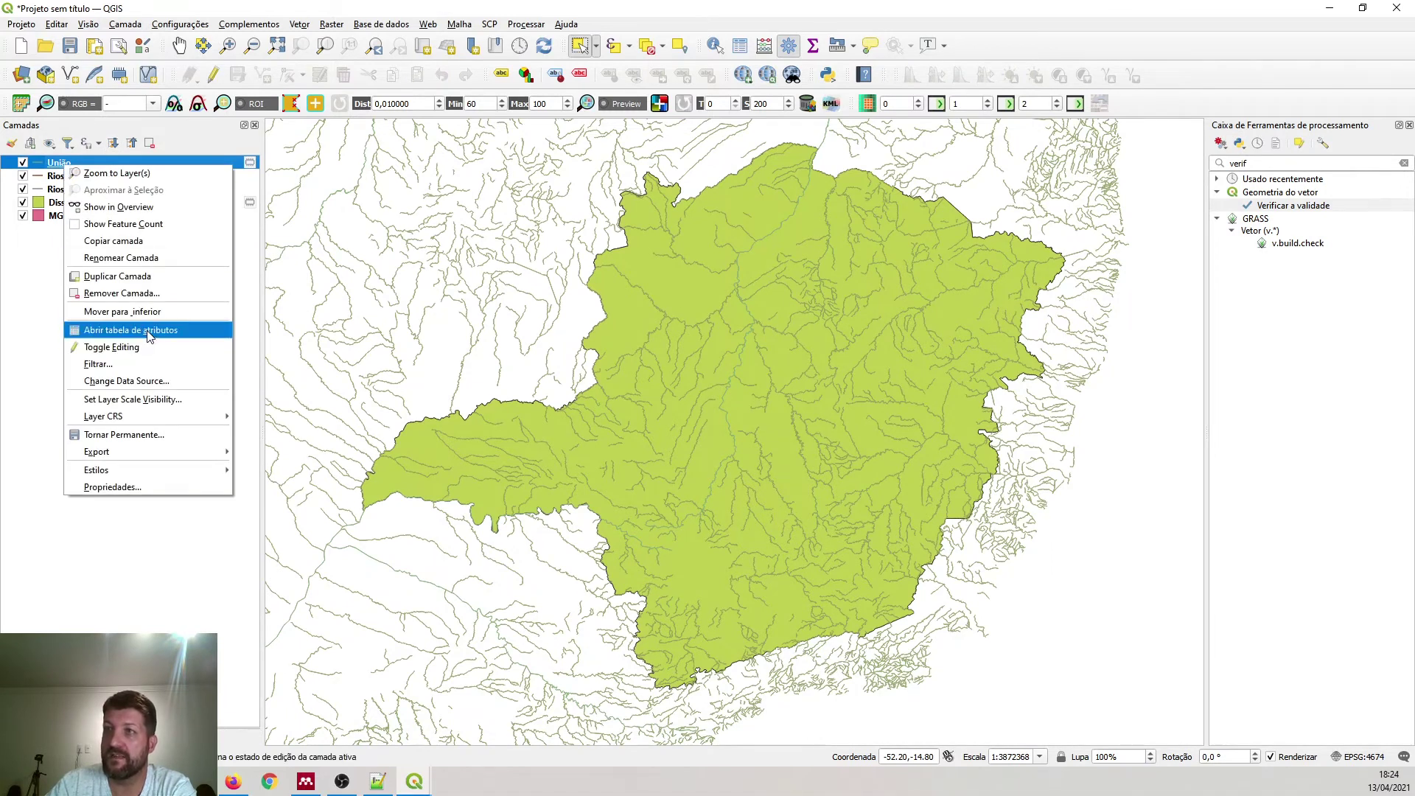
{"action": "key", "text": "Escape"}
{"action": "key", "text": "F6"}
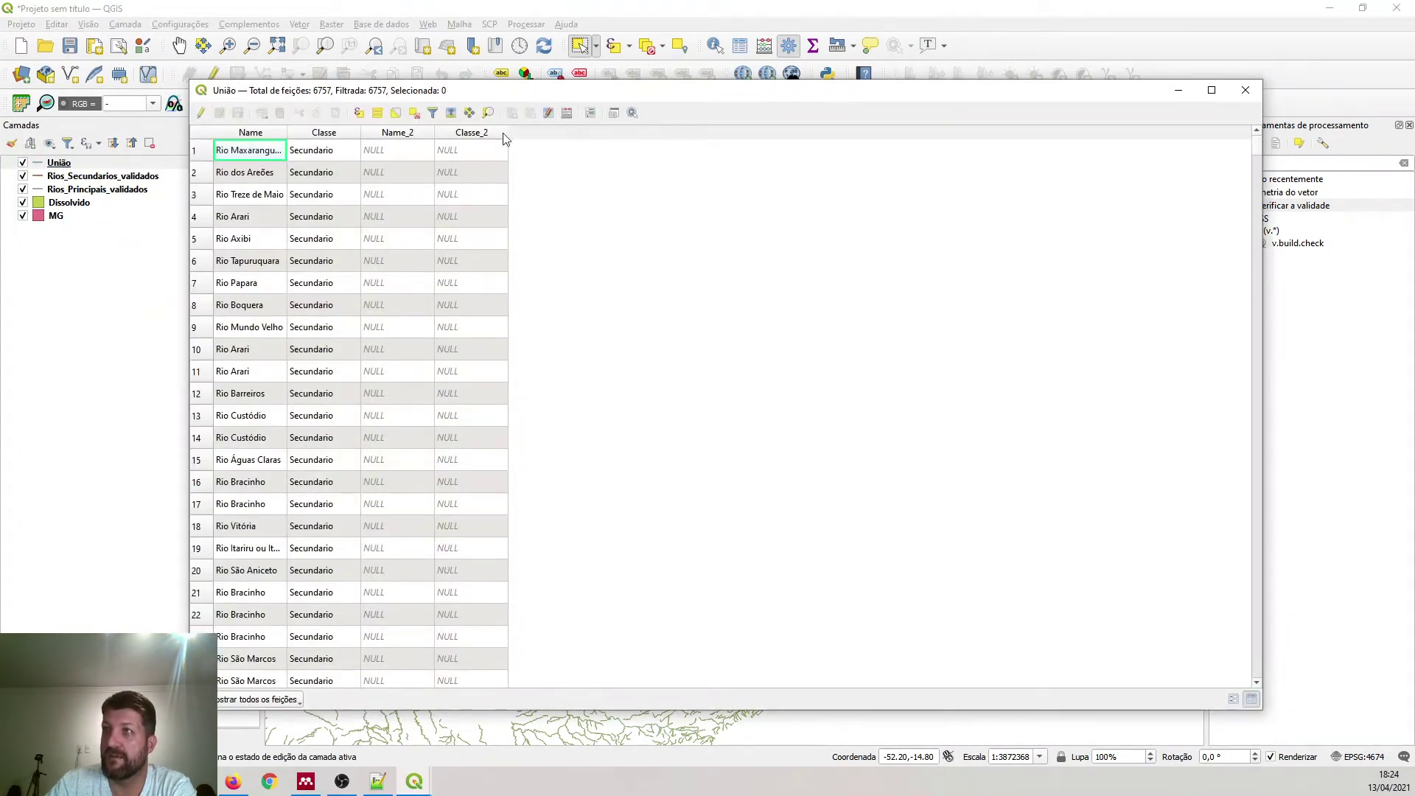
{"action": "double_click", "coordinate": [288, 132]}
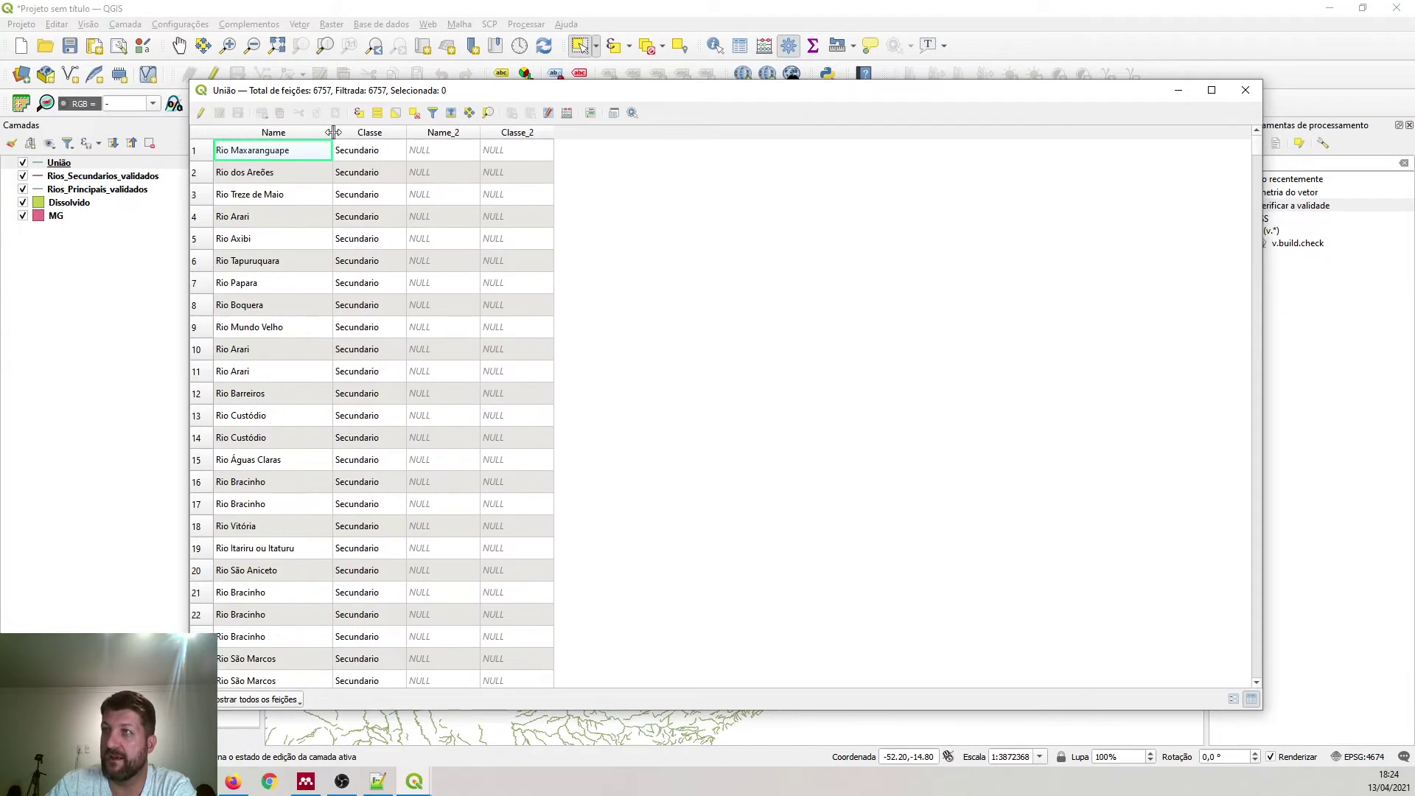
{"action": "double_click", "coordinate": [405, 133]}
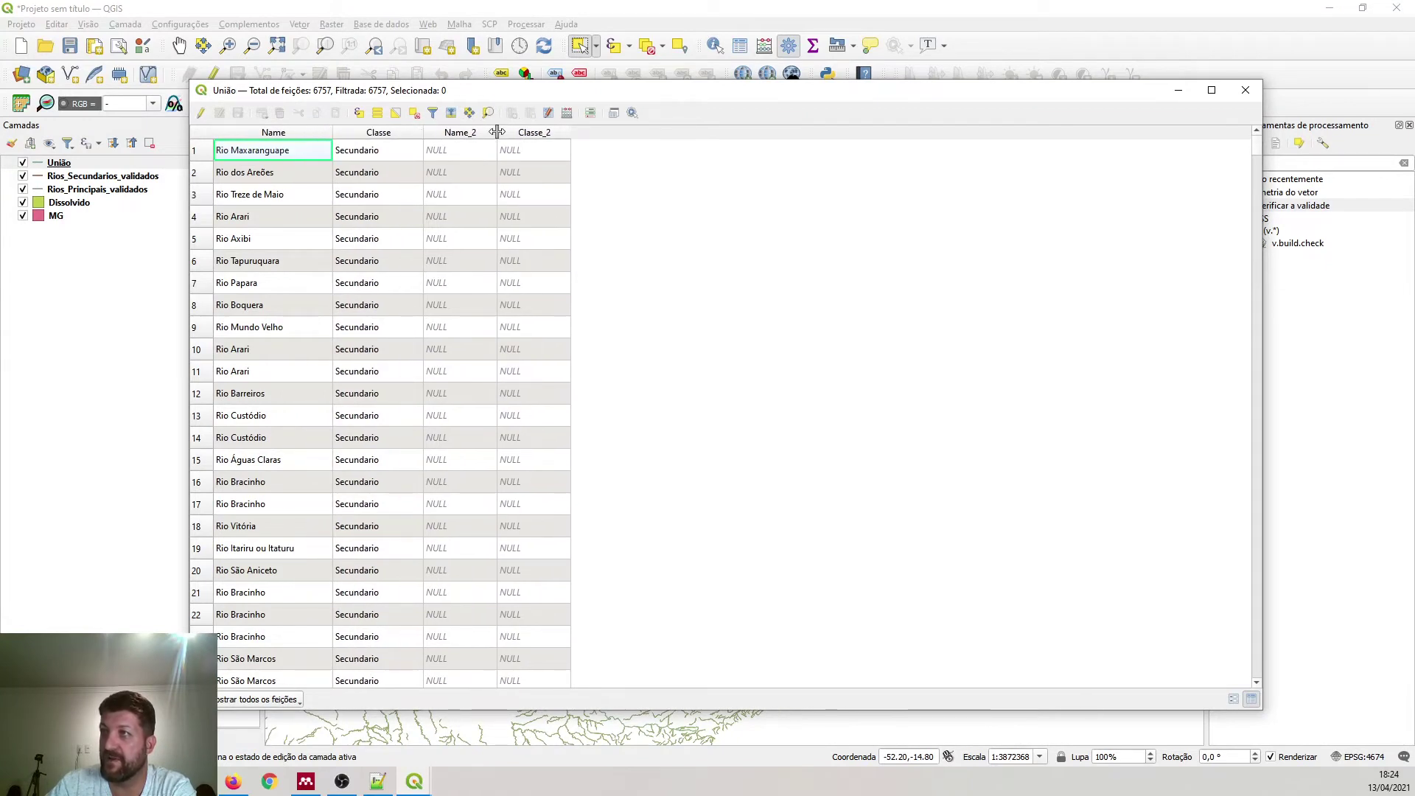
{"action": "double_click", "coordinate": [497, 132]}
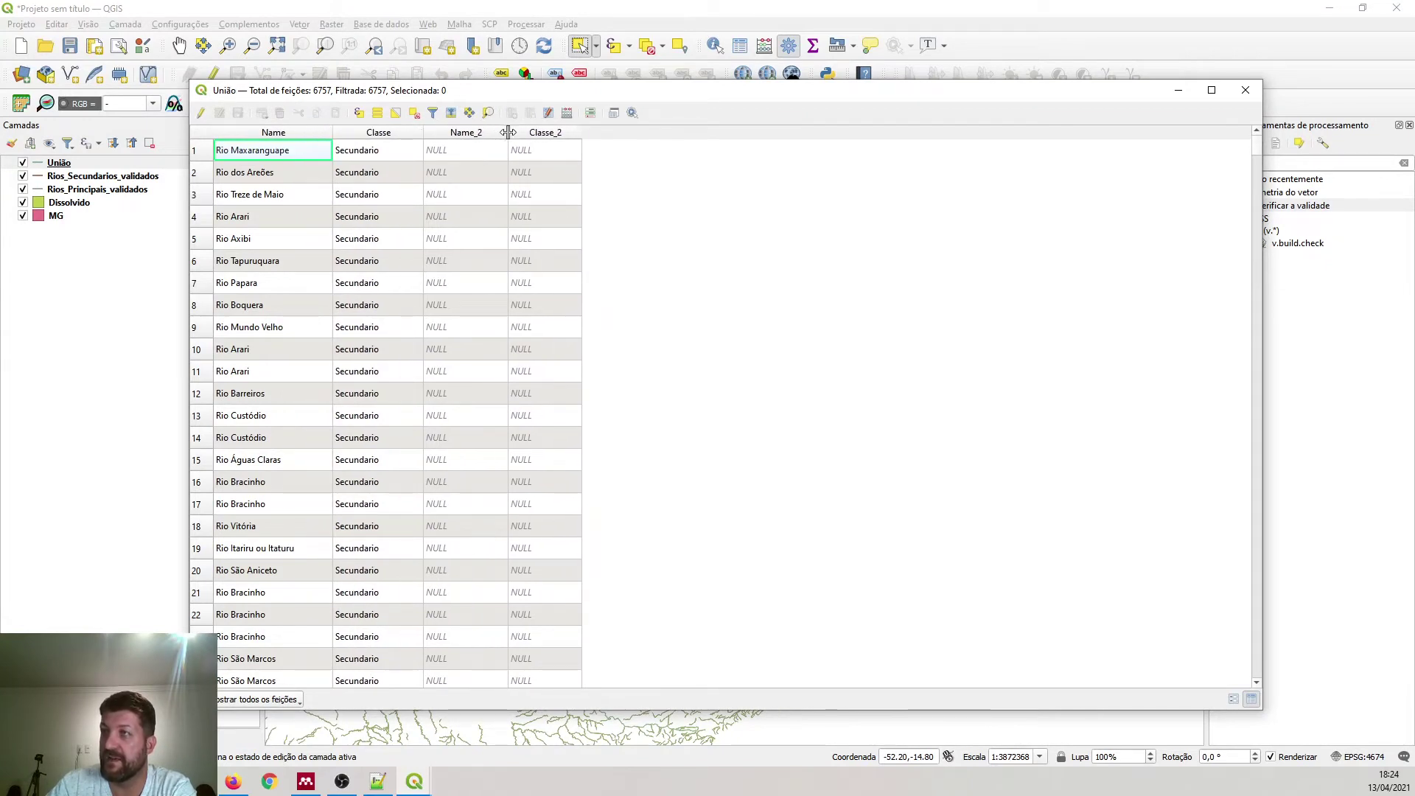
{"action": "left_click", "coordinate": [389, 134]}
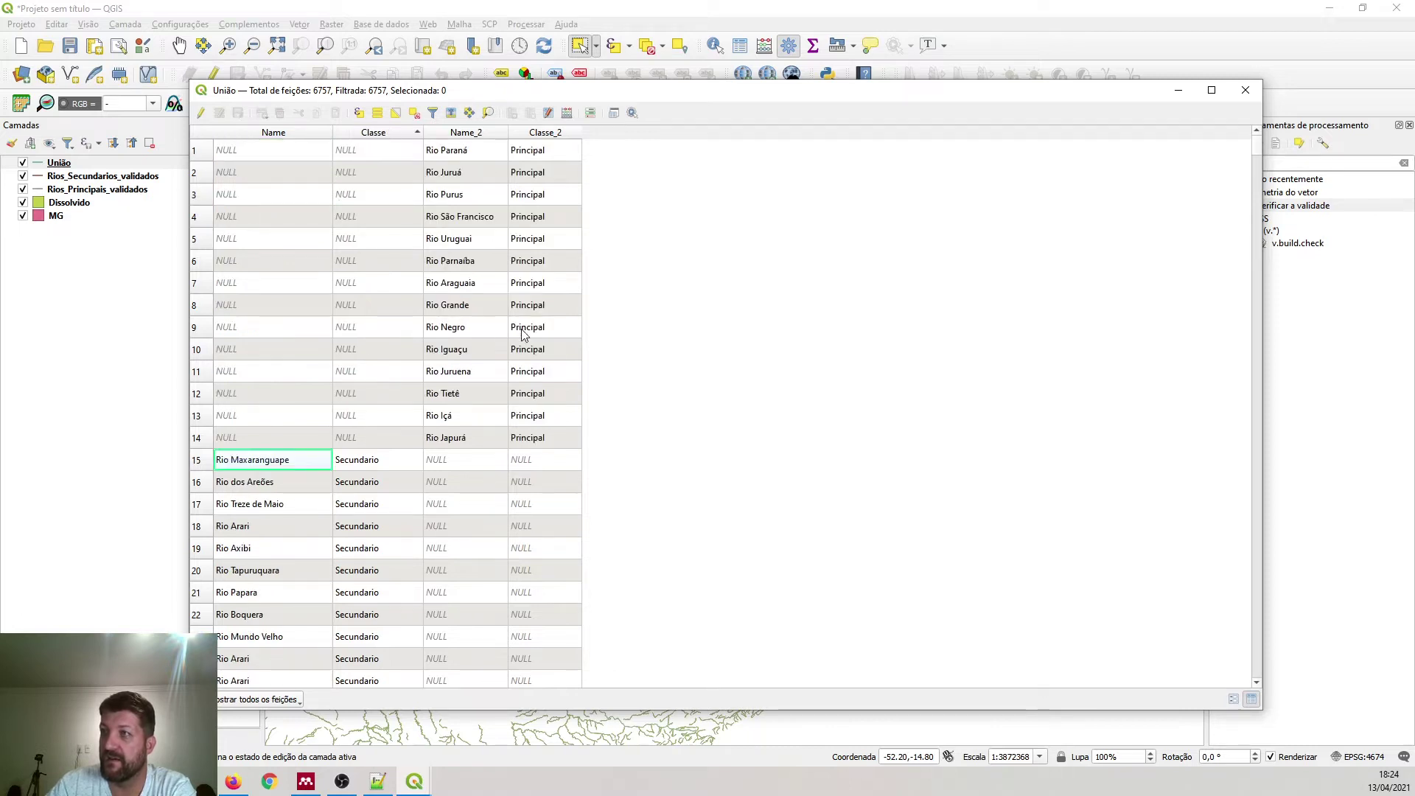
- Close the União attribute table and open the Mesclar camadas vetoriais tool, searching the processing toolbox for "mescl"
{"action": "left_click", "coordinate": [536, 438]}
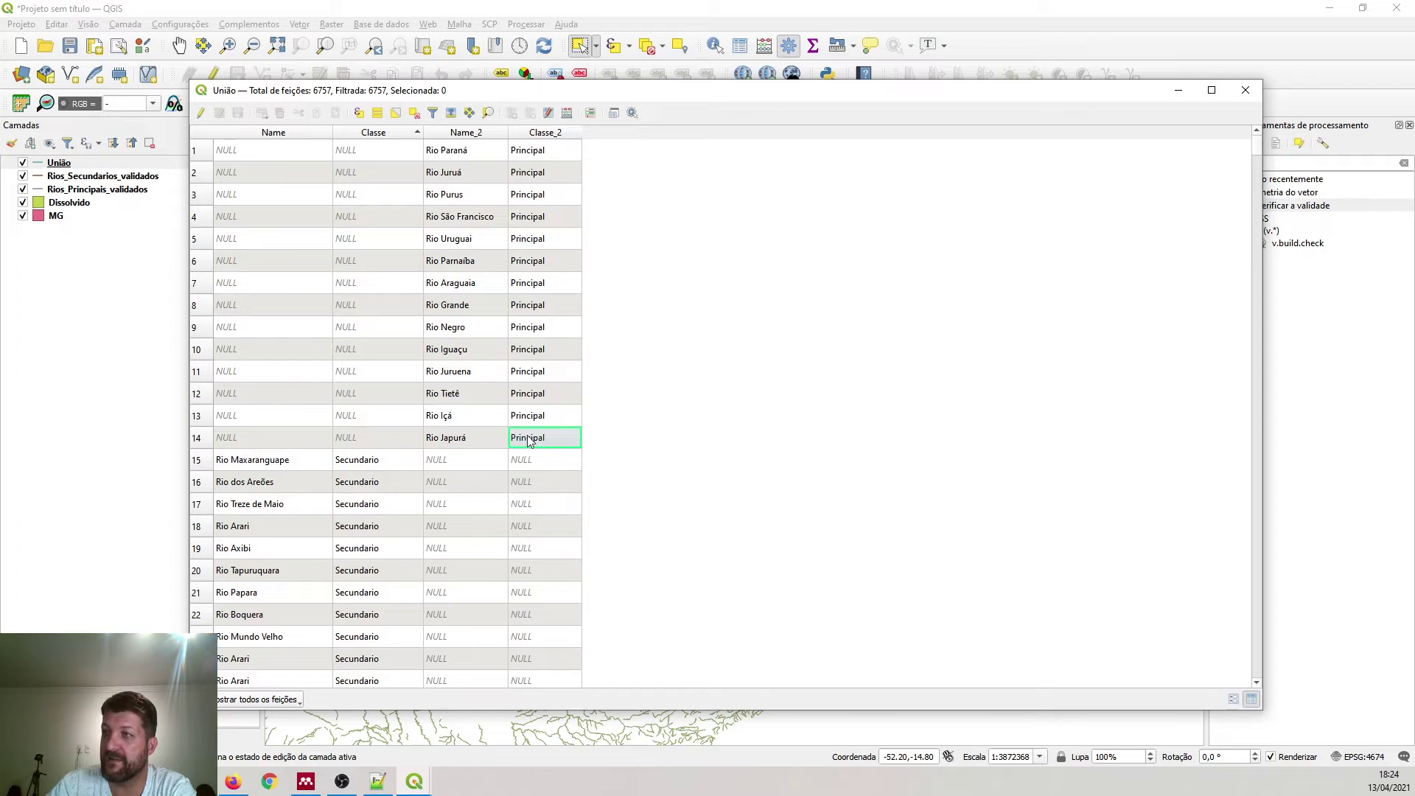
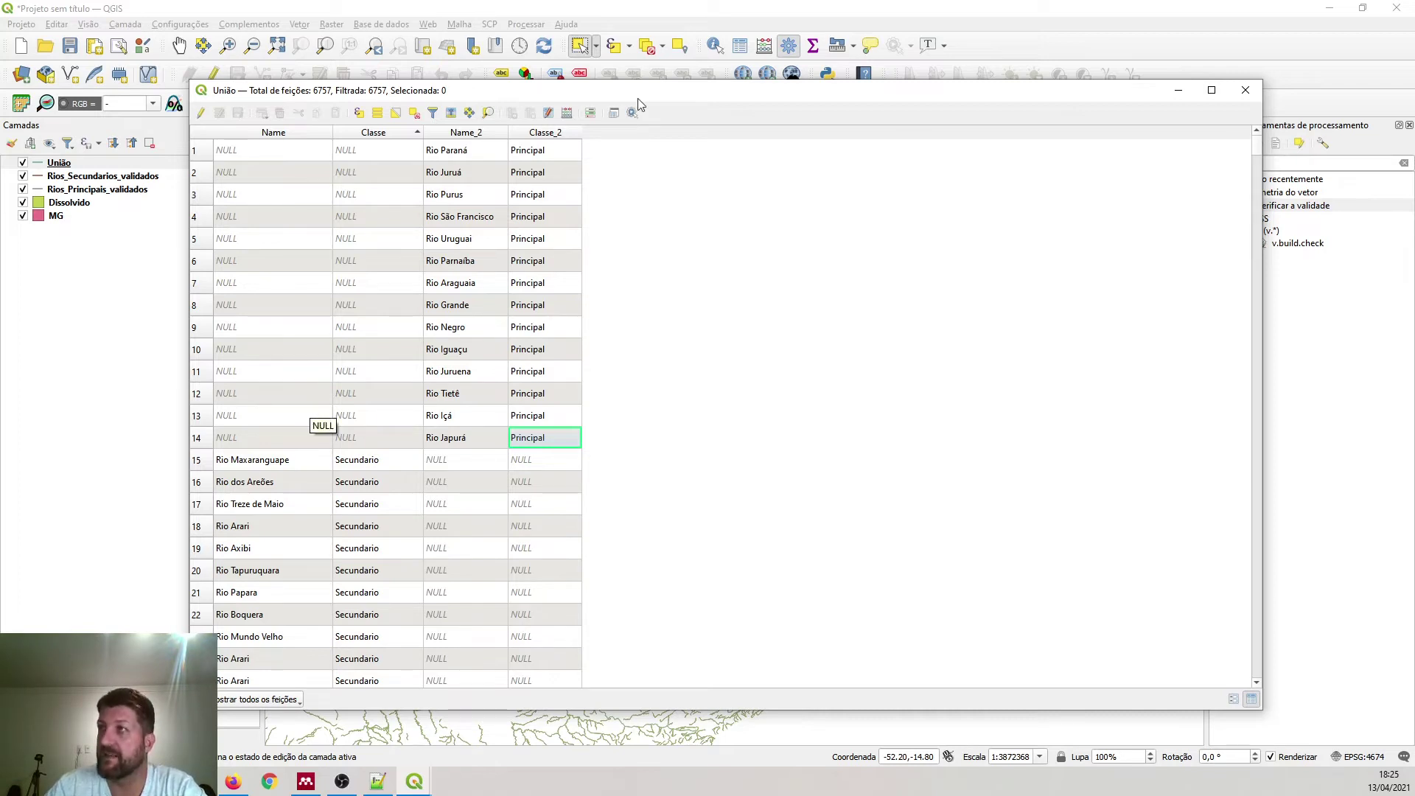
{"action": "left_click", "coordinate": [1245, 90]}
{"action": "left_click", "coordinate": [1252, 165]}
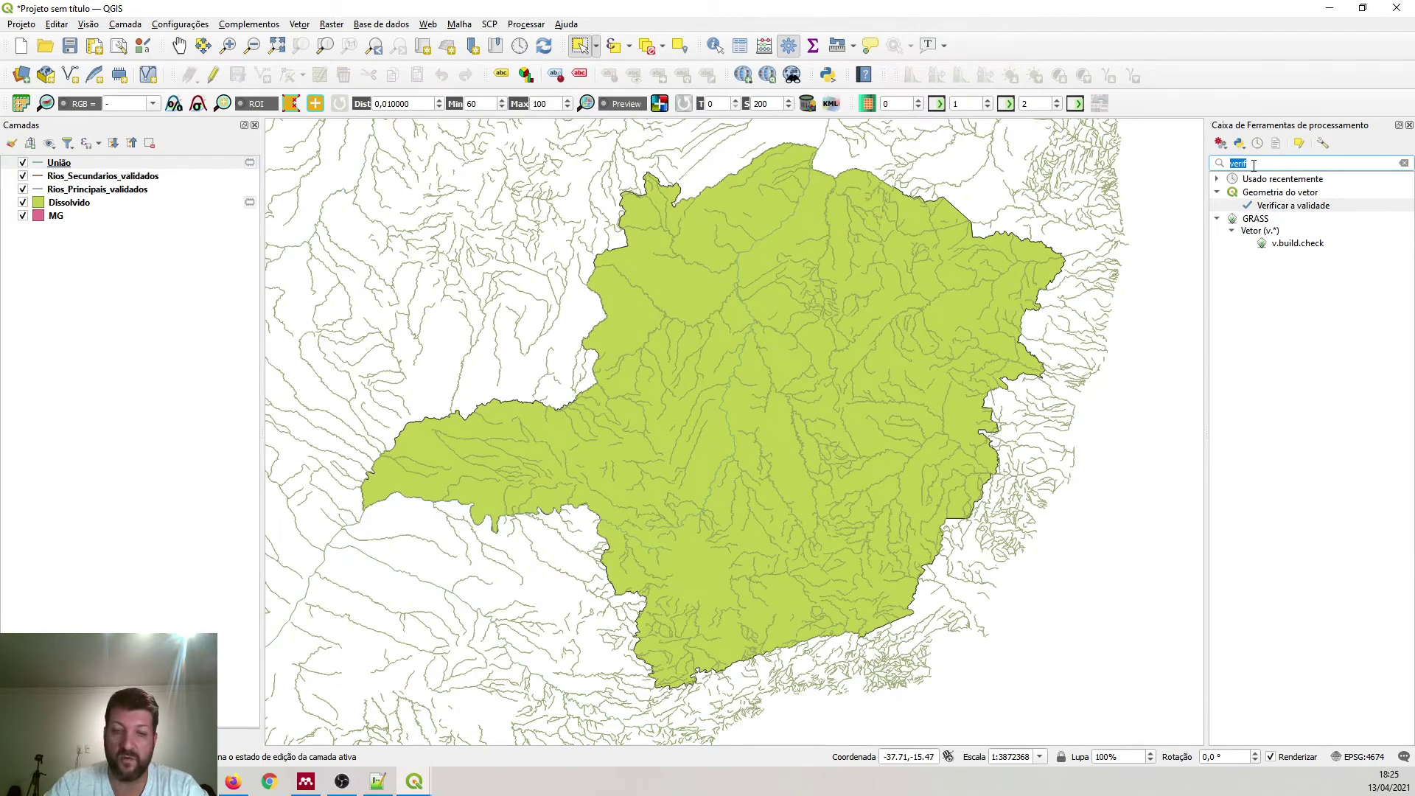
{"action": "type", "text": "mescl"}
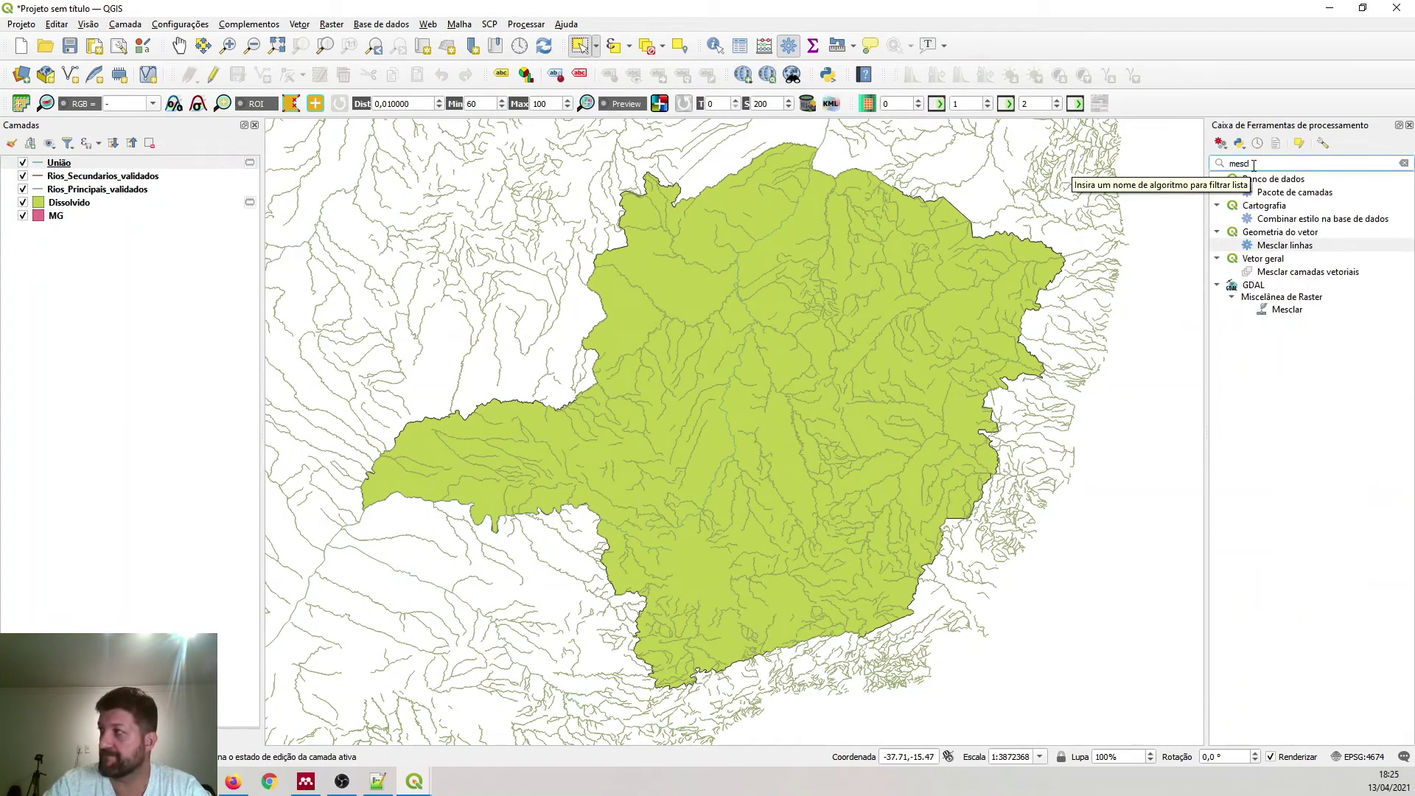
{"action": "left_click", "coordinate": [1329, 271]}
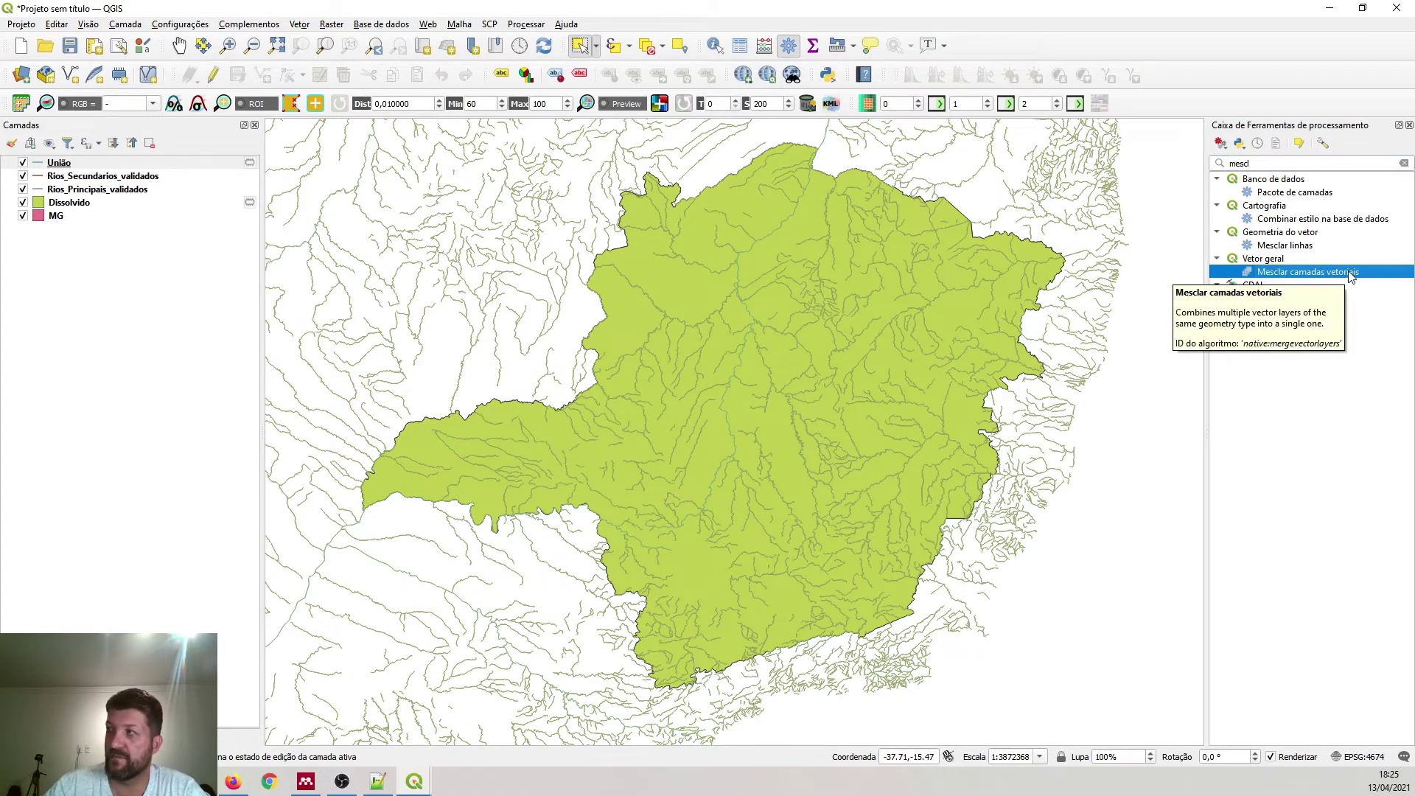
{"action": "double_click", "coordinate": [1352, 272]}
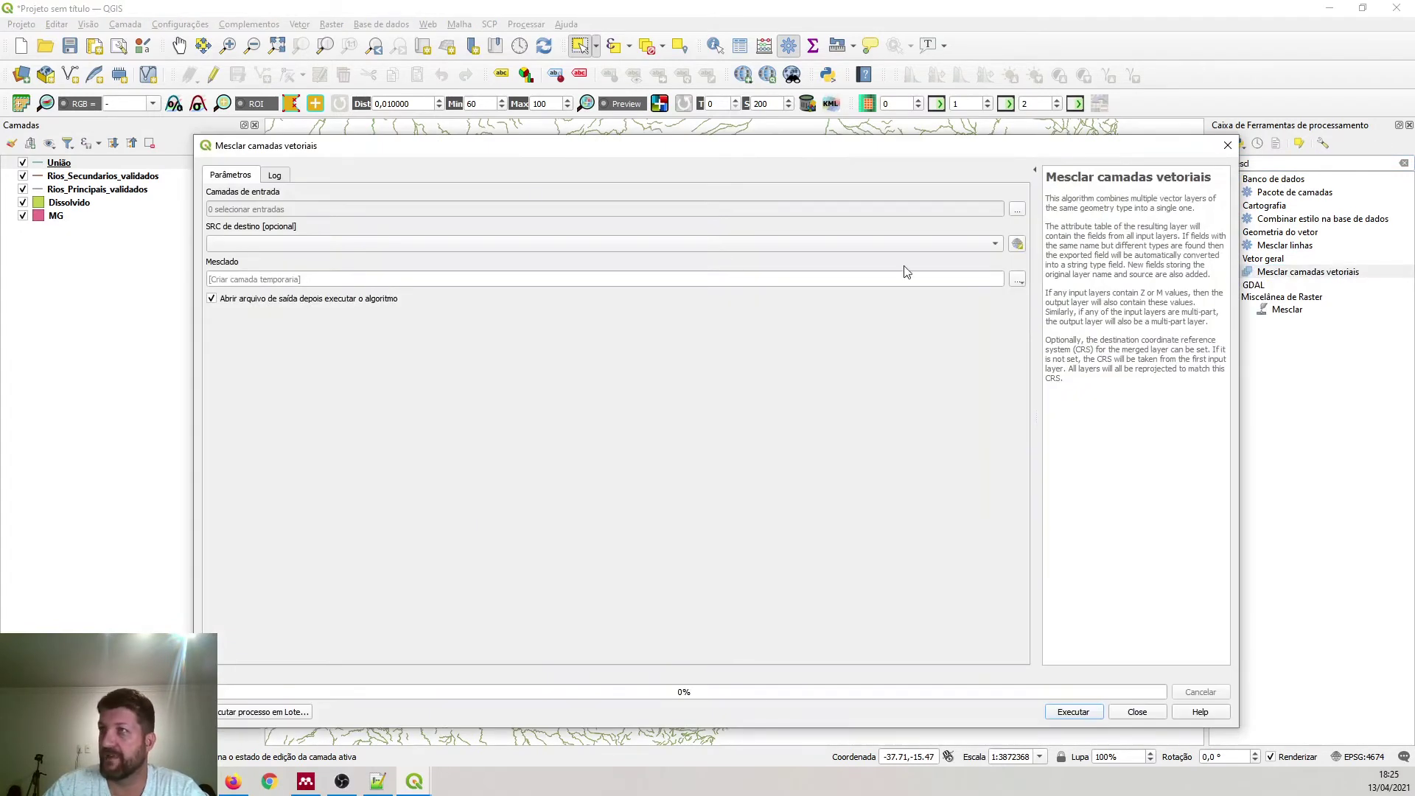
- Merge Rios_Principais_validados and Rios_Secundarios_validados into a temporary layer, leaving the destination CRS unset
{"action": "left_click", "coordinate": [1016, 210]}
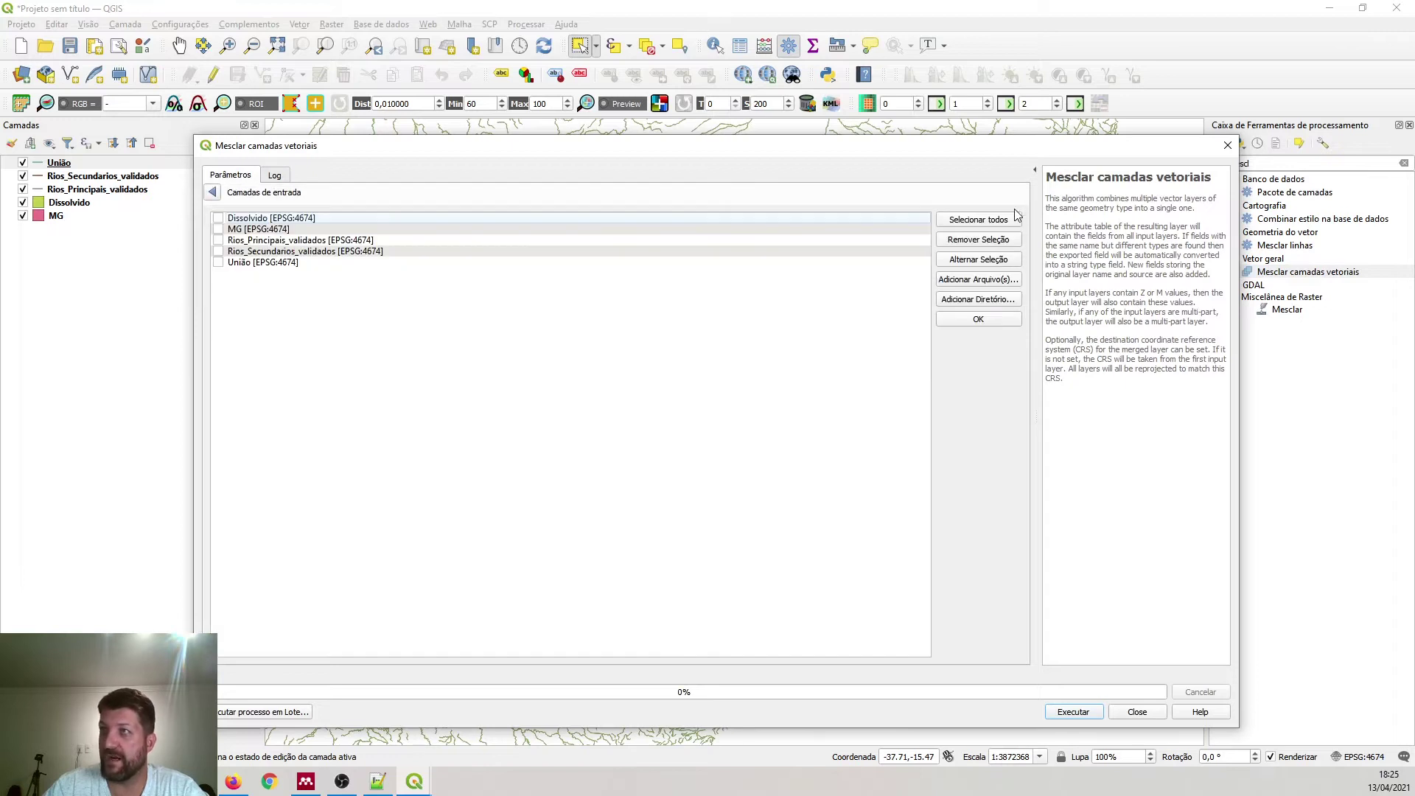
{"action": "left_click", "coordinate": [218, 240]}
{"action": "left_click", "coordinate": [219, 251]}
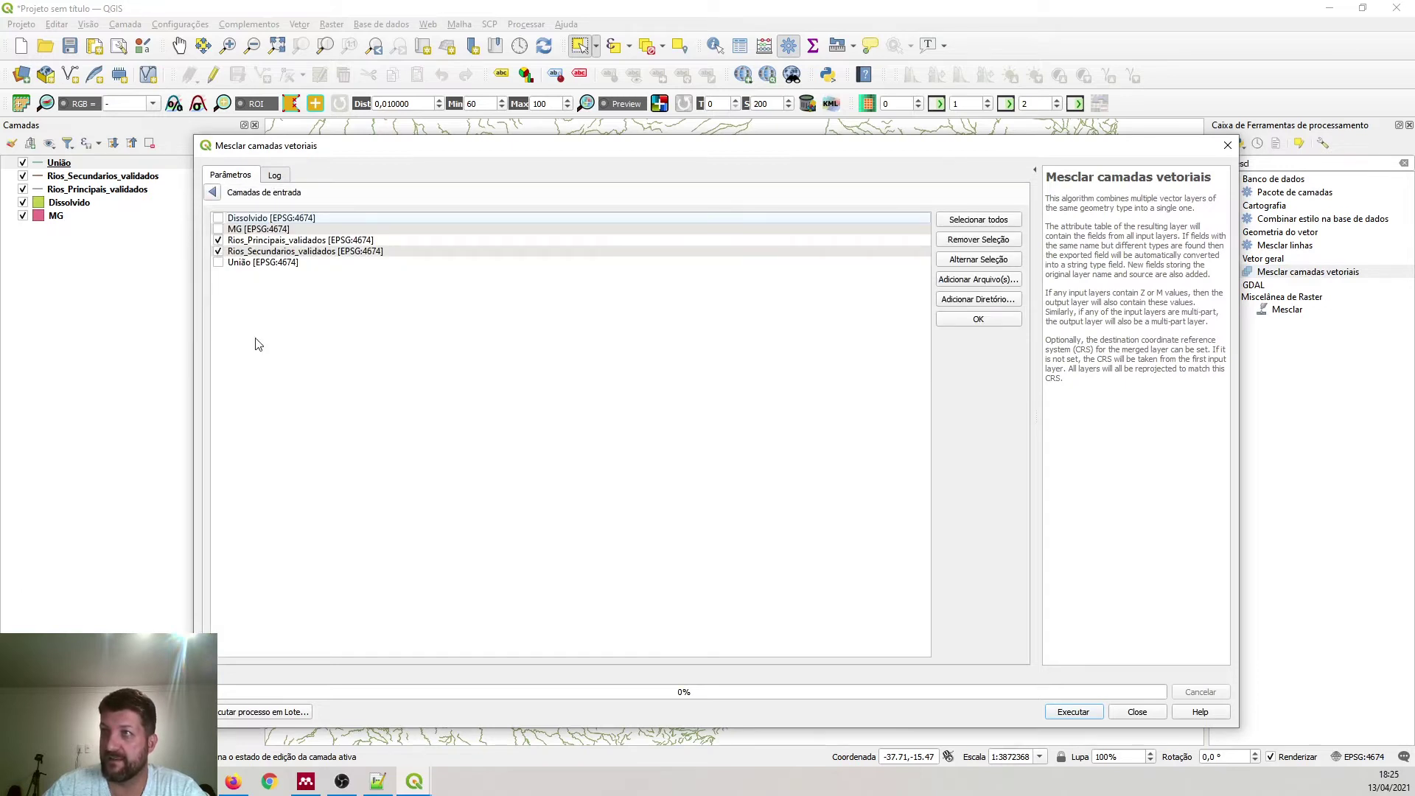
{"action": "left_click", "coordinate": [212, 192]}
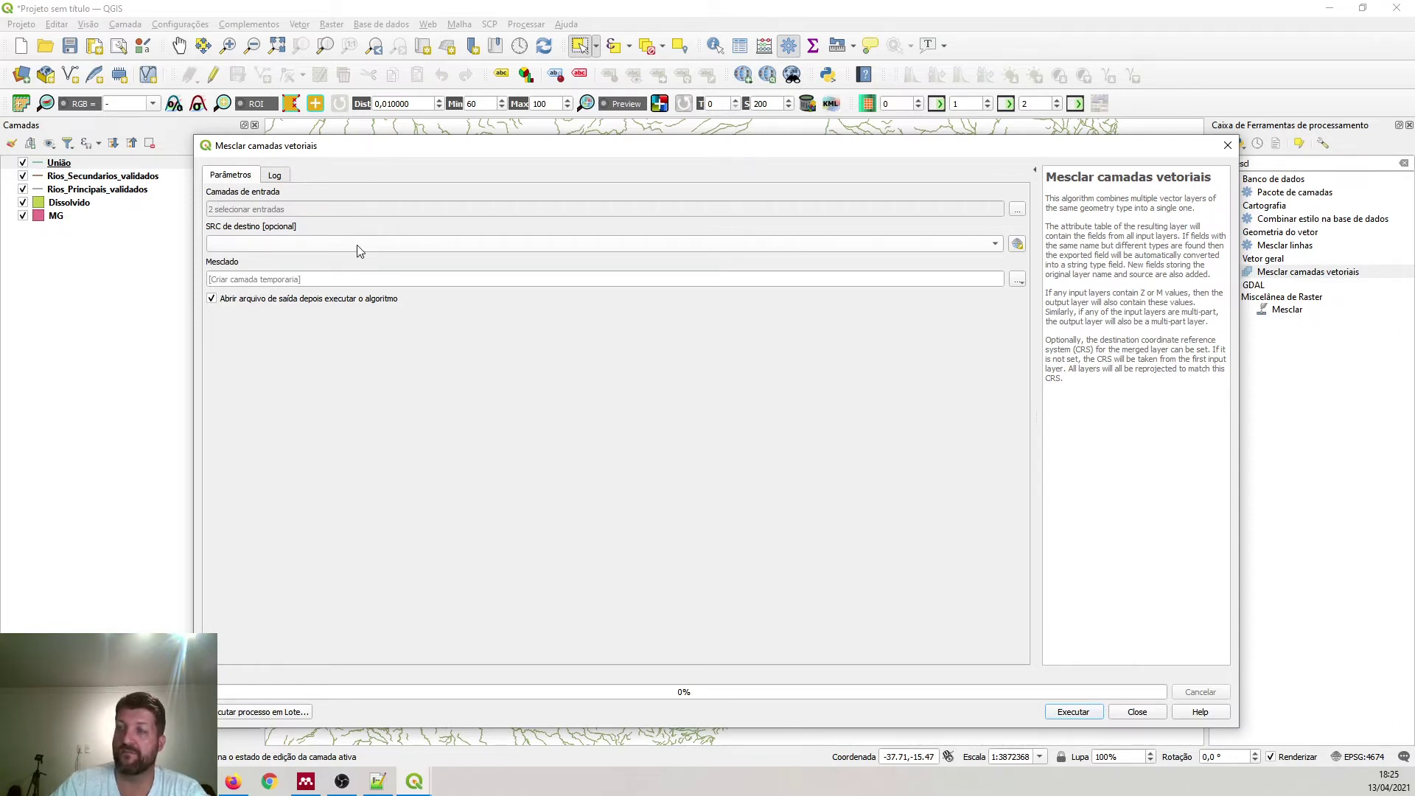
{"action": "left_click", "coordinate": [1060, 713]}
{"action": "left_click", "coordinate": [1125, 713]}
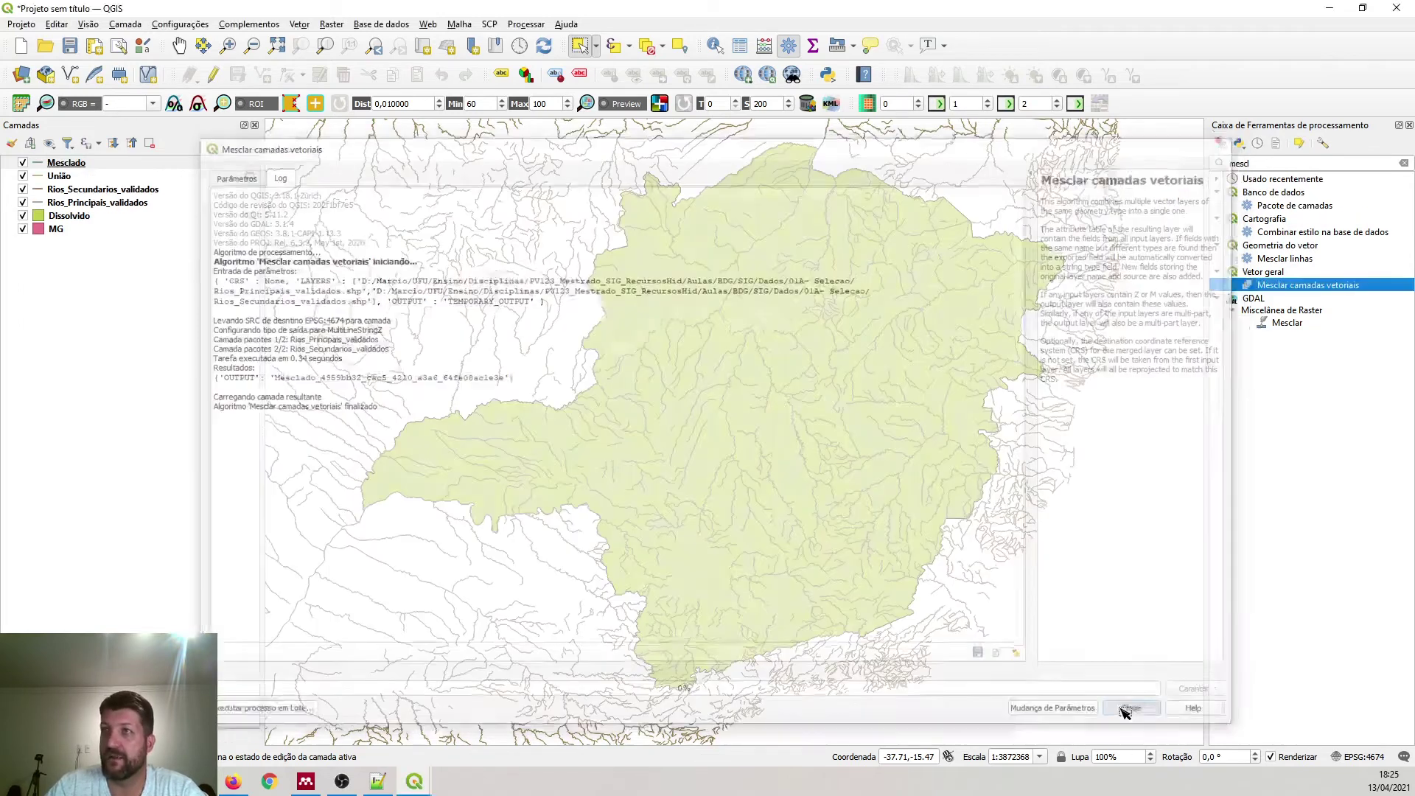
- Open the Mesclado layer's attribute table and widen the Name, Classe and layer columns to read their values
{"action": "right_click", "coordinate": [79, 165]}
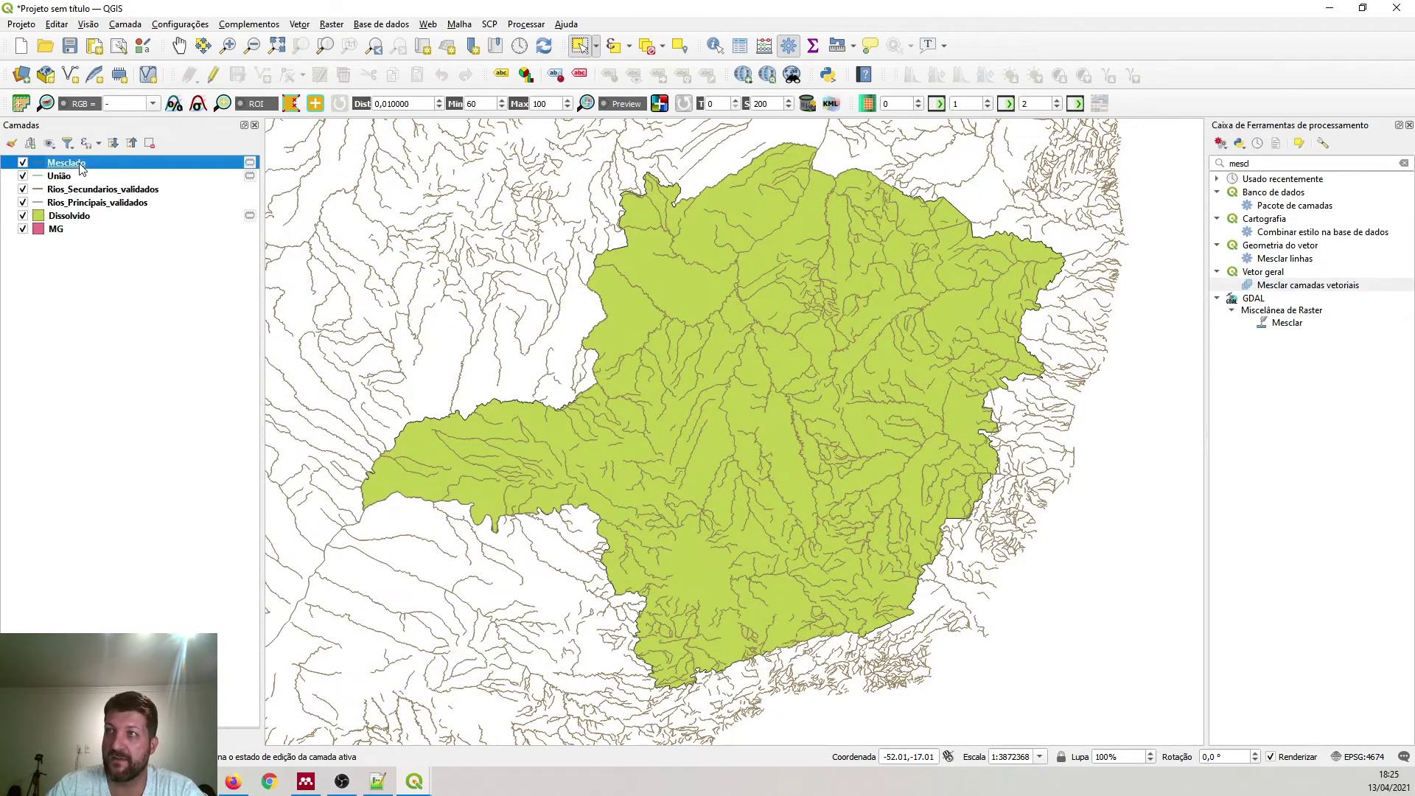
{"action": "left_click", "coordinate": [137, 331]}
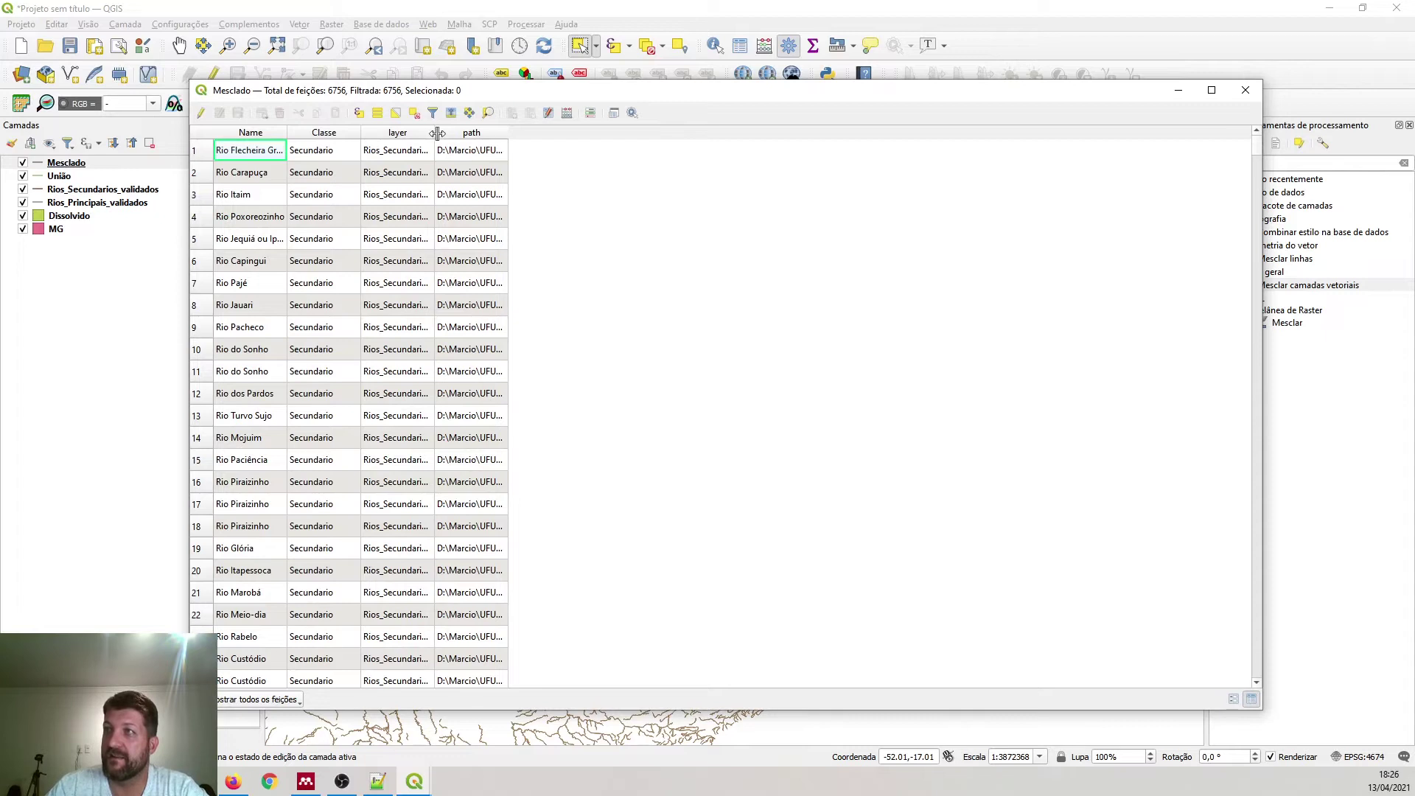
{"action": "left_click_drag", "start_coordinate": [438, 134], "coordinate": [598, 134]}
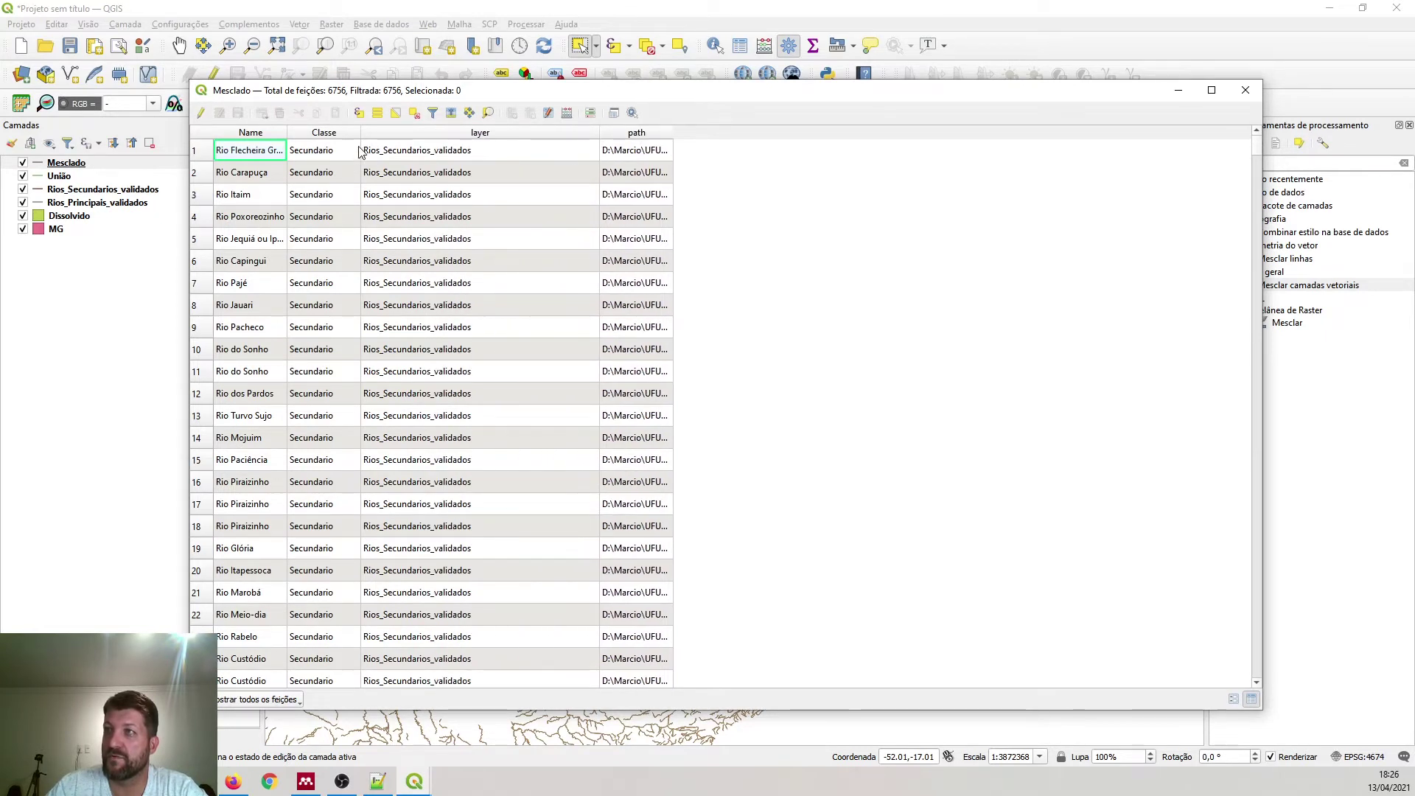
{"action": "left_click_drag", "start_coordinate": [360, 133], "coordinate": [394, 133]}
{"action": "left_click_drag", "start_coordinate": [289, 133], "coordinate": [326, 133]}
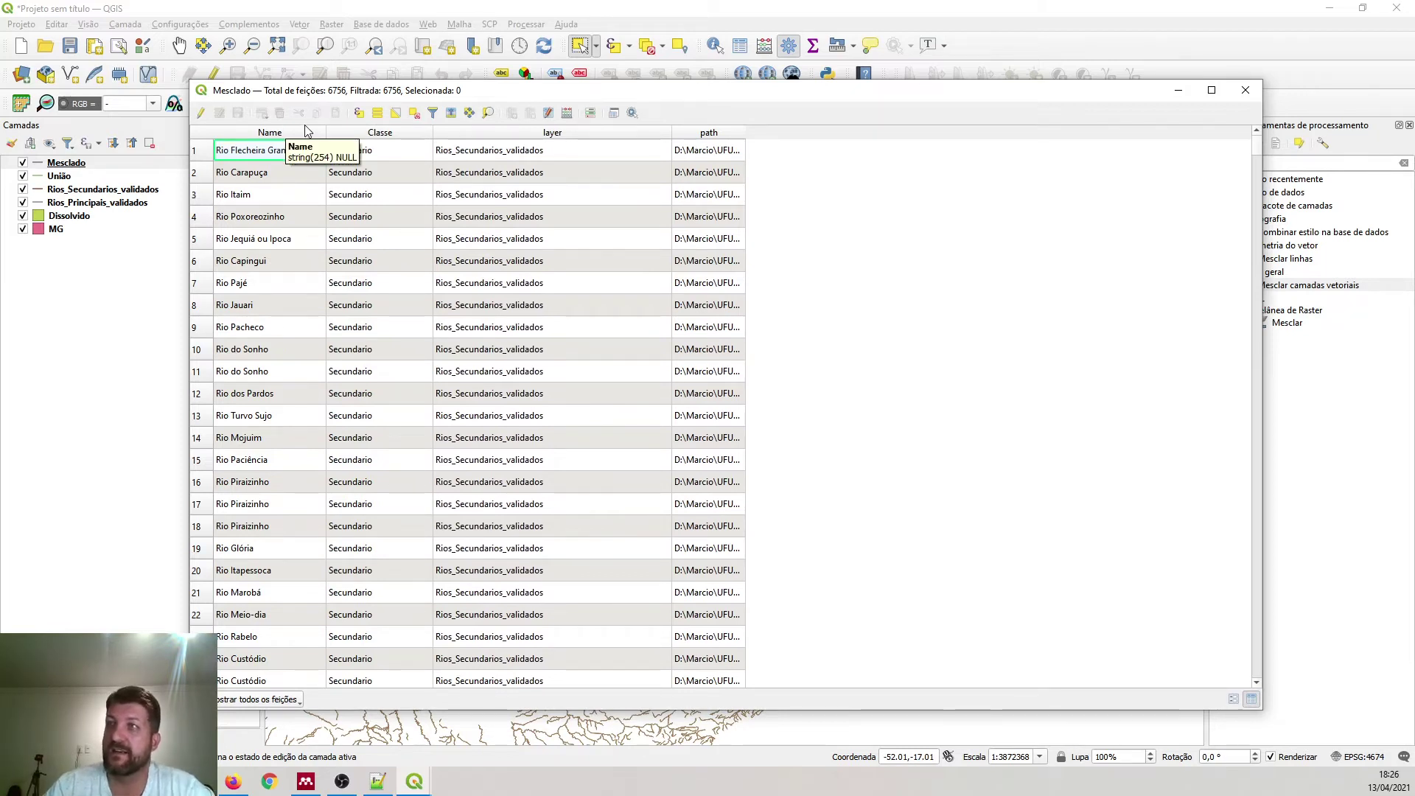
{"action": "scroll", "coordinate": [235, 472], "scroll_direction": "down", "scroll_amount": 7}
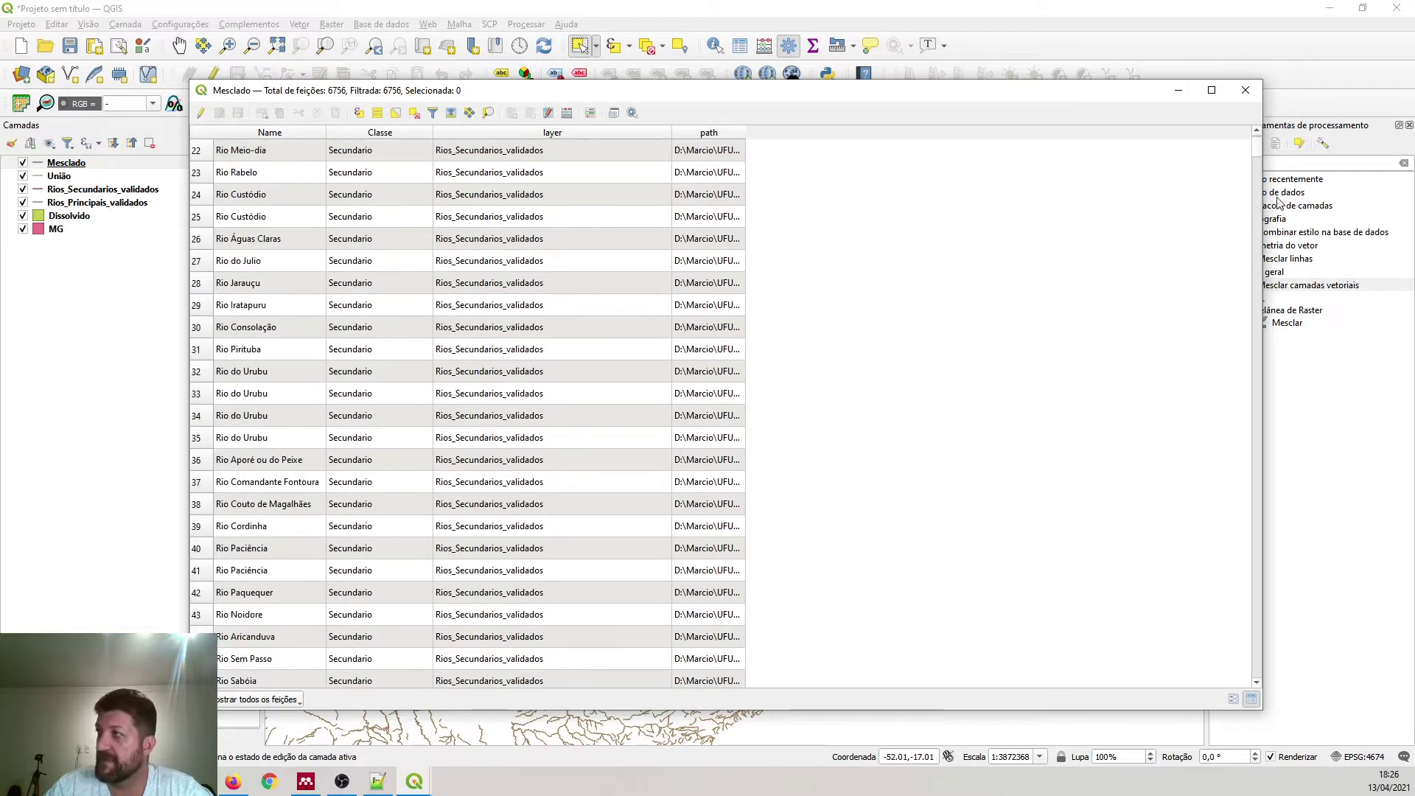
- Sort the merged records by Classe, resize the layer and path columns to check each river's source, and close the table
{"action": "left_click_drag", "start_coordinate": [1258, 143], "coordinate": [1223, 129]}
{"action": "left_click", "coordinate": [382, 134]}
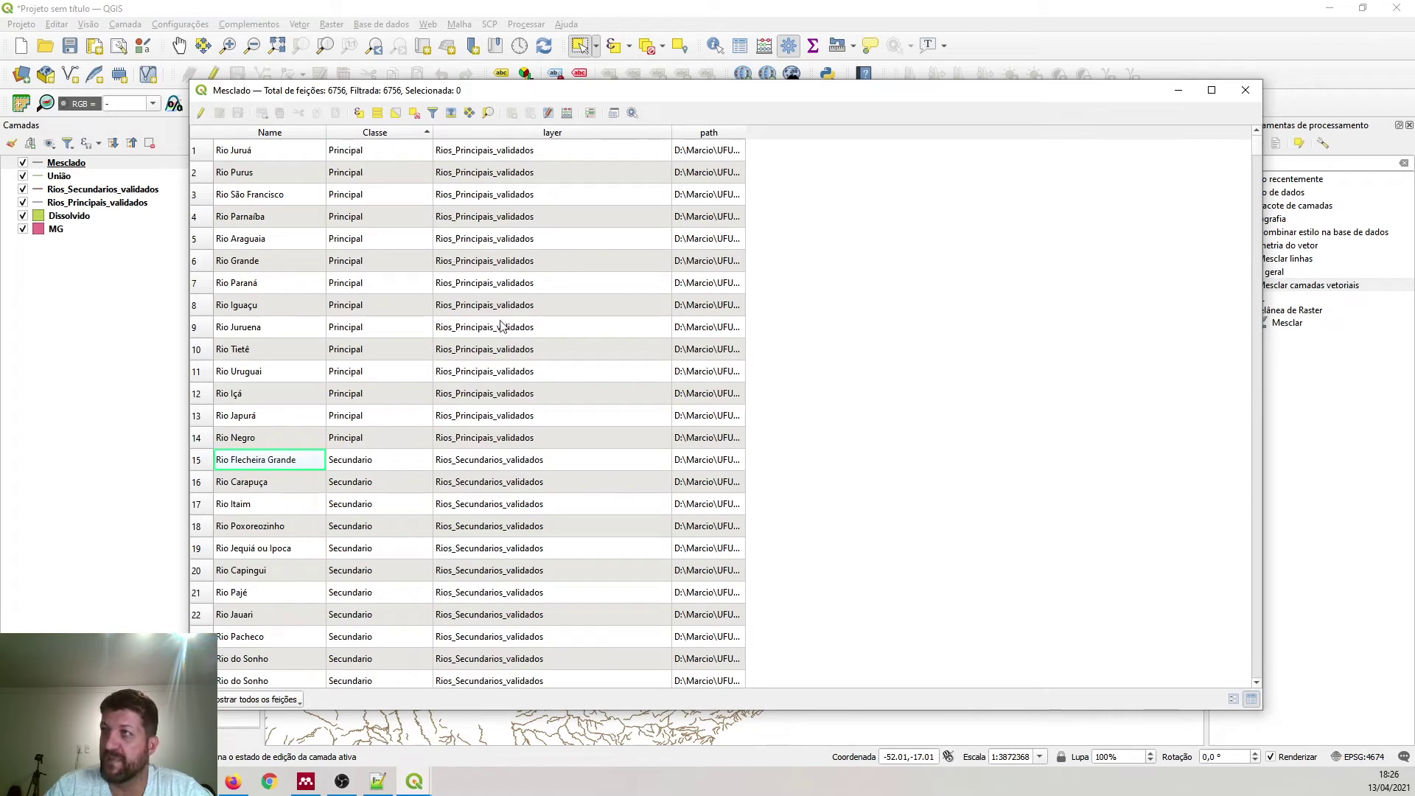
{"action": "left_click_drag", "start_coordinate": [672, 134], "coordinate": [577, 134]}
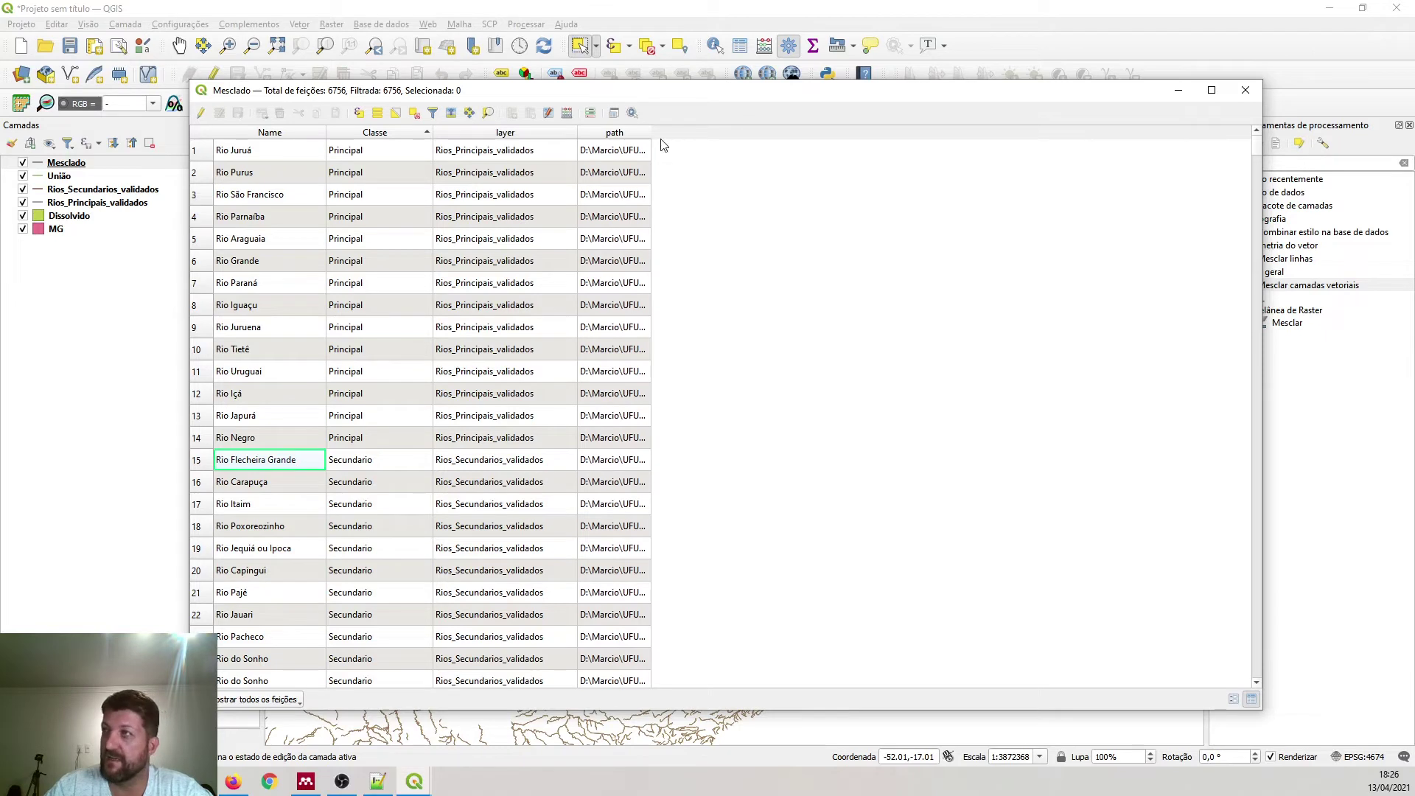
{"action": "left_click_drag", "start_coordinate": [651, 134], "coordinate": [755, 139]}
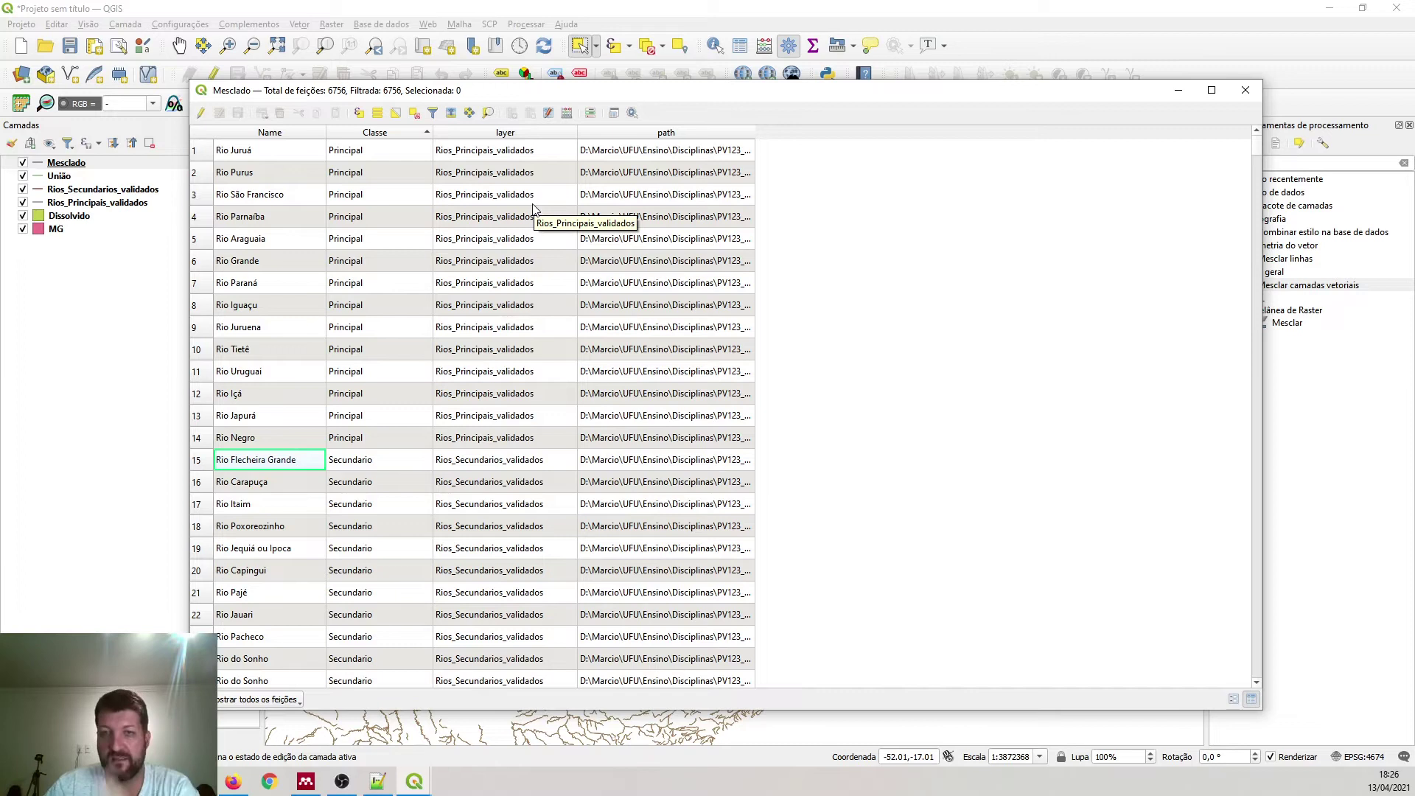
{"action": "left_click", "coordinate": [1243, 88]}
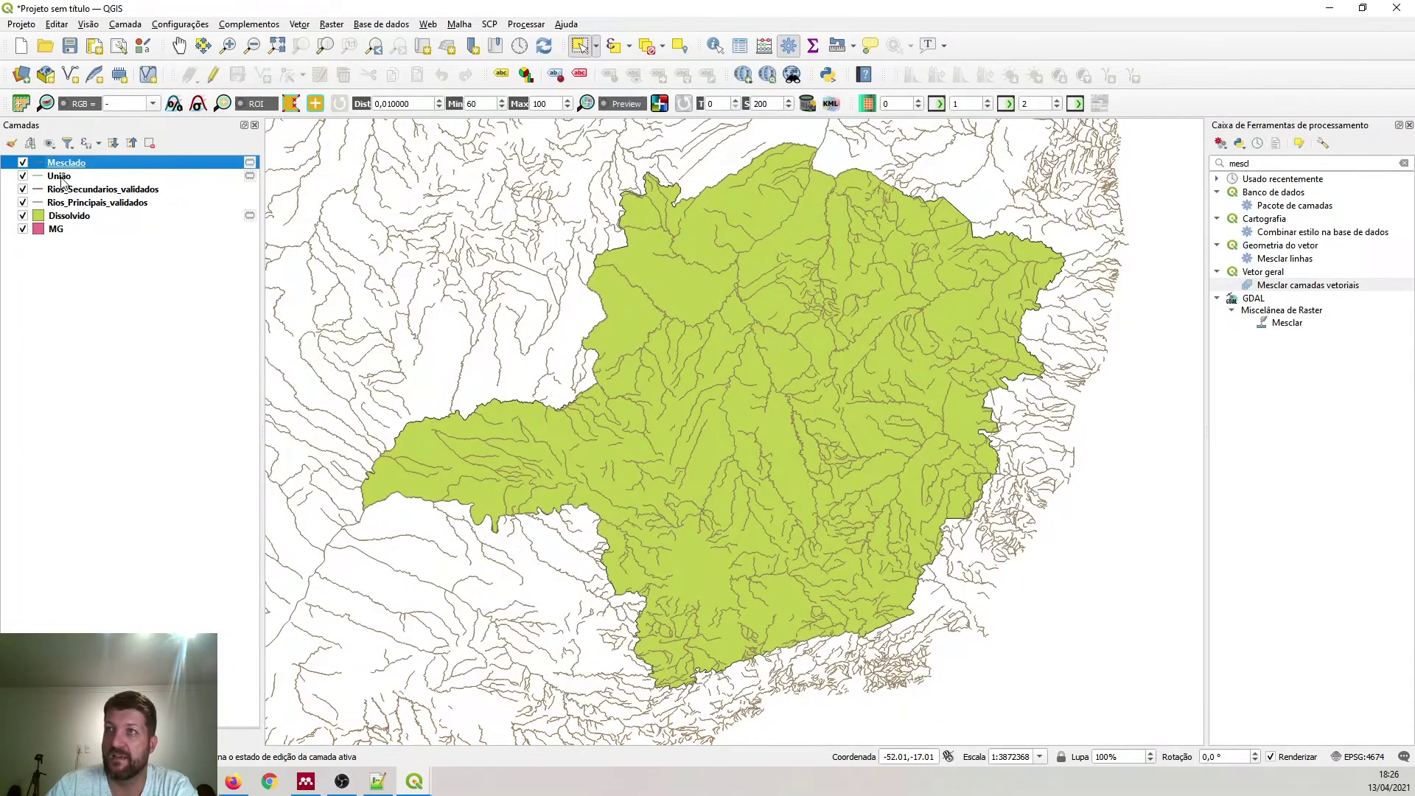
- Remove the União, Rios_Secundarios_validados and Rios_Principais_validados layers from the project
{"action": "left_click", "coordinate": [61, 178]}
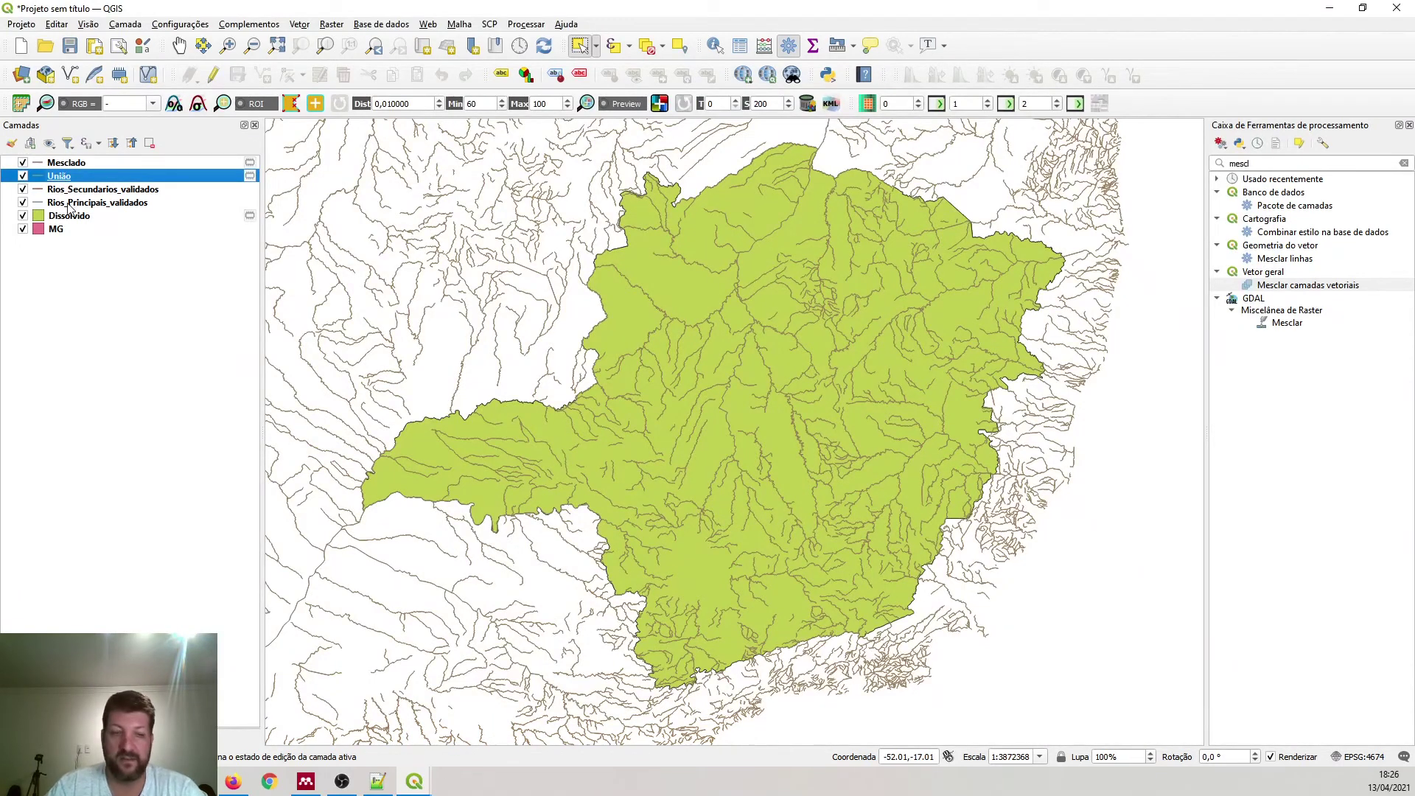
{"action": "left_click", "coordinate": [68, 203], "text": "shift"}
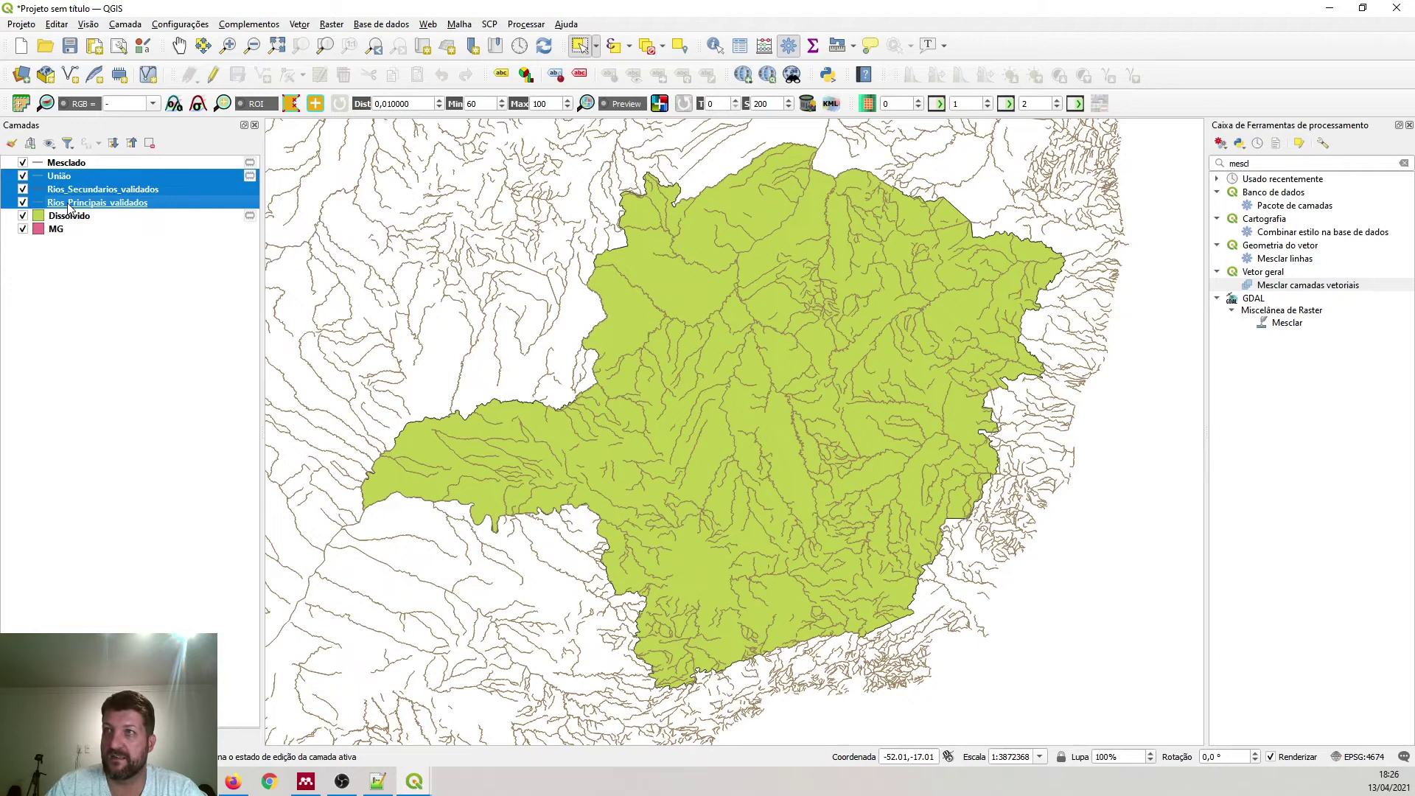
{"action": "left_click", "coordinate": [150, 143]}
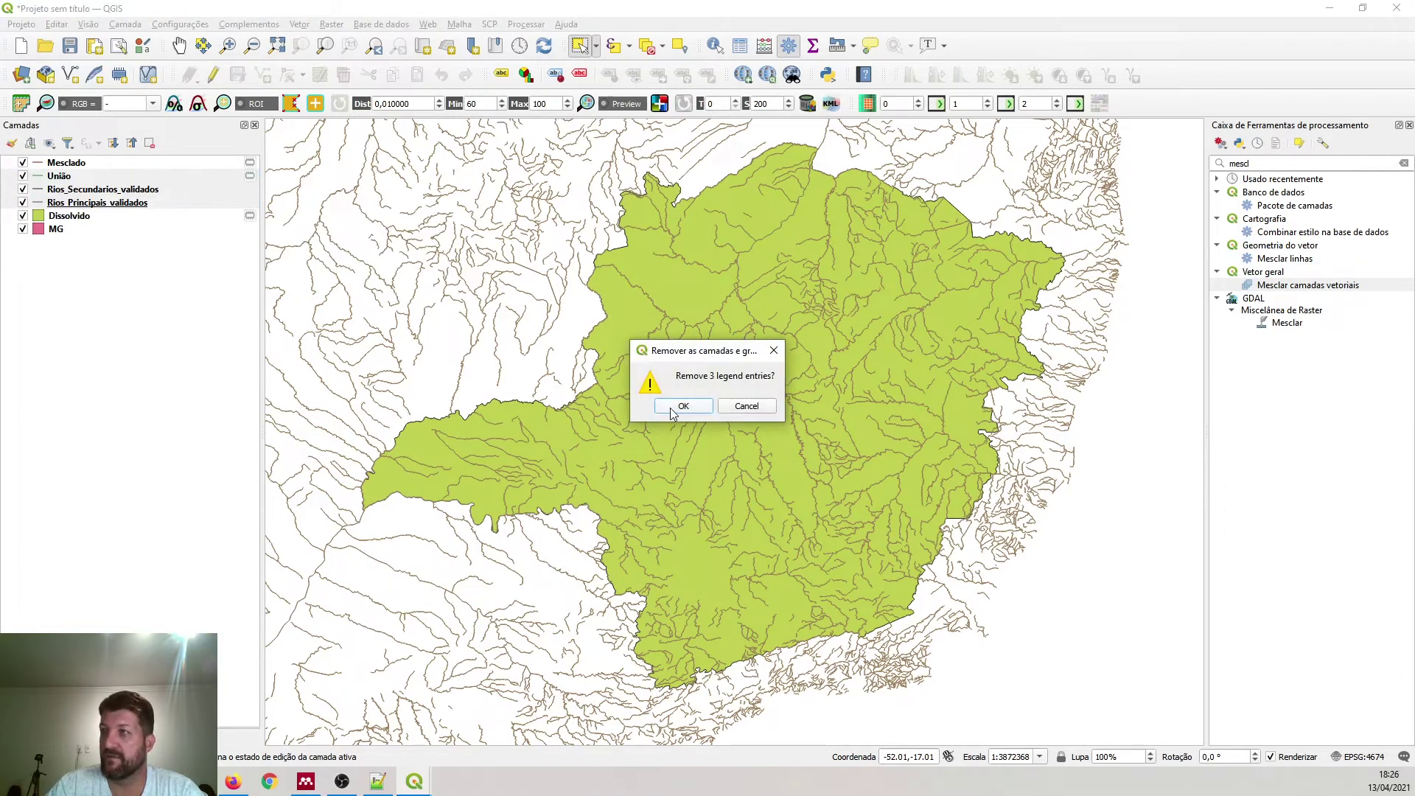
{"action": "left_click", "coordinate": [678, 408]}
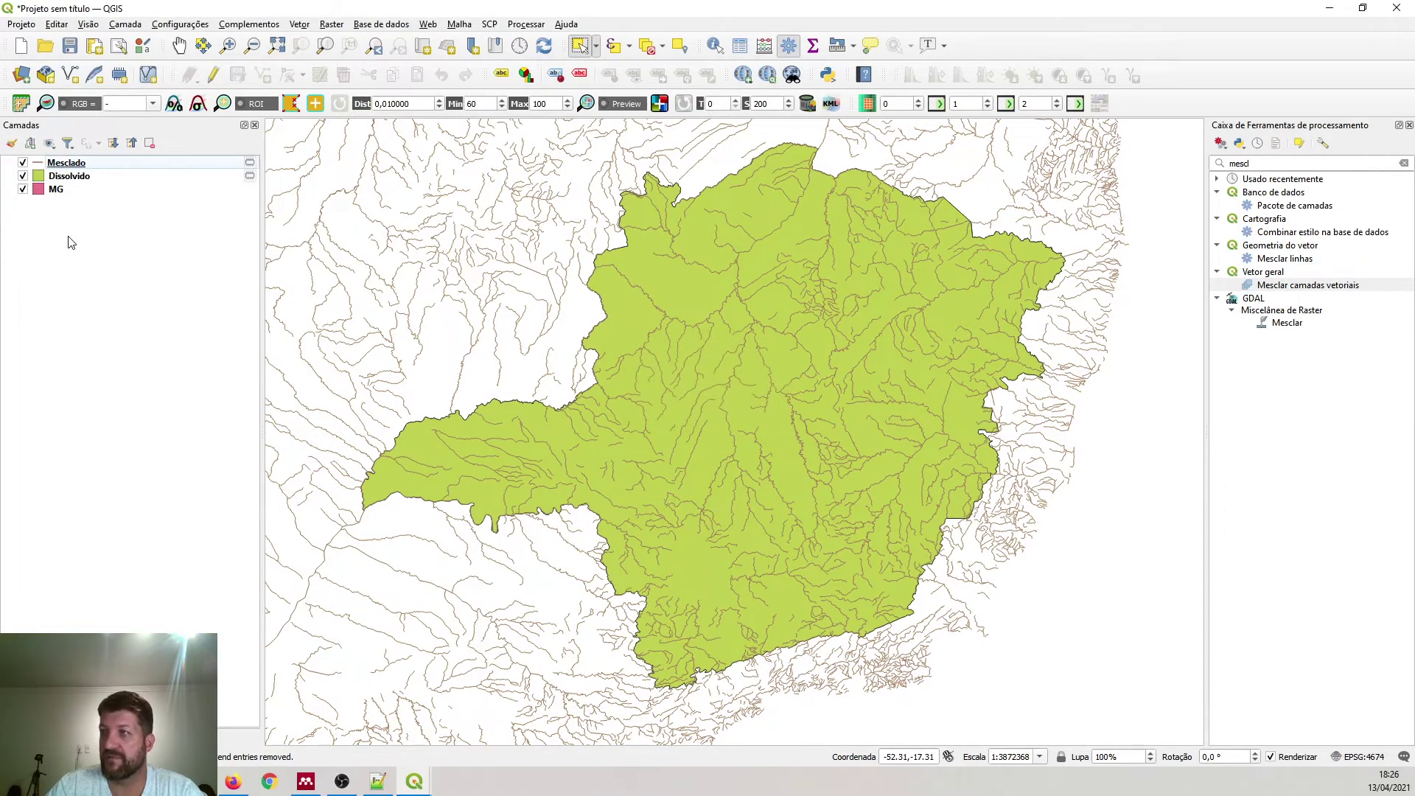
{"action": "right_click", "coordinate": [66, 168]}
{"action": "left_click", "coordinate": [44, 267]}
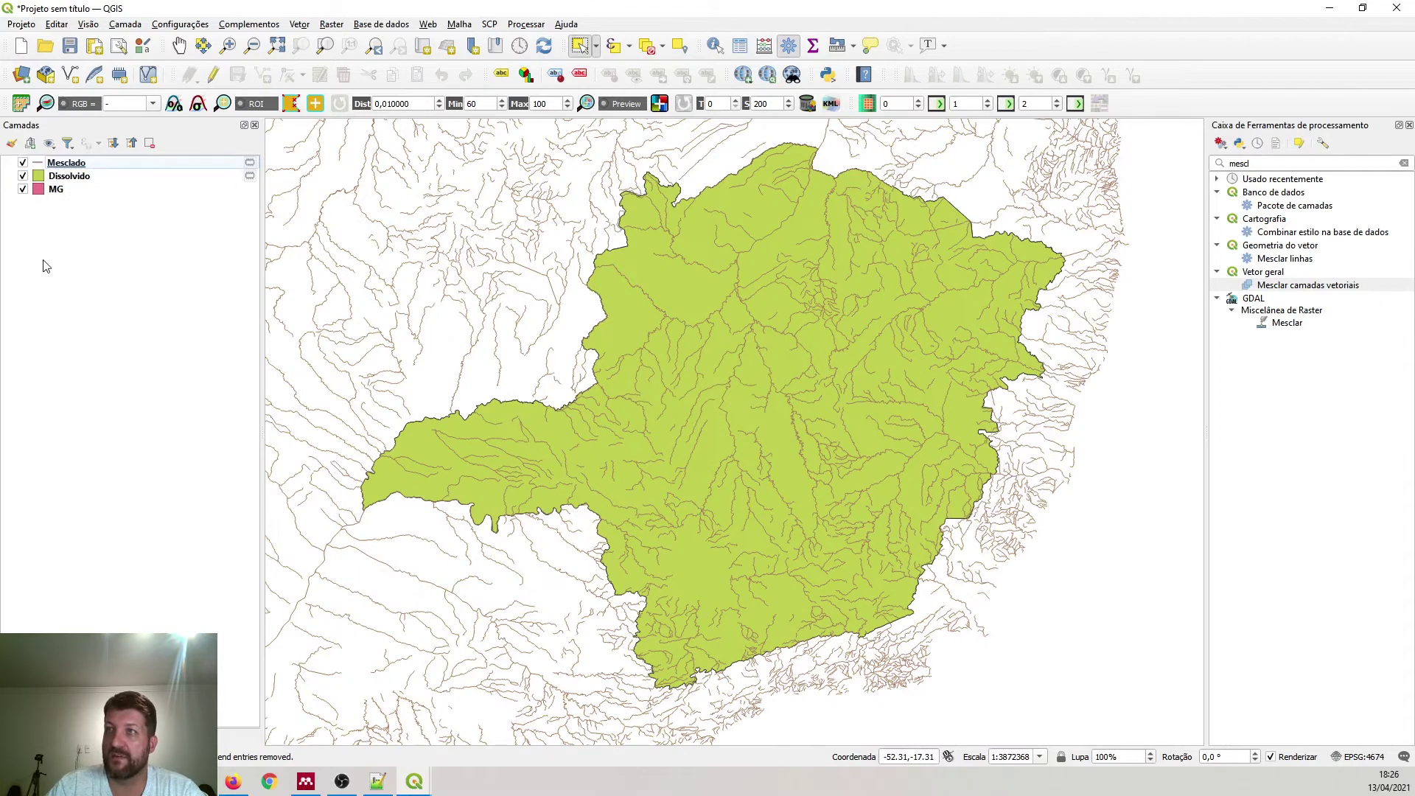
- Clip the Mesclado layer with Dissolvido as the overlay into a temporary layer using Recortar, and close the tool
{"action": "left_click", "coordinate": [104, 167]}
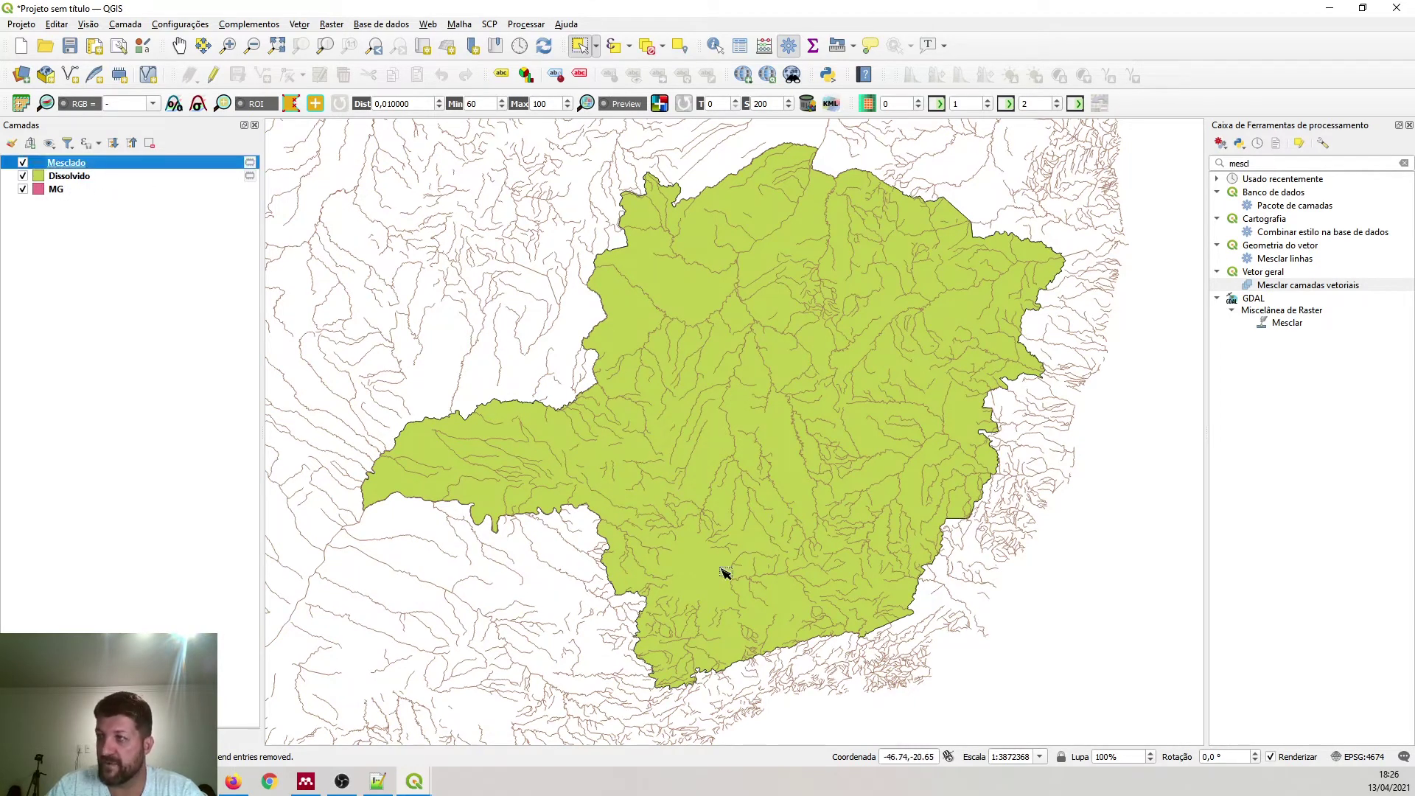
{"action": "left_click", "coordinate": [299, 25]}
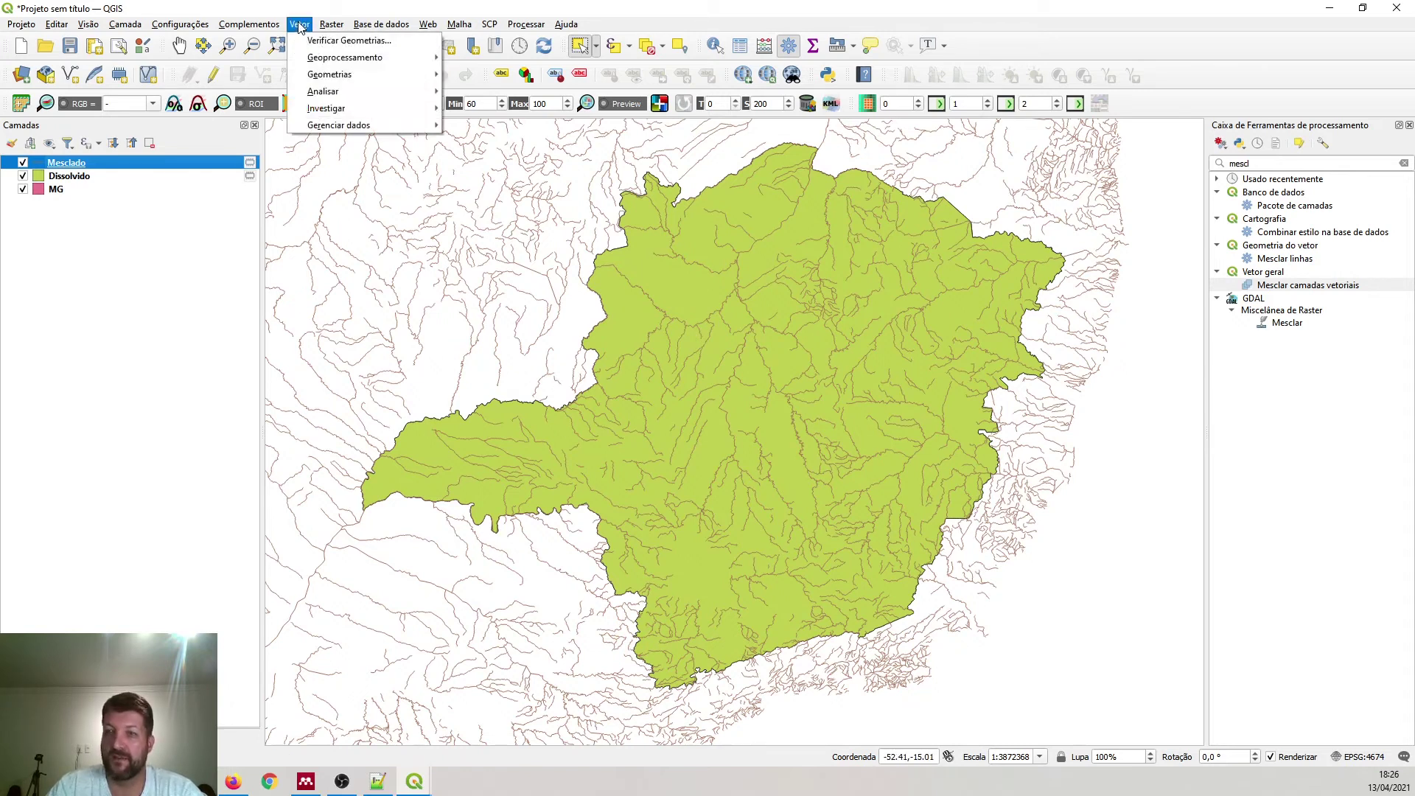
{"action": "mouse_move", "coordinate": [313, 59]}
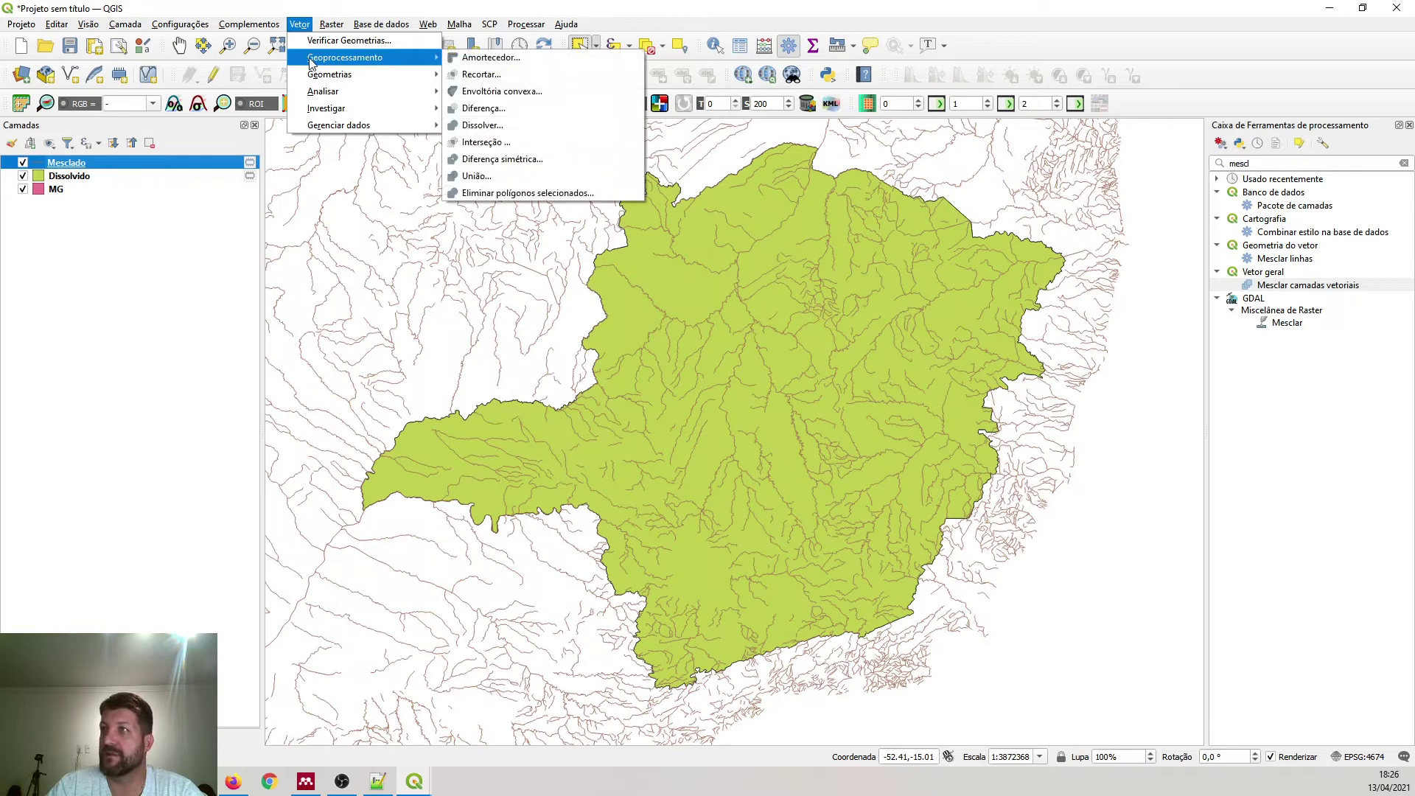
{"action": "left_click", "coordinate": [569, 77]}
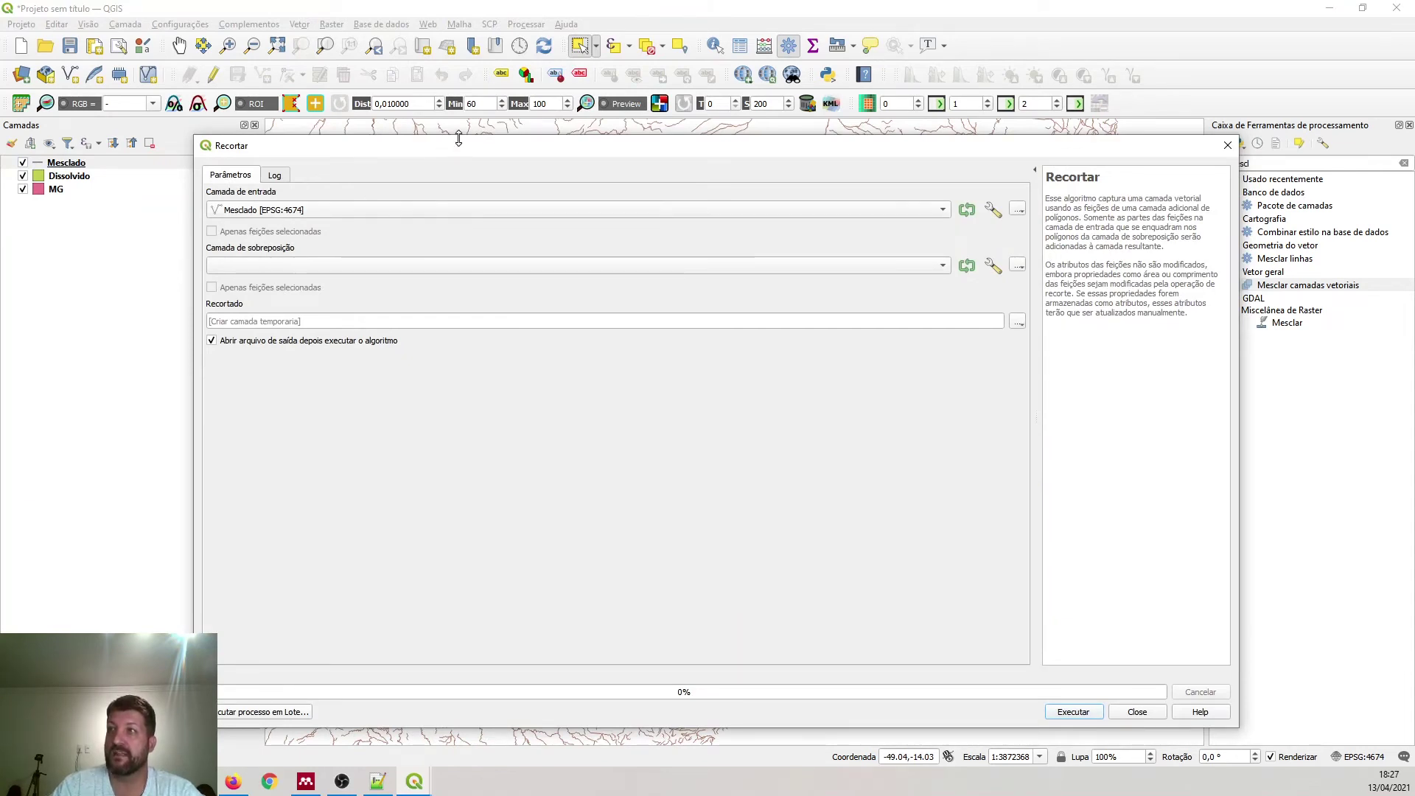
{"action": "left_click_drag", "start_coordinate": [459, 139], "coordinate": [458, 260]}
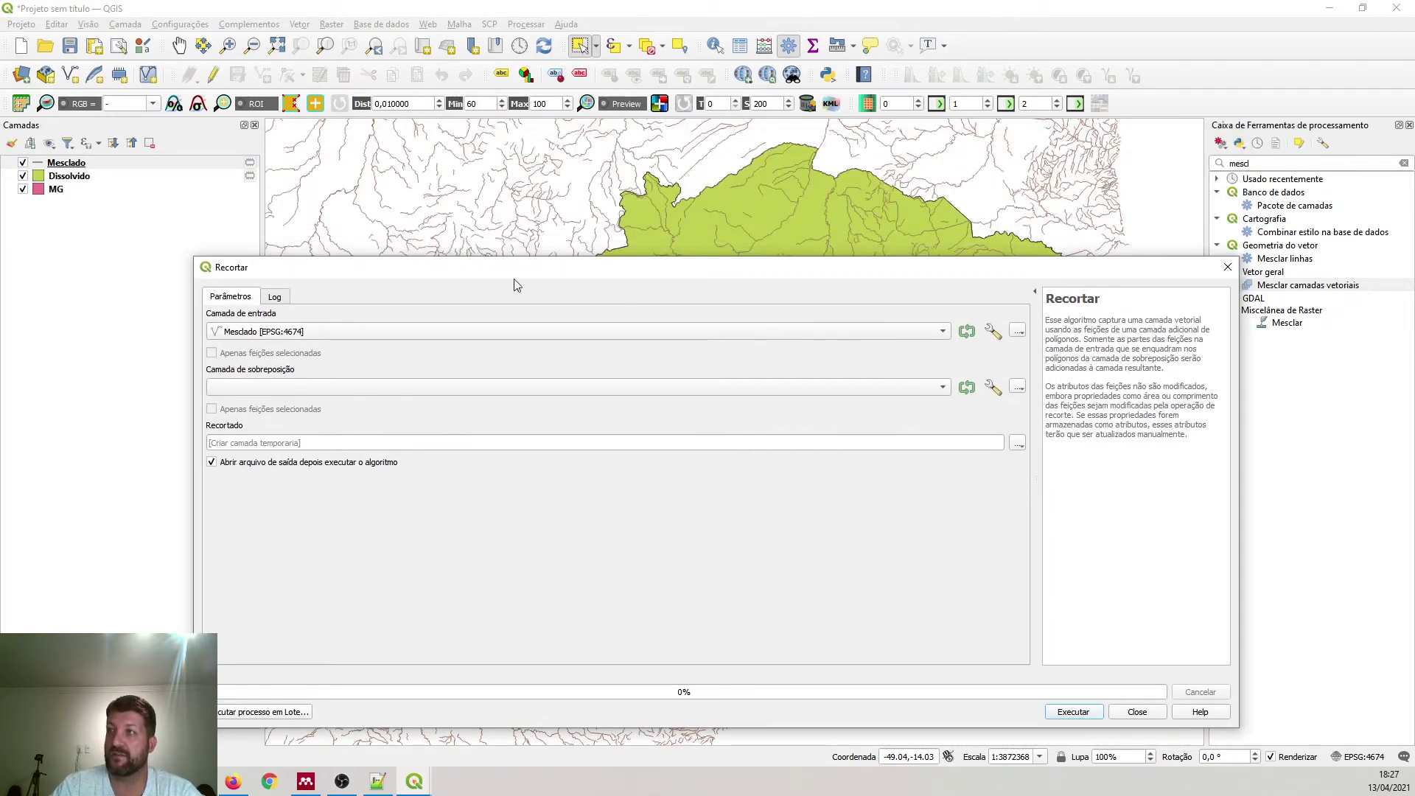
{"action": "left_click", "coordinate": [276, 388]}
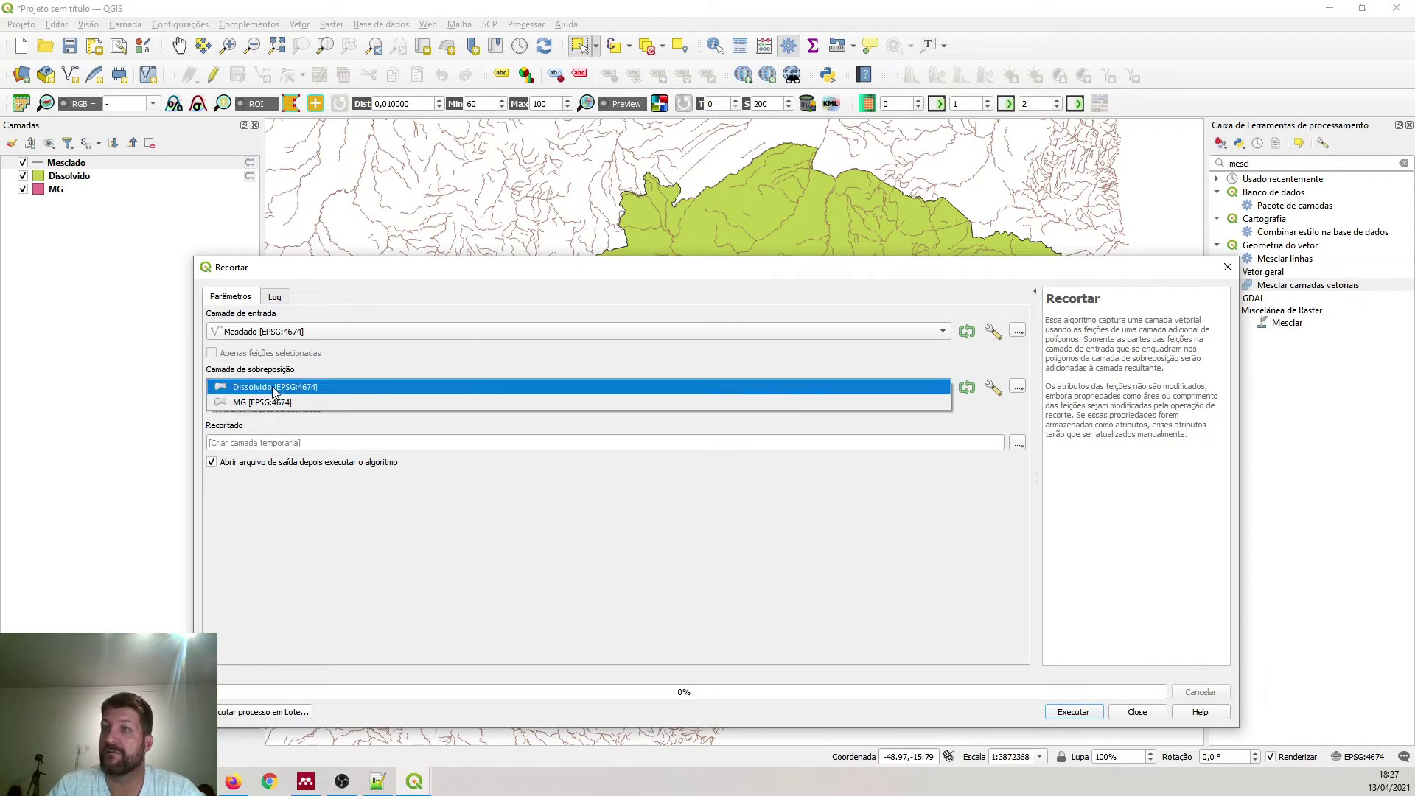
{"action": "left_click", "coordinate": [368, 390]}
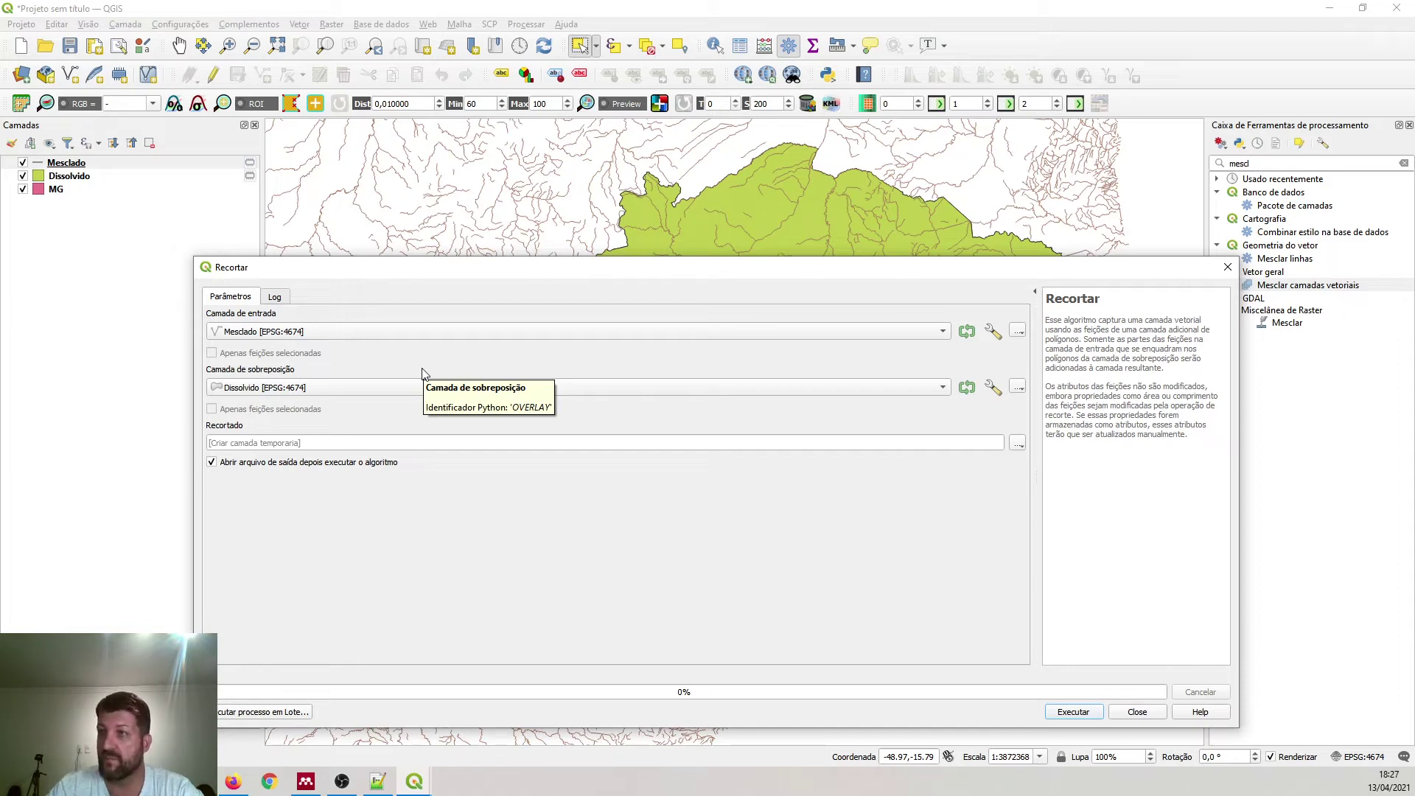
{"action": "left_click", "coordinate": [1062, 715]}
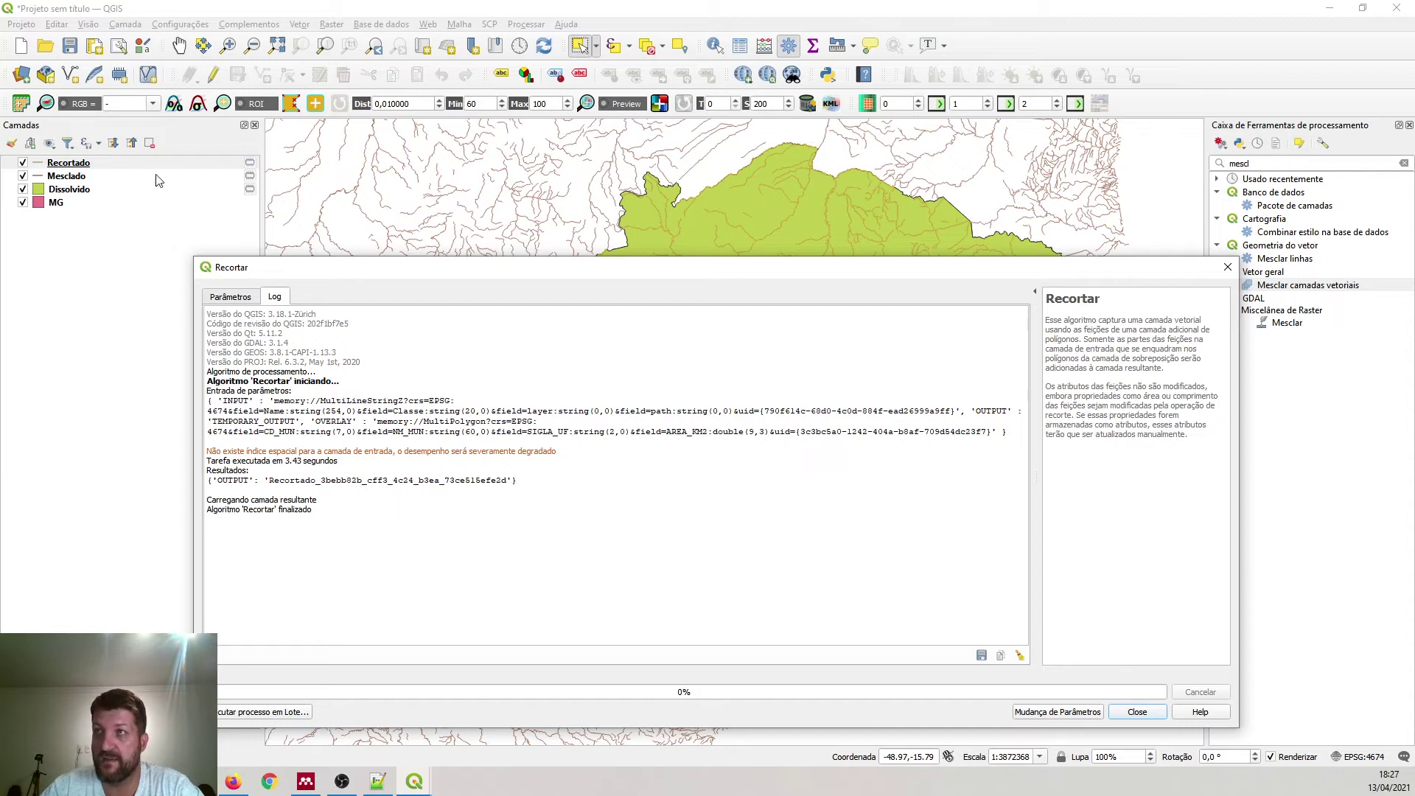
{"action": "left_click", "coordinate": [1227, 266]}
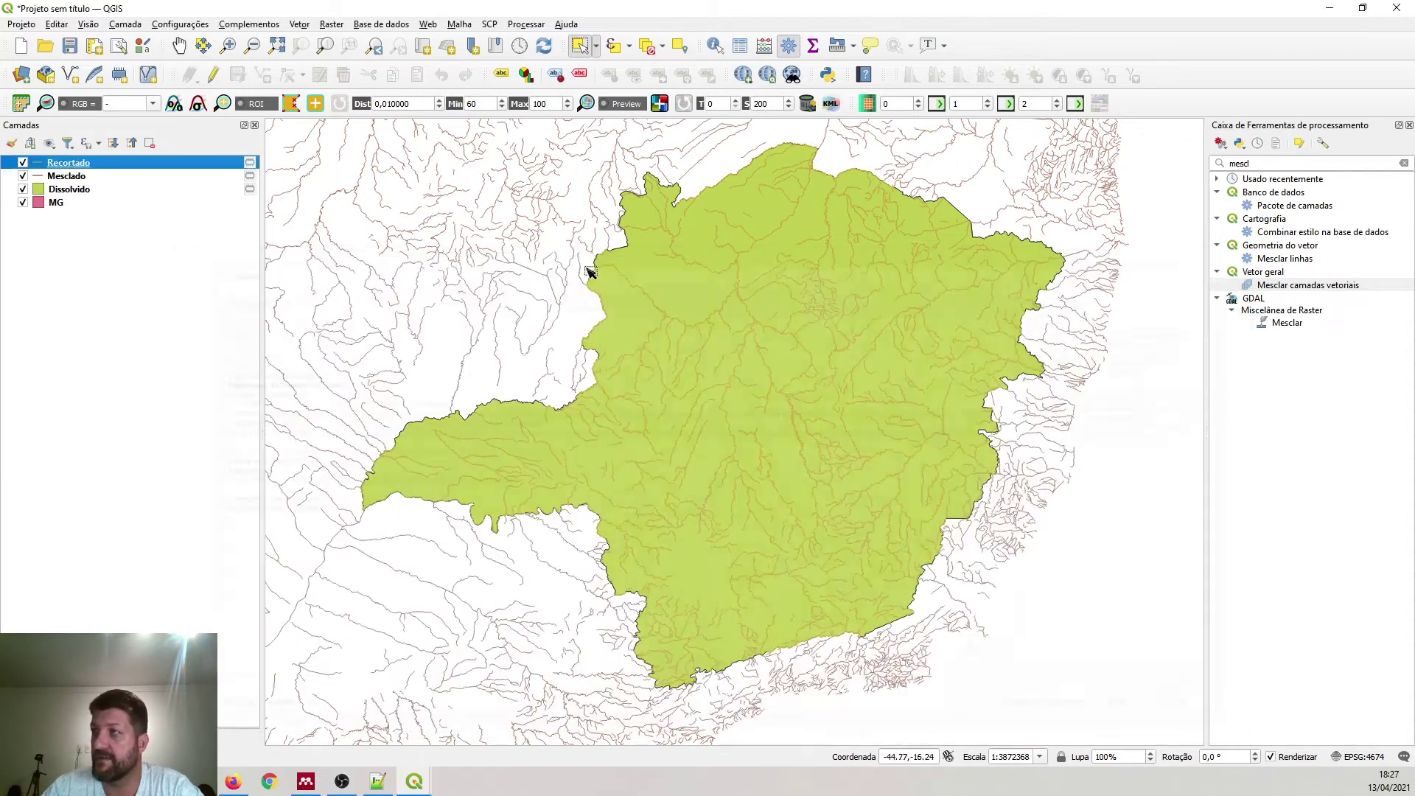
{"action": "left_click", "coordinate": [299, 23]}
{"action": "mouse_move", "coordinate": [332, 109]}
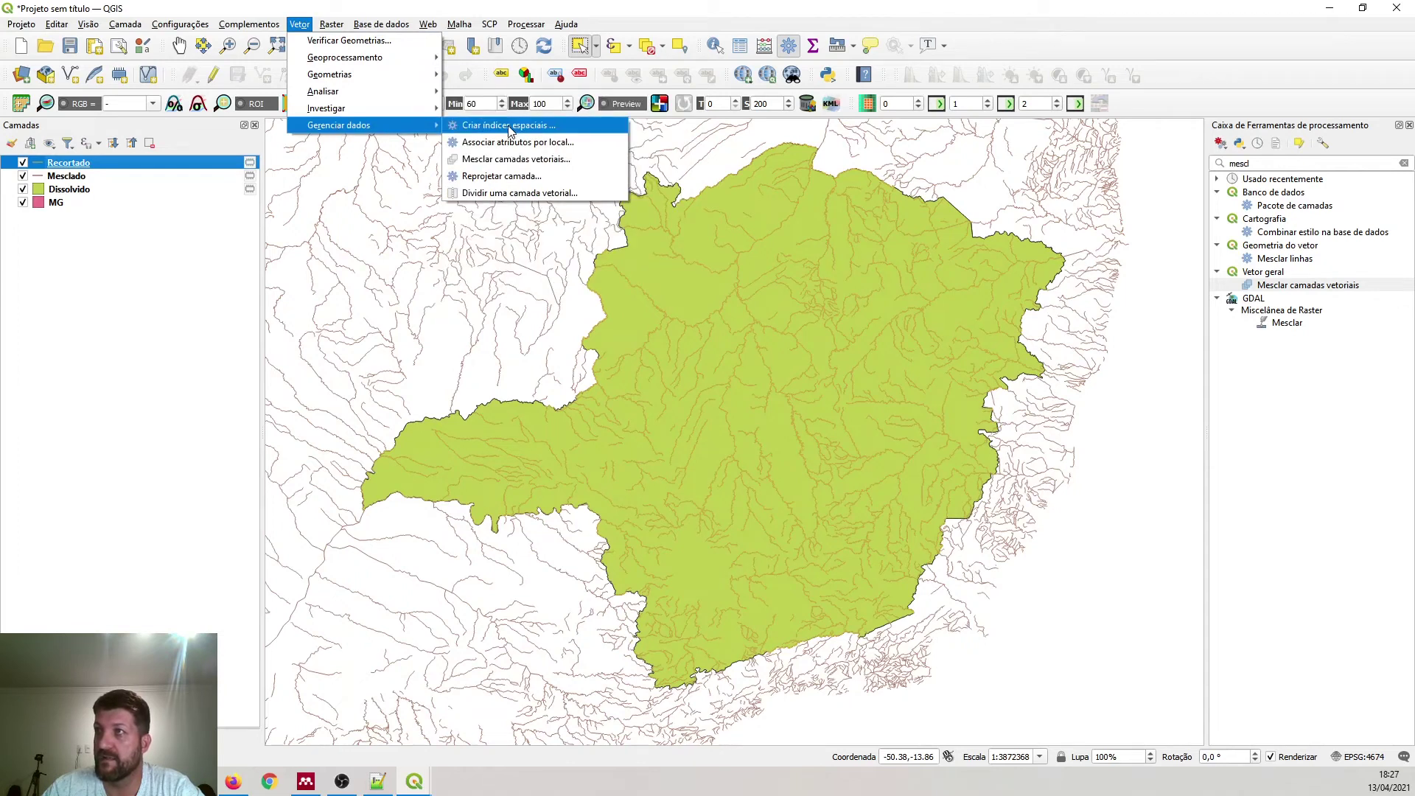
- Remove the Mesclado and Dissolvido layers from the project, hiding each one first
{"action": "left_click", "coordinate": [77, 176]}
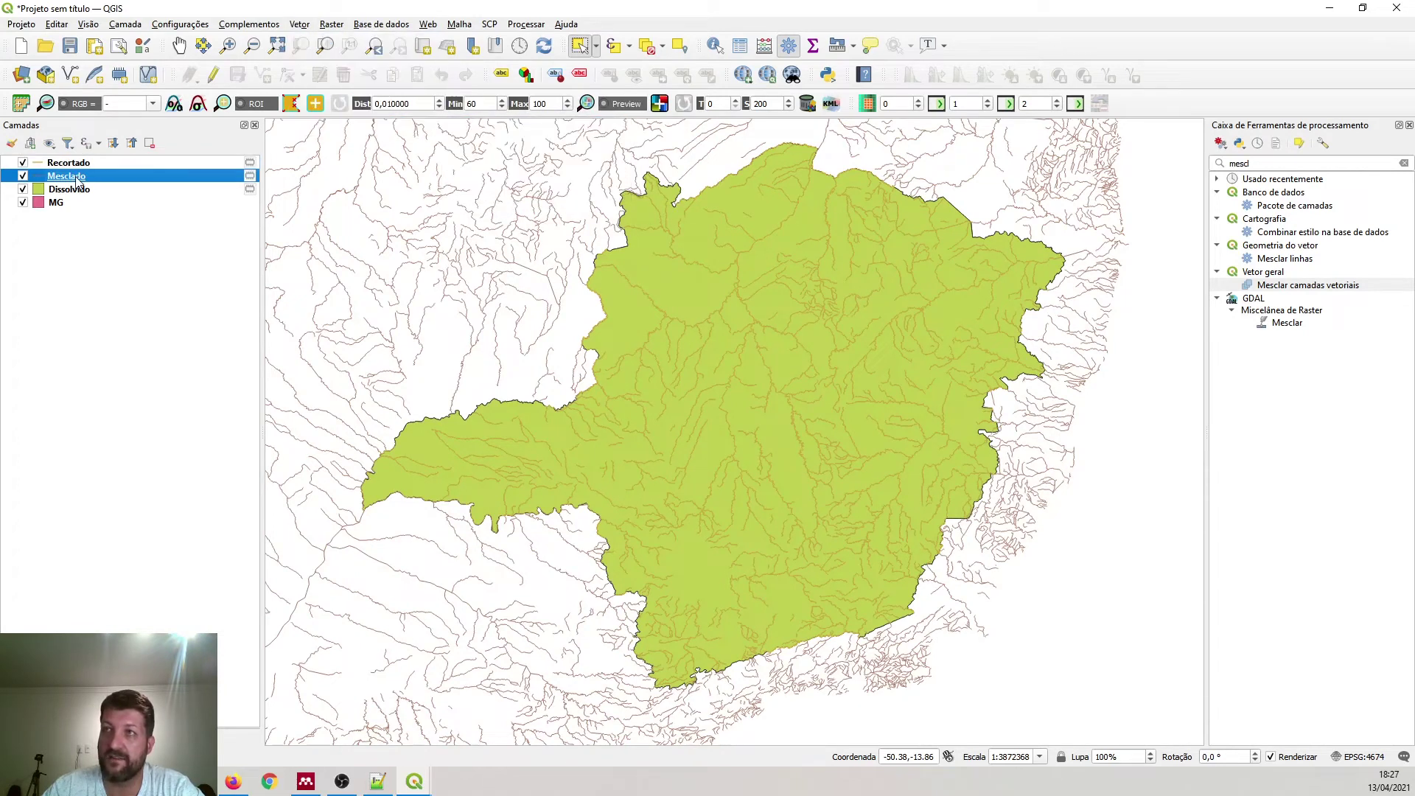
{"action": "left_click", "coordinate": [23, 177]}
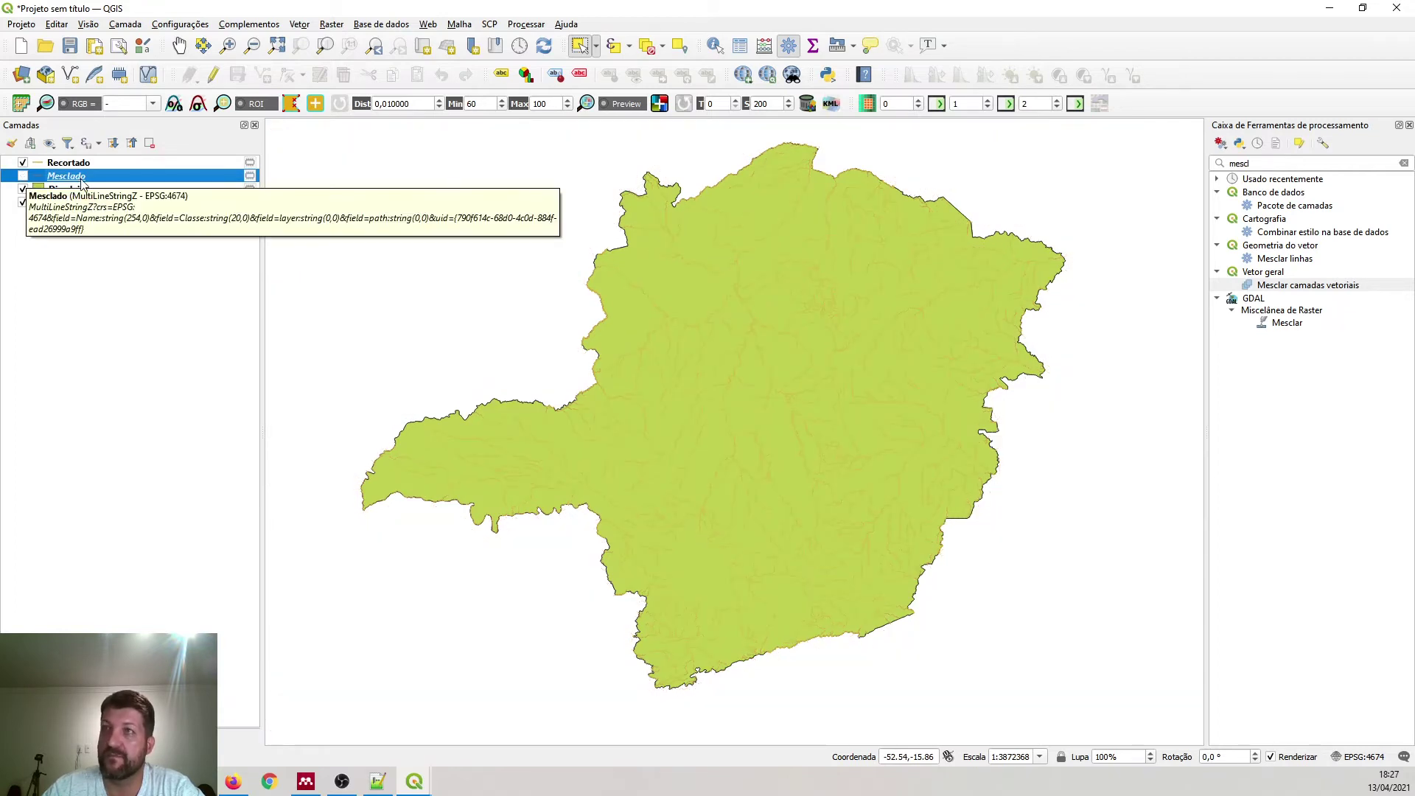
{"action": "left_click", "coordinate": [149, 143]}
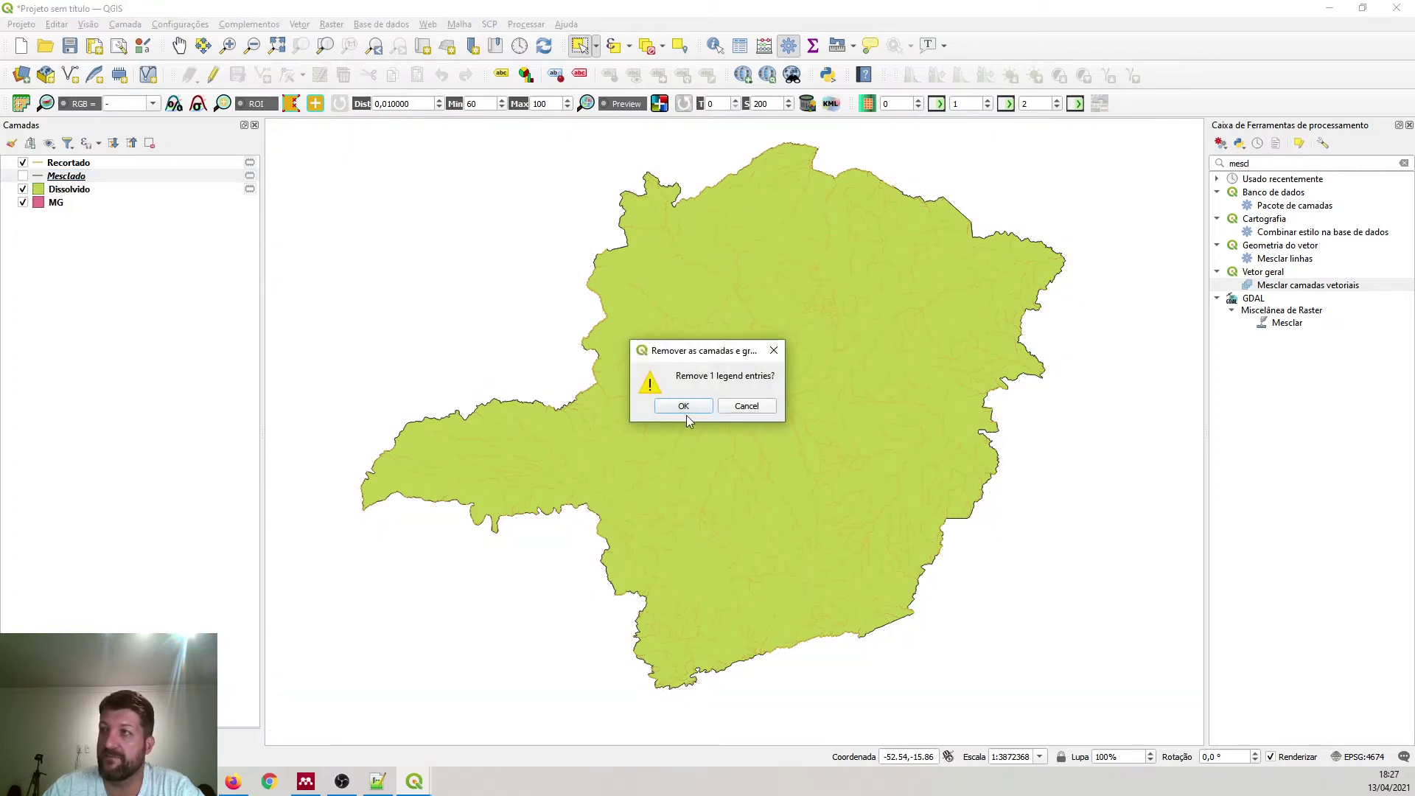
{"action": "left_click", "coordinate": [687, 406]}
{"action": "left_click", "coordinate": [23, 176]}
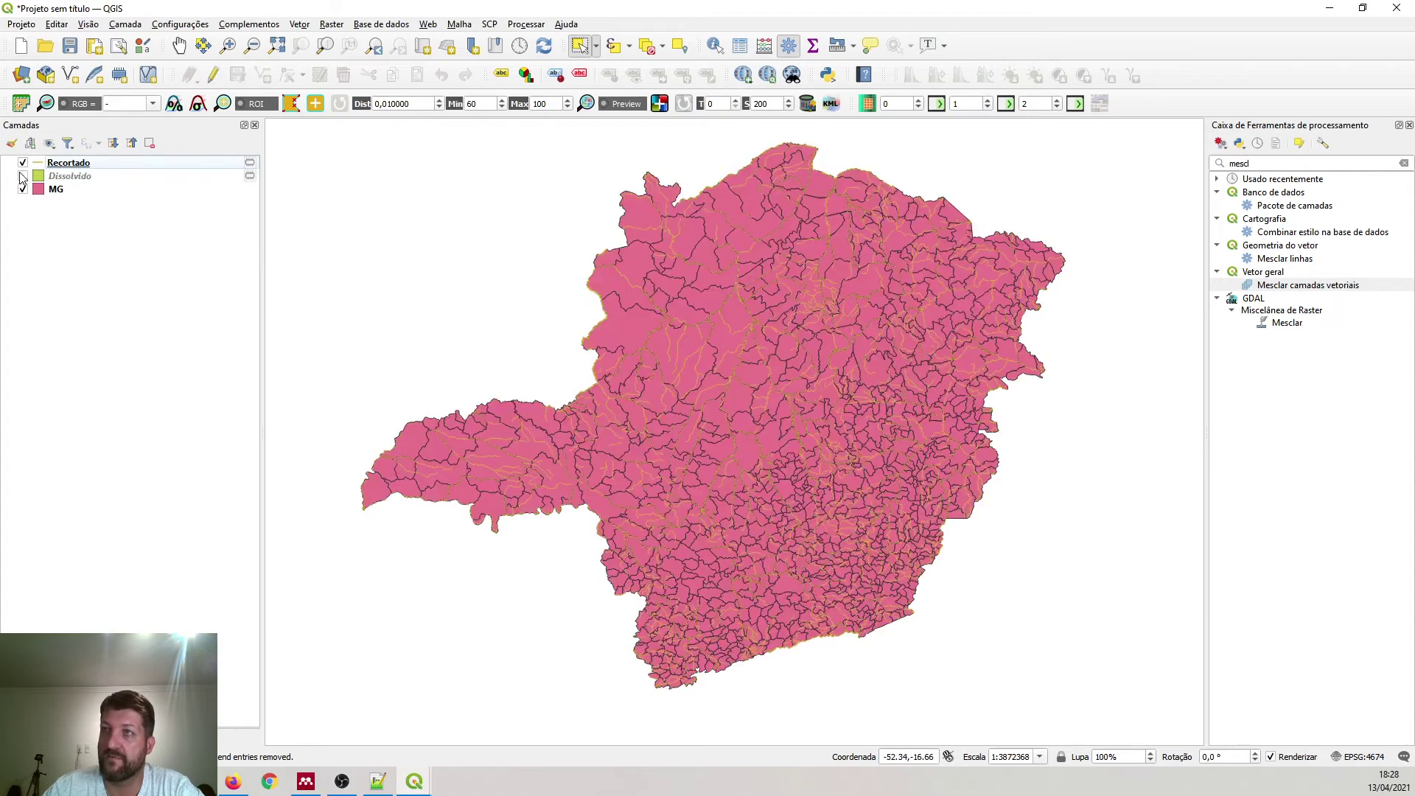
{"action": "left_click", "coordinate": [59, 179]}
{"action": "left_click", "coordinate": [150, 143]}
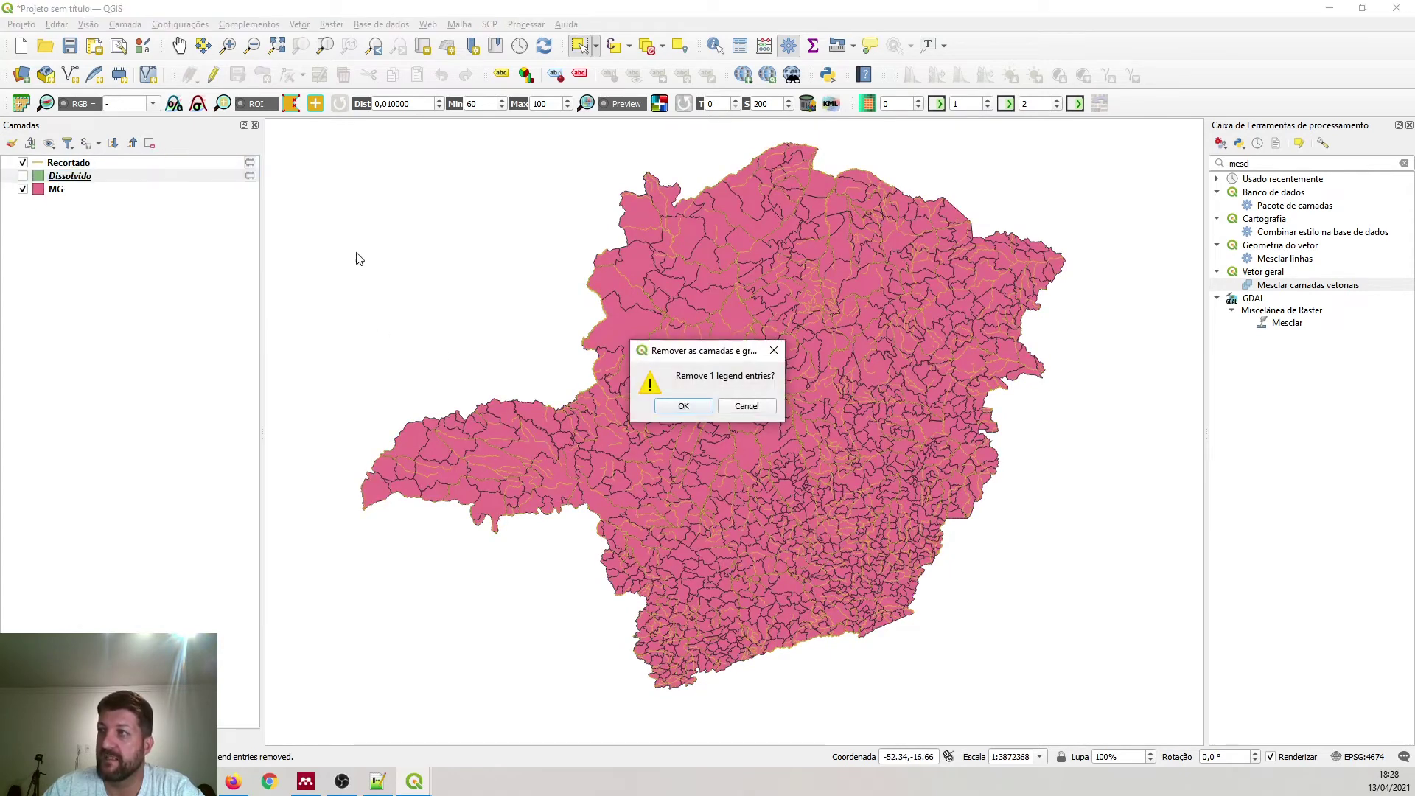
{"action": "left_click", "coordinate": [684, 406]}
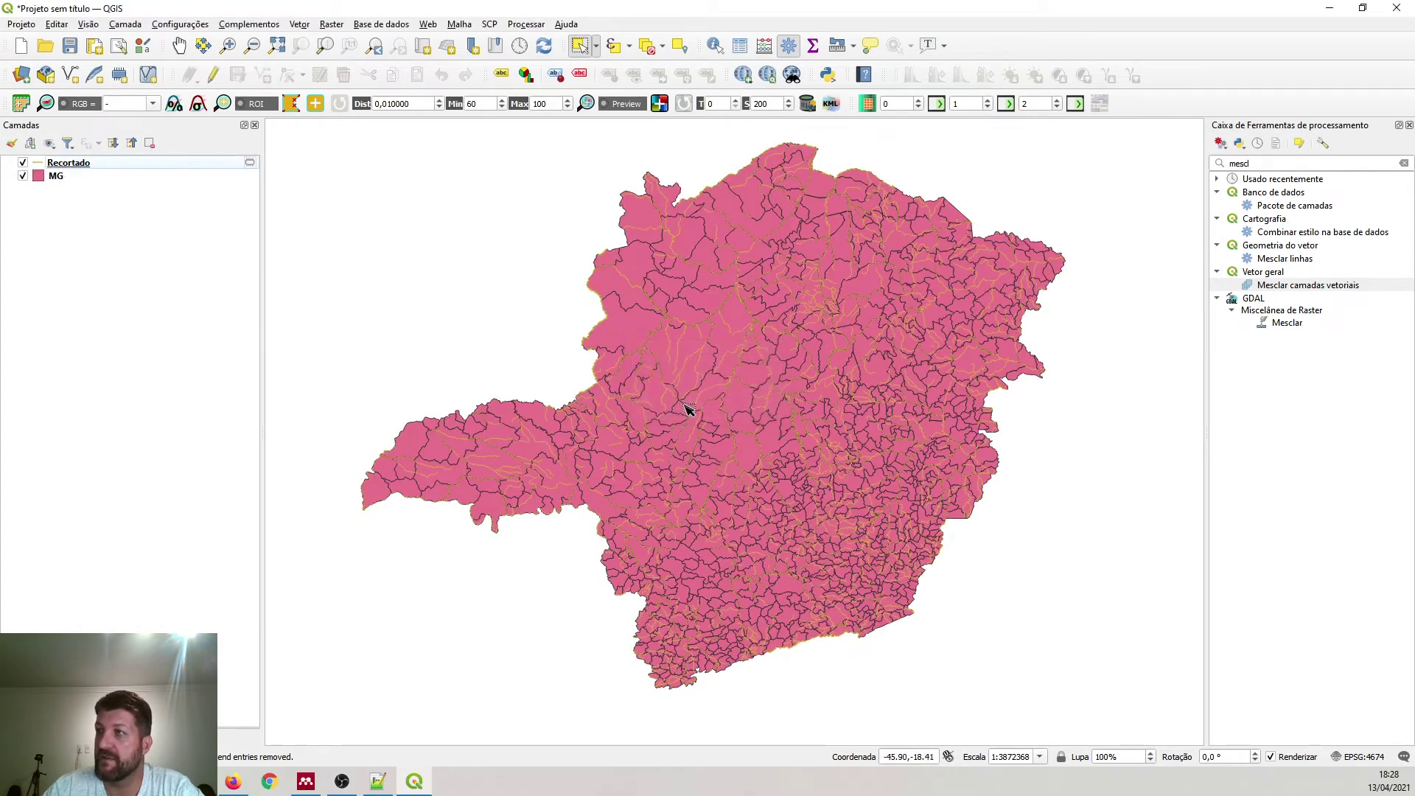
- Open the Recortado layer's attribute table, sort the records by Classe to check the clipped rivers, and close the table
{"action": "right_click", "coordinate": [82, 168]}
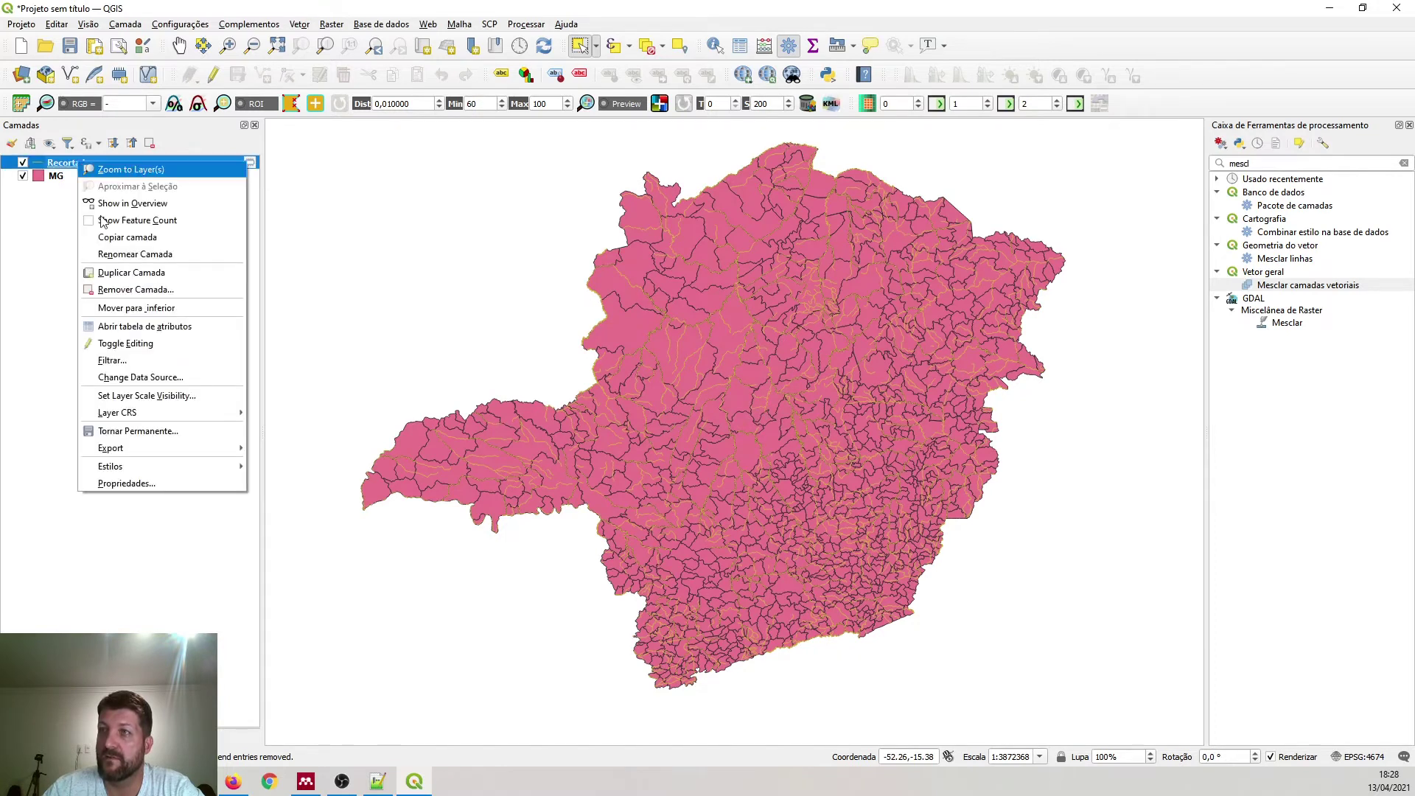
{"action": "left_click", "coordinate": [150, 327]}
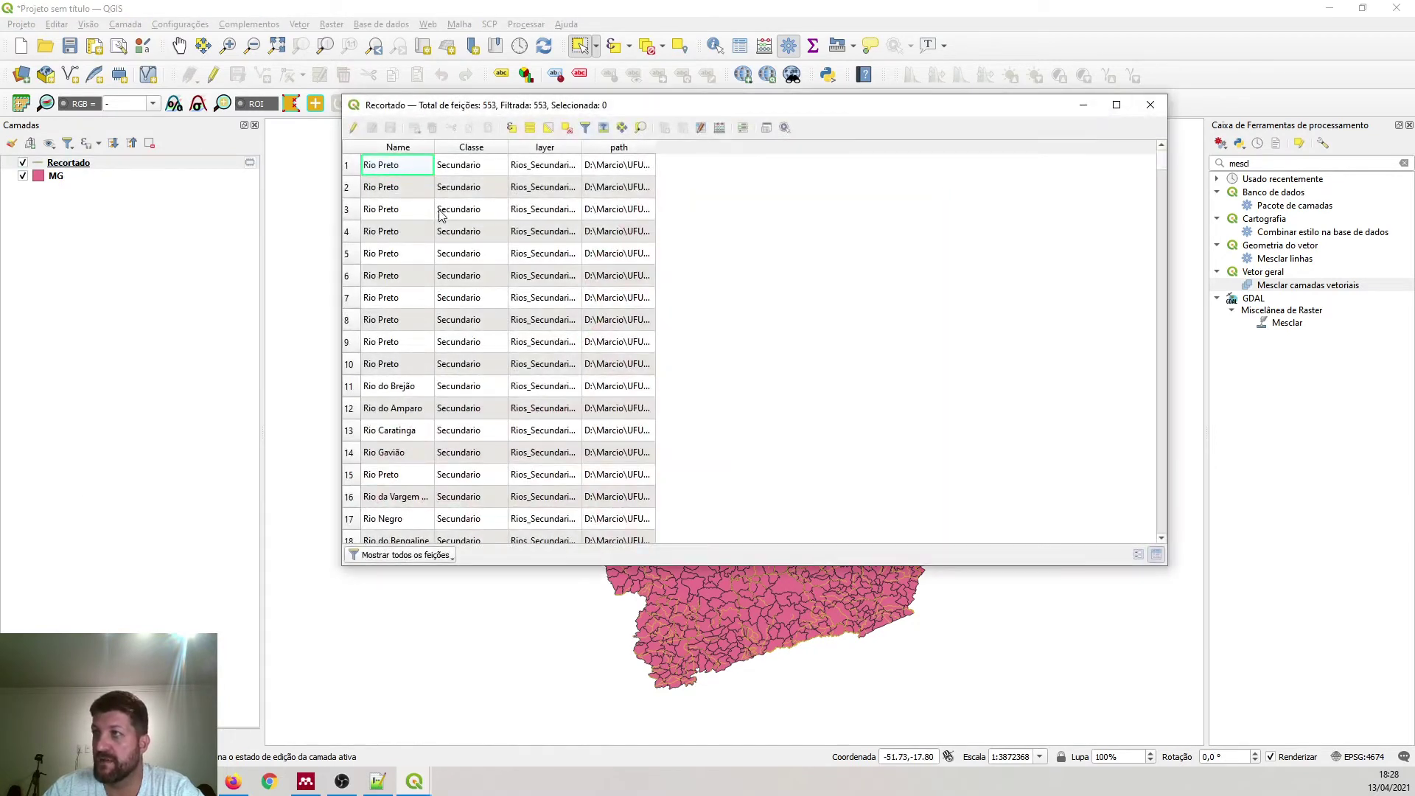
{"action": "left_click", "coordinate": [470, 147]}
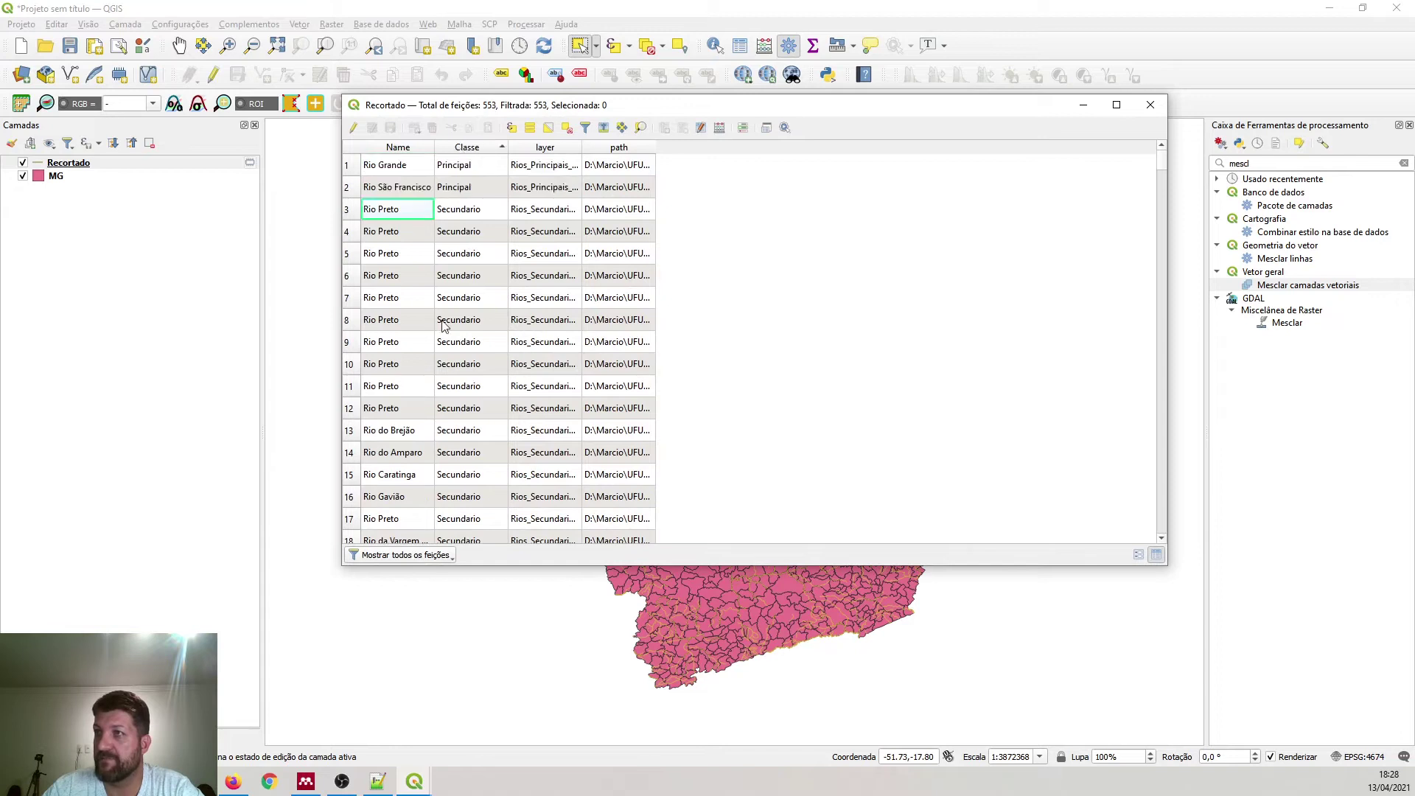
{"action": "left_click", "coordinate": [1151, 107]}
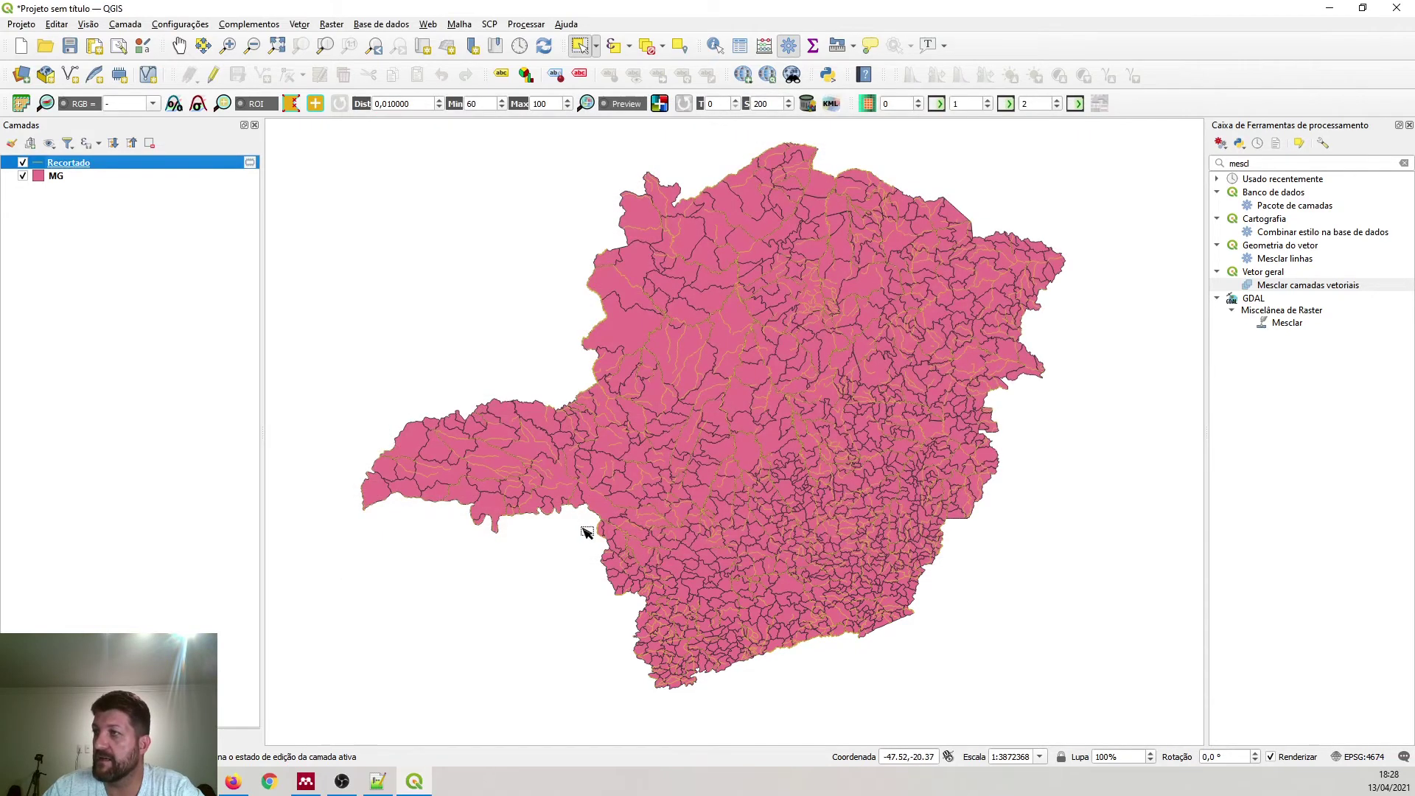
- Change the MG layer's fill to the light orange standard colour #fdbf6f and apply the symbology
{"action": "scroll", "coordinate": [620, 502], "scroll_direction": "up", "scroll_amount": 2}
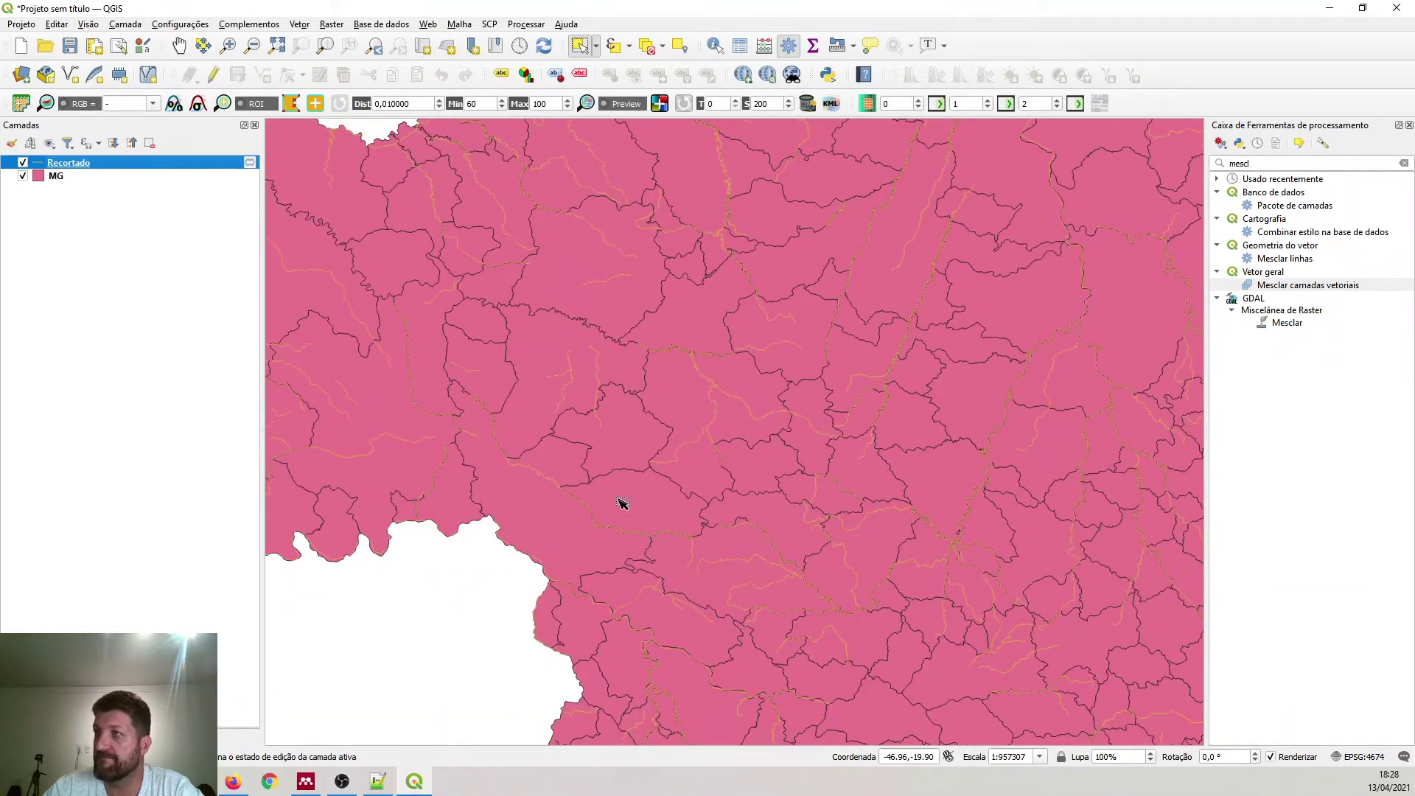
{"action": "scroll", "coordinate": [622, 503], "scroll_direction": "down", "scroll_amount": 1}
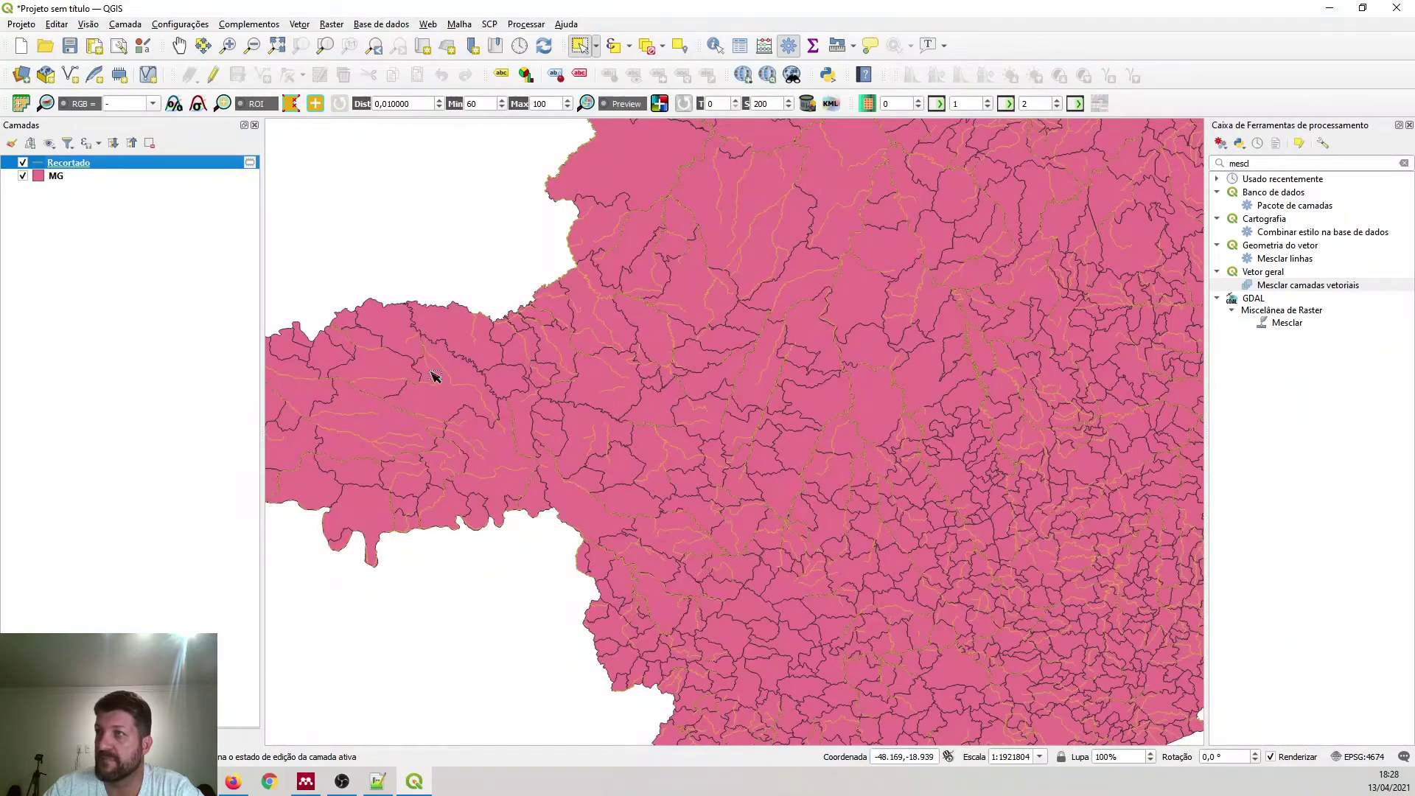
{"action": "left_click", "coordinate": [36, 178]}
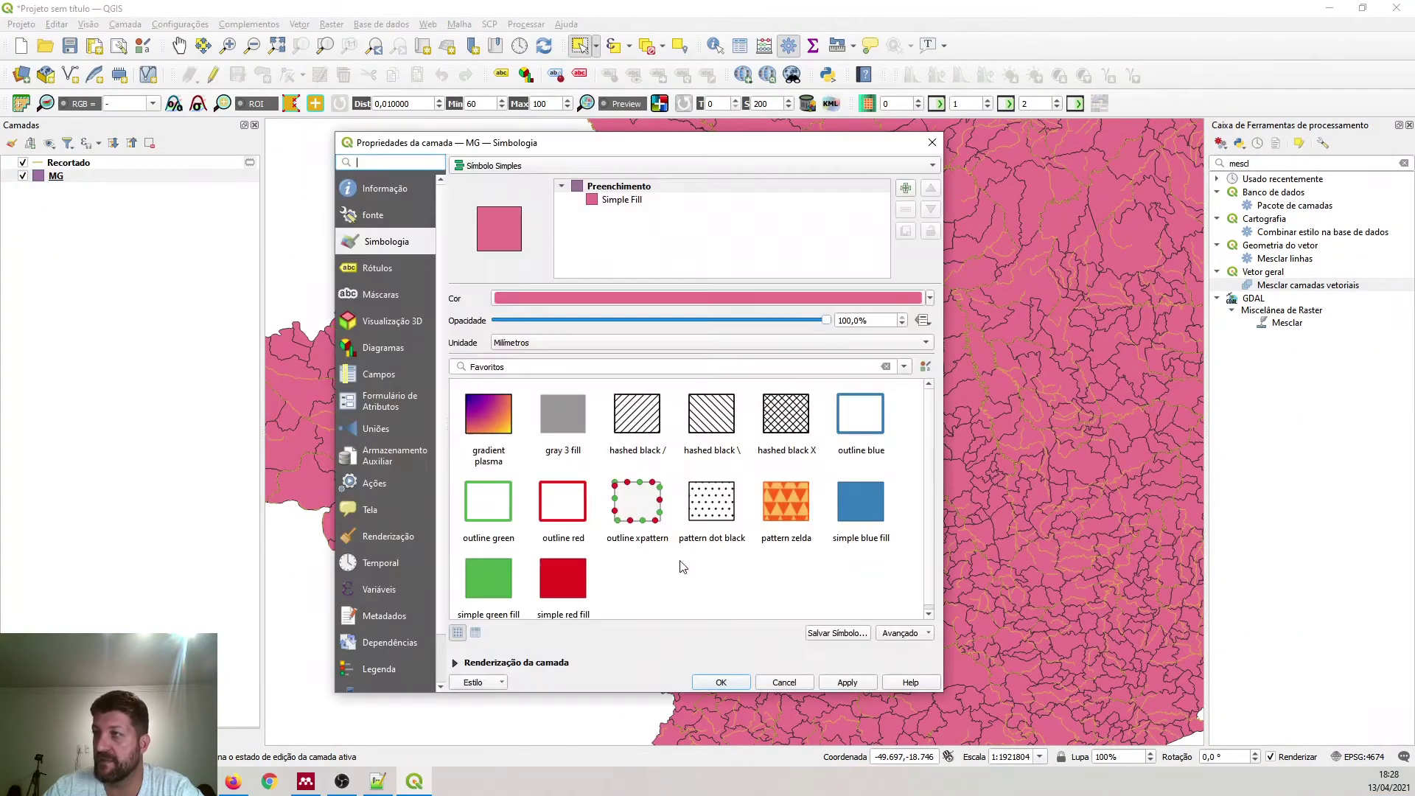
{"action": "left_click", "coordinate": [639, 302]}
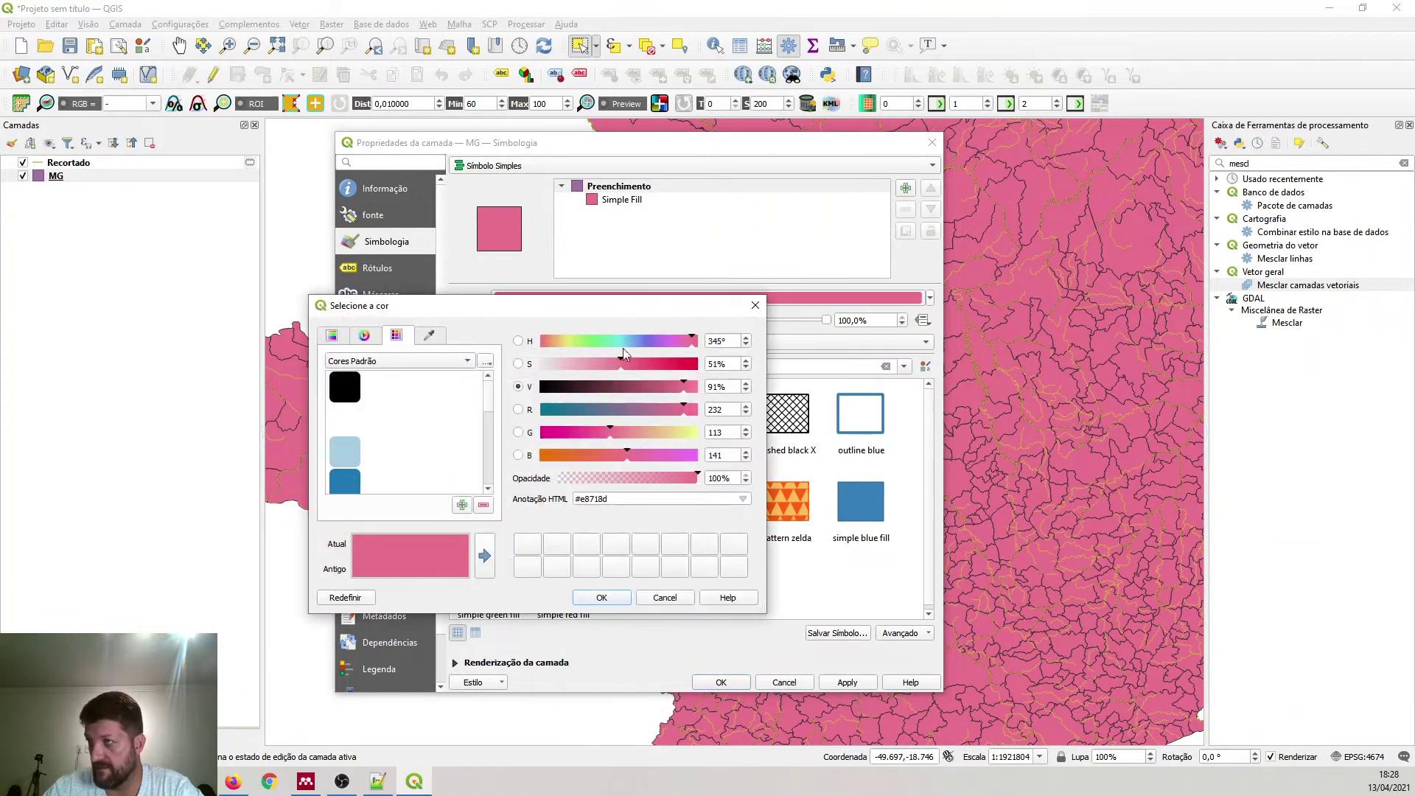
{"action": "left_click_drag", "start_coordinate": [492, 394], "coordinate": [483, 458]}
{"action": "left_click", "coordinate": [340, 452]}
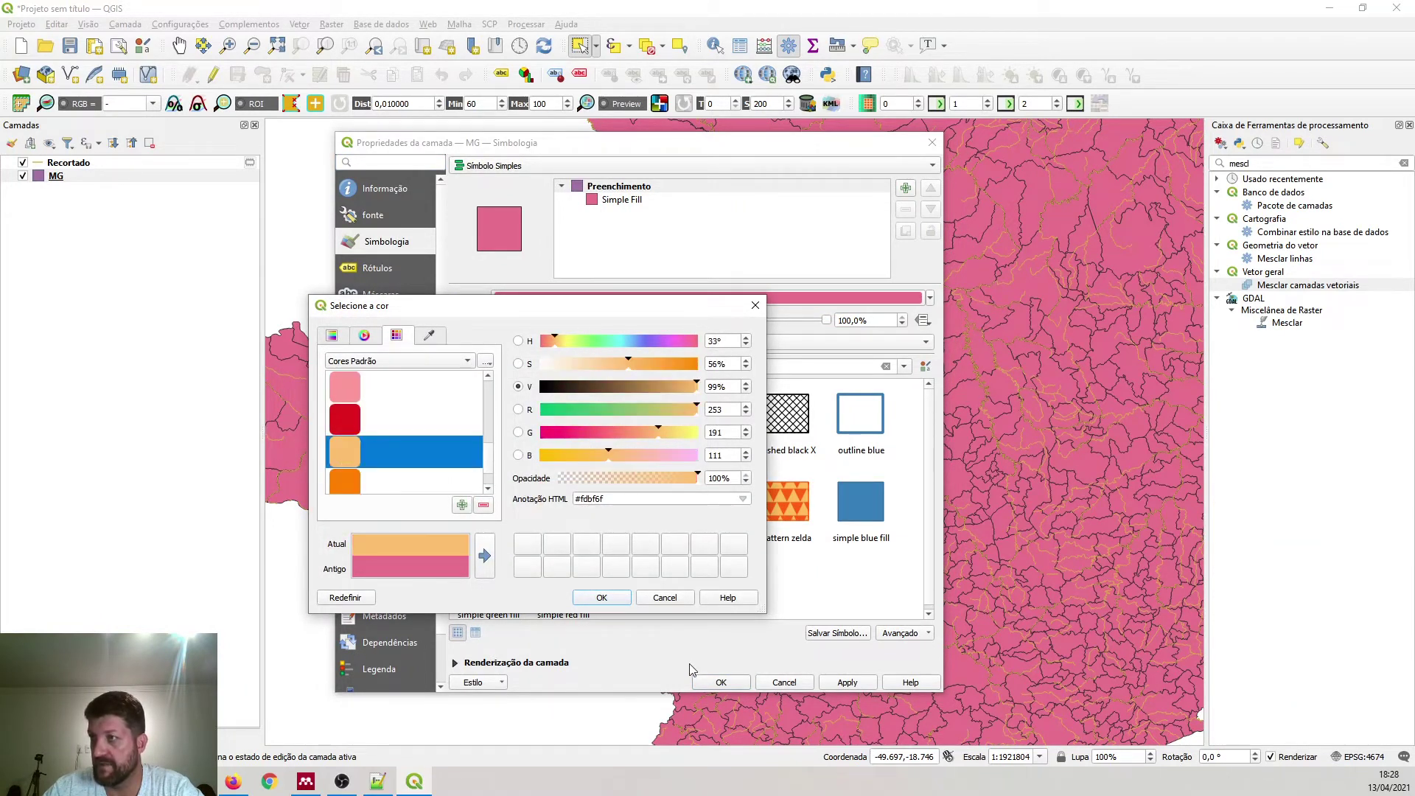
{"action": "left_click", "coordinate": [602, 597]}
{"action": "left_click", "coordinate": [845, 684]}
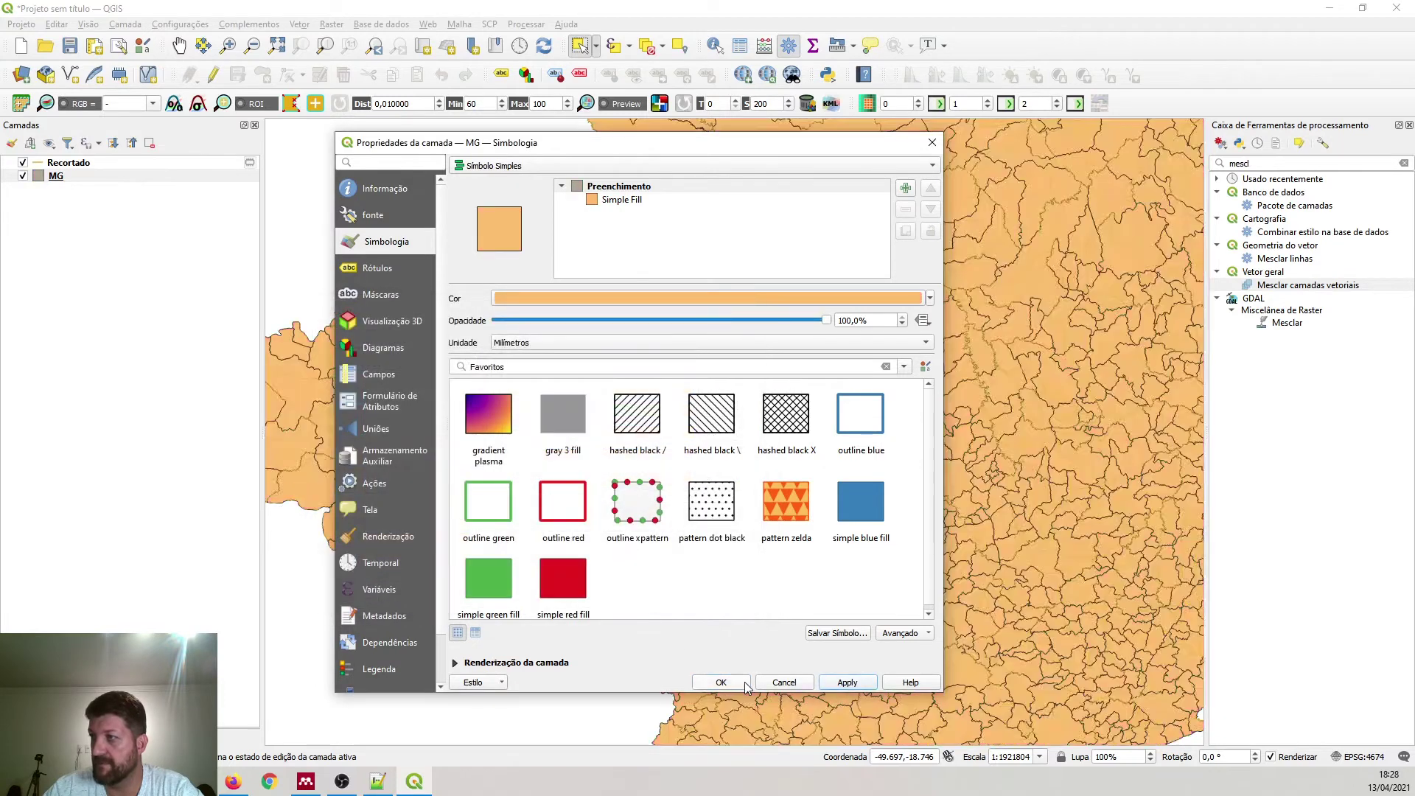
{"action": "left_click", "coordinate": [741, 684]}
- Set the Recortado layer's symbology to Categorizado by Classe with a white-to-blue colour ramp, and classify its values
{"action": "double_click", "coordinate": [69, 163]}
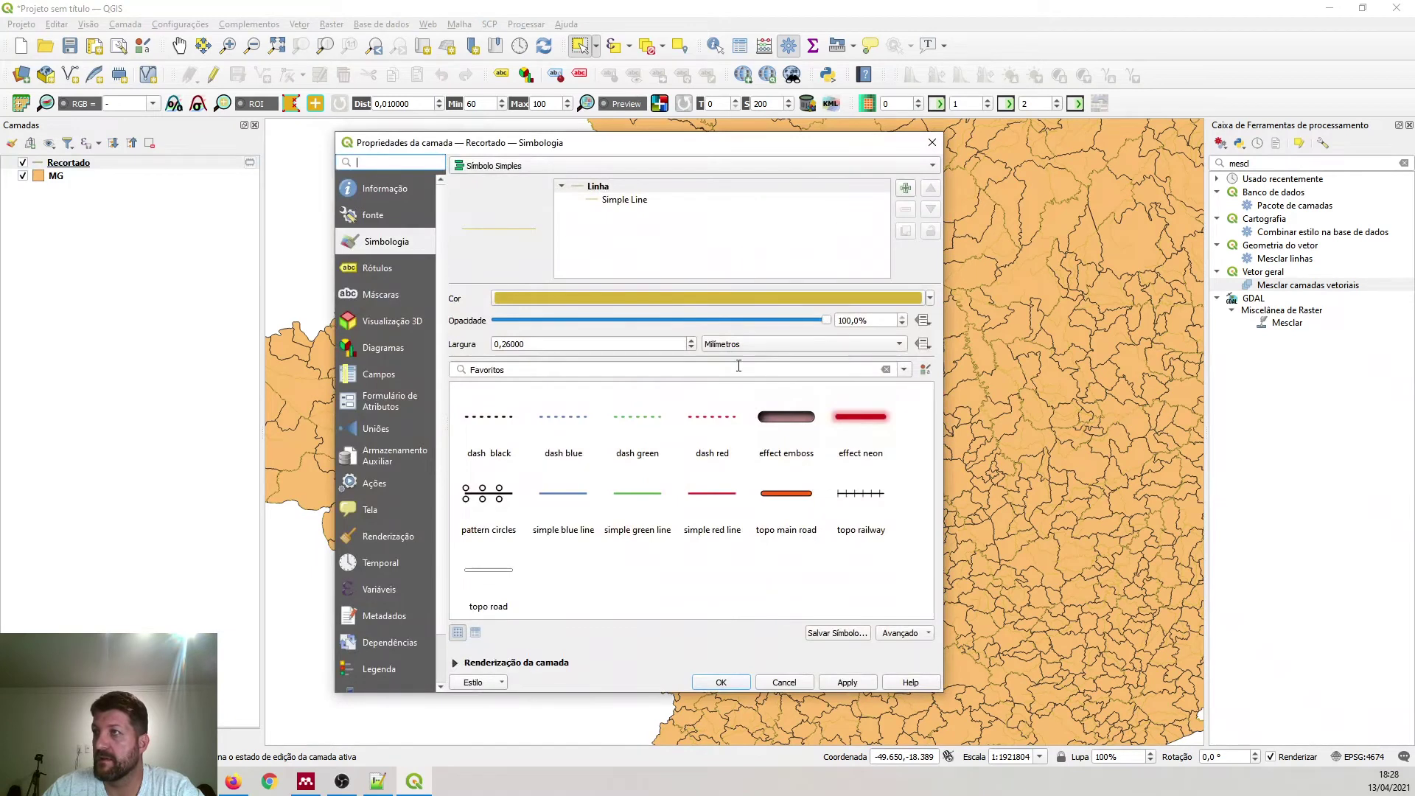
{"action": "left_click", "coordinate": [600, 166]}
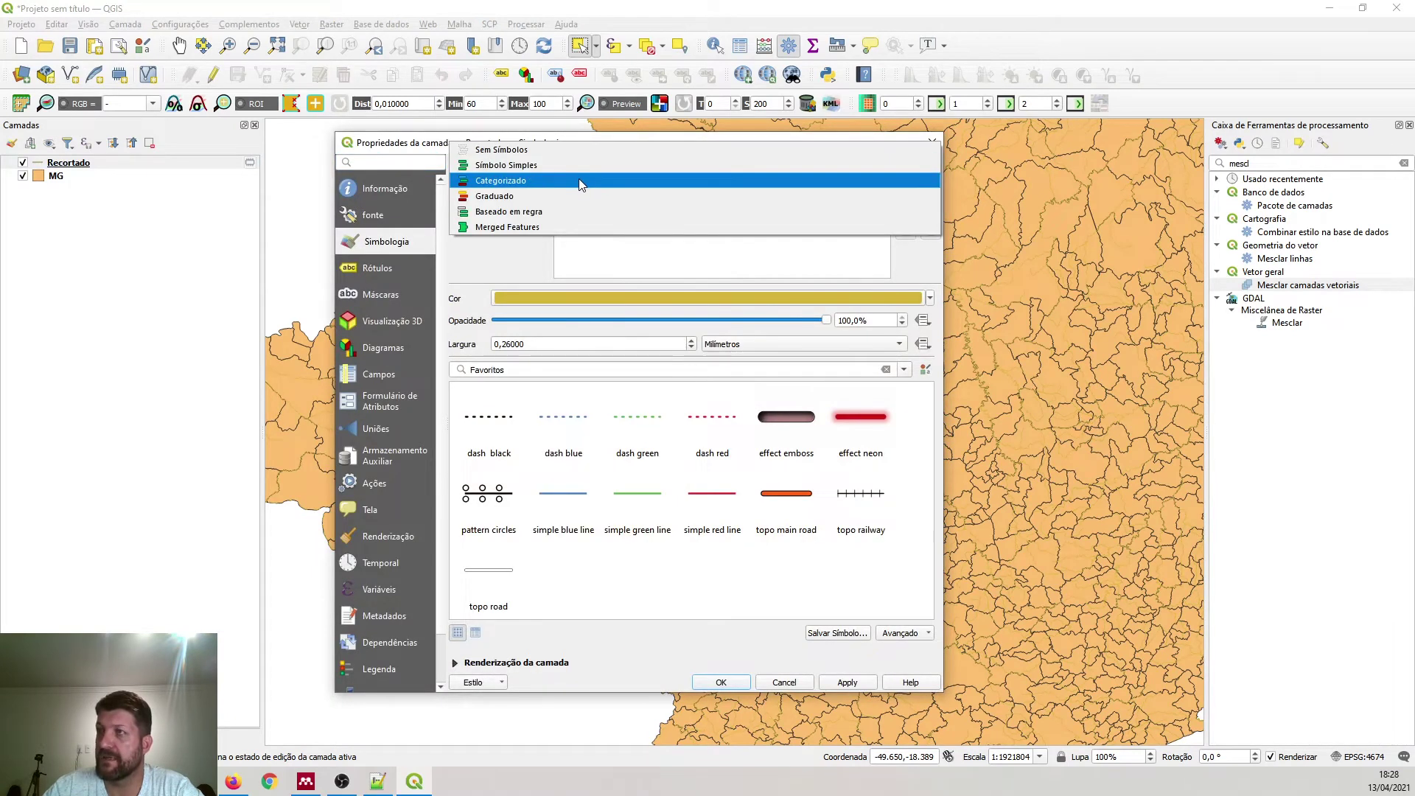
{"action": "left_click", "coordinate": [578, 180]}
{"action": "left_click", "coordinate": [910, 187]}
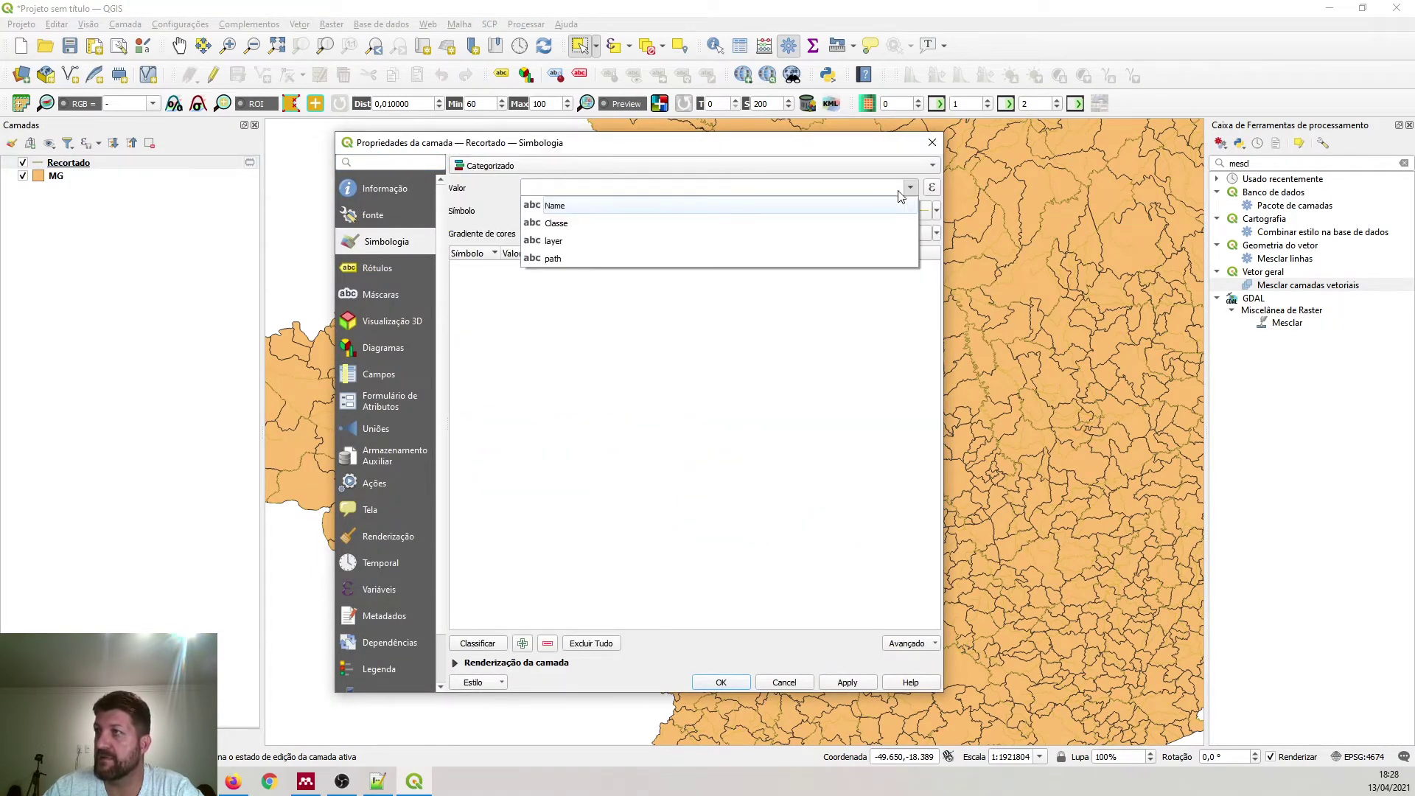
{"action": "left_click", "coordinate": [601, 224]}
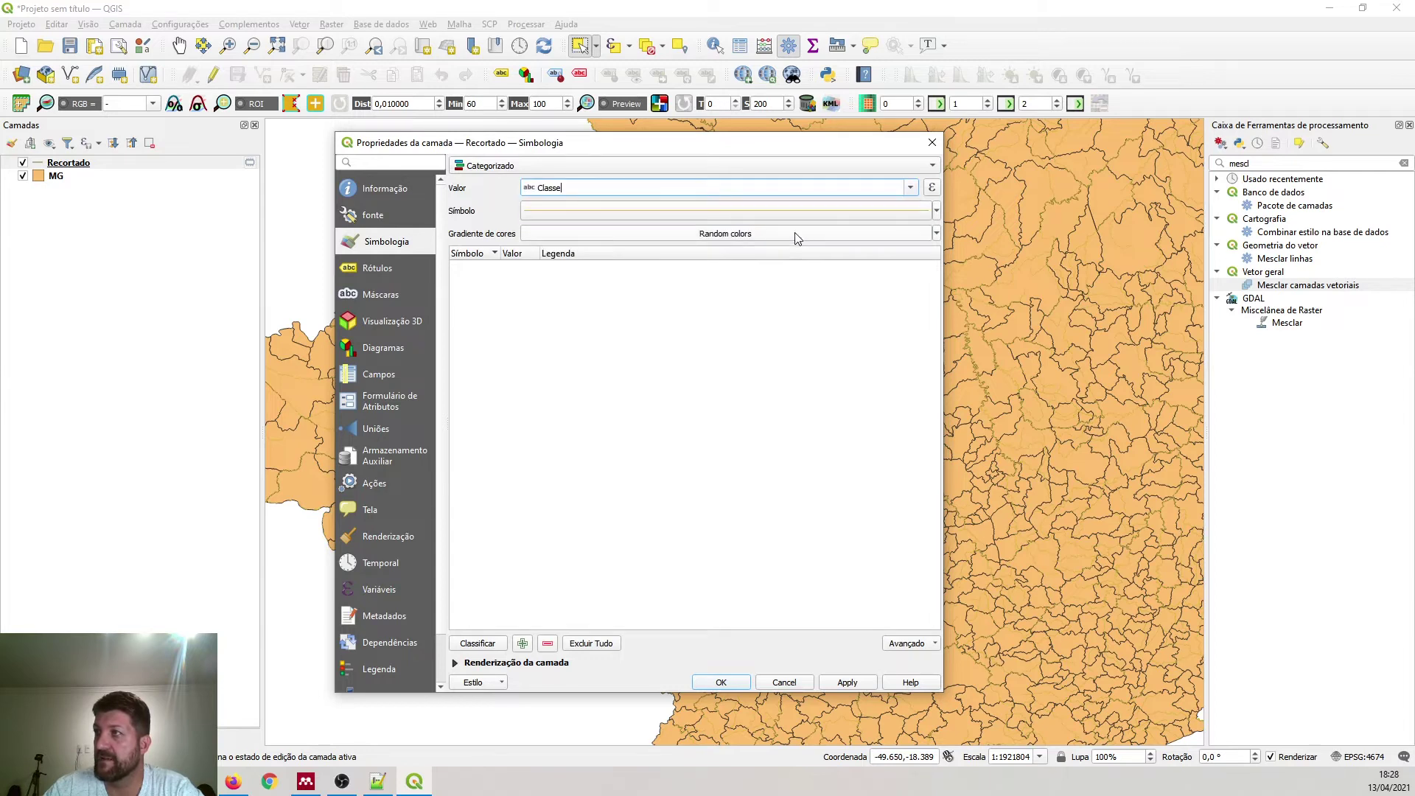
{"action": "left_click", "coordinate": [934, 234]}
{"action": "left_click", "coordinate": [533, 307]}
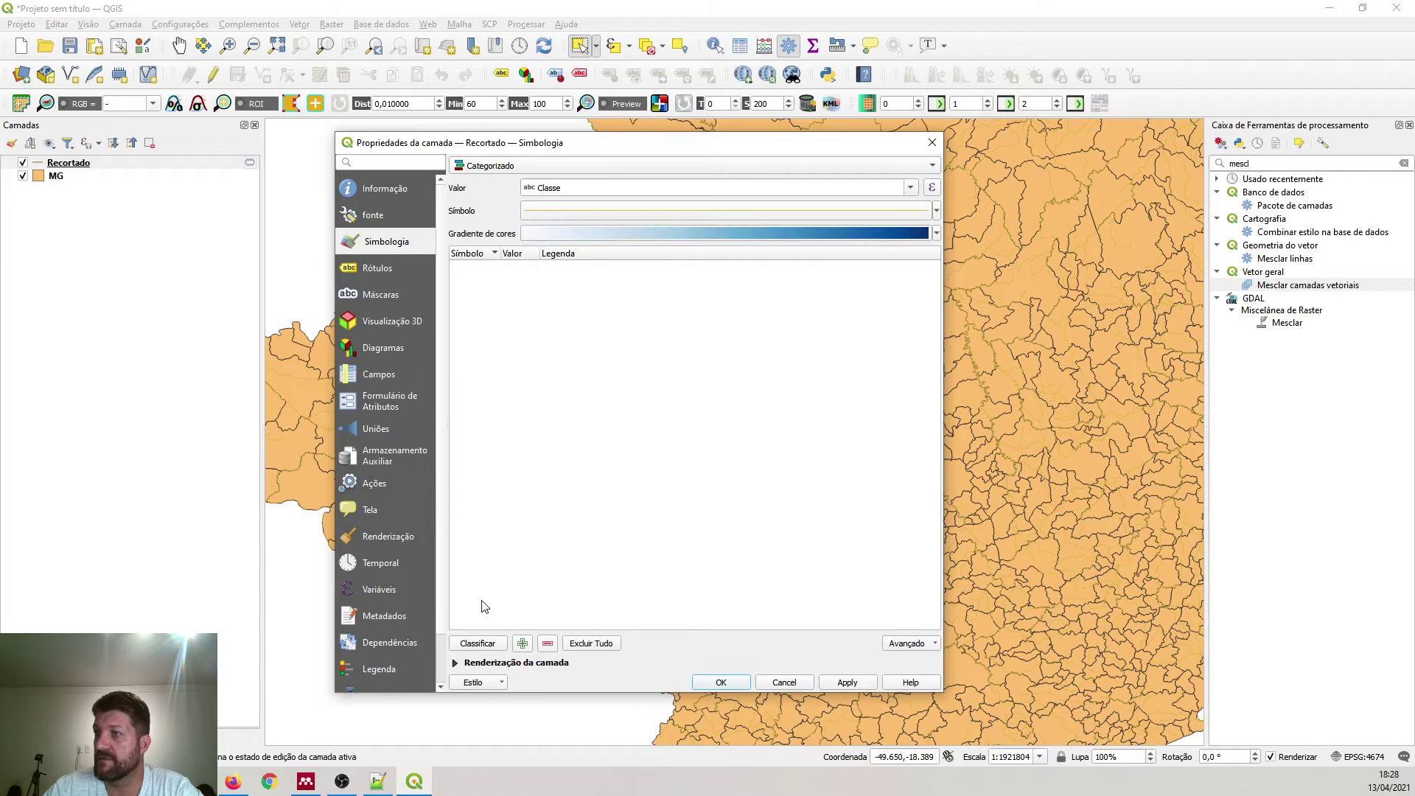
{"action": "left_click", "coordinate": [490, 644]}
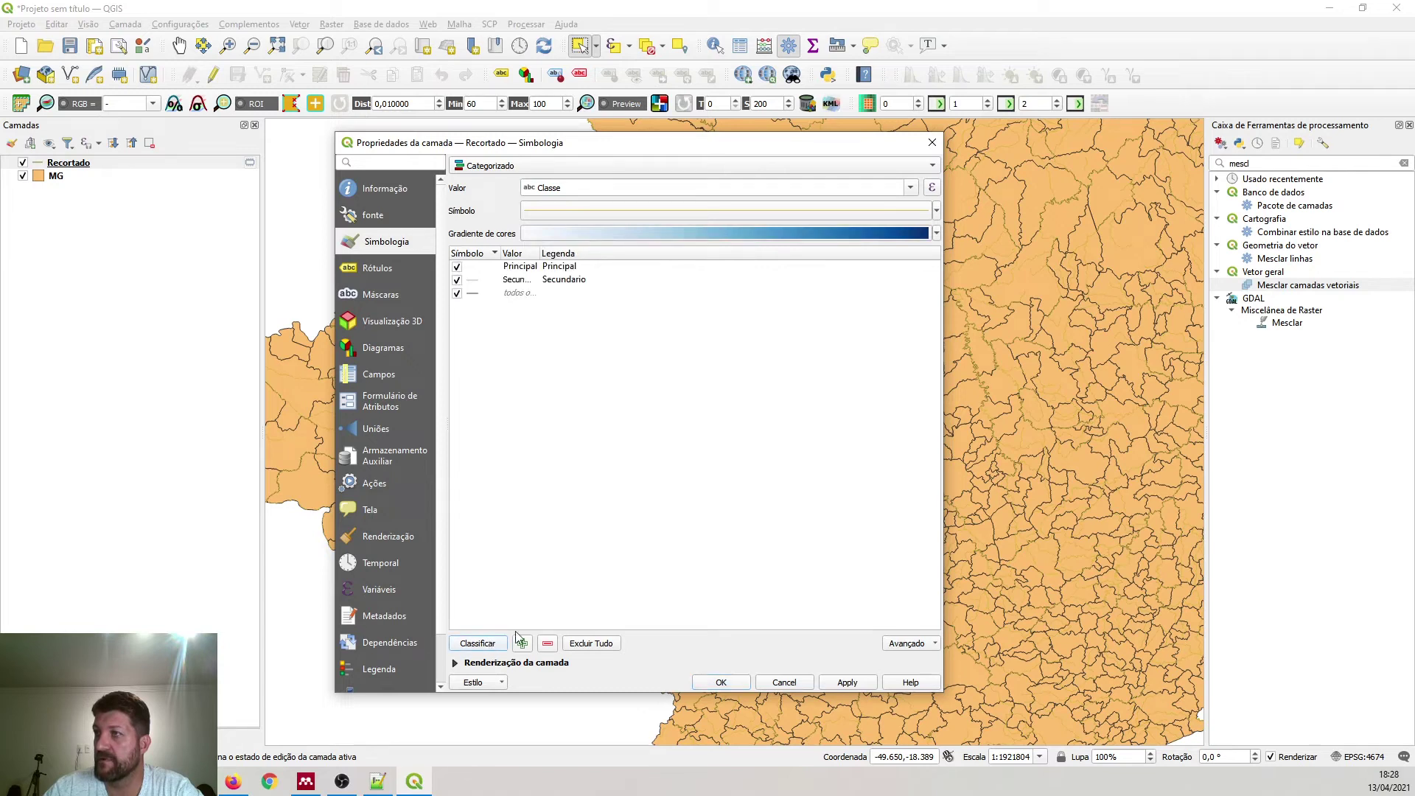
- Turn off the category for all other values, widen the Valor column, and apply the Recortado layer's symbology
{"action": "left_click", "coordinate": [457, 293]}
{"action": "left_click_drag", "start_coordinate": [541, 253], "coordinate": [634, 253]}
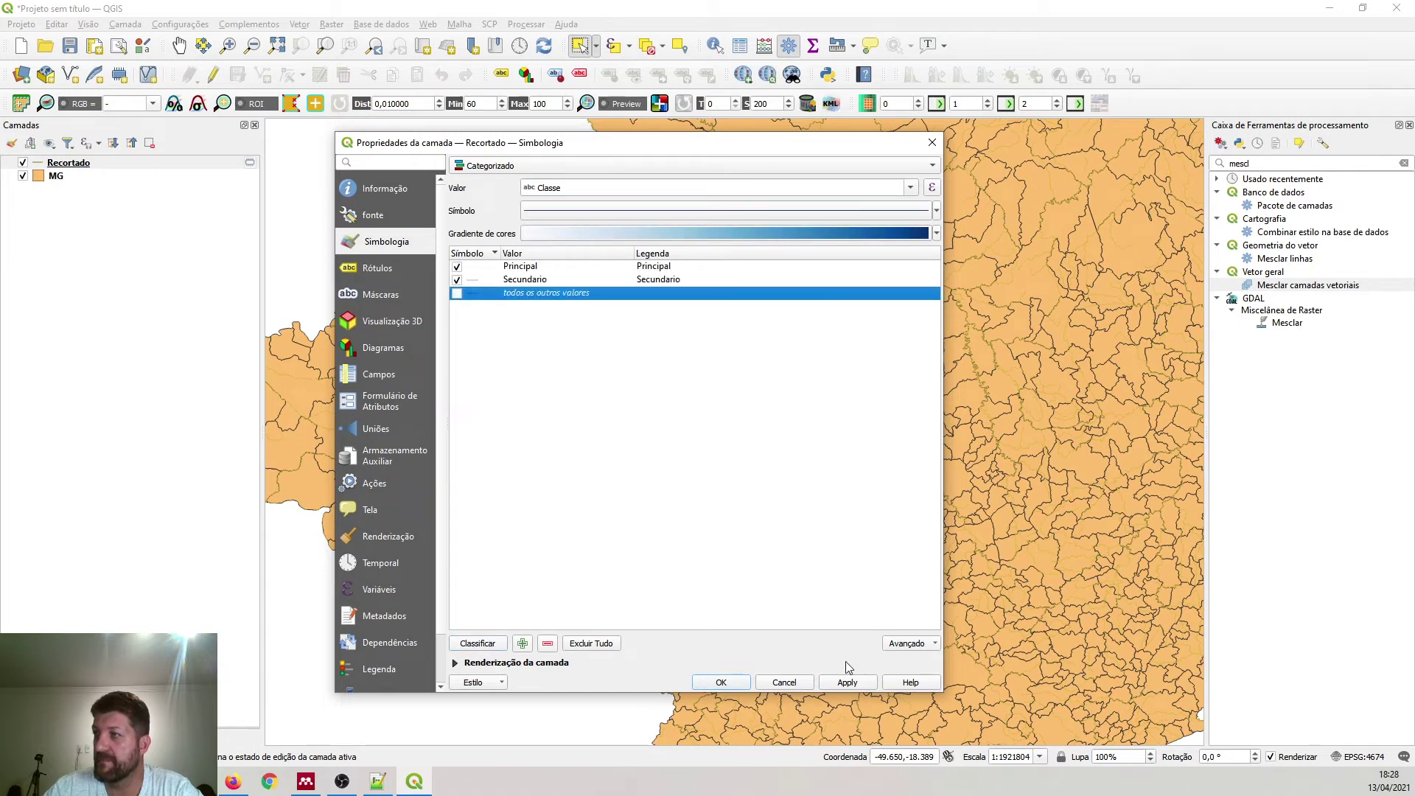
{"action": "left_click", "coordinate": [827, 684]}
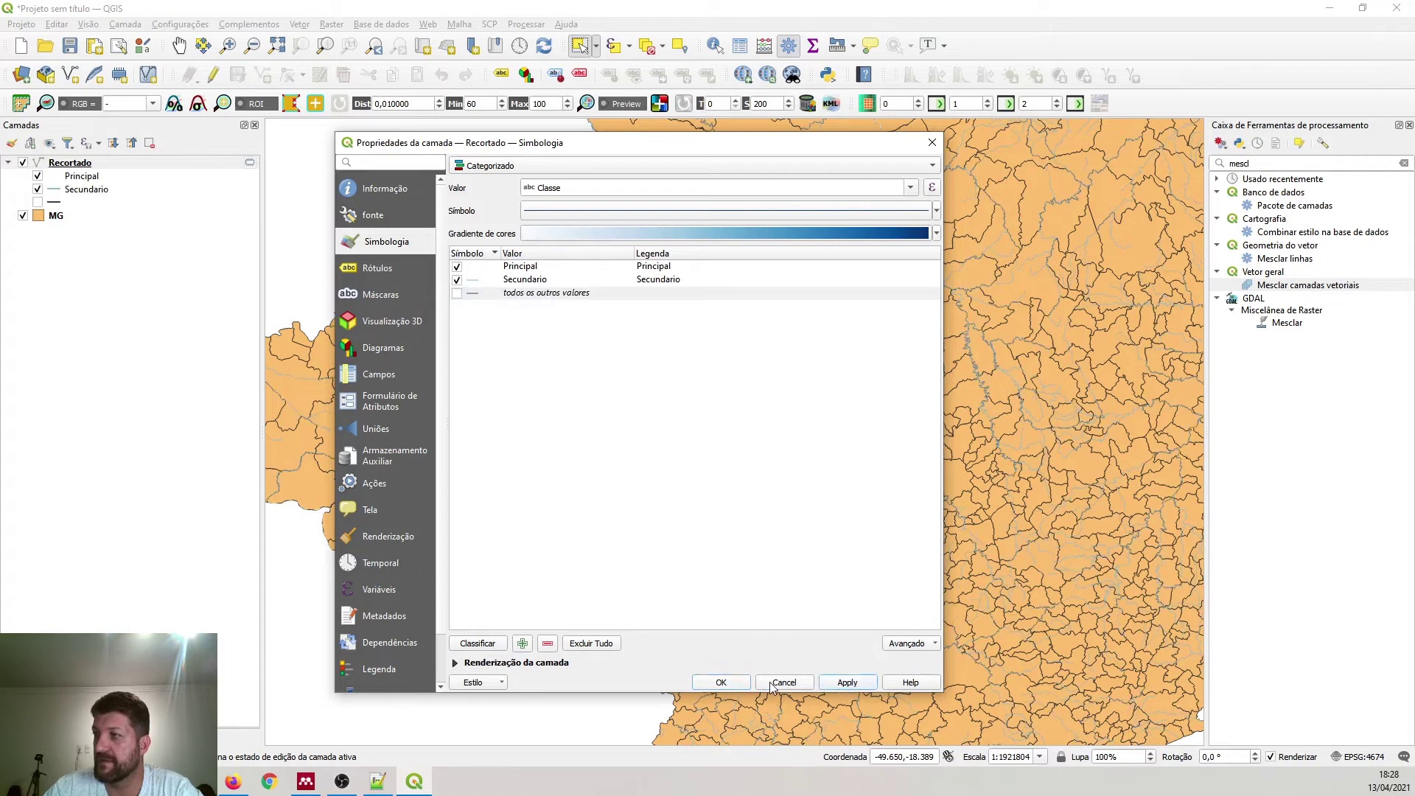
{"action": "left_click", "coordinate": [721, 683]}
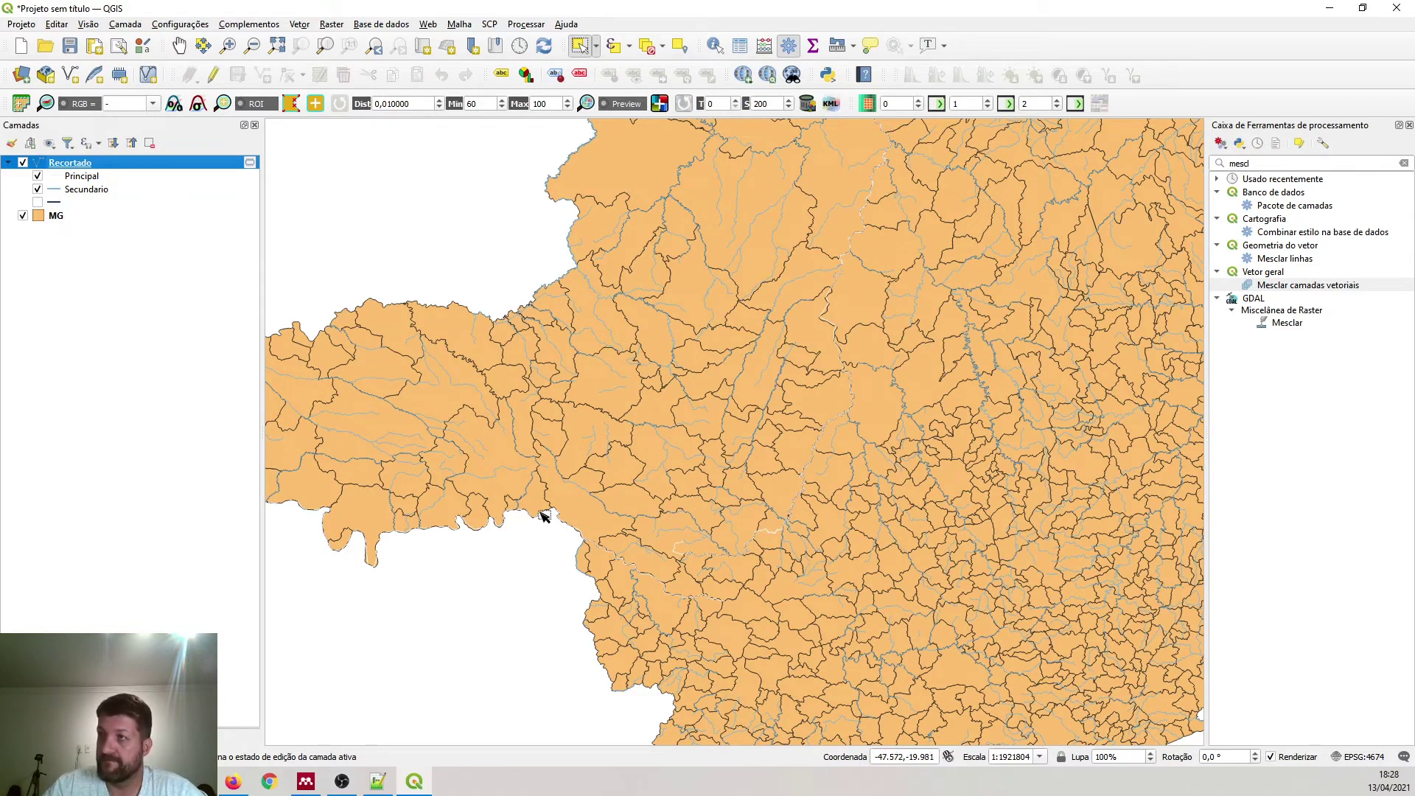
- Hide the Recortado layer, collapse its legend, and select the MG layer
{"action": "scroll", "coordinate": [543, 520], "scroll_direction": "down", "scroll_amount": 1}
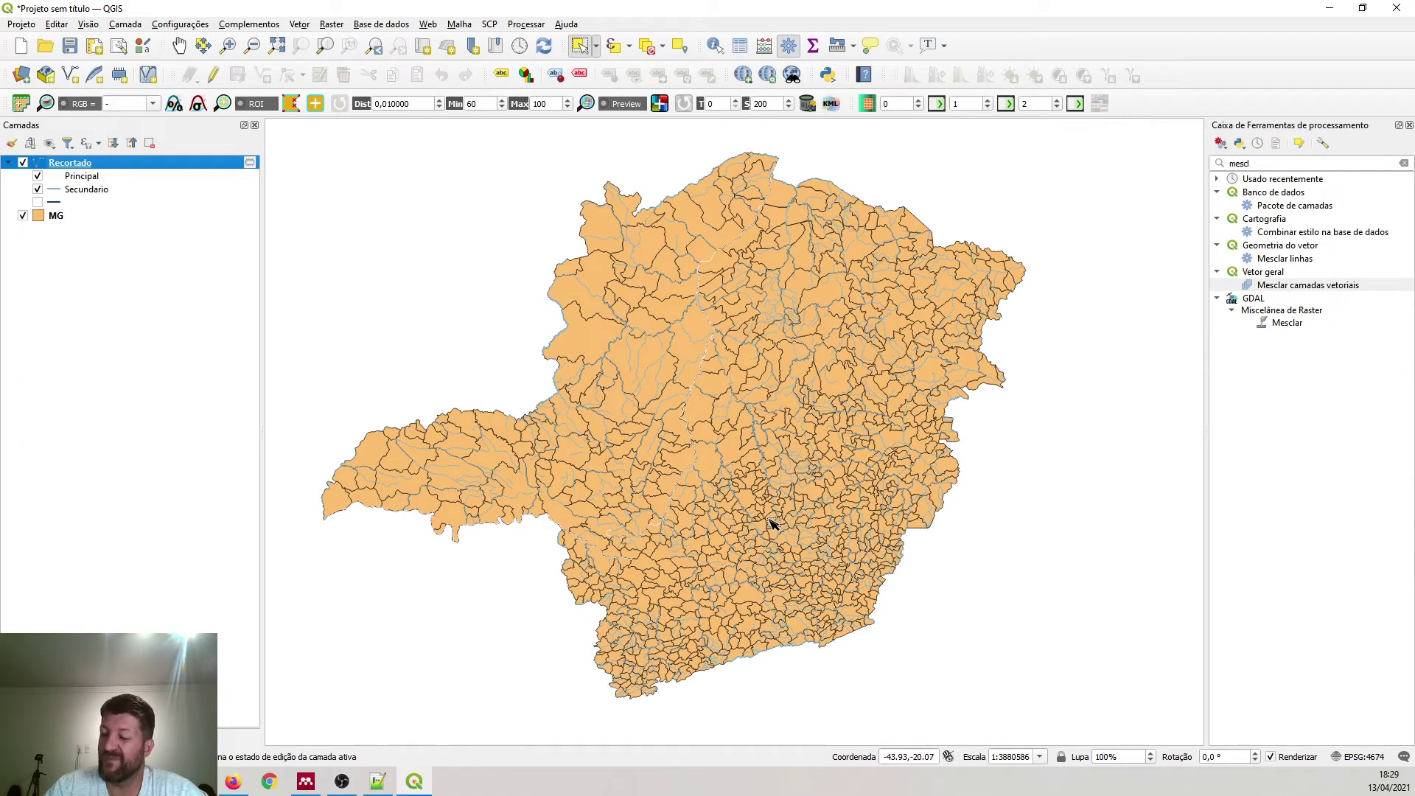
{"action": "left_click", "coordinate": [23, 164]}
{"action": "left_click", "coordinate": [9, 163]}
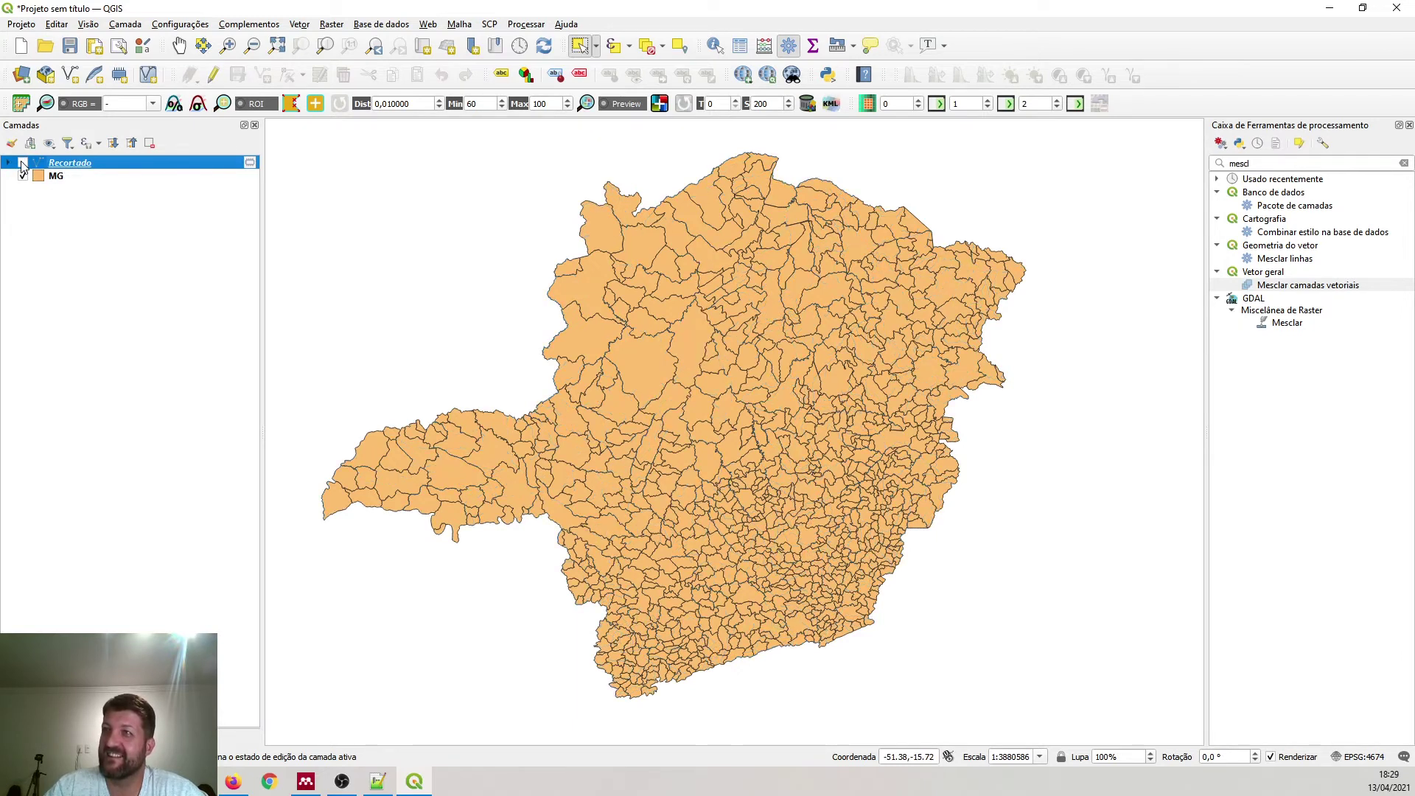
{"action": "left_click", "coordinate": [54, 180]}
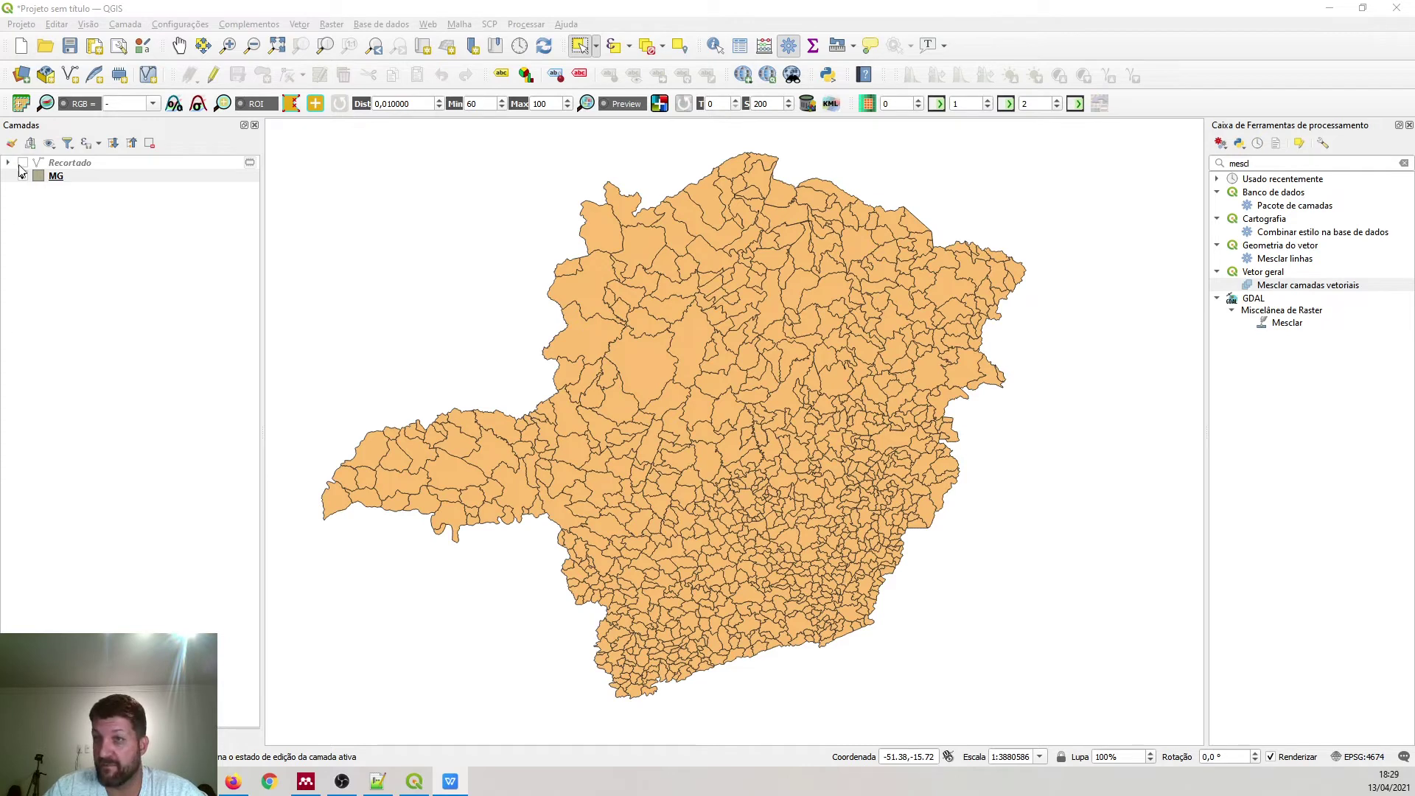
- Switch to Populacoa_MG_Censo2010.xlsx in WPS Spreadsheets, maximize its window, and fit the Nome do município column to its contents
{"action": "left_click_drag", "start_coordinate": [1, 177], "coordinate": [843, 66]}
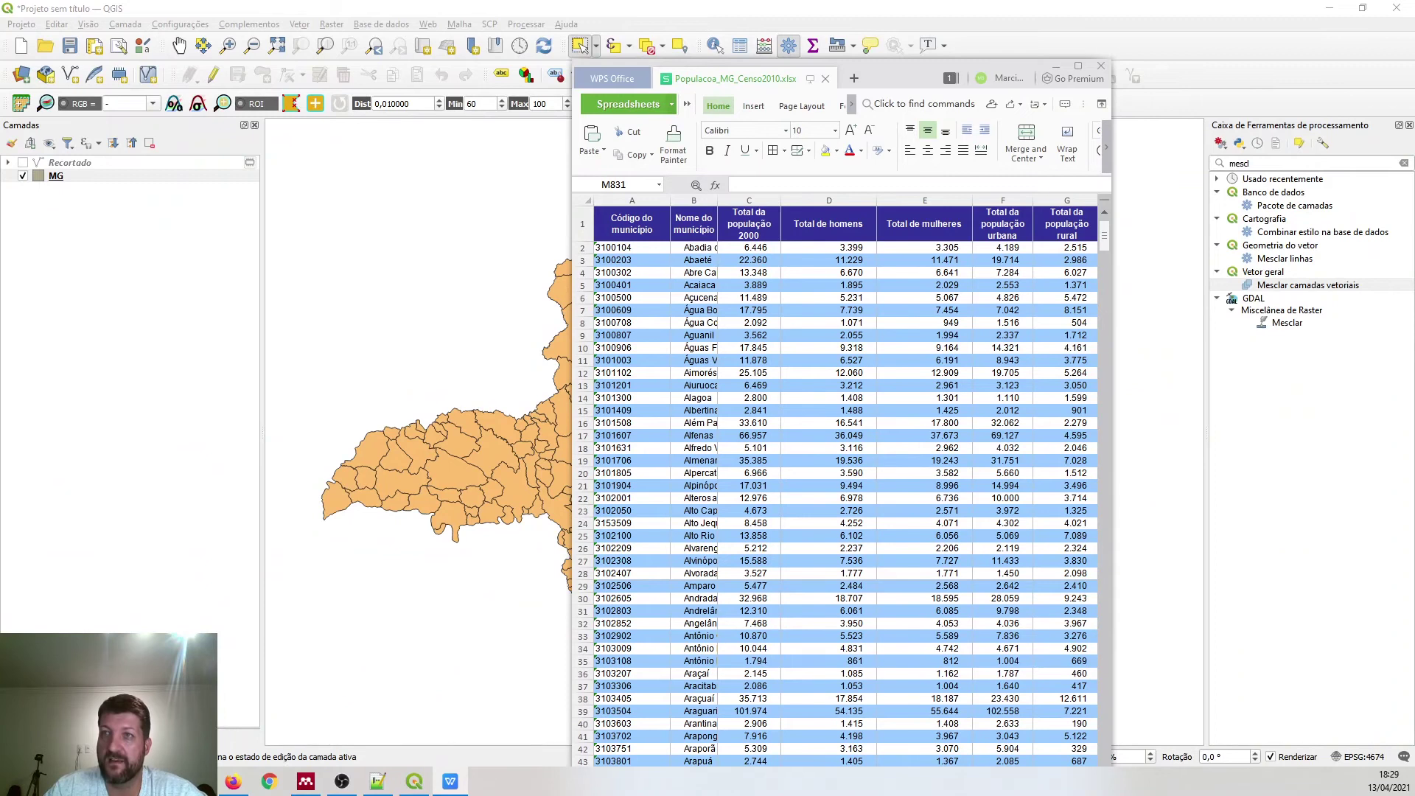
{"action": "left_click", "coordinate": [1078, 66]}
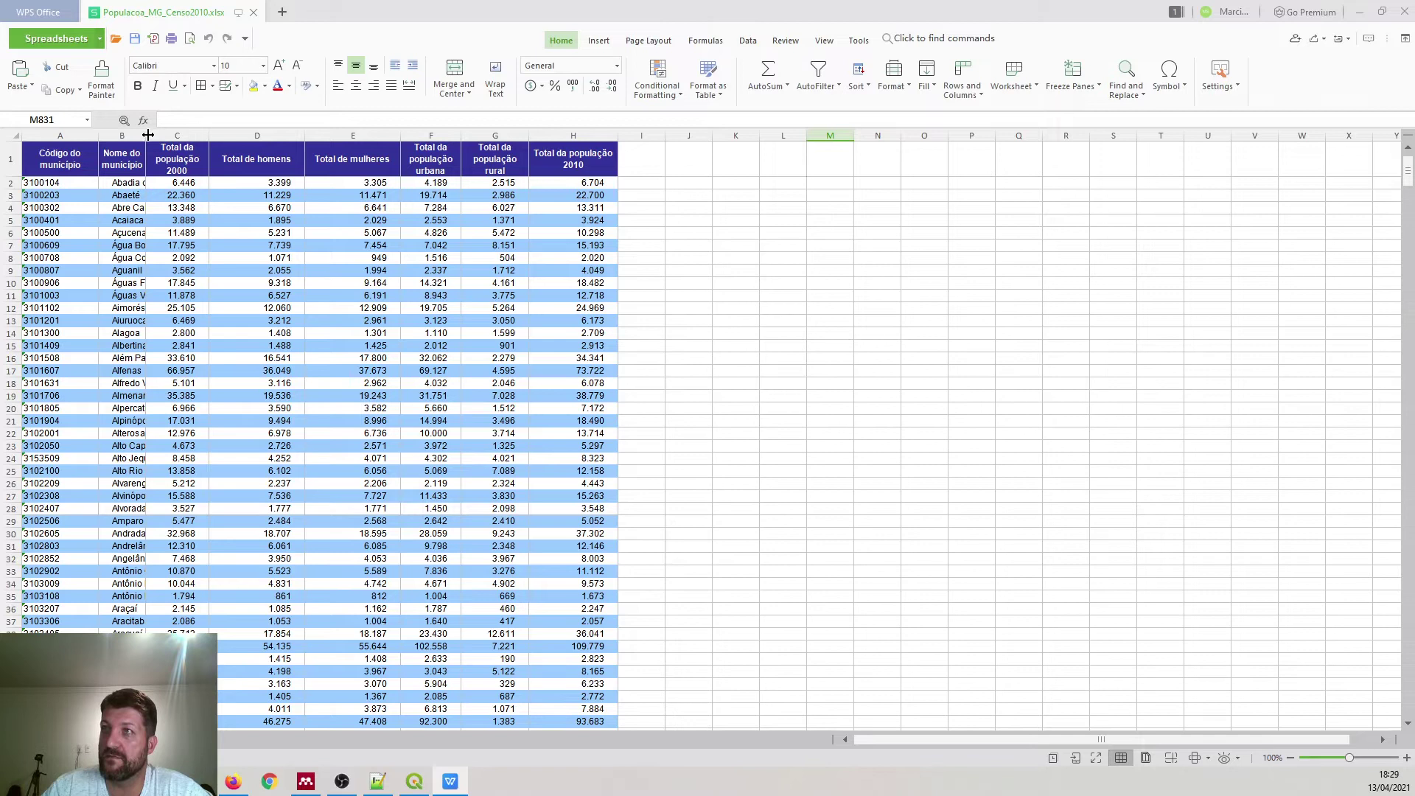
{"action": "double_click", "coordinate": [148, 135]}
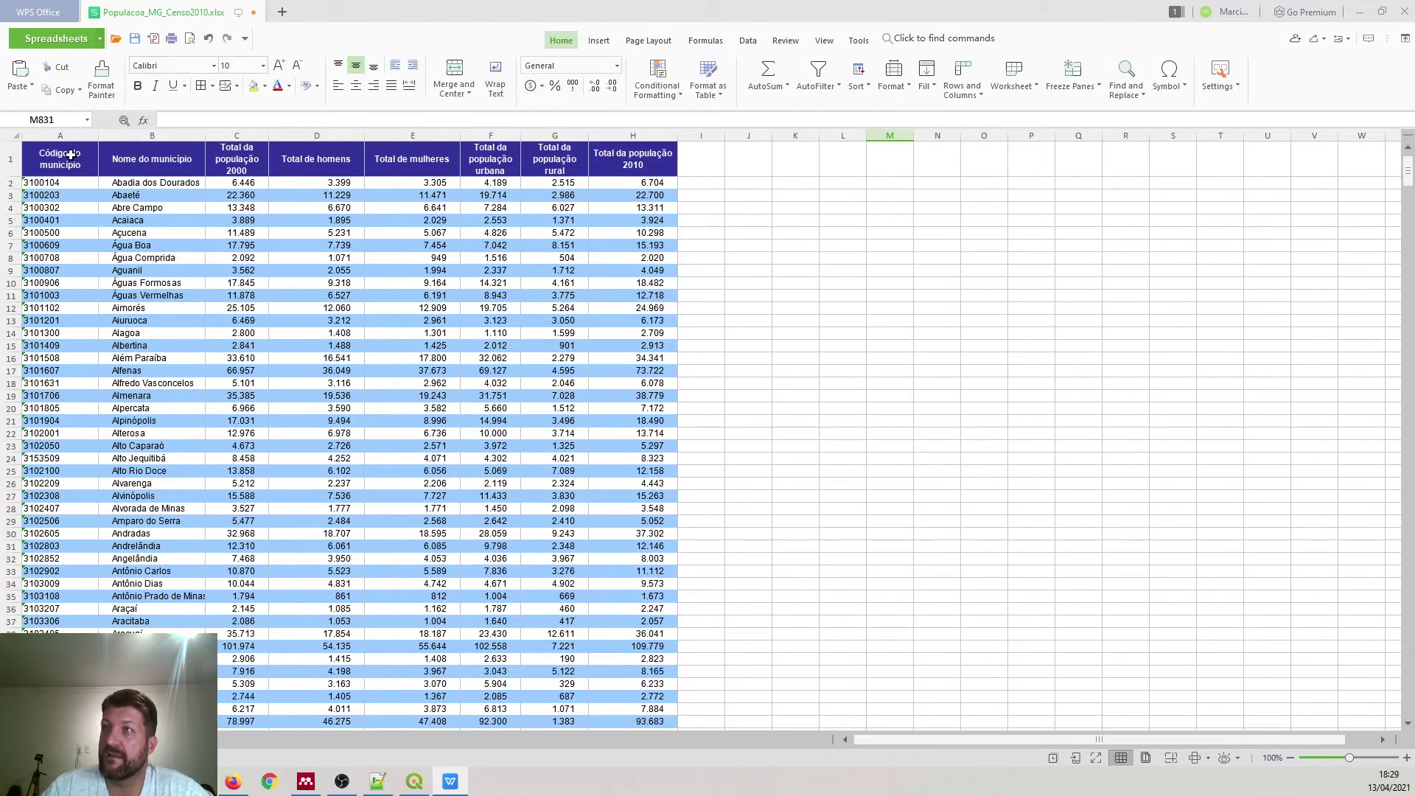
- Select the municipality codes from 3100104 to 3102050 and look through the municipalities' census population rows
{"action": "left_click_drag", "start_coordinate": [55, 182], "coordinate": [25, 449]}
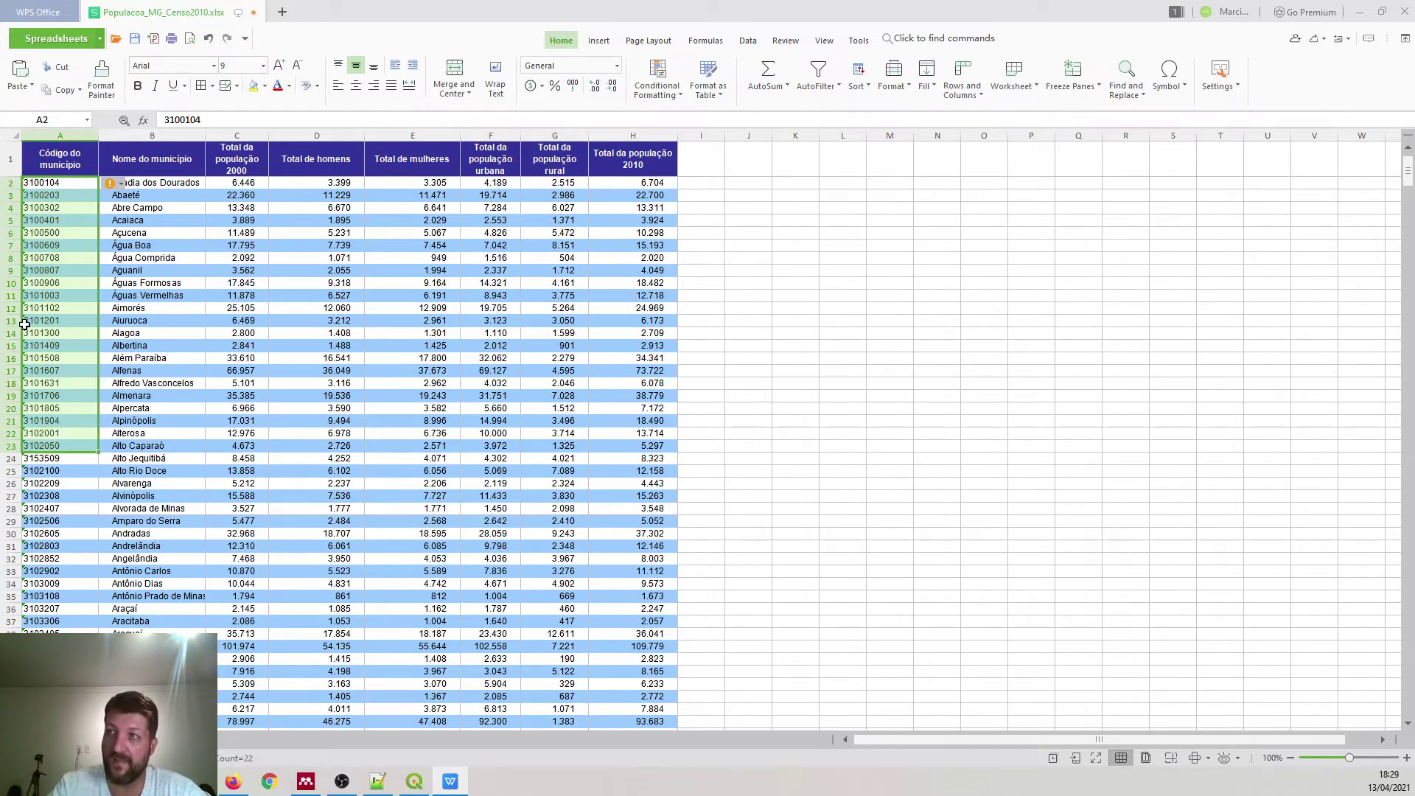
{"action": "scroll", "coordinate": [614, 550], "scroll_direction": "down", "scroll_amount": 13}
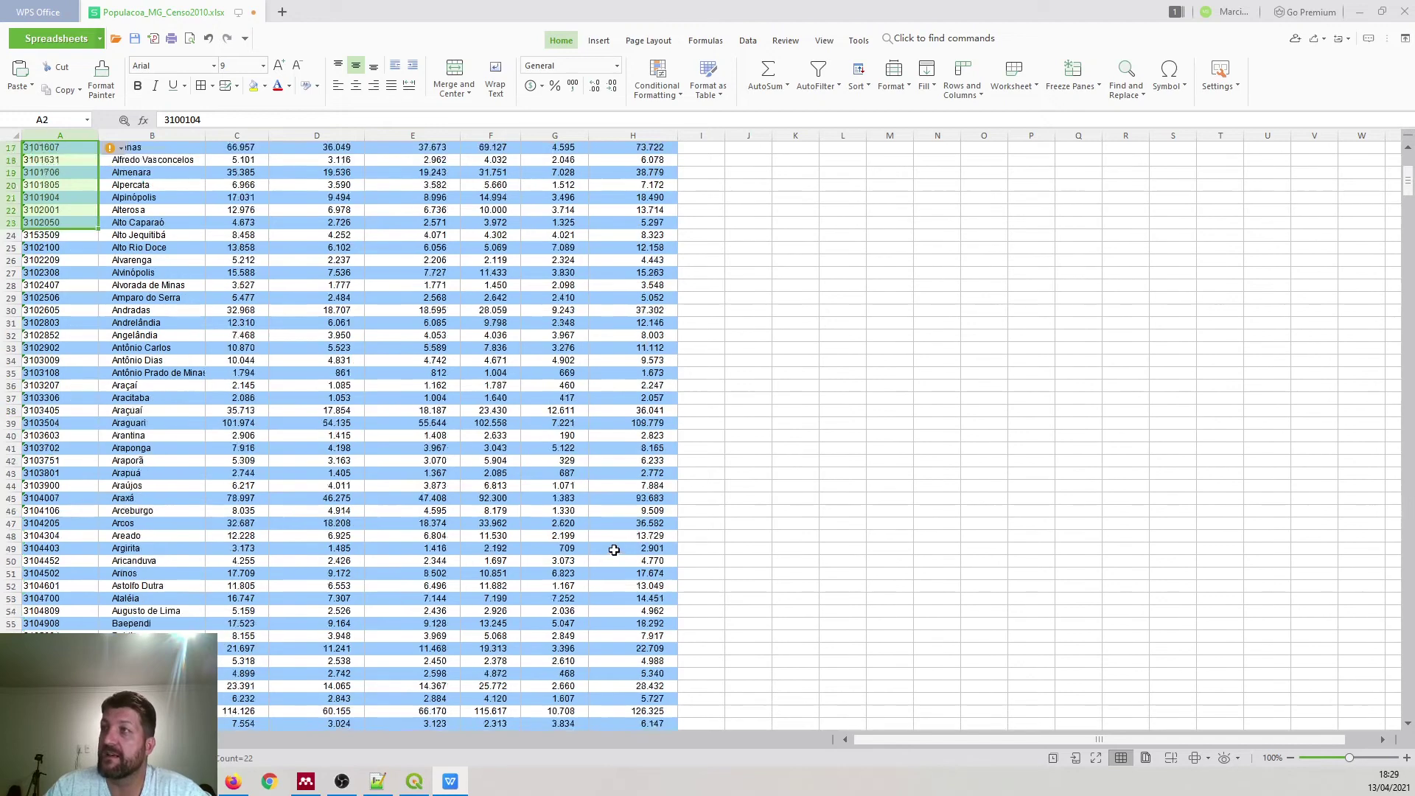
{"action": "scroll", "coordinate": [615, 551], "scroll_direction": "down", "scroll_amount": 20}
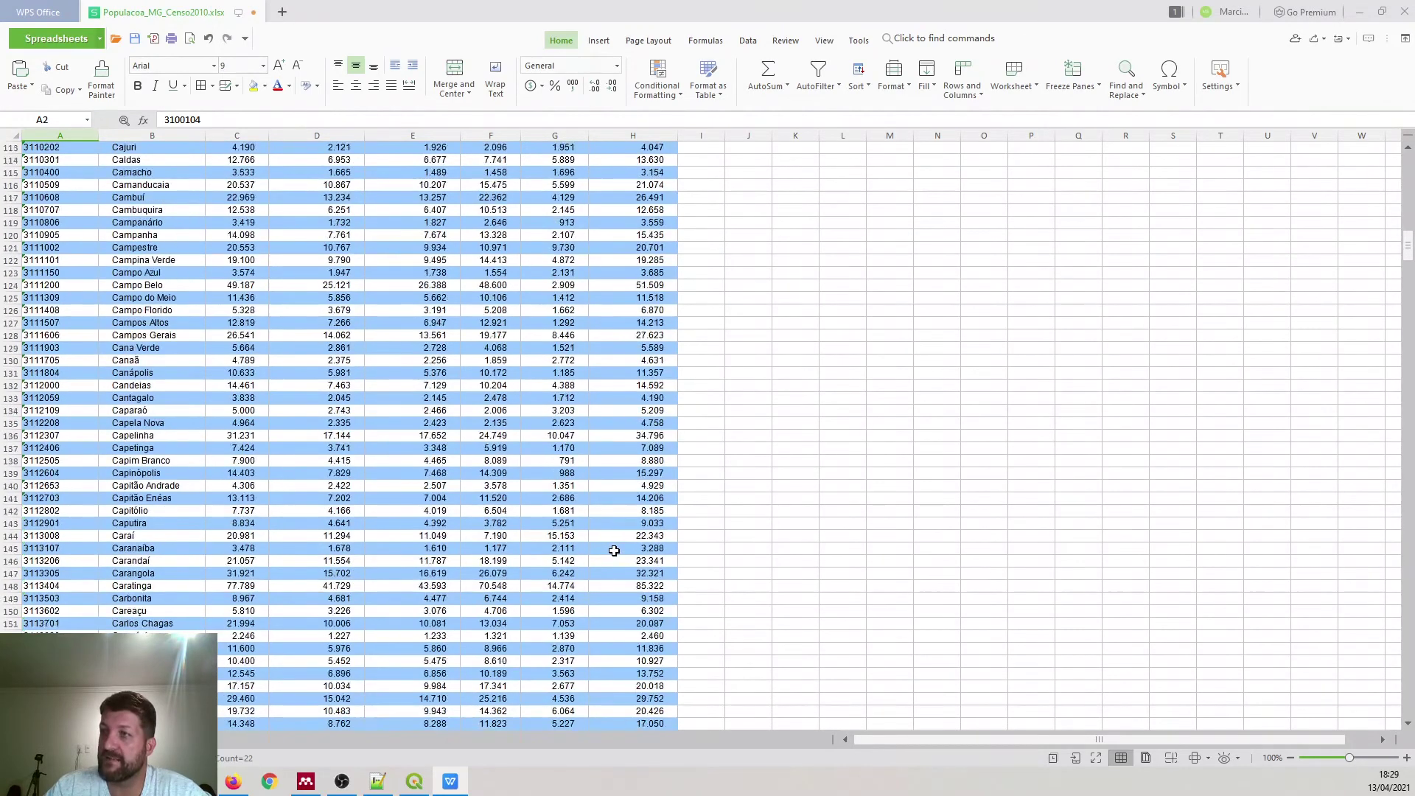
- Look further through the municipalities' census rows and return to the start of the table
{"action": "scroll", "coordinate": [615, 550], "scroll_direction": "down", "scroll_amount": 20}
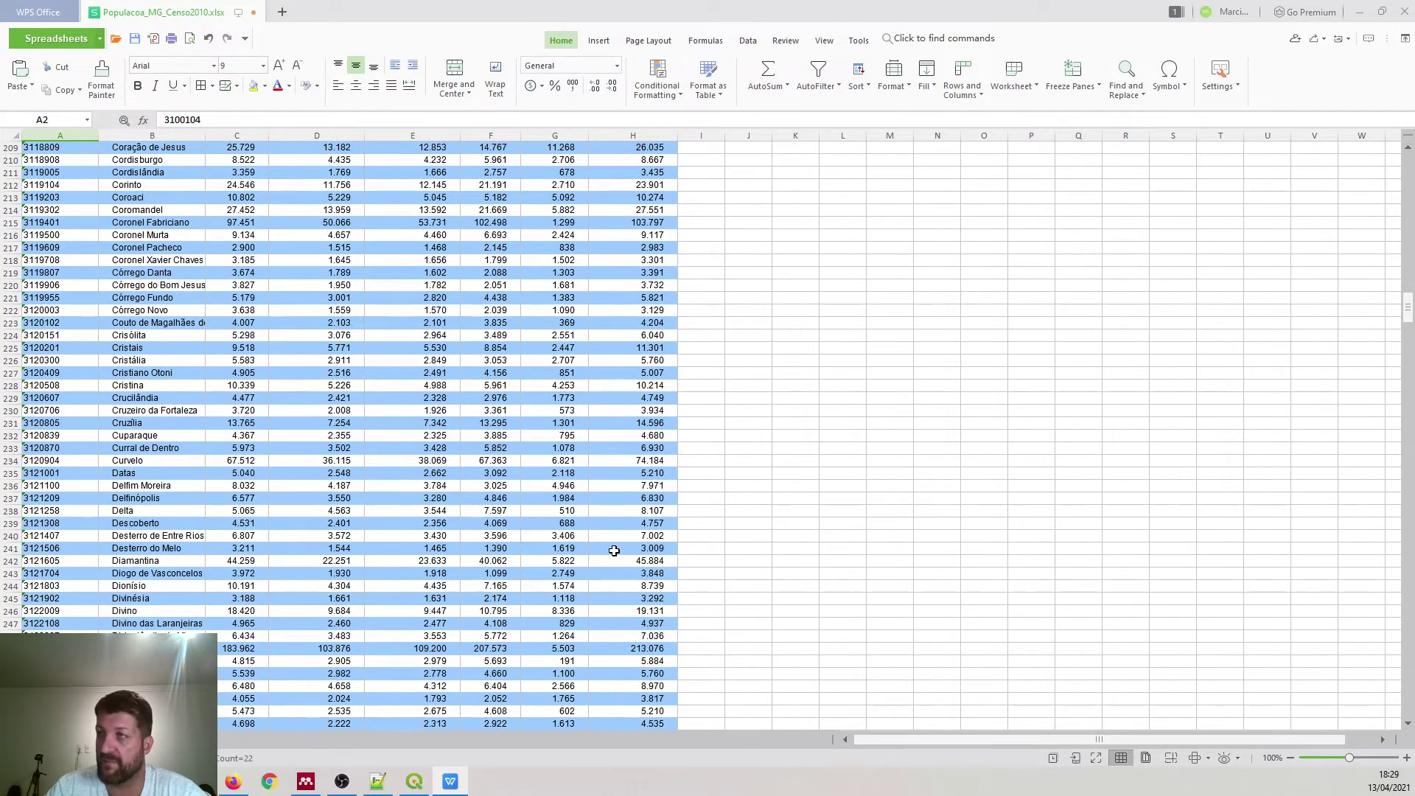
{"action": "left_click_drag", "start_coordinate": [1410, 311], "coordinate": [1410, 169]}
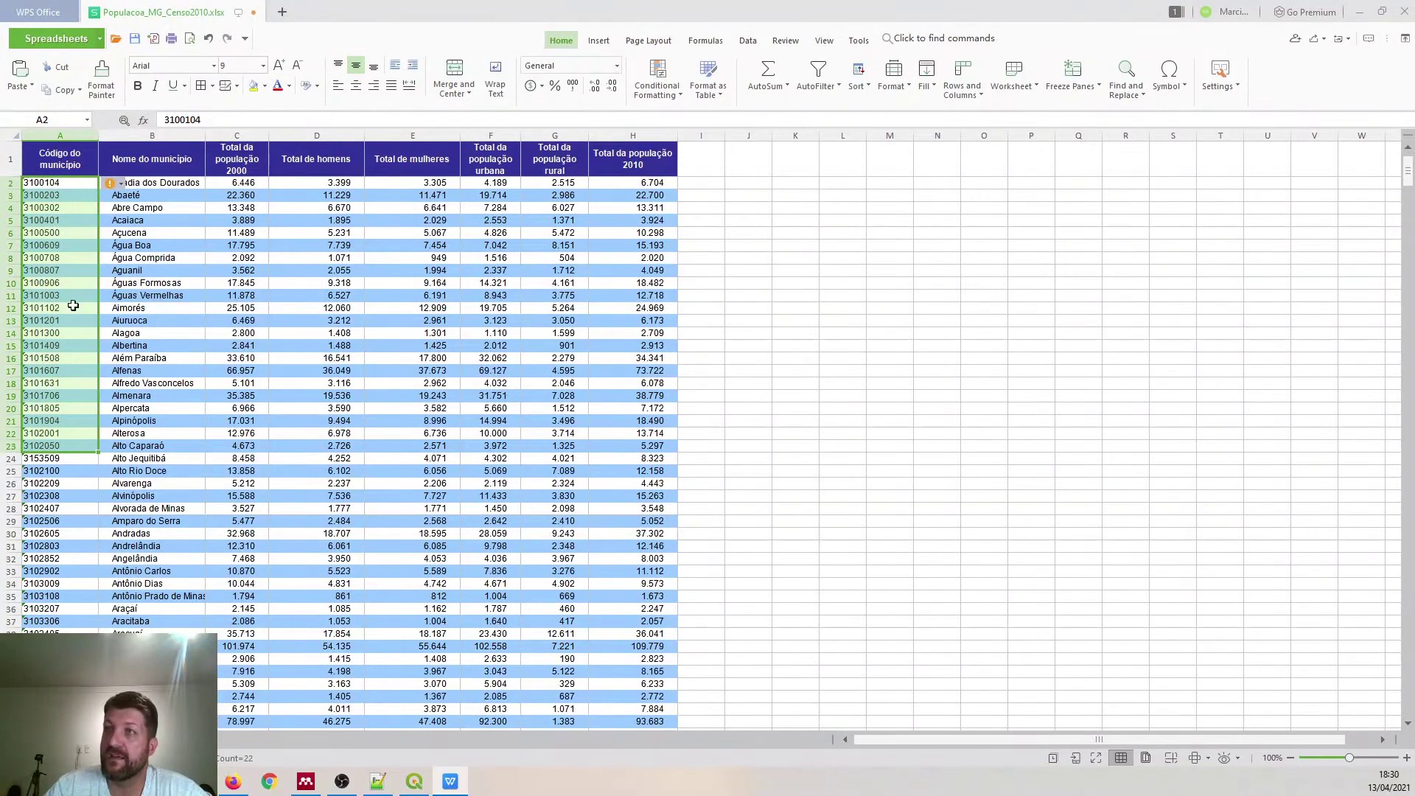
{"action": "left_click", "coordinate": [138, 273]}
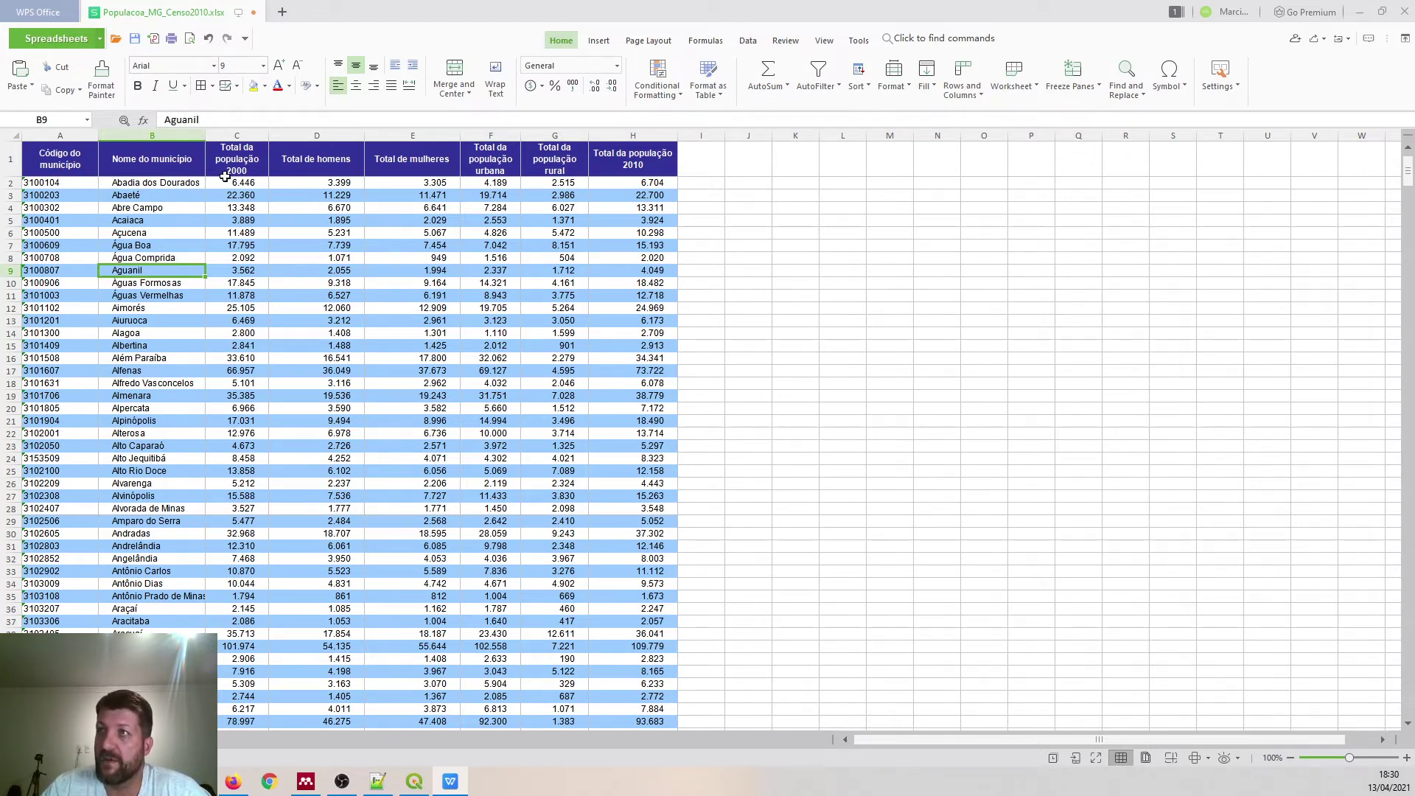
- Format the municipalities' population figures from C2 to H854 as numbers without the thousands separator
{"action": "left_click_drag", "start_coordinate": [231, 182], "coordinate": [653, 782]}
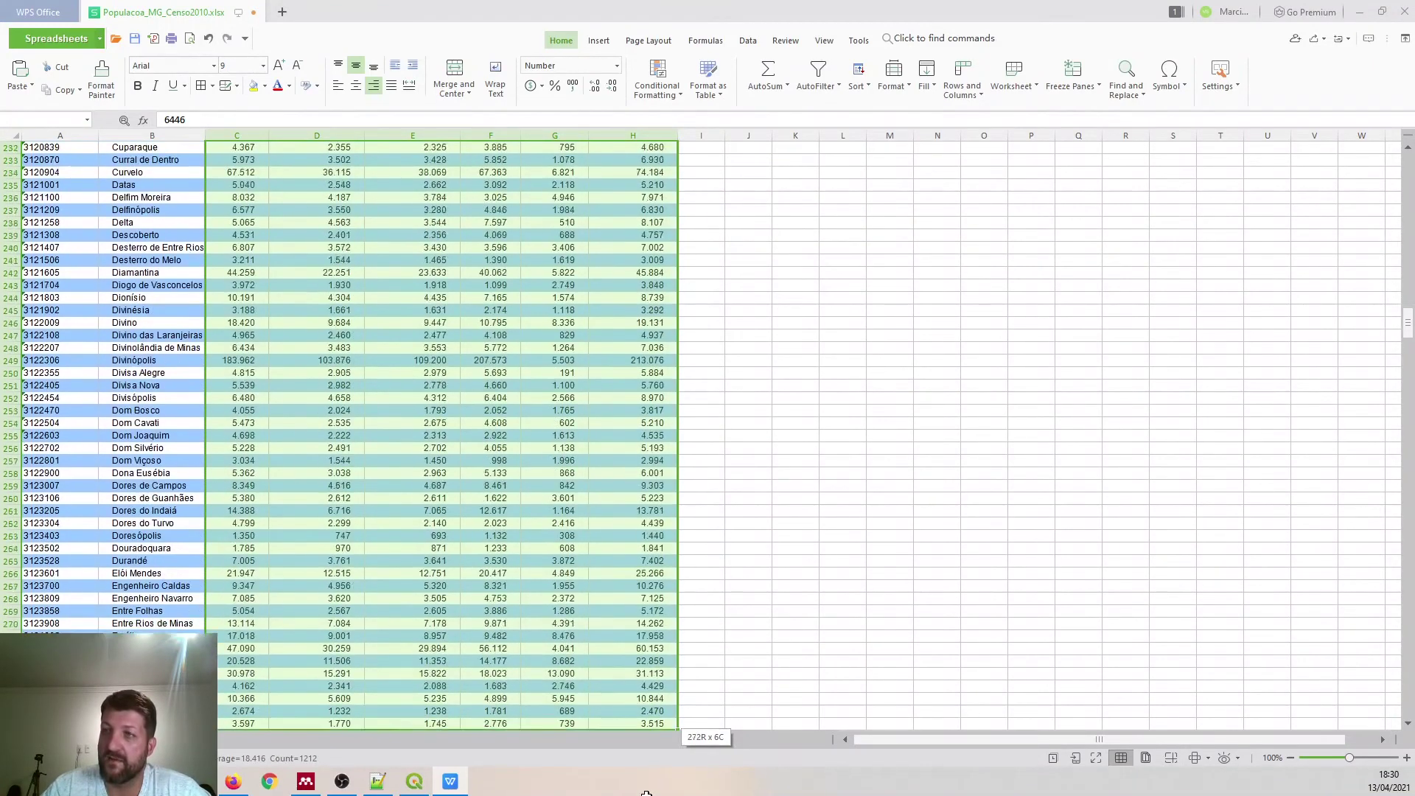
{"action": "left_click_drag", "start_coordinate": [645, 794], "coordinate": [646, 794]}
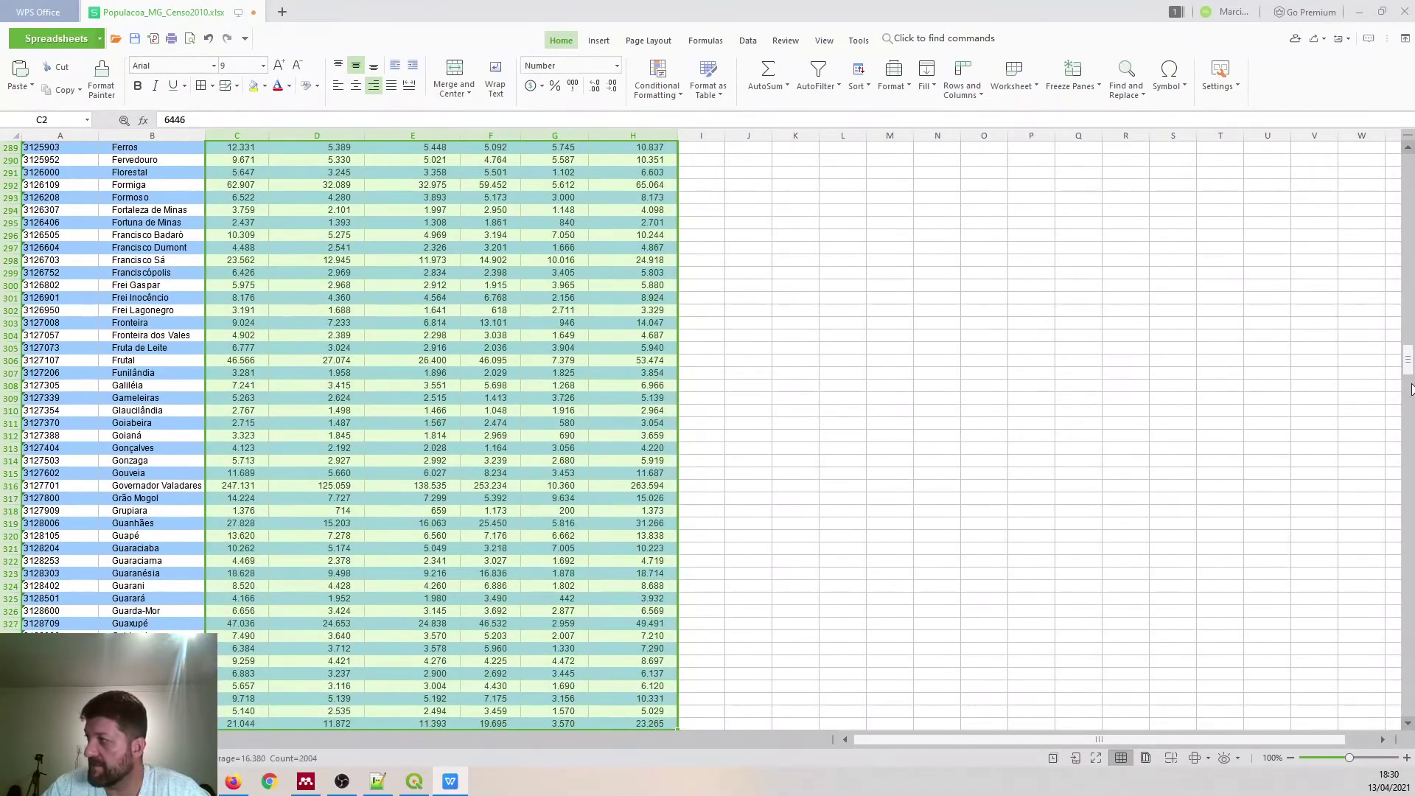
{"action": "left_click_drag", "start_coordinate": [1404, 369], "coordinate": [1377, 717]}
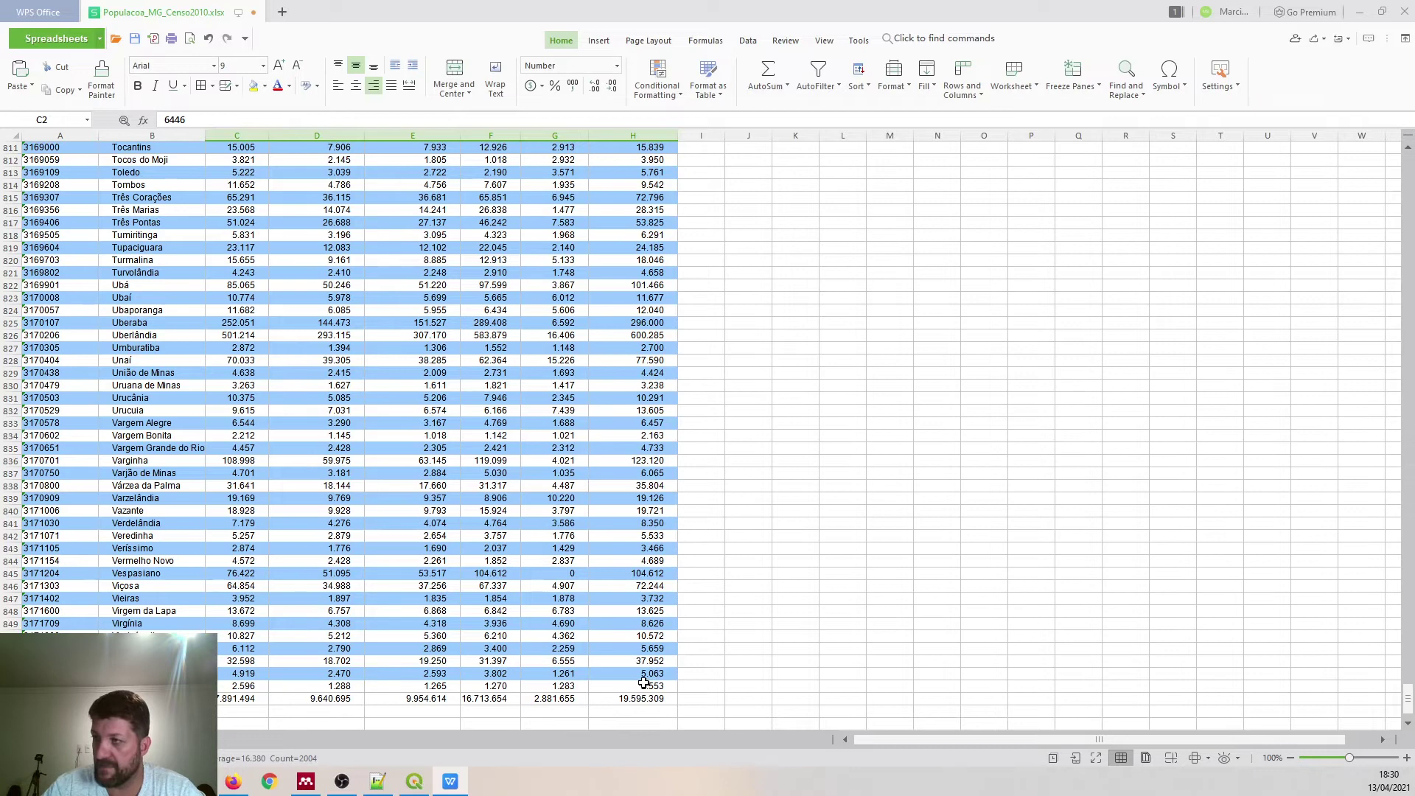
{"action": "left_click", "coordinate": [643, 684], "text": "shift"}
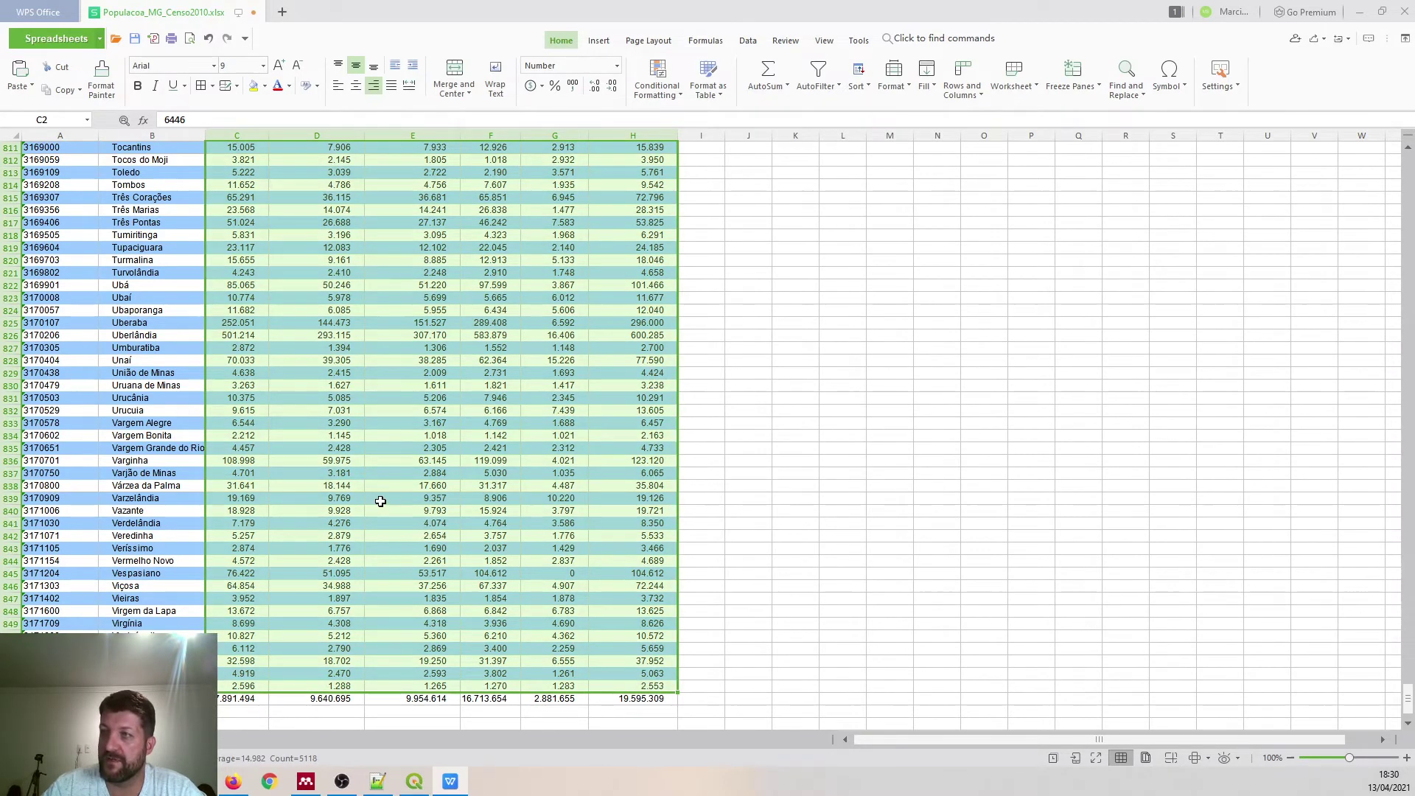
{"action": "right_click", "coordinate": [381, 501]}
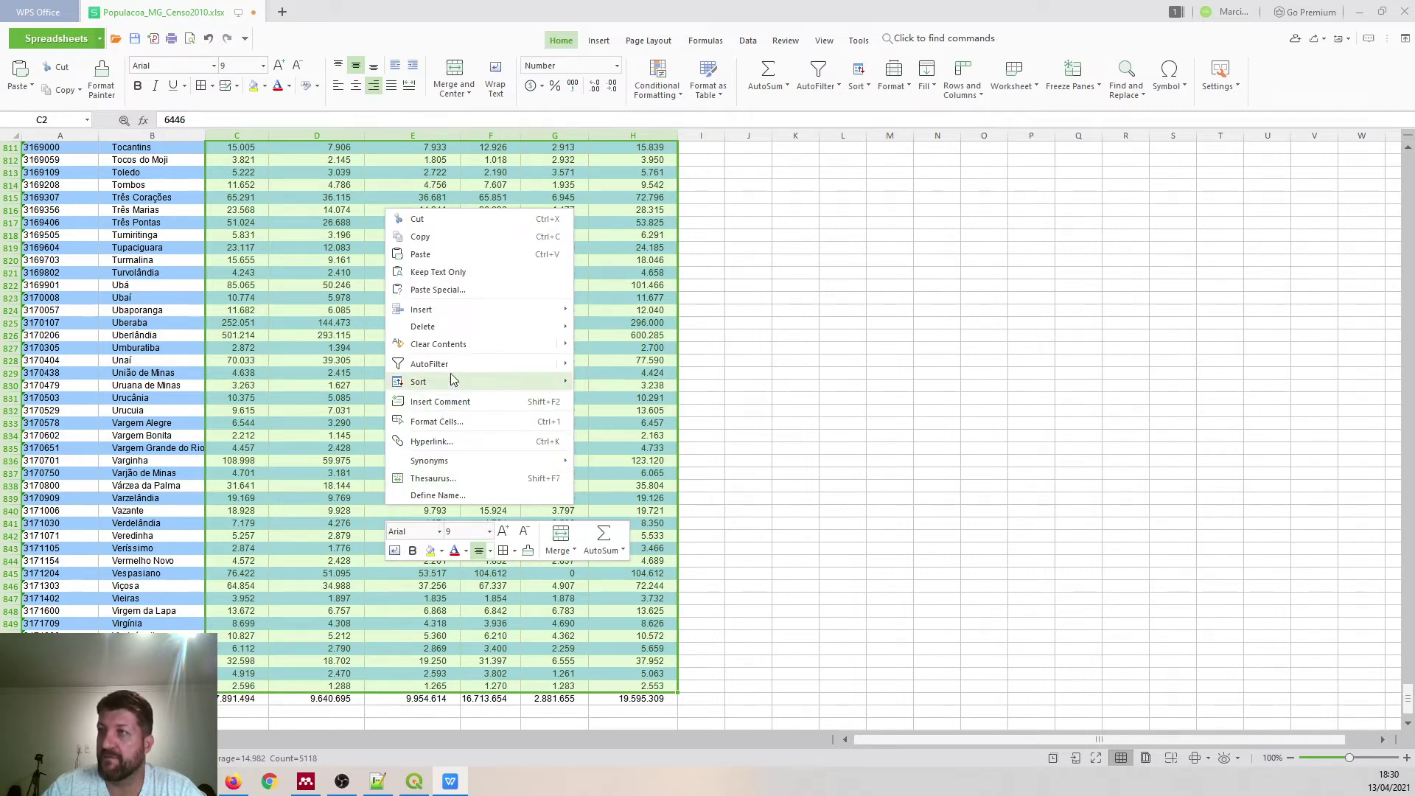
{"action": "left_click", "coordinate": [443, 423]}
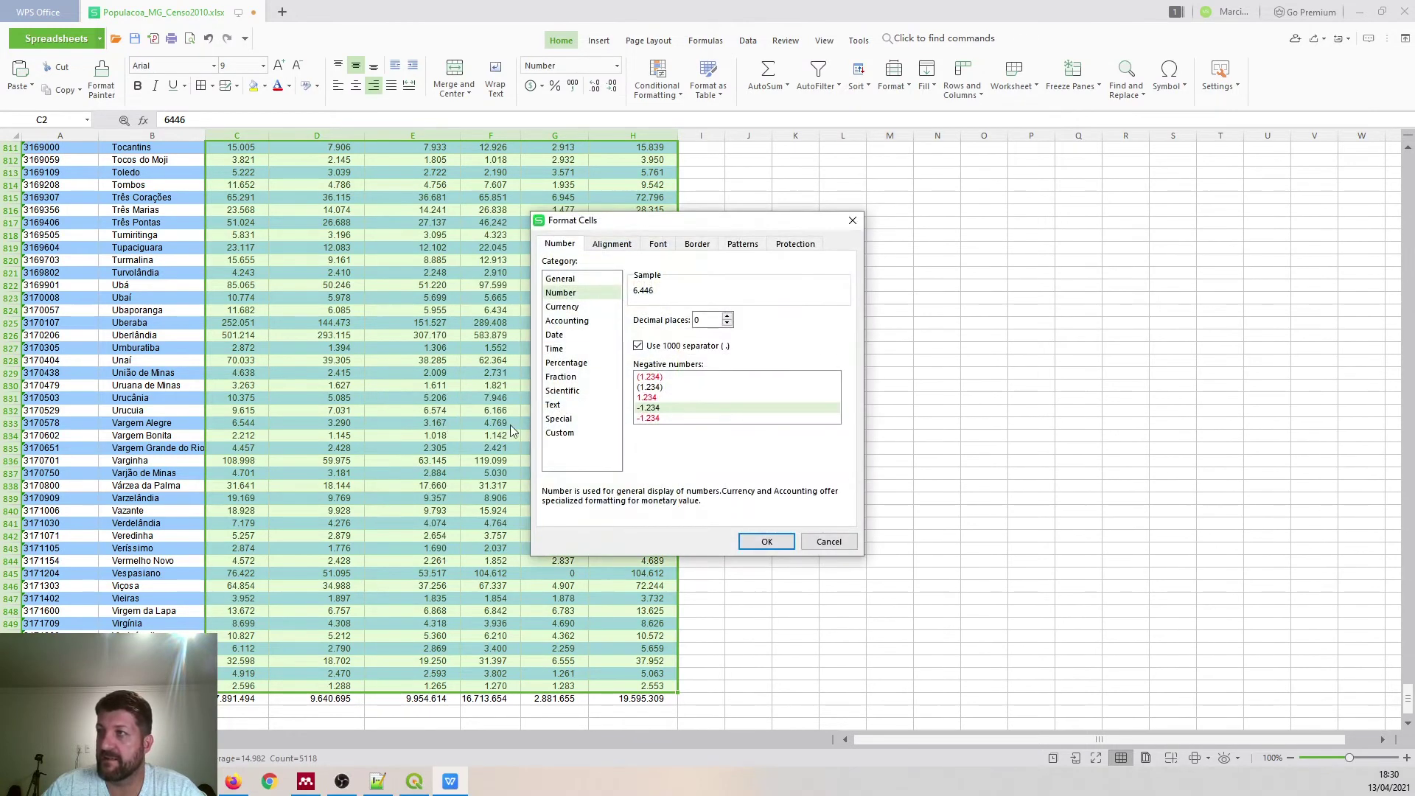
{"action": "left_click", "coordinate": [650, 348]}
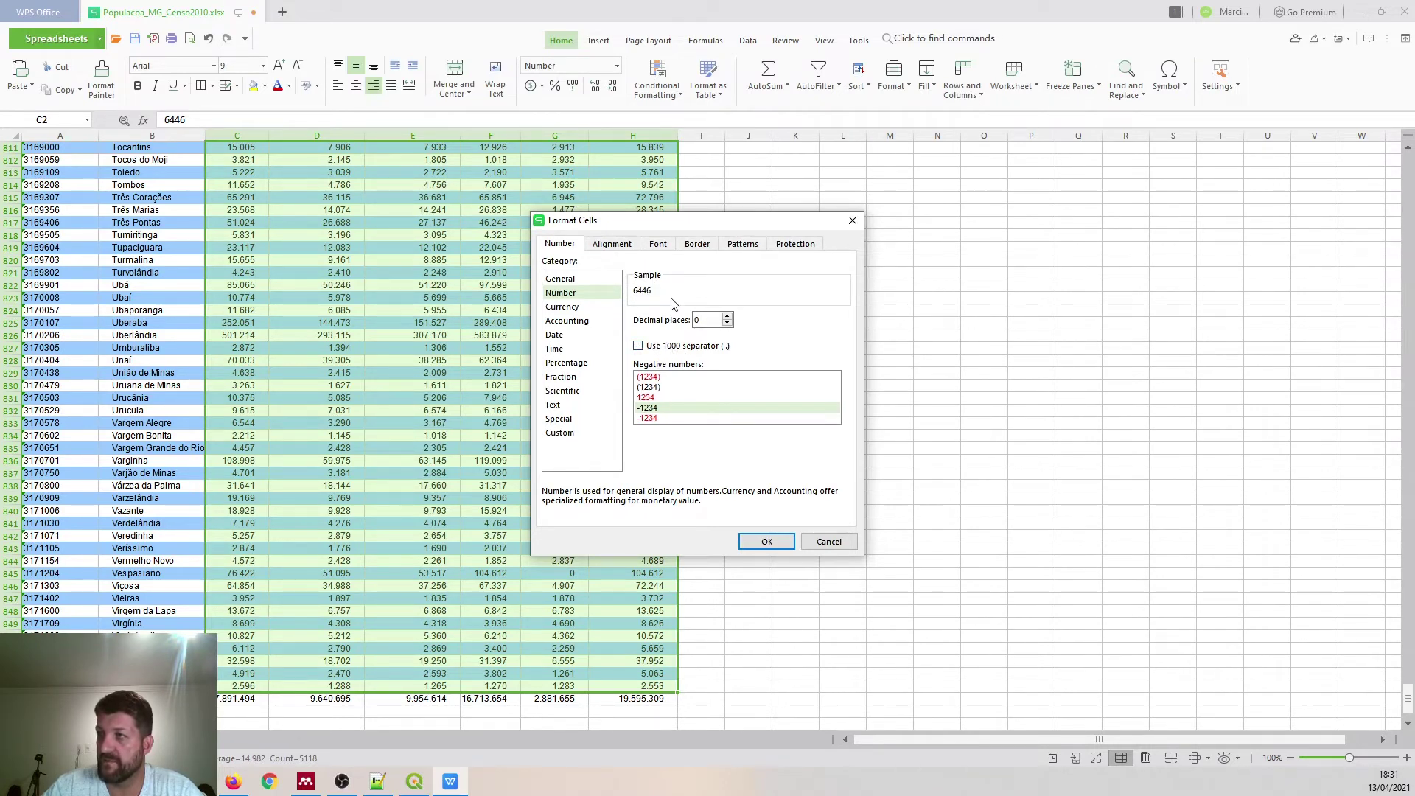
{"action": "left_click", "coordinate": [767, 541]}
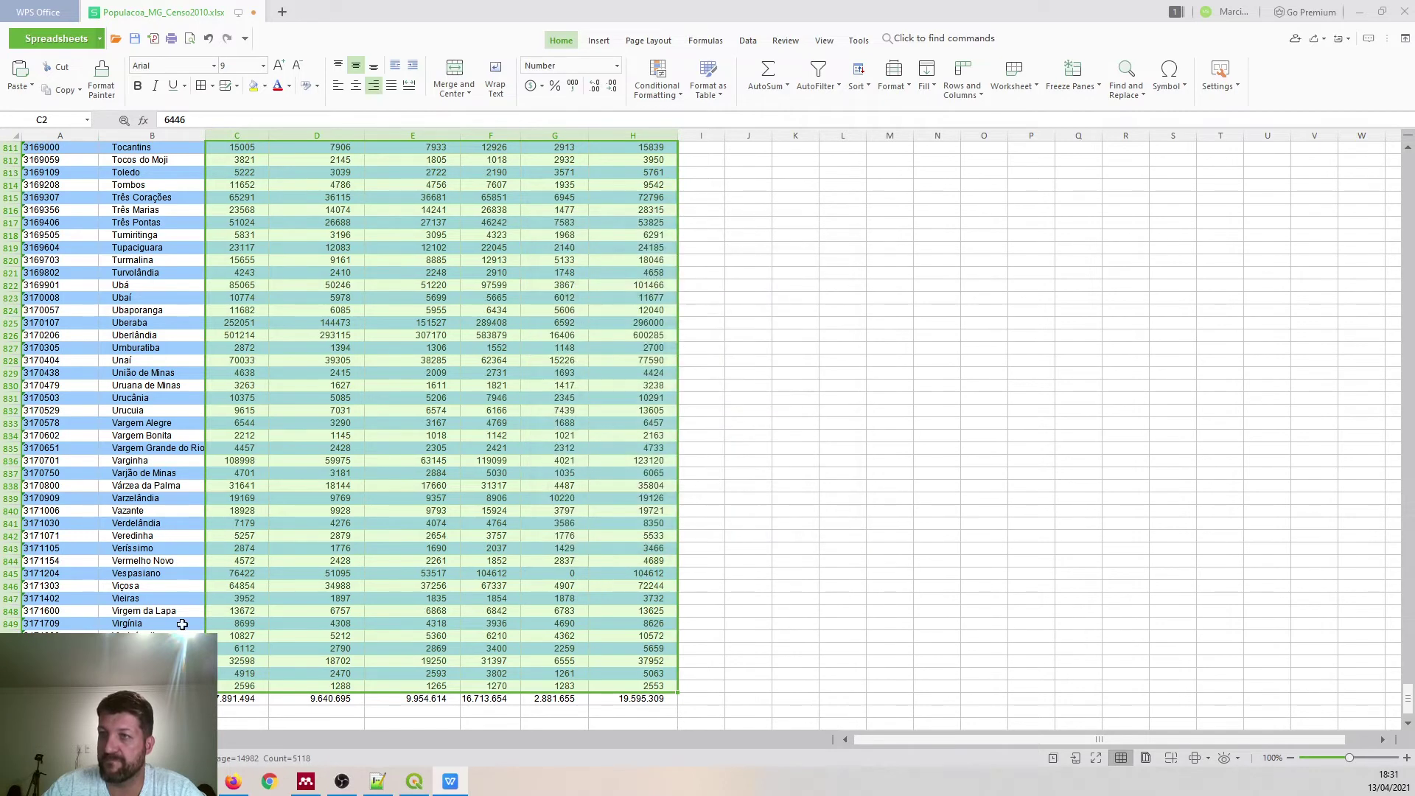
- Delete the Total row and the empty row below it, rows 855 and 856, and return to the start of the table
{"action": "left_click_drag", "start_coordinate": [10, 698], "coordinate": [11, 711]}
{"action": "right_click", "coordinate": [12, 709]}
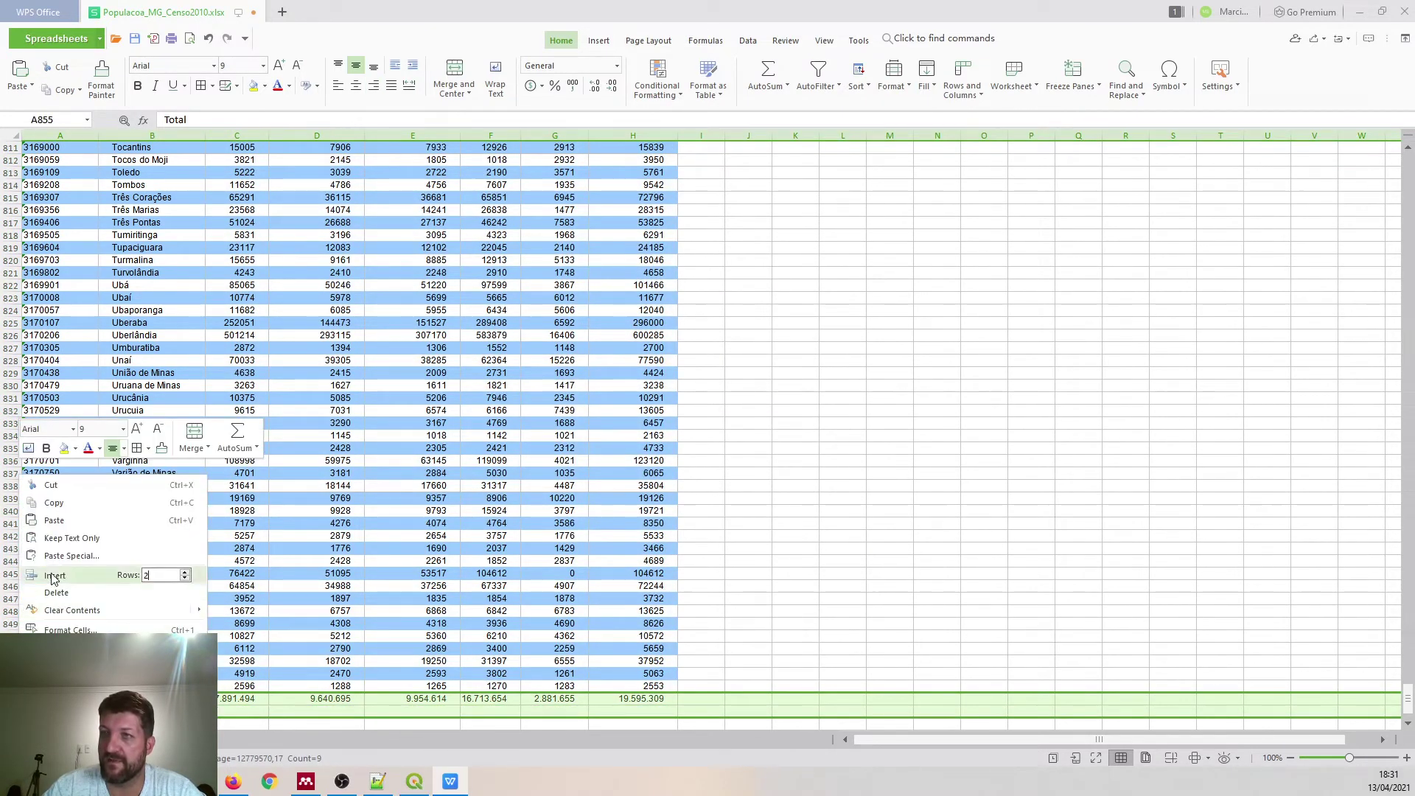
{"action": "left_click", "coordinate": [78, 593]}
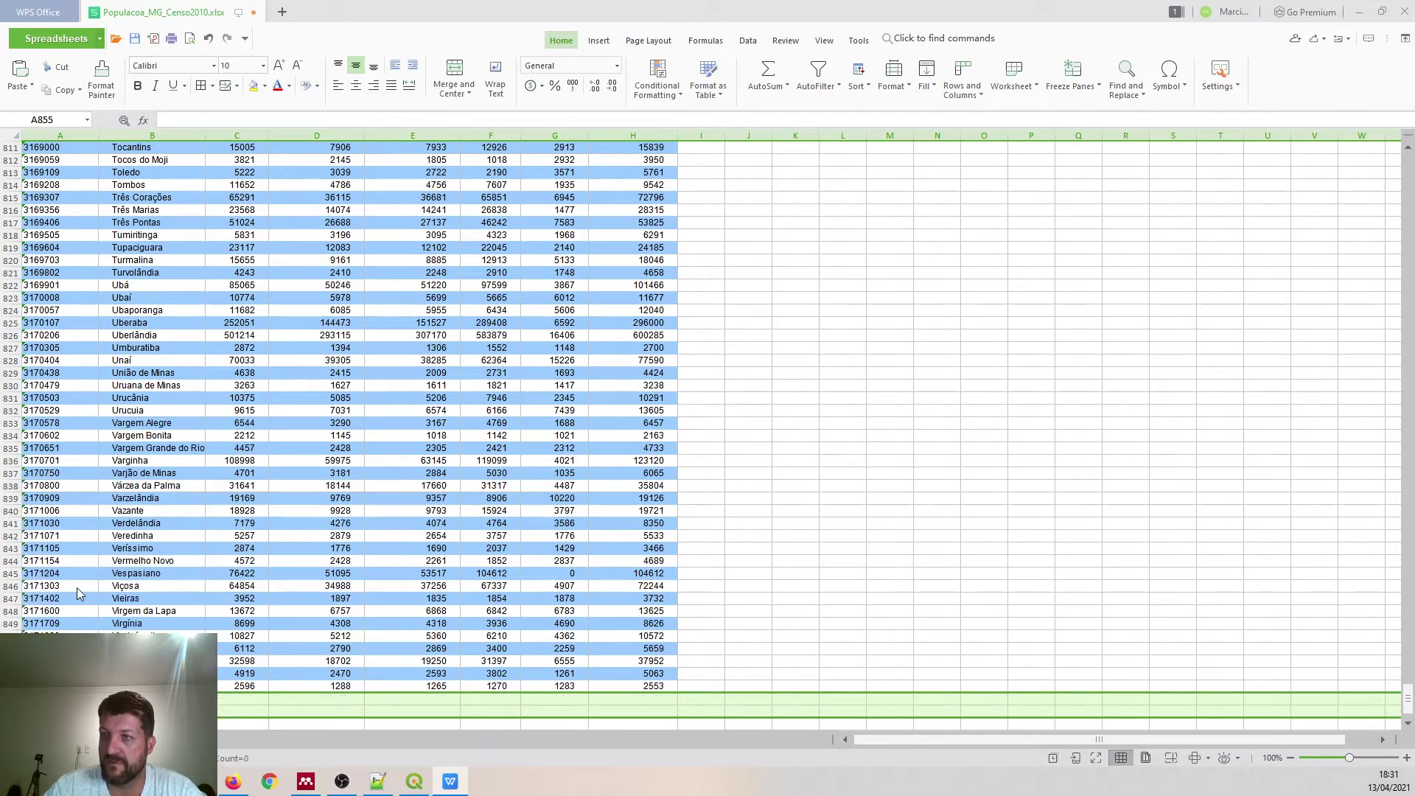
{"action": "scroll", "coordinate": [440, 554], "scroll_direction": "up", "scroll_amount": 20}
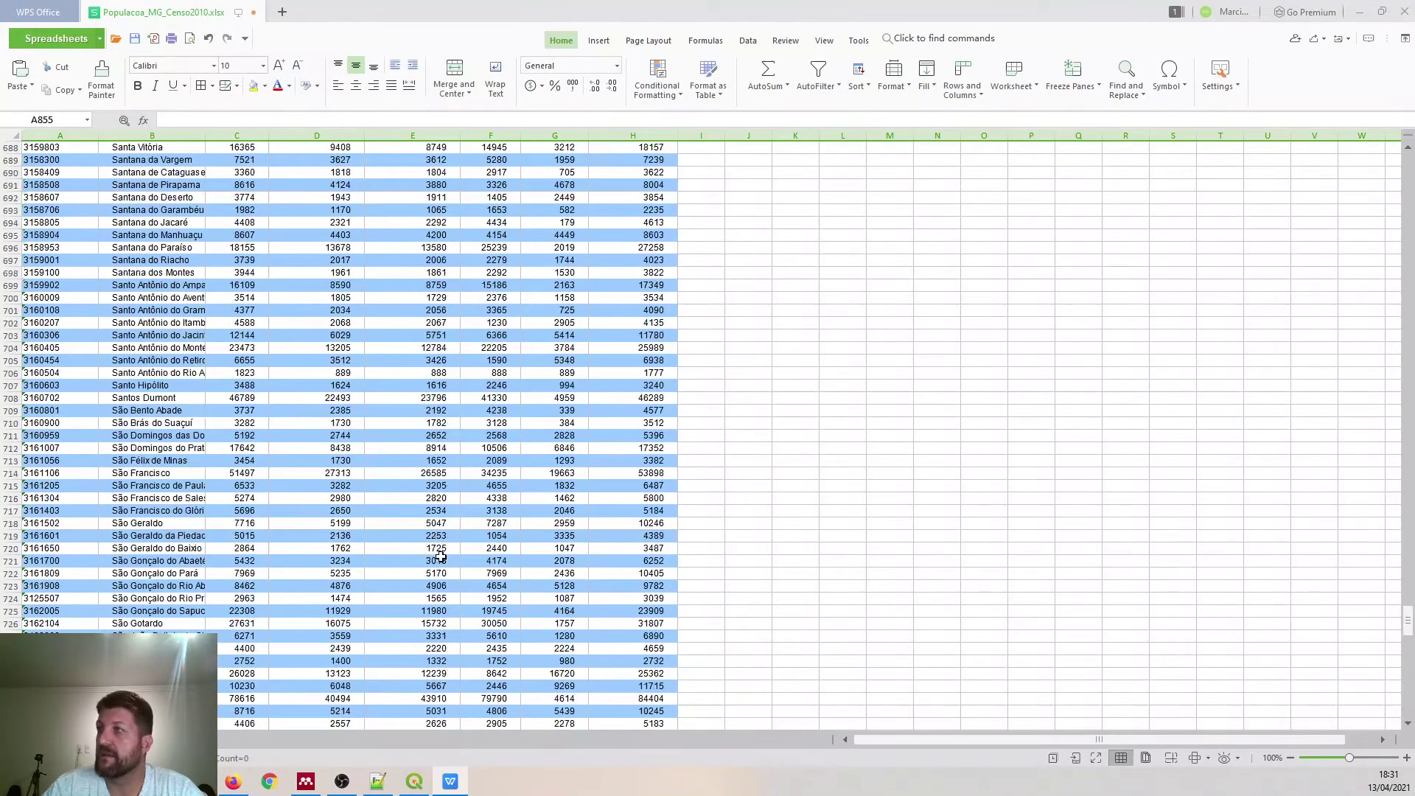
{"action": "left_click_drag", "start_coordinate": [1405, 618], "coordinate": [1405, 164]}
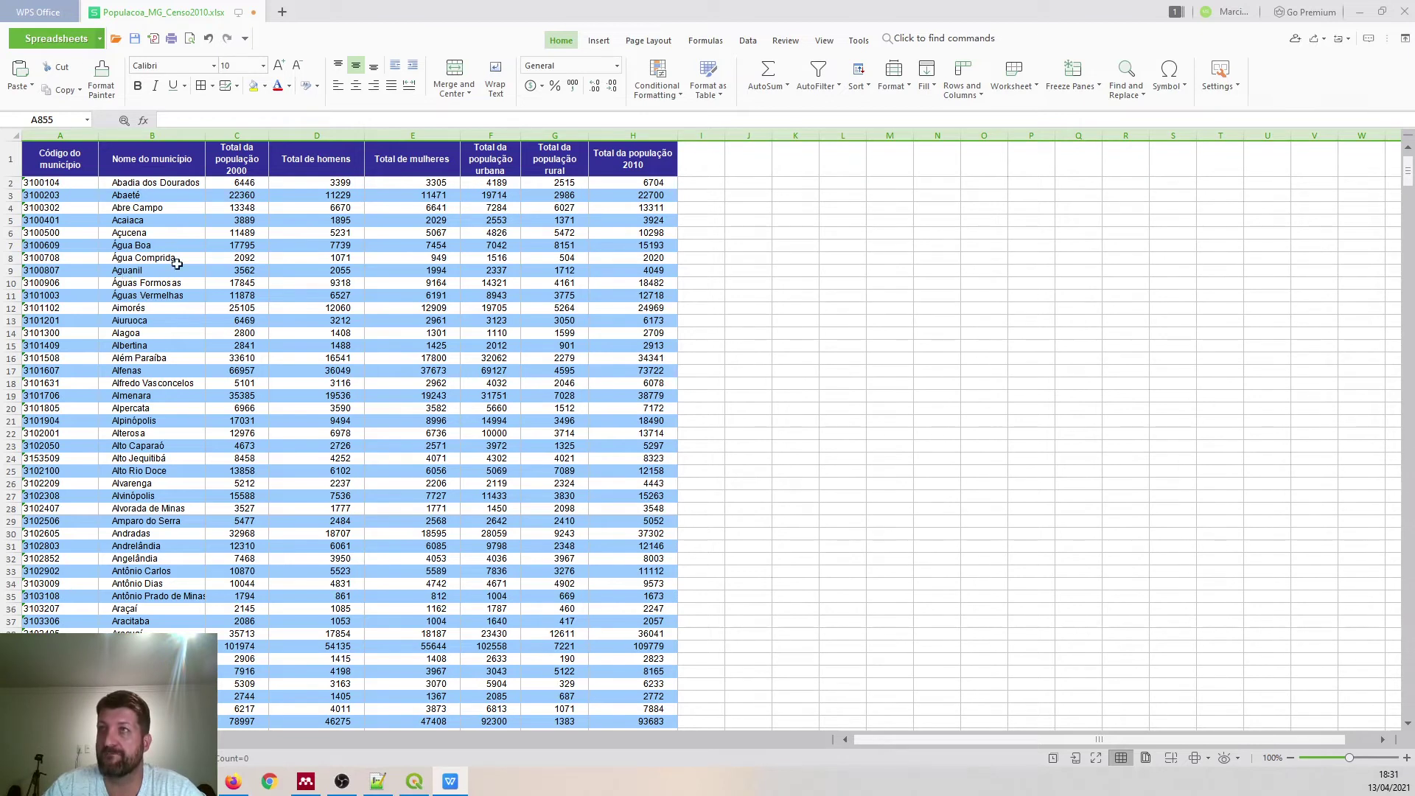
- Save a copy of the workbook as the text file Populacoa_MG_Censo2010.txt, keeping that format
{"action": "left_click", "coordinate": [105, 41]}
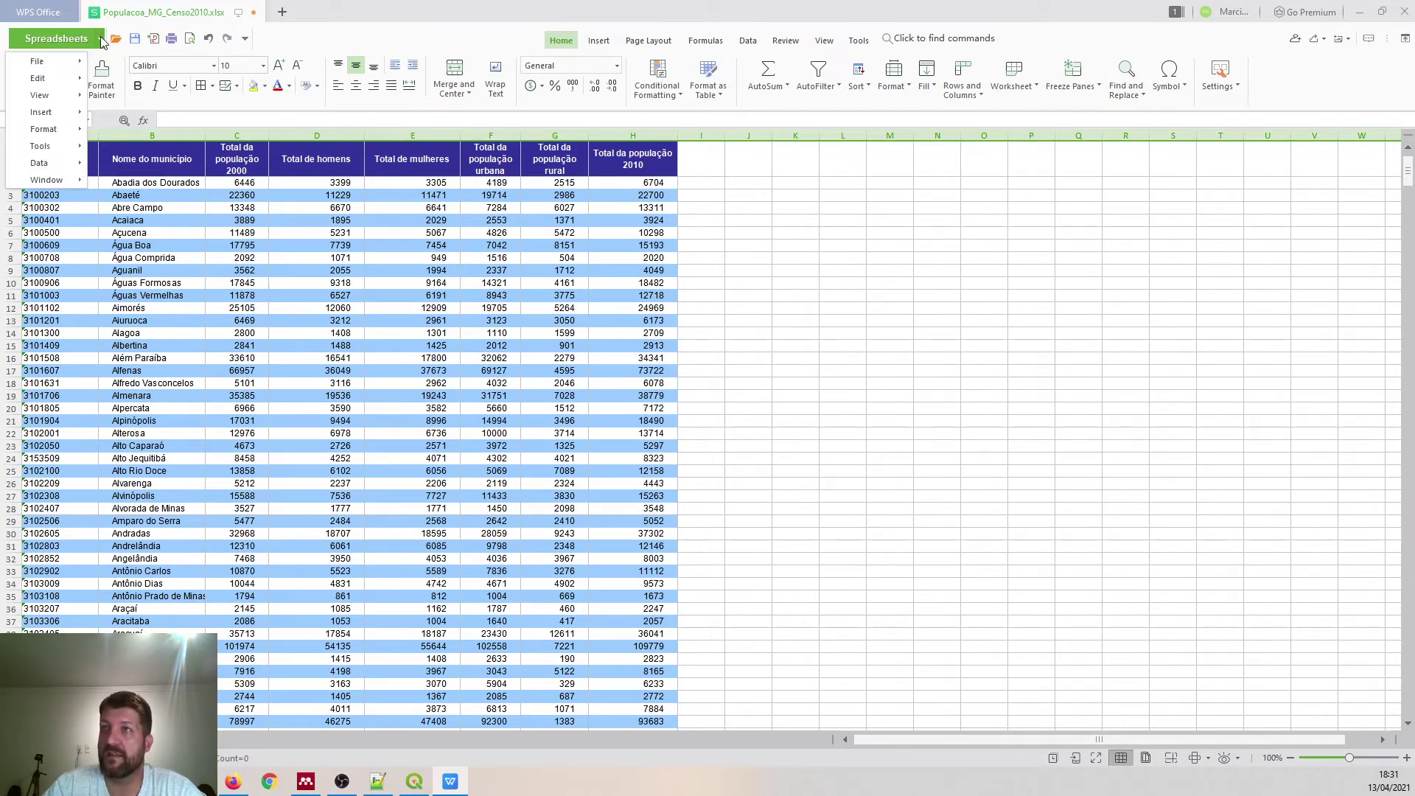
{"action": "mouse_move", "coordinate": [79, 72]}
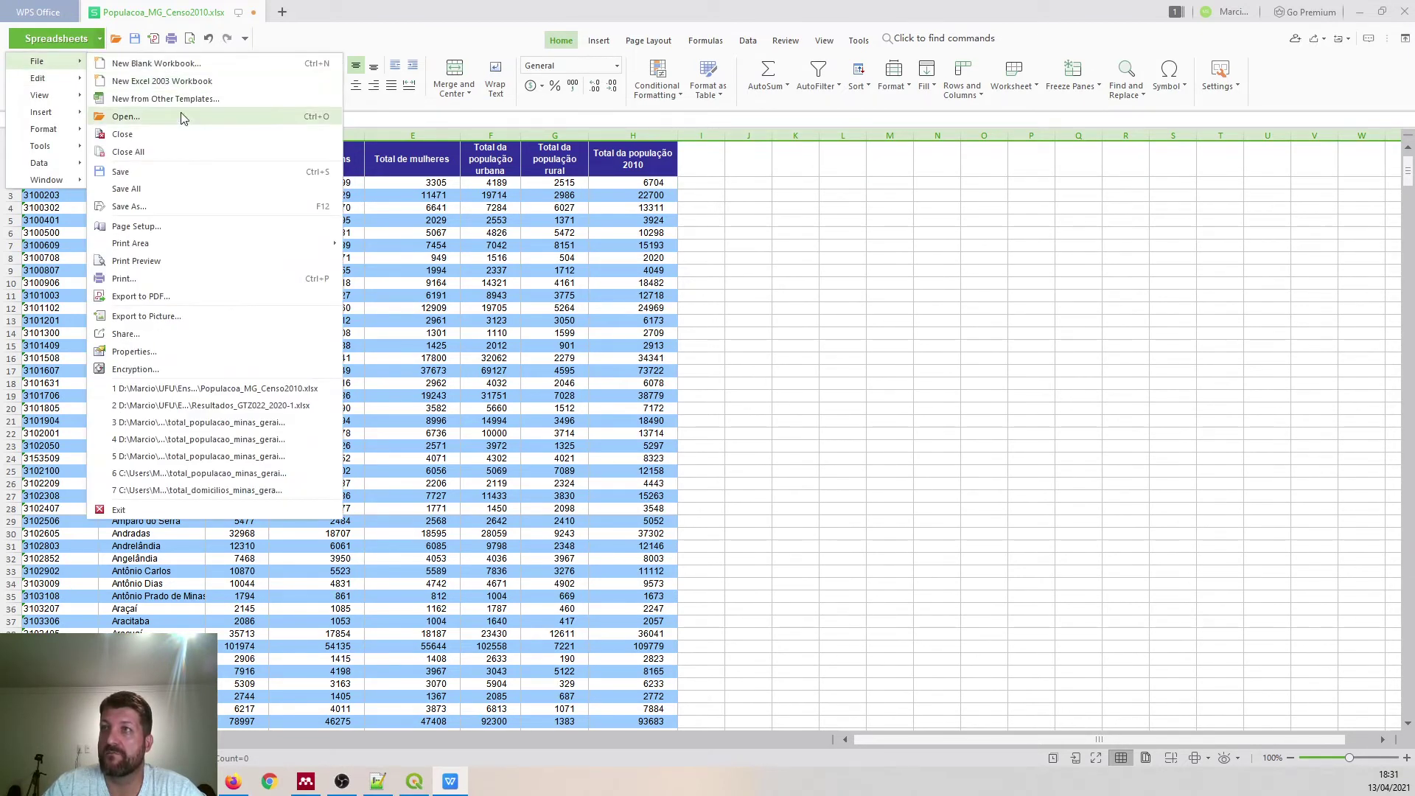
{"action": "left_click", "coordinate": [171, 212]}
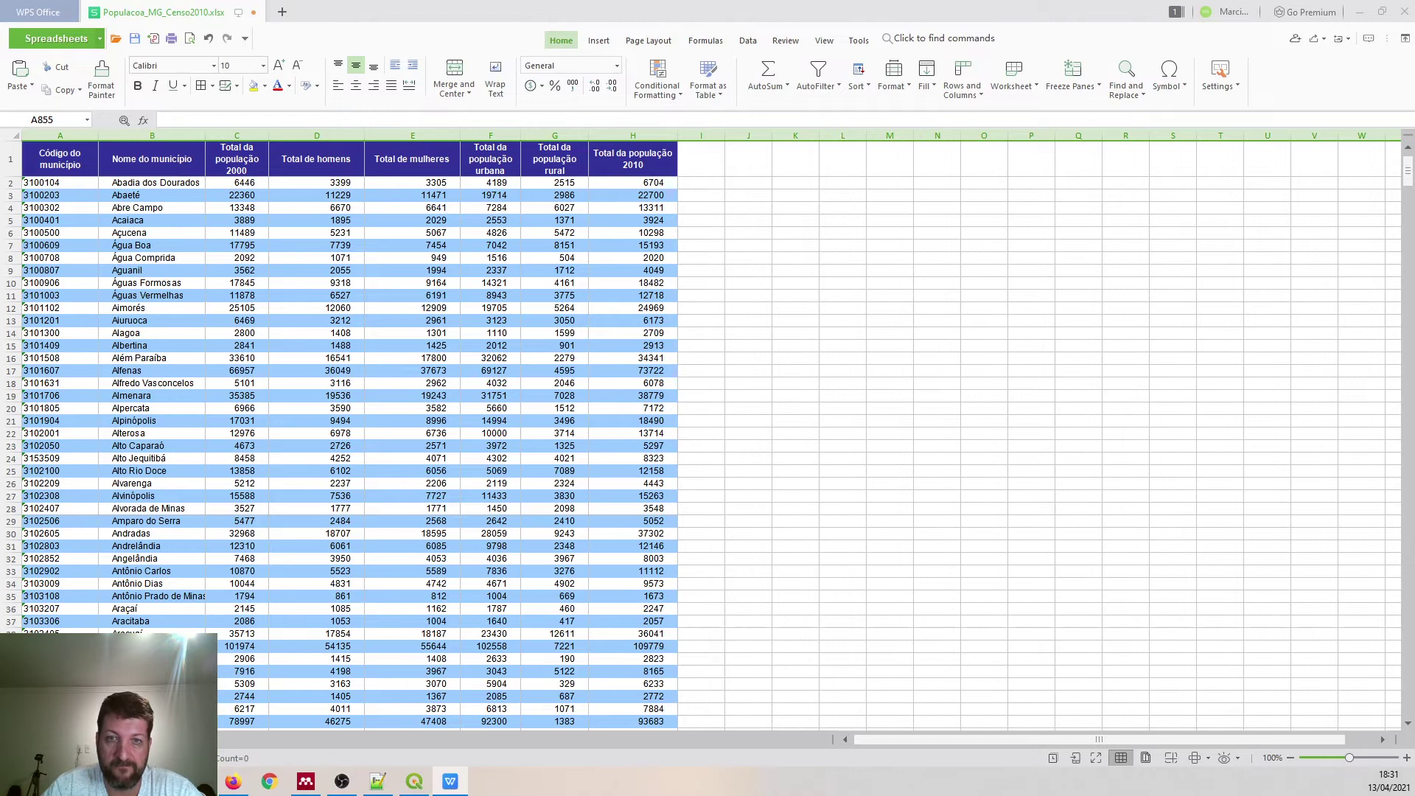
{"action": "key", "text": "ctrl+s"}
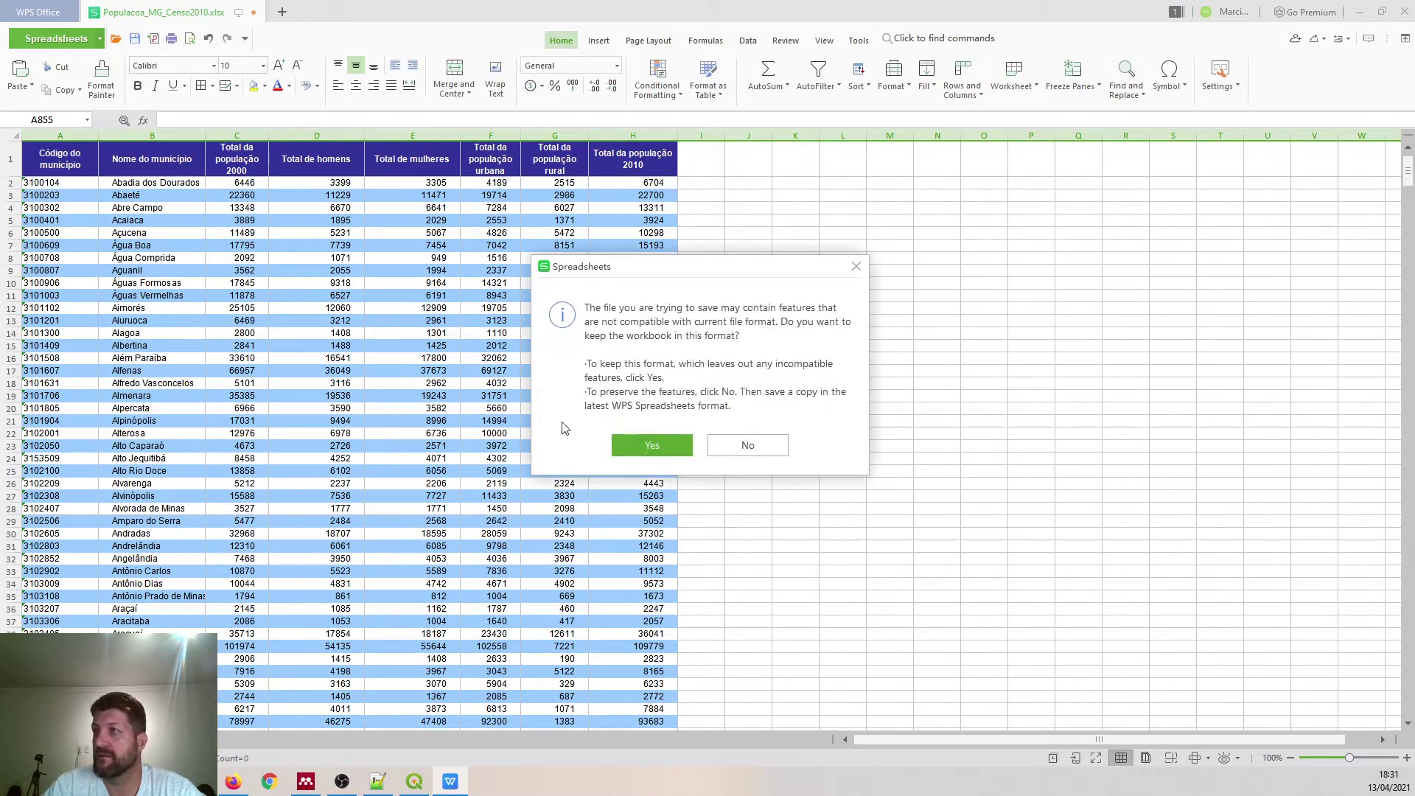
{"action": "left_click", "coordinate": [636, 445]}
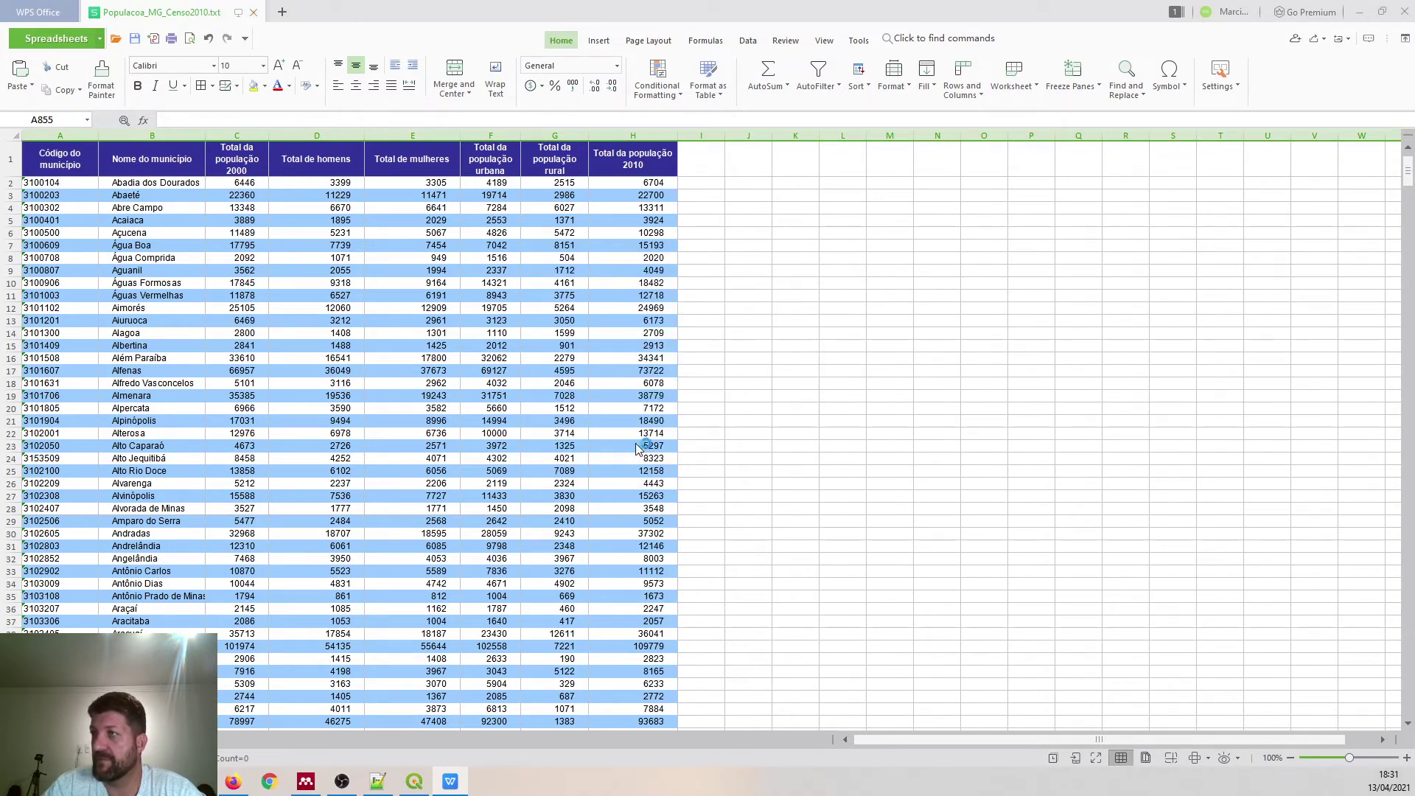
- Save another copy of the workbook as Populacoa_MG_Censo2010.csv, keeping the CSV format
{"action": "left_click", "coordinate": [99, 39]}
{"action": "mouse_move", "coordinate": [74, 70]}
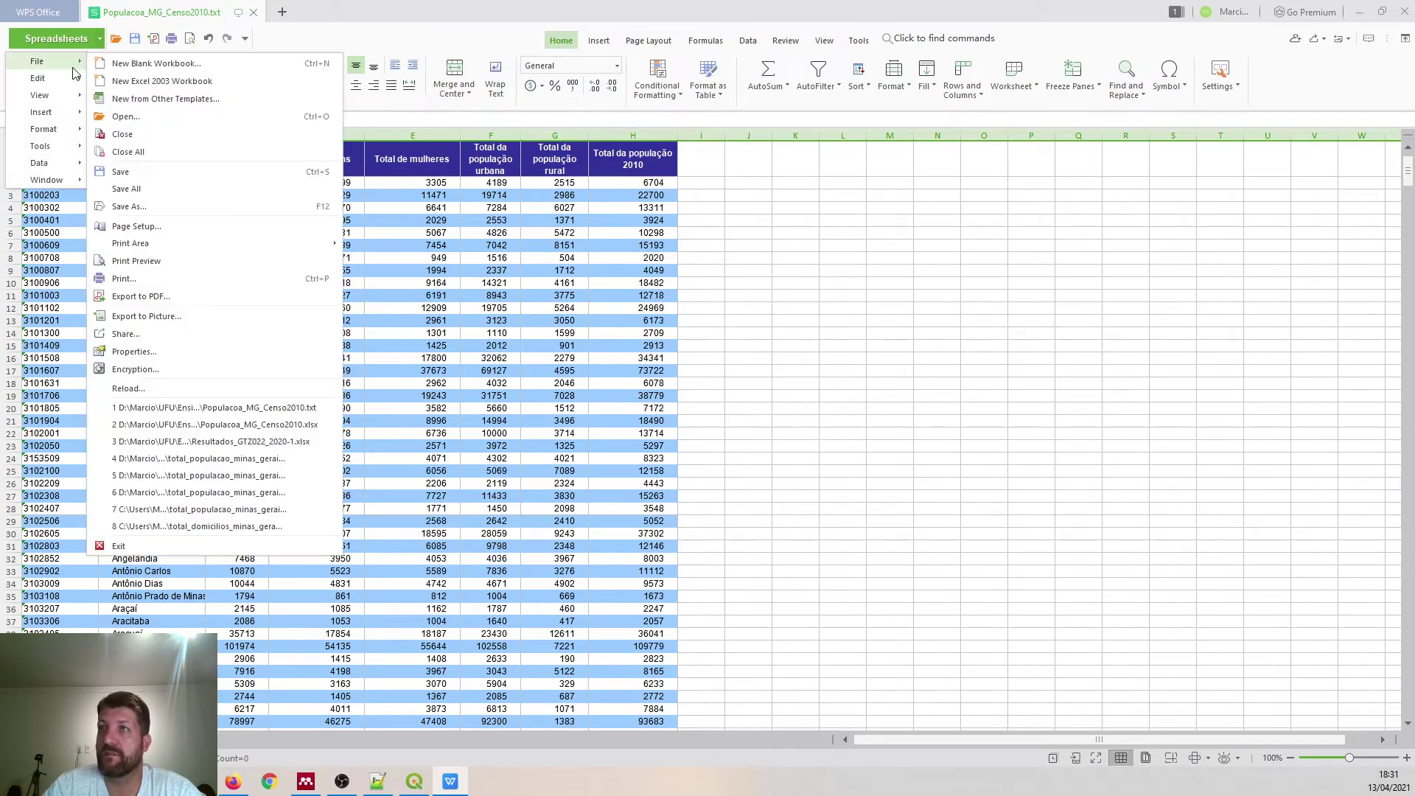
{"action": "left_click", "coordinate": [157, 208]}
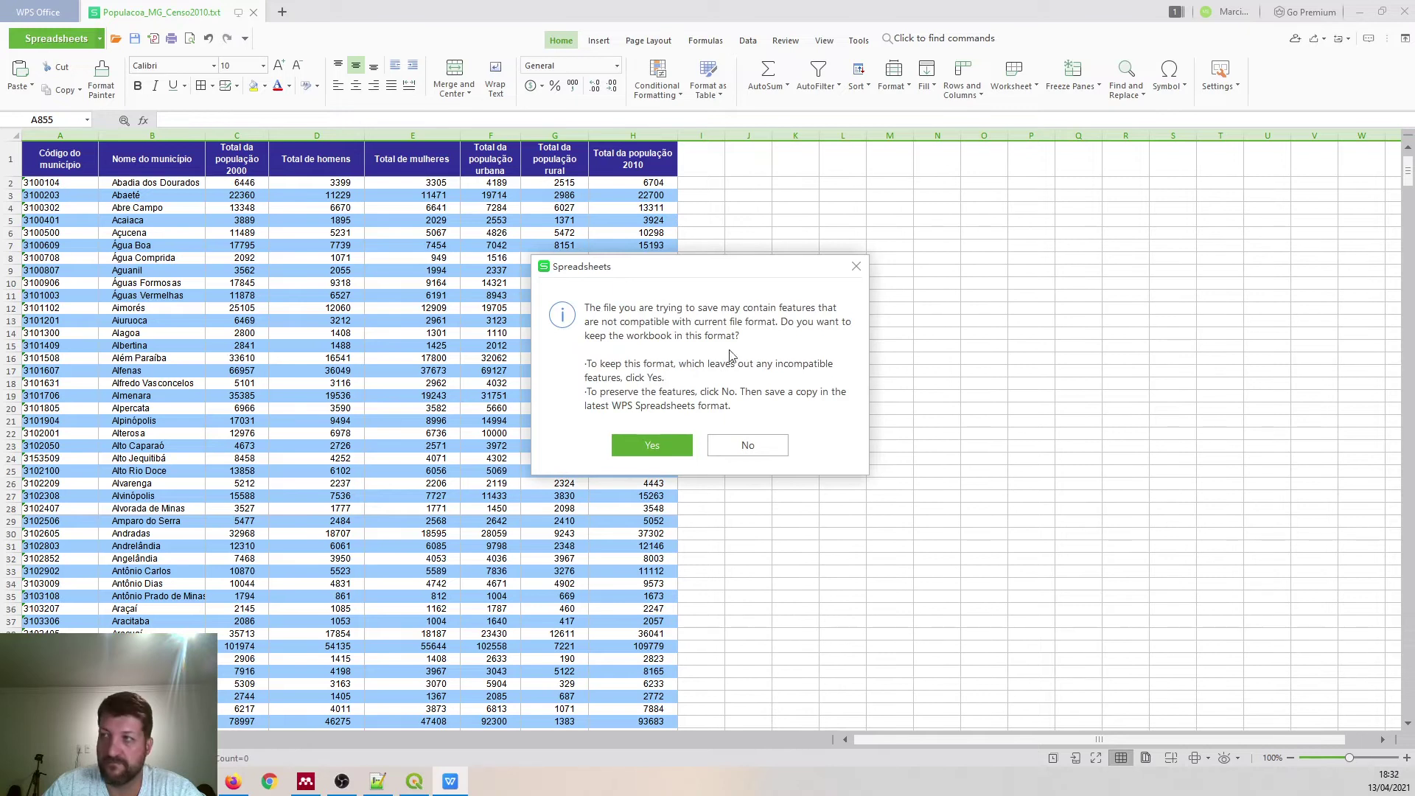
{"action": "left_click", "coordinate": [643, 445]}
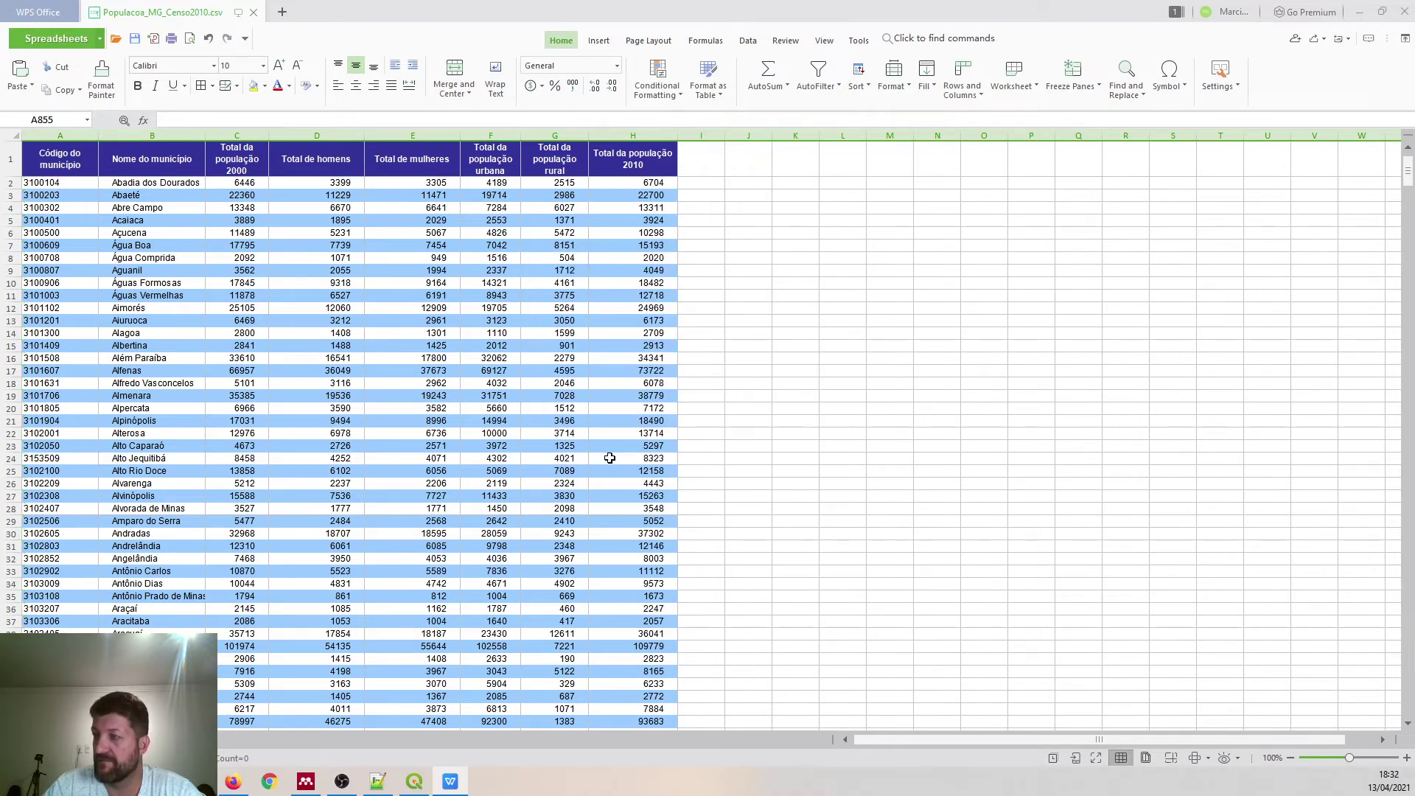
- Close WPS Spreadsheets, return to QGIS, and choose Populacoa_MG_Censo2010.txt as the source file for a delimited text layer
{"action": "left_click", "coordinate": [1403, 14]}
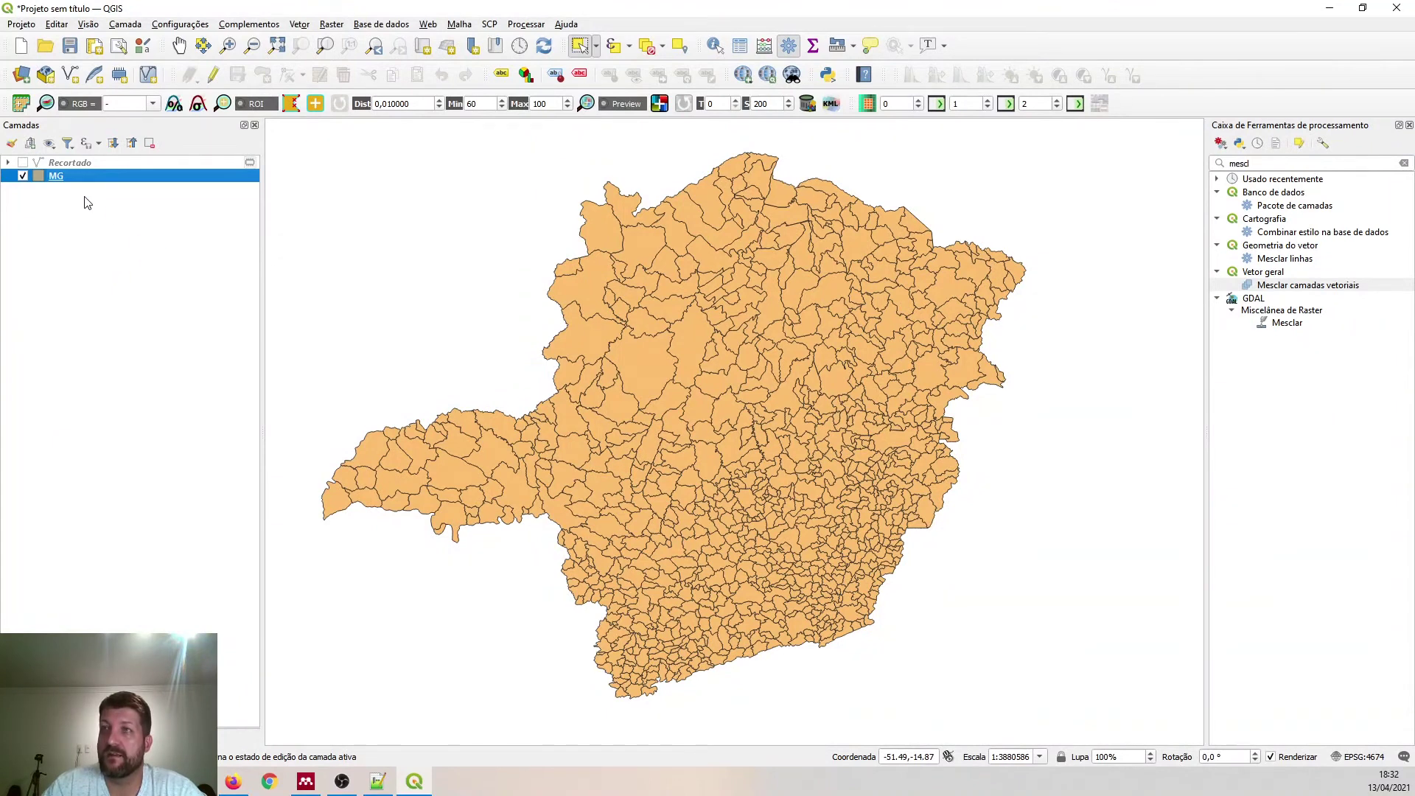
{"action": "left_click", "coordinate": [21, 75]}
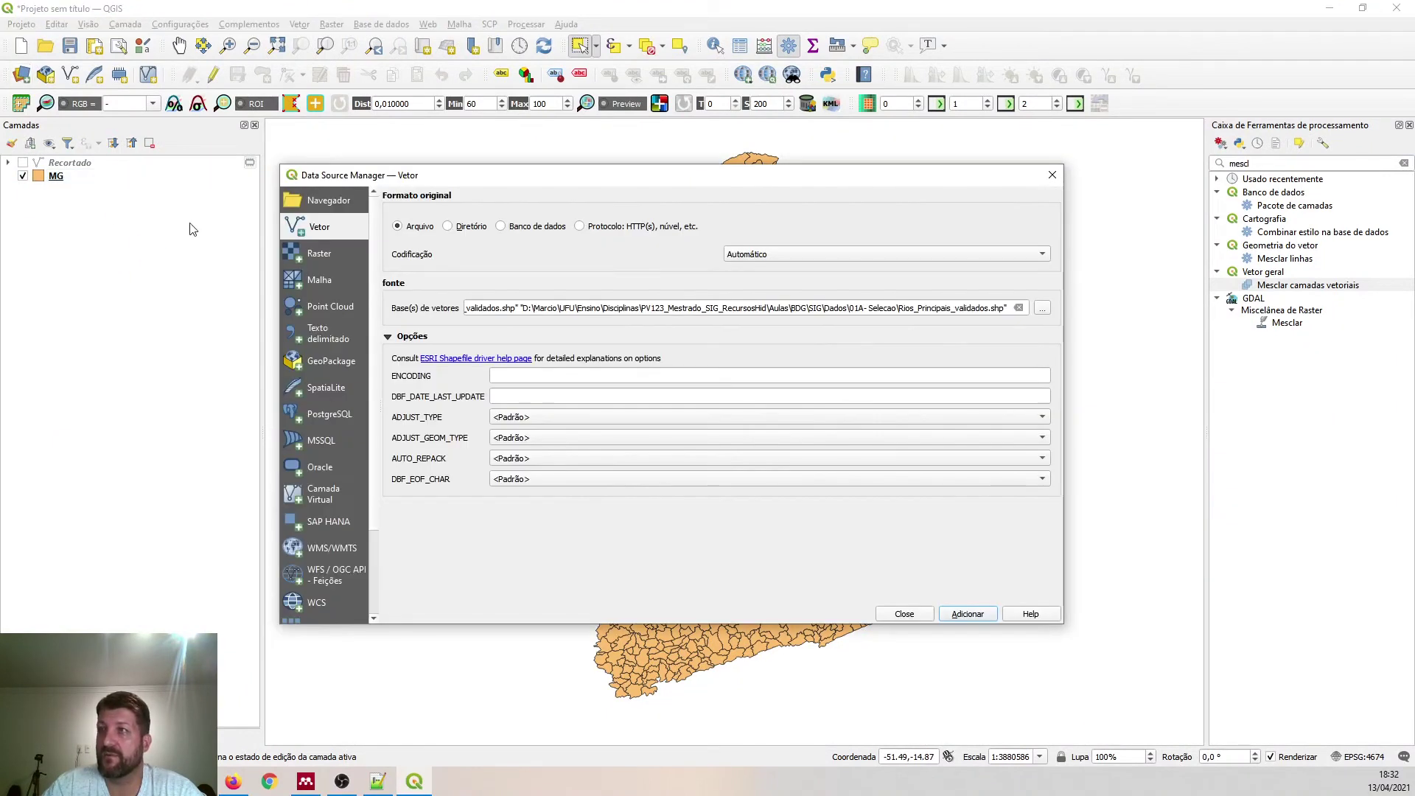
{"action": "left_click", "coordinate": [328, 337]}
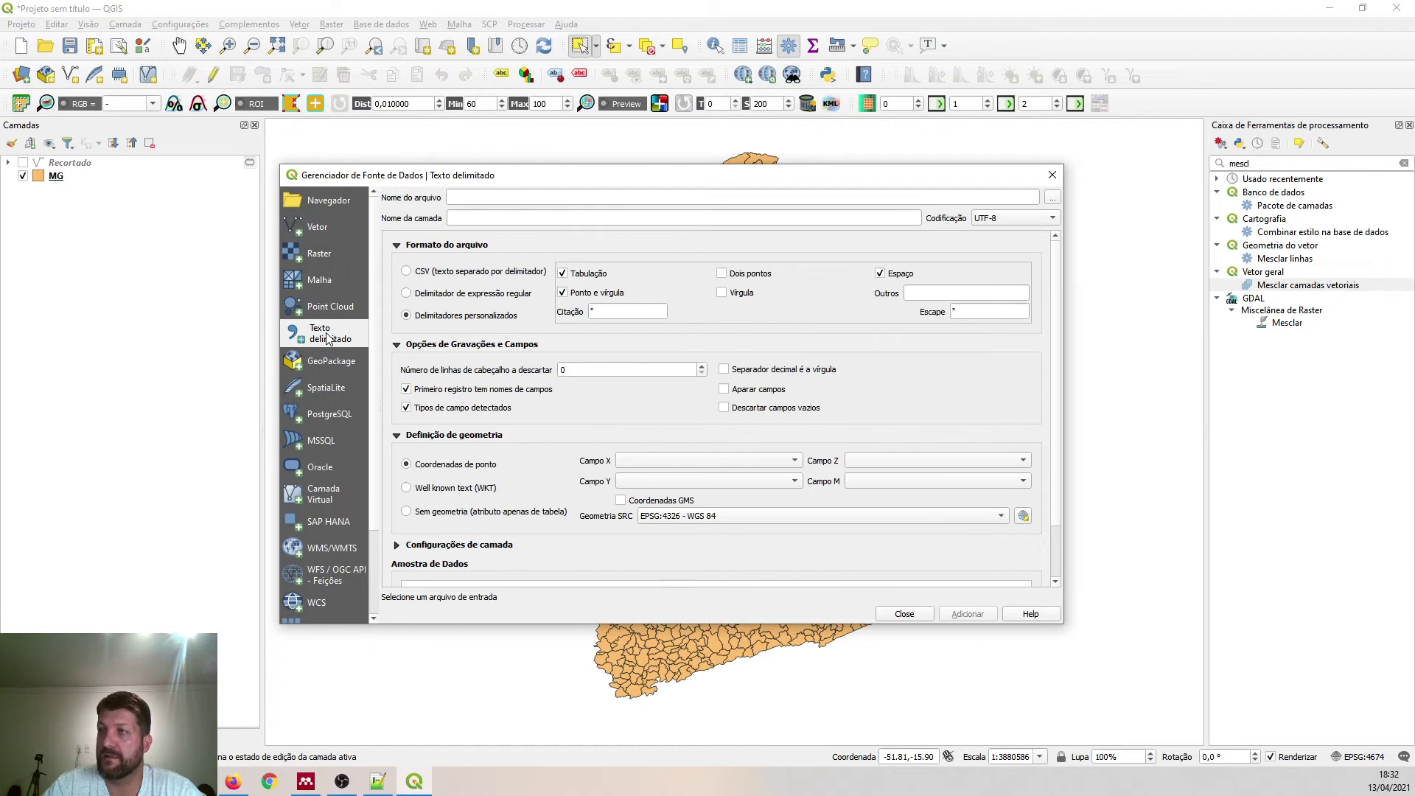
{"action": "left_click", "coordinate": [1052, 174]}
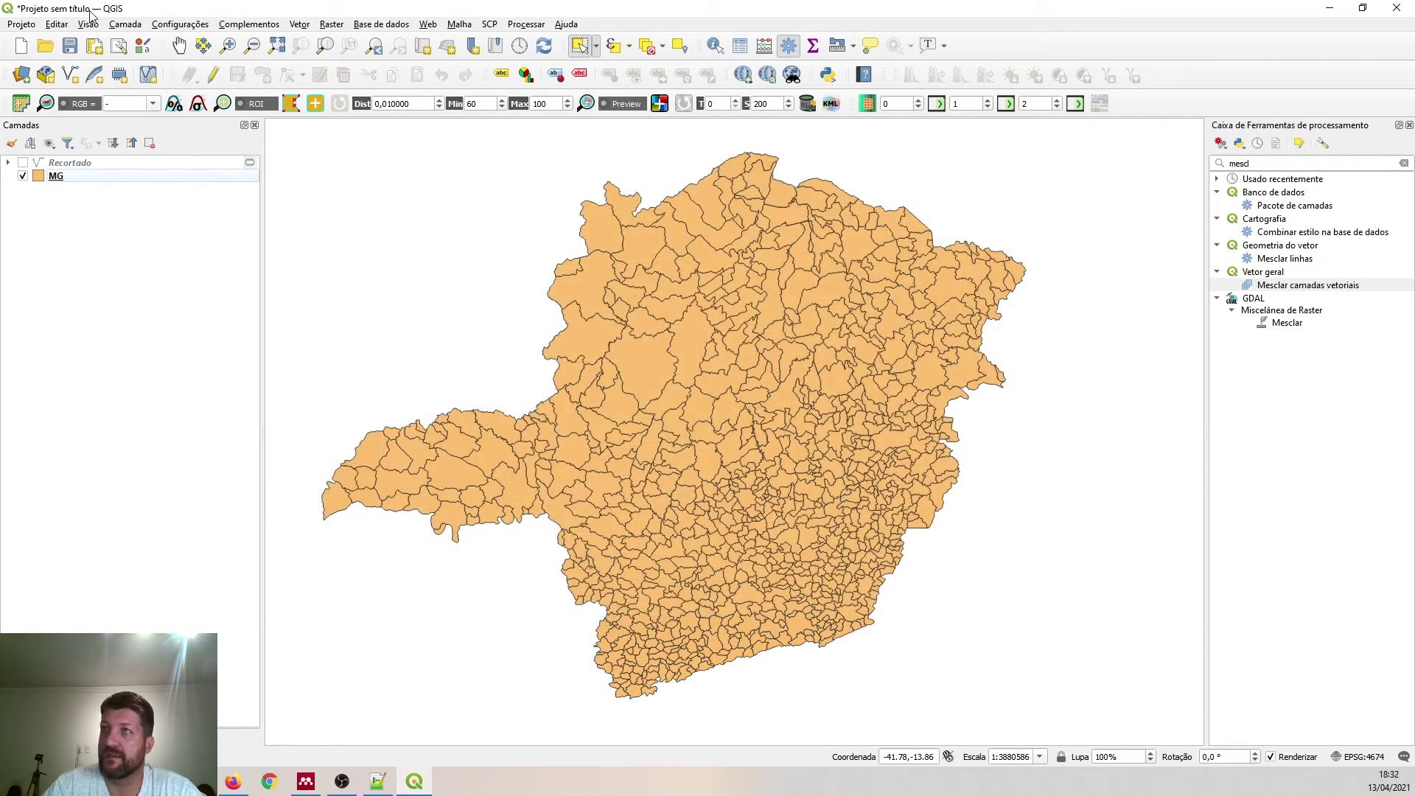
{"action": "left_click", "coordinate": [22, 76]}
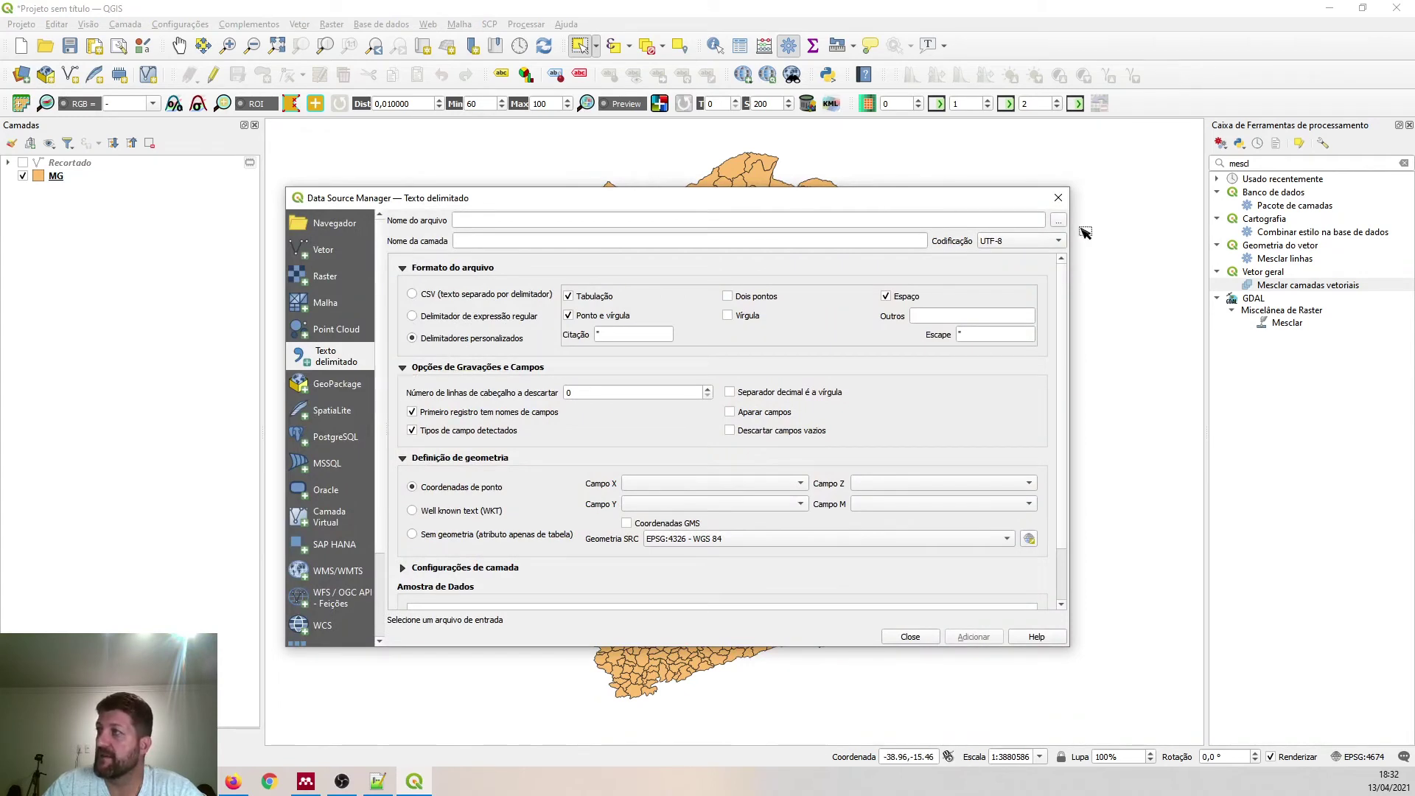
{"action": "left_click", "coordinate": [1058, 223]}
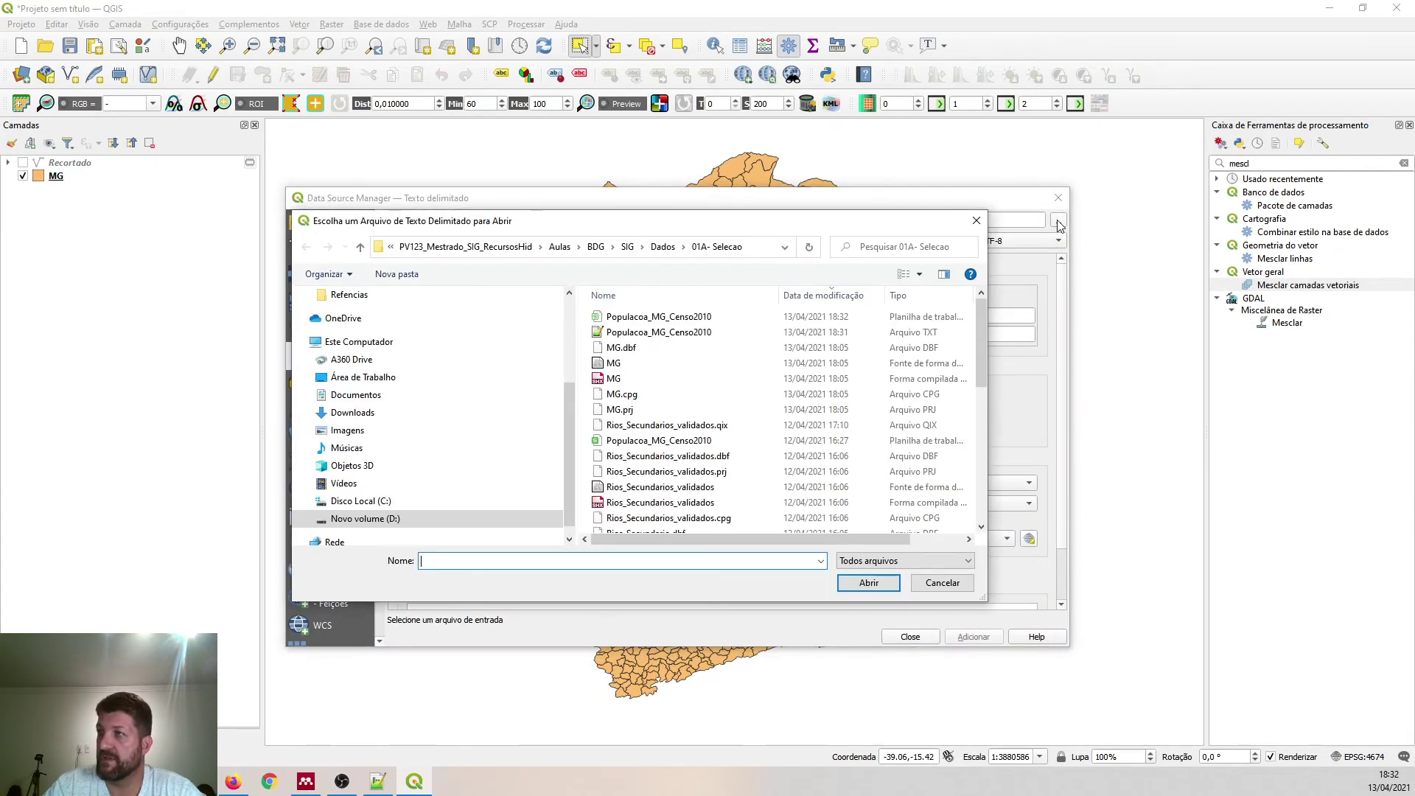
{"action": "double_click", "coordinate": [672, 335]}
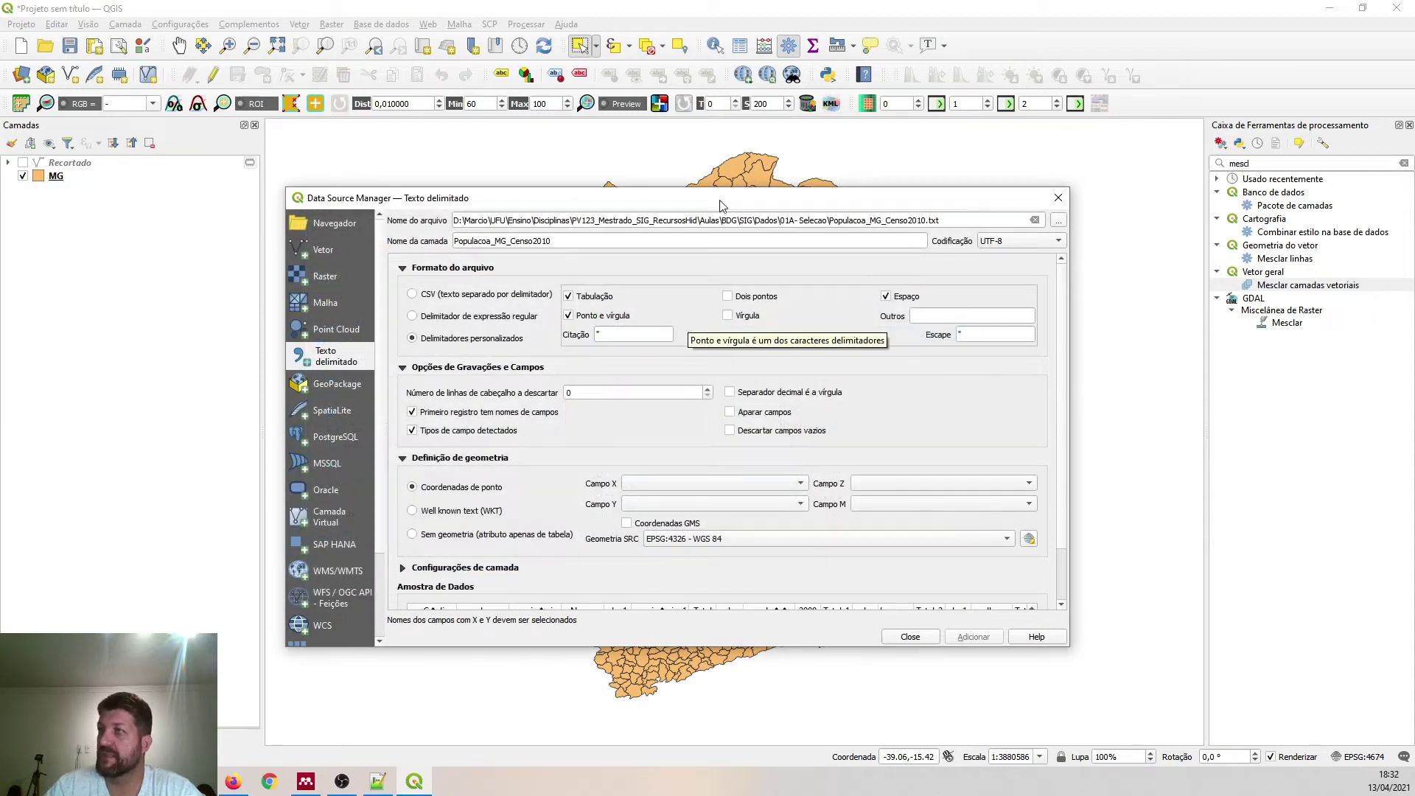
- Move and enlarge the delimited text dialog to examine the data sample, and look through the available encodings
{"action": "left_click_drag", "start_coordinate": [721, 192], "coordinate": [712, 56]}
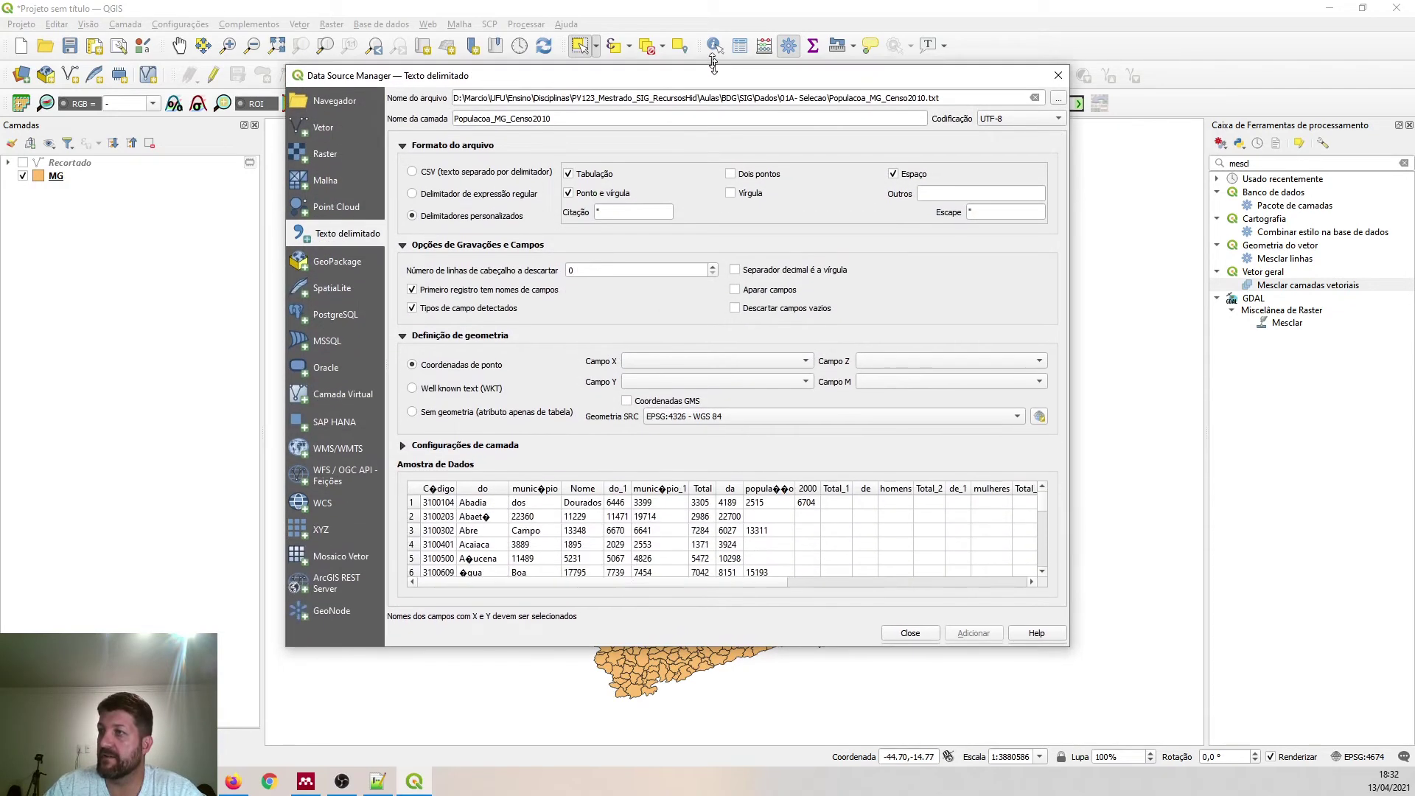
{"action": "left_click_drag", "start_coordinate": [631, 645], "coordinate": [601, 711]}
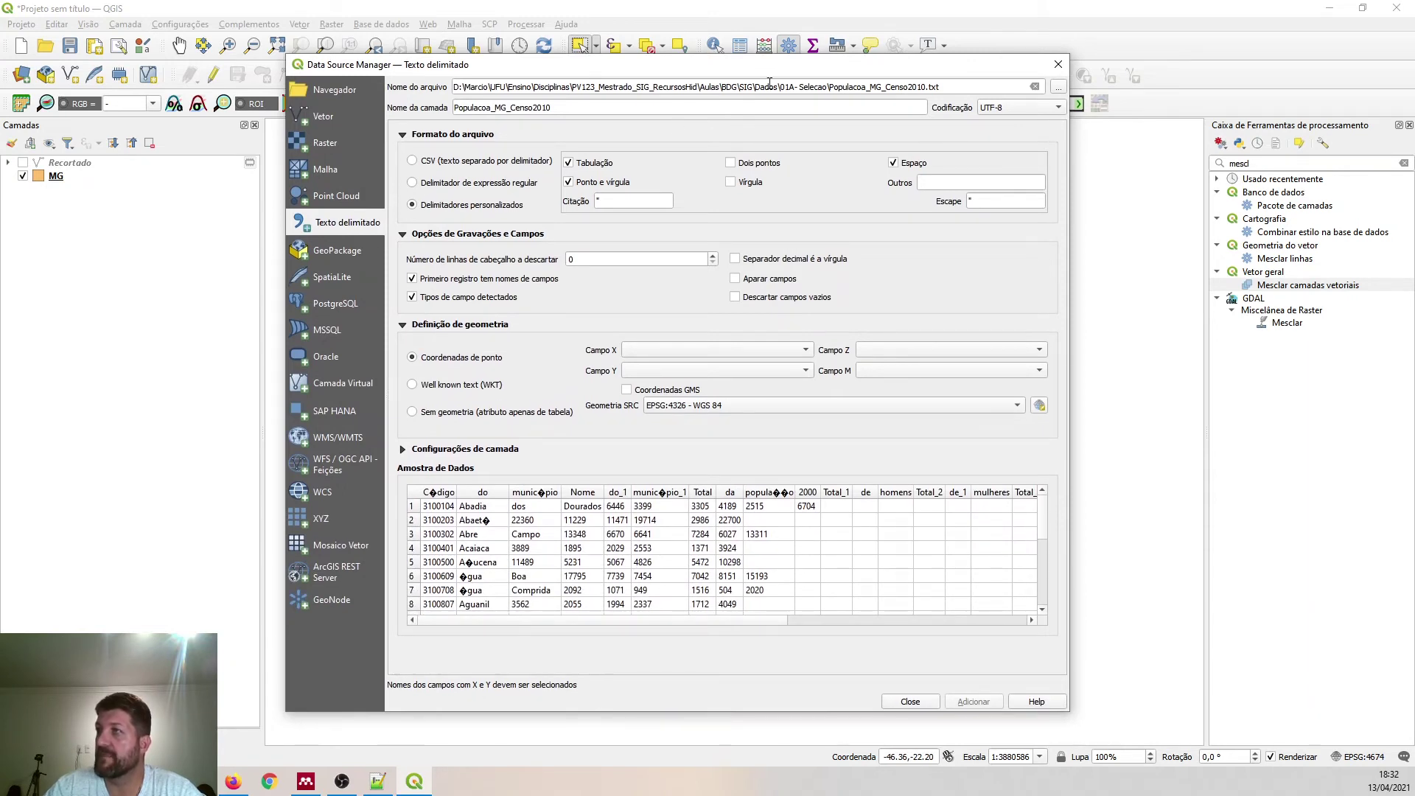
{"action": "left_click_drag", "start_coordinate": [756, 69], "coordinate": [612, 66]}
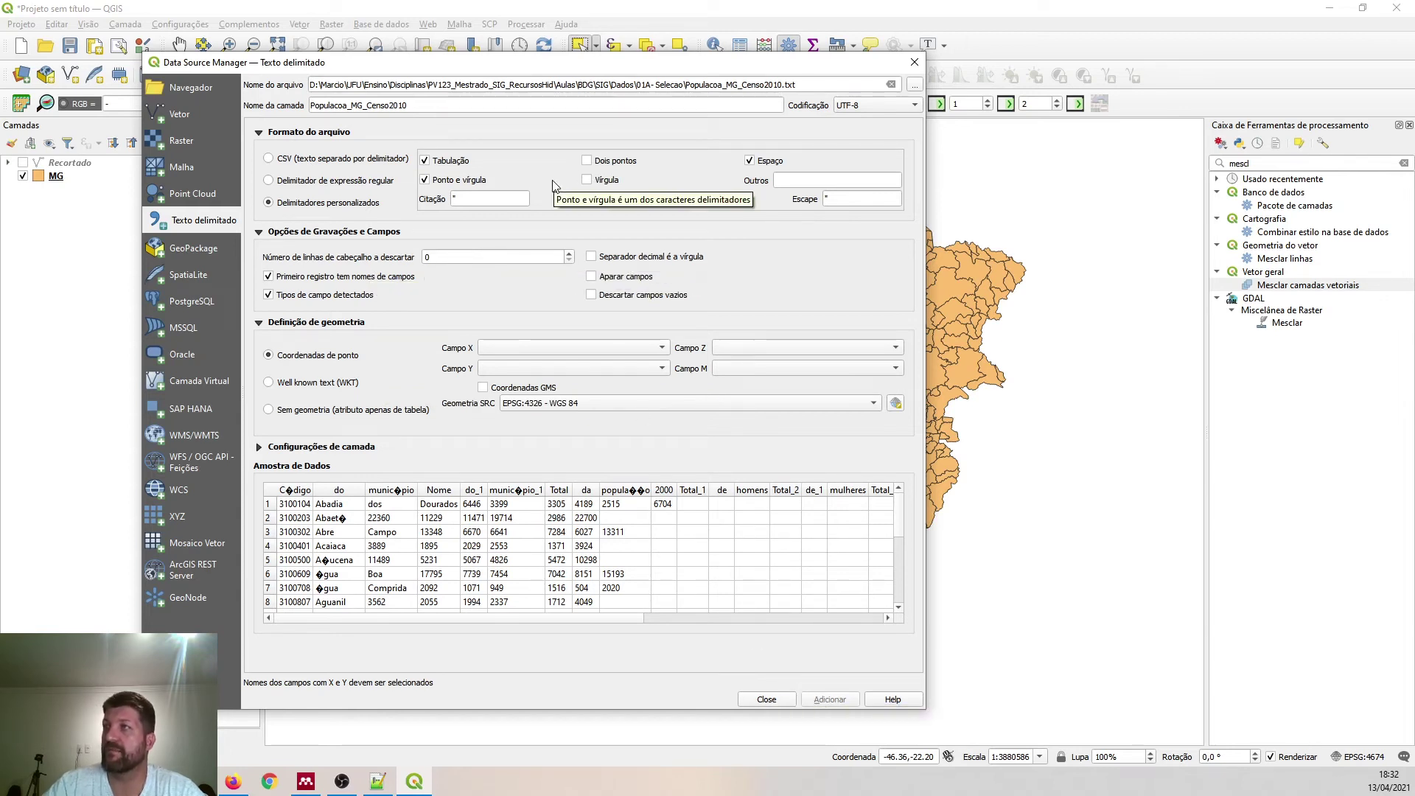
{"action": "left_click", "coordinate": [844, 106]}
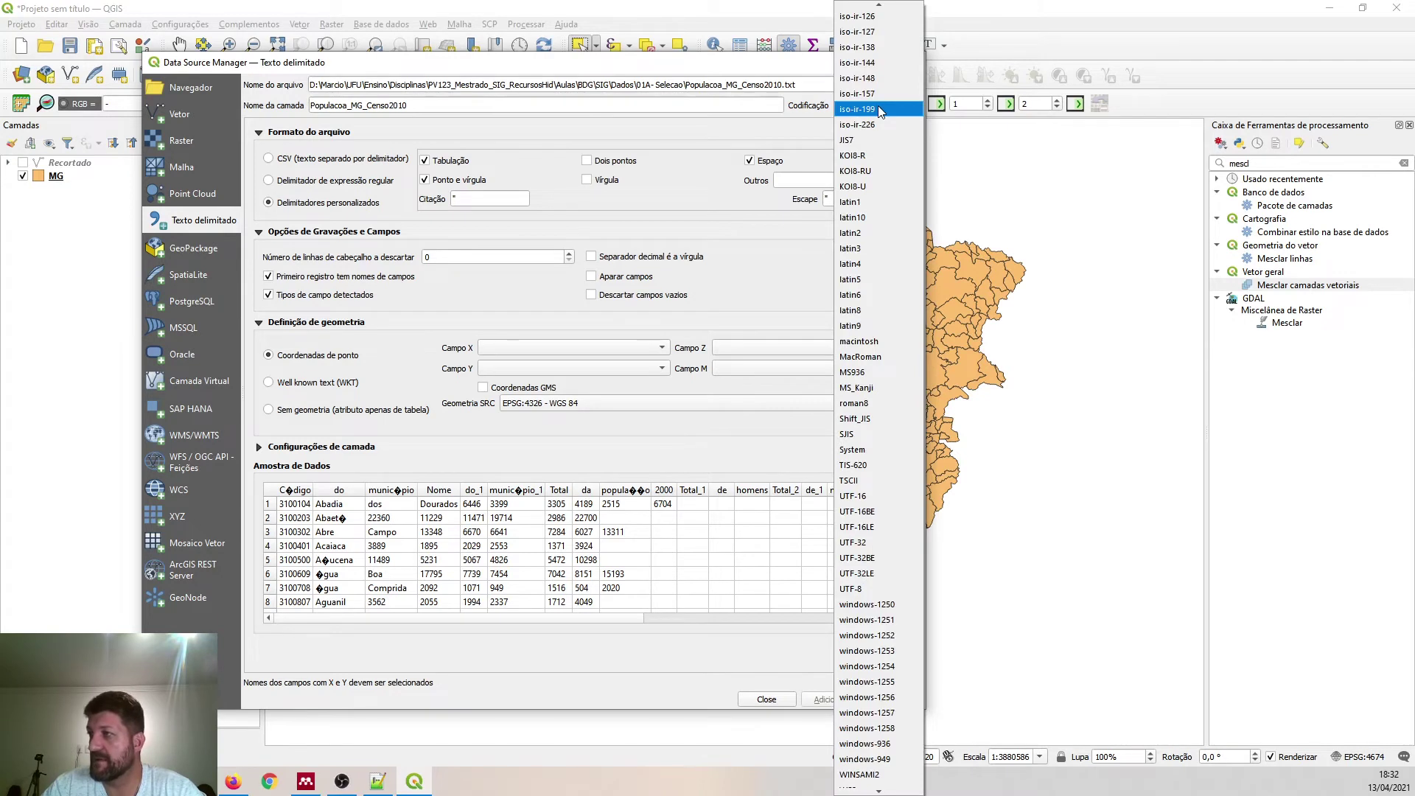
{"action": "left_click", "coordinate": [653, 477]}
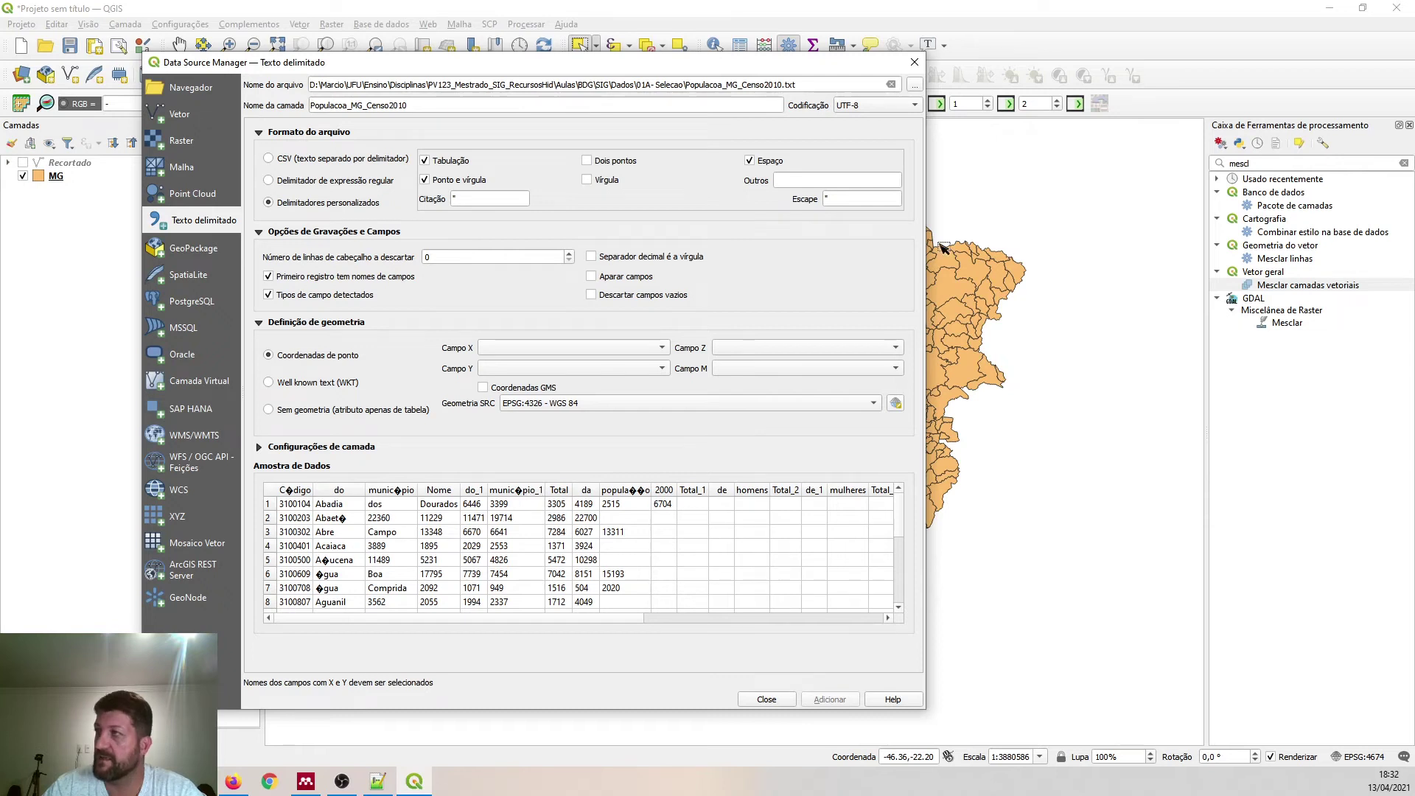
- Set the text file's encoding to System and select the Código column in the data sample
{"action": "left_click", "coordinate": [913, 106]}
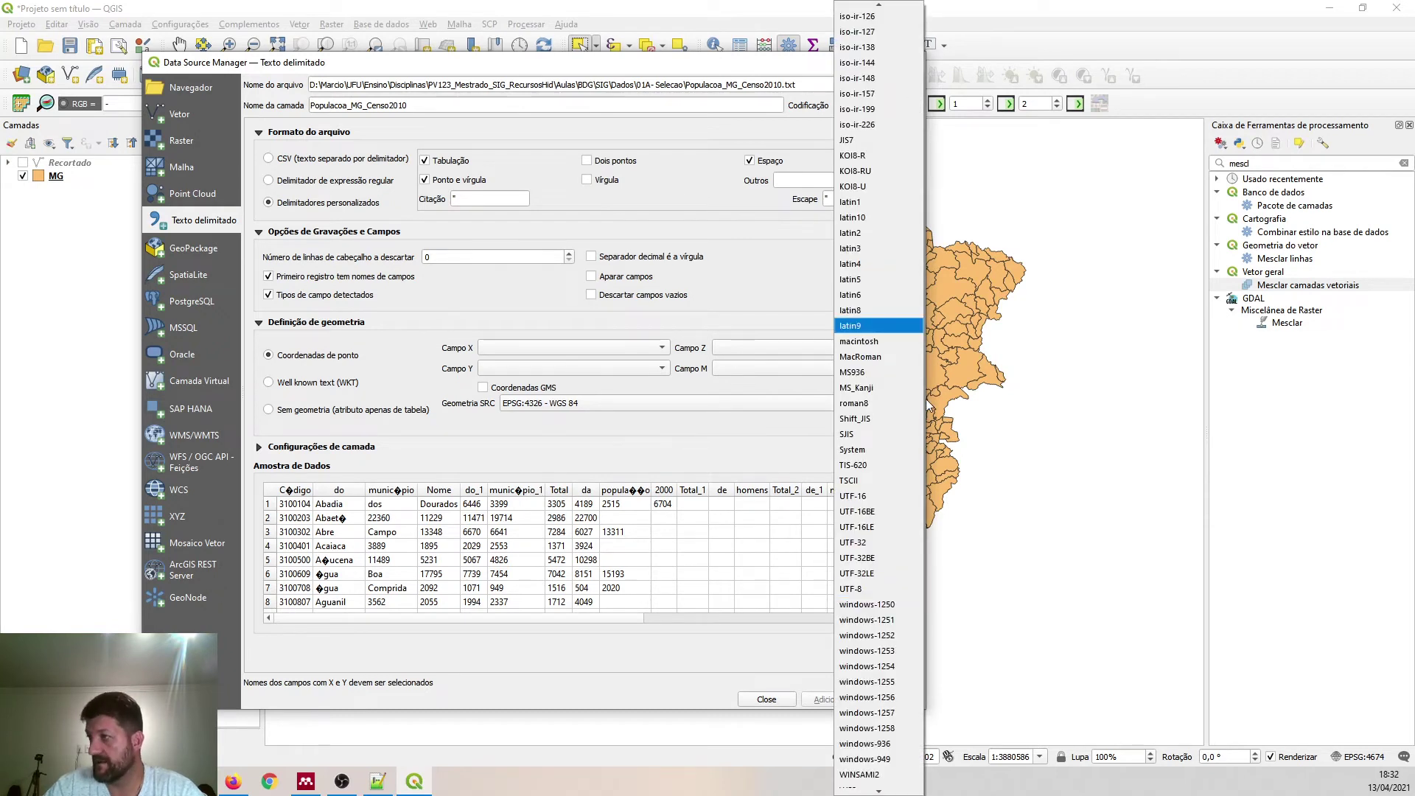
{"action": "scroll", "coordinate": [895, 412], "scroll_direction": "down", "scroll_amount": 1}
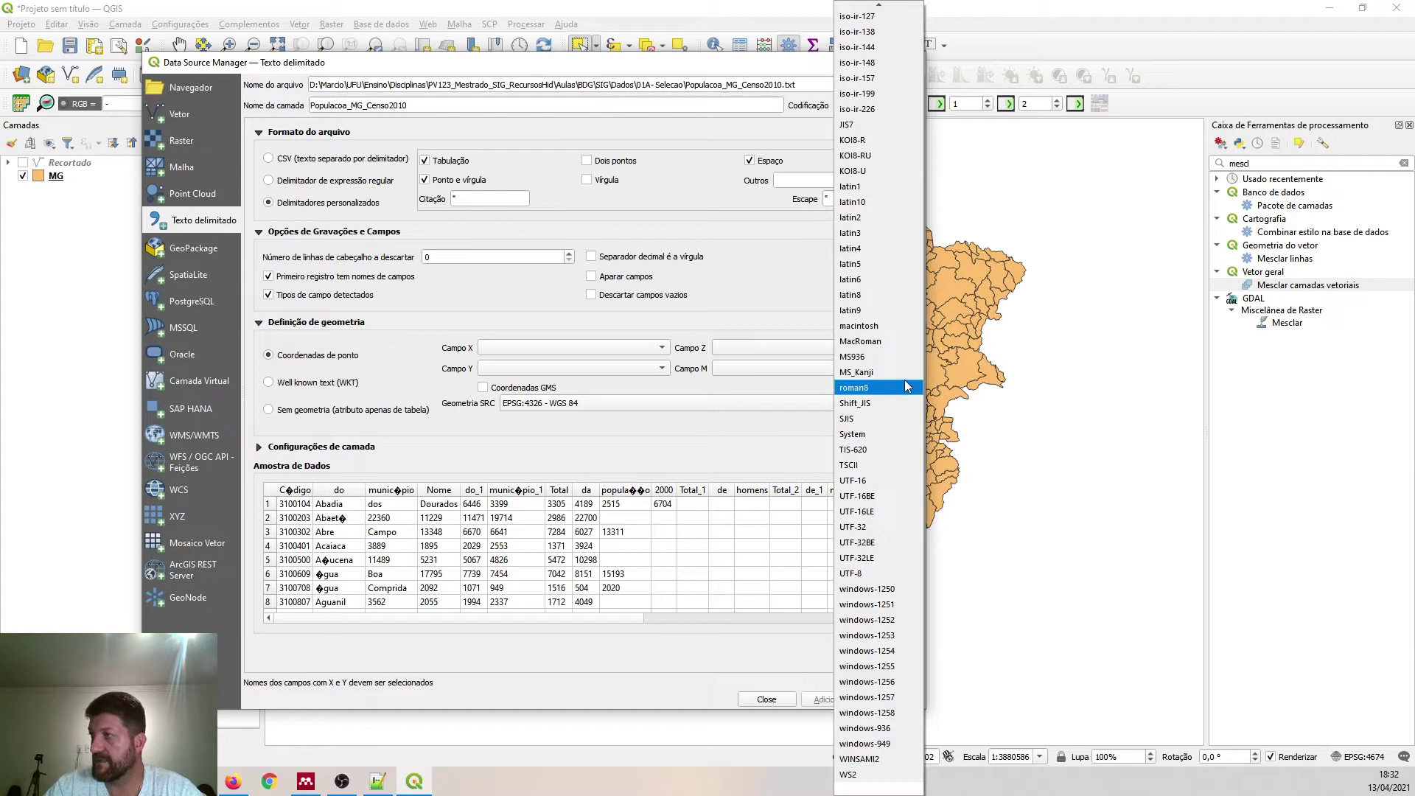
{"action": "left_click", "coordinate": [882, 434]}
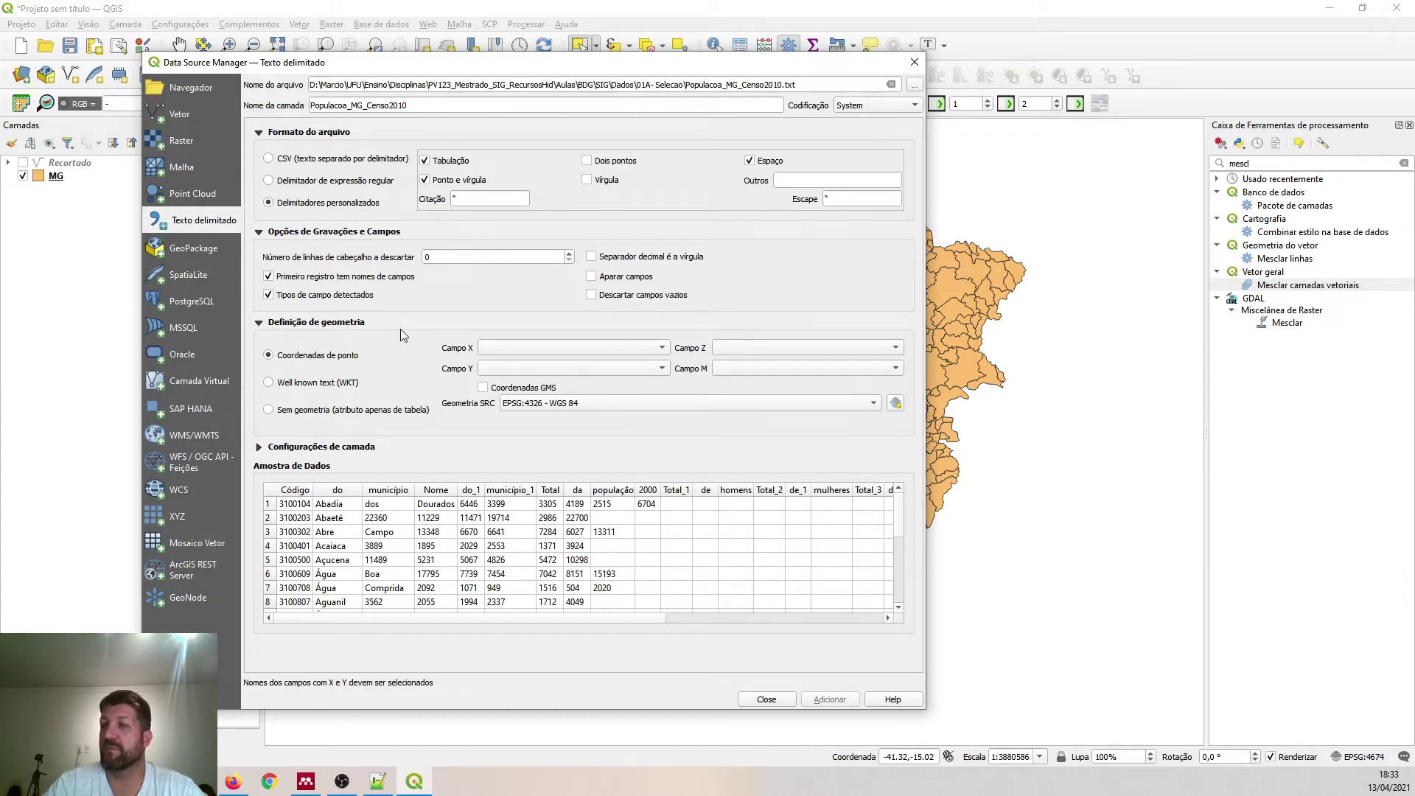
{"action": "left_click", "coordinate": [295, 491]}
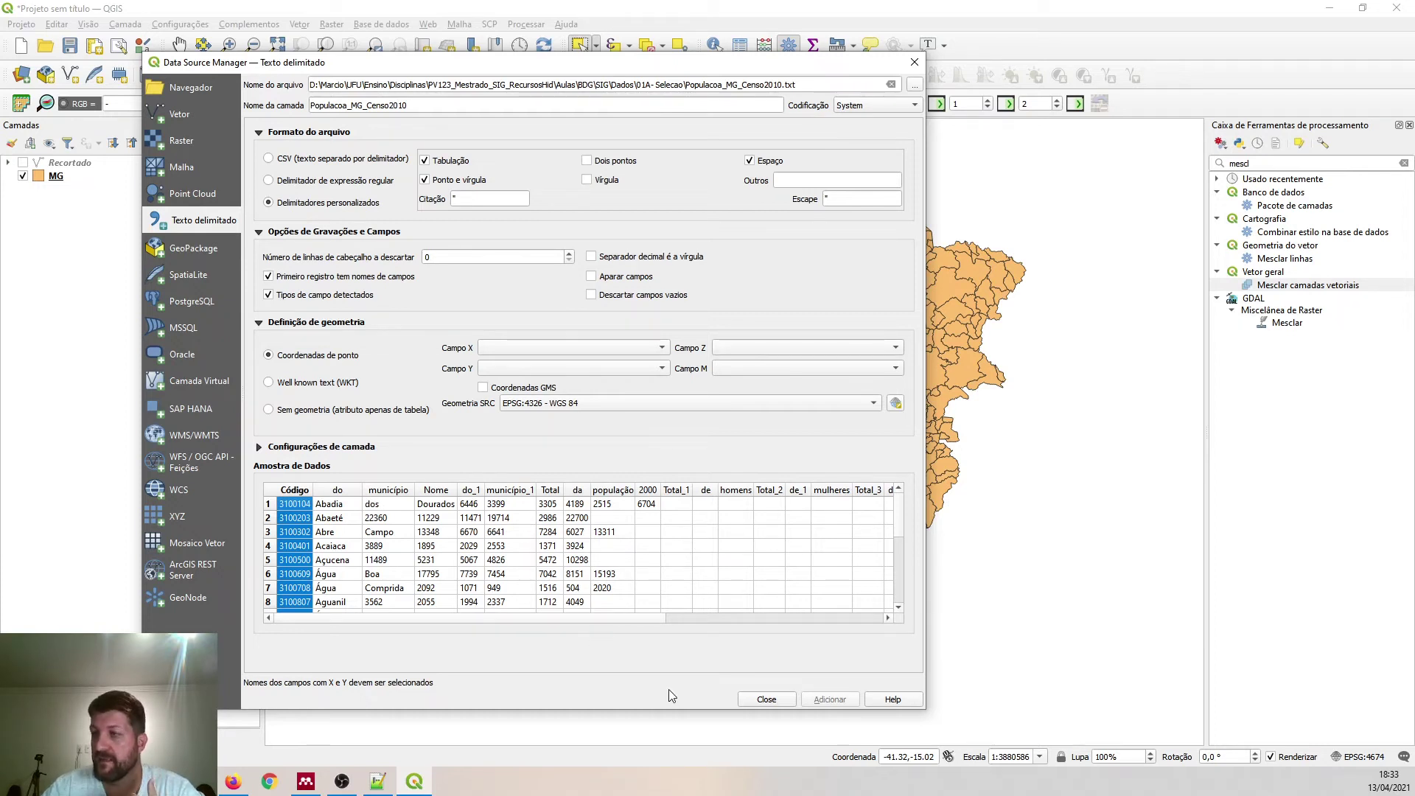
- Switch the source file to Populacoa_MG_Censo2010.csv, using custom tab and semicolon delimiters without the space delimiter
{"action": "left_click", "coordinate": [919, 83]}
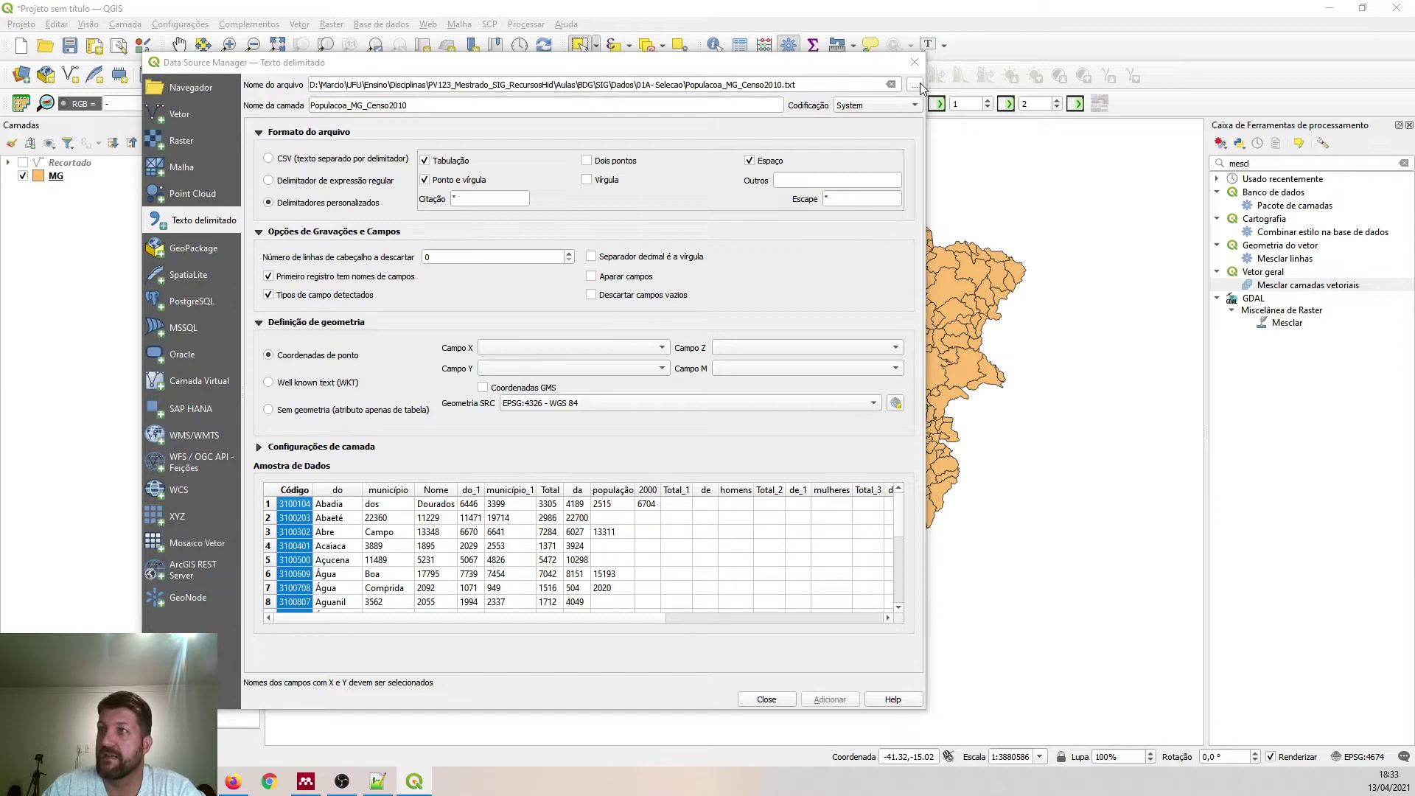
{"action": "double_click", "coordinate": [492, 181]}
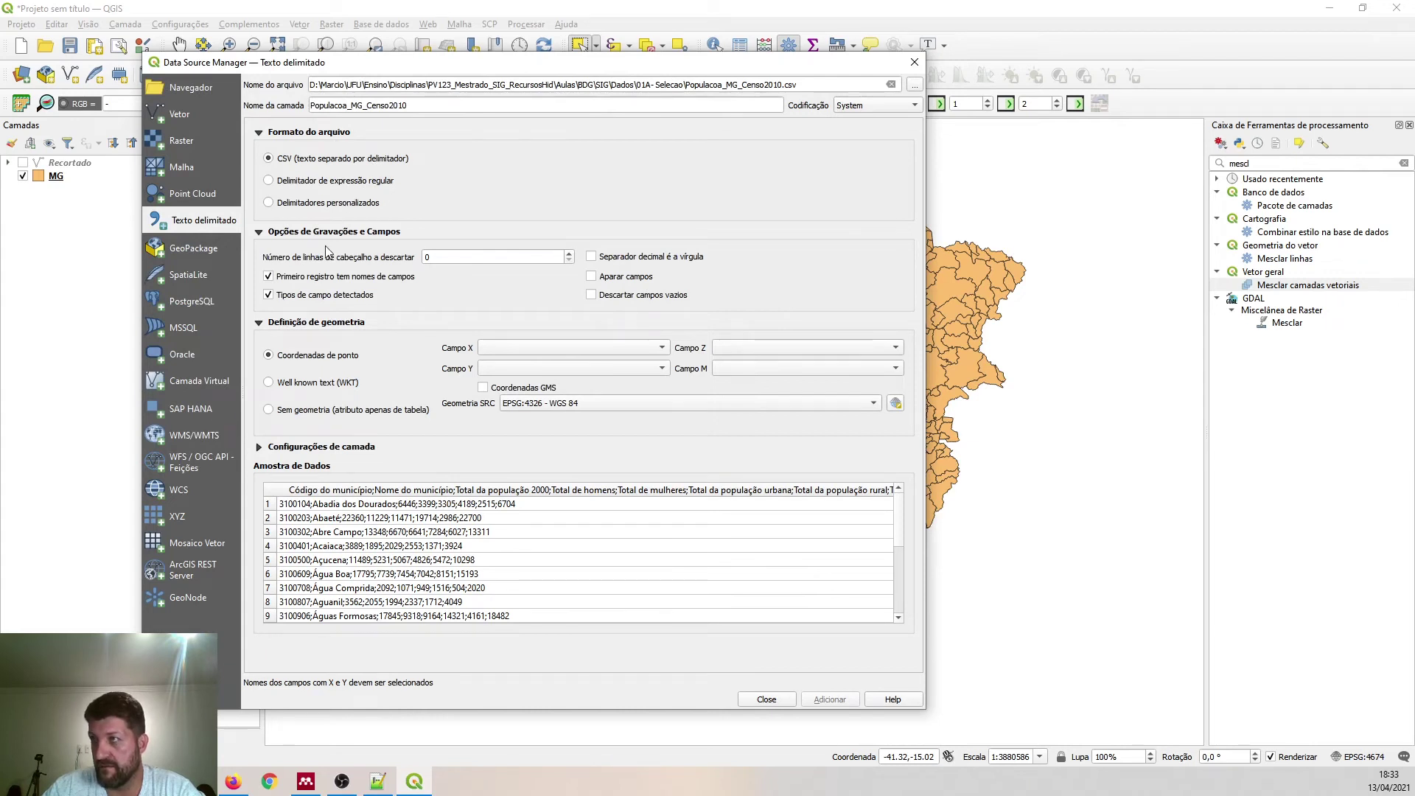
{"action": "left_click", "coordinate": [331, 200]}
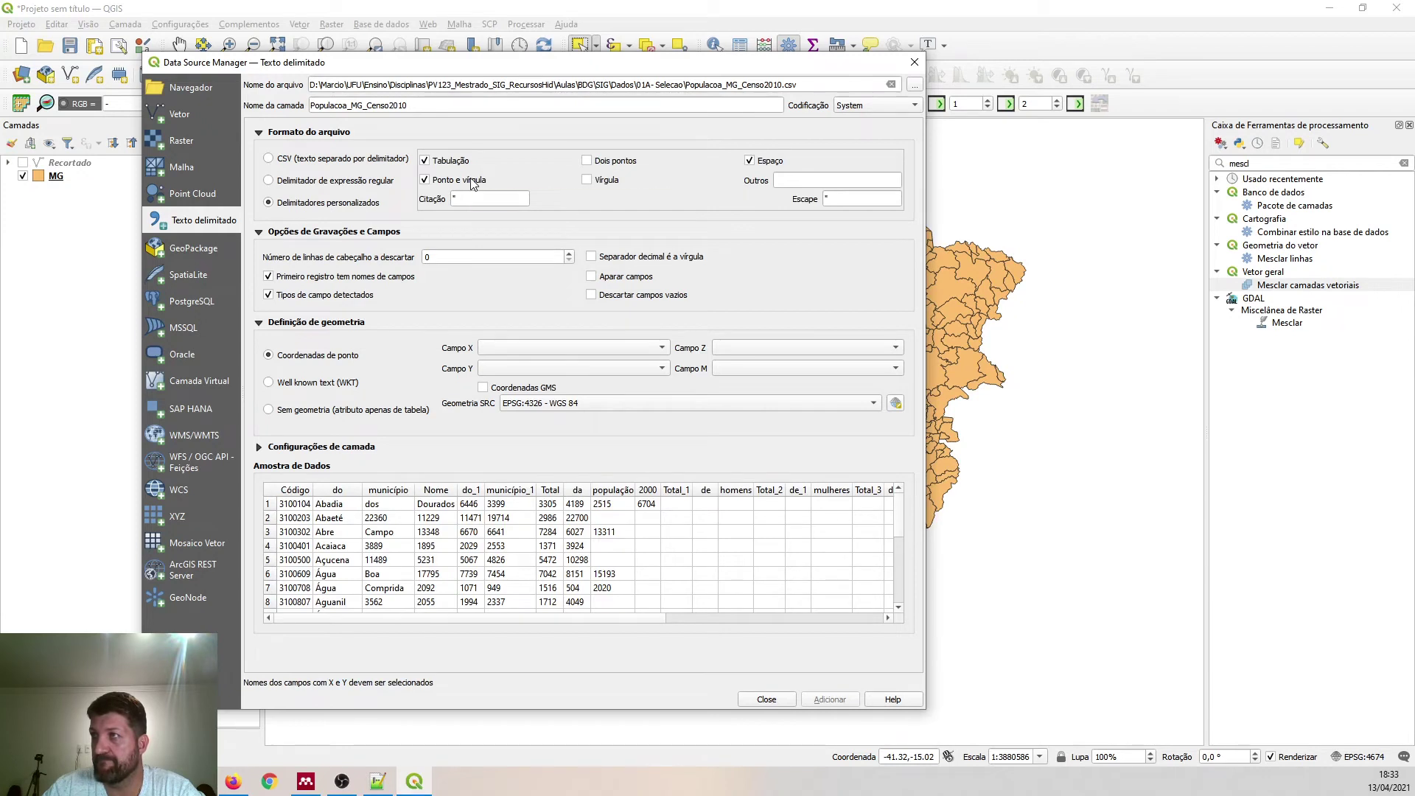
{"action": "left_click", "coordinate": [766, 162]}
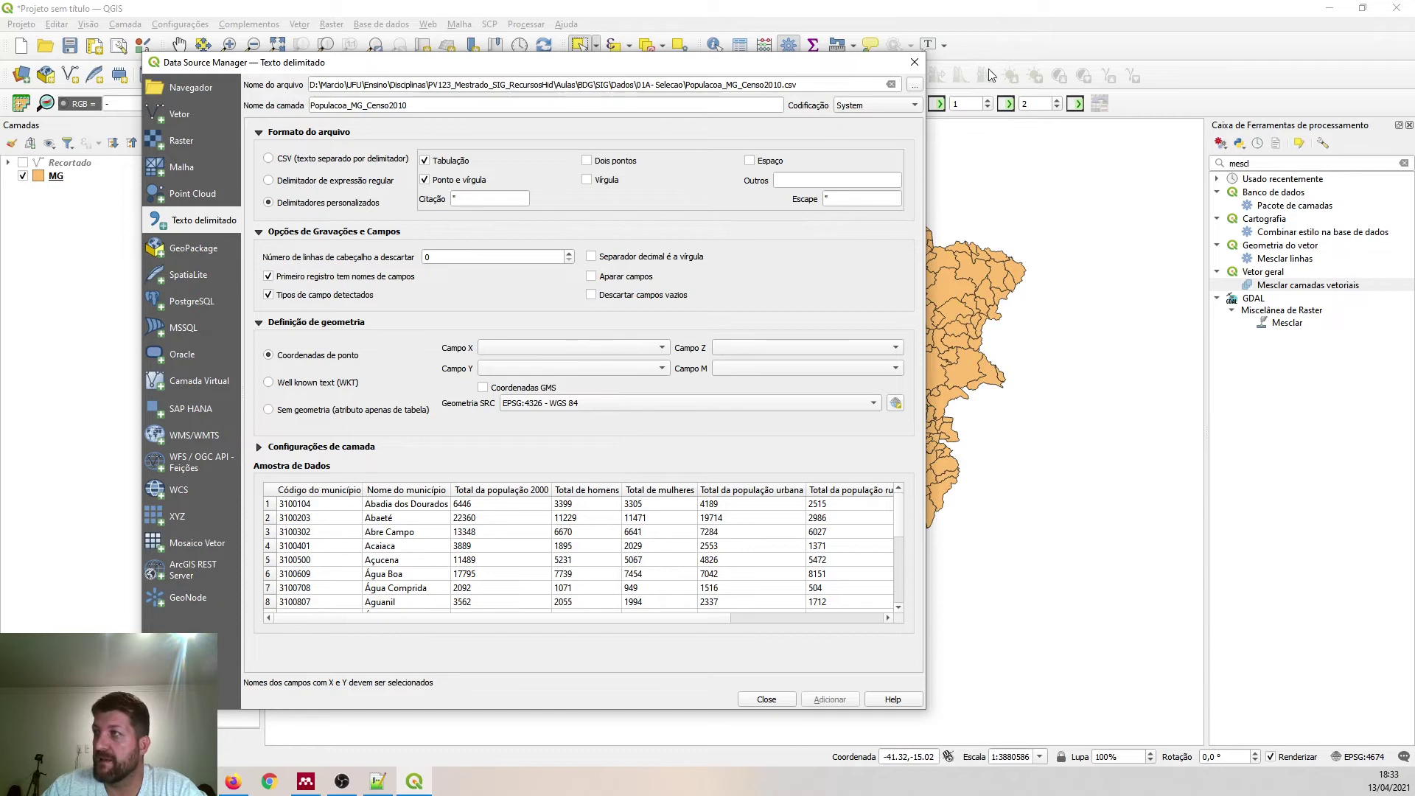
- Widen the delimited text dialog to examine more sample columns, and look through the encodings available for the CSV file
{"action": "left_click_drag", "start_coordinate": [926, 116], "coordinate": [1008, 116]}
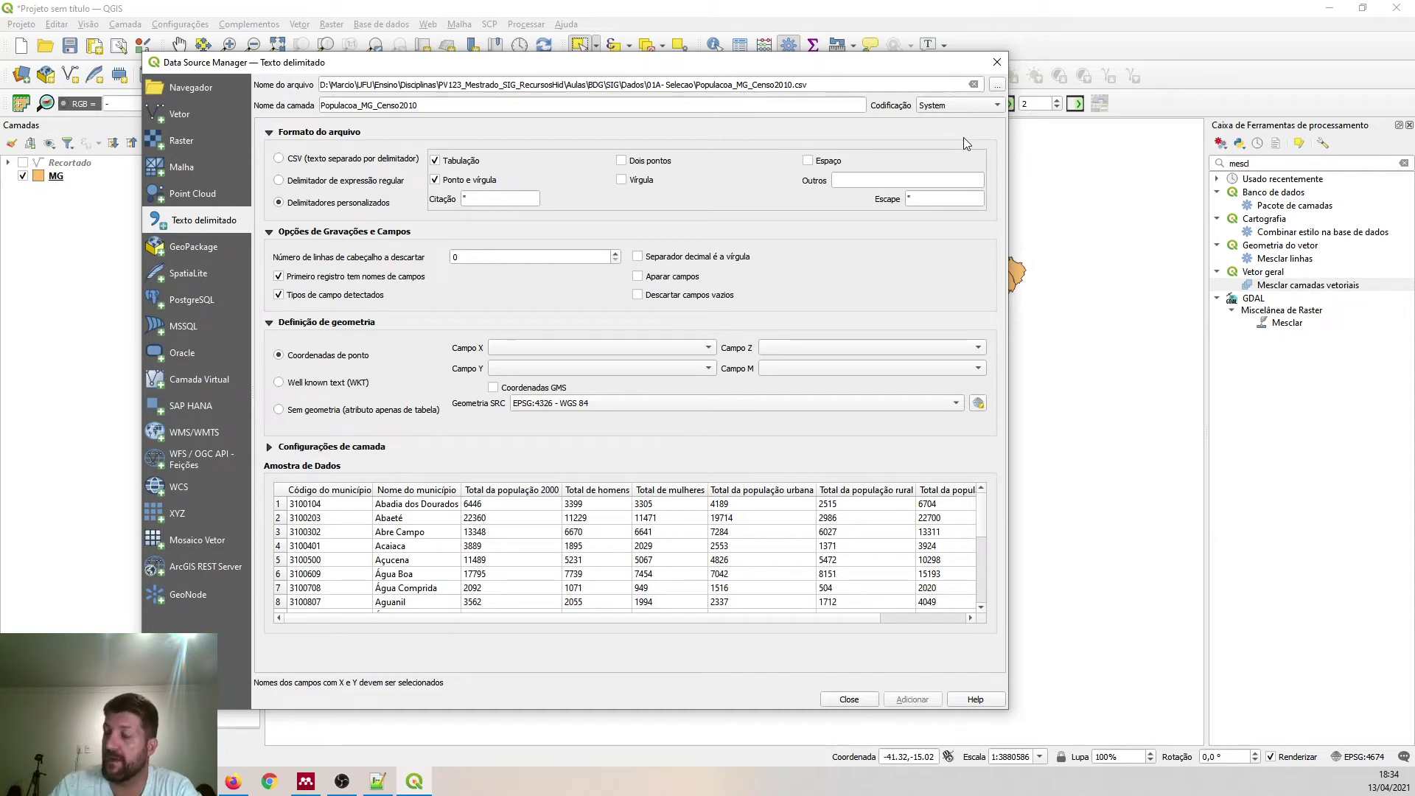
{"action": "left_click", "coordinate": [996, 105]}
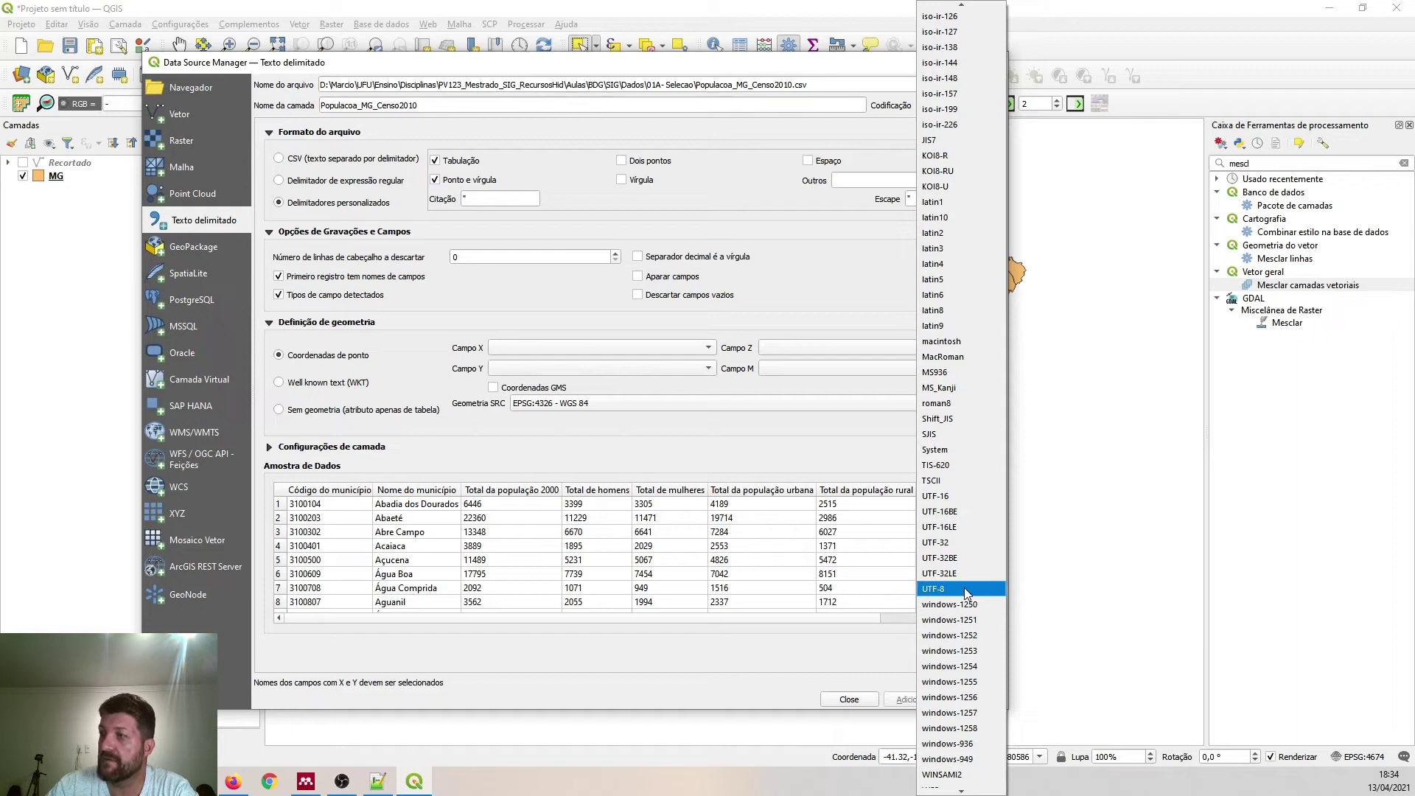
{"action": "scroll", "coordinate": [966, 599], "scroll_direction": "up", "scroll_amount": 15}
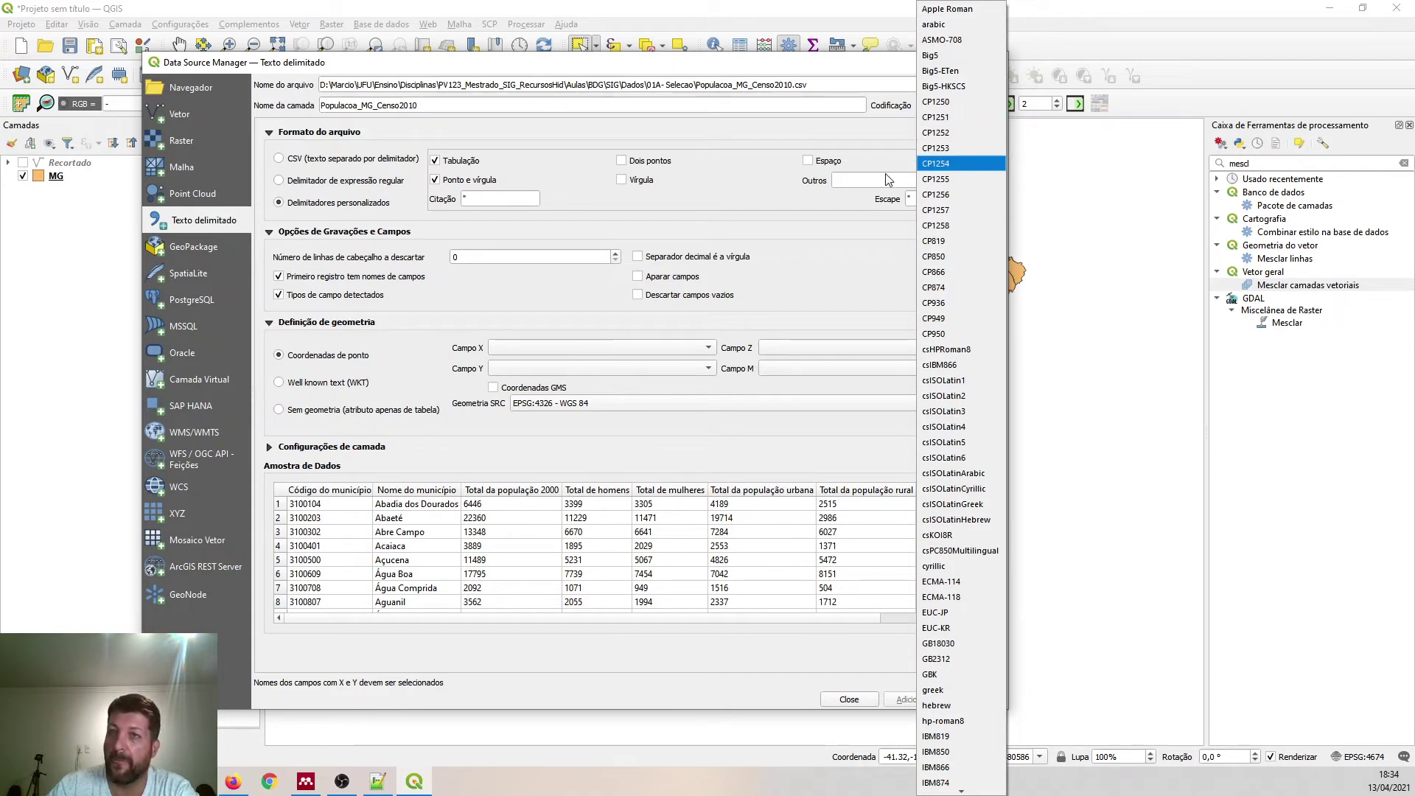
{"action": "left_click", "coordinate": [751, 160]}
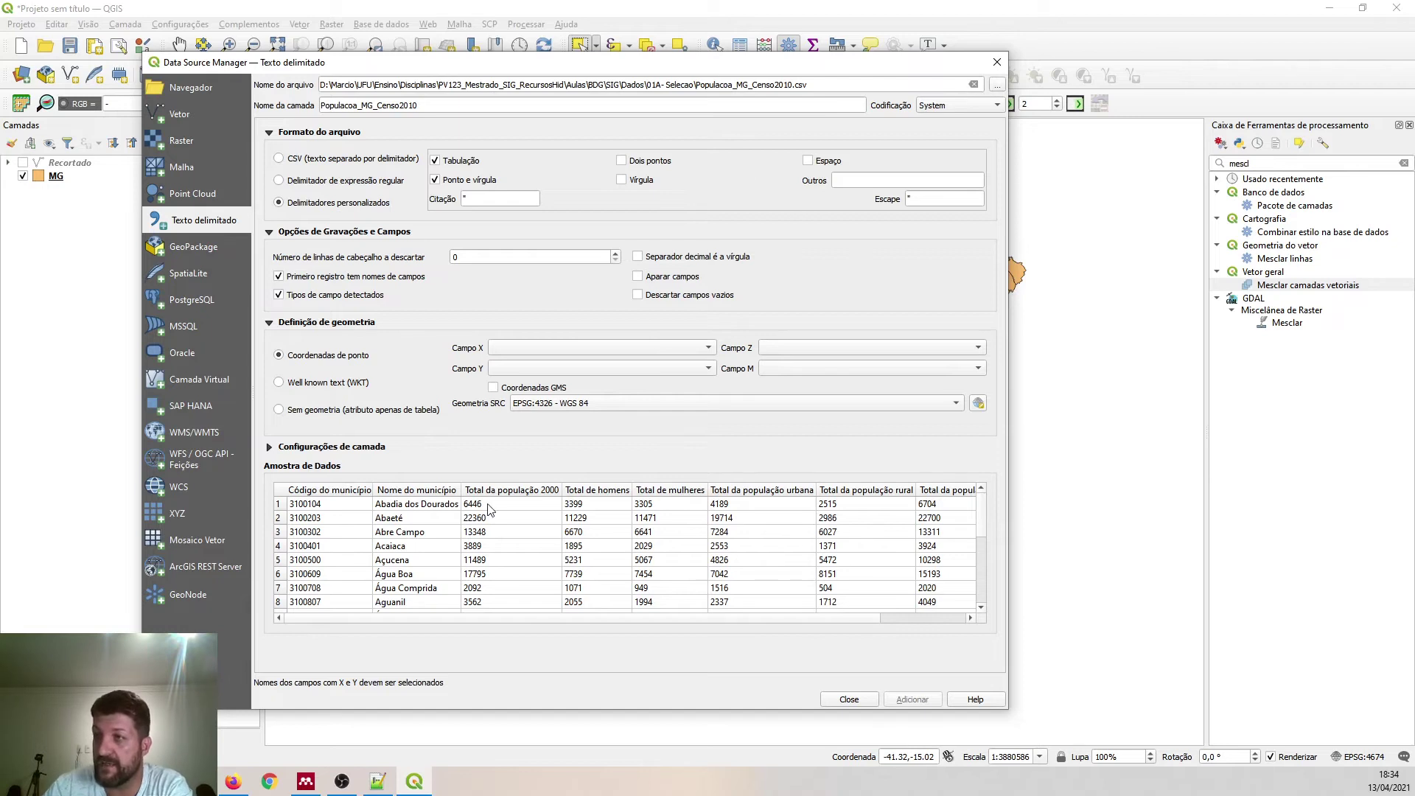
- Try the KOI8-RU and UTF-8 encodings on the CSV file to compare the accented names, and return to System
{"action": "left_click", "coordinate": [950, 109]}
{"action": "left_click", "coordinate": [951, 167]}
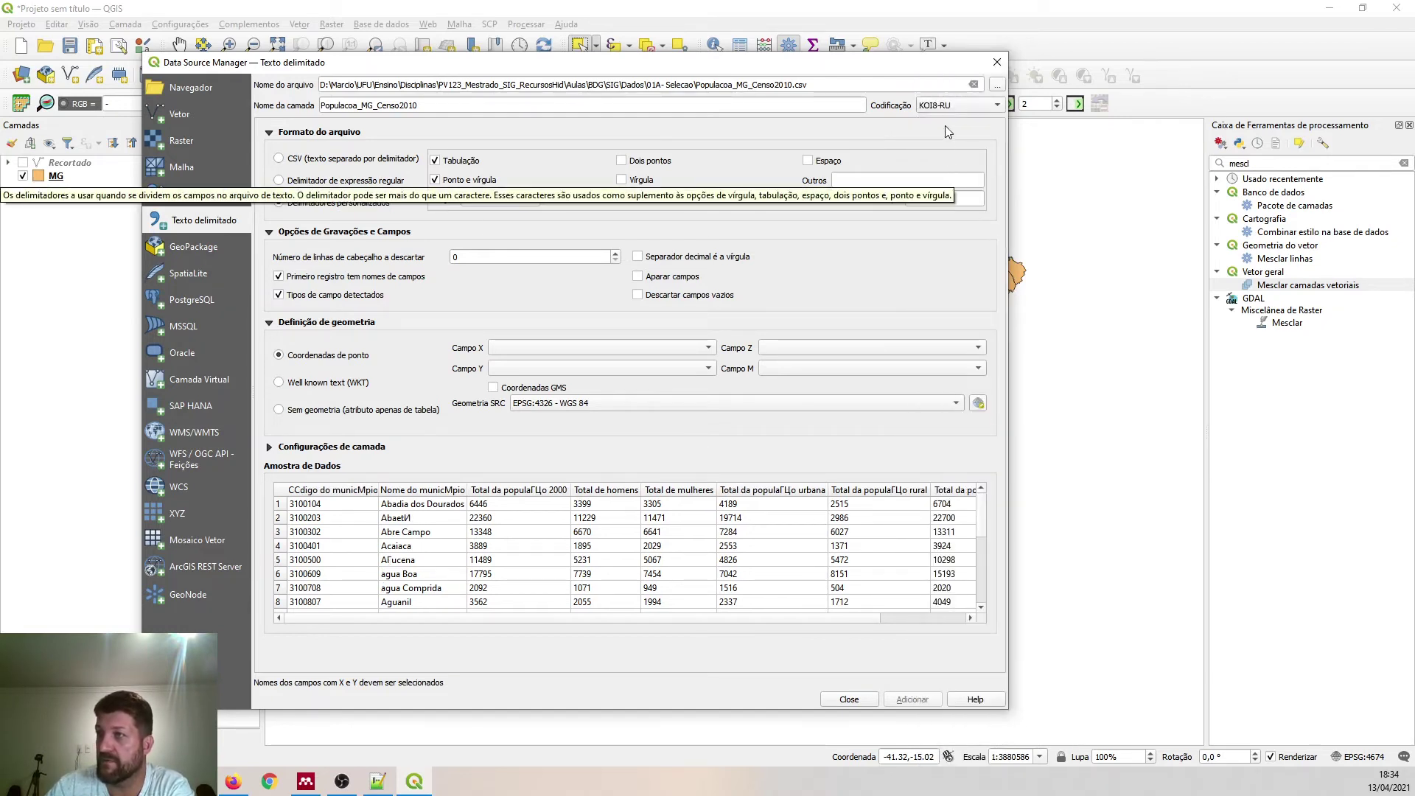
{"action": "left_click", "coordinate": [952, 104]}
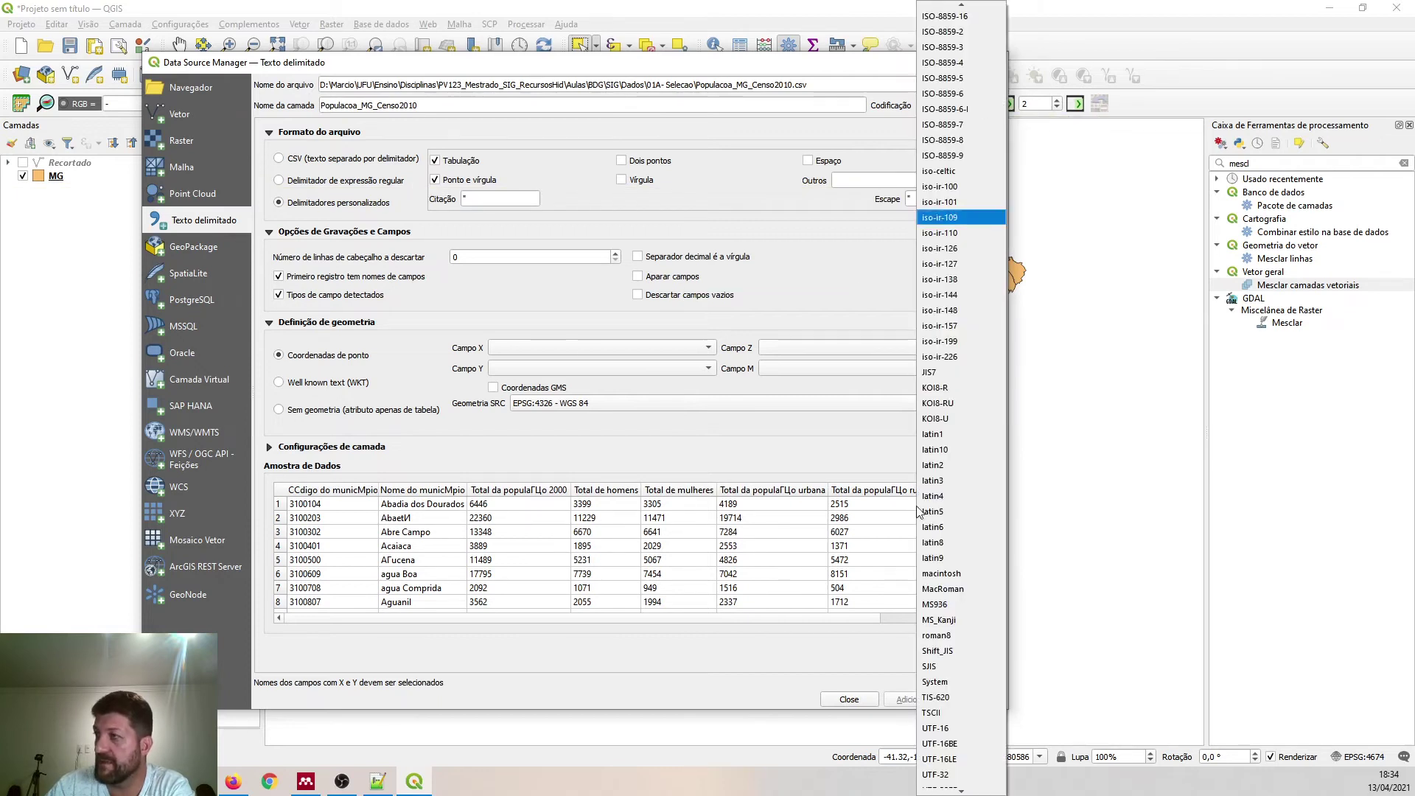
{"action": "scroll", "coordinate": [951, 687], "scroll_direction": "down", "scroll_amount": 3}
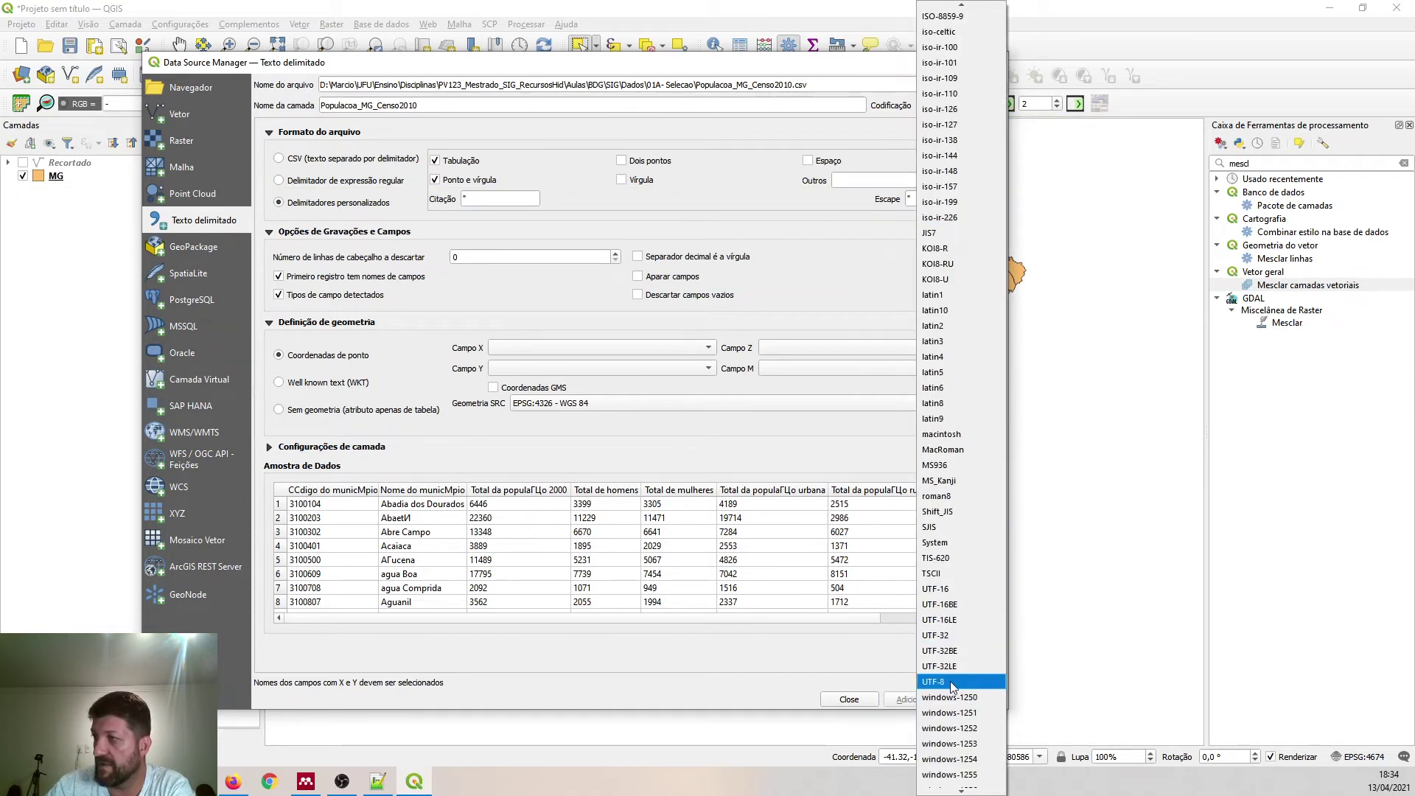
{"action": "left_click", "coordinate": [953, 687]}
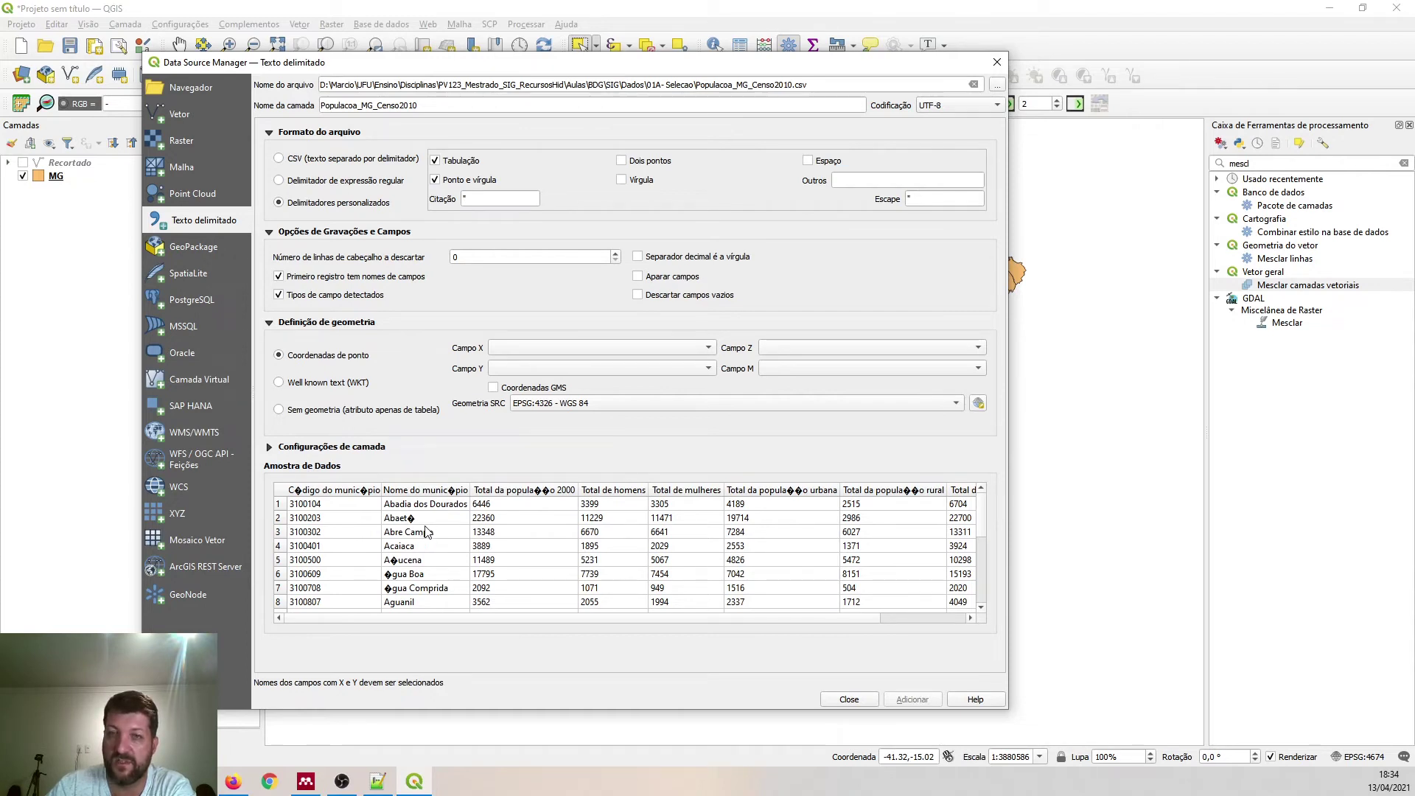
{"action": "left_click", "coordinate": [968, 104]}
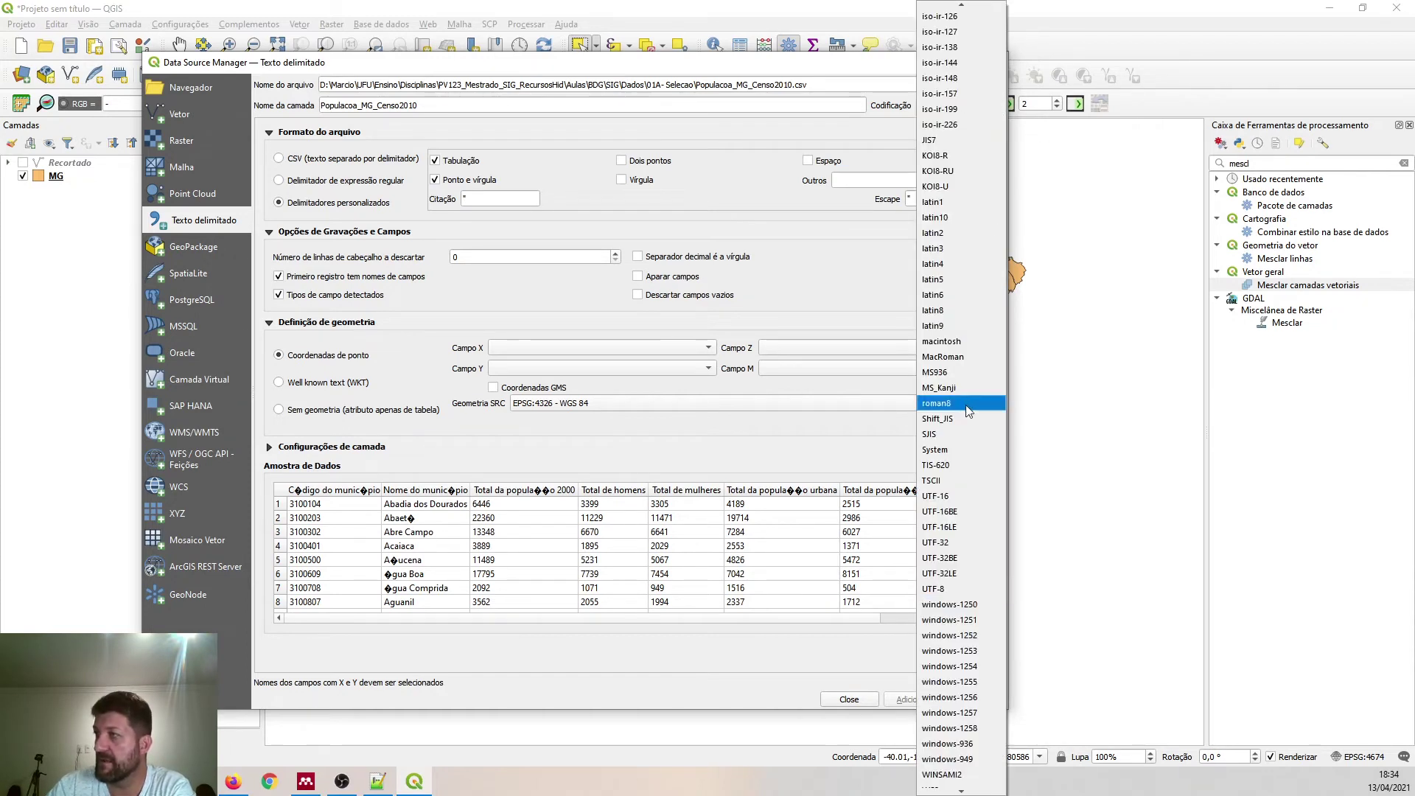
{"action": "scroll", "coordinate": [963, 493], "scroll_direction": "down", "scroll_amount": 1}
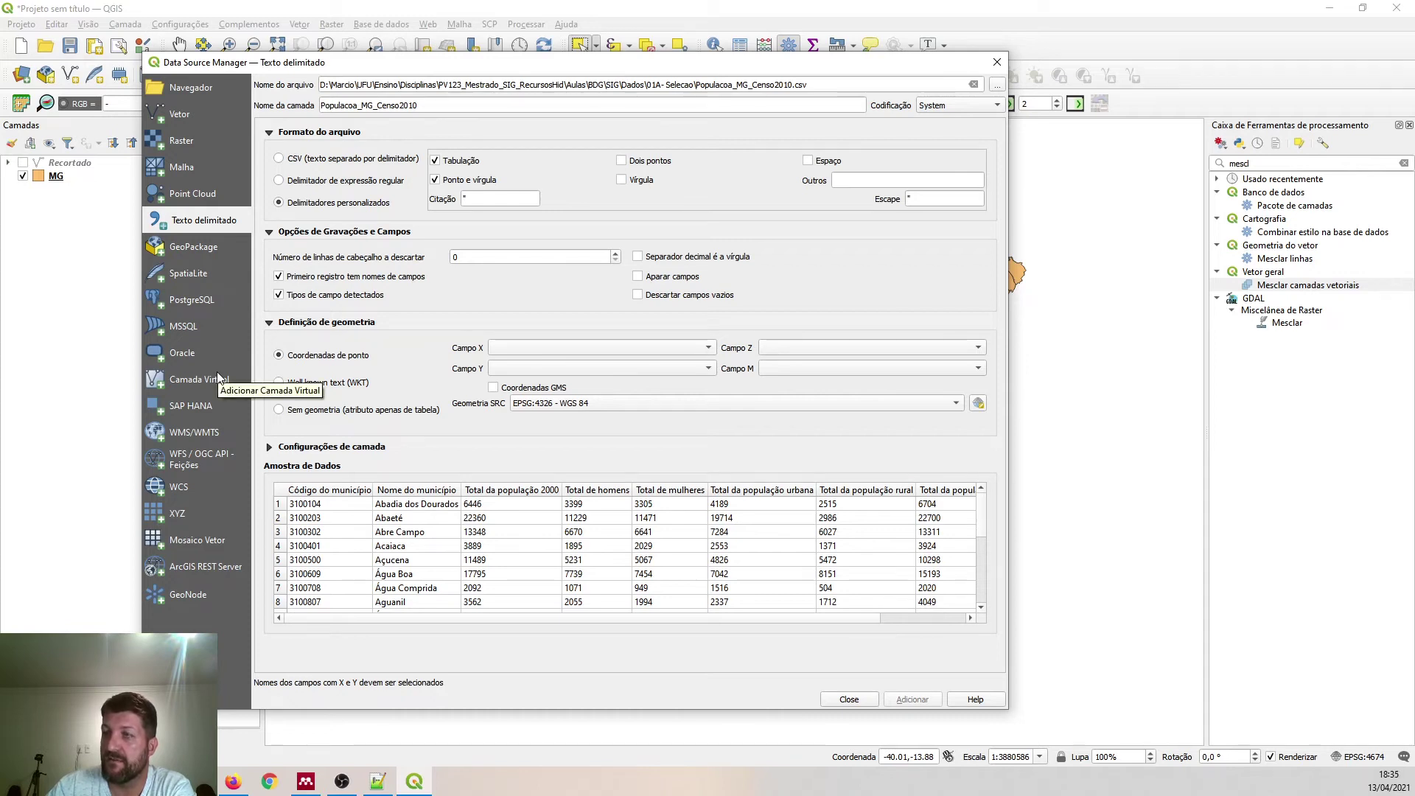
{"action": "scroll", "coordinate": [606, 526], "scroll_direction": "down", "scroll_amount": 4}
{"action": "scroll", "coordinate": [605, 526], "scroll_direction": "up", "scroll_amount": 4}
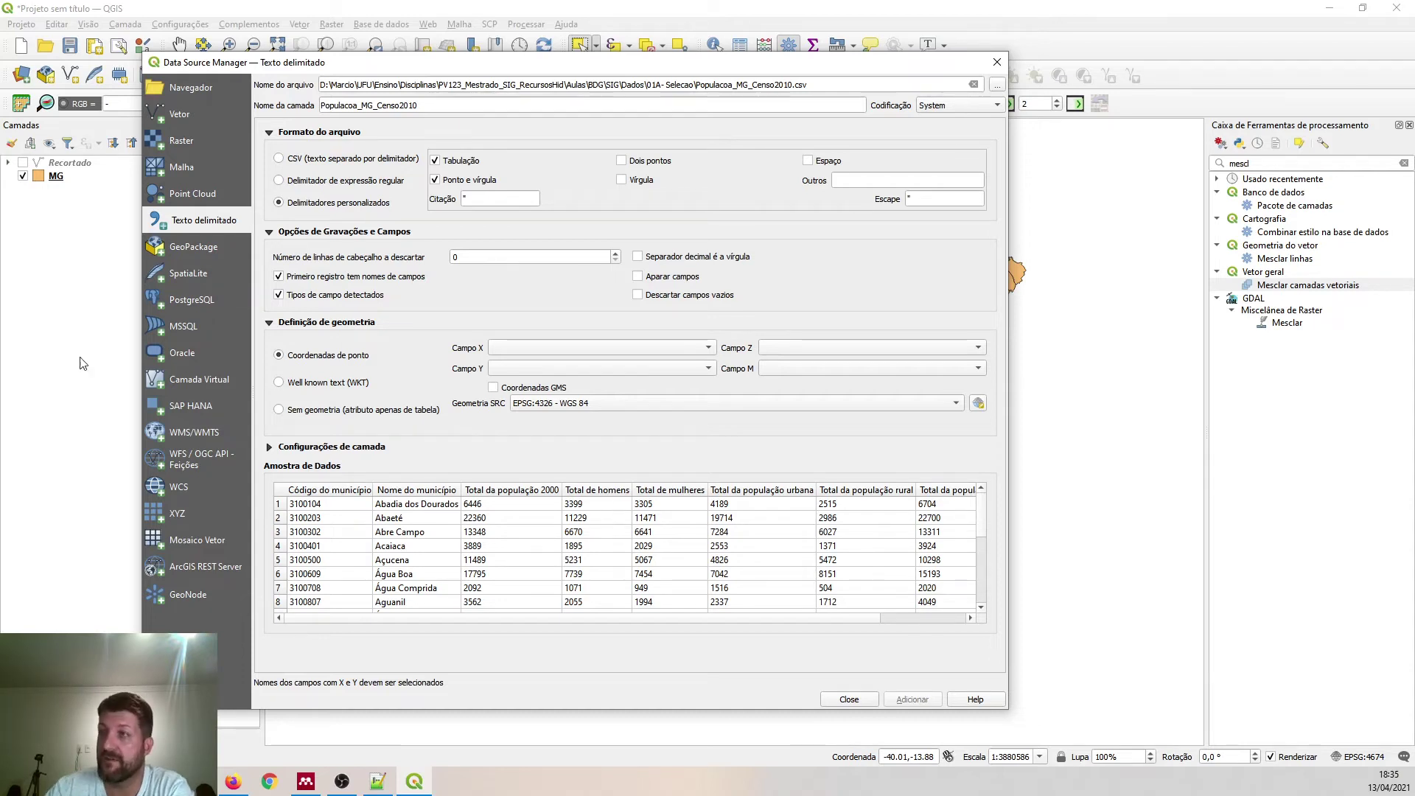
- Define the CSV as an attribute-only table without geometry, and select the Total da população 2000 column in the sample
{"action": "left_click", "coordinate": [311, 411]}
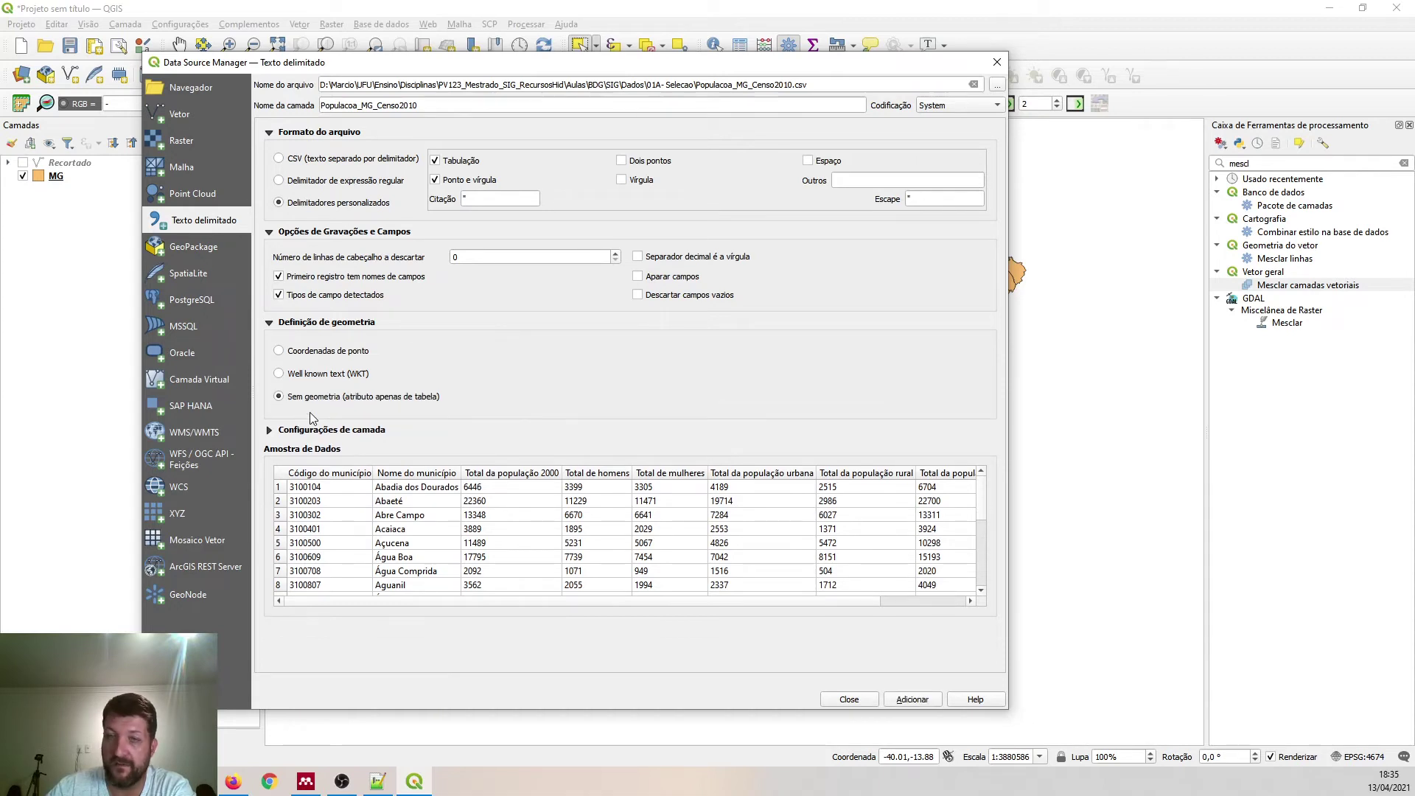
{"action": "left_click", "coordinate": [337, 350]}
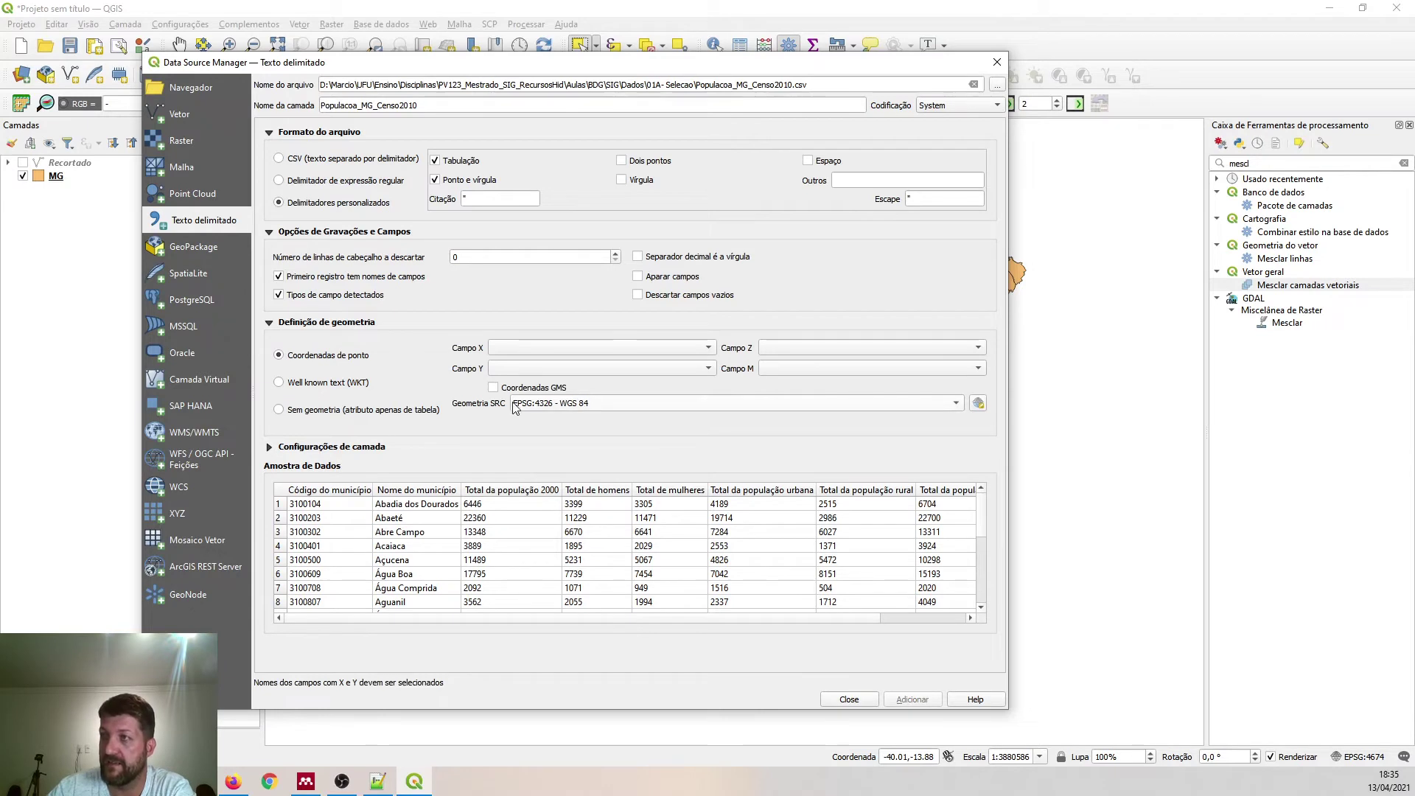
{"action": "left_click", "coordinate": [349, 411]}
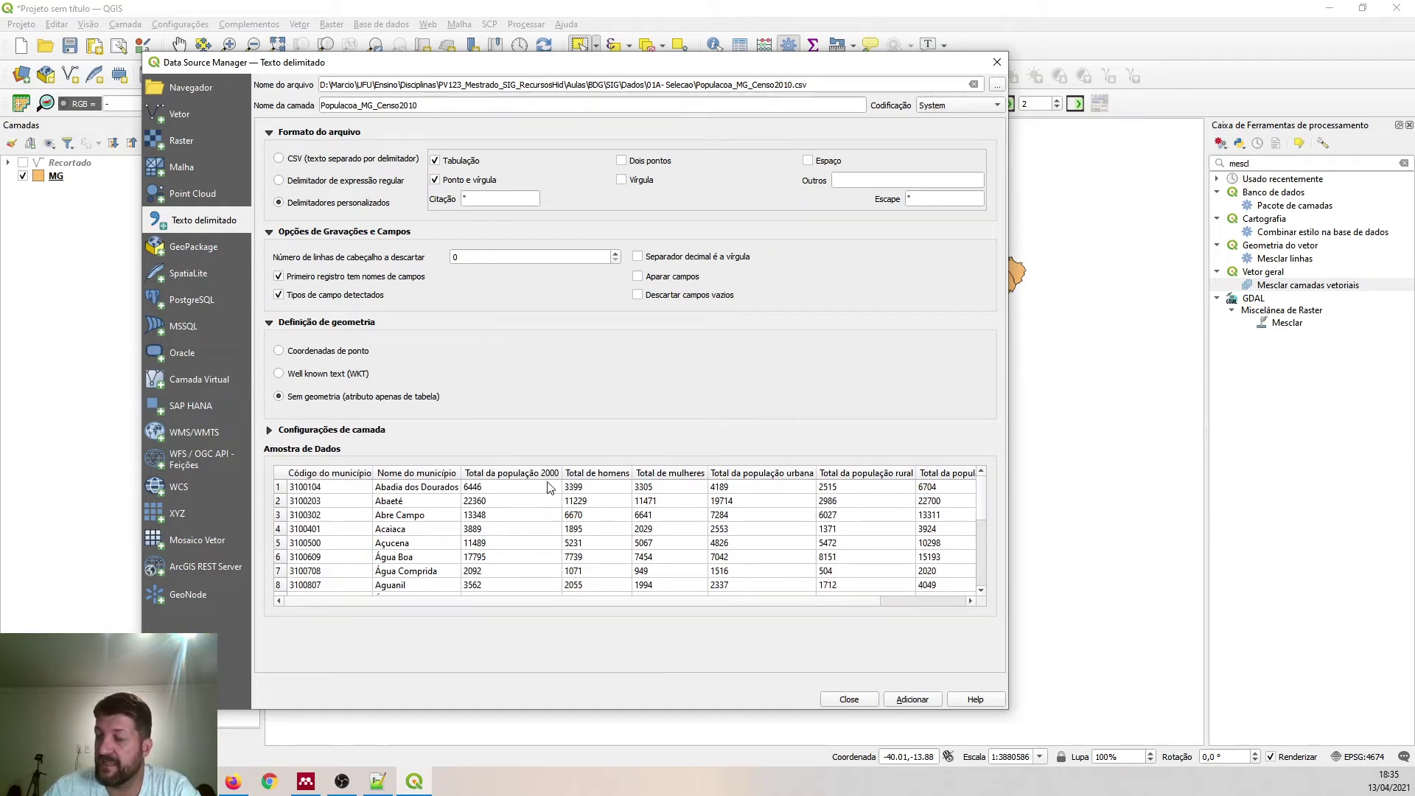
{"action": "left_click", "coordinate": [504, 489]}
{"action": "left_click_drag", "start_coordinate": [503, 489], "coordinate": [502, 585]}
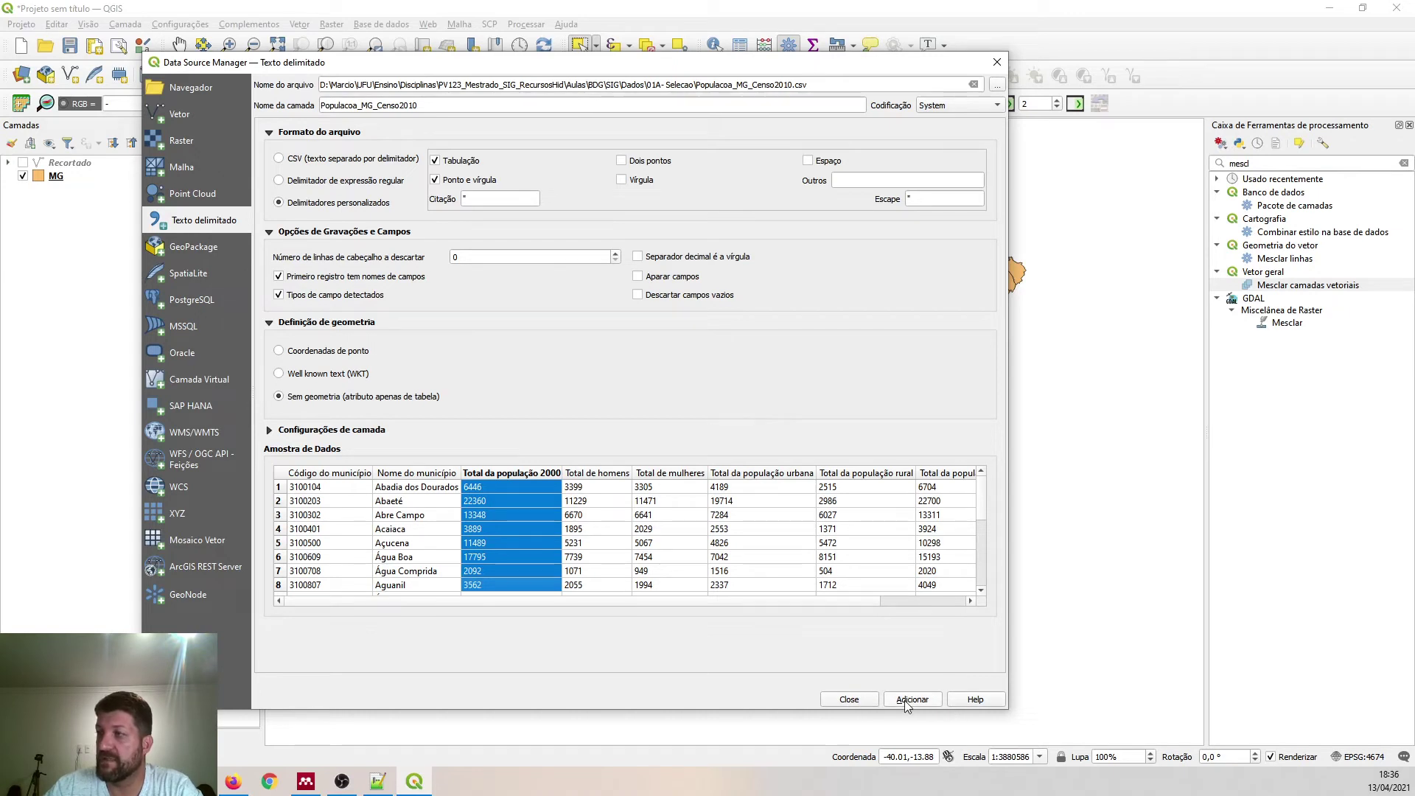
- Choose Populacoa_MG_Censo2010.txt as the source file again, with System encoding and the space delimiter turned off
{"action": "left_click", "coordinate": [1001, 87]}
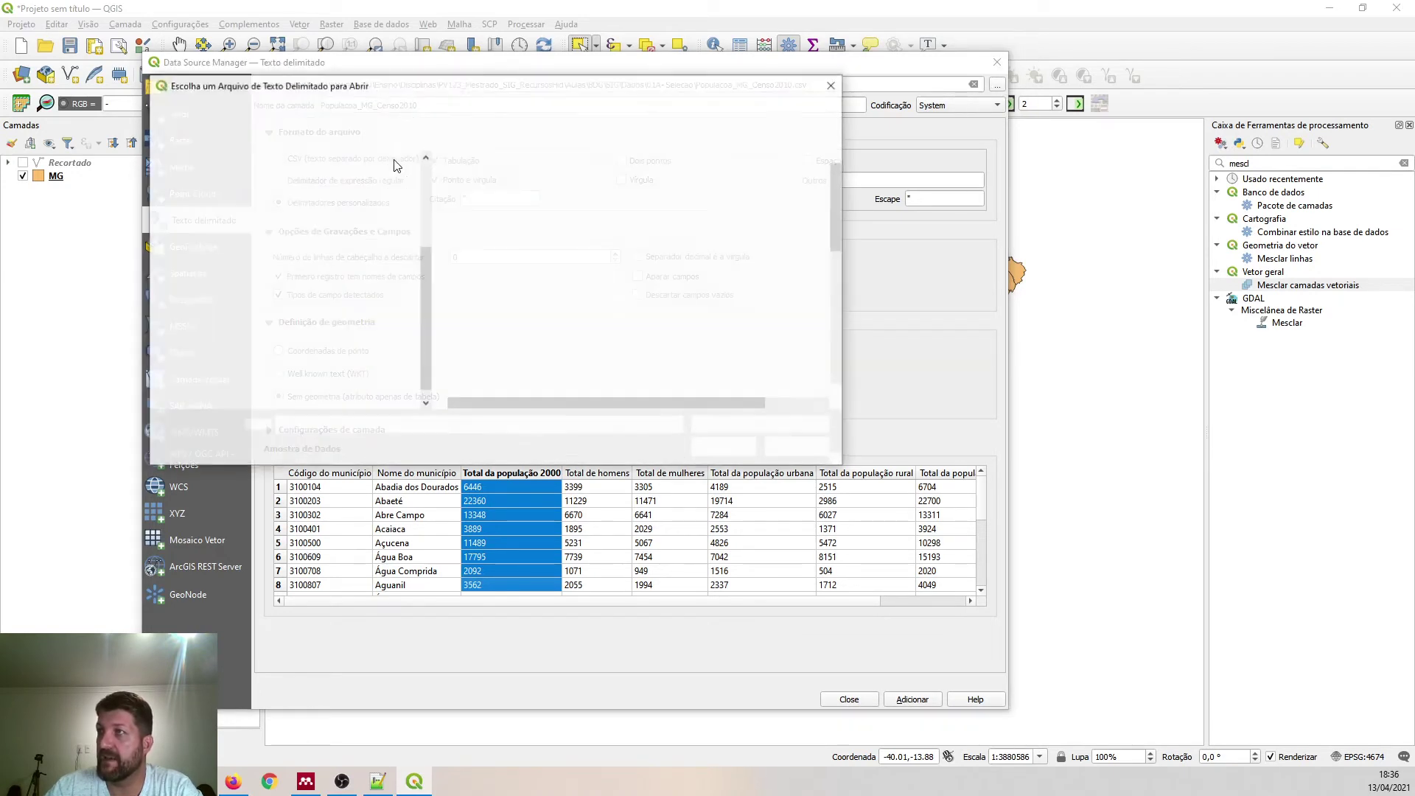
{"action": "double_click", "coordinate": [502, 195]}
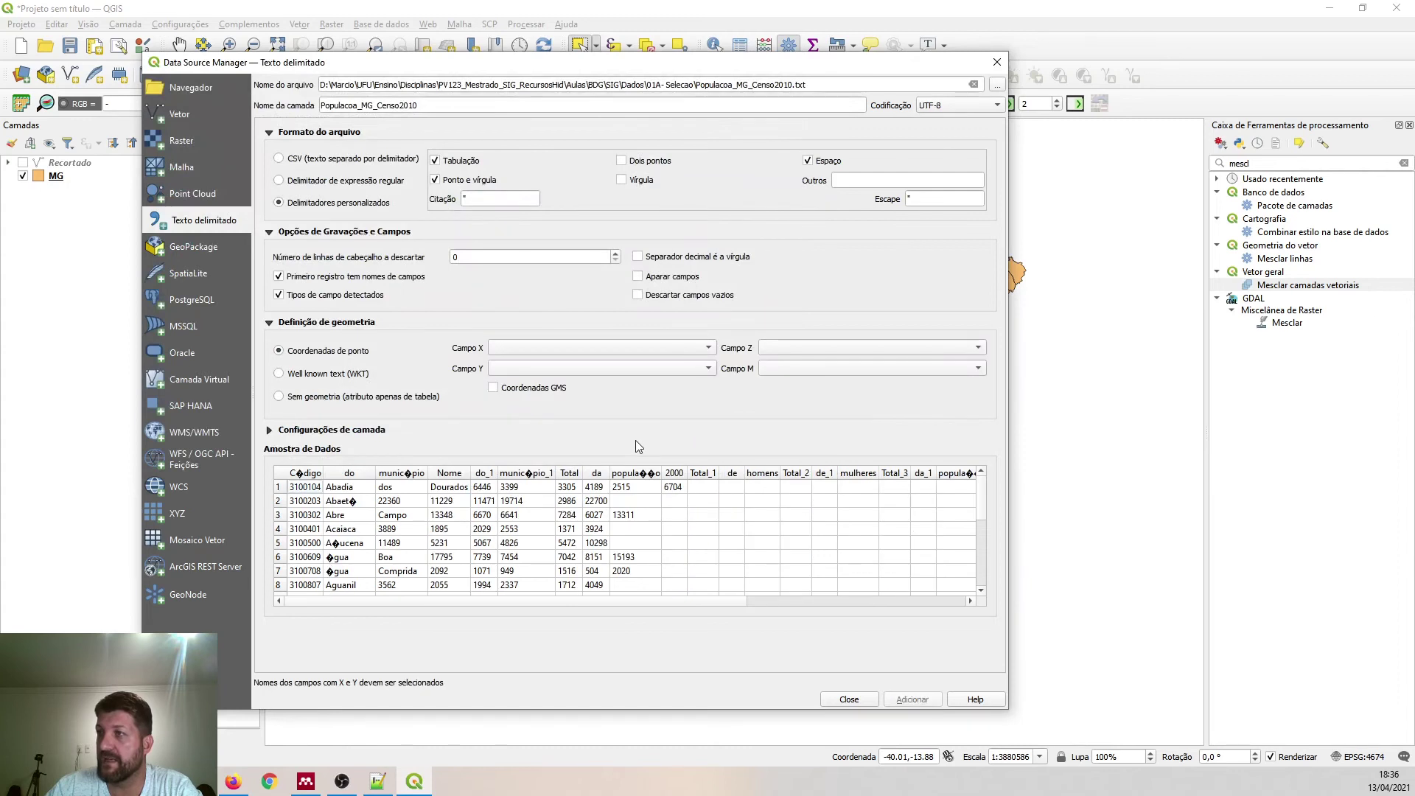
{"action": "left_click", "coordinate": [972, 104]}
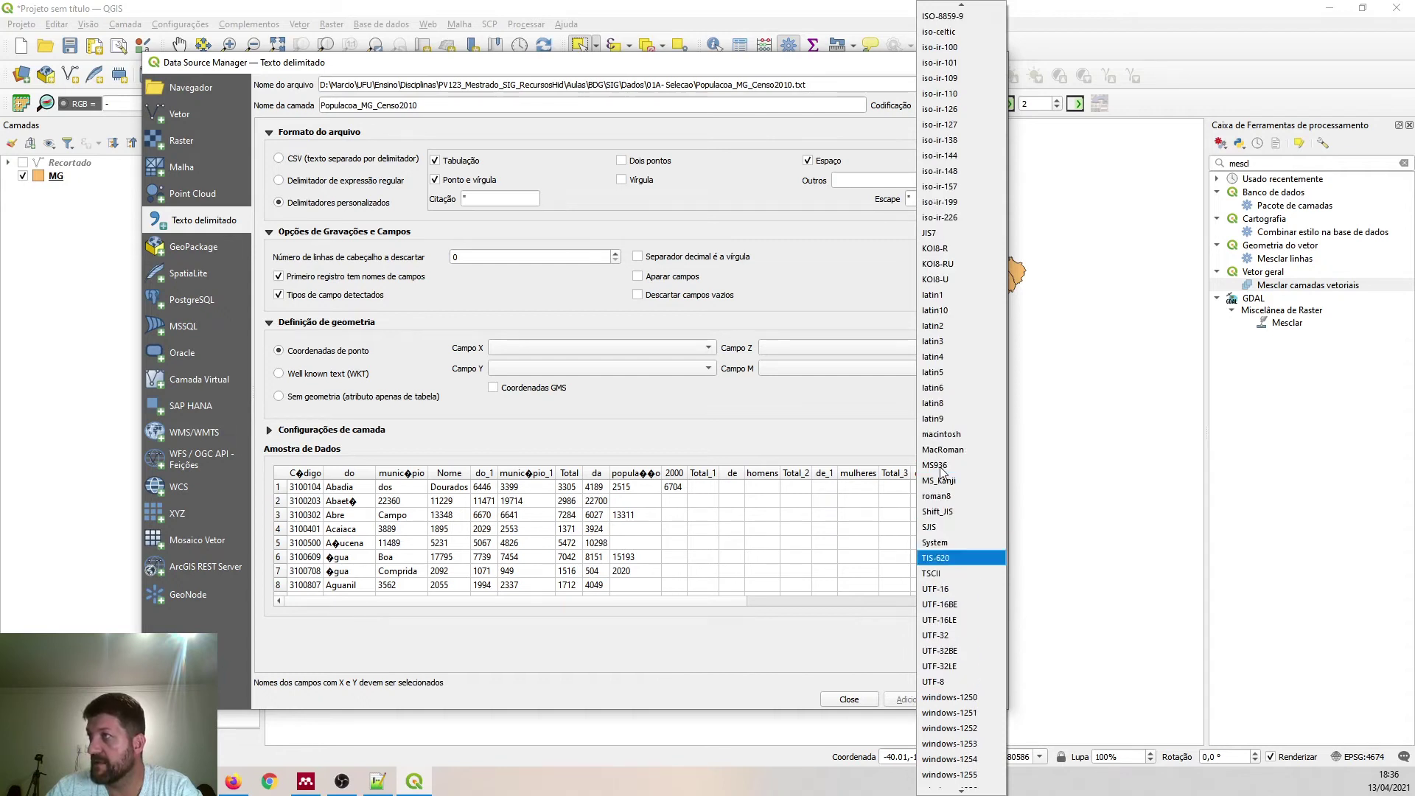
{"action": "scroll", "coordinate": [941, 470], "scroll_direction": "down", "scroll_amount": 1}
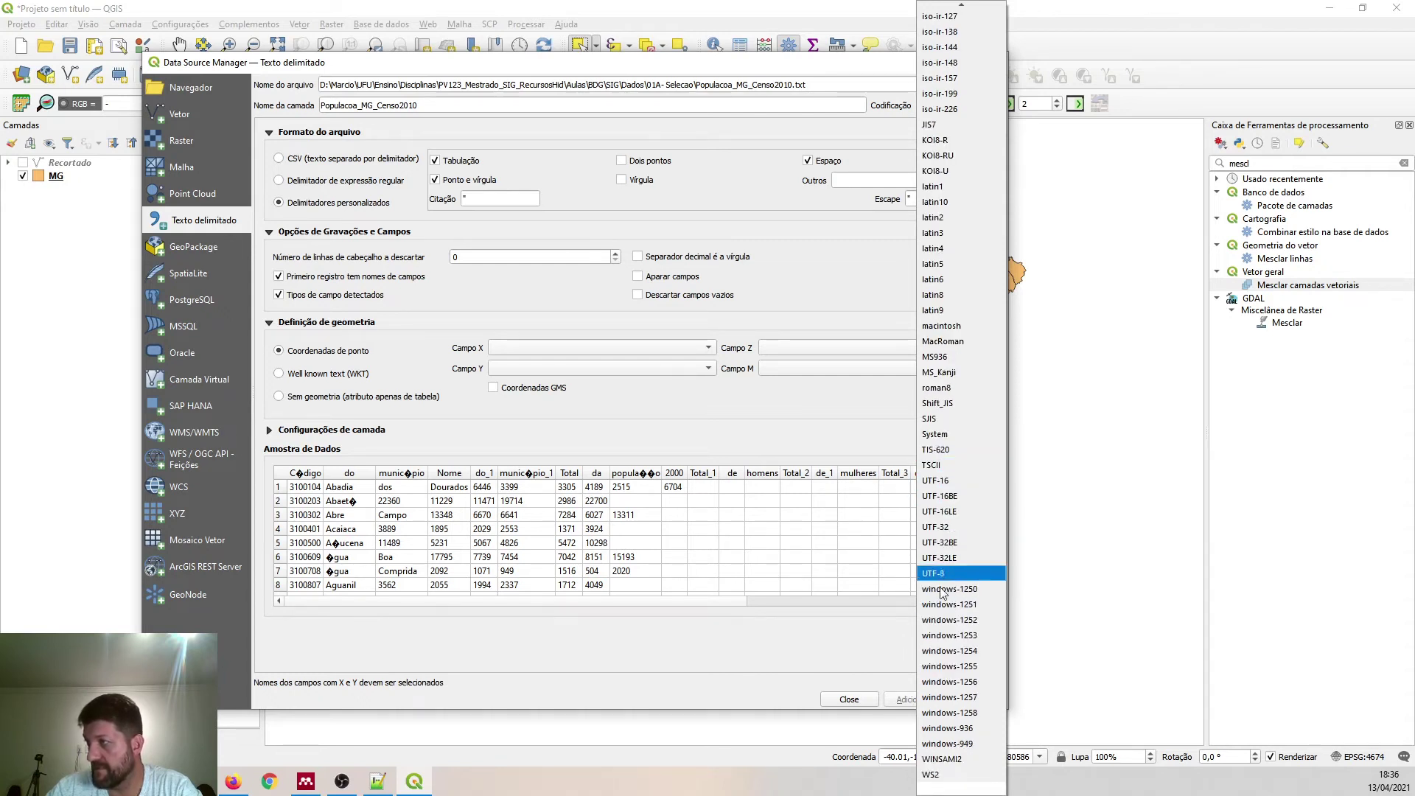
{"action": "left_click", "coordinate": [949, 435]}
{"action": "left_click", "coordinate": [808, 161]}
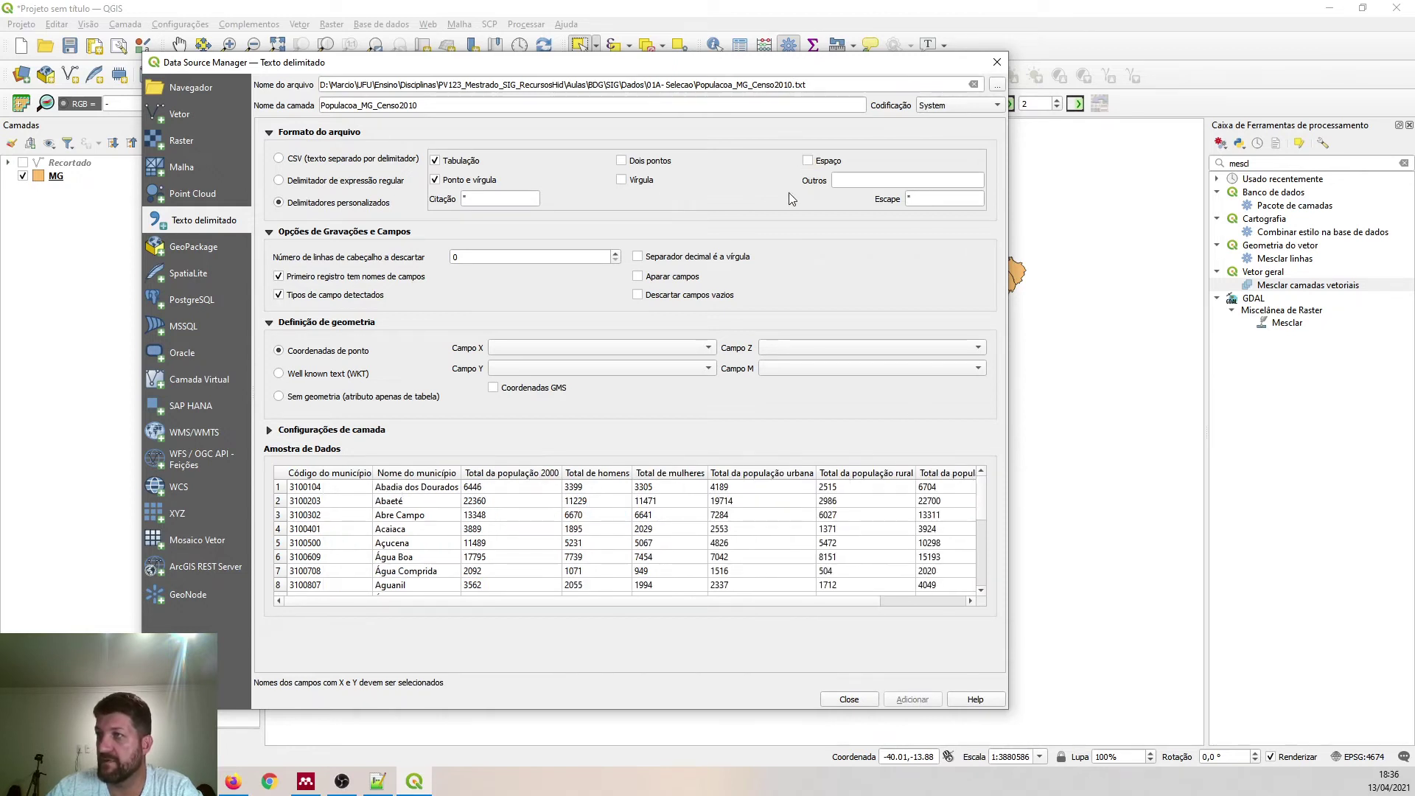
- Define the text file as an attribute-only table without geometry, add it to the project, and close the data source dialog
{"action": "left_click", "coordinate": [341, 396]}
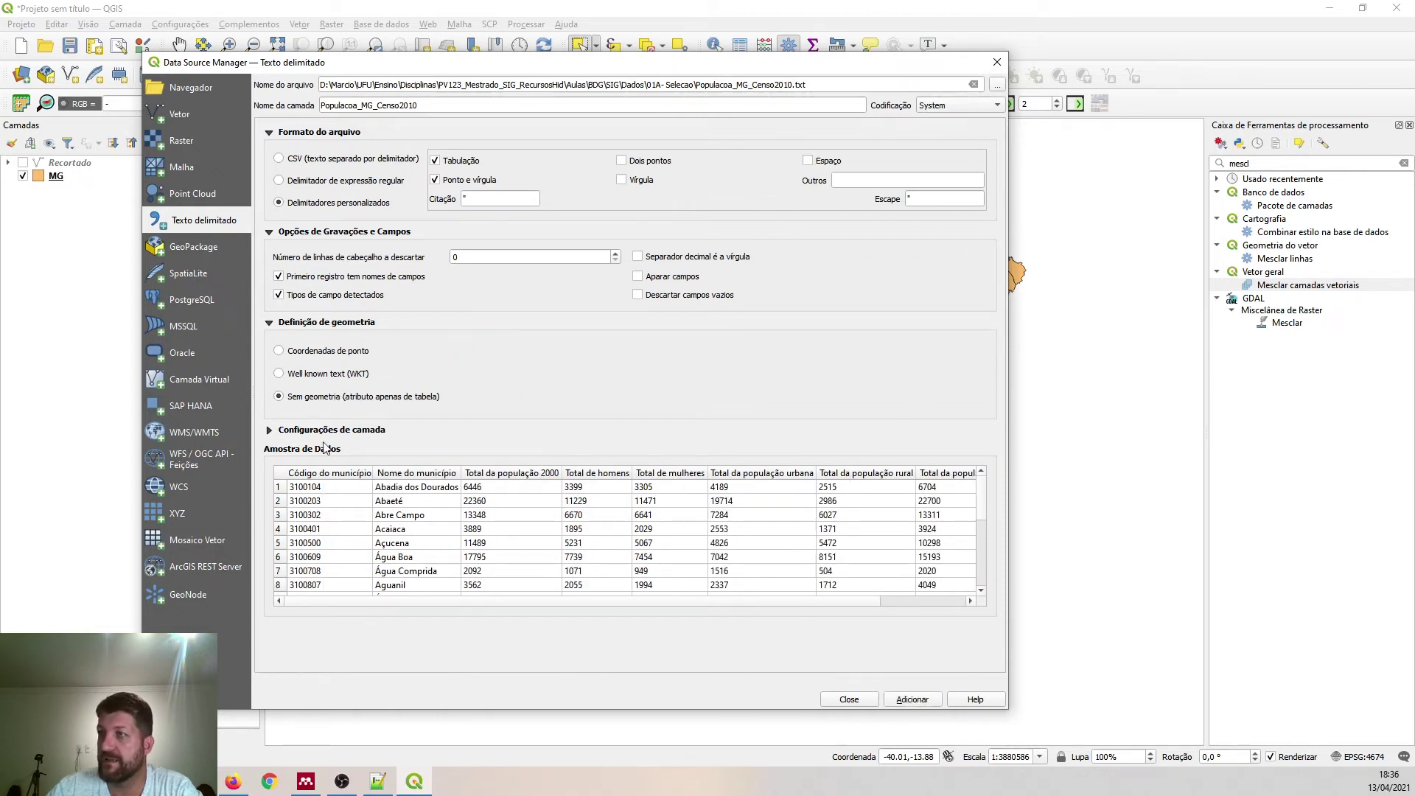
{"action": "left_click_drag", "start_coordinate": [773, 604], "coordinate": [652, 599]}
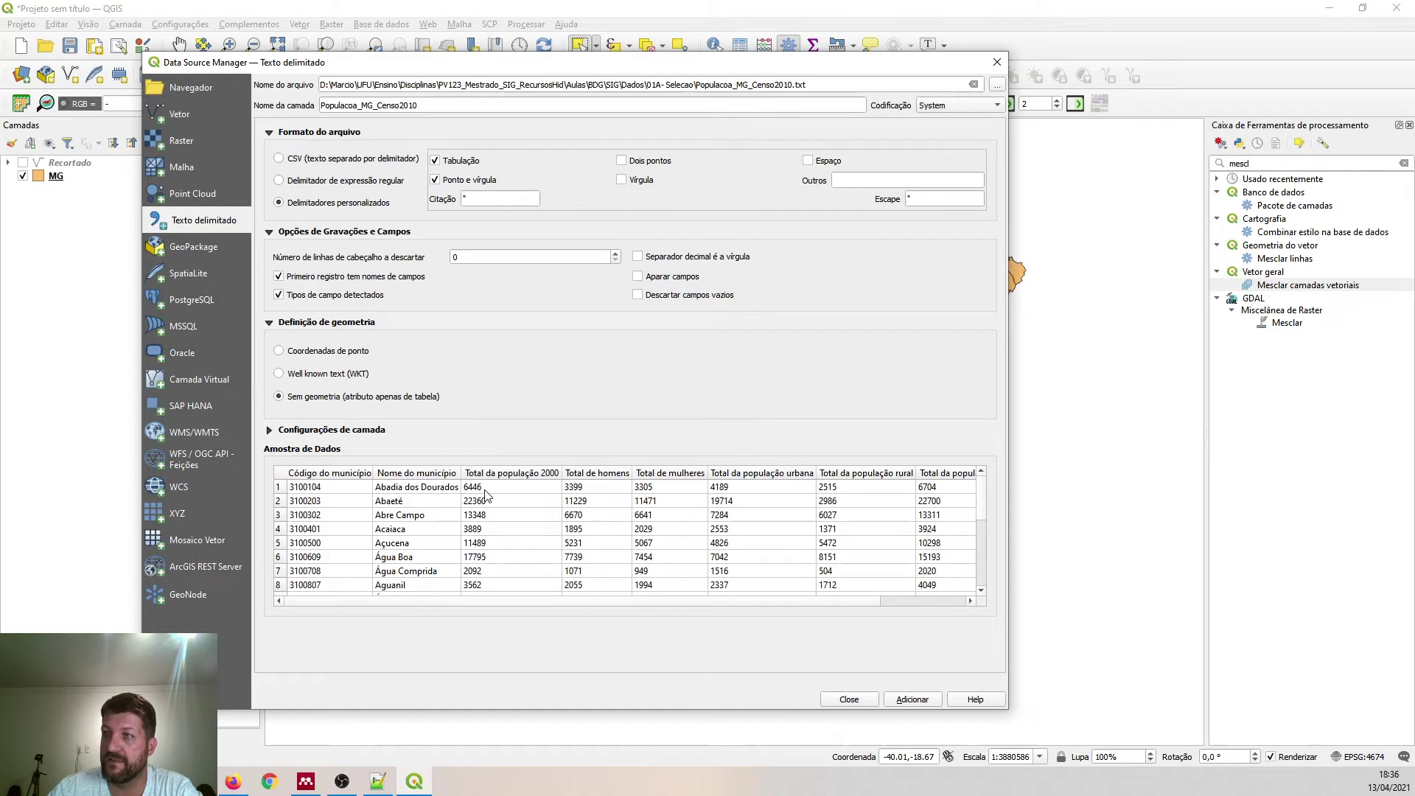
{"action": "left_click", "coordinate": [912, 699]}
{"action": "left_click", "coordinate": [849, 699]}
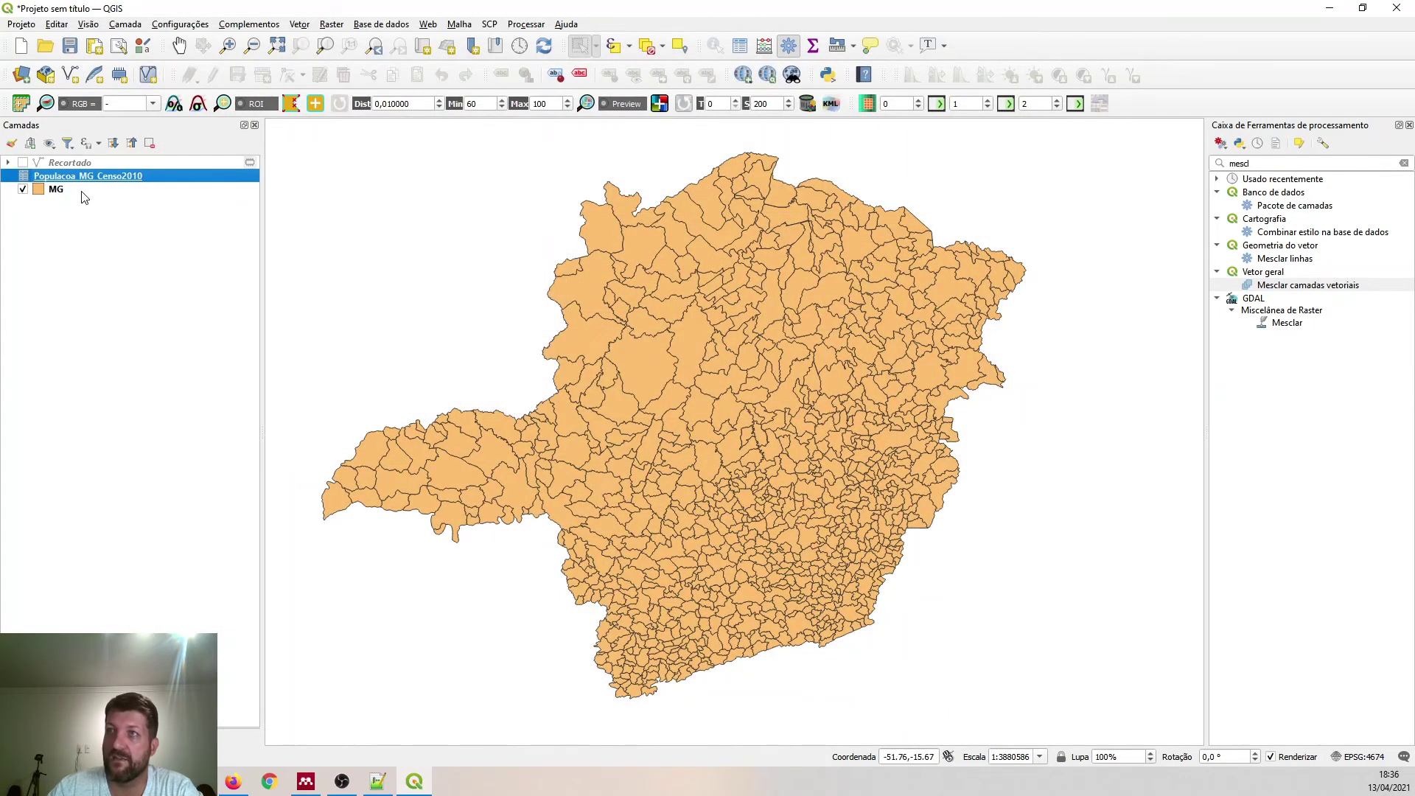
- Open the attribute table of the Populacoa_MG_Censo2010 layer to examine its records
{"action": "left_click", "coordinate": [83, 201]}
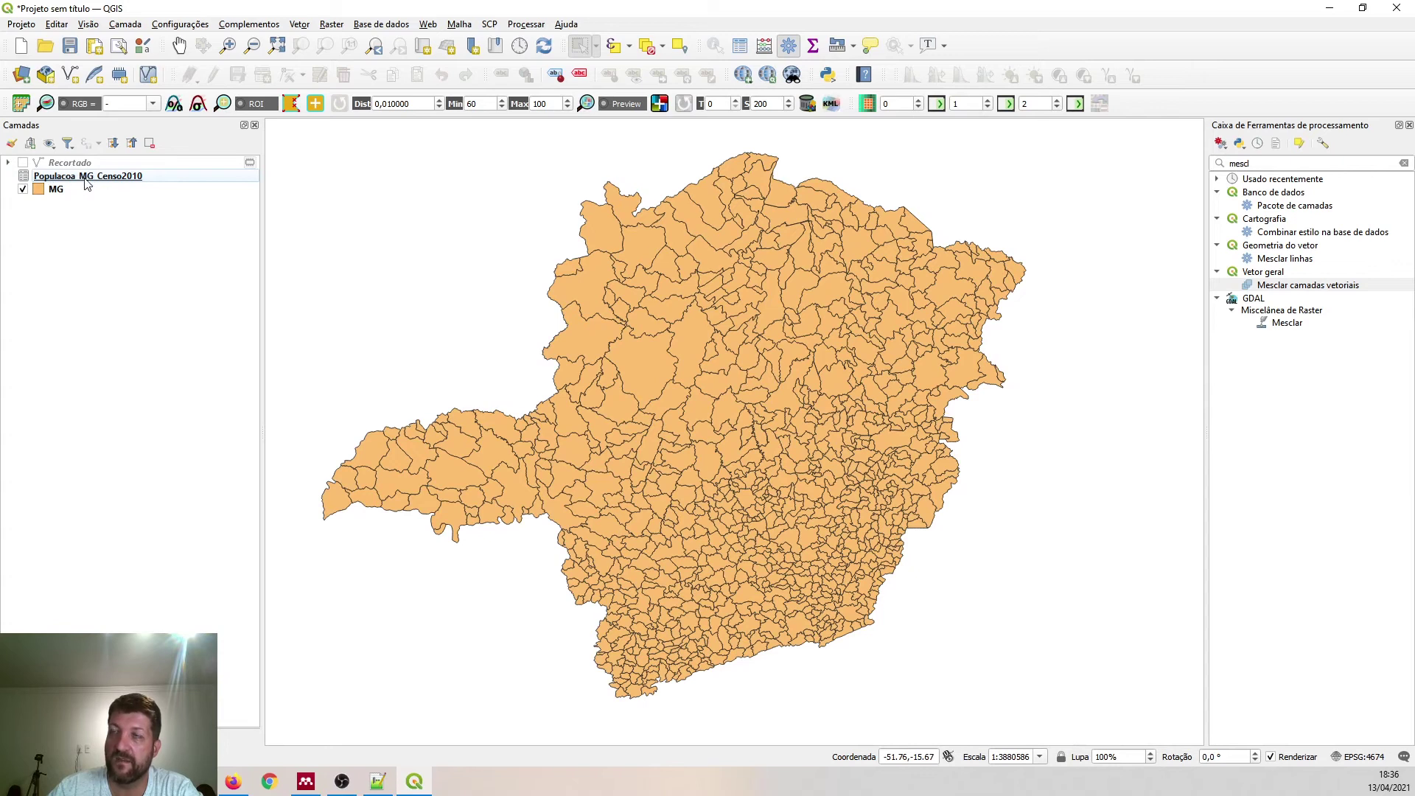
{"action": "left_click", "coordinate": [88, 181]}
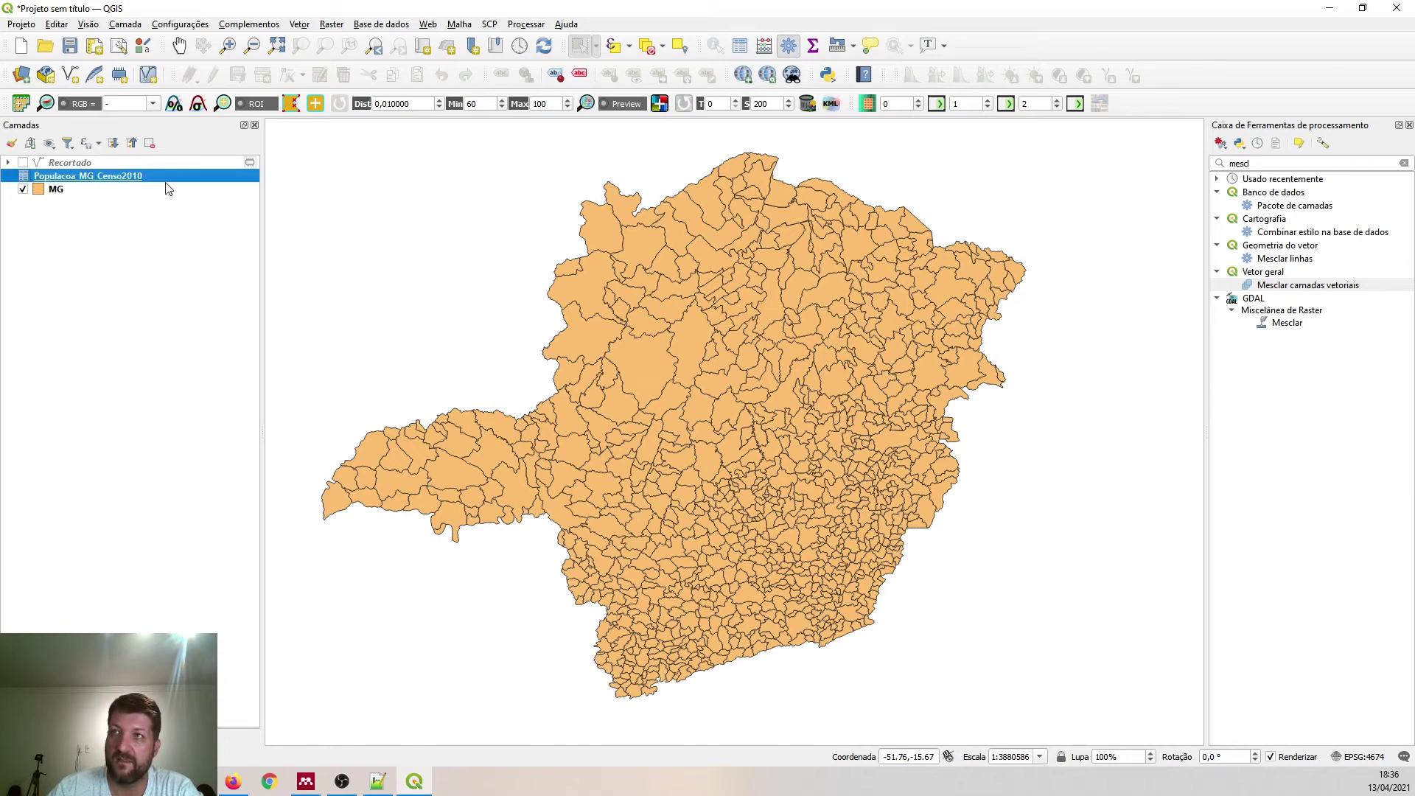
{"action": "right_click", "coordinate": [131, 179]}
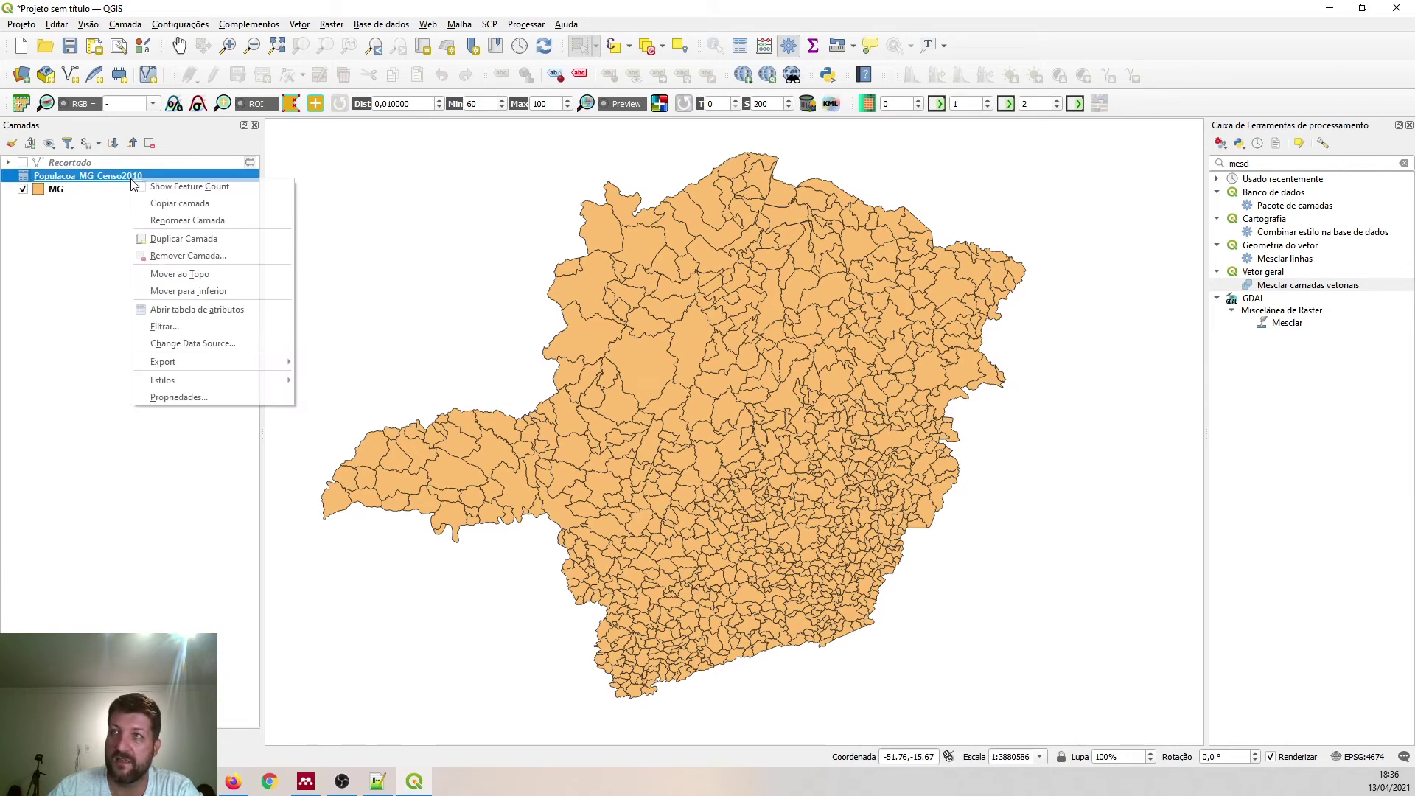
{"action": "left_click", "coordinate": [193, 309]}
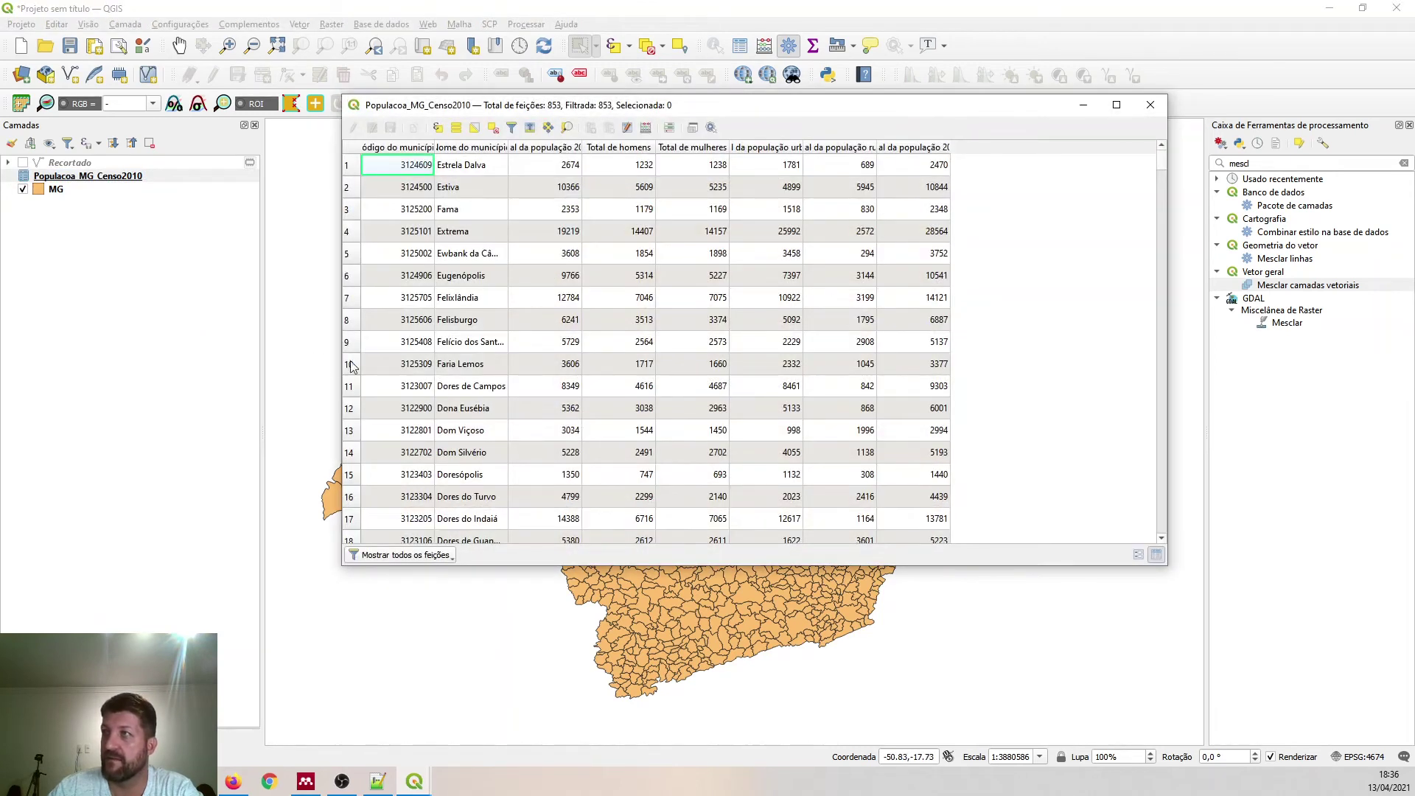
- Enlarge the population attribute table window to inspect more records and columns, and close it
{"action": "left_click_drag", "start_coordinate": [338, 94], "coordinate": [174, 92]}
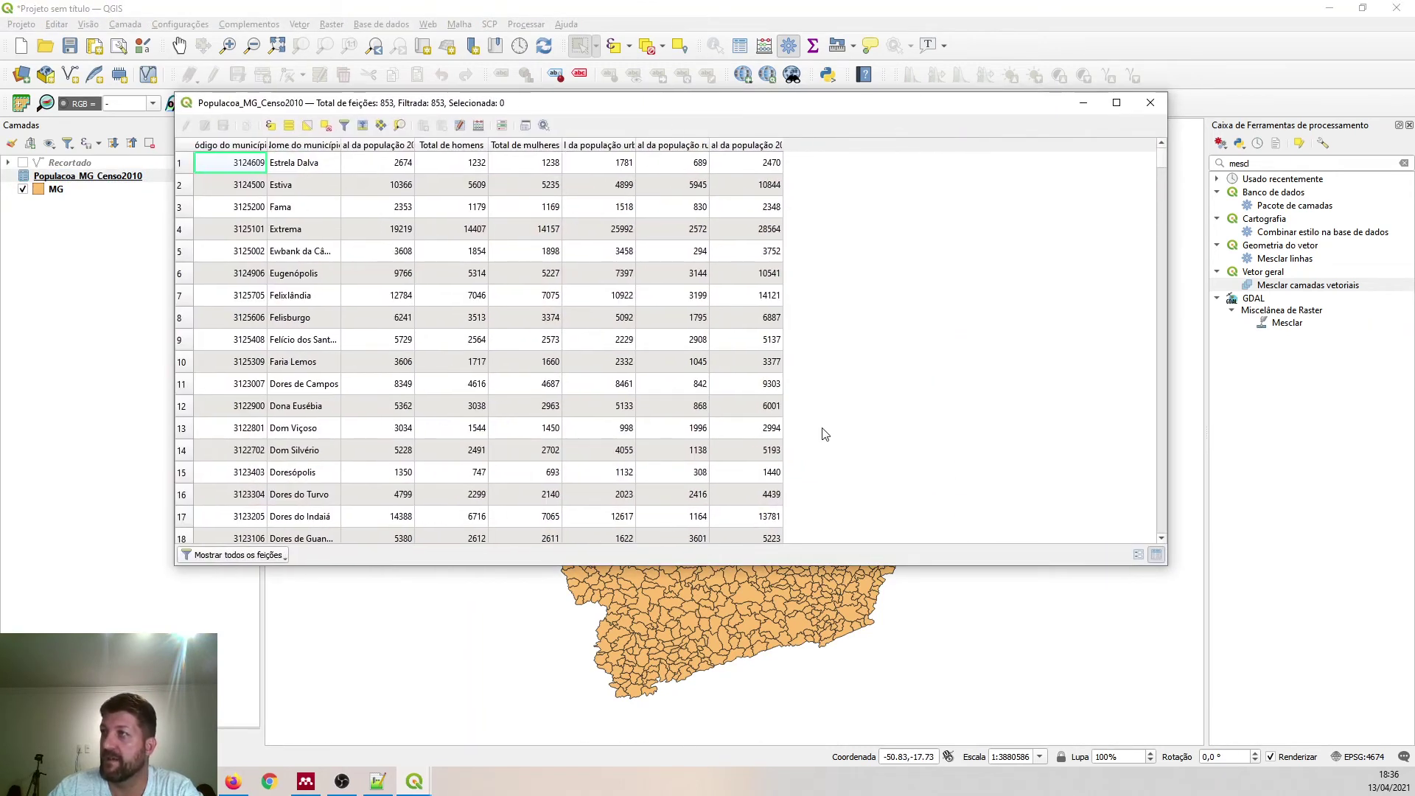
{"action": "left_click_drag", "start_coordinate": [794, 567], "coordinate": [795, 709]}
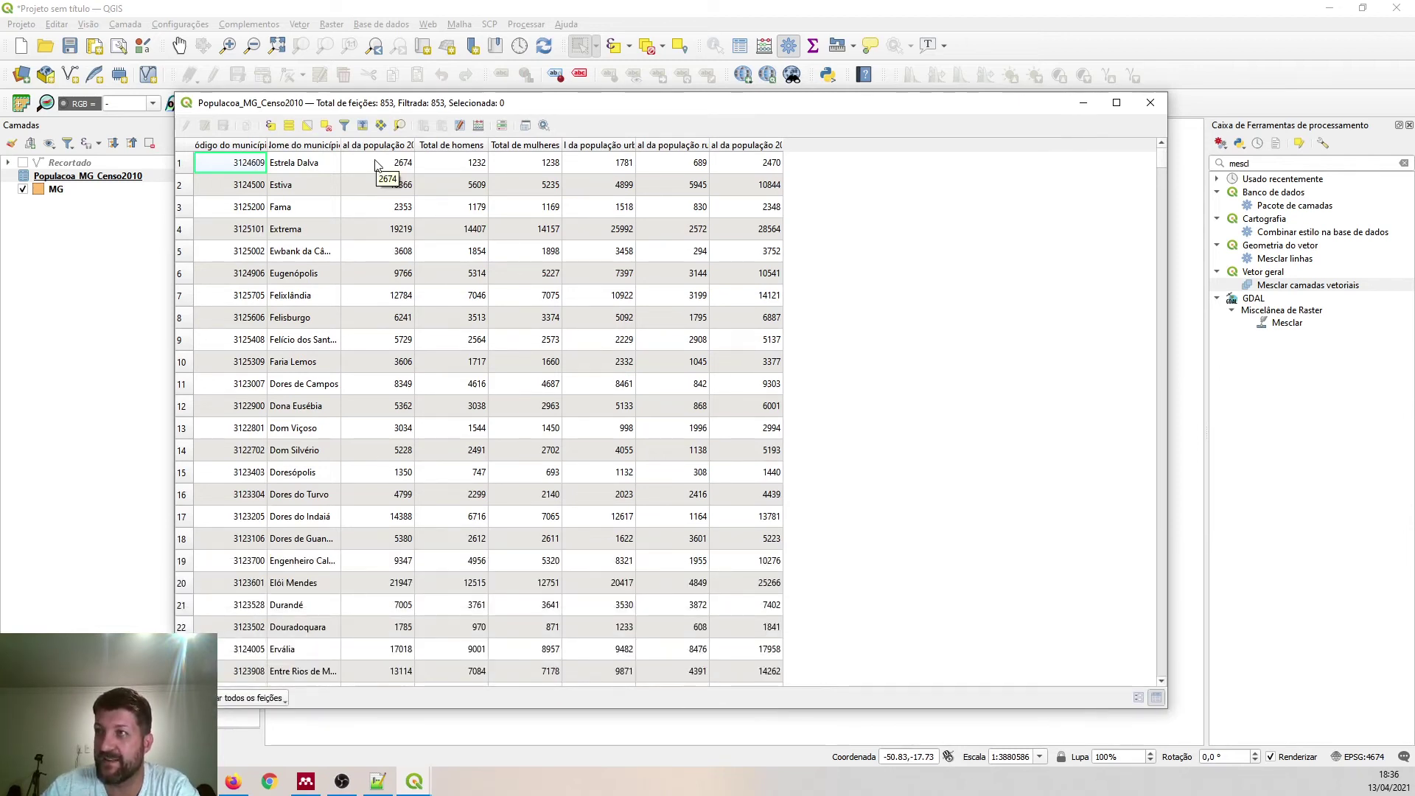
{"action": "left_click", "coordinate": [1150, 102]}
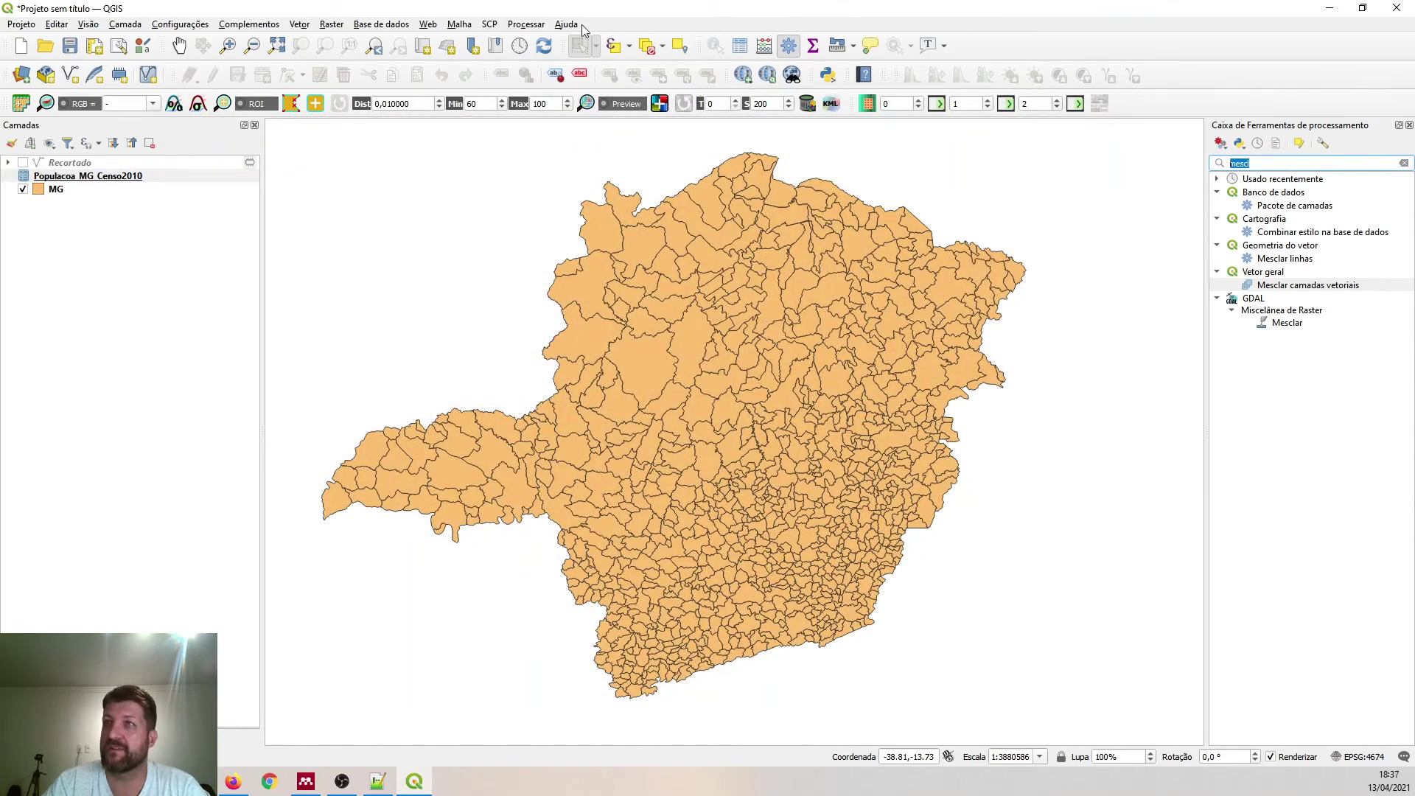
- Check the data type of every field in the Populacoa_MG_Censo2010 layer properties, and close the properties
{"action": "right_click", "coordinate": [132, 177]}
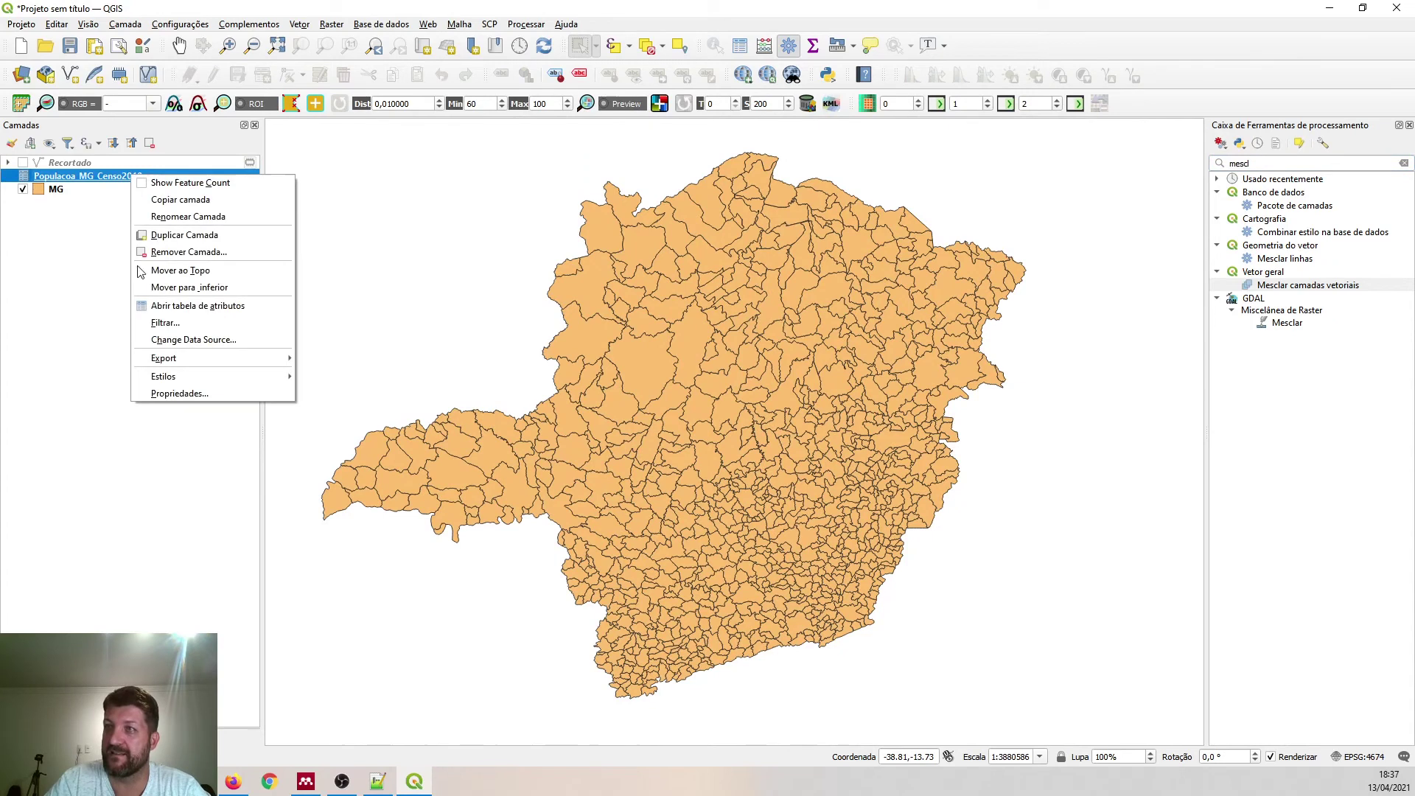
{"action": "left_click", "coordinate": [161, 393]}
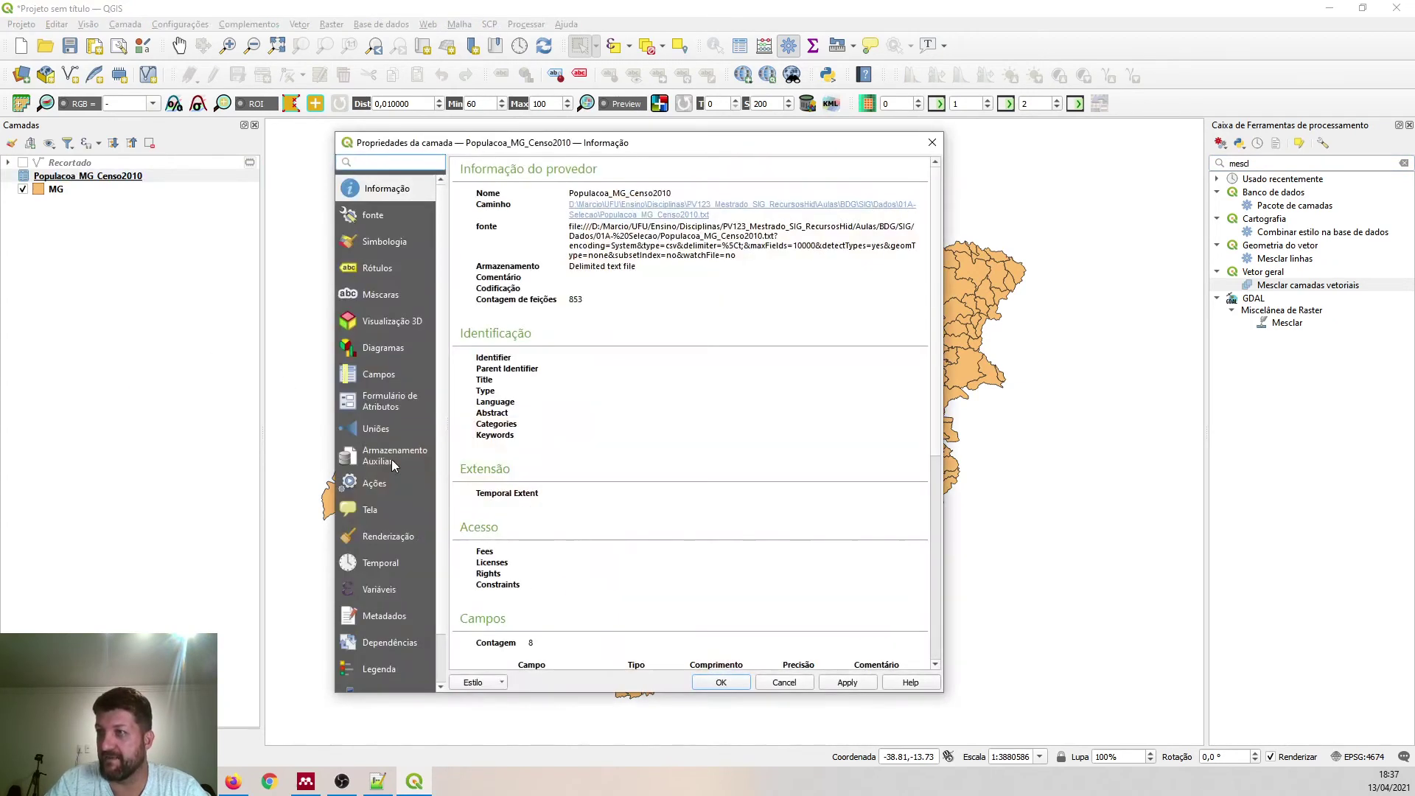
{"action": "scroll", "coordinate": [391, 459], "scroll_direction": "down", "scroll_amount": 1}
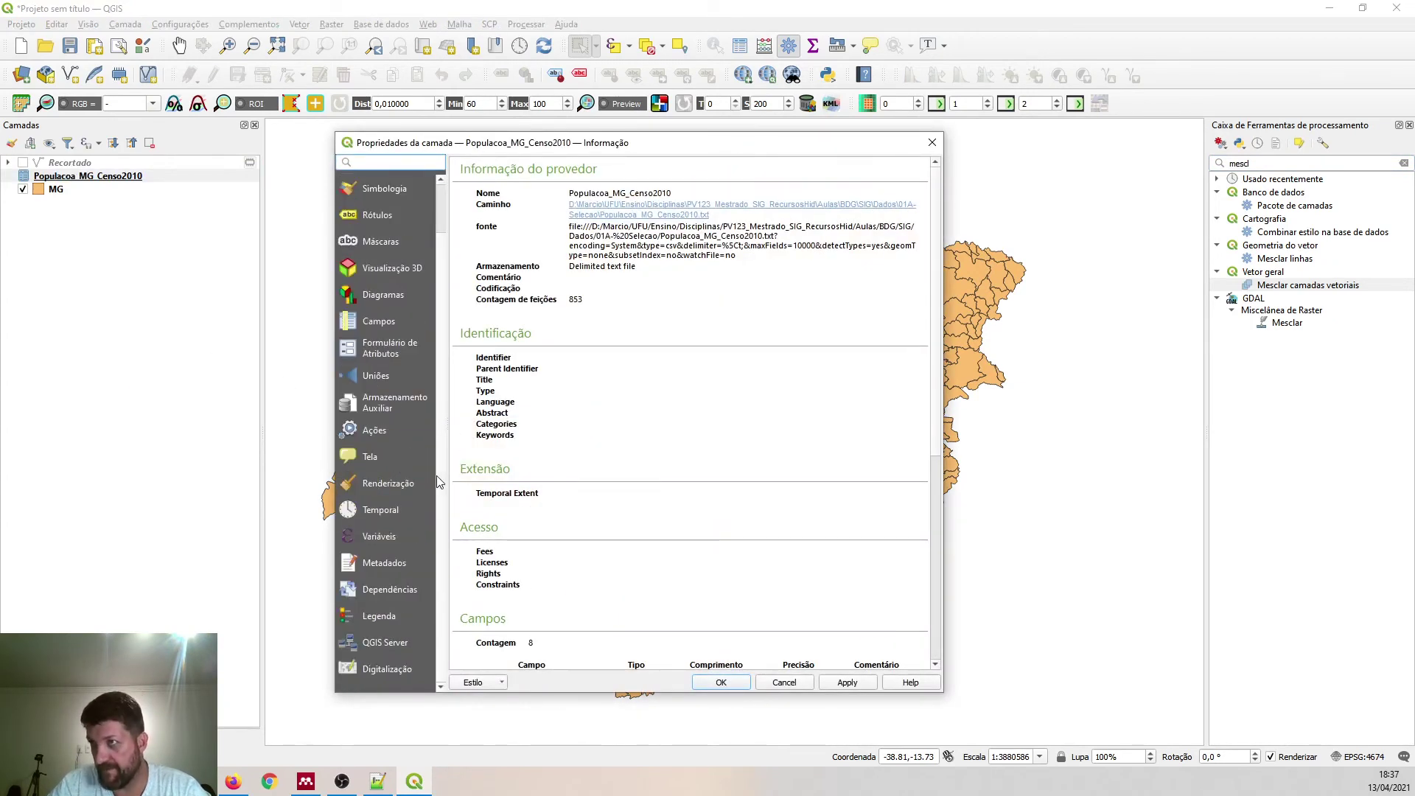
{"action": "left_click", "coordinate": [378, 325]}
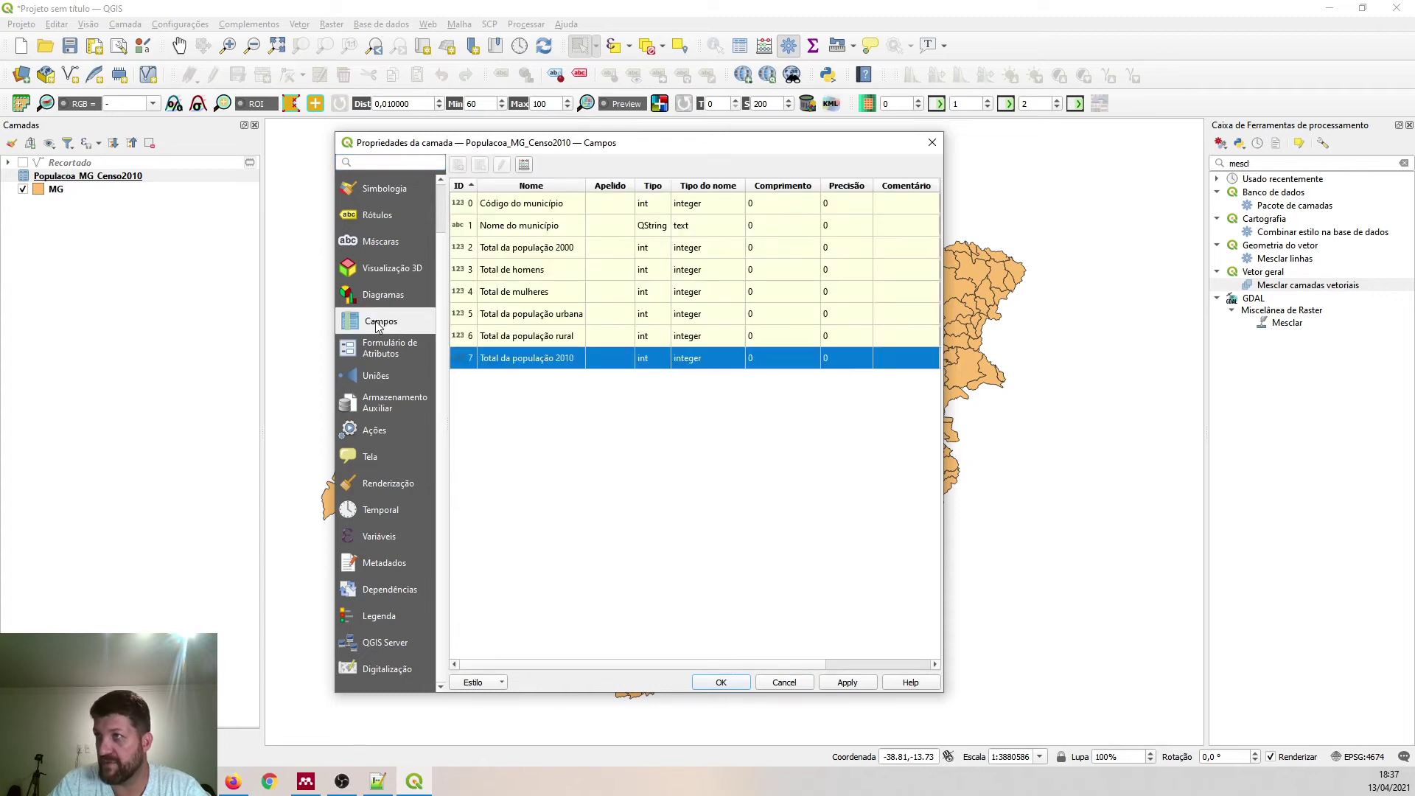
{"action": "left_click", "coordinate": [709, 210]}
{"action": "left_click", "coordinate": [708, 226]}
{"action": "left_click", "coordinate": [707, 249]}
{"action": "left_click", "coordinate": [709, 271]}
{"action": "left_click", "coordinate": [709, 294]}
{"action": "left_click", "coordinate": [711, 316]}
{"action": "left_click", "coordinate": [711, 338]}
{"action": "left_click", "coordinate": [707, 360]}
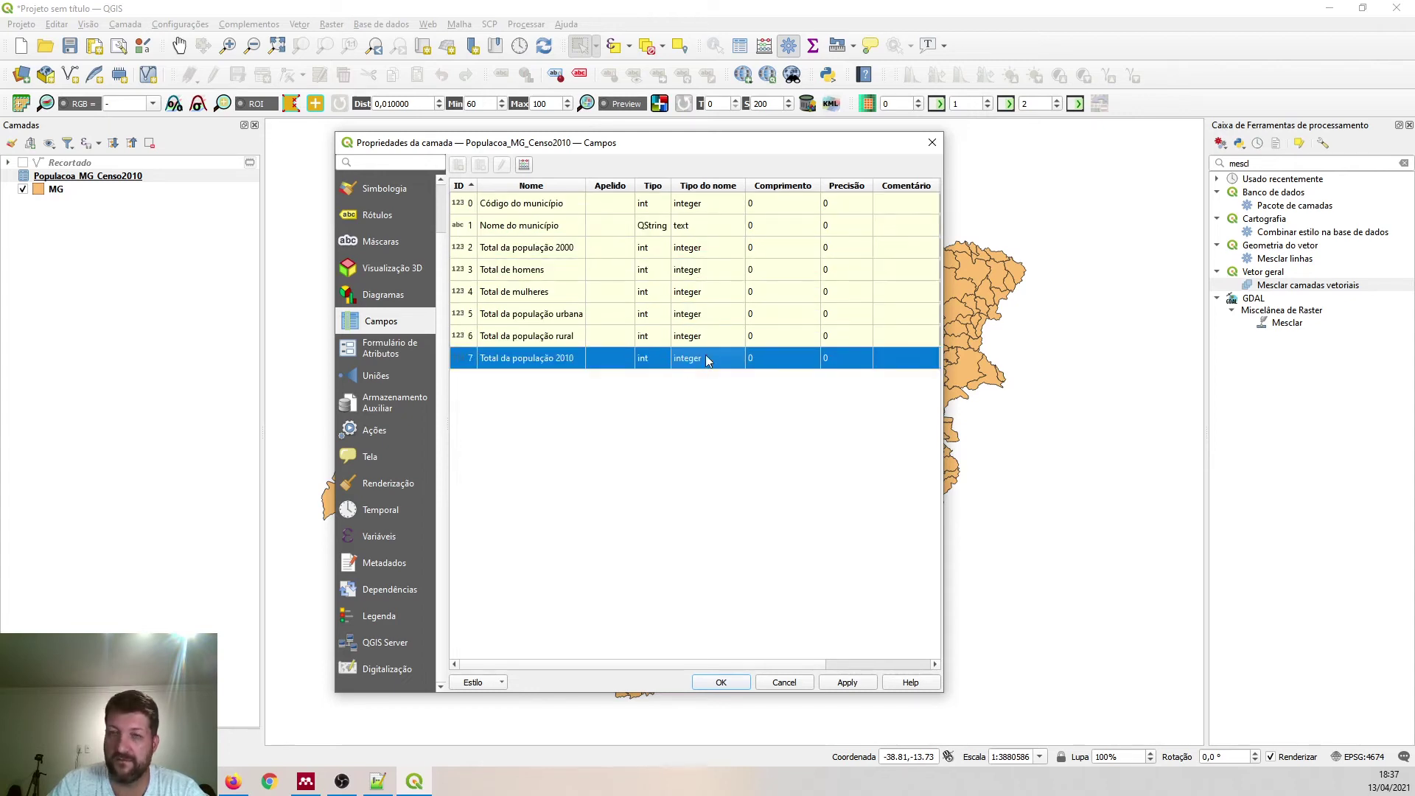
{"action": "left_click", "coordinate": [933, 143]}
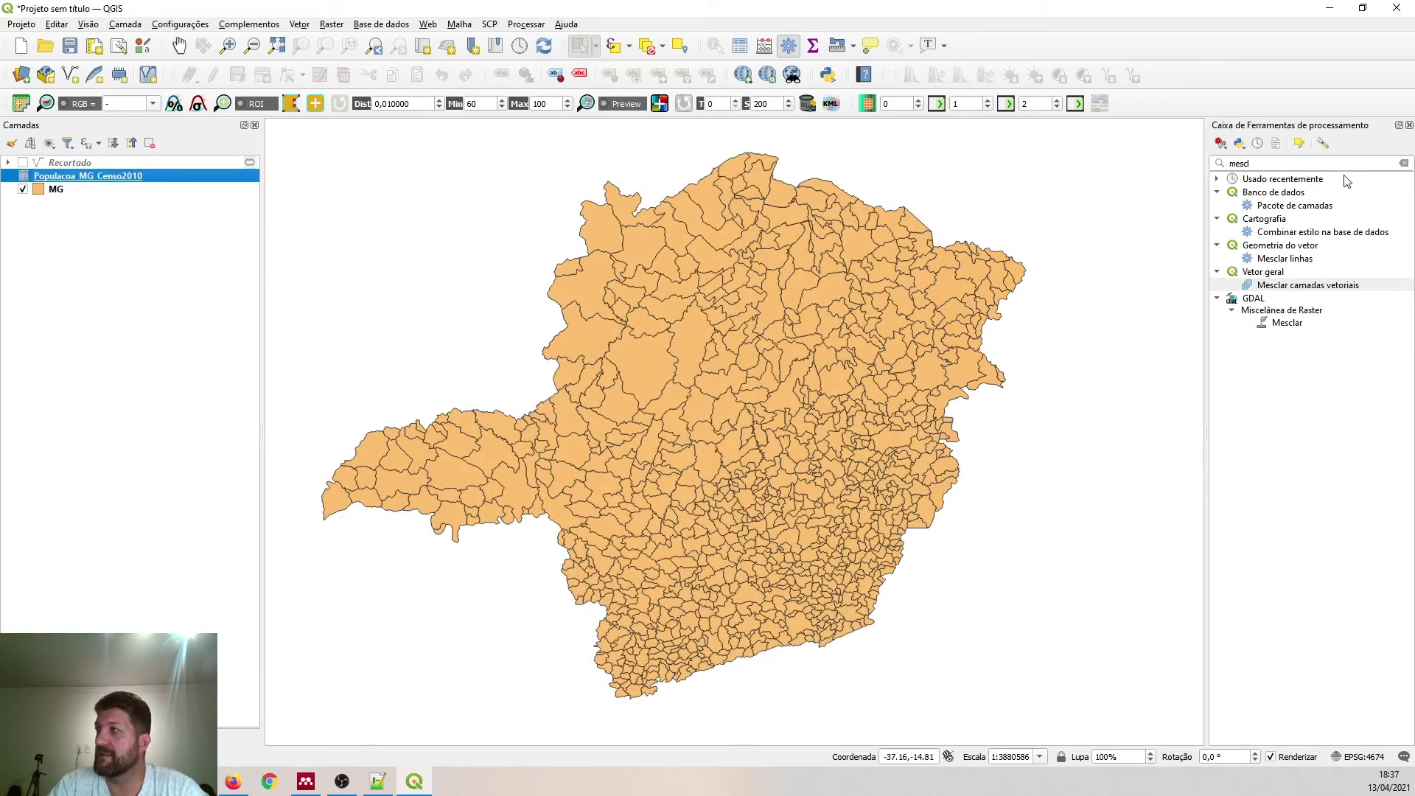
- Find the Editar campos processing tool, view its field list for Populacoa_MG_Censo2010, and close it without running it
{"action": "left_click", "coordinate": [1294, 165]}
{"action": "double_click", "coordinate": [1293, 165]}
{"action": "type", "text": "Ed"}
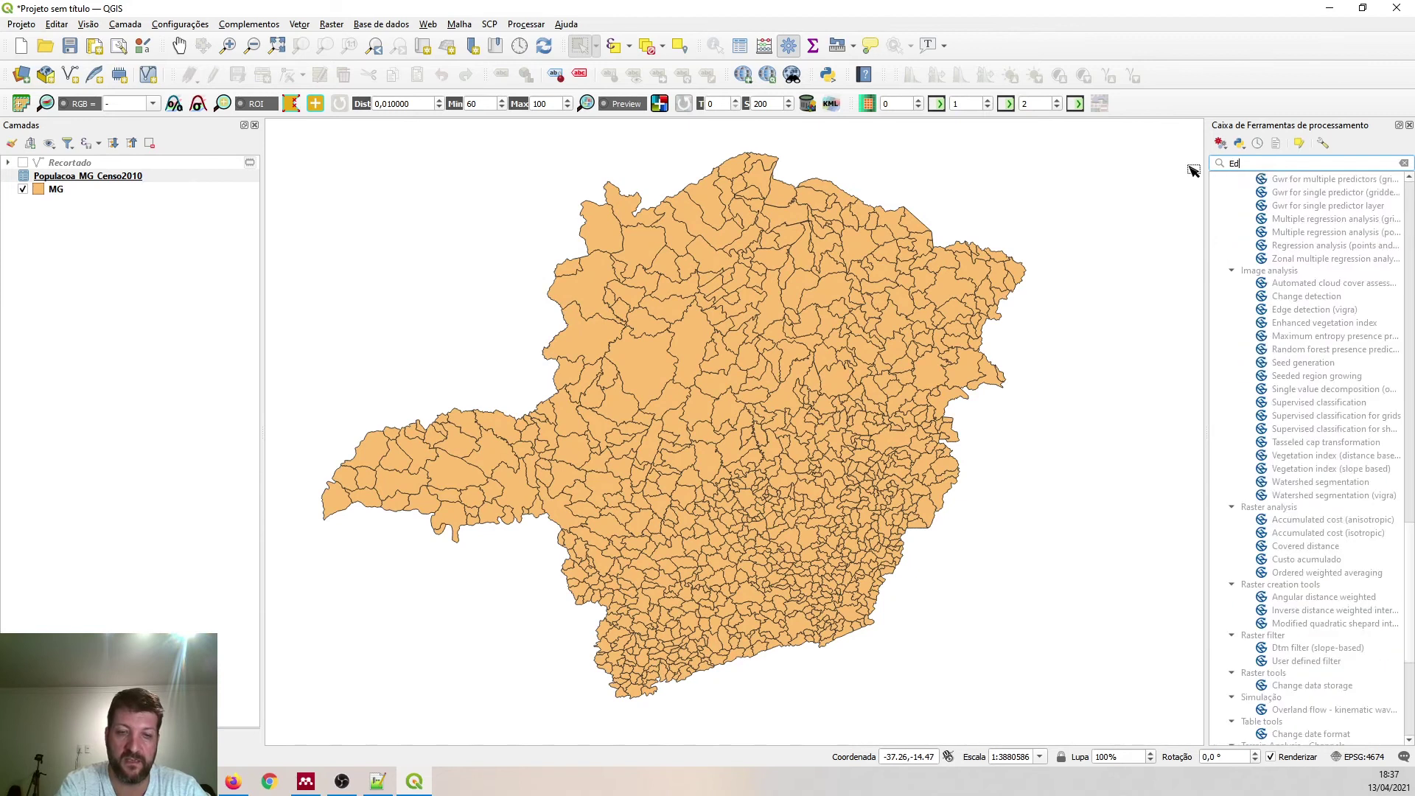
{"action": "type", "text": "itar campos"}
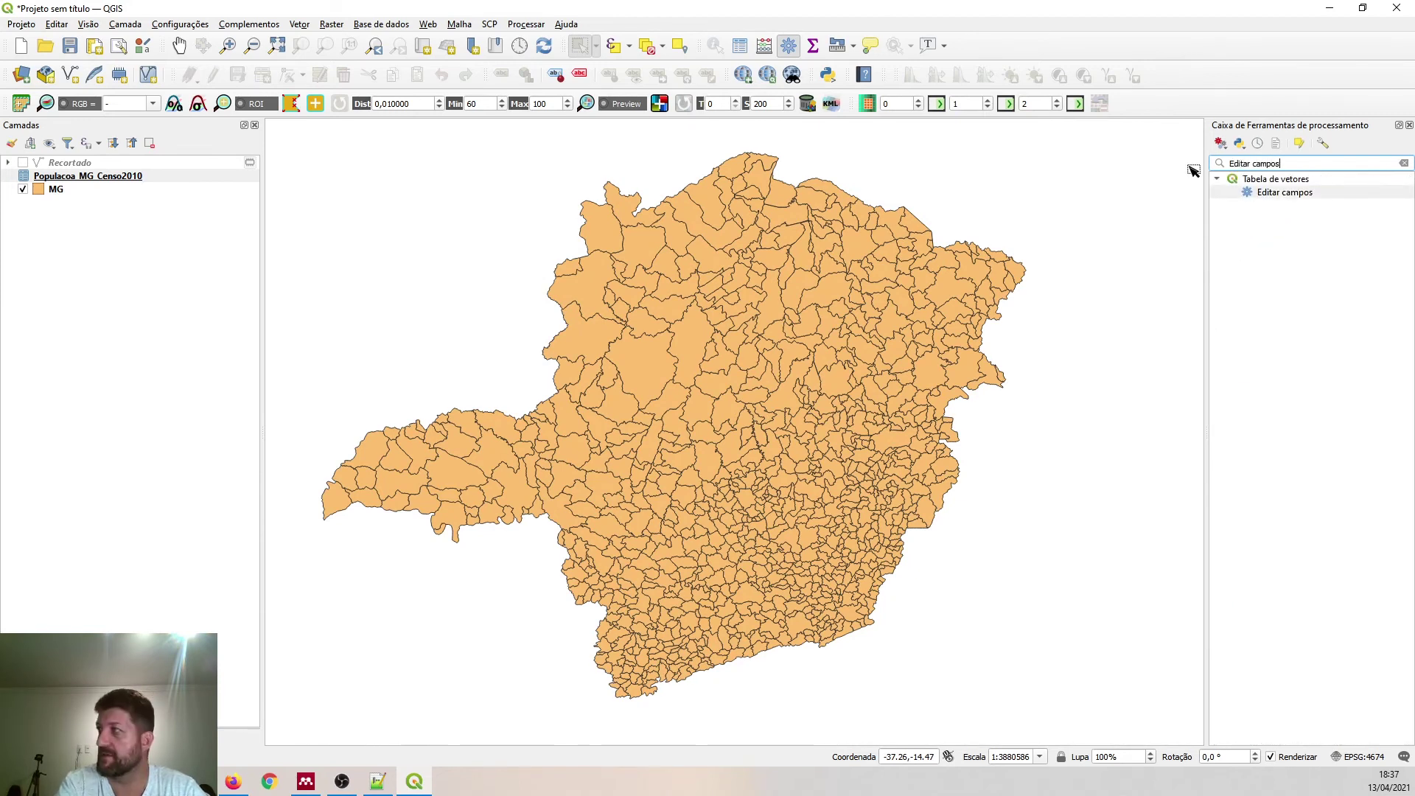
{"action": "key", "text": "Return"}
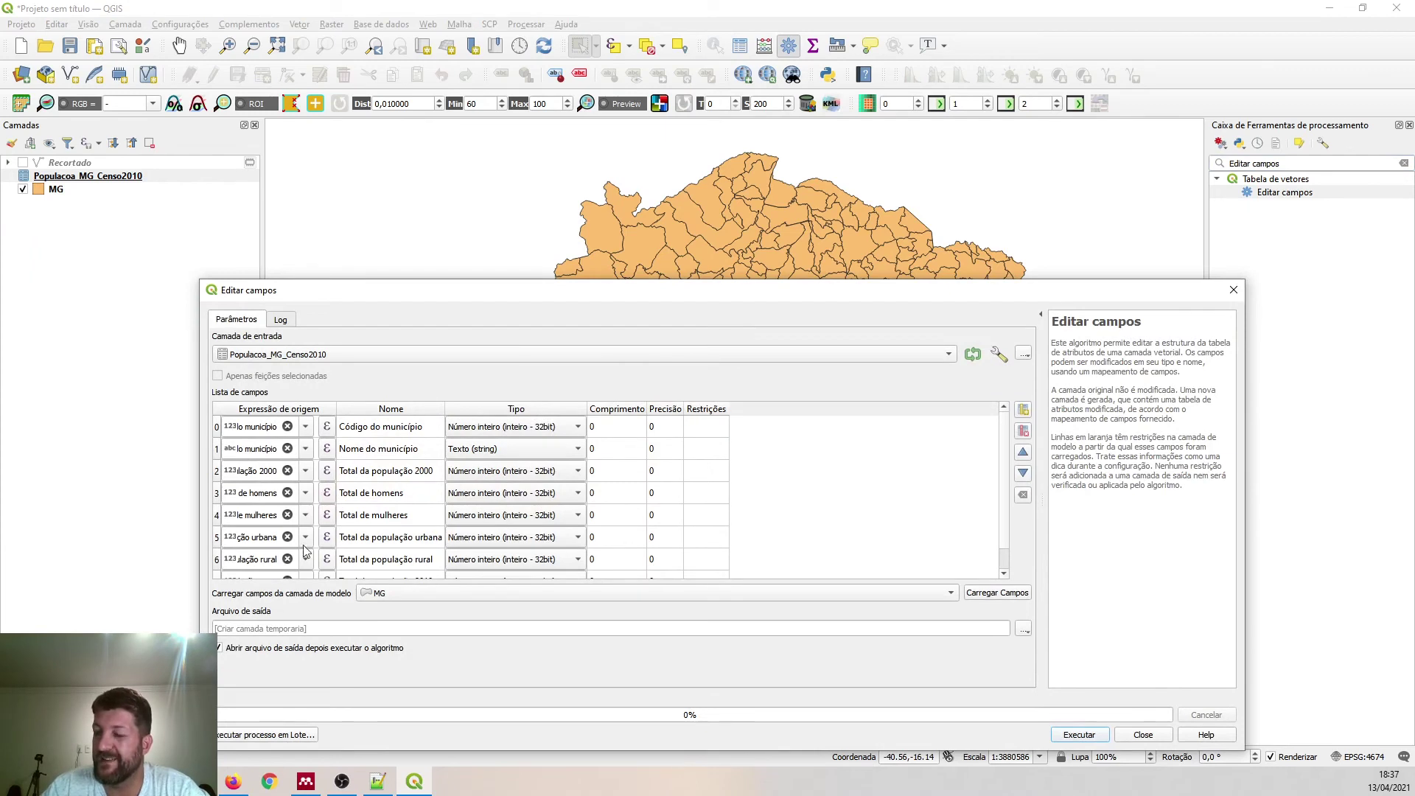
{"action": "left_click", "coordinate": [1233, 289]}
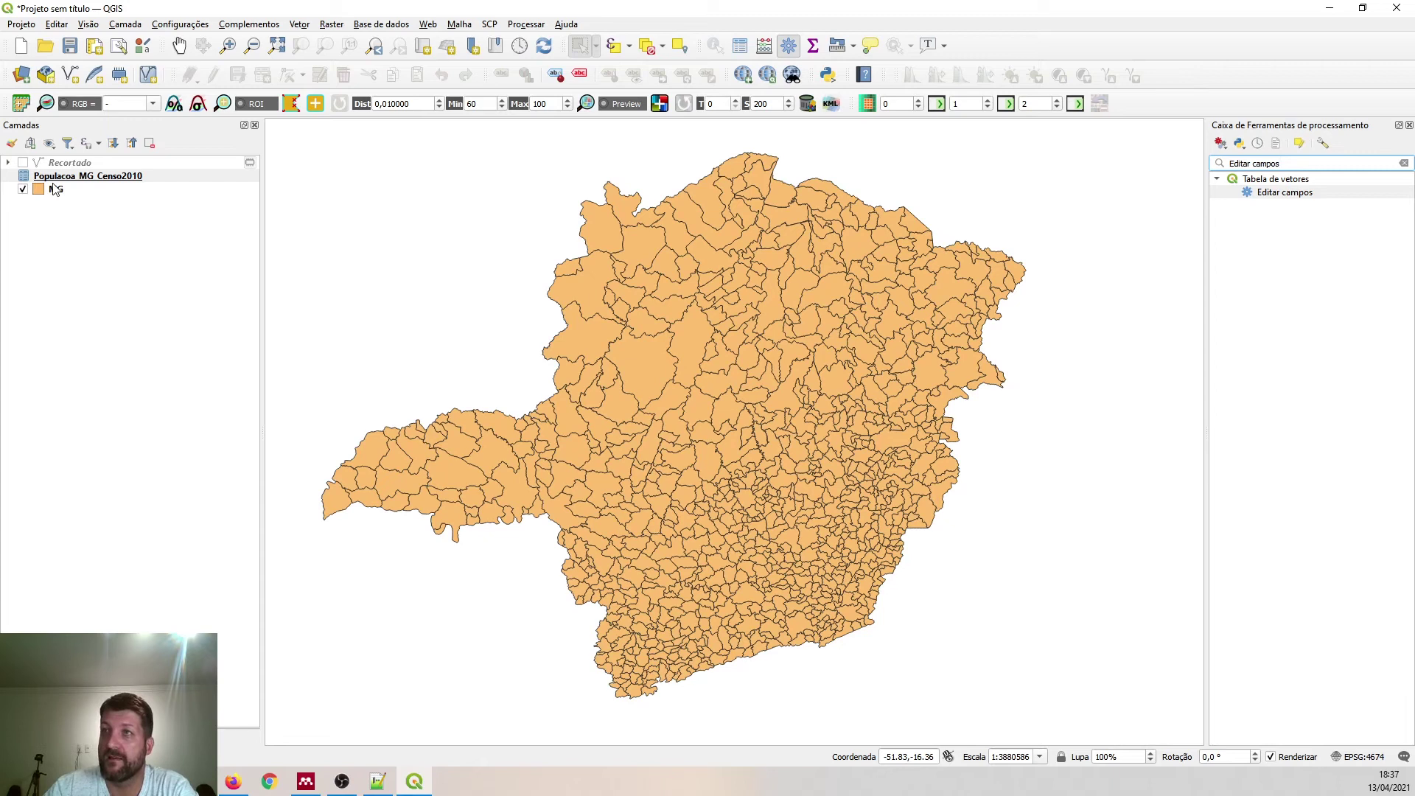
{"action": "right_click", "coordinate": [94, 179]}
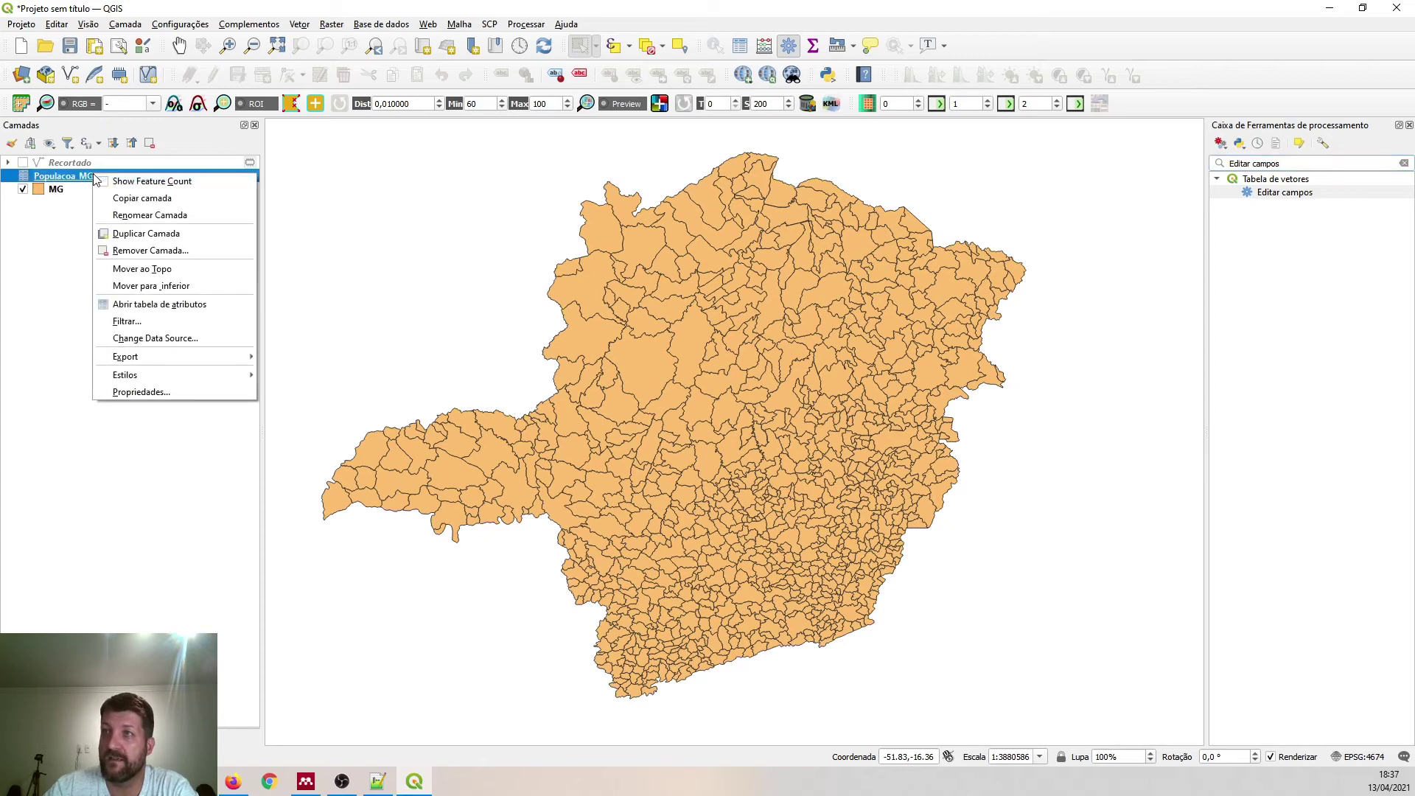
{"action": "left_click", "coordinate": [189, 398]}
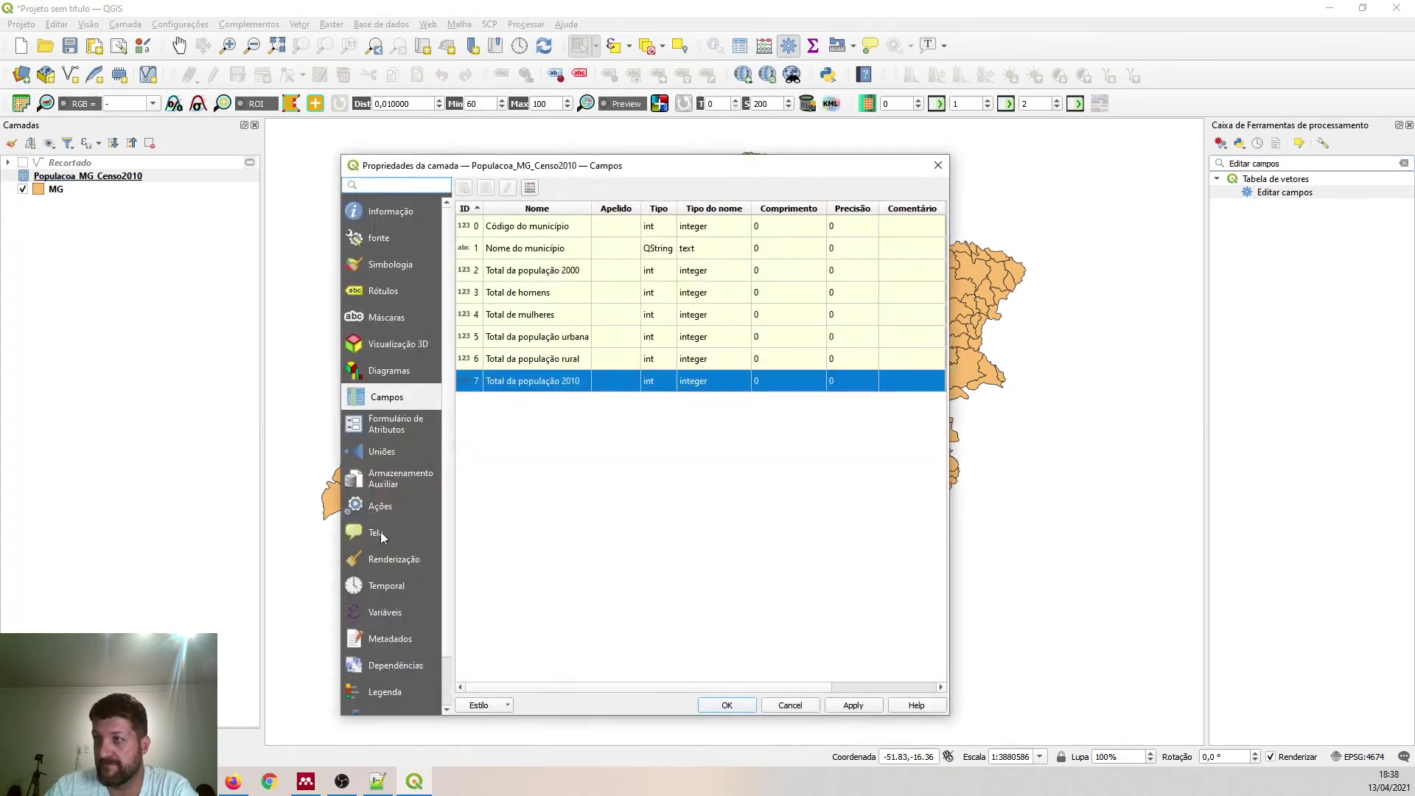
{"action": "left_click", "coordinate": [384, 454]}
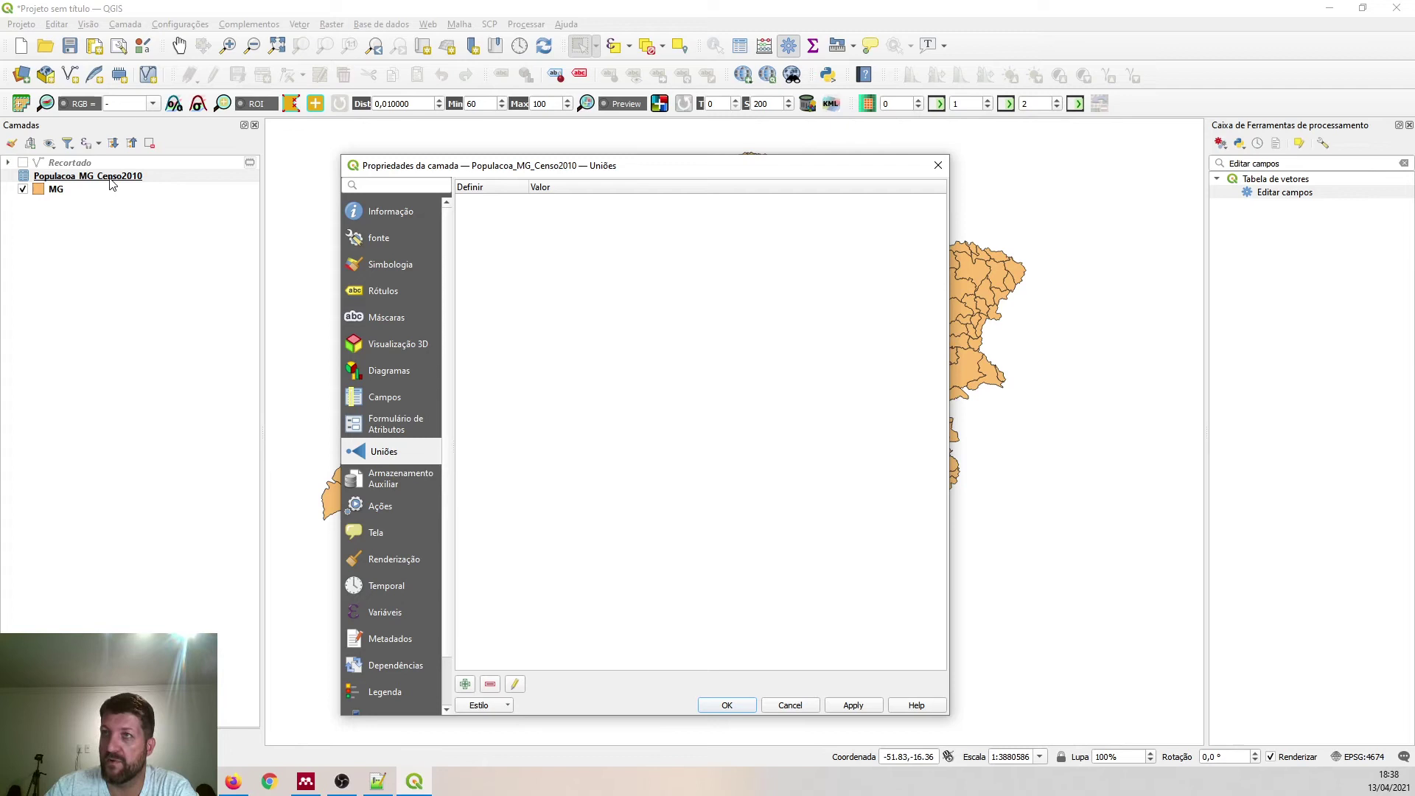
{"action": "left_click", "coordinate": [938, 165]}
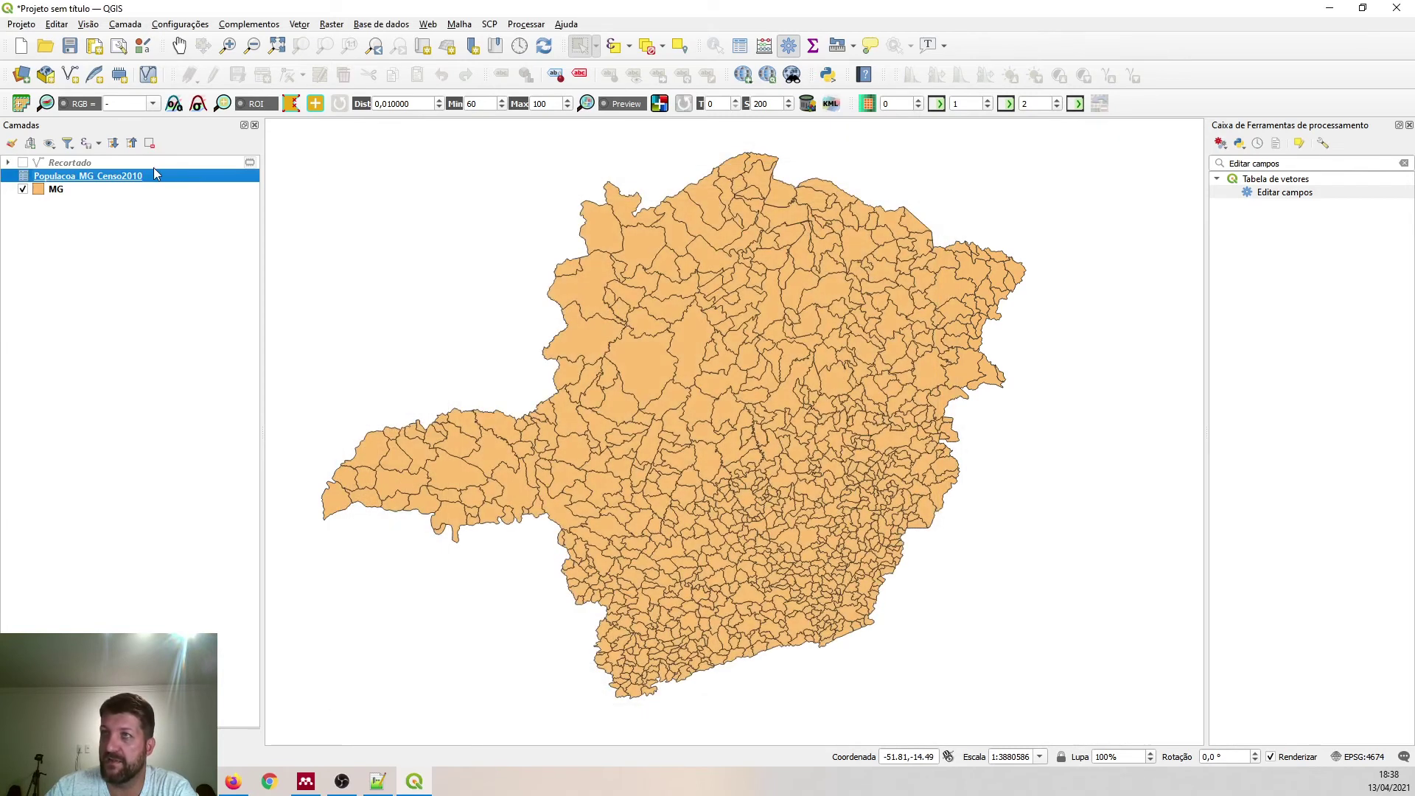
- Add a join of the MG layer to Populacoa_MG_Censo2010, with join field CD_MUN and target field Código do município
{"action": "right_click", "coordinate": [139, 177]}
{"action": "left_click", "coordinate": [157, 393]}
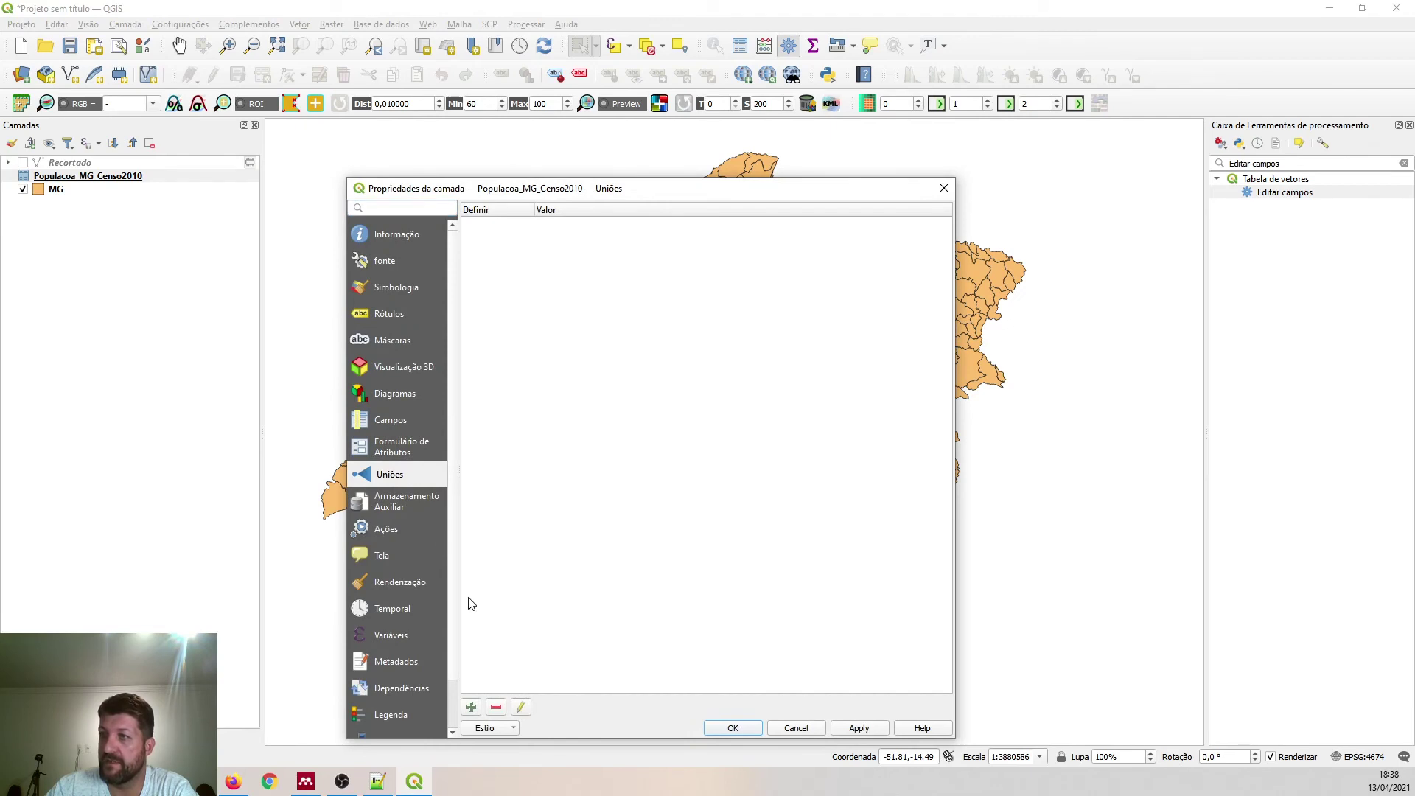
{"action": "left_click", "coordinate": [470, 708]}
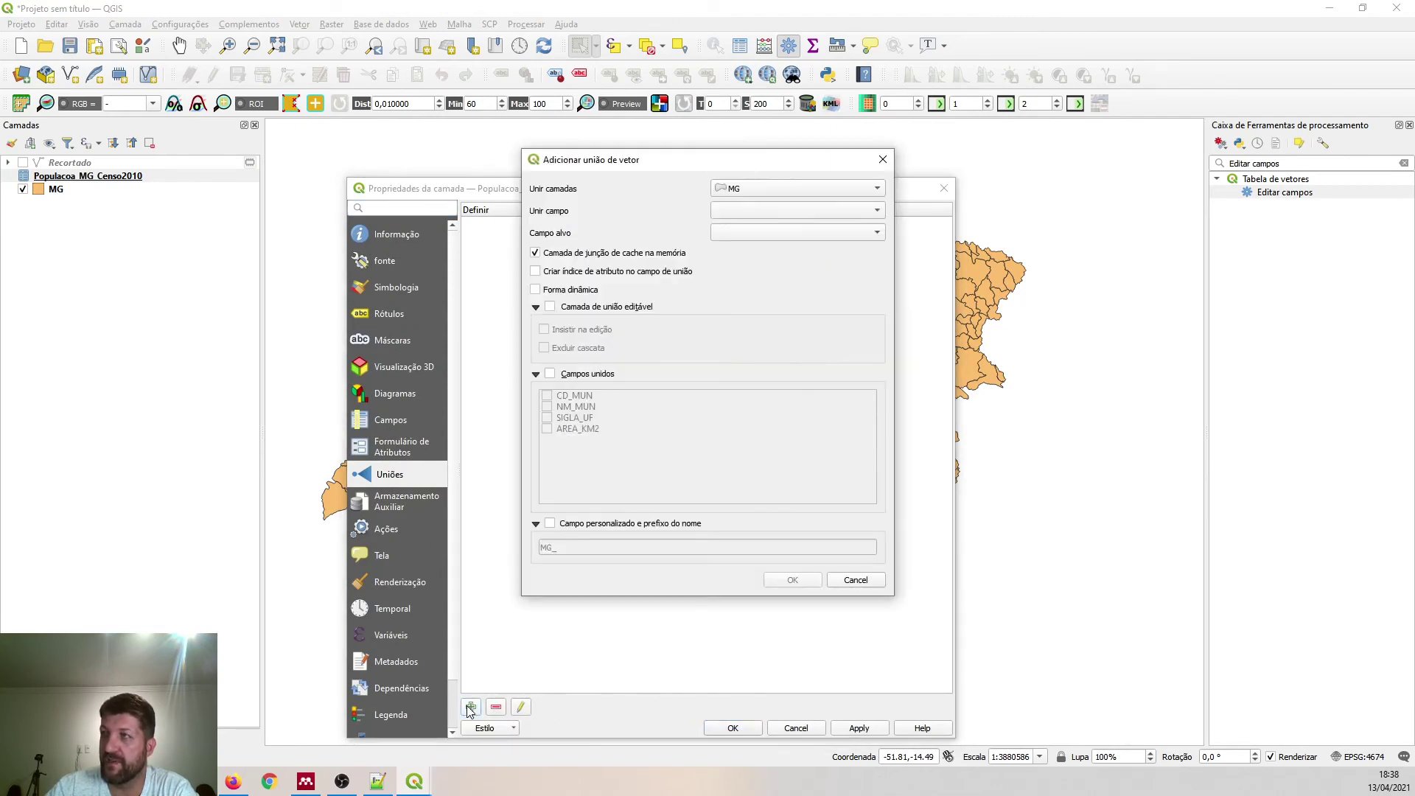
{"action": "left_click_drag", "start_coordinate": [657, 164], "coordinate": [640, 141]}
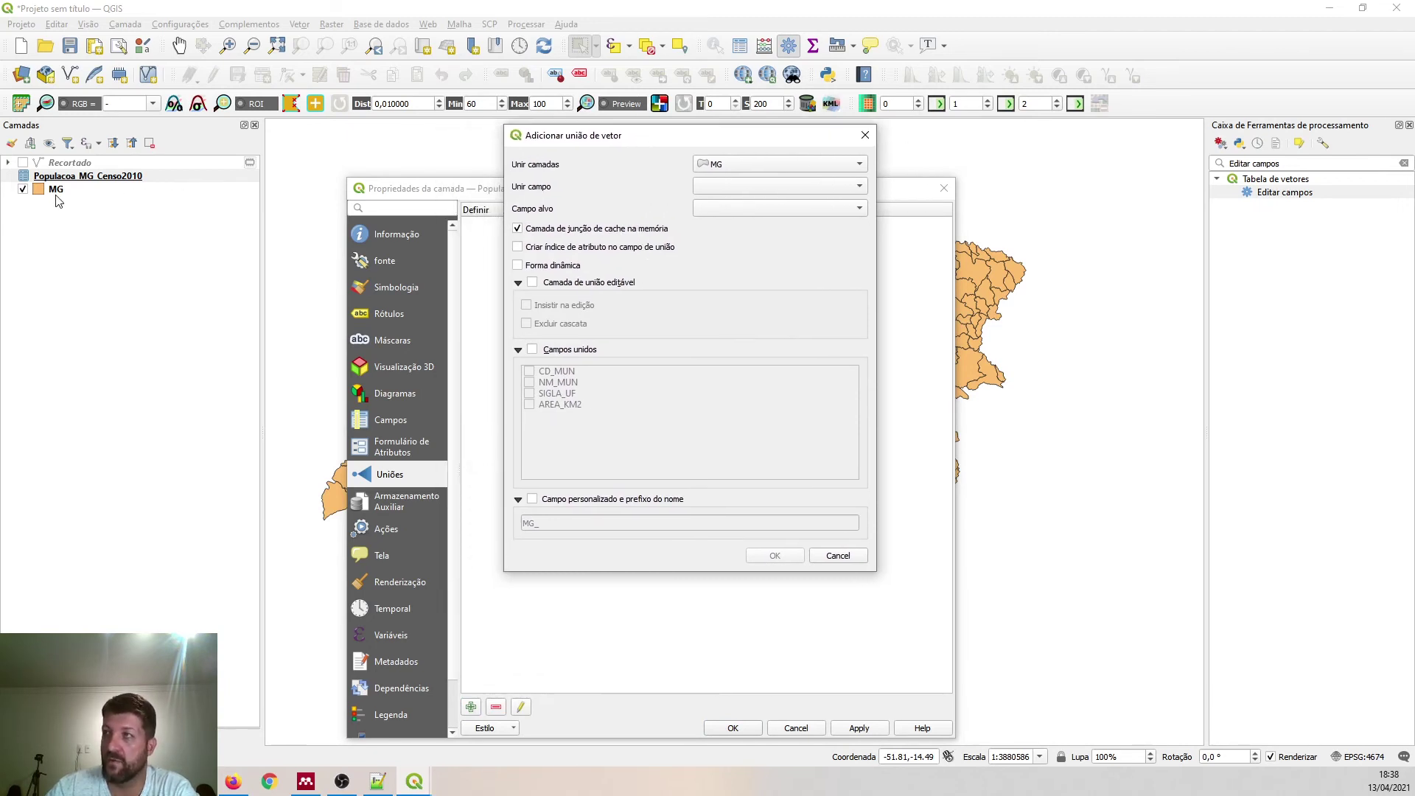
{"action": "left_click", "coordinate": [859, 187]}
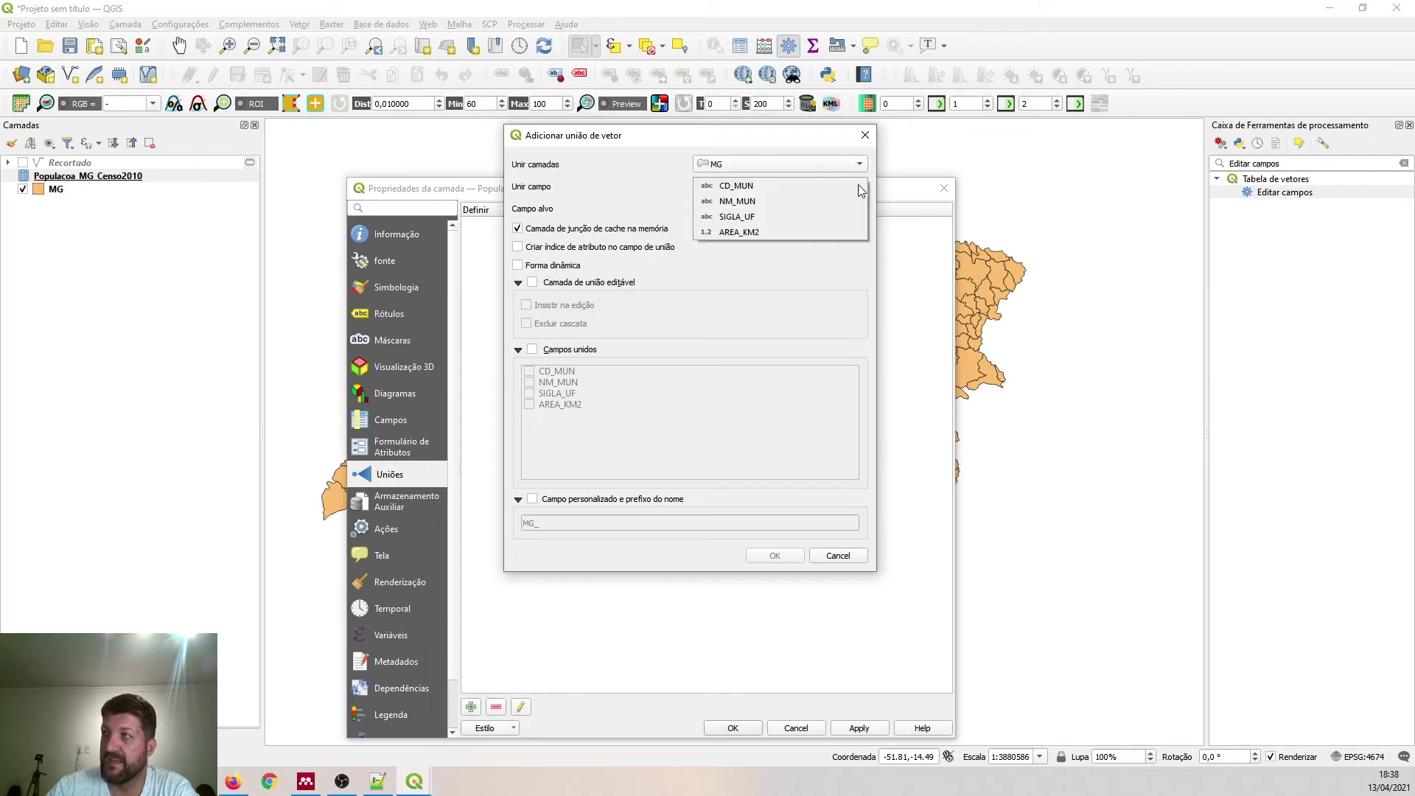
{"action": "left_click", "coordinate": [766, 188]}
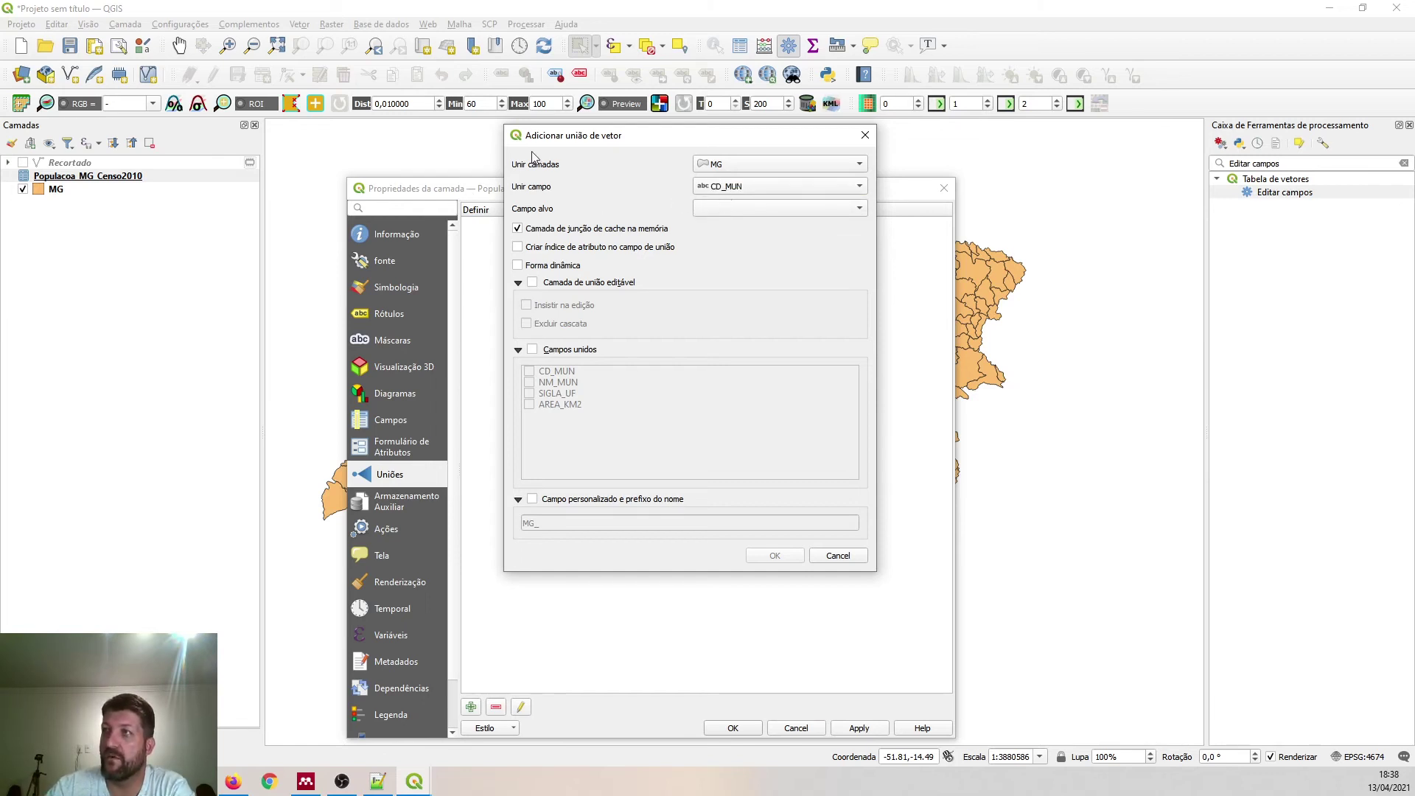
{"action": "left_click", "coordinate": [771, 210]}
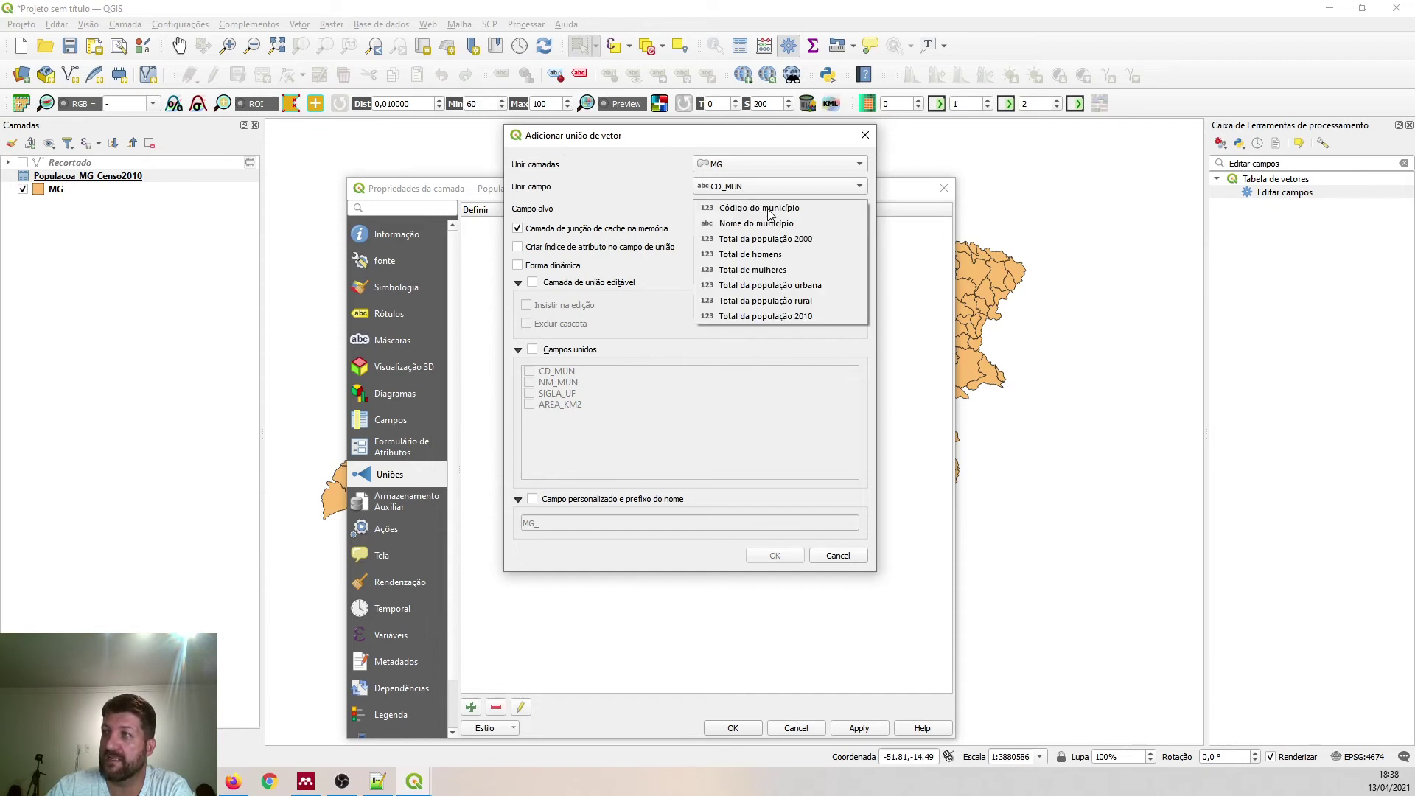
{"action": "left_click", "coordinate": [823, 209]}
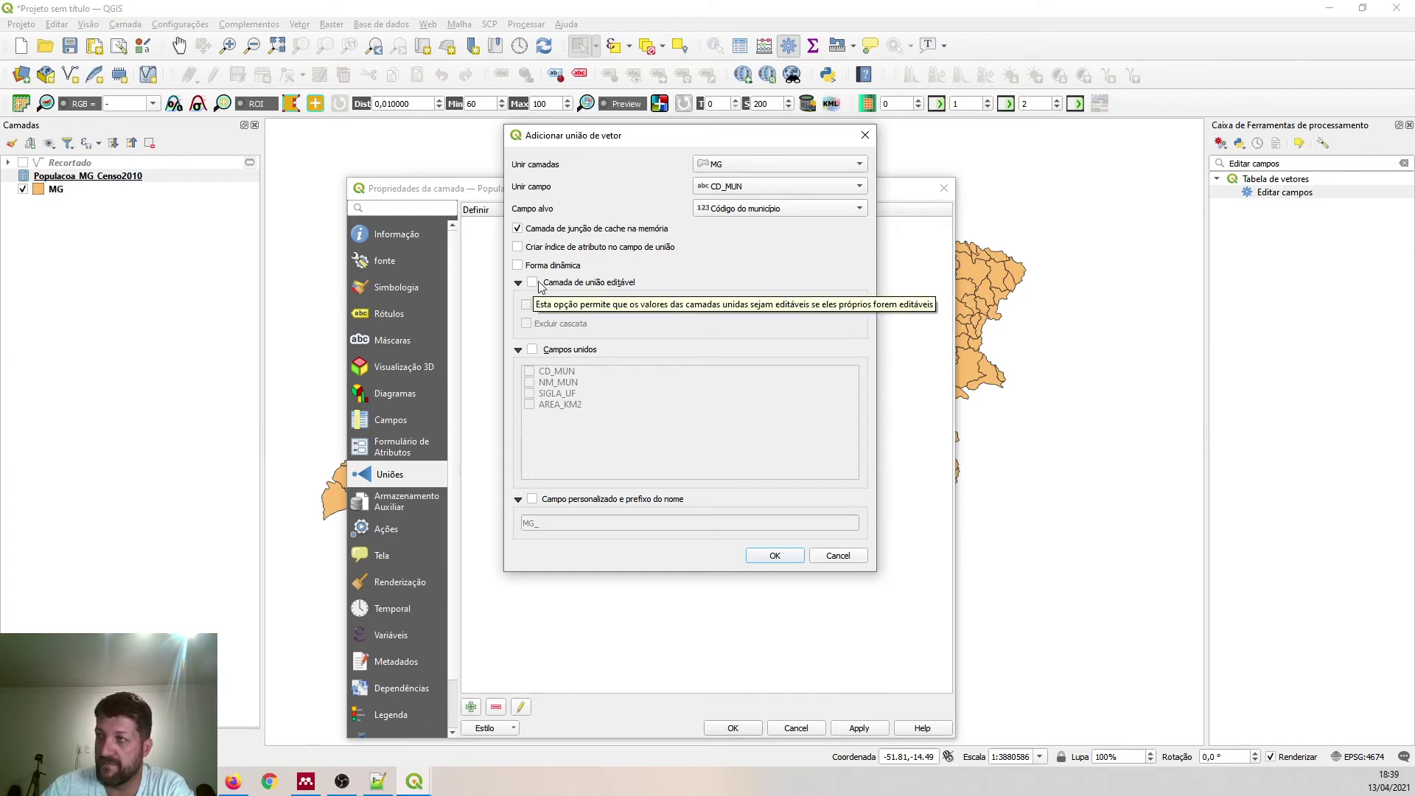
- Enable the choice of joined fields and include CD_MUN, NM_MUN, SIGLA_UF and AREA_KM2 in the join
{"action": "left_click", "coordinate": [518, 284]}
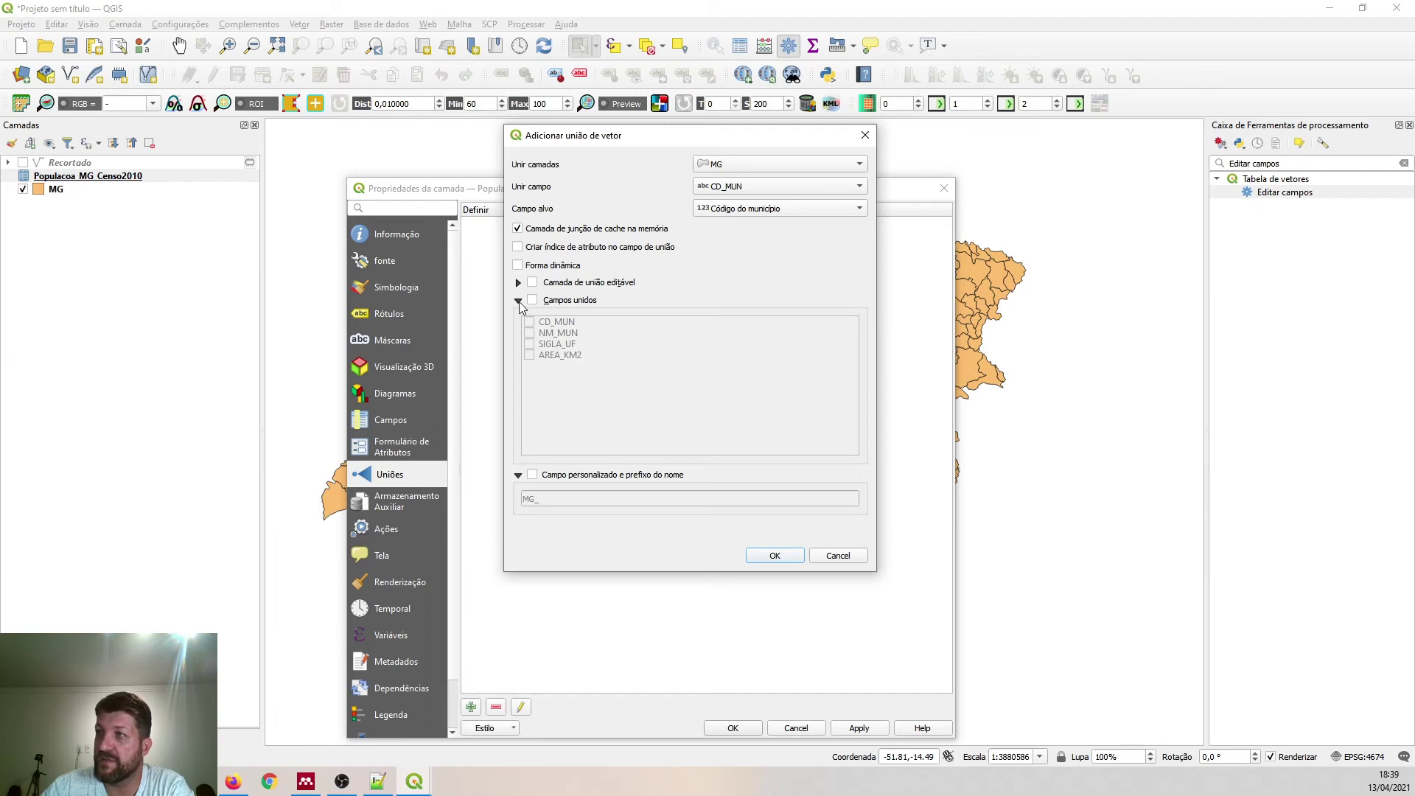
{"action": "left_click", "coordinate": [519, 301]}
{"action": "left_click", "coordinate": [518, 301]}
{"action": "left_click", "coordinate": [533, 301]}
{"action": "left_click", "coordinate": [532, 301]}
{"action": "left_click", "coordinate": [532, 300]}
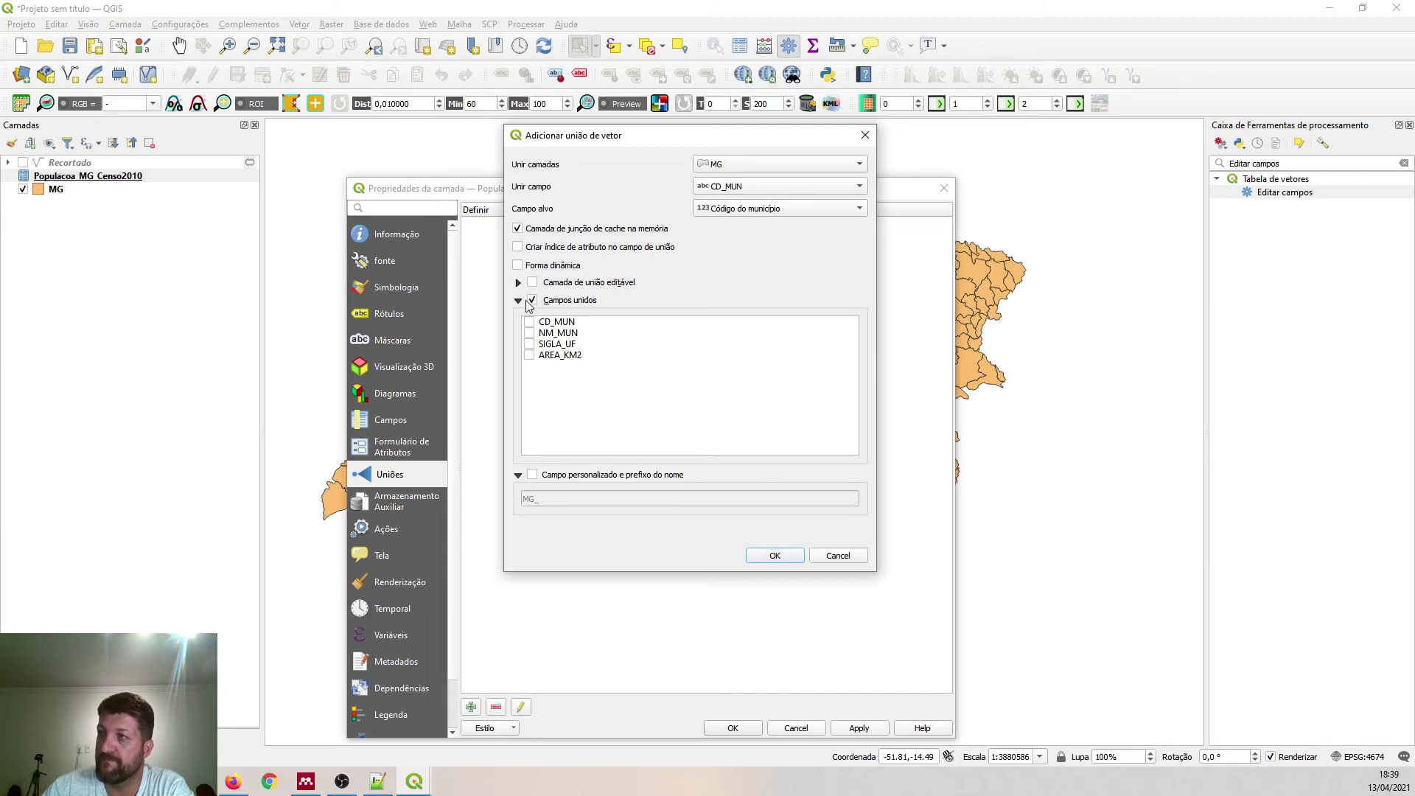
{"action": "left_click", "coordinate": [530, 322]}
{"action": "left_click", "coordinate": [529, 333]}
{"action": "left_click", "coordinate": [529, 344]}
{"action": "left_click", "coordinate": [529, 355]}
{"action": "left_click", "coordinate": [519, 300]}
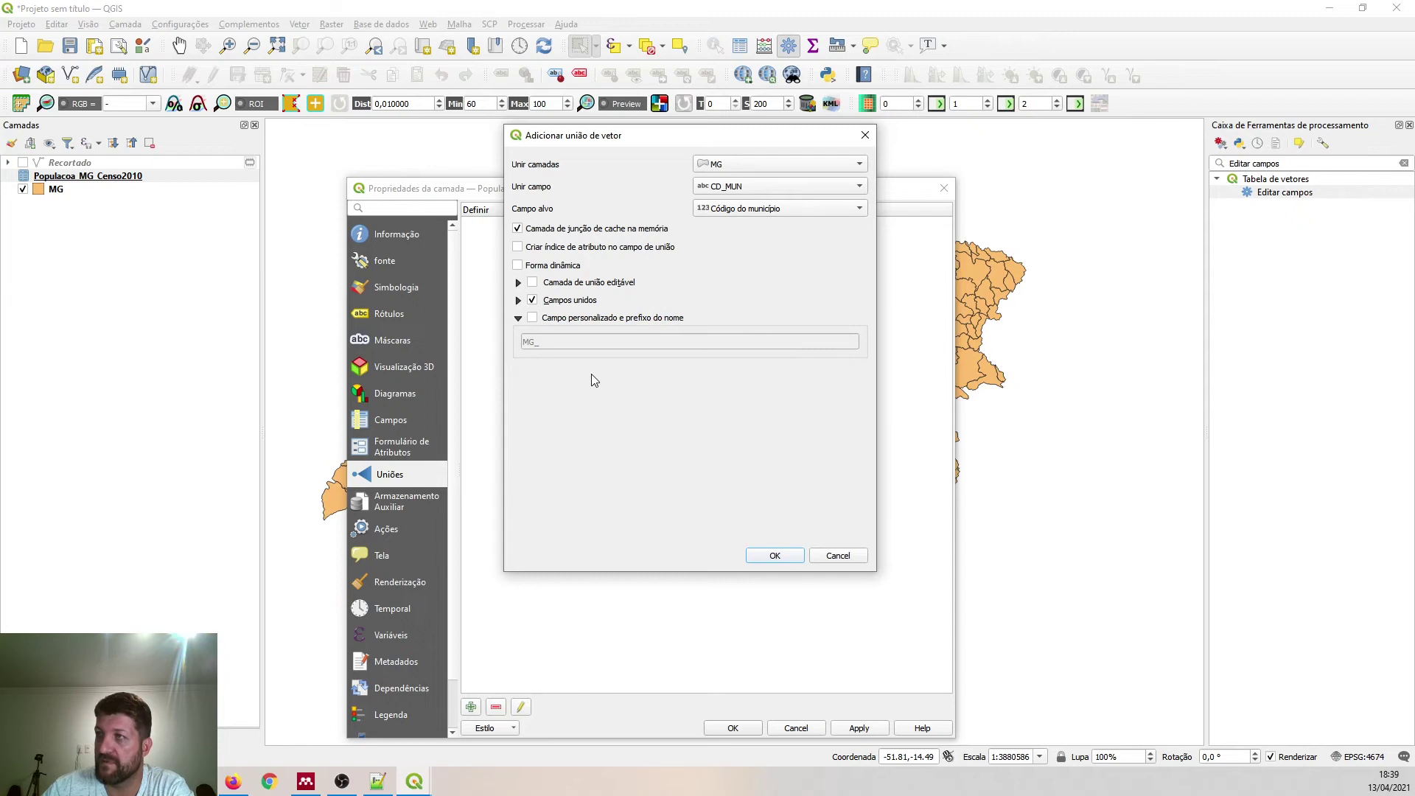
- Enable the custom field name prefix MG_ and confirm the vector join
{"action": "left_click", "coordinate": [519, 320]}
{"action": "left_click", "coordinate": [519, 320]}
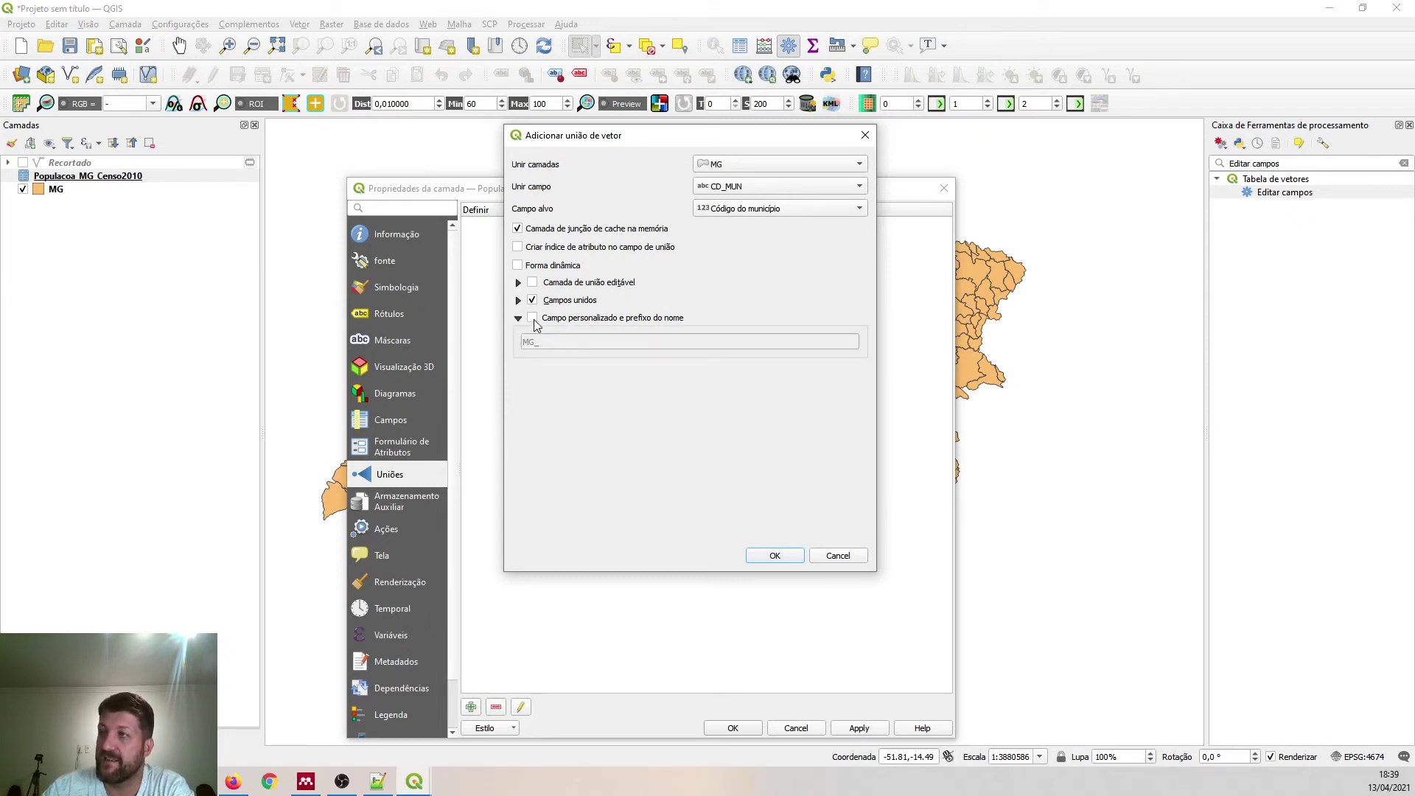
{"action": "left_click", "coordinate": [533, 319]}
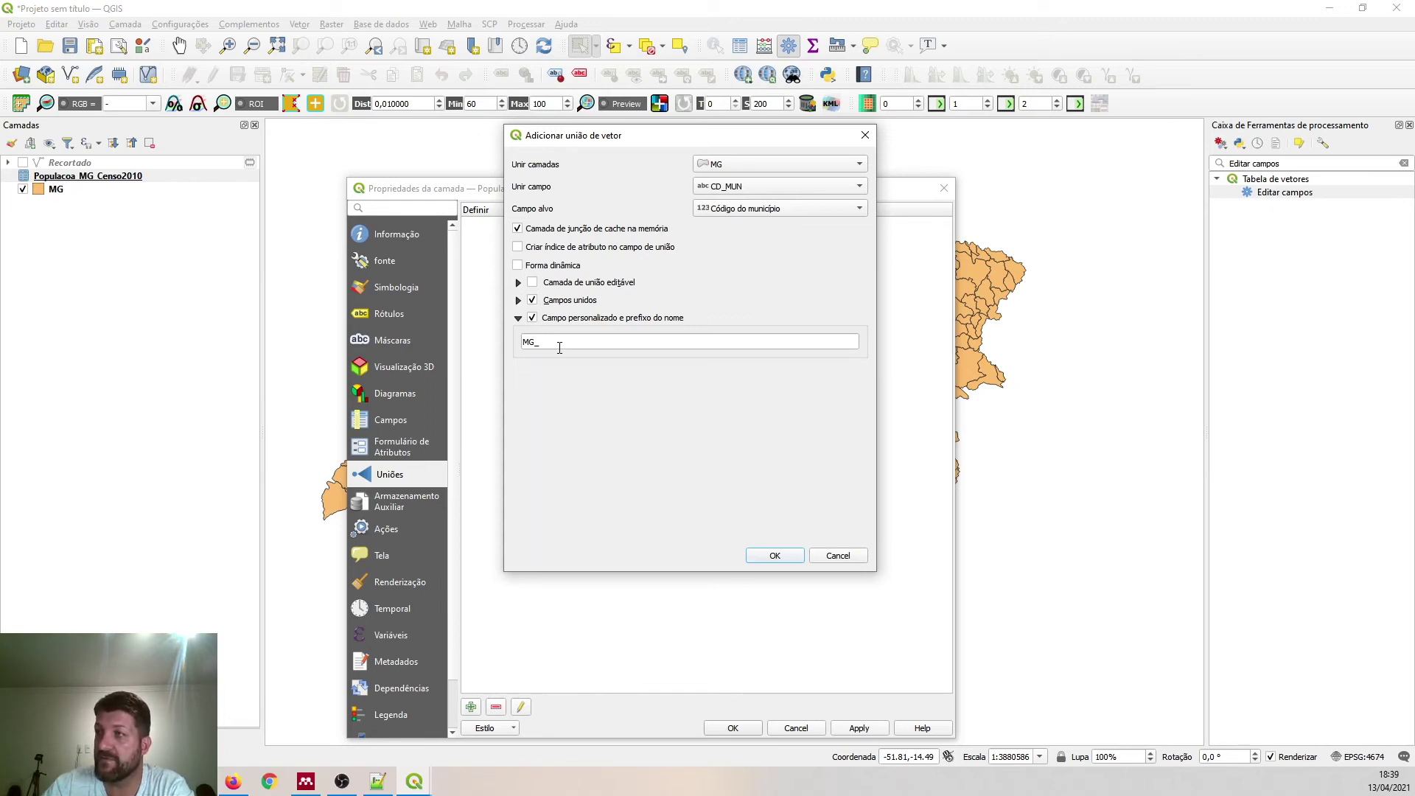
{"action": "left_click", "coordinate": [779, 555]}
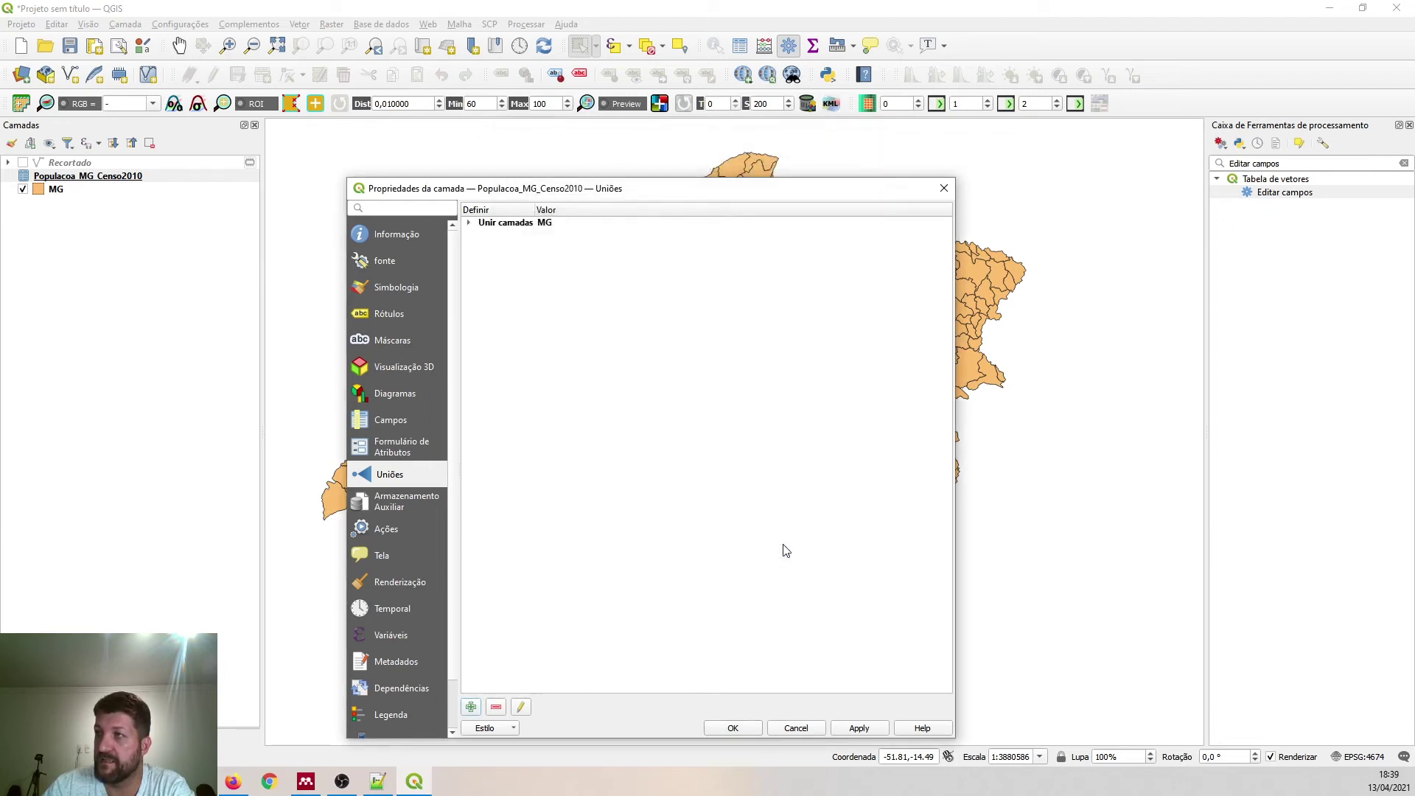
- Review the settings of the MG join and apply it to the Populacoa_MG_Censo2010 layer, closing the properties
{"action": "left_click", "coordinate": [470, 223]}
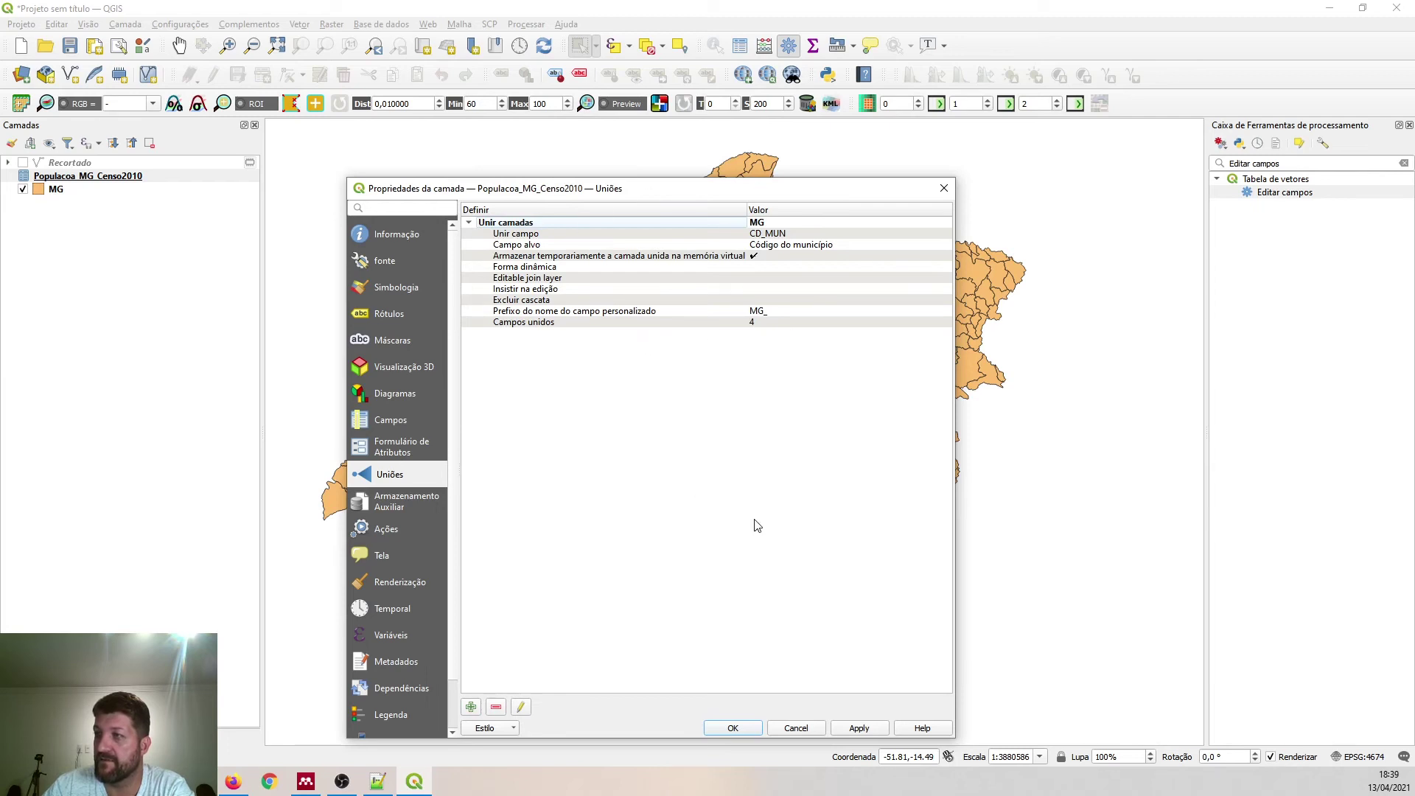
{"action": "left_click", "coordinate": [872, 733]}
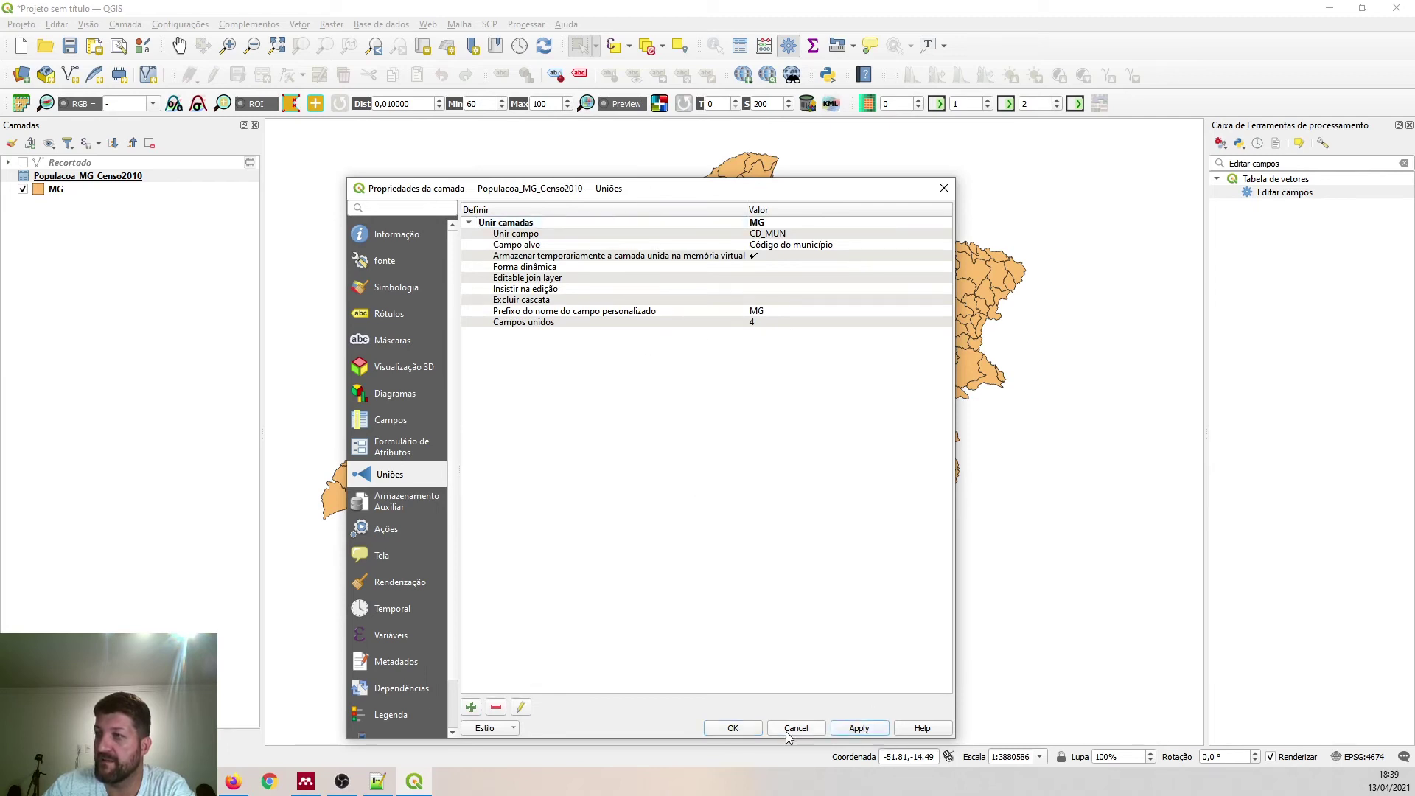
{"action": "left_click", "coordinate": [745, 728]}
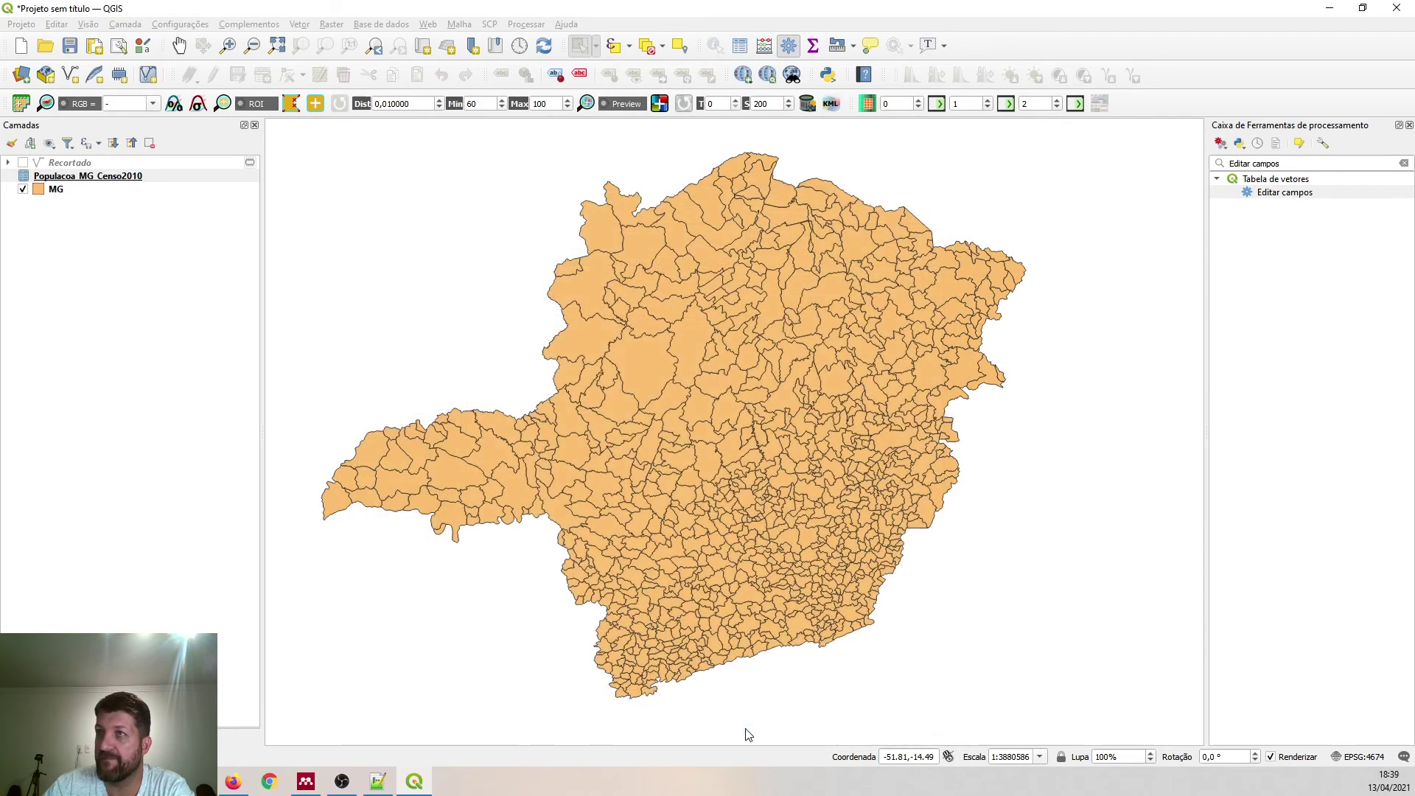
- Open the attribute table of the MG layer to examine its fields
{"action": "right_click", "coordinate": [62, 191]}
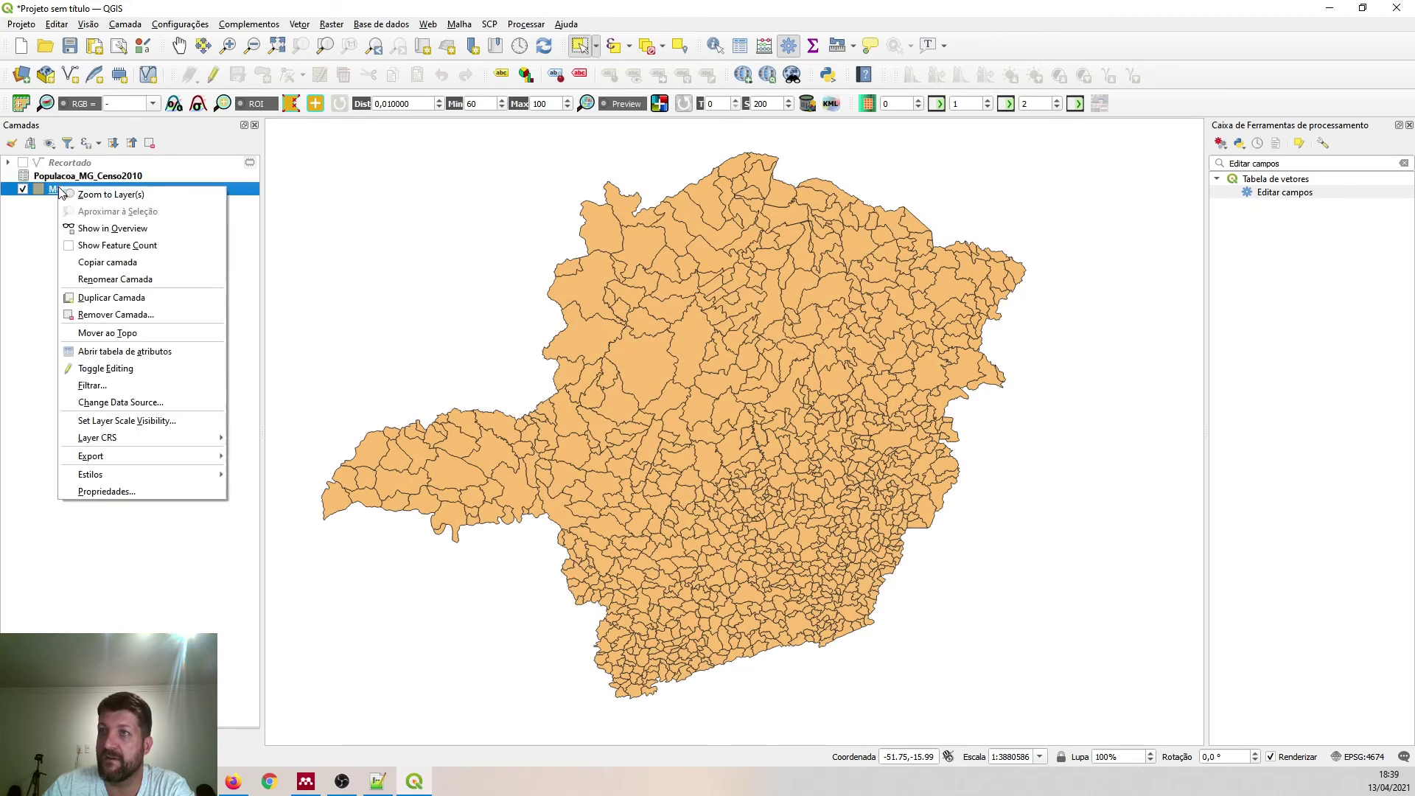
{"action": "left_click", "coordinate": [92, 354]}
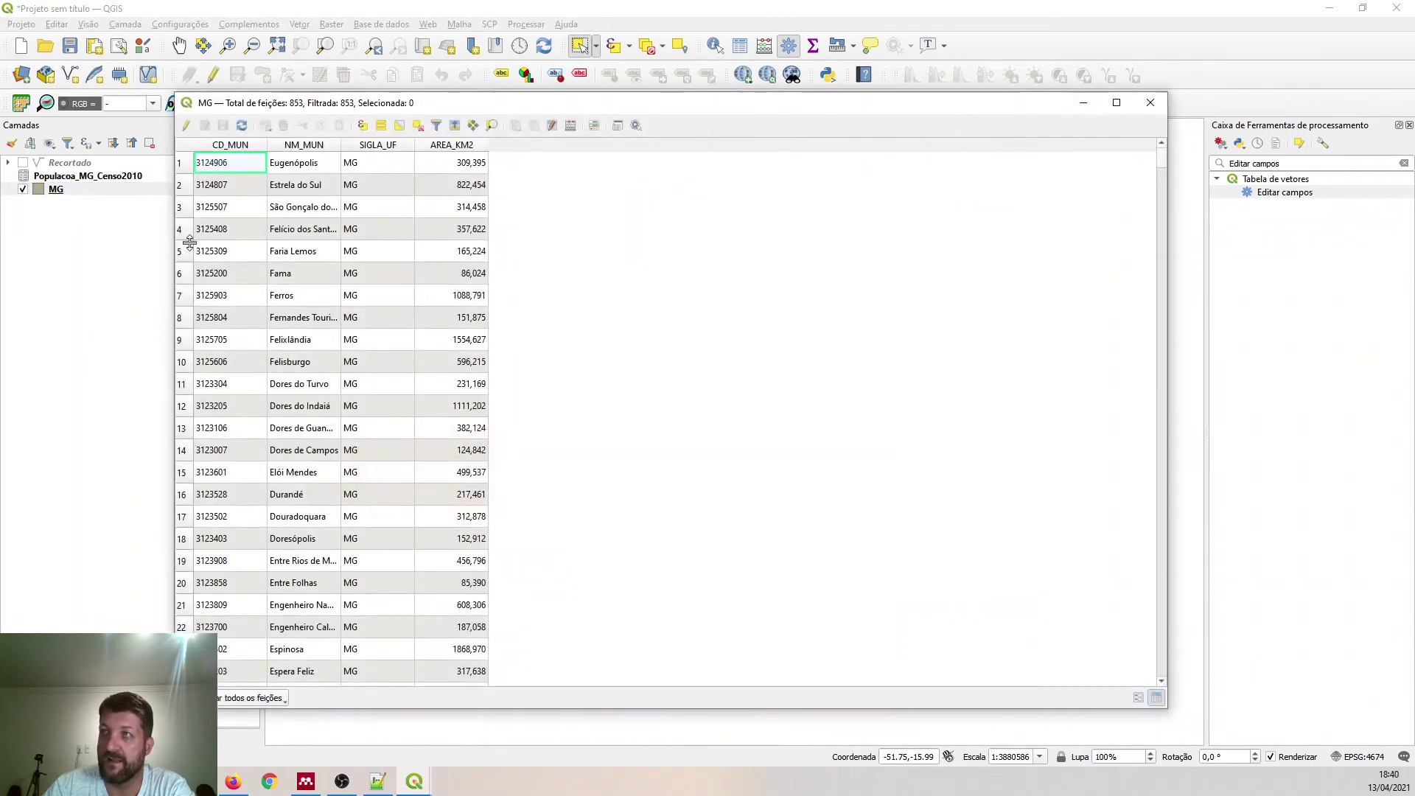
- Close the MG table, open the attribute table of Populacoa_MG_Censo2010 and examine the joined MG_ fields, widening MG_AREA_KM2
{"action": "left_click", "coordinate": [1149, 104]}
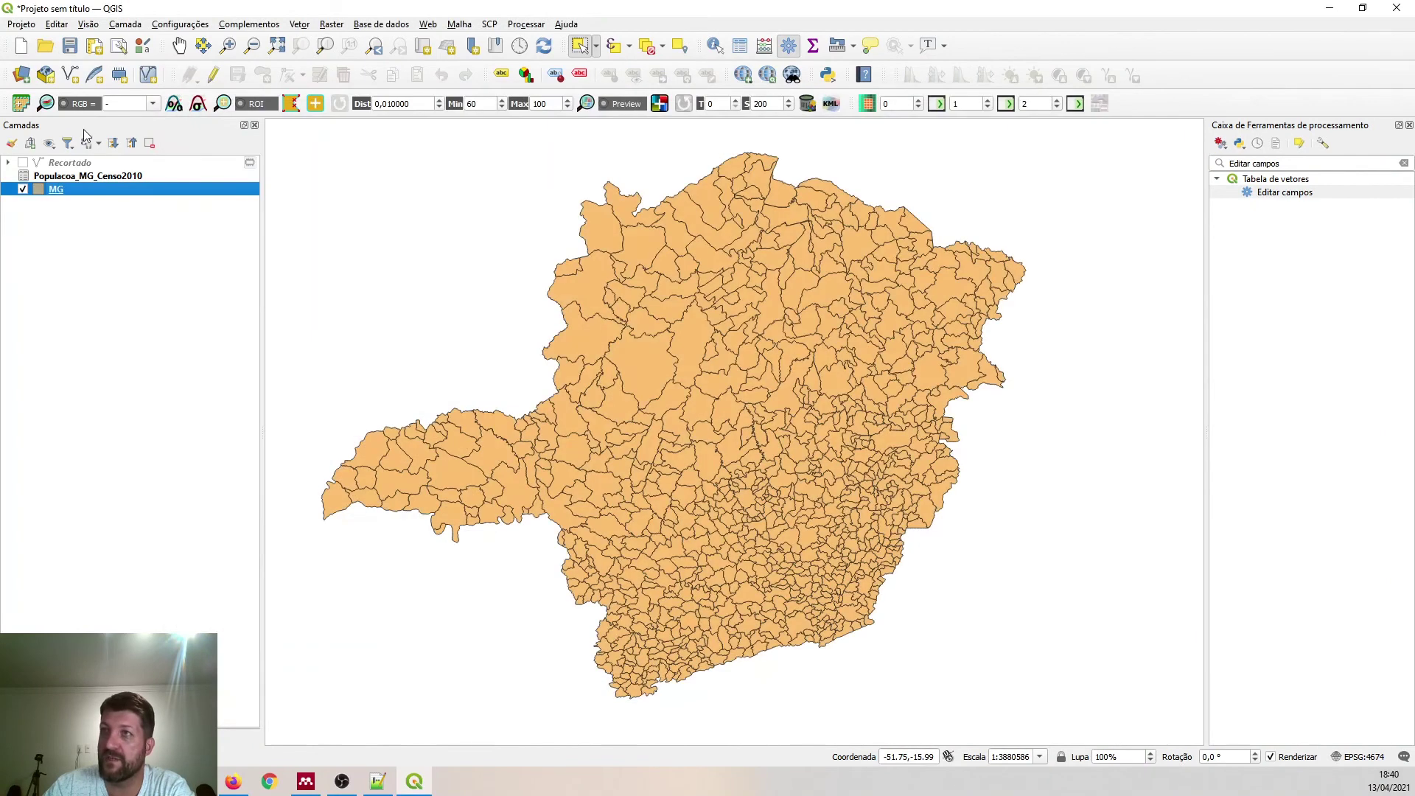
{"action": "right_click", "coordinate": [85, 177]}
{"action": "left_click", "coordinate": [150, 306]}
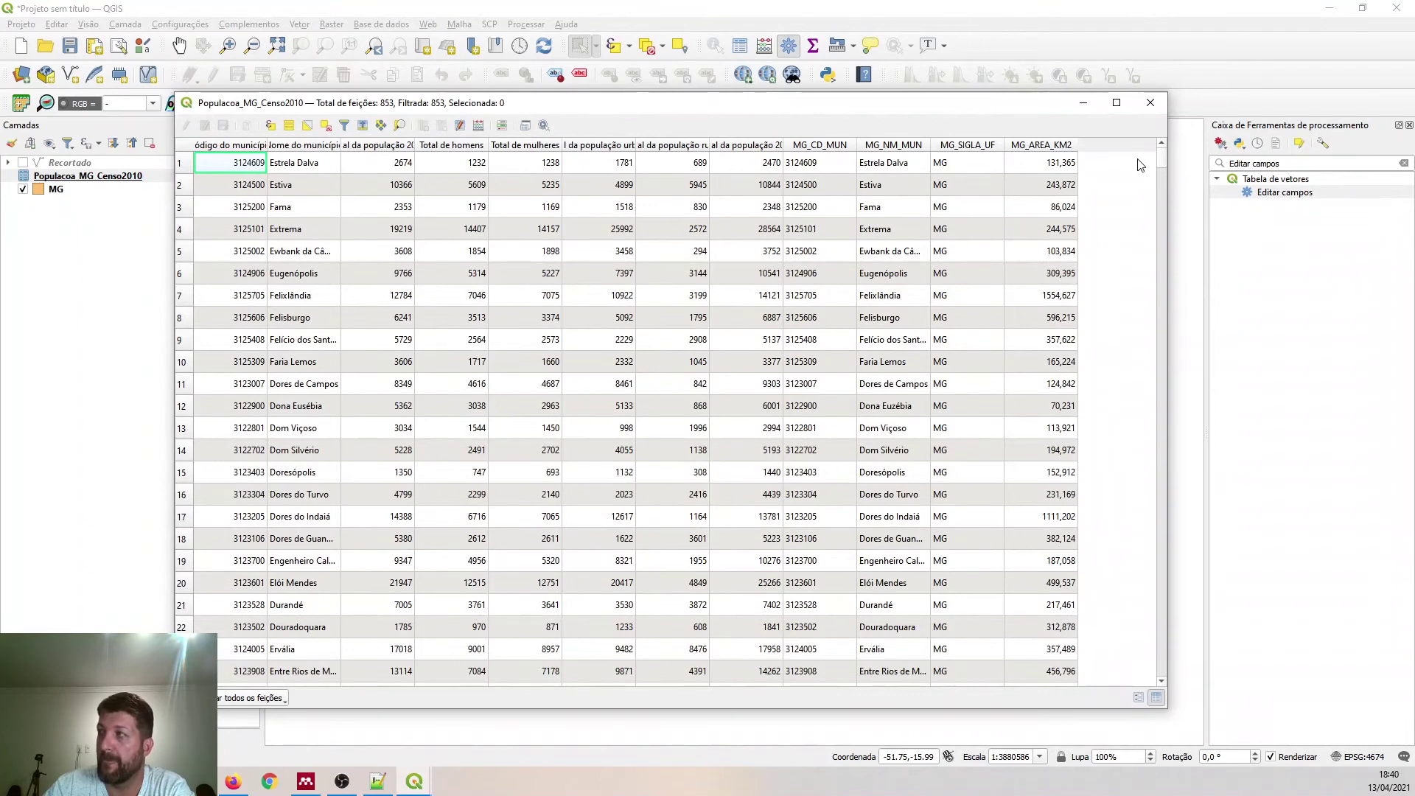
{"action": "left_click_drag", "start_coordinate": [1080, 144], "coordinate": [1107, 149]}
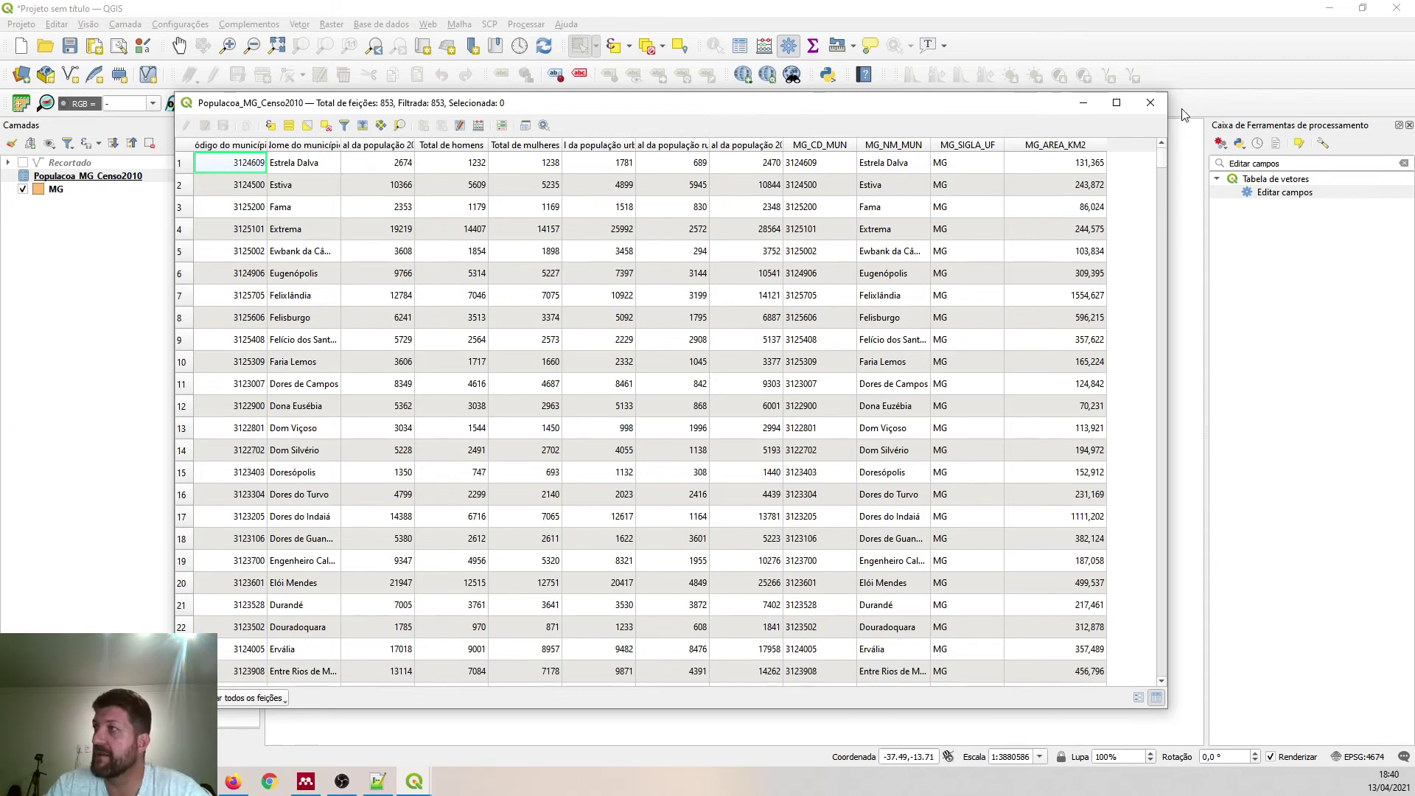
{"action": "left_click", "coordinate": [1150, 102]}
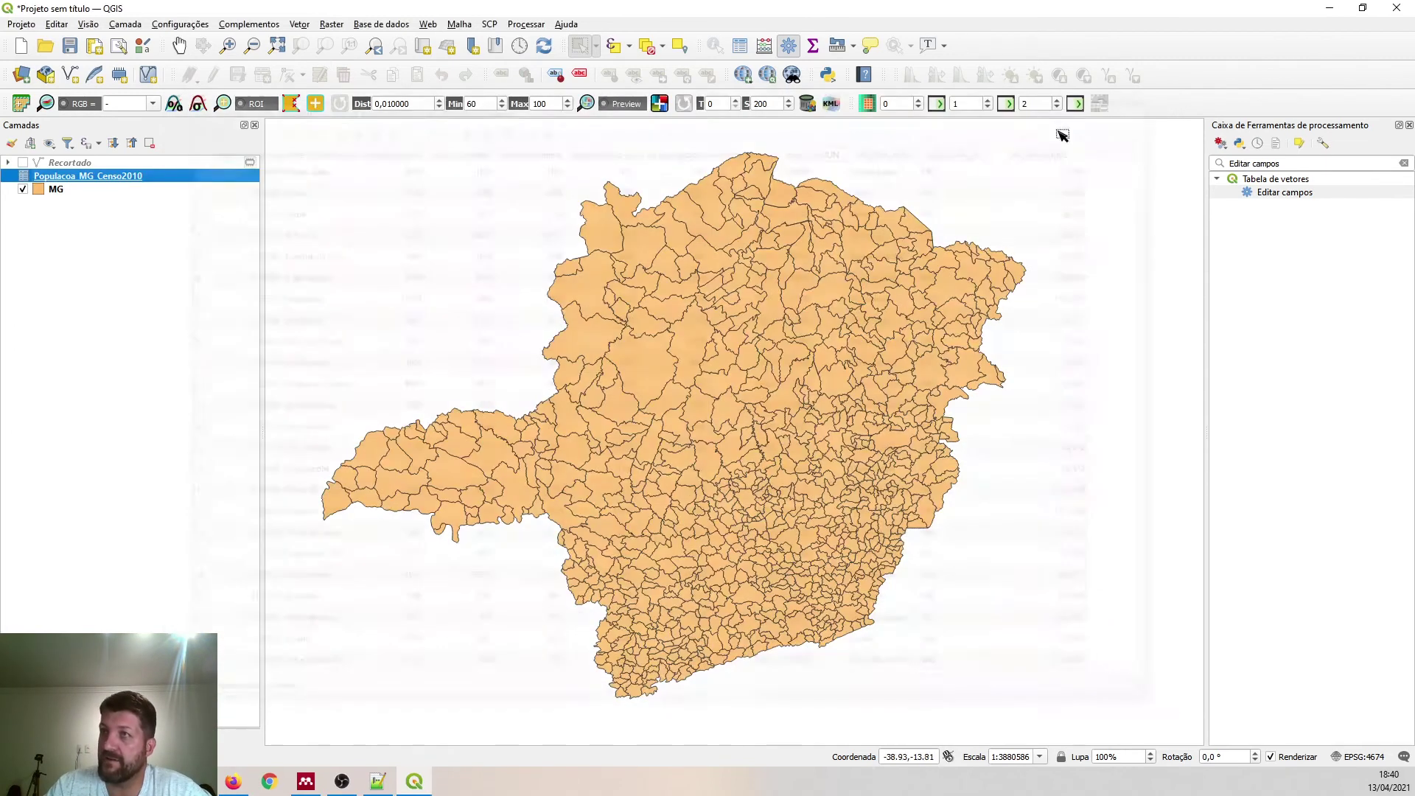
- Remove the MG join from the Populacoa_MG_Censo2010 layer and confirm its properties
{"action": "right_click", "coordinate": [93, 178]}
{"action": "left_click", "coordinate": [140, 397]}
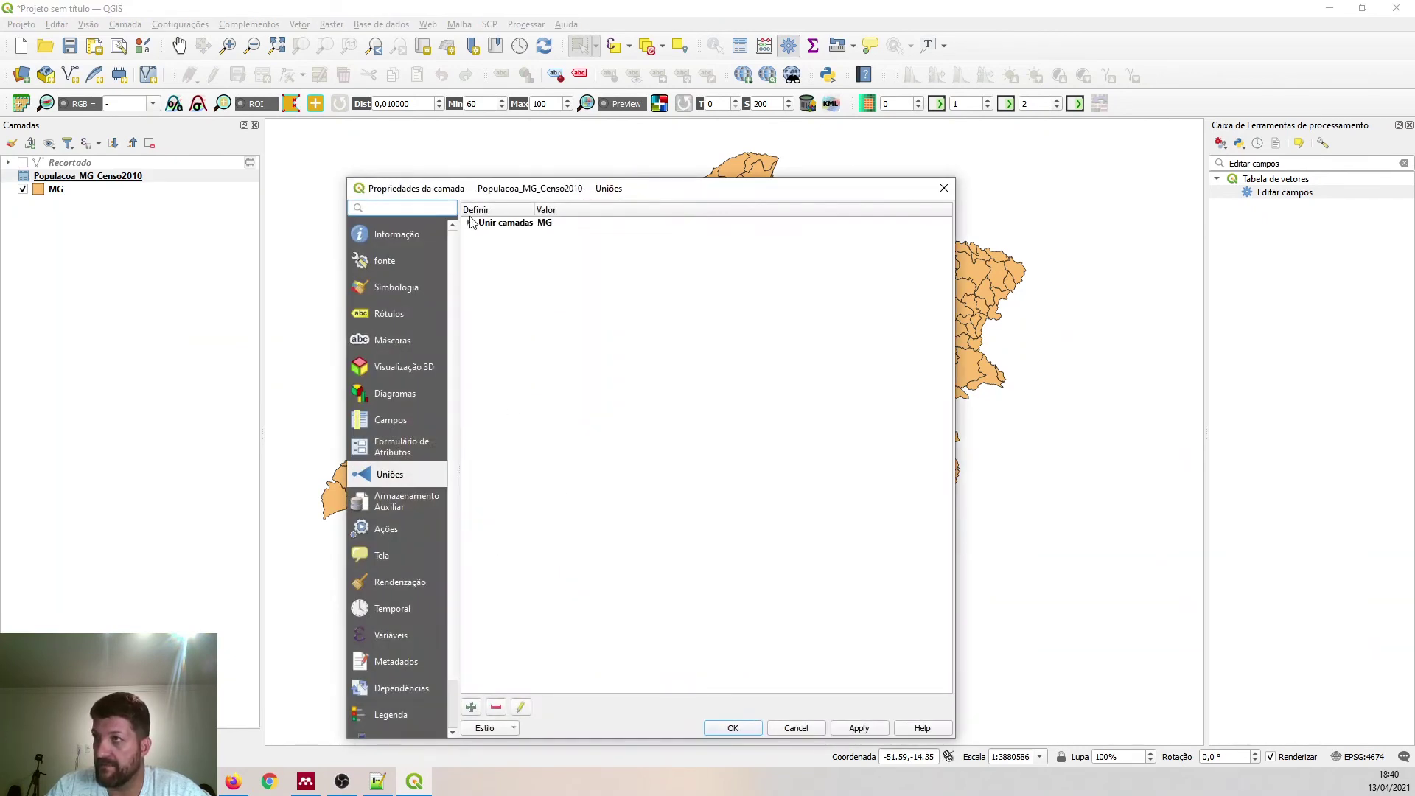
{"action": "left_click", "coordinate": [506, 224]}
{"action": "left_click", "coordinate": [496, 708]}
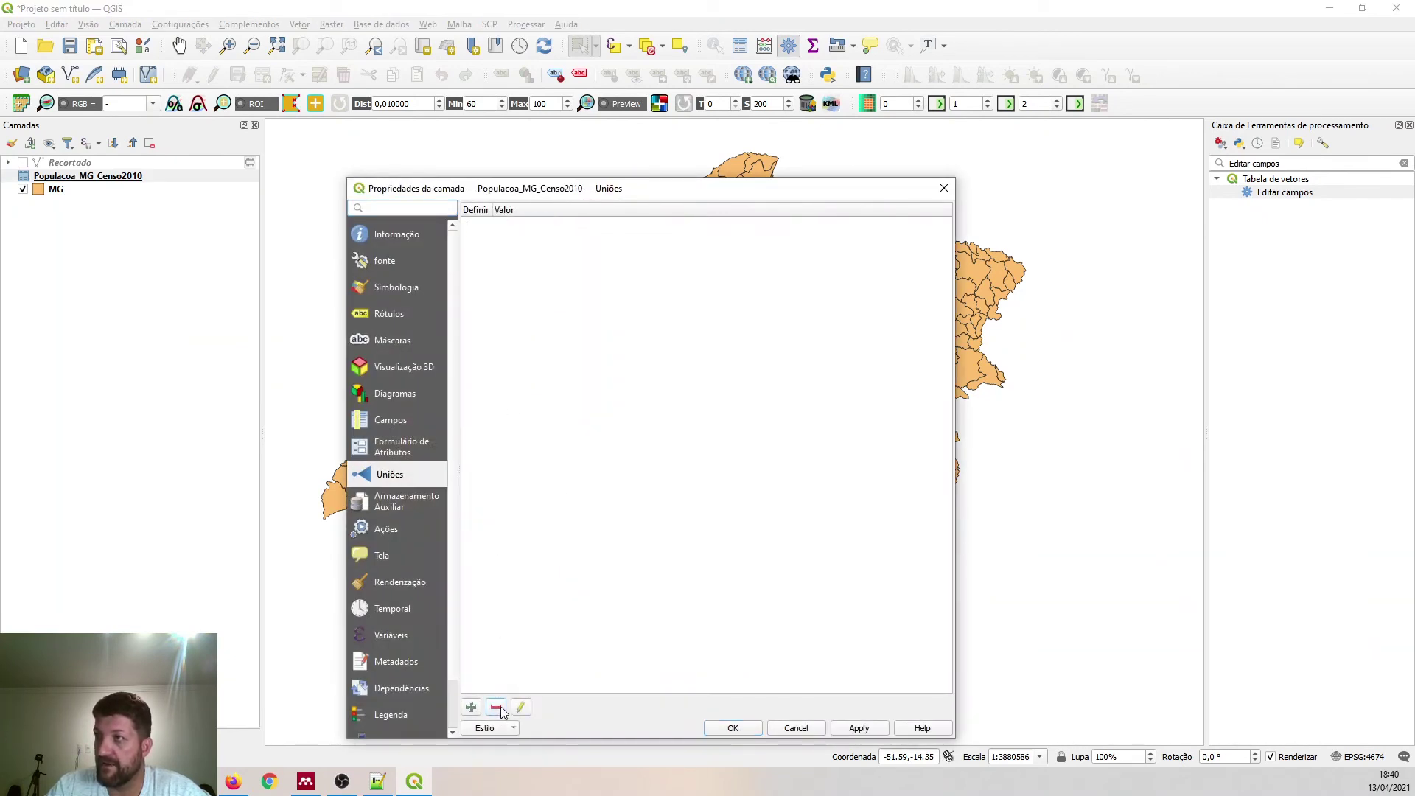
{"action": "left_click", "coordinate": [734, 728]}
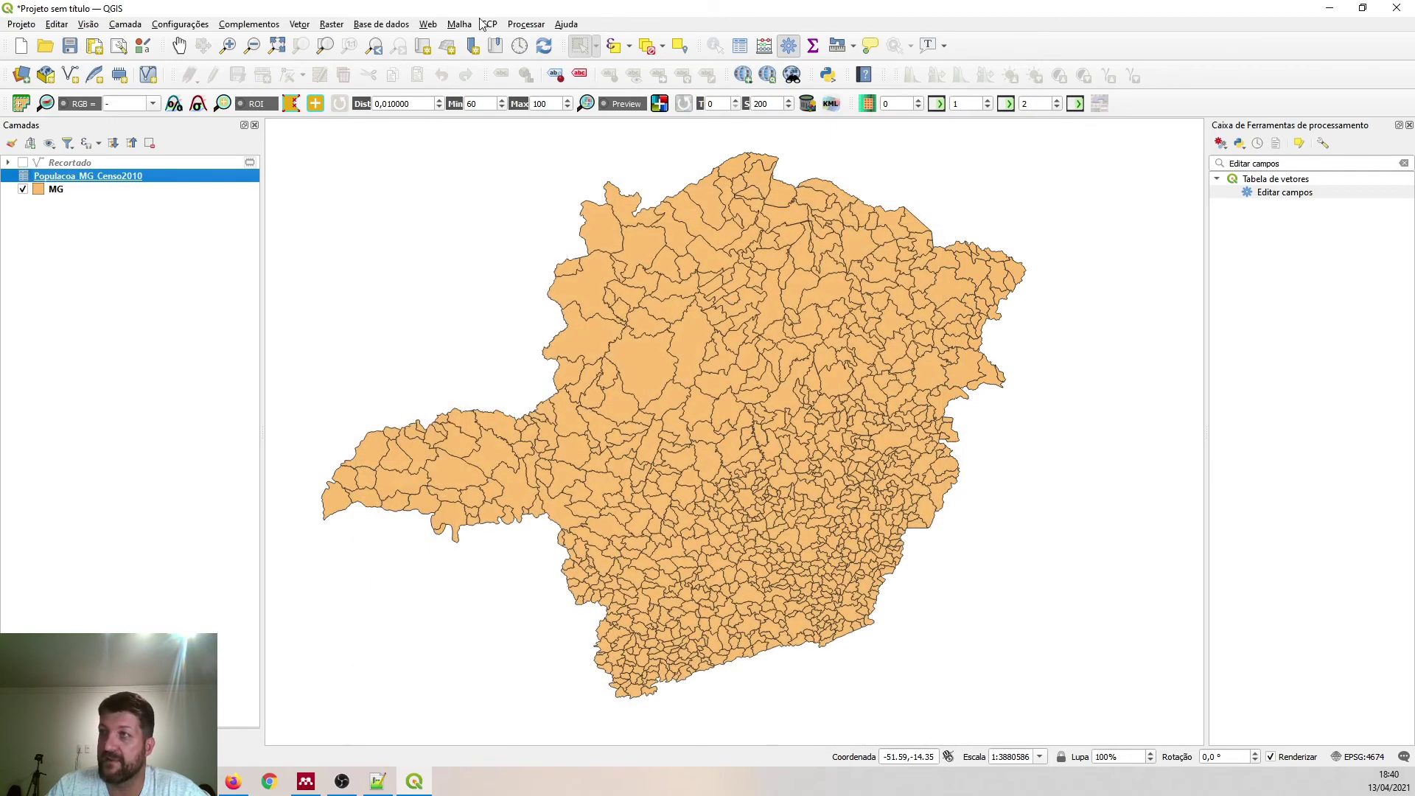
- Add a vector join to the MG layer with Populacoa_MG_Censo2010, matching join field Código do município to target field CD_MUN
{"action": "left_click", "coordinate": [57, 190]}
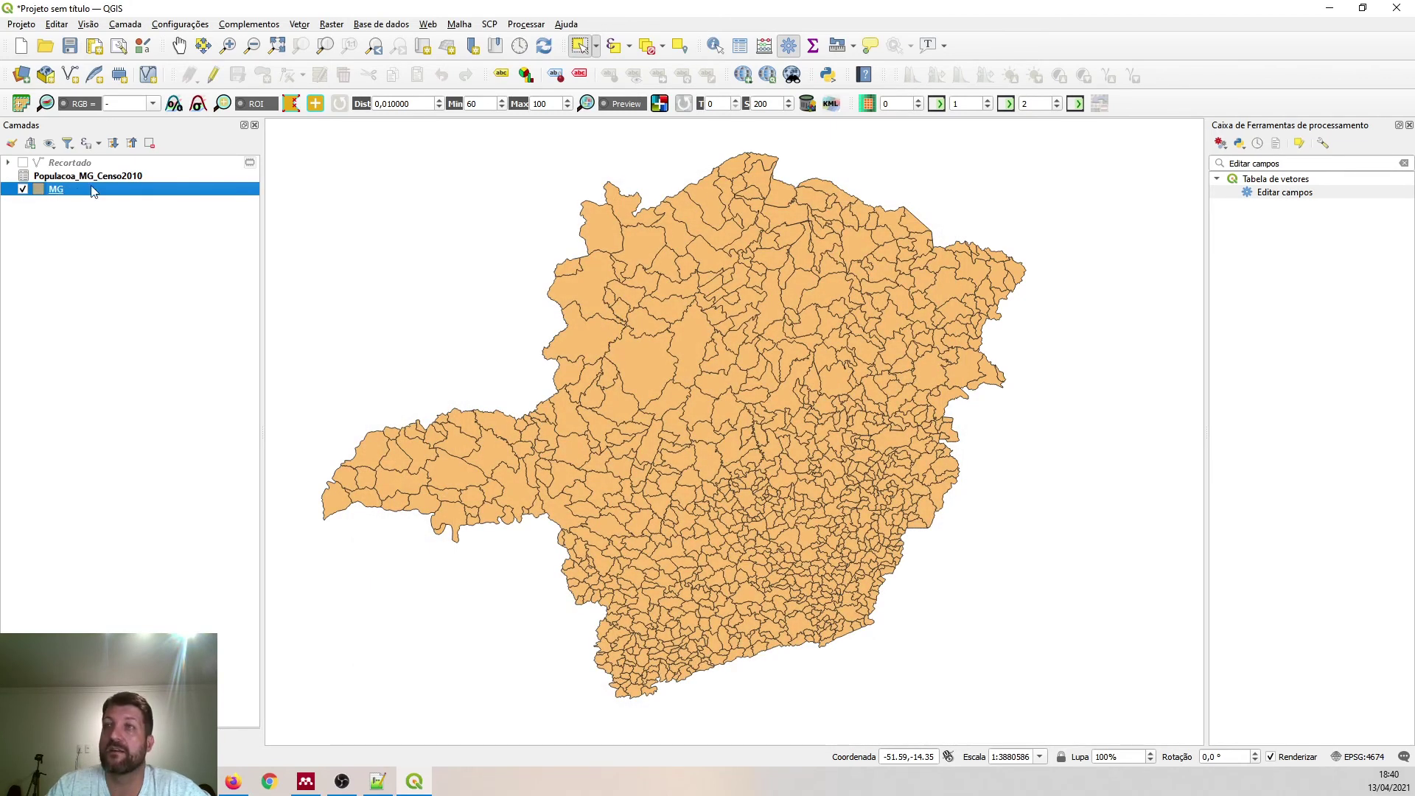
{"action": "right_click", "coordinate": [77, 193]}
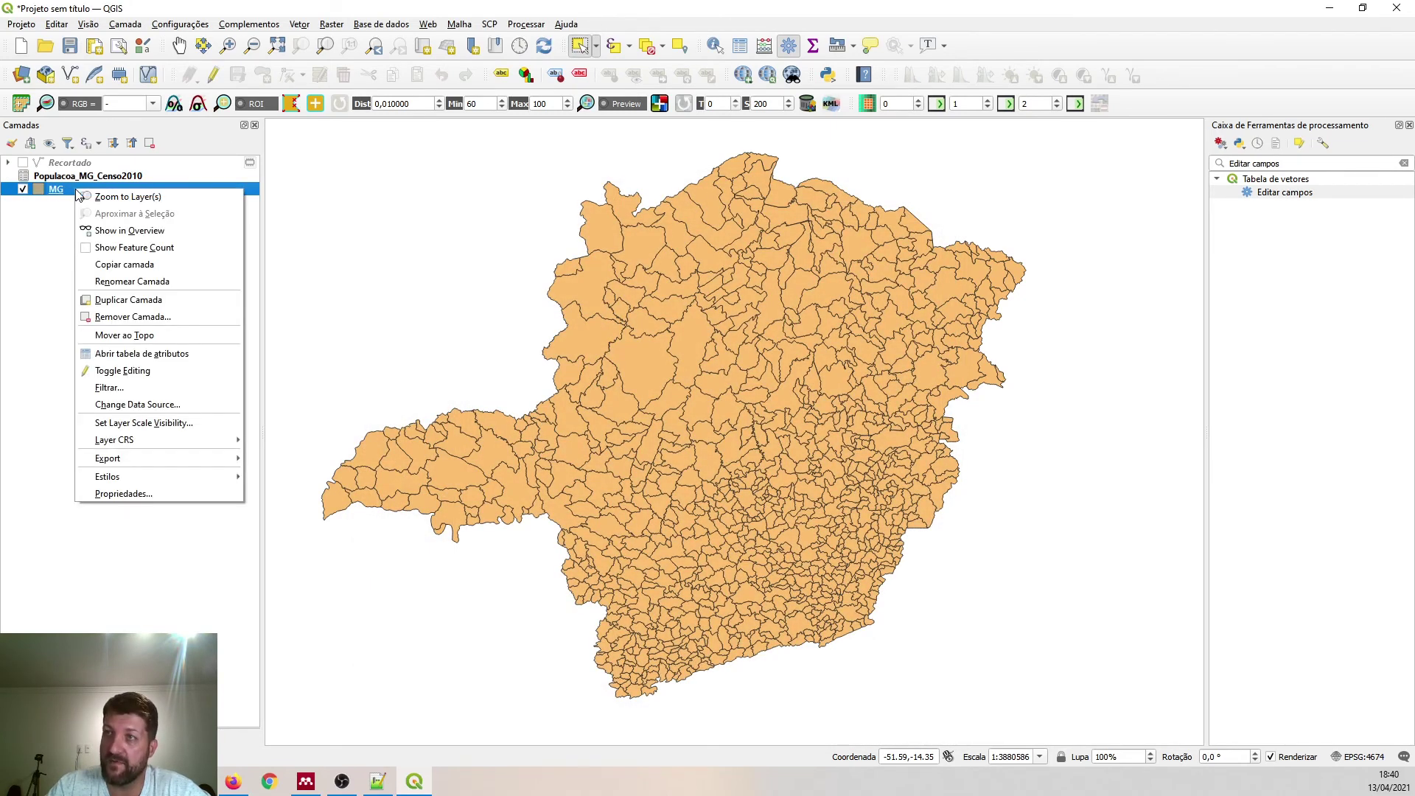
{"action": "left_click", "coordinate": [134, 502]}
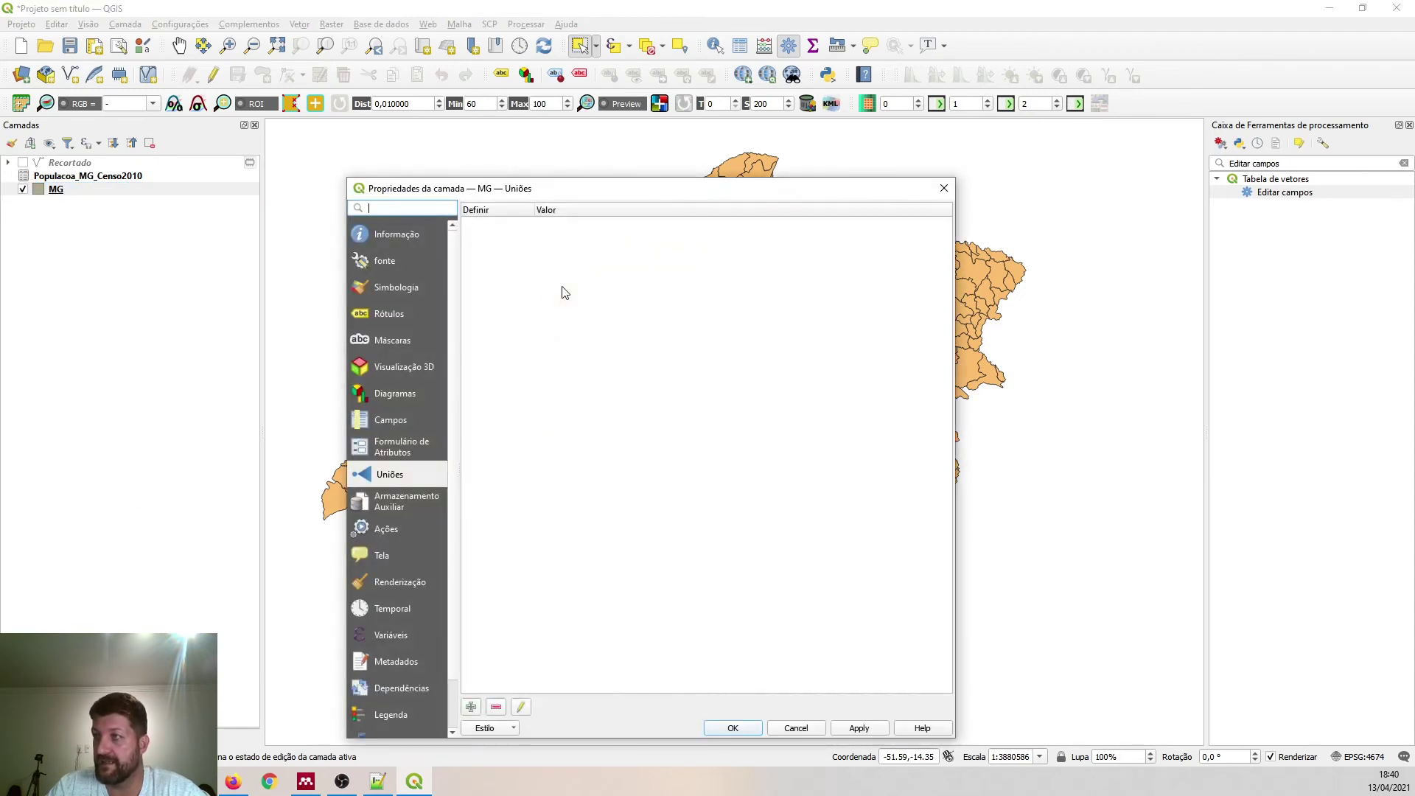
{"action": "left_click", "coordinate": [471, 707]}
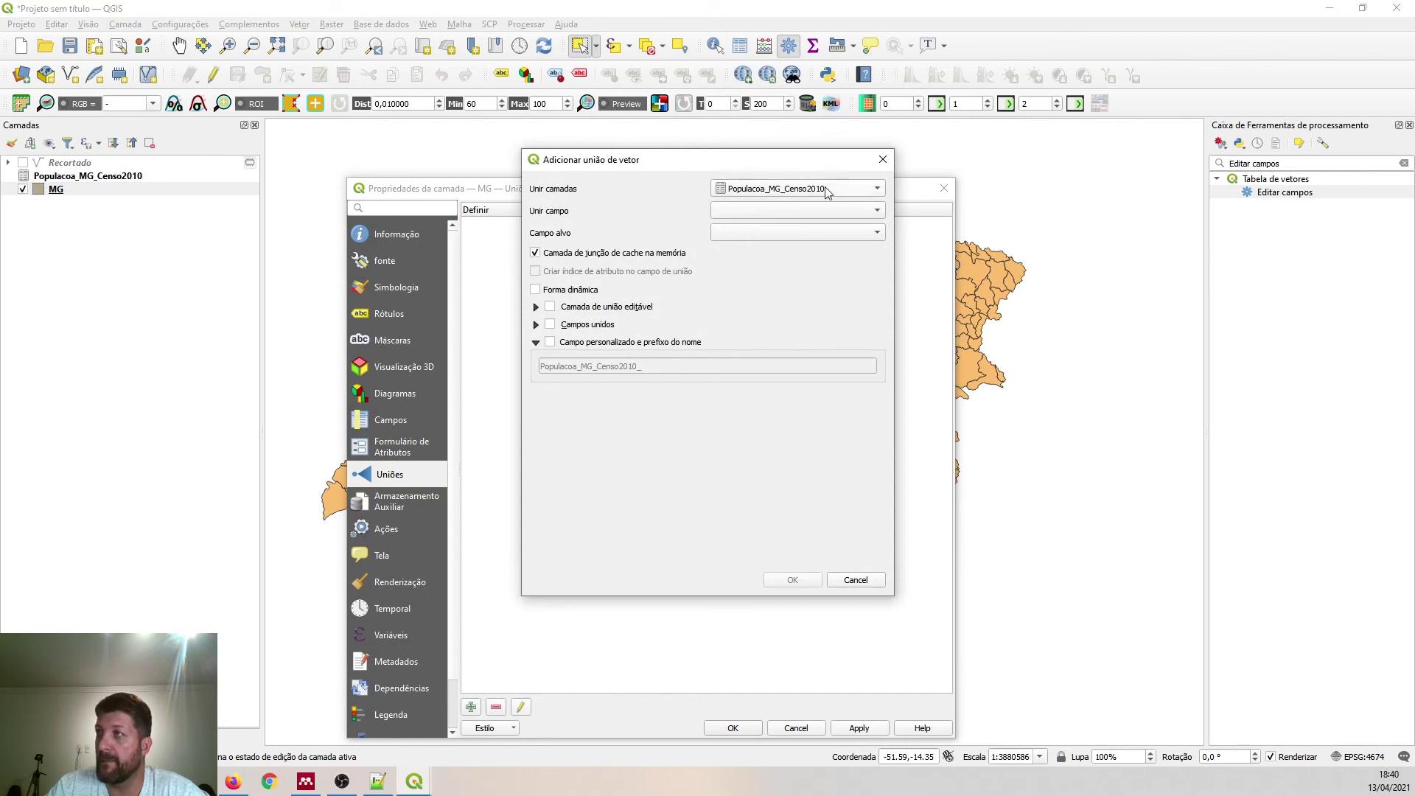
{"action": "left_click", "coordinate": [876, 188]}
{"action": "left_click", "coordinate": [875, 190]}
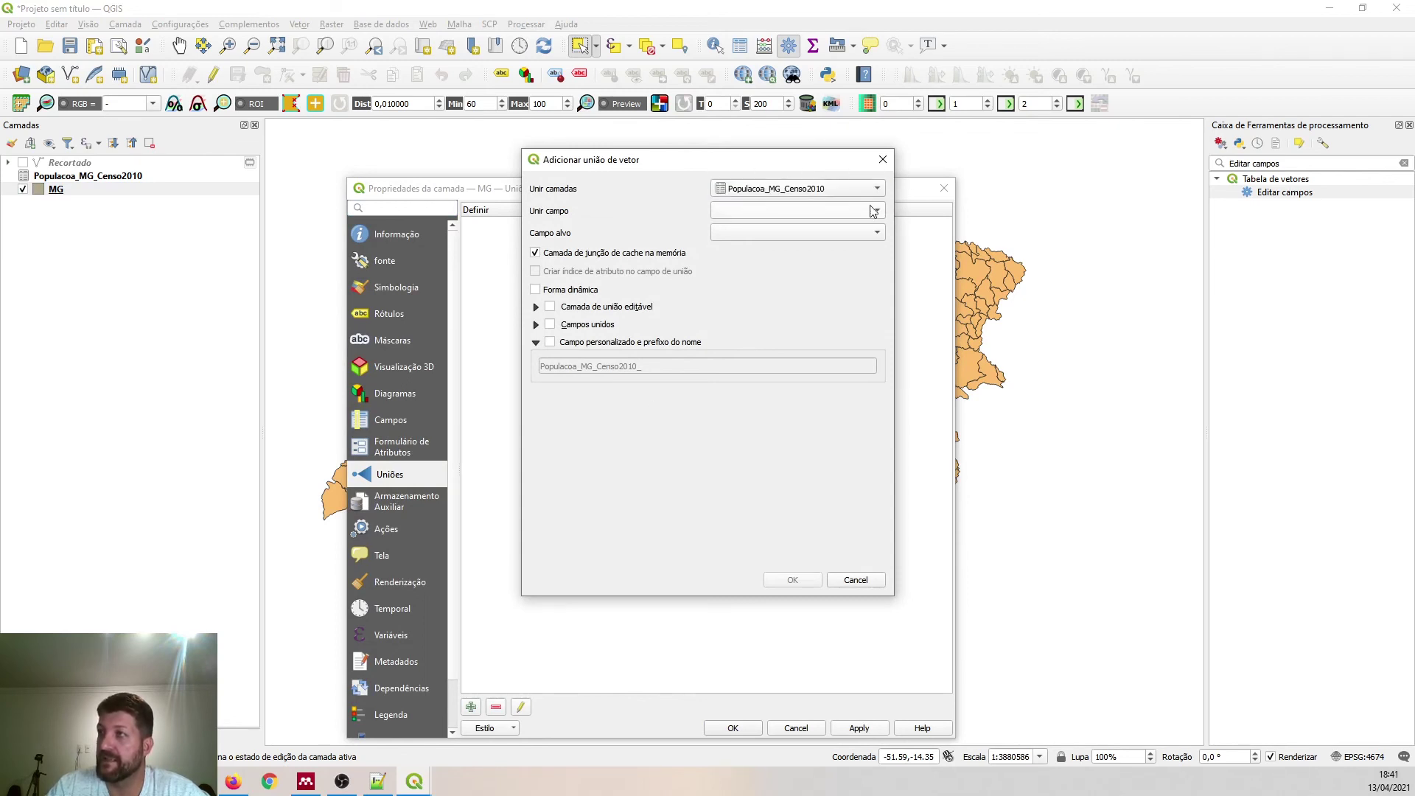
{"action": "left_click", "coordinate": [873, 211]}
{"action": "left_click", "coordinate": [803, 210]}
{"action": "left_click", "coordinate": [868, 234]}
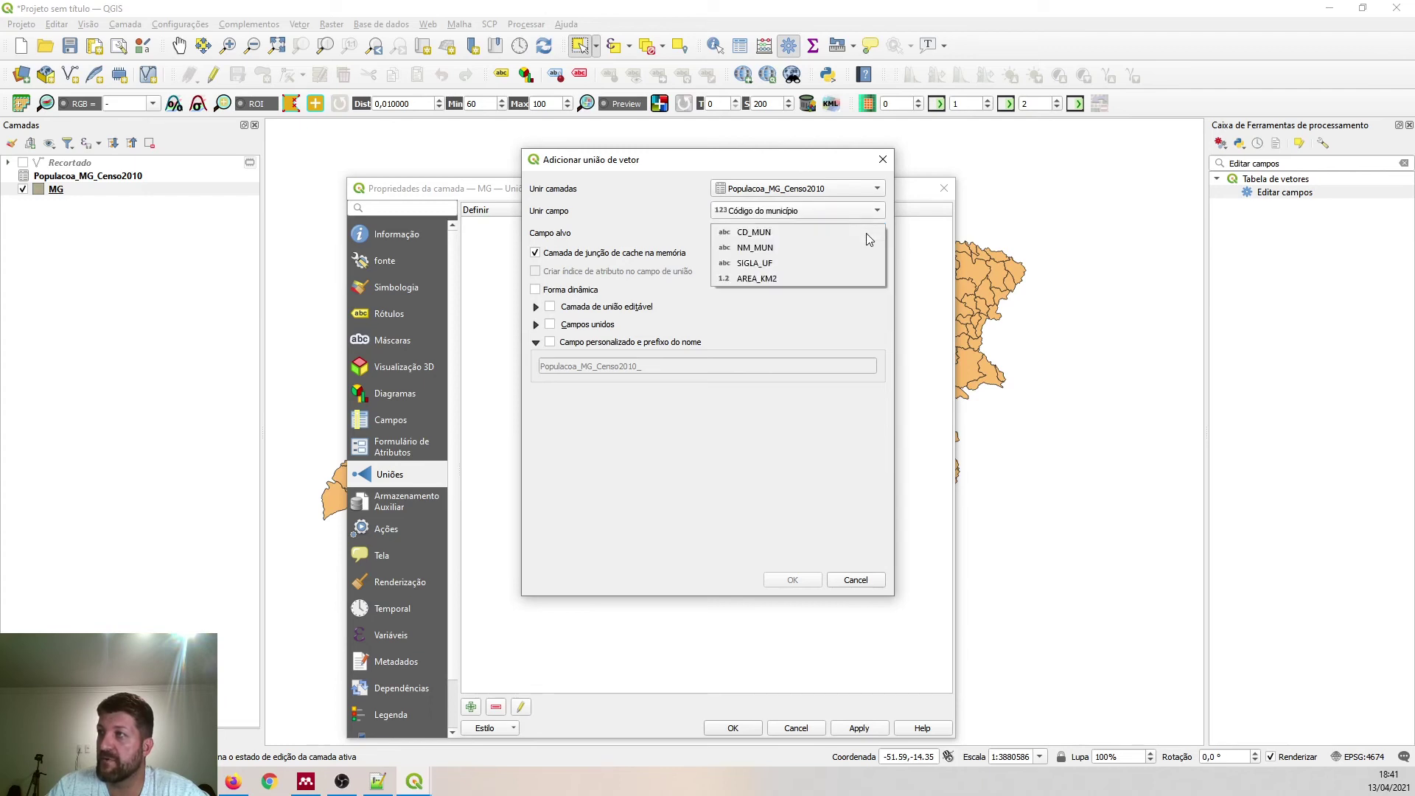
{"action": "left_click", "coordinate": [788, 235]}
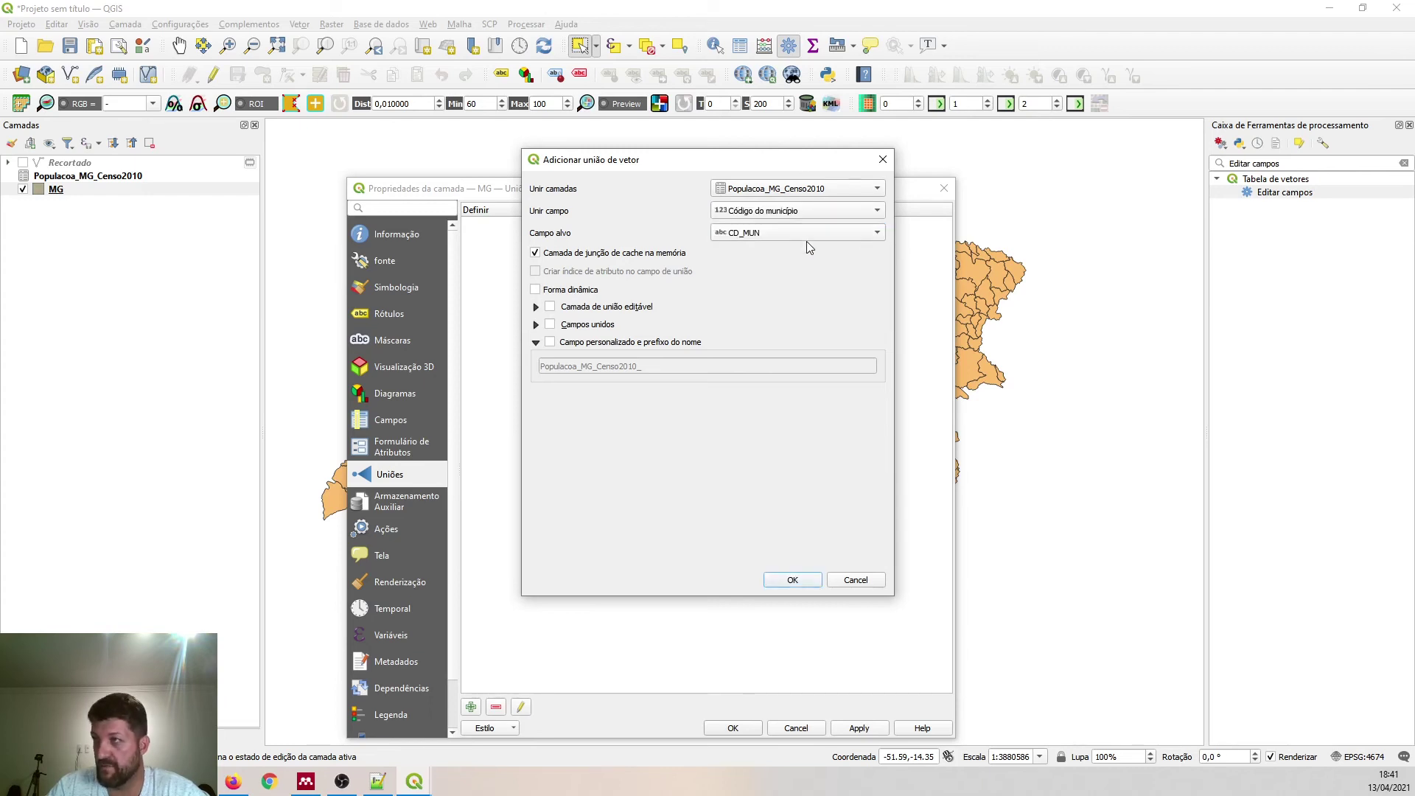
- Enable the custom field name prefix POP_ for the join and confirm both the join and the MG layer properties
{"action": "left_click", "coordinate": [550, 343]}
{"action": "left_click_drag", "start_coordinate": [649, 368], "coordinate": [538, 375]}
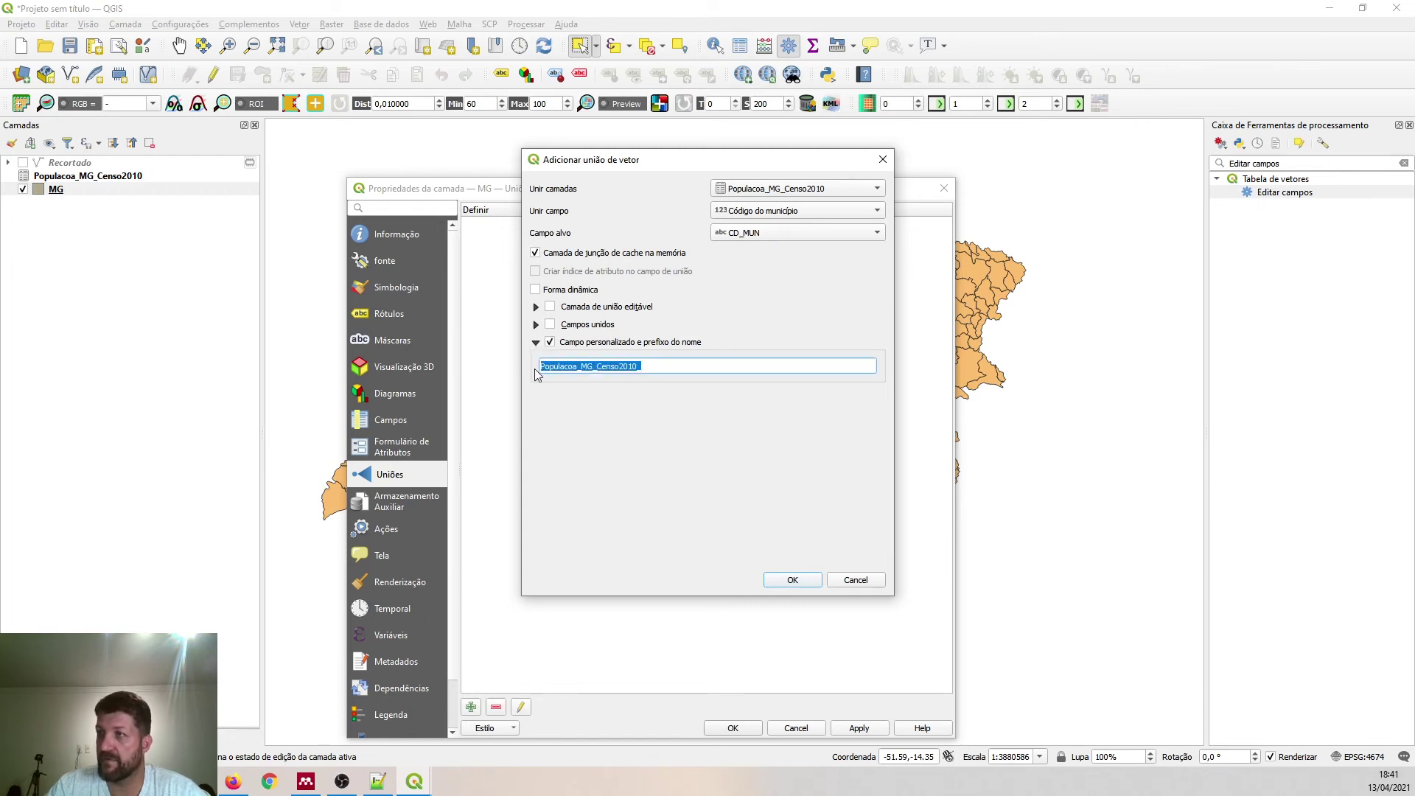
{"action": "type", "text": "POP_"}
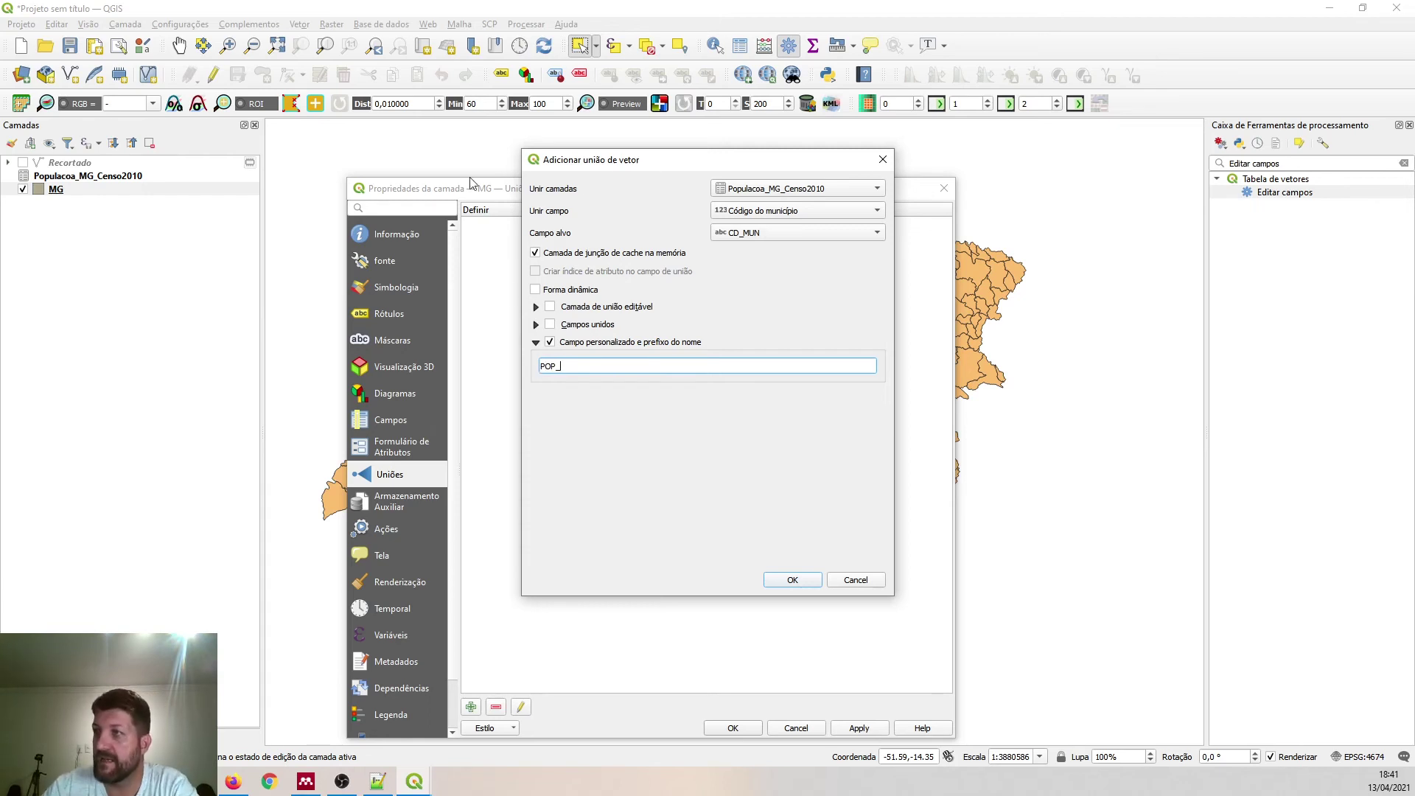
{"action": "left_click", "coordinate": [791, 582]}
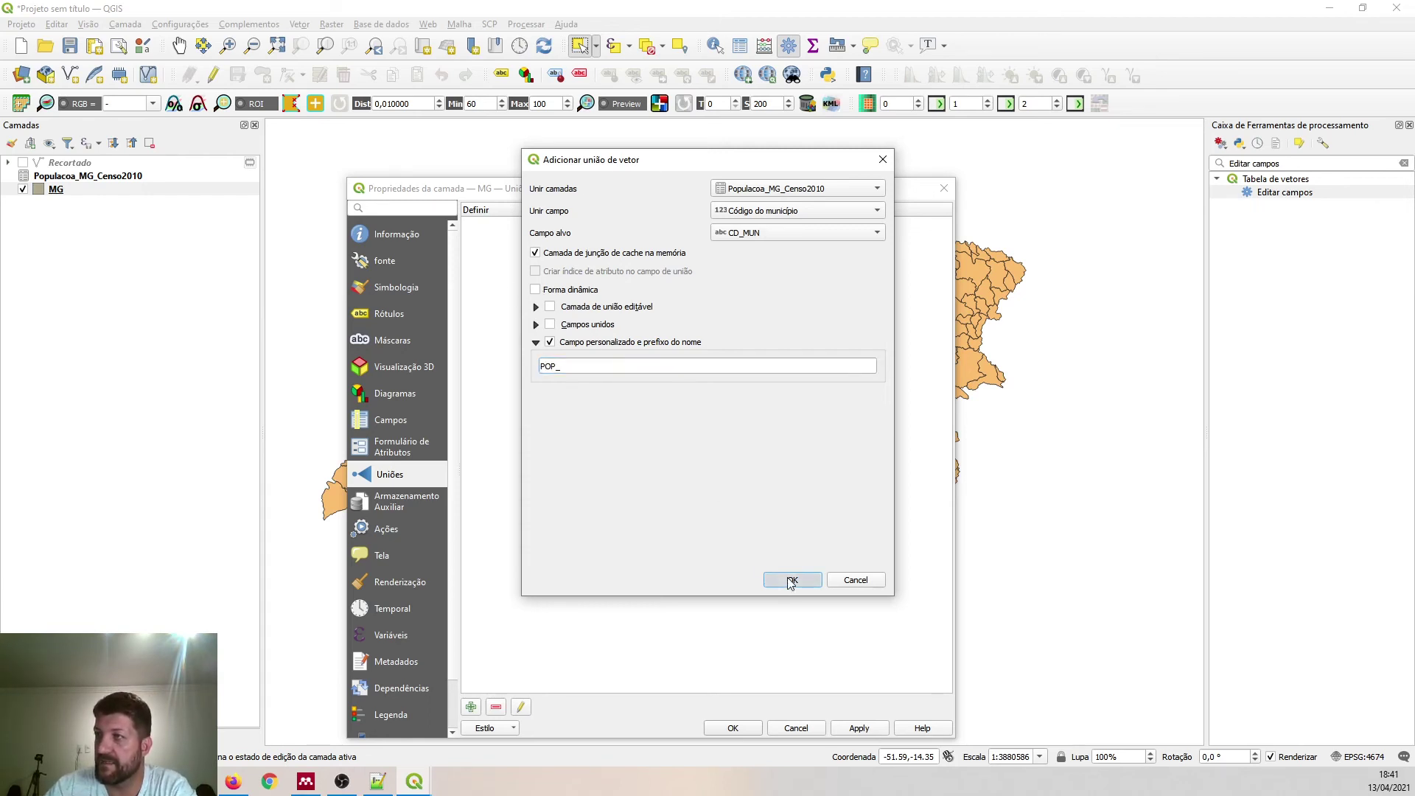
{"action": "left_click", "coordinate": [757, 730]}
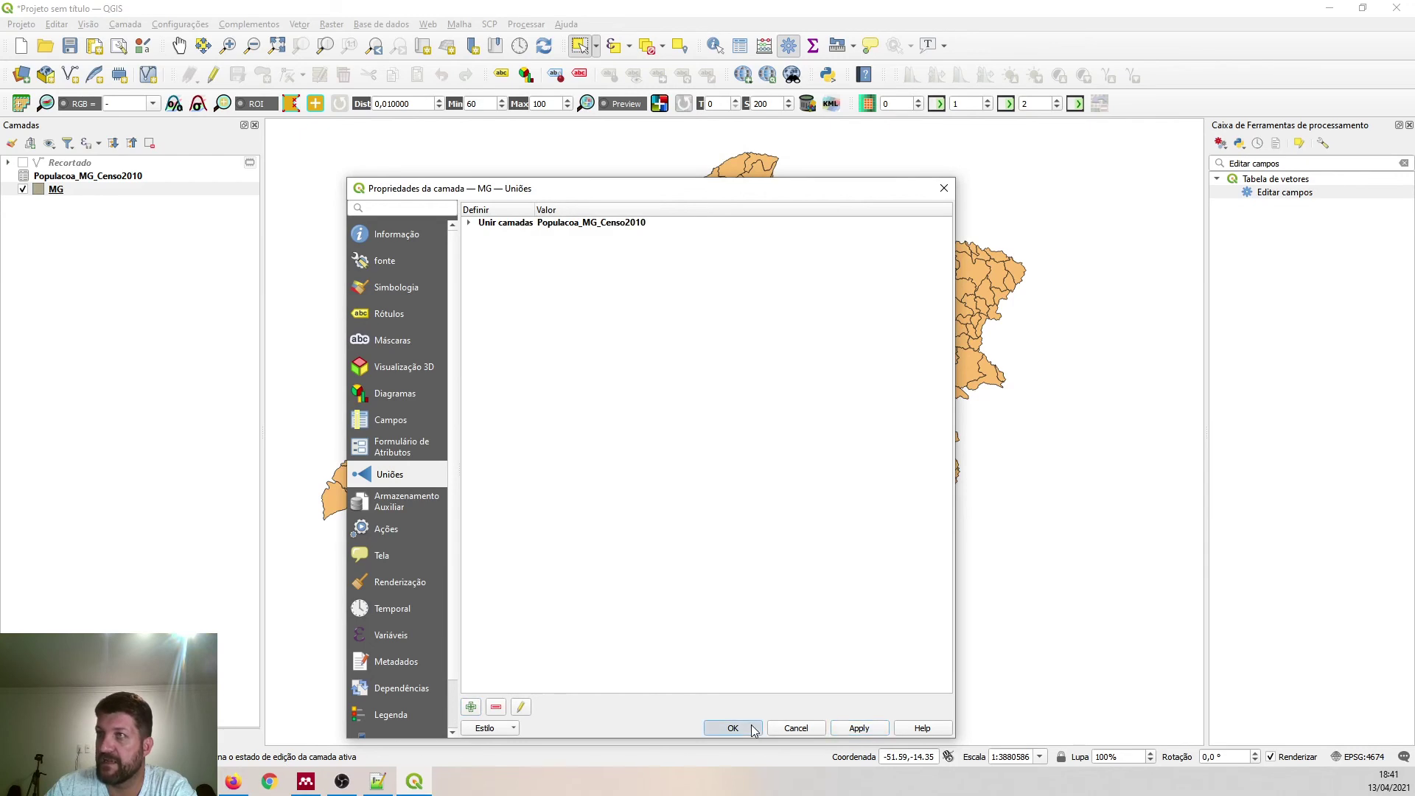
- Open the MG attribute table, sort it by POP_Nome do município and widen the joined columns to examine them
{"action": "right_click", "coordinate": [62, 189]}
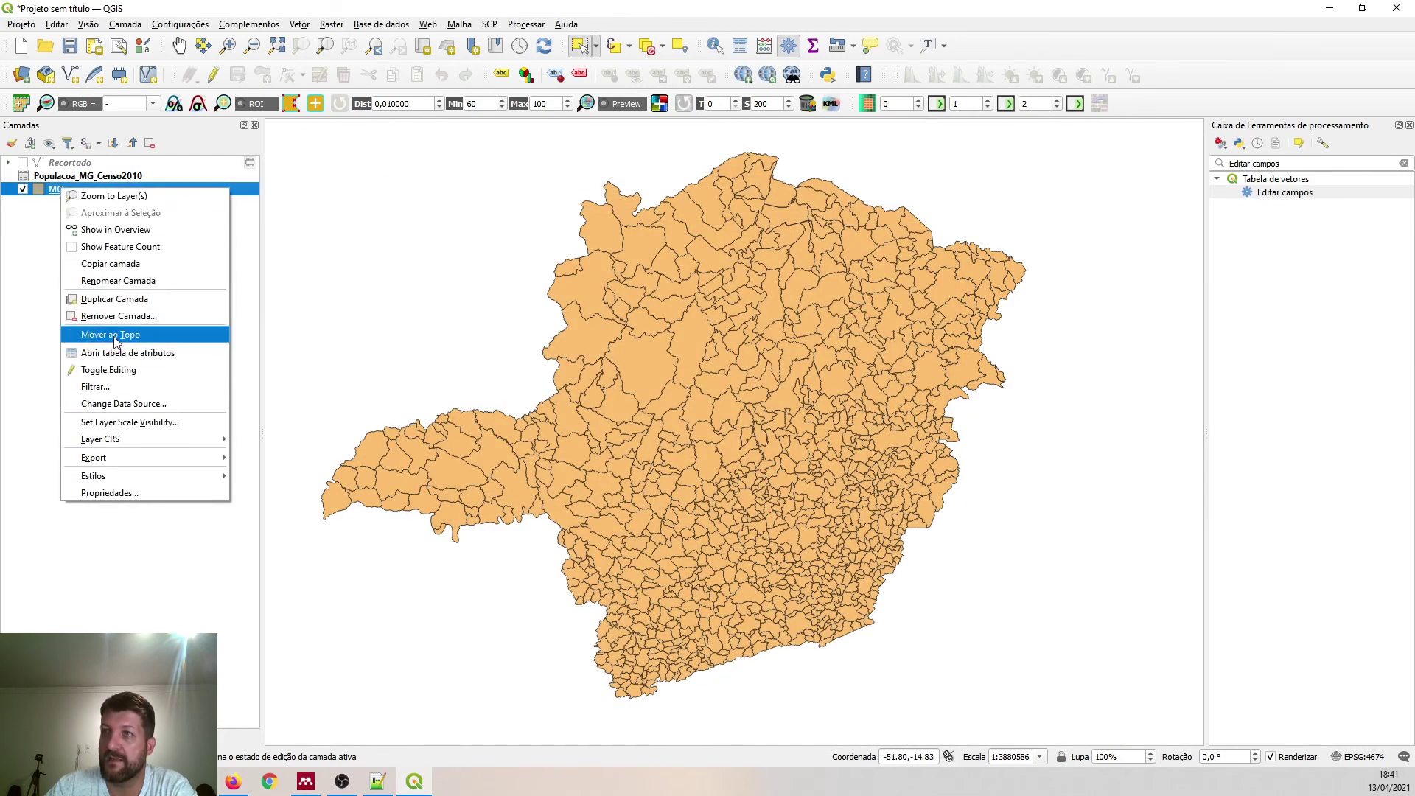
{"action": "left_click", "coordinate": [121, 353]}
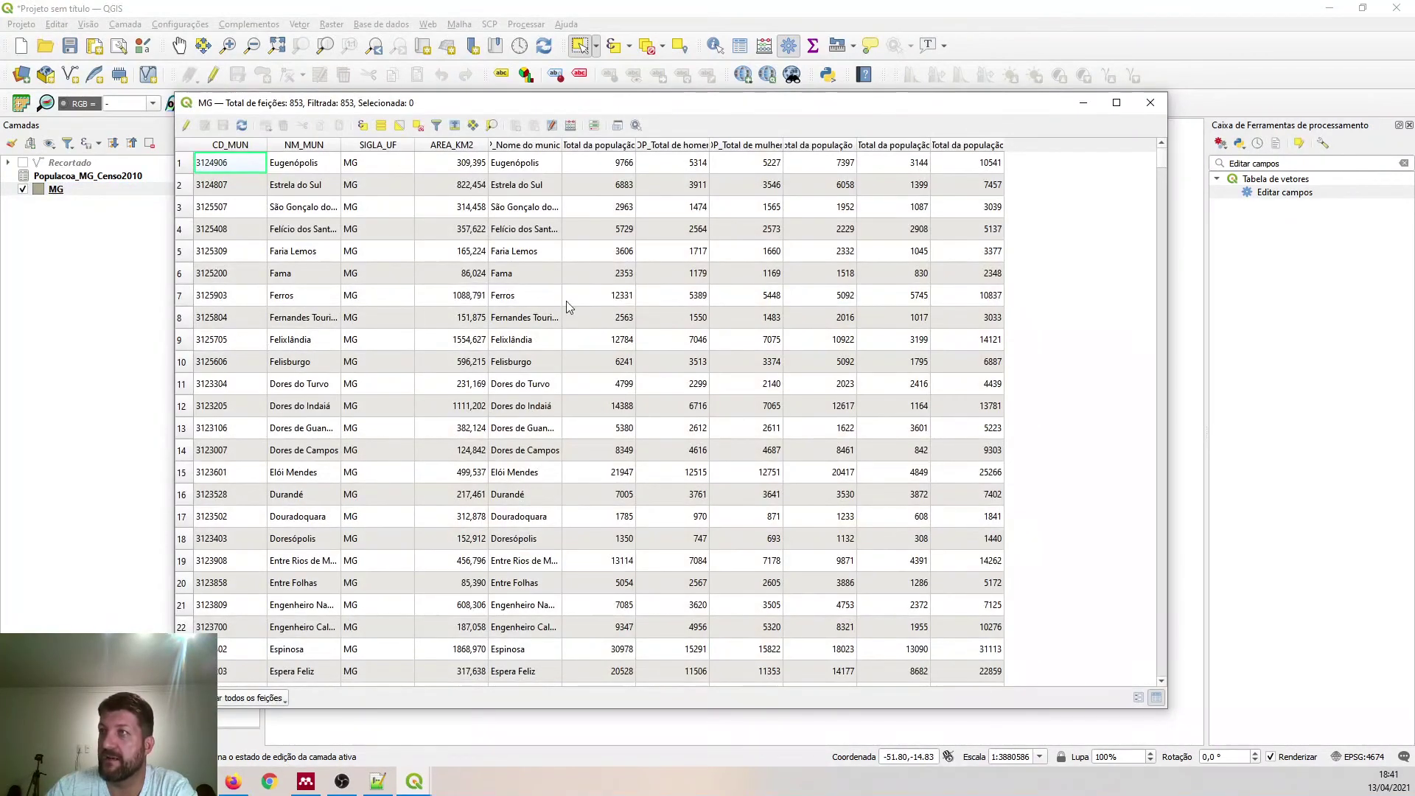
{"action": "left_click", "coordinate": [524, 147]}
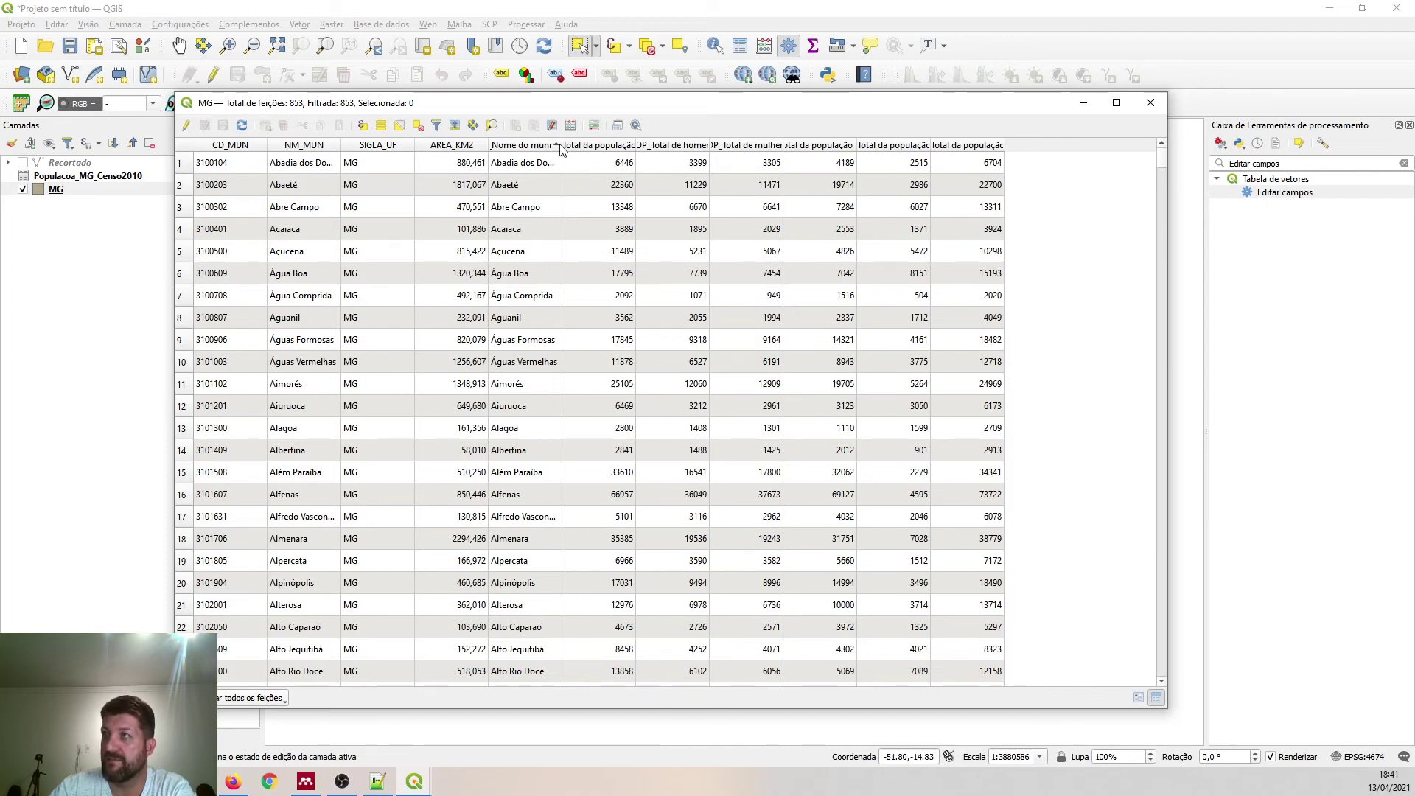
{"action": "left_click_drag", "start_coordinate": [563, 144], "coordinate": [590, 145]}
{"action": "left_click_drag", "start_coordinate": [590, 145], "coordinate": [627, 147]}
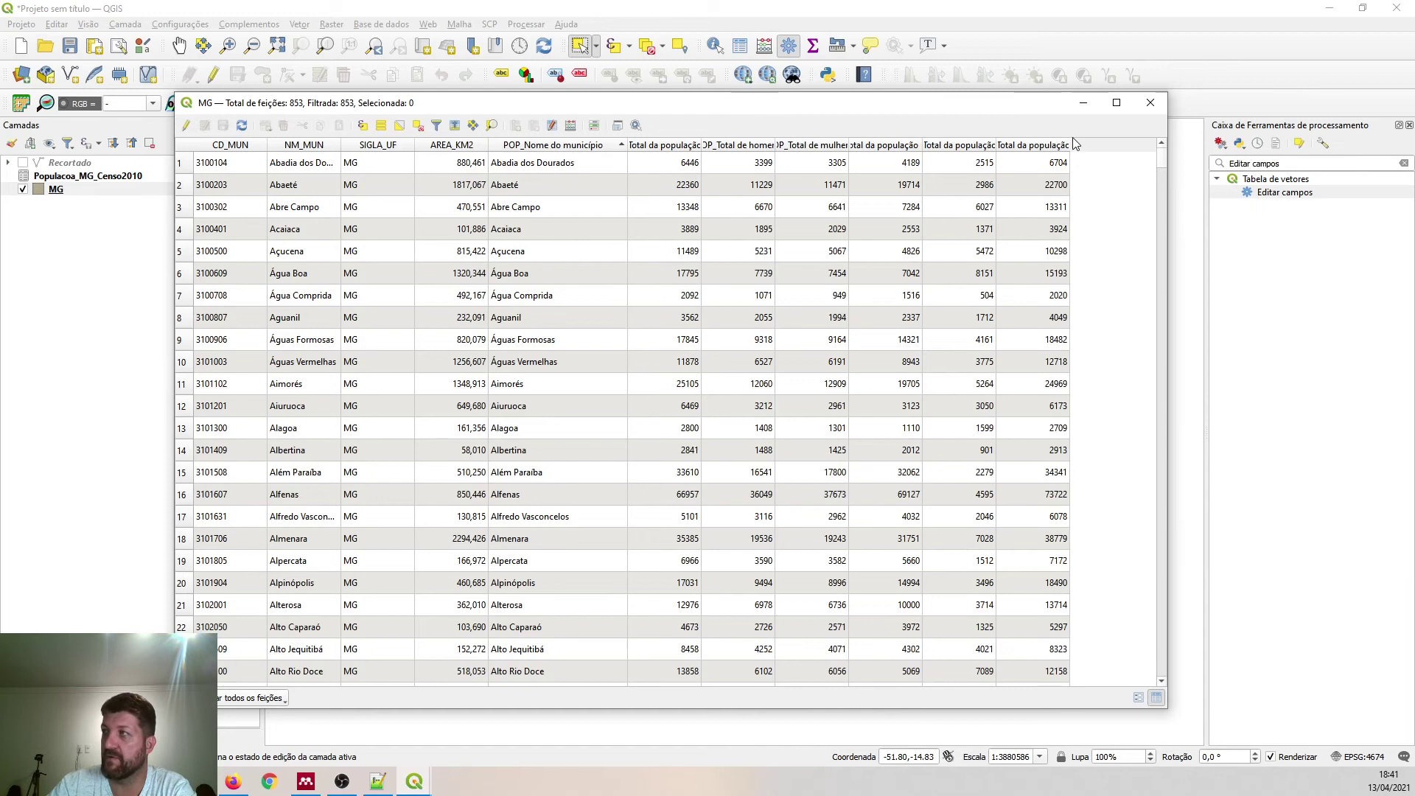
{"action": "left_click_drag", "start_coordinate": [1069, 145], "coordinate": [1100, 145]}
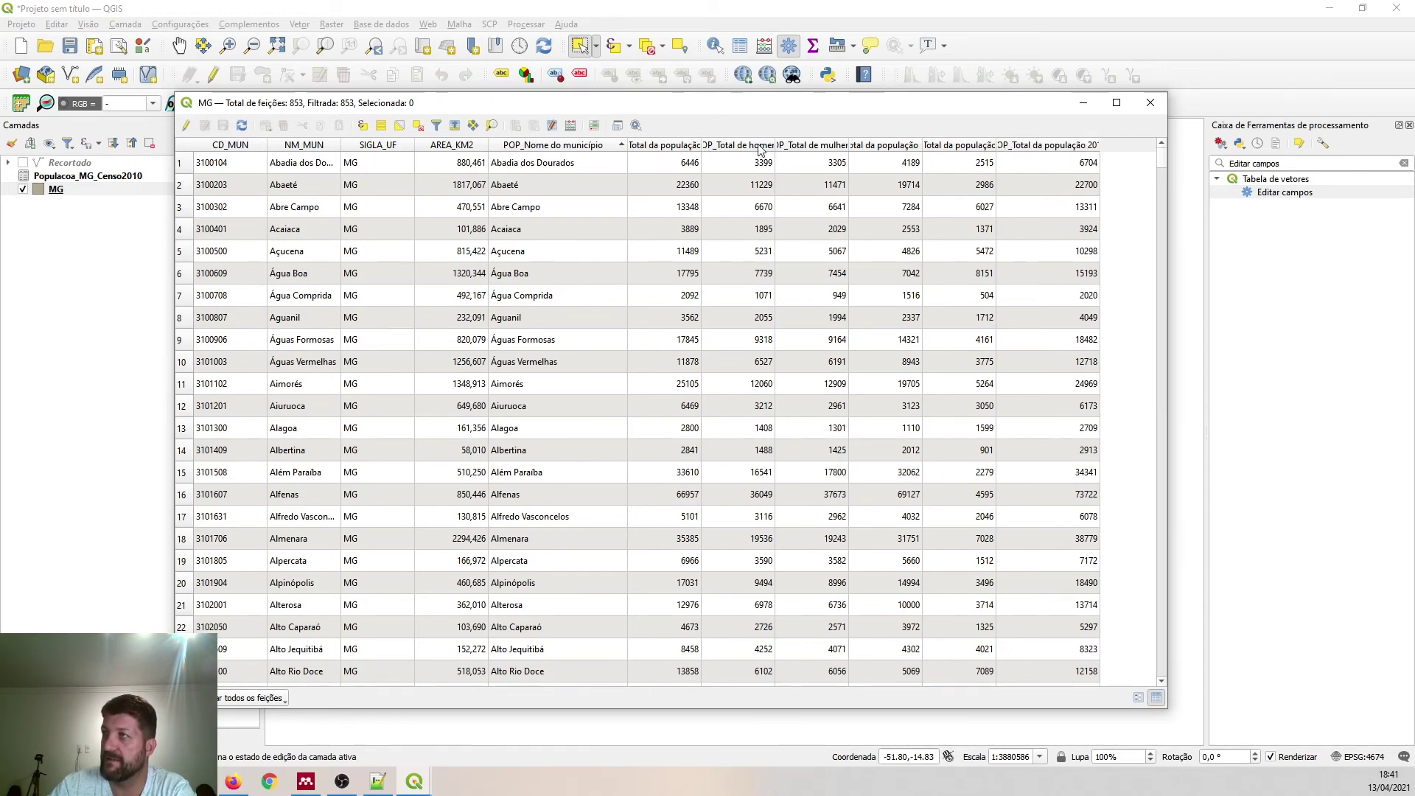
- Sort the MG table by POP_Total da população urbana, then resize and reposition the table window
{"action": "left_click", "coordinate": [910, 145]}
{"action": "left_click_drag", "start_coordinate": [979, 402], "coordinate": [691, 363]}
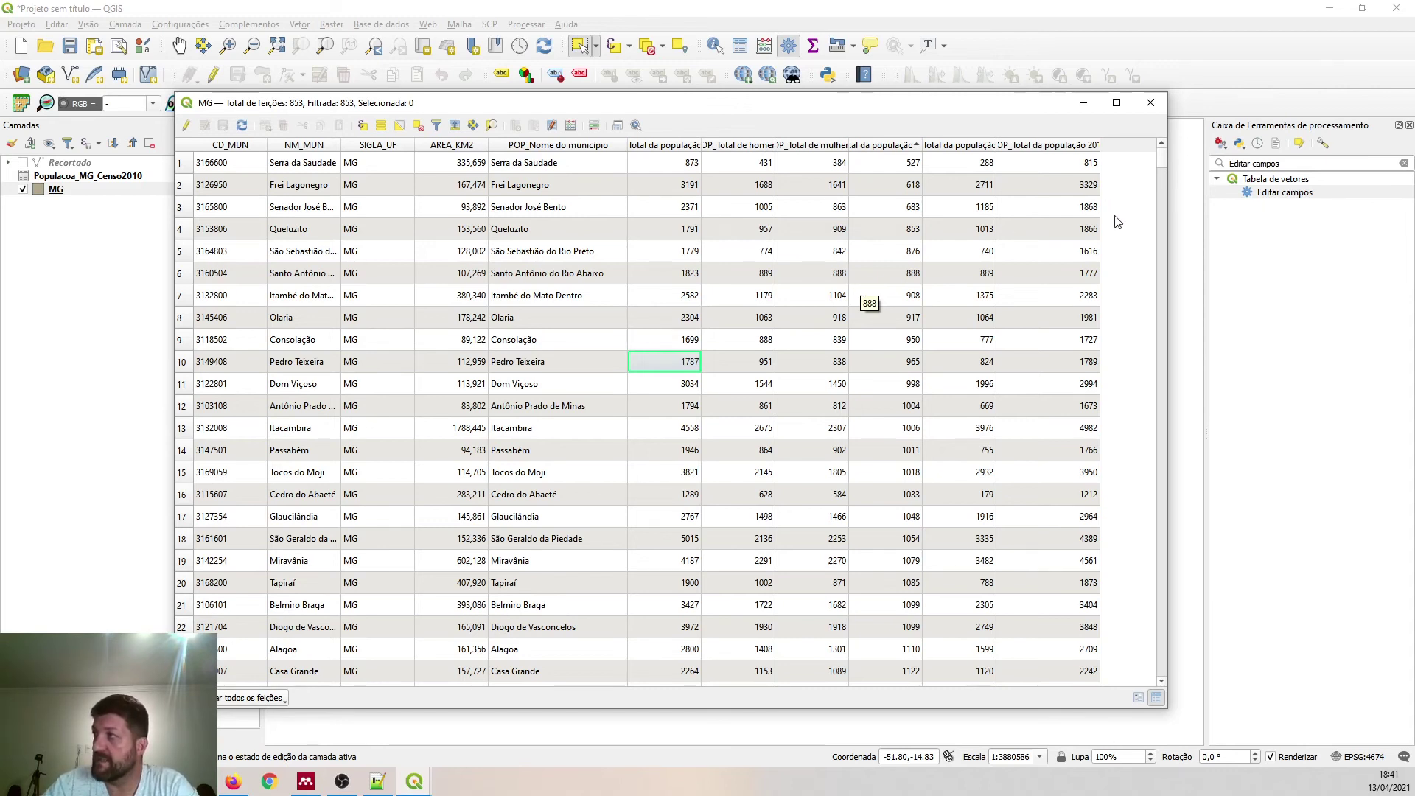
{"action": "left_click_drag", "start_coordinate": [1168, 236], "coordinate": [1378, 236]}
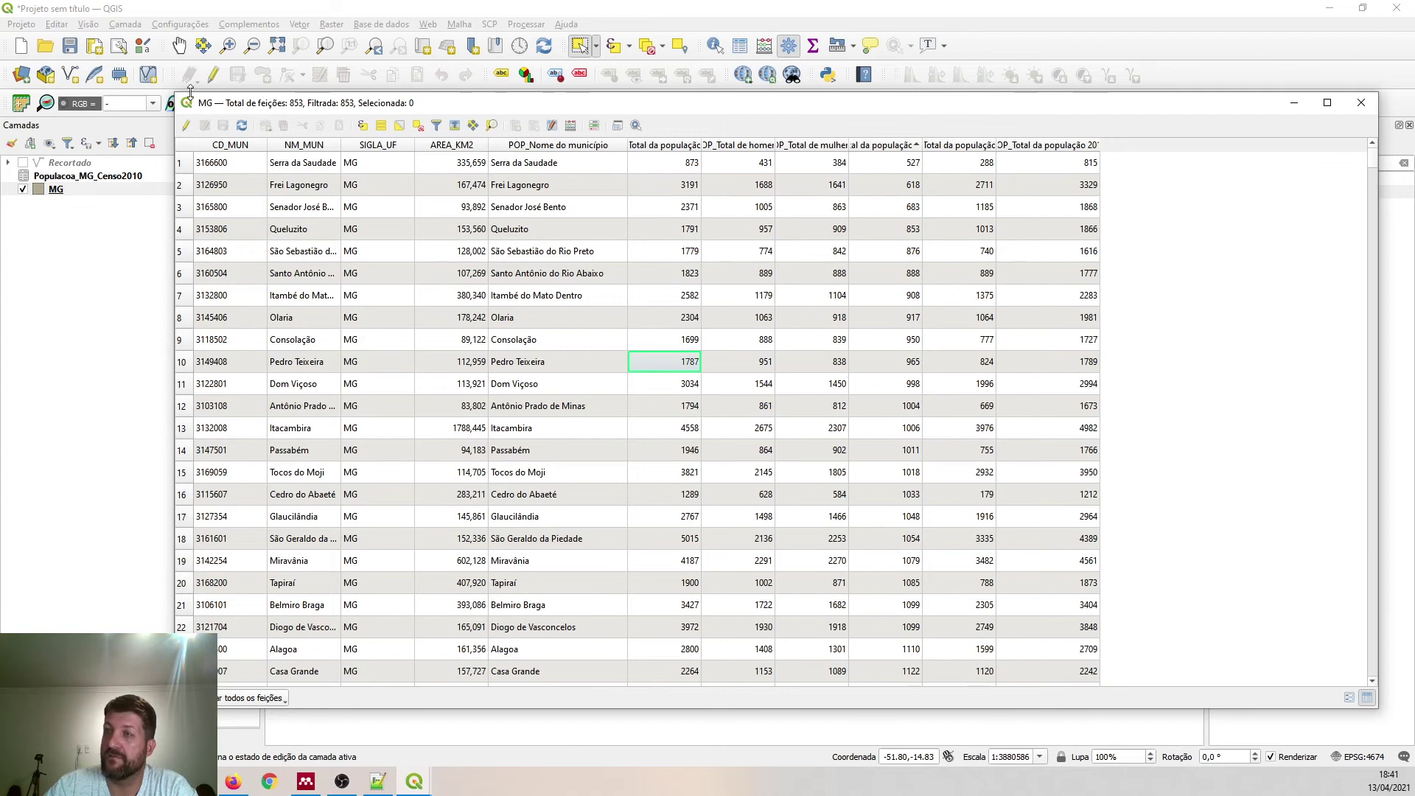
{"action": "left_click_drag", "start_coordinate": [190, 90], "coordinate": [190, 193]}
{"action": "left_click_drag", "start_coordinate": [436, 210], "coordinate": [333, 122]}
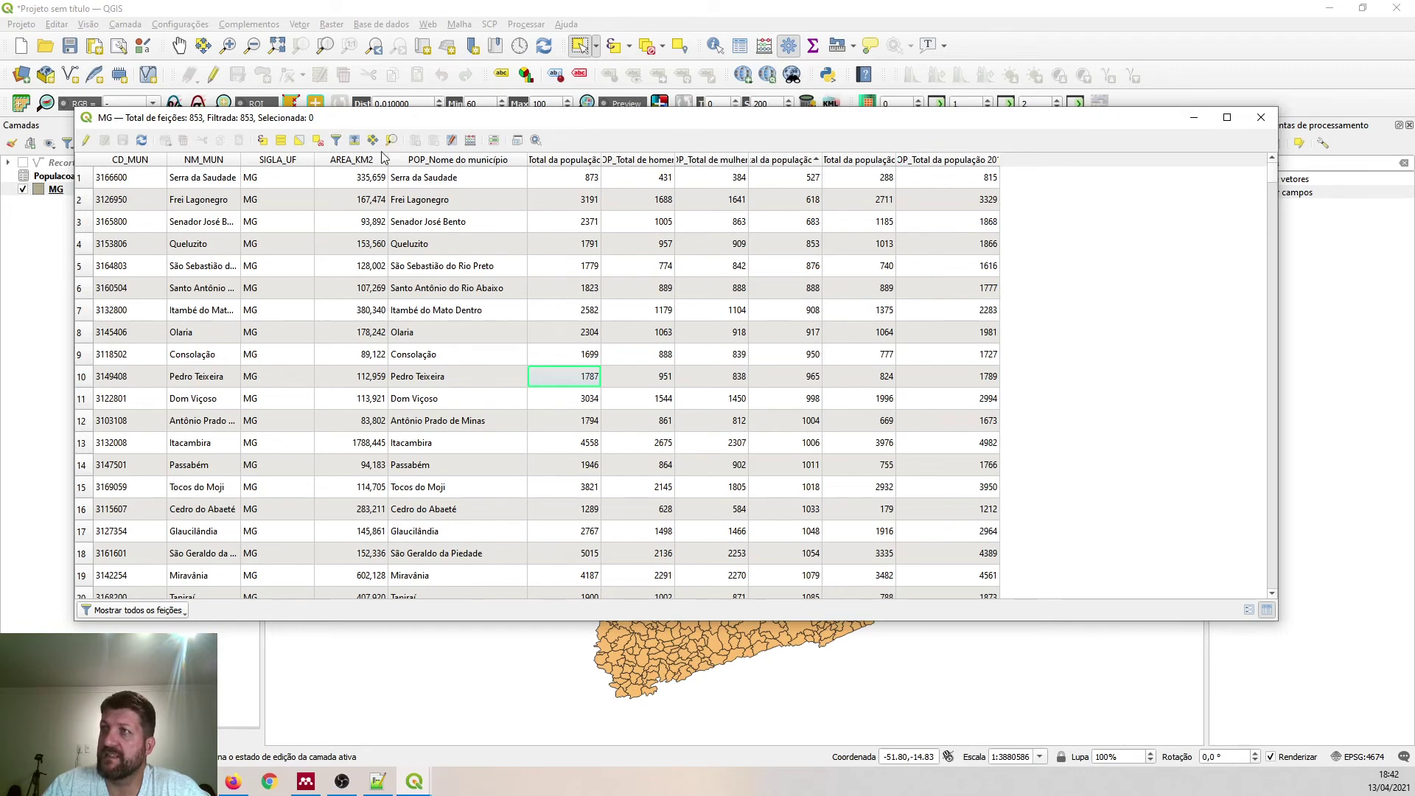
- Set up a new field named Densidade of type Número decimal (real) in the MG layer's field calculator
{"action": "left_click", "coordinate": [471, 141]}
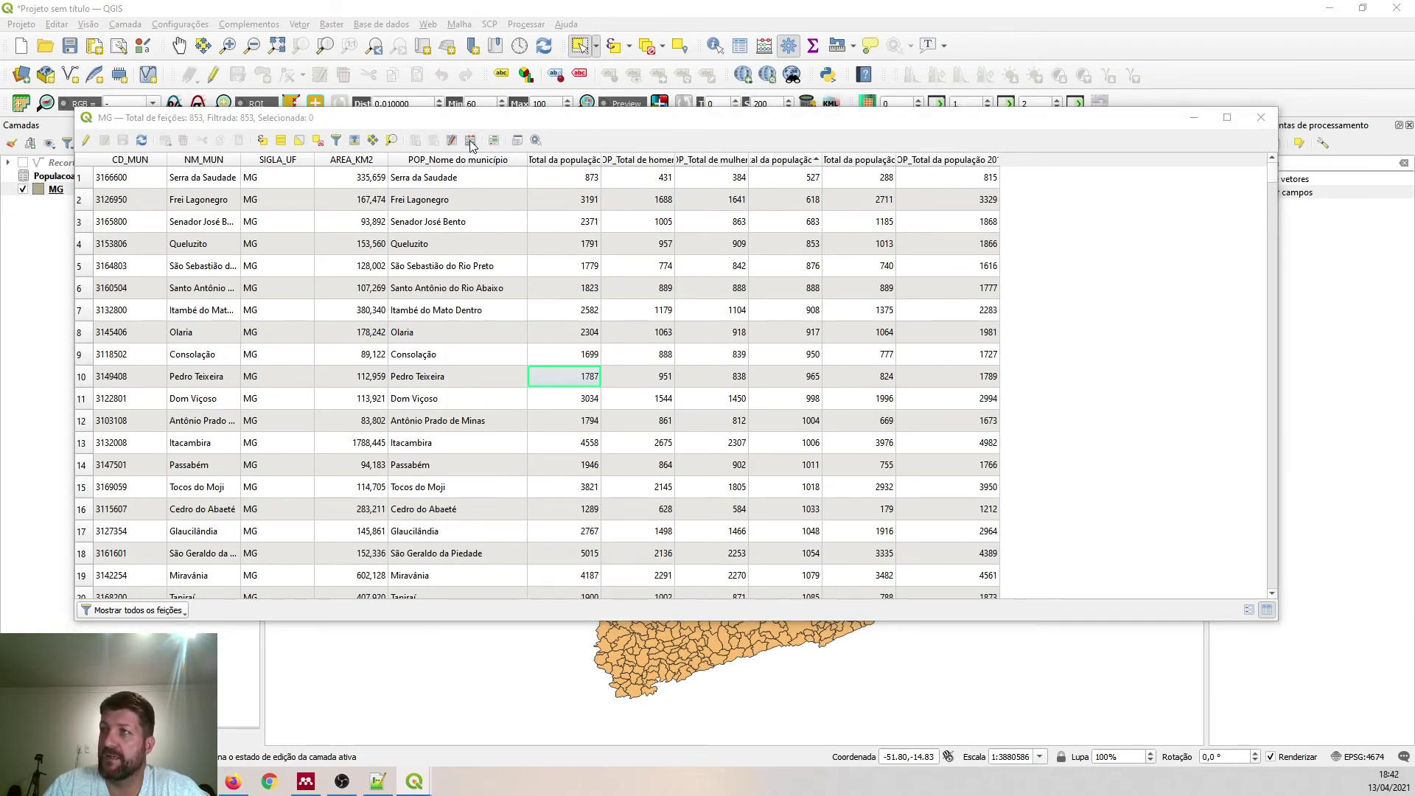
{"action": "left_click", "coordinate": [615, 183]}
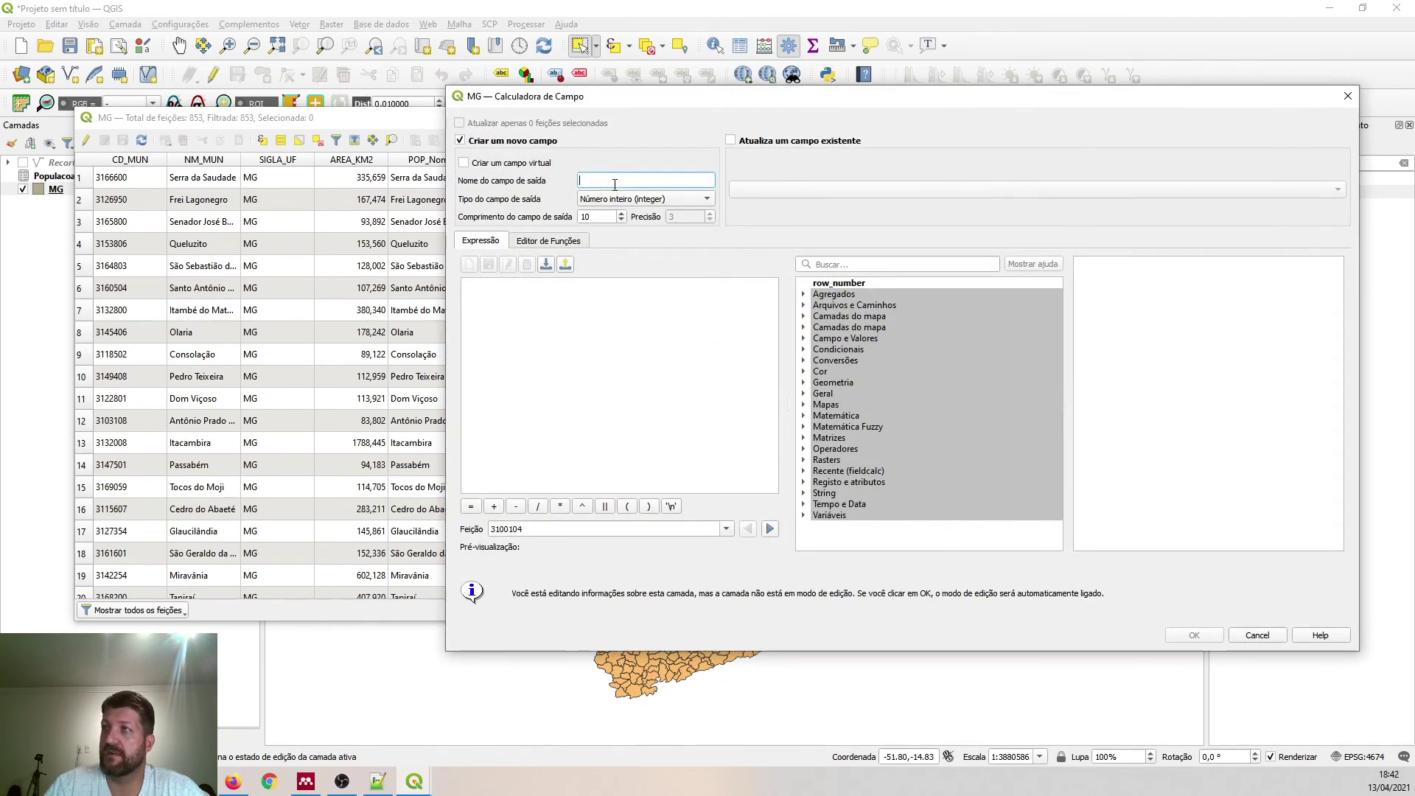
{"action": "type", "text": "Denis"}
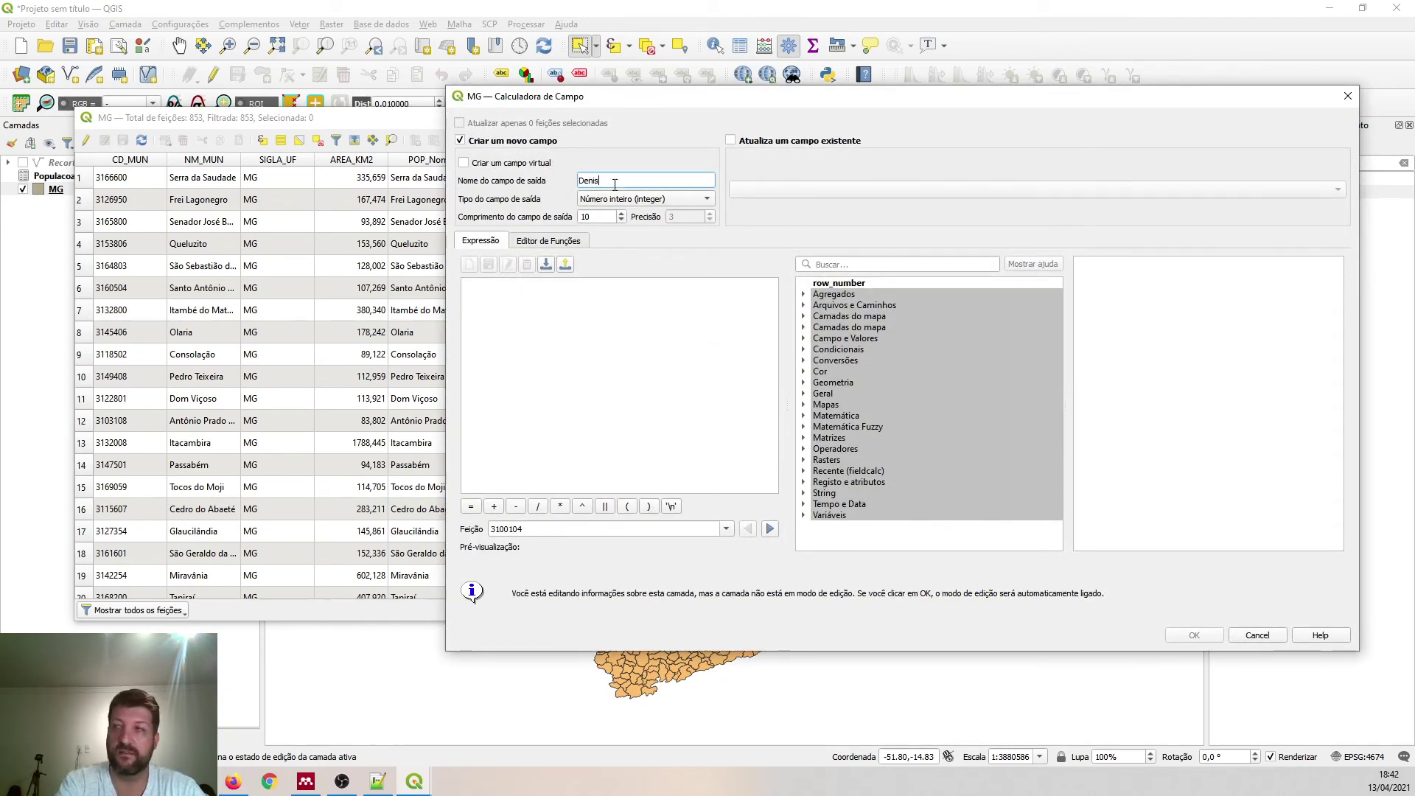
{"action": "key", "text": "BackSpace"}
{"action": "key", "text": "BackSpace"}
{"action": "type", "text": "sidade"}
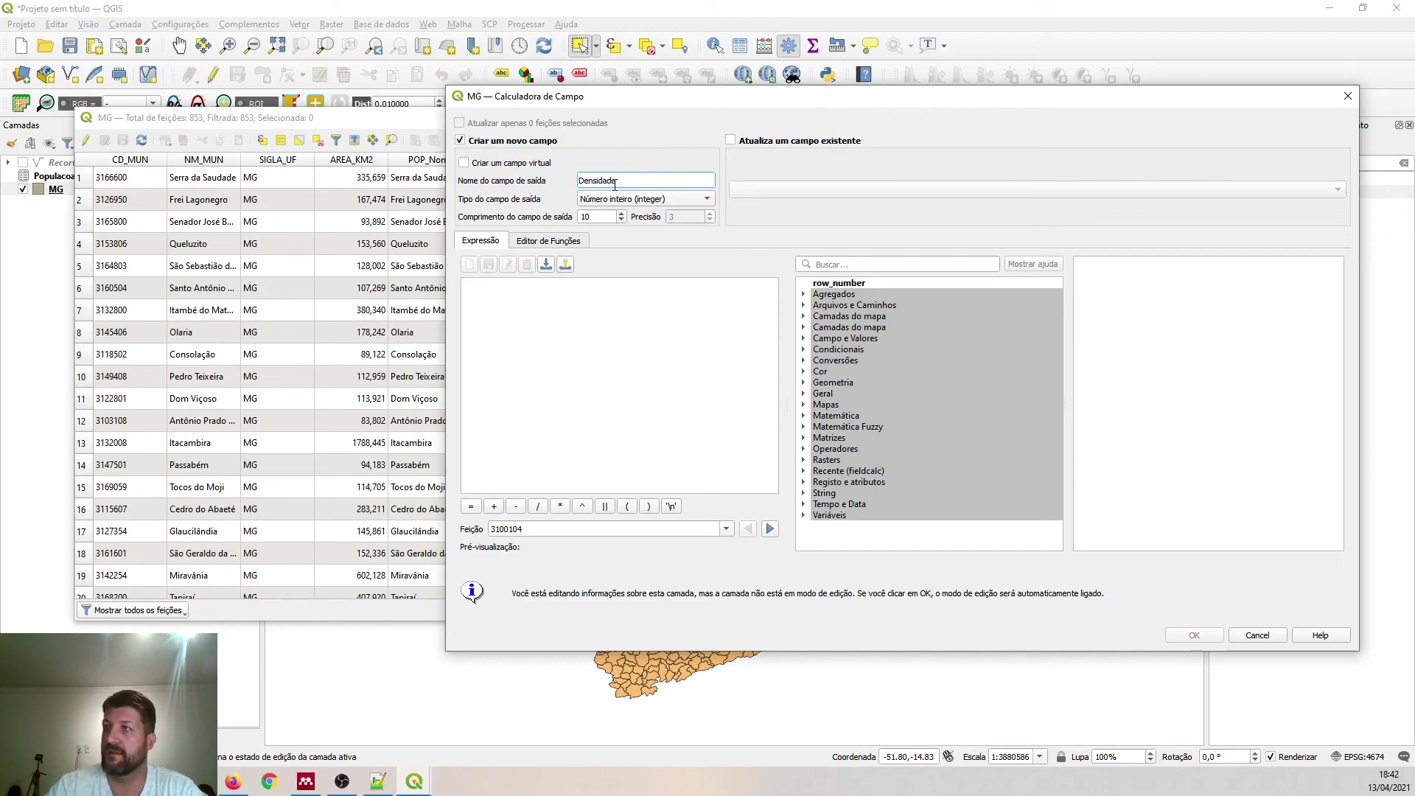
{"action": "left_click", "coordinate": [669, 200]}
{"action": "left_click", "coordinate": [659, 230]}
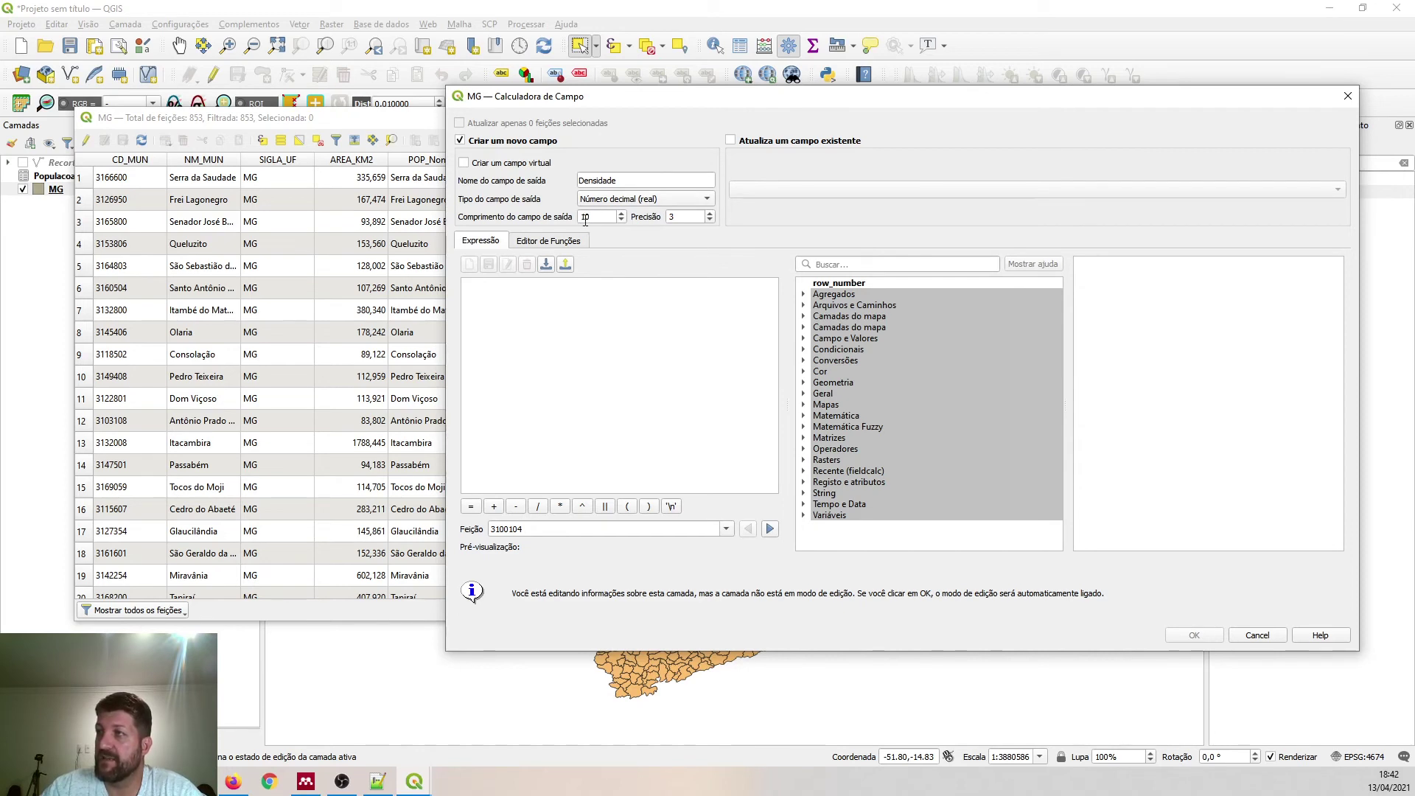
- Calculate the Densidade field as "POP_Total da população 2000" divided by "AREA_KM2" and confirm the calculation
{"action": "left_click", "coordinate": [806, 338]}
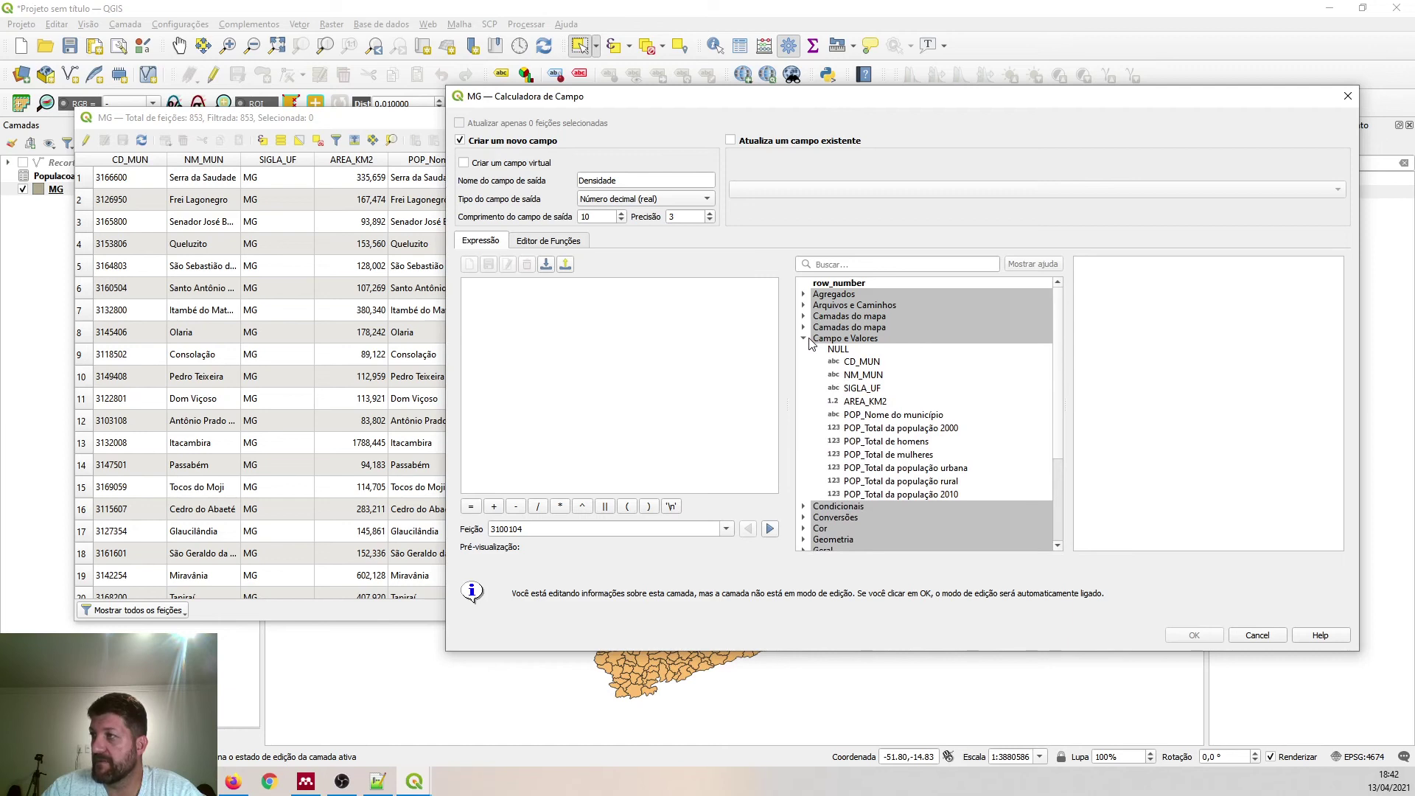
{"action": "left_click", "coordinate": [845, 340]}
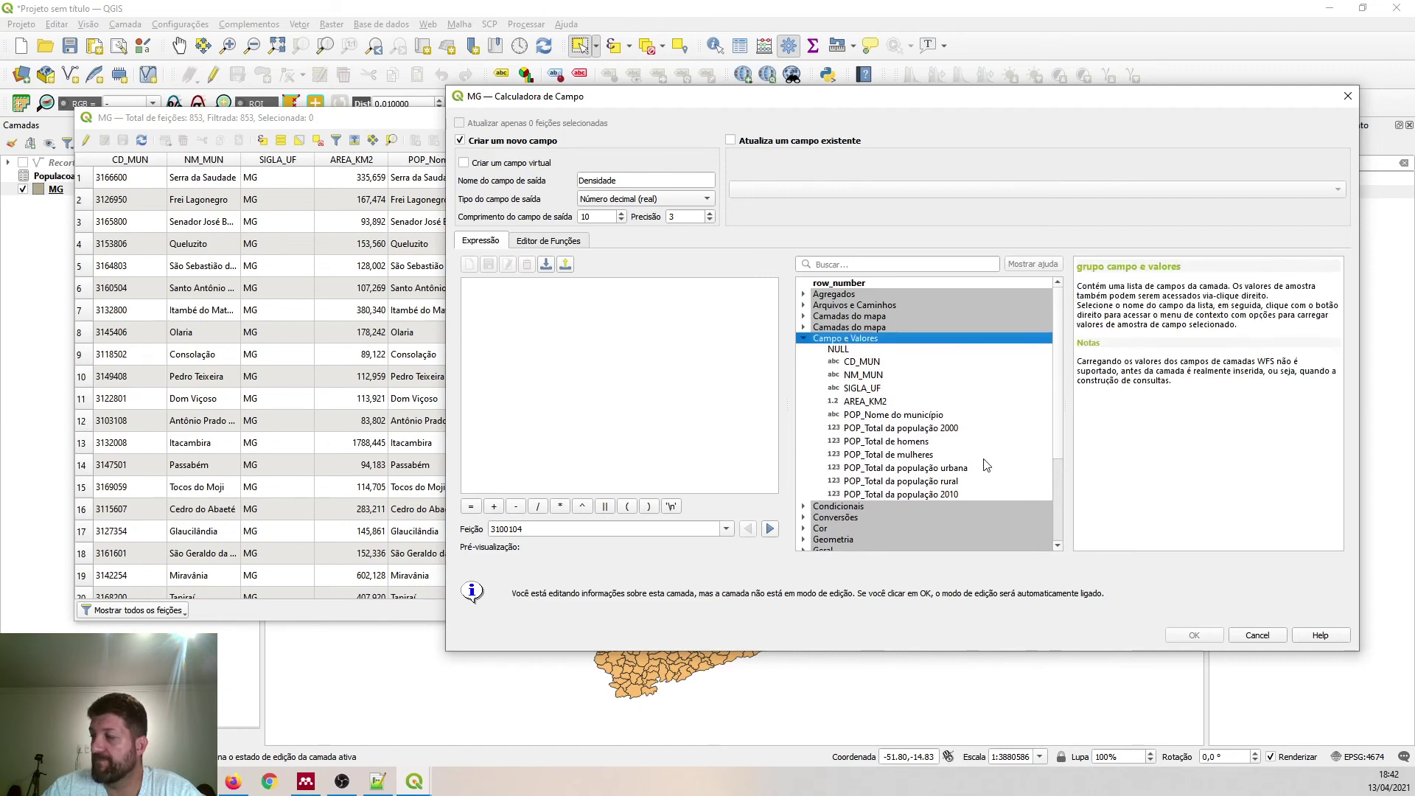
{"action": "scroll", "coordinate": [986, 431], "scroll_direction": "down", "scroll_amount": 2}
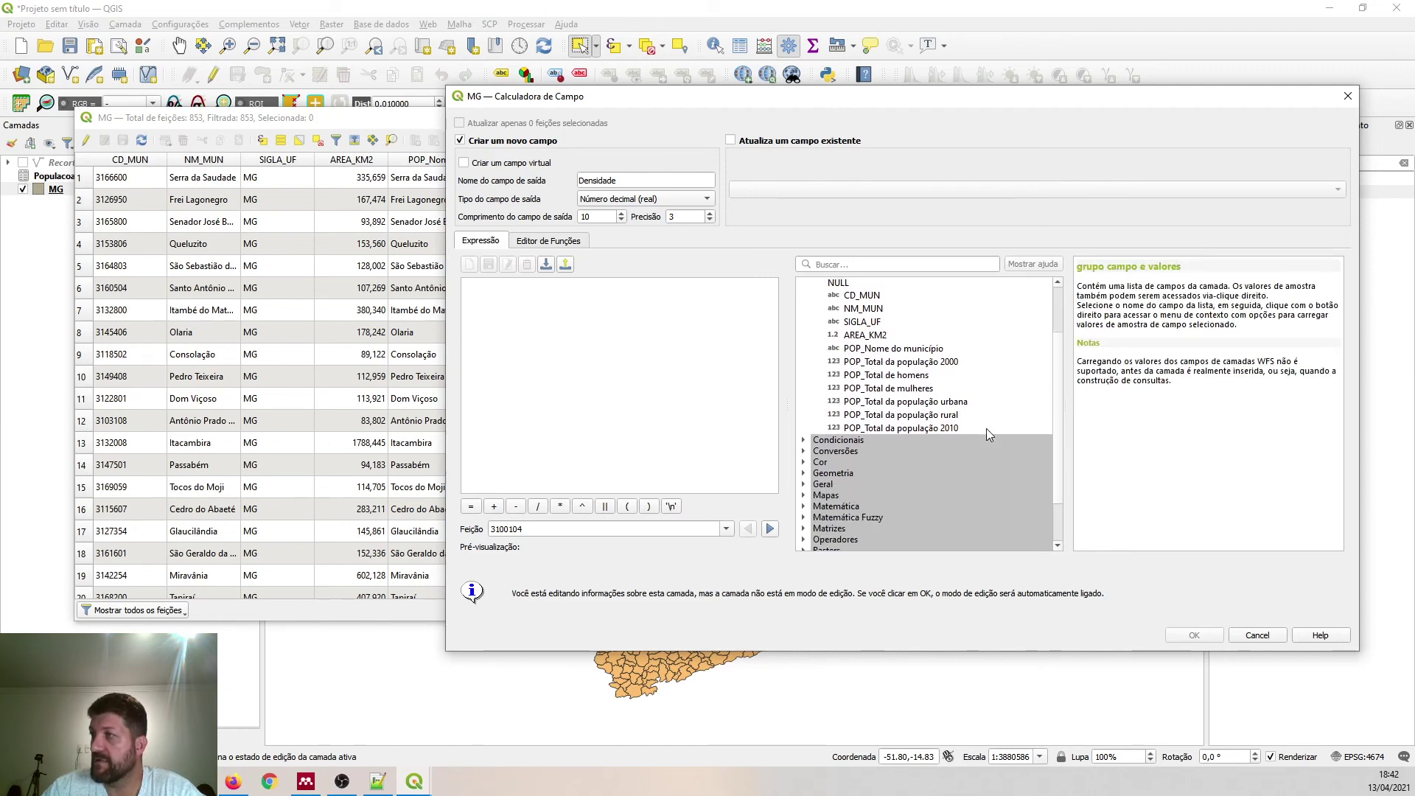
{"action": "double_click", "coordinate": [922, 362]}
{"action": "left_click", "coordinate": [538, 506]}
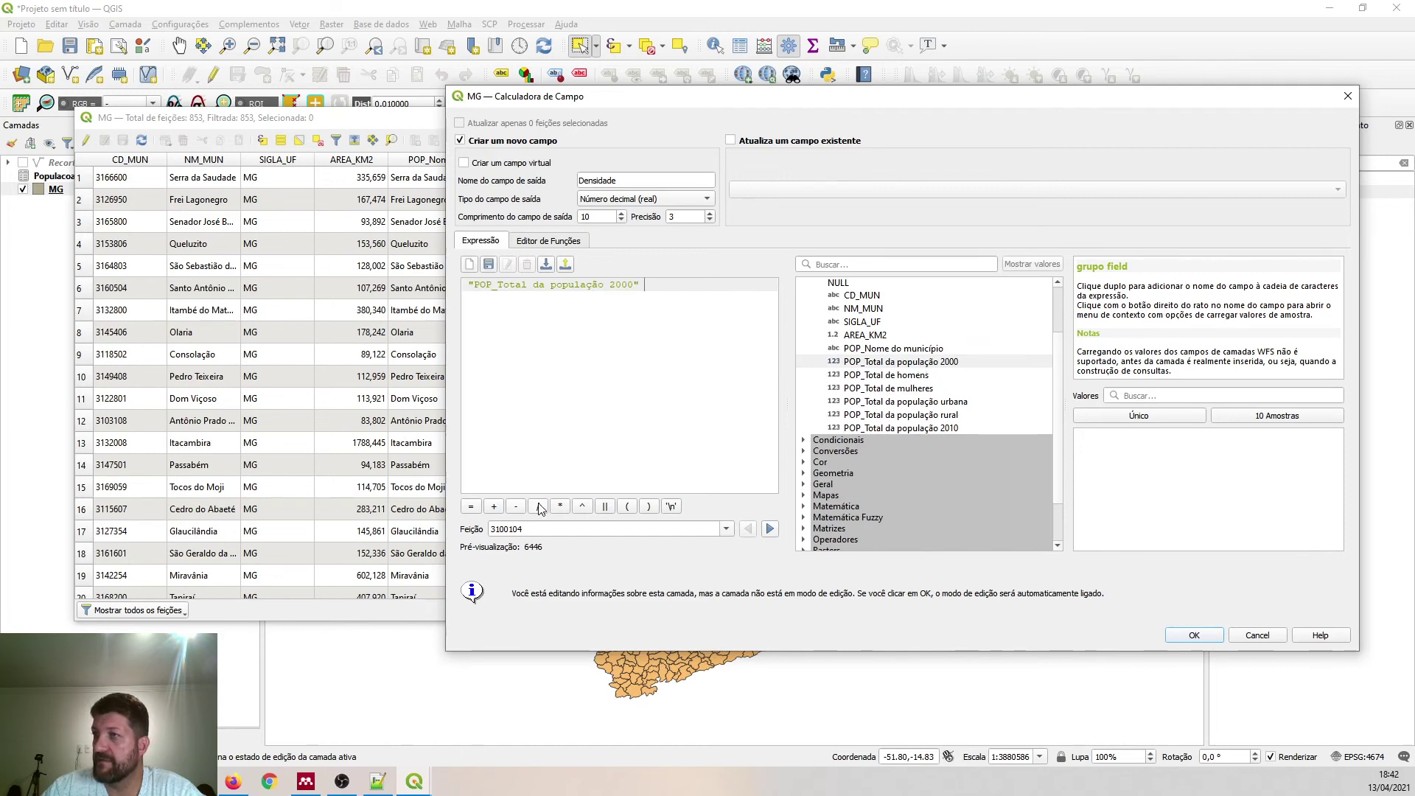
{"action": "double_click", "coordinate": [866, 336]}
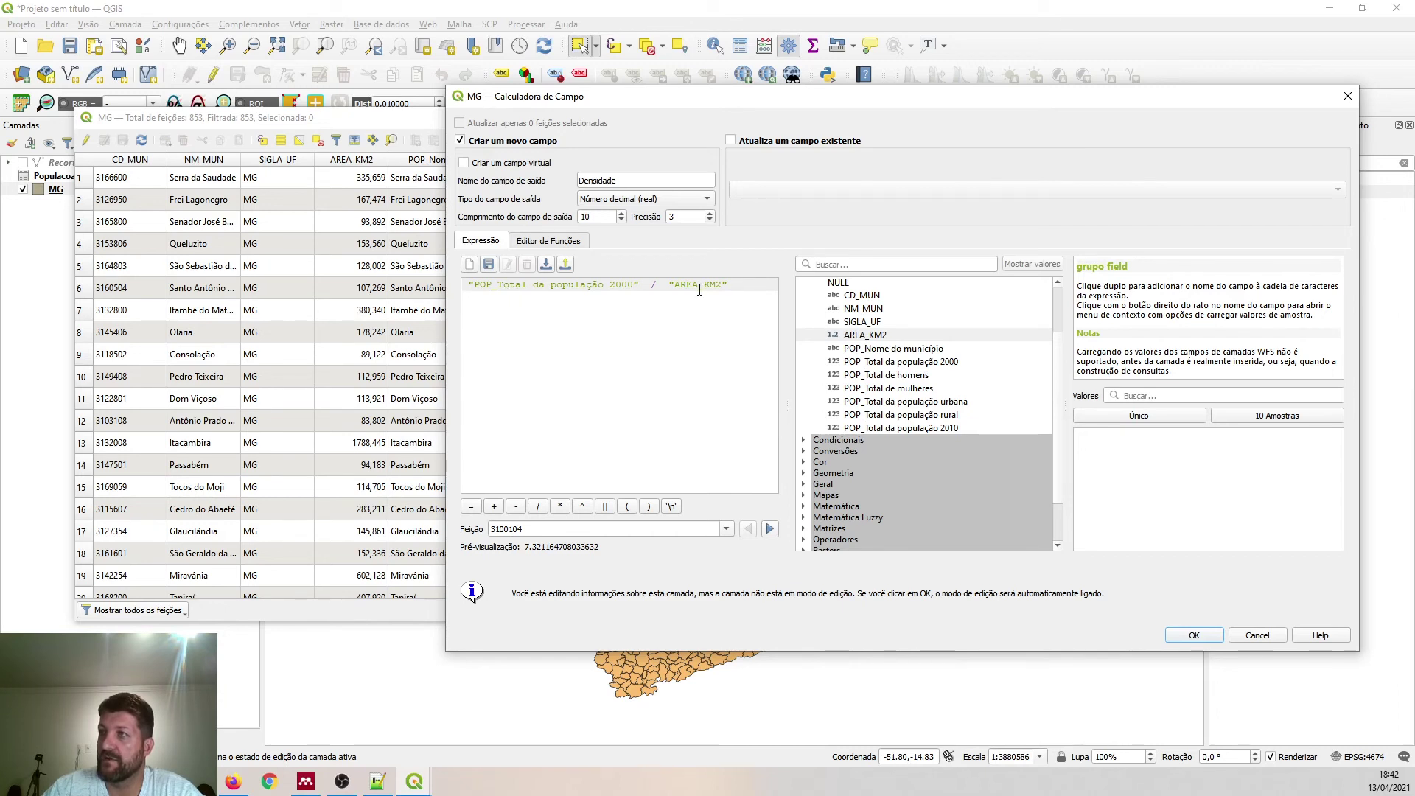
{"action": "left_click", "coordinate": [1200, 635]}
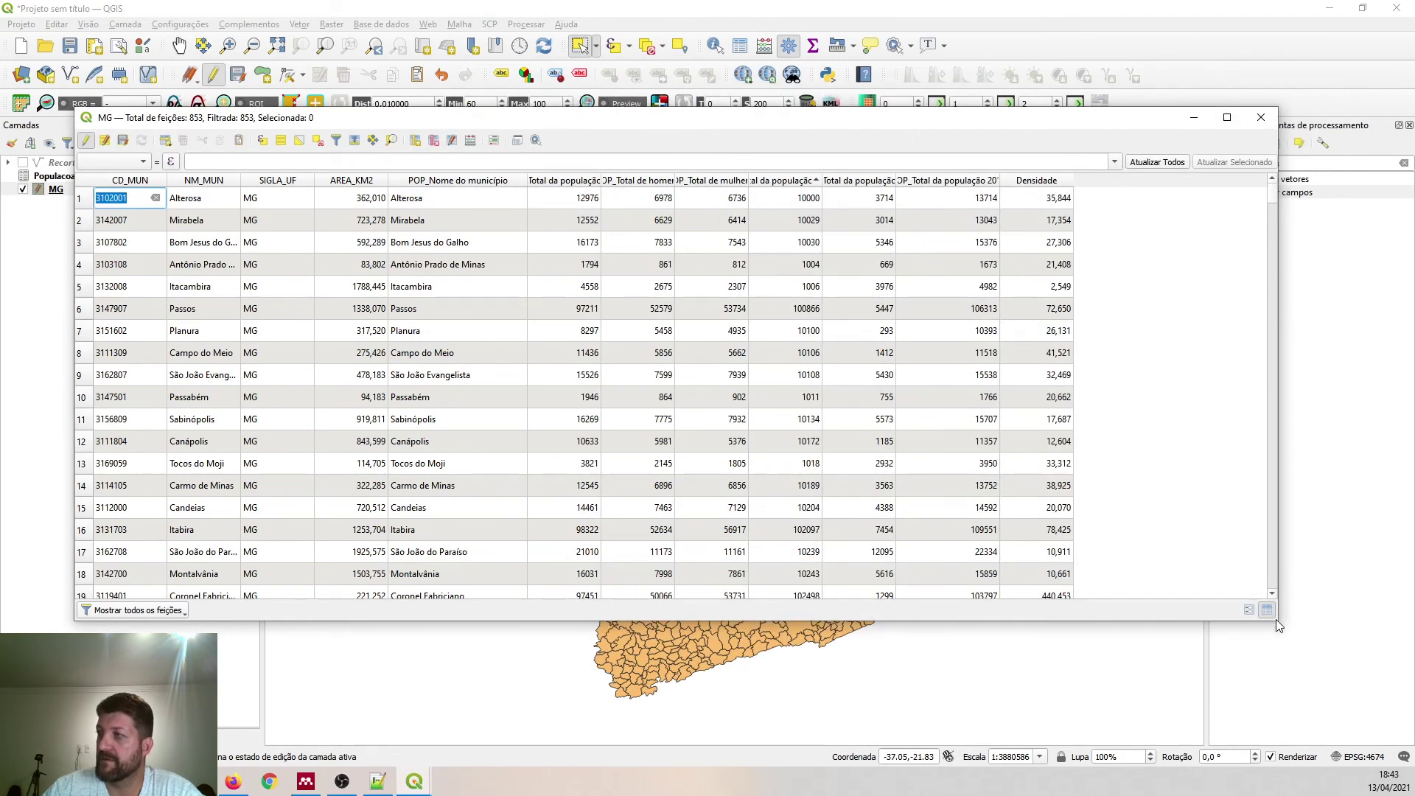
- Resize and reposition the MG attribute table window, and narrow the POP_Nome do município column to bring Densidade into view
{"action": "left_click_drag", "start_coordinate": [1276, 619], "coordinate": [1361, 712]}
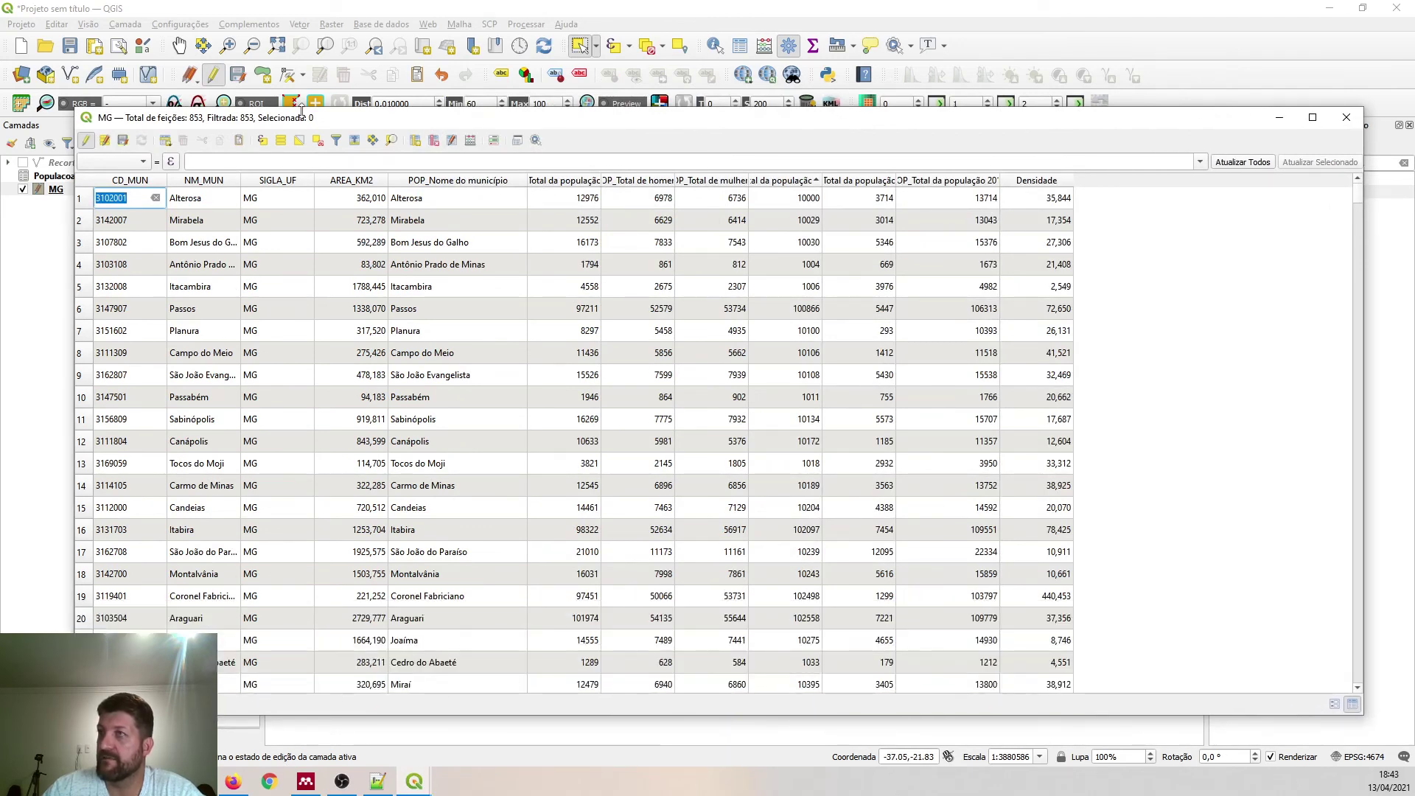
{"action": "left_click_drag", "start_coordinate": [81, 108], "coordinate": [361, 153]}
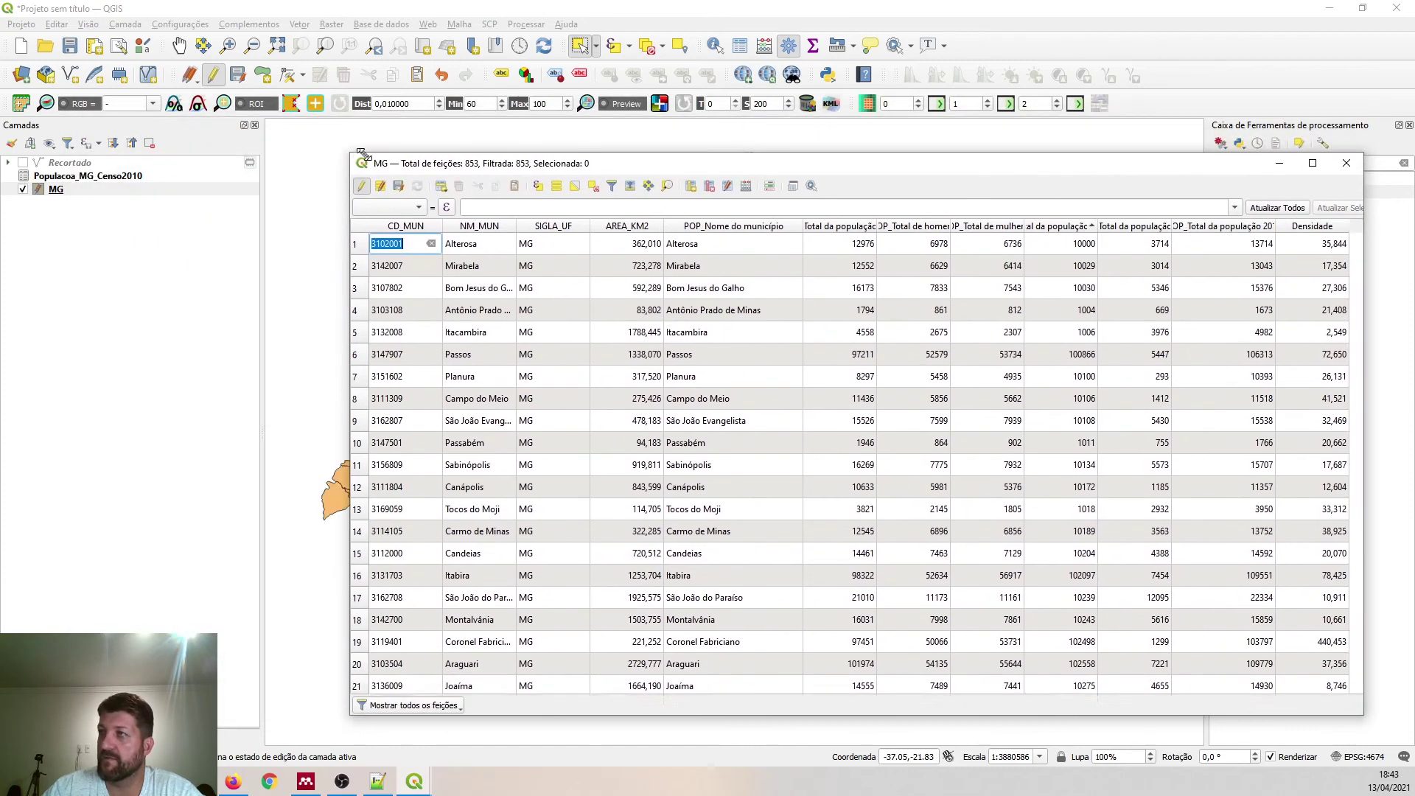
{"action": "left_click_drag", "start_coordinate": [542, 163], "coordinate": [283, 87]}
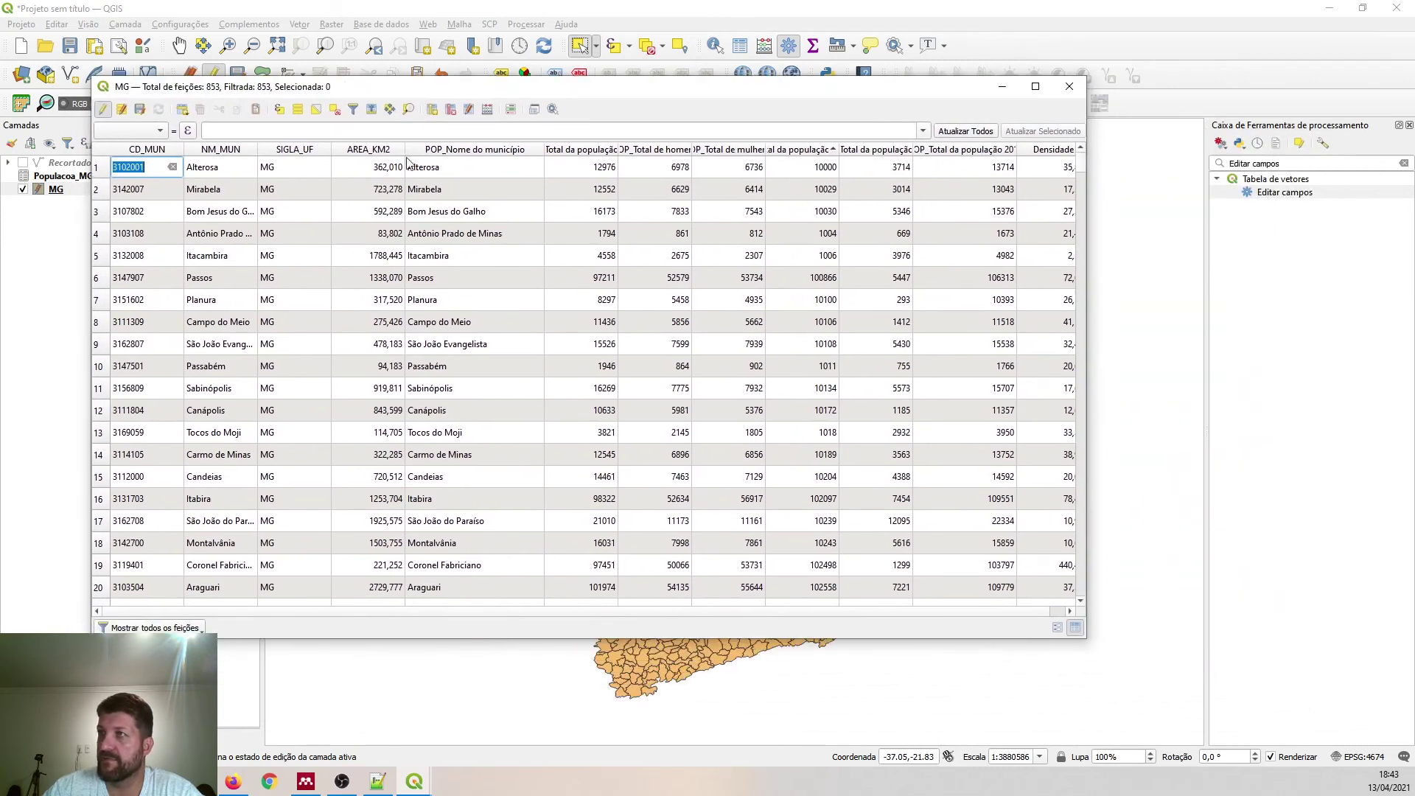
{"action": "left_click_drag", "start_coordinate": [544, 149], "coordinate": [457, 149]}
- Sort the MG table by Densidade in both orders, ending with descending, and widen the table window to examine the densities
{"action": "double_click", "coordinate": [977, 166]}
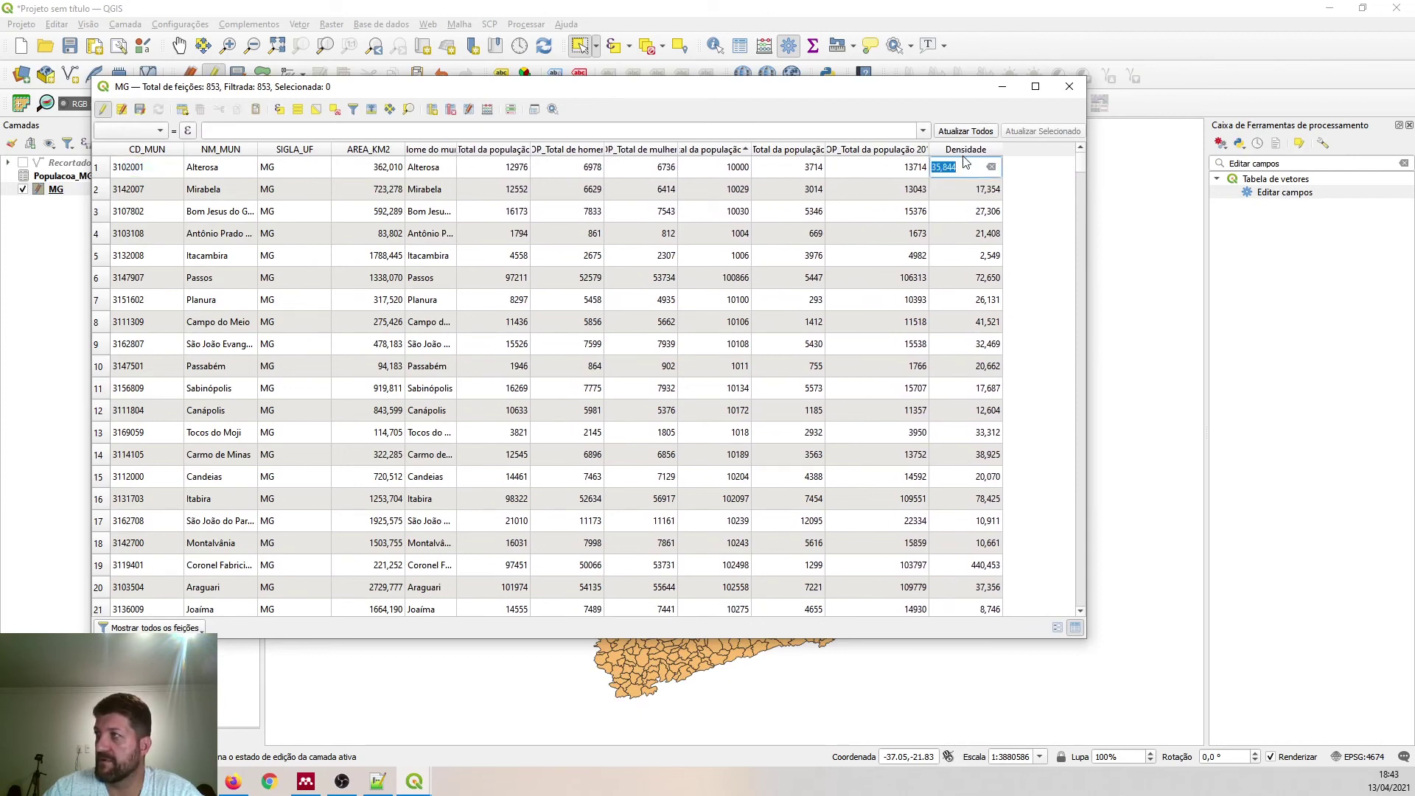
{"action": "left_click", "coordinate": [964, 151]}
{"action": "left_click", "coordinate": [963, 150]}
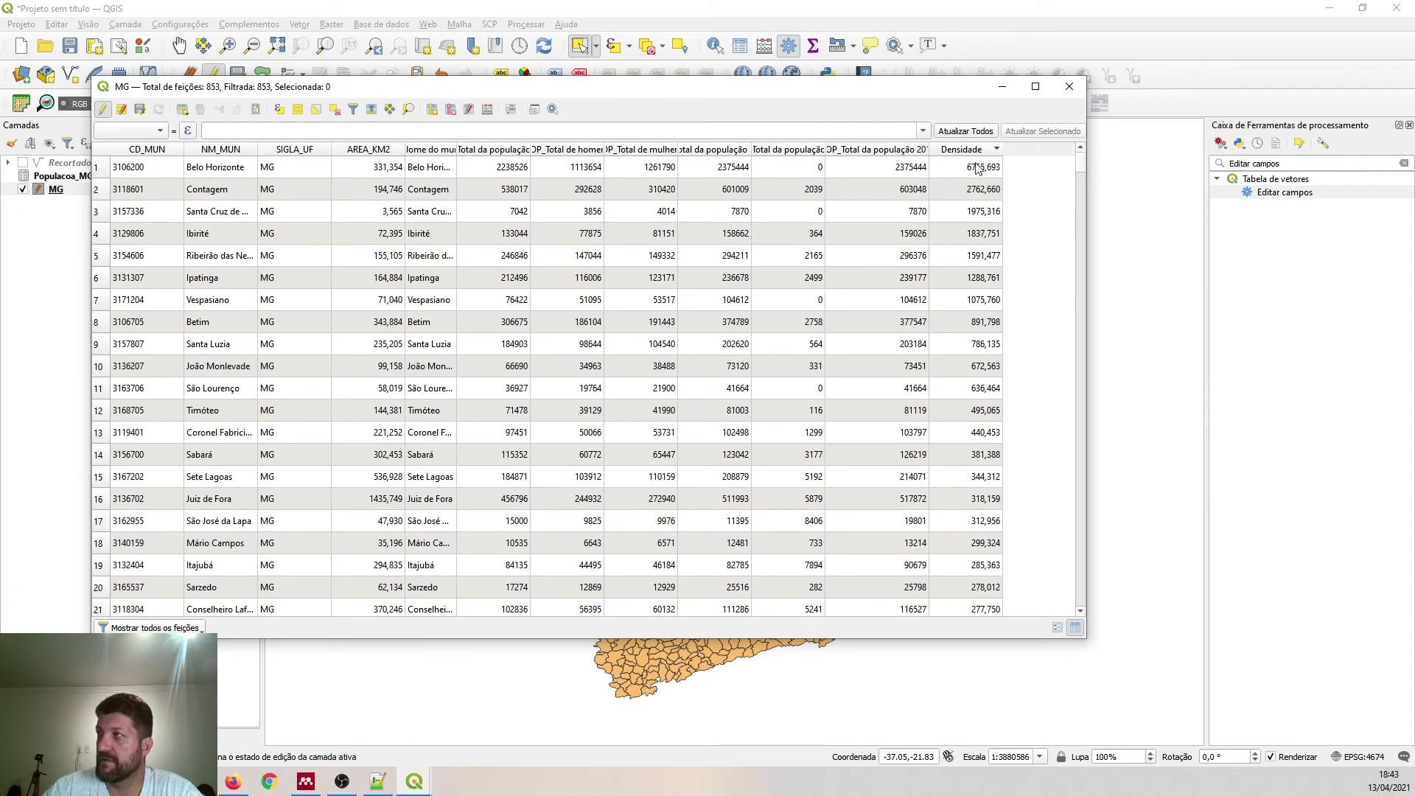
{"action": "left_click", "coordinate": [972, 151]}
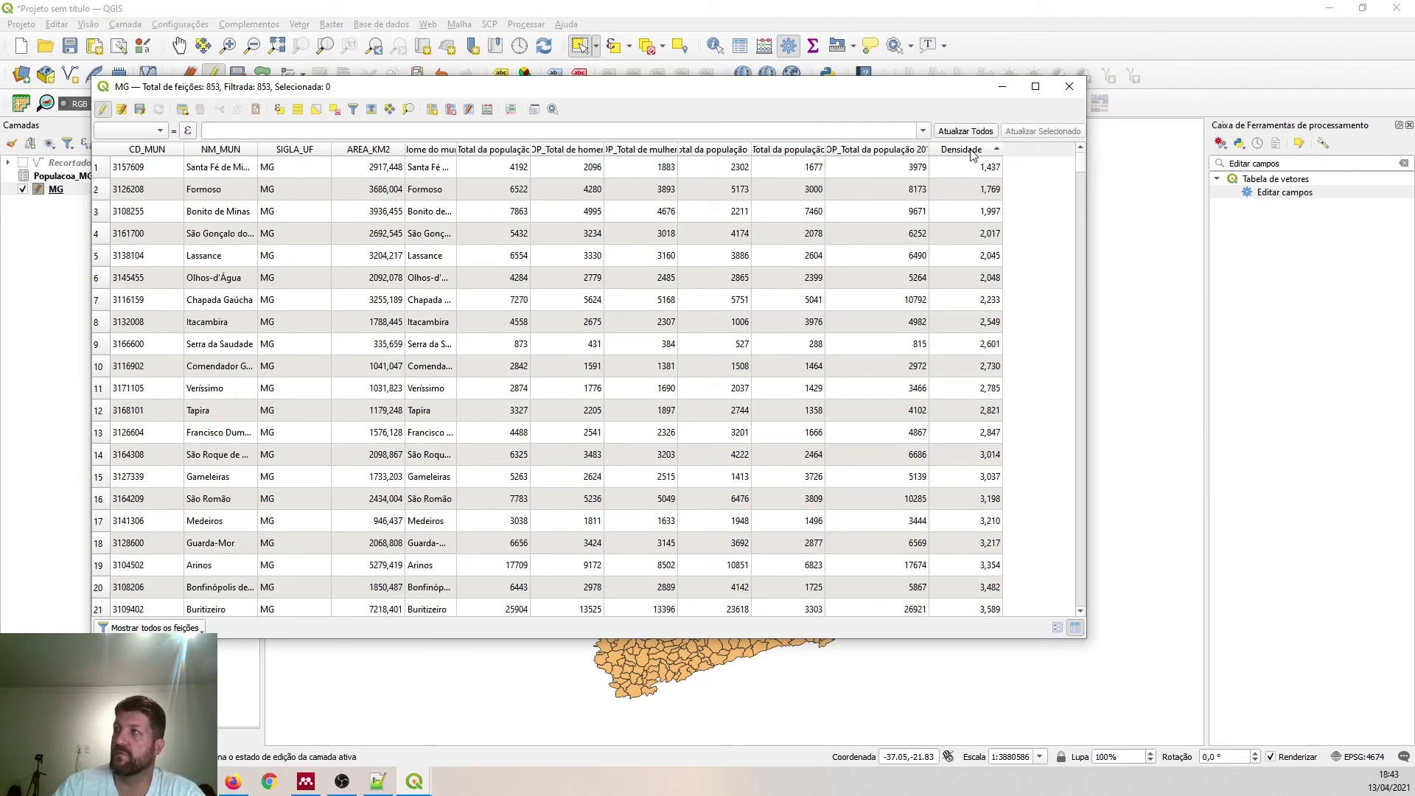
{"action": "left_click", "coordinate": [973, 155]}
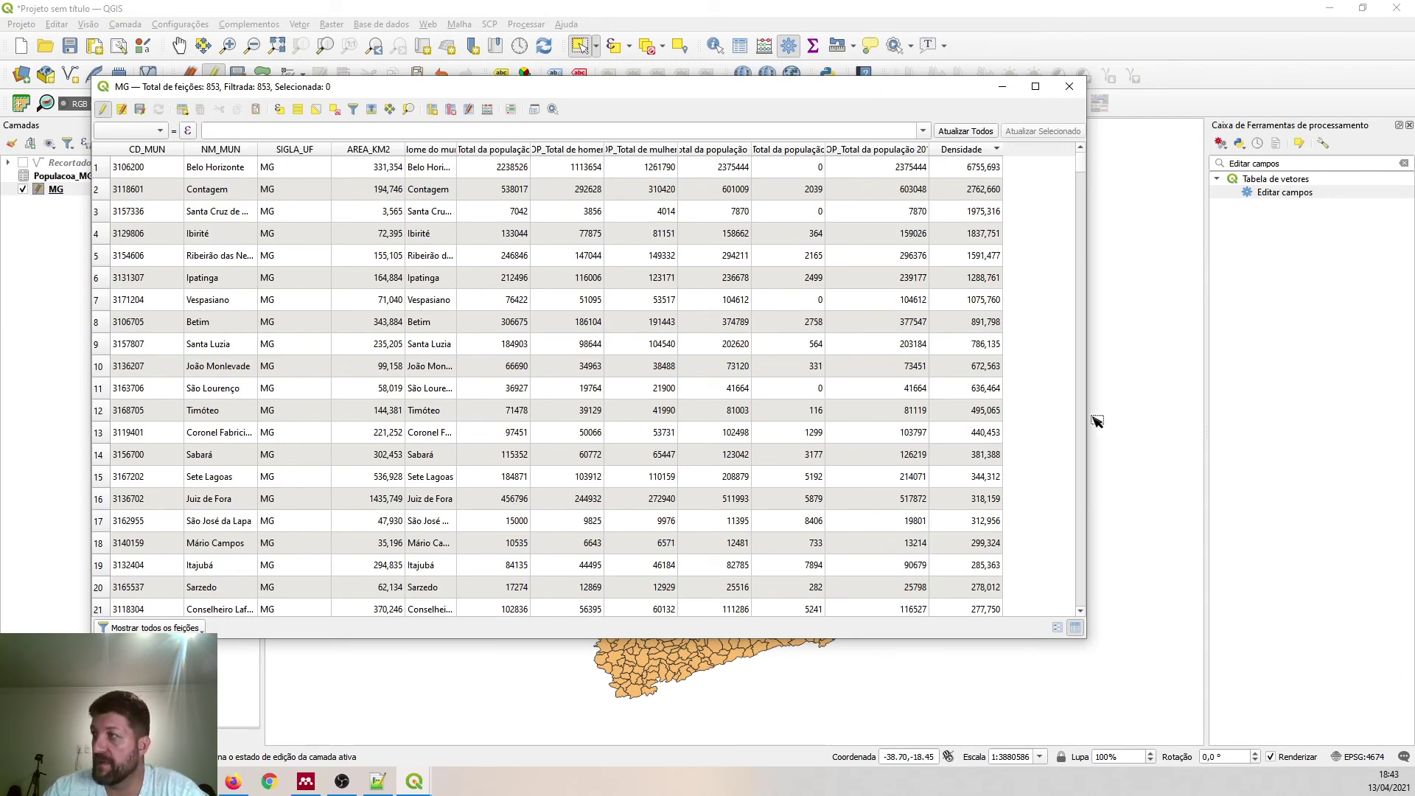
{"action": "left_click_drag", "start_coordinate": [1086, 418], "coordinate": [1265, 417]}
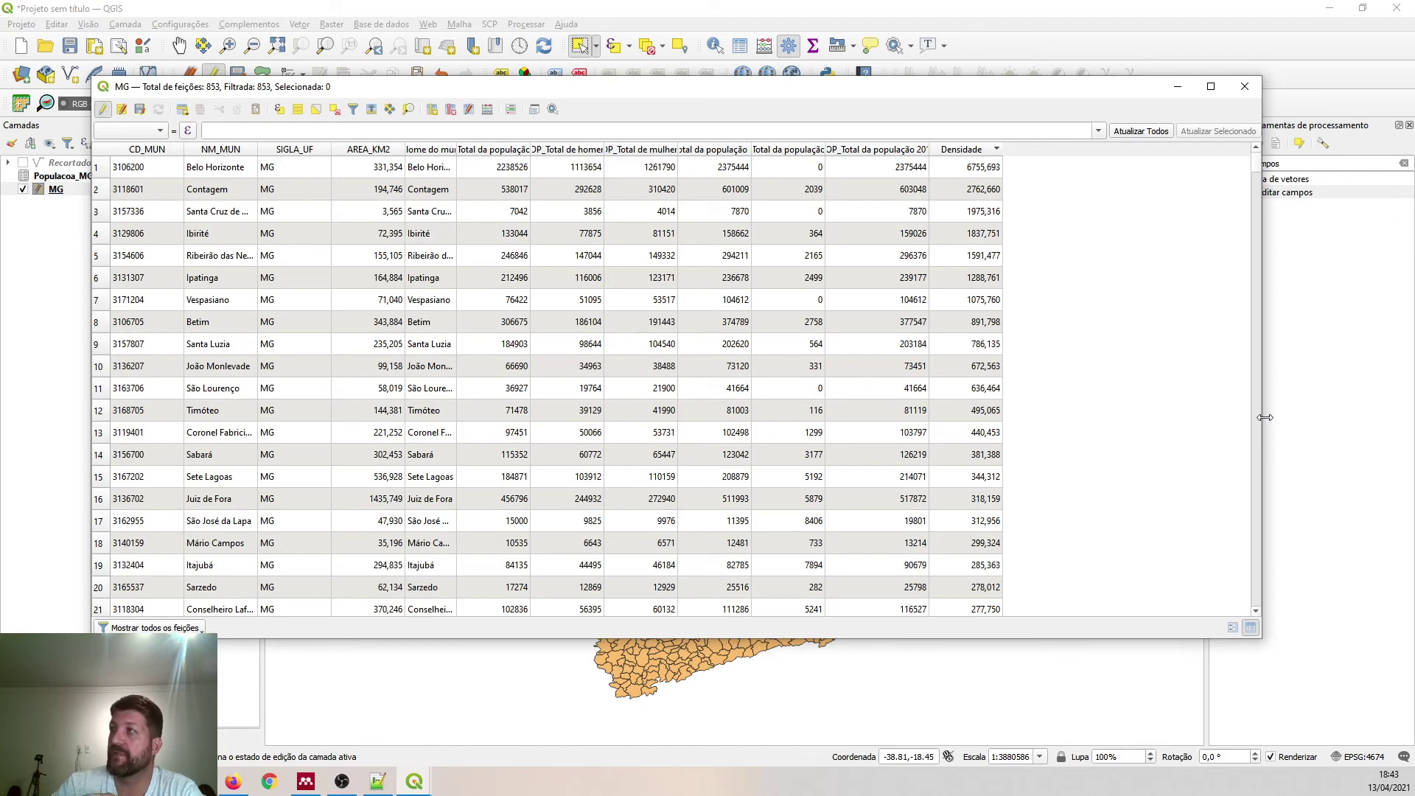
- Set up a new field named Class_dens of type Texto (string) with length 30 in the MG layer's field calculator
{"action": "left_click", "coordinate": [486, 112]}
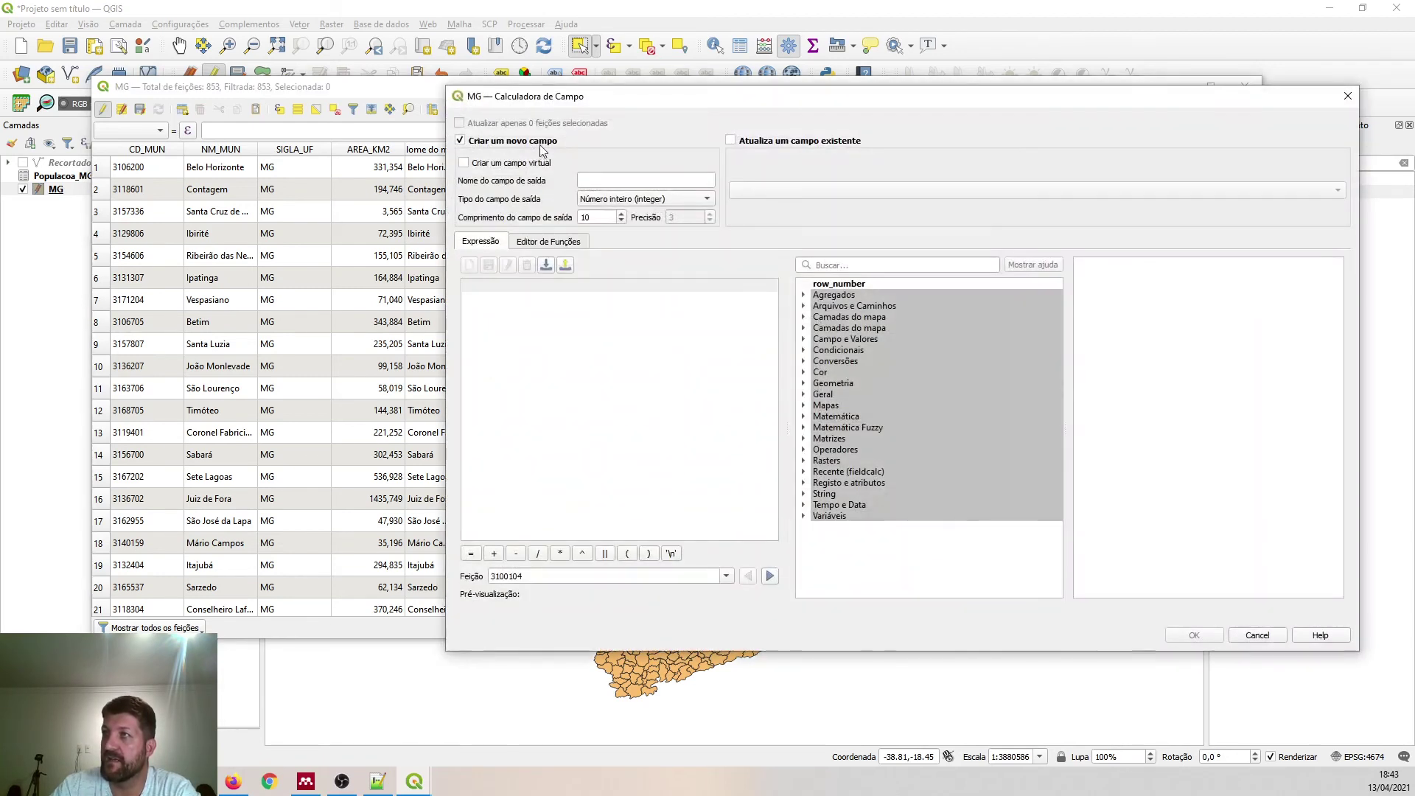
{"action": "left_click", "coordinate": [595, 179]}
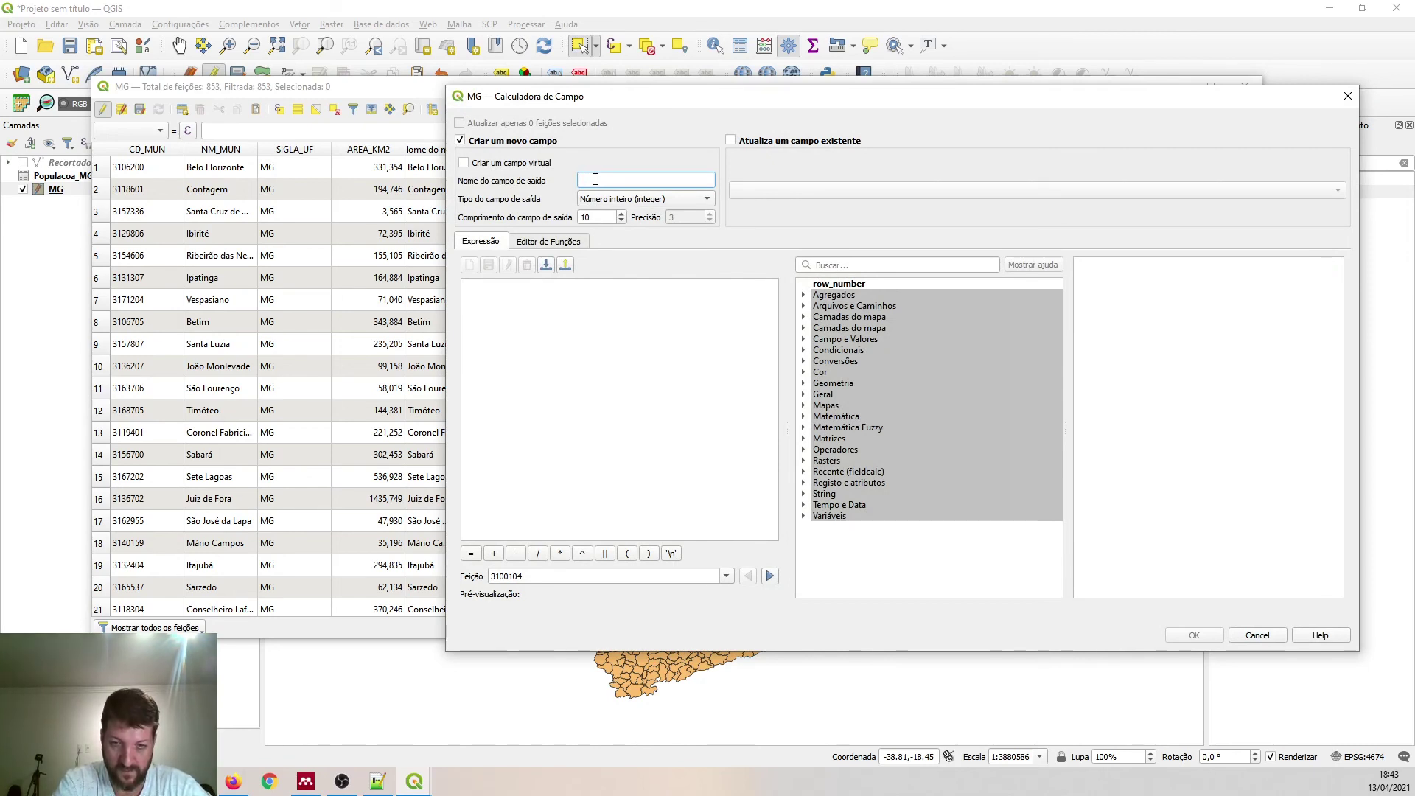
{"action": "type", "text": "Class"}
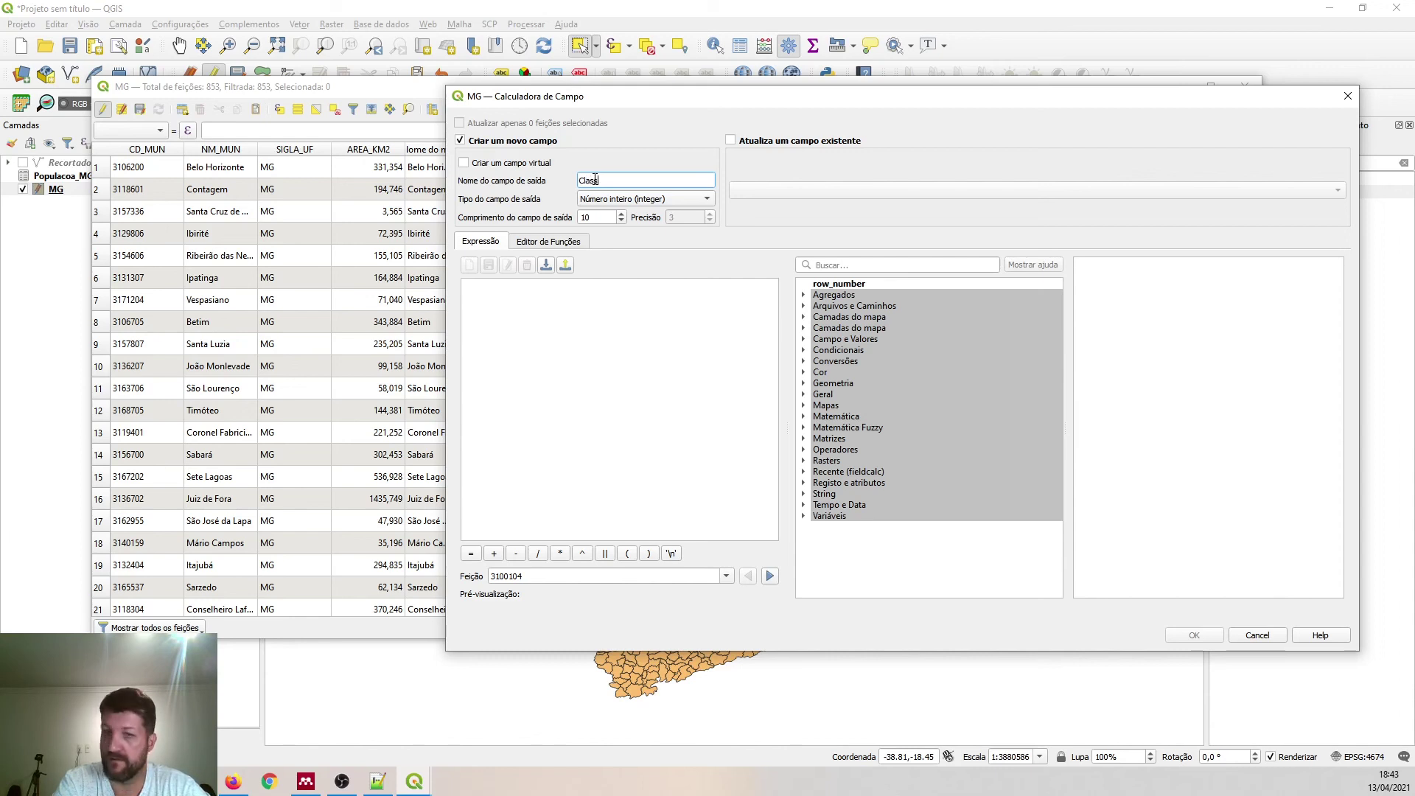
{"action": "type", "text": "_dens"}
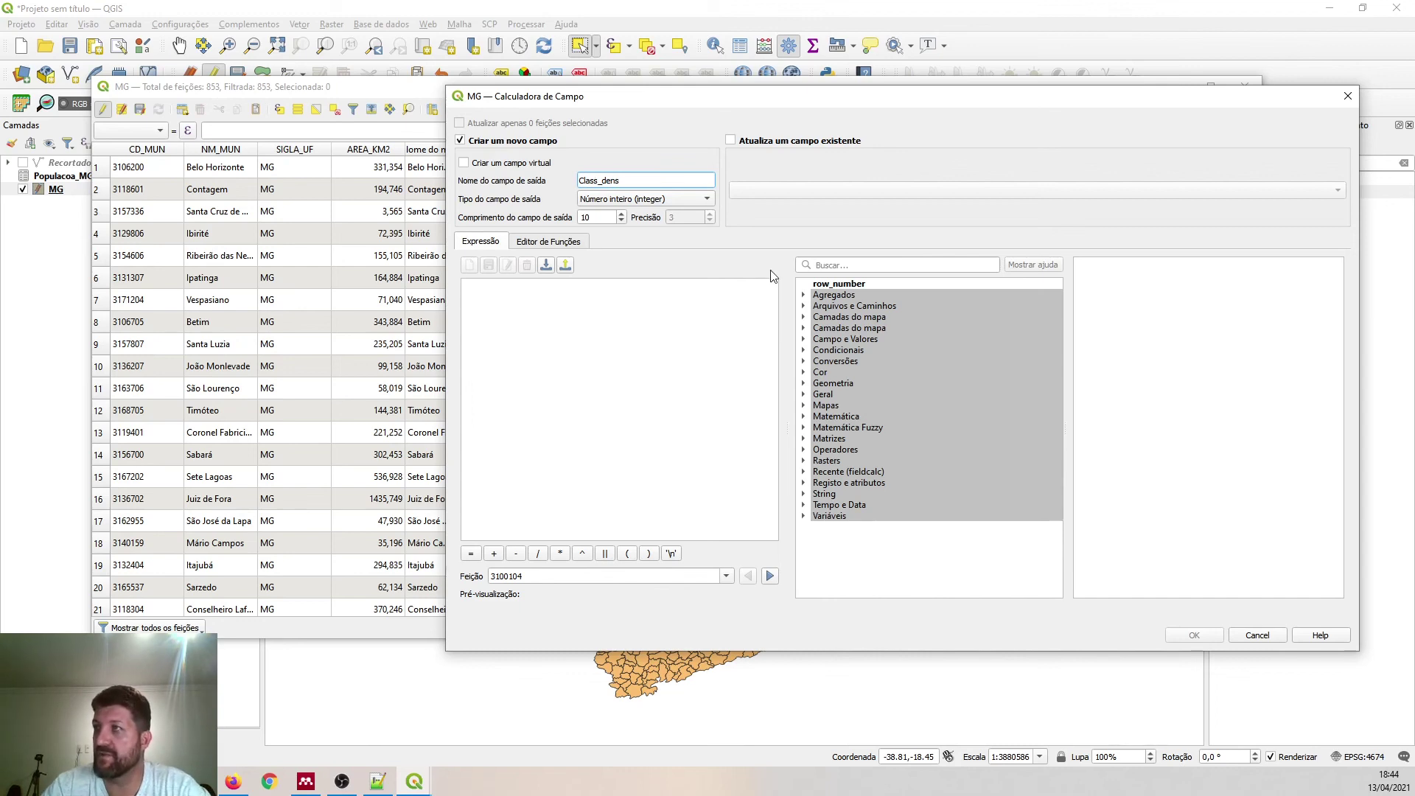
{"action": "left_click", "coordinate": [699, 200]}
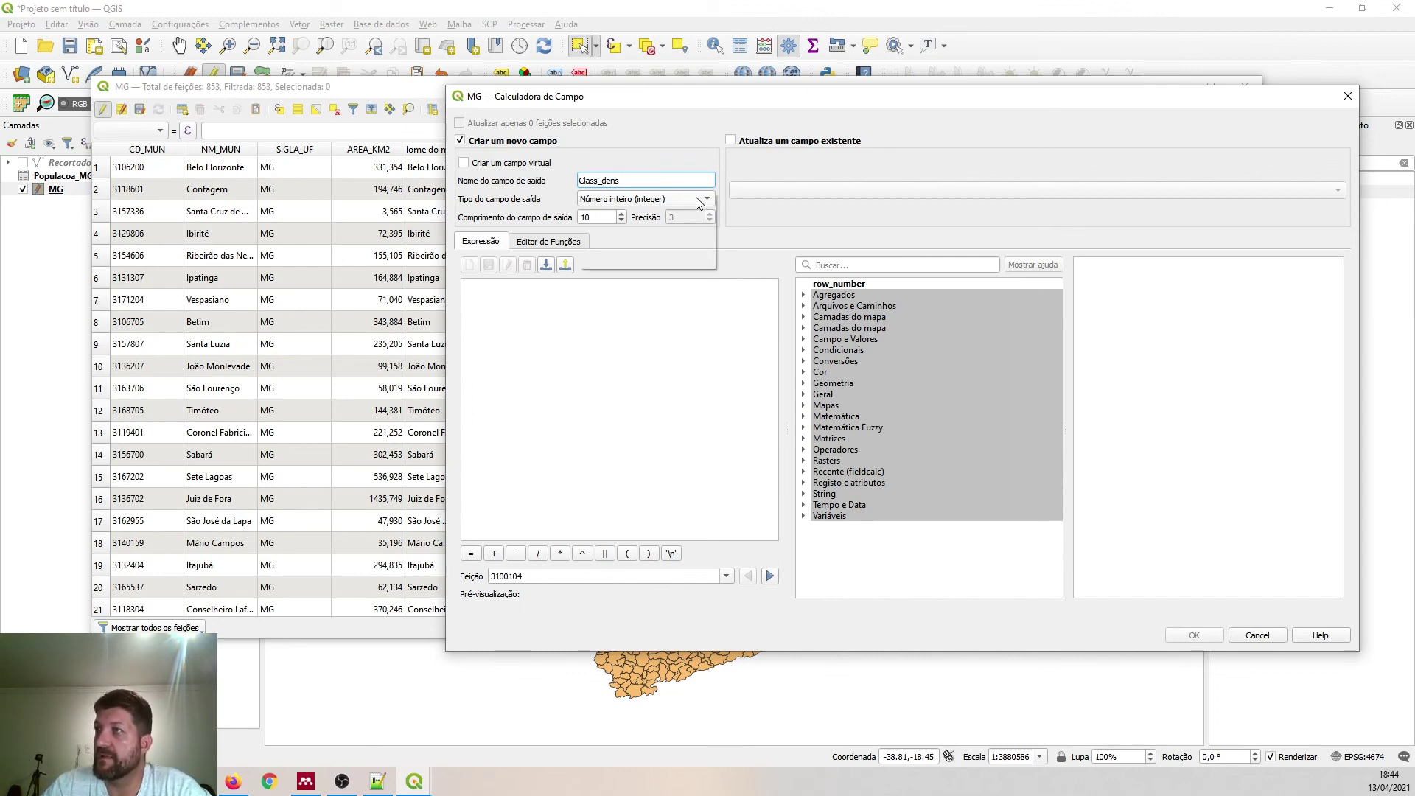
{"action": "left_click", "coordinate": [667, 239]}
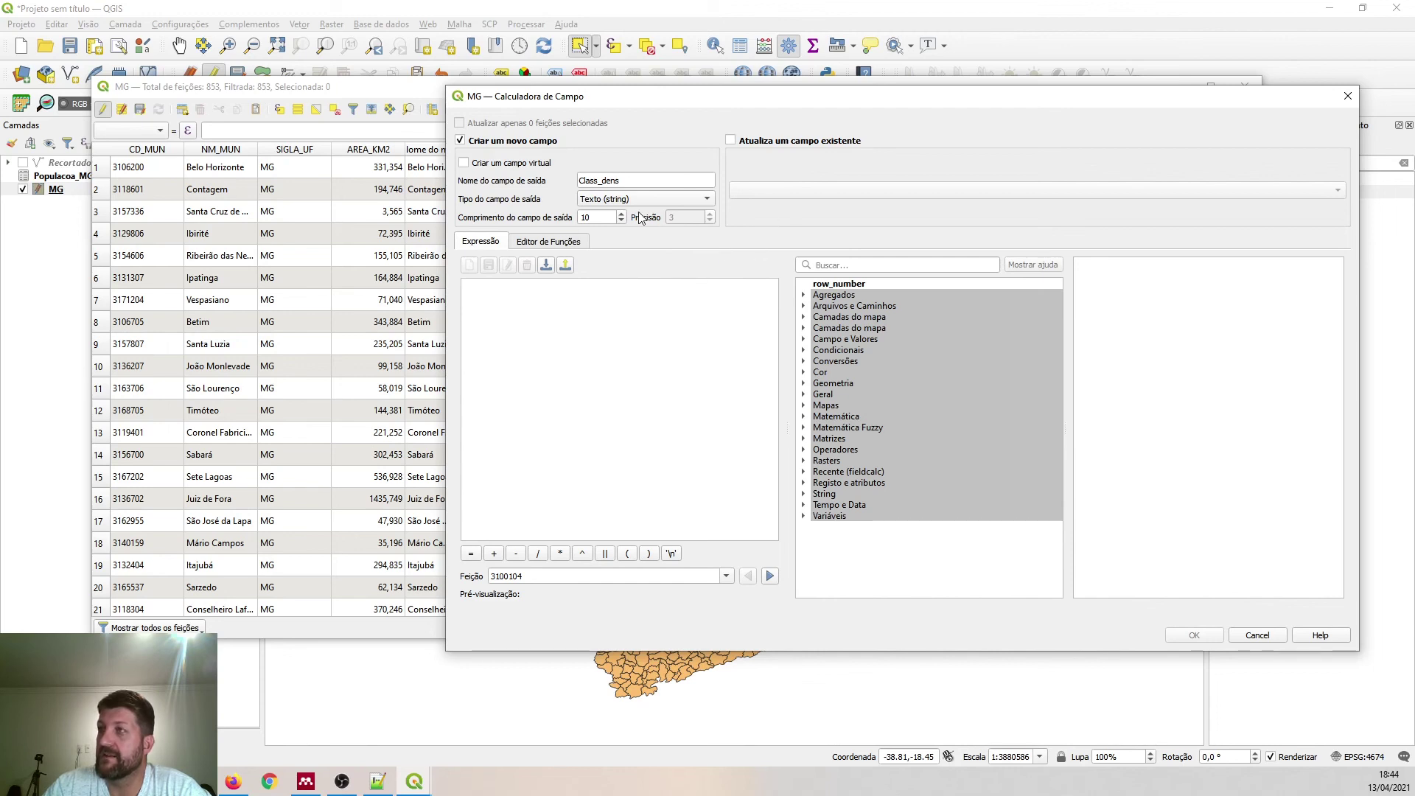
{"action": "left_click_drag", "start_coordinate": [611, 216], "coordinate": [563, 217]}
{"action": "type", "text": "30"}
- Enter a CASE expression labelling Densidade < 25 'Baixa densidade populacional', >= 25 and < 100 'Média densidade populacional', and >= 100 'Alta densidade populacional'
{"action": "left_click", "coordinate": [577, 299]}
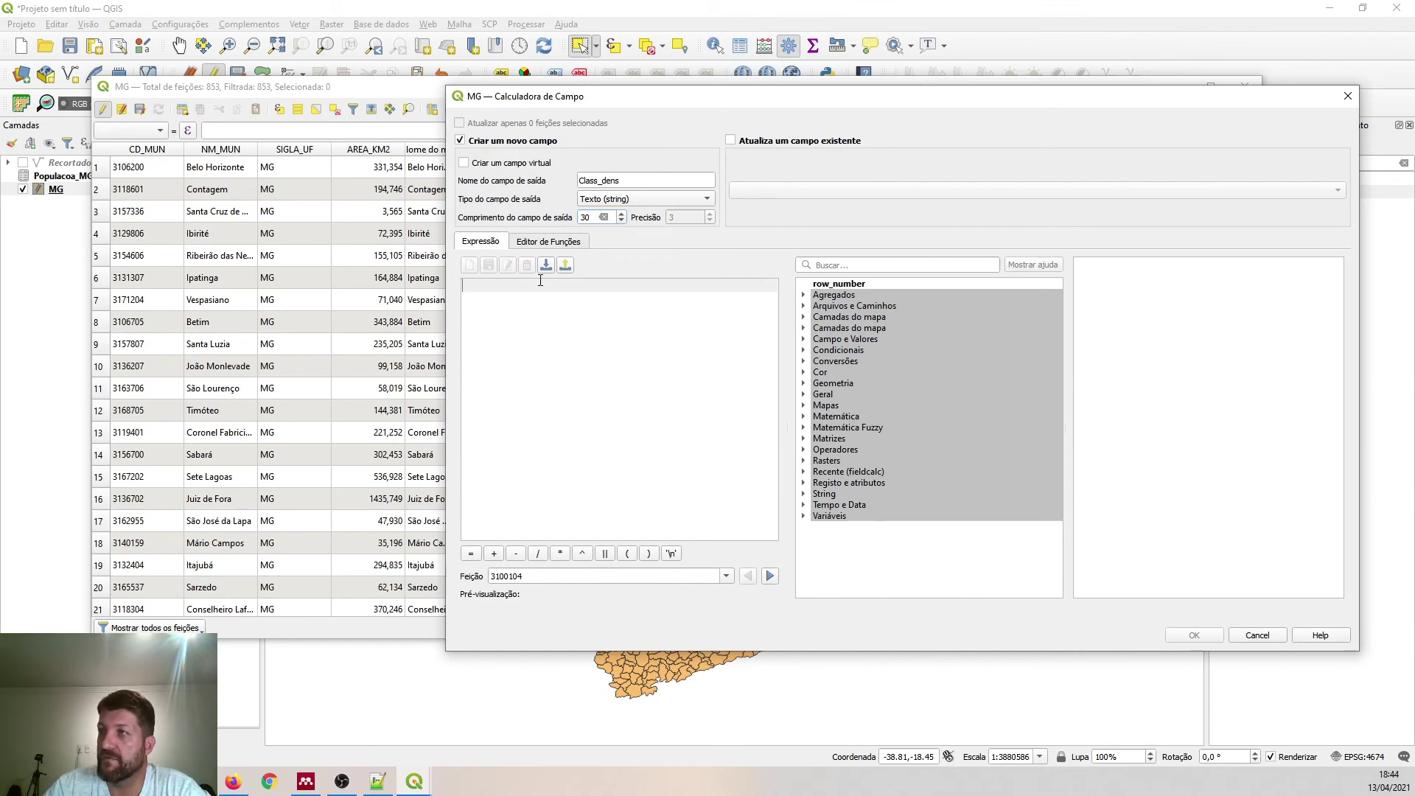
{"action": "key", "text": "alt+Tab"}
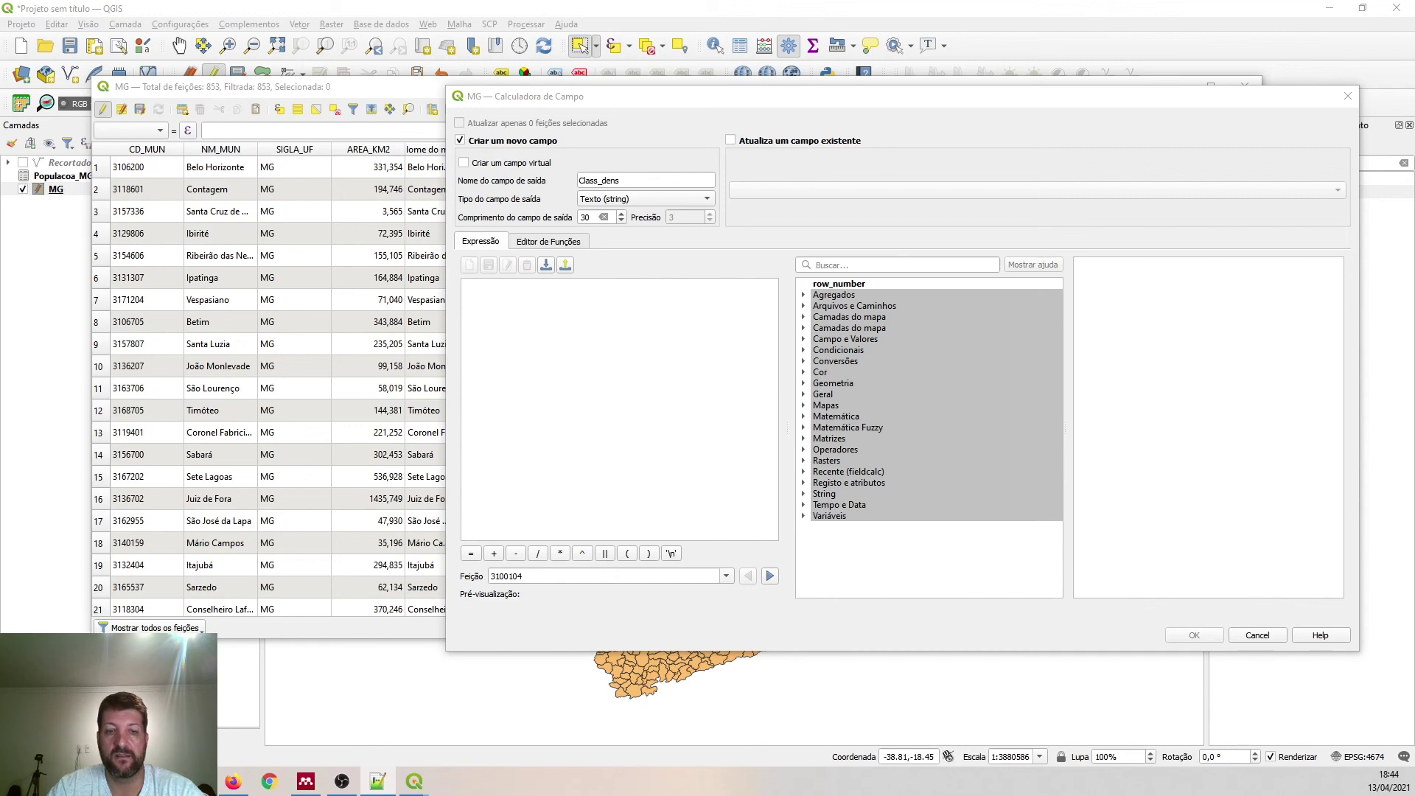
{"action": "left_click", "coordinate": [479, 311]}
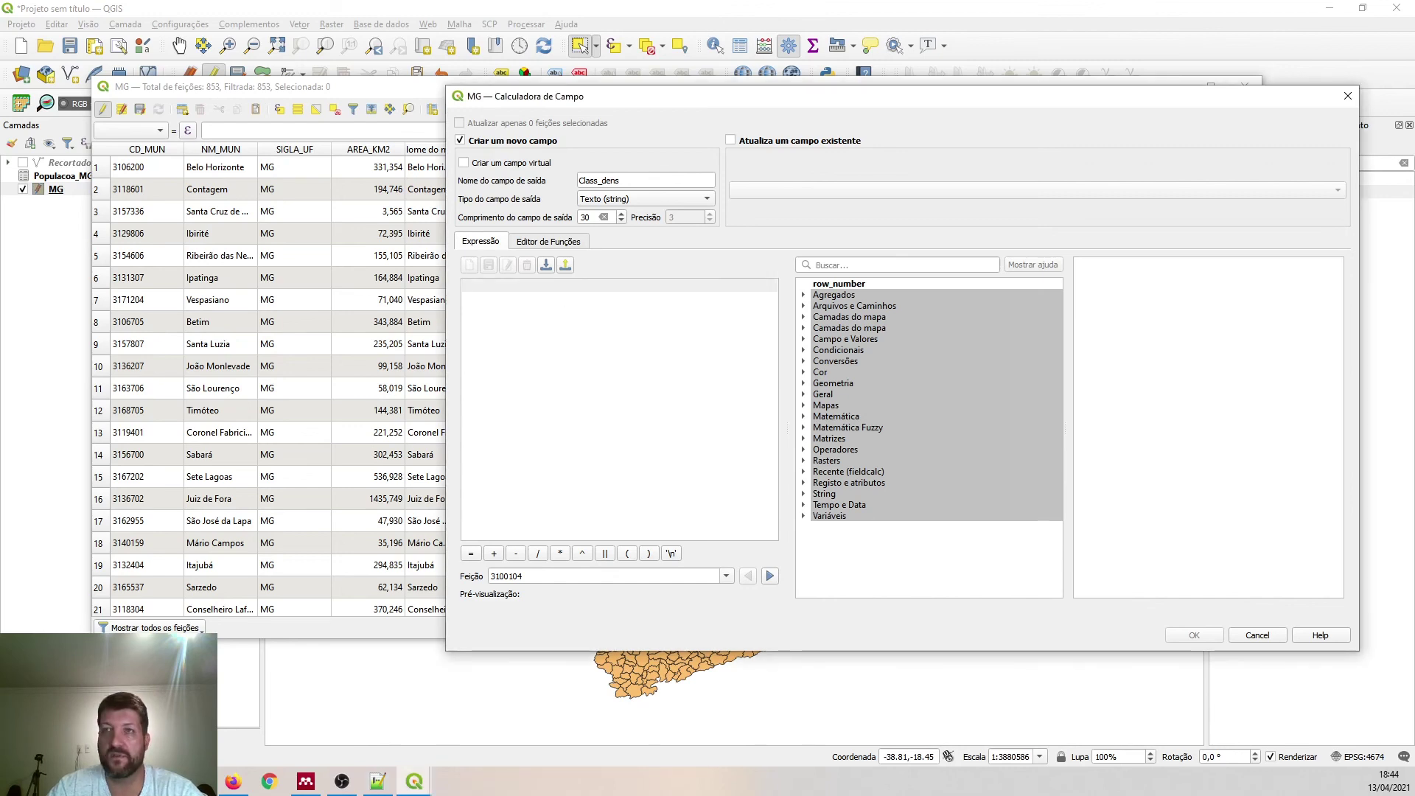
{"action": "type", "text": "CASE WHEN \"Densidade\" < 25 THEN 'Baixa densidade populacional'      WHEN \"Densidade\" >= 25 and Densidade < 100 THEN 'Média densidade populacional'      WHEN \"Densidade\" >= 100 THEN 'Alta densidade populacional' END"}
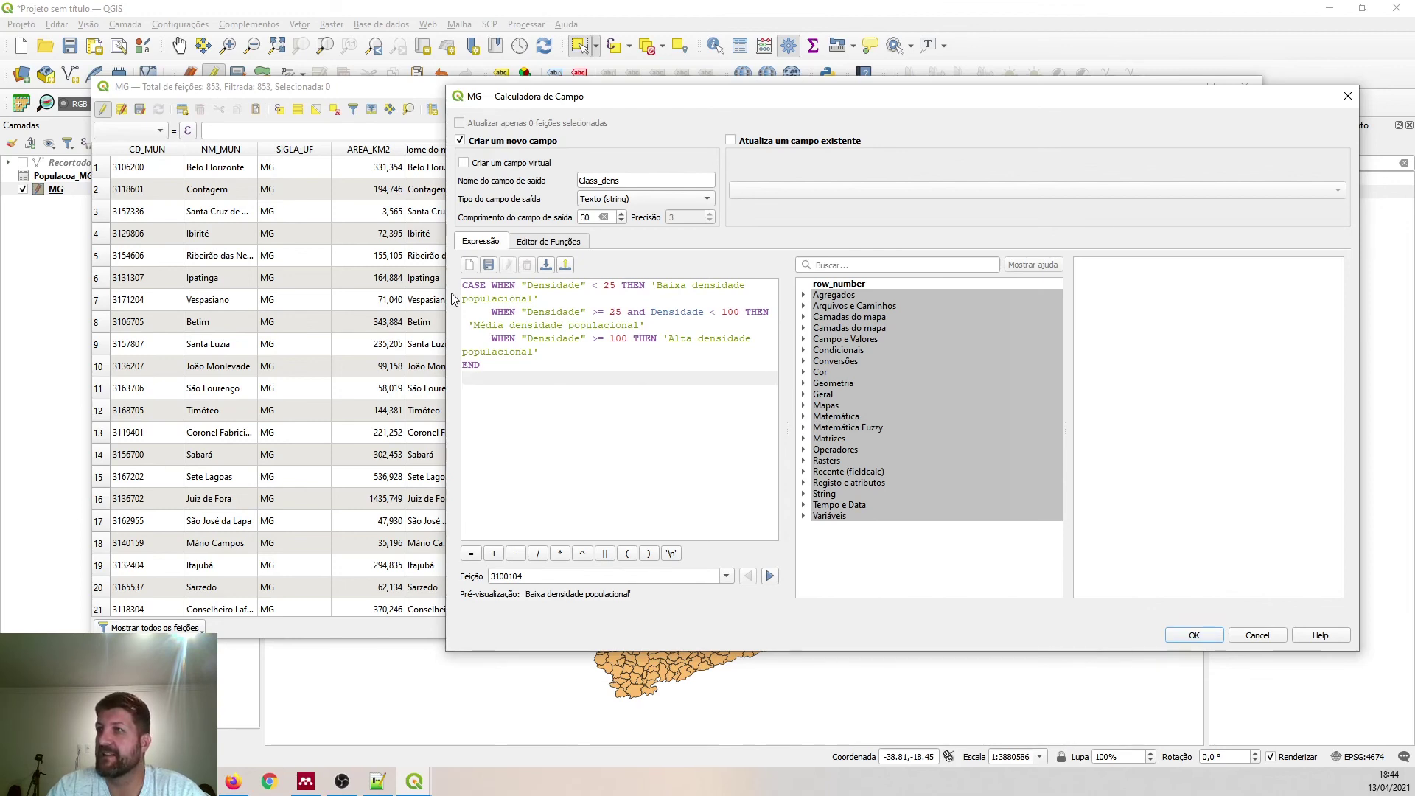
- Widen the field calculator and its expression area so each condition fits on one line, and move the dialog to reveal the table's headers
{"action": "left_click_drag", "start_coordinate": [445, 298], "coordinate": [163, 299]}
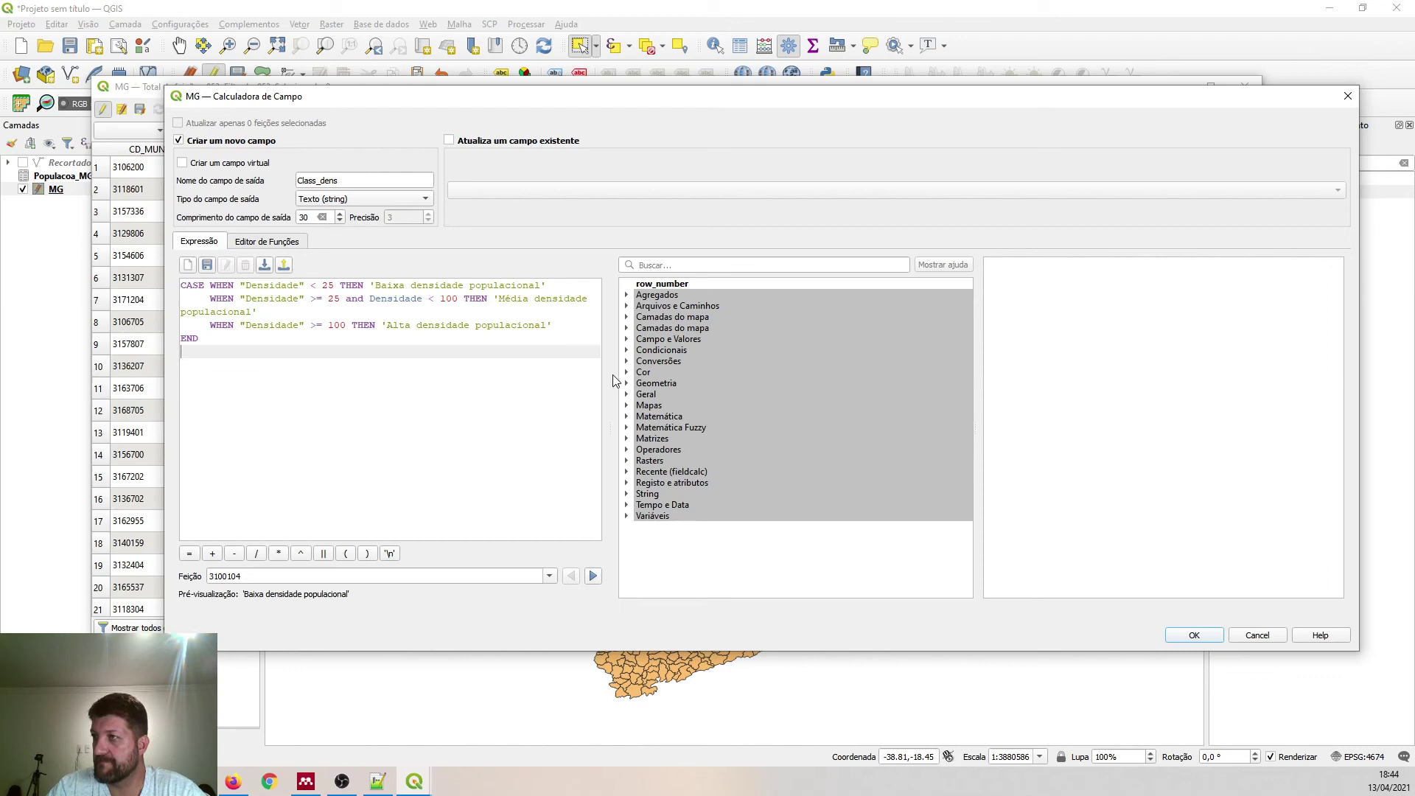
{"action": "left_click_drag", "start_coordinate": [610, 377], "coordinate": [746, 379]}
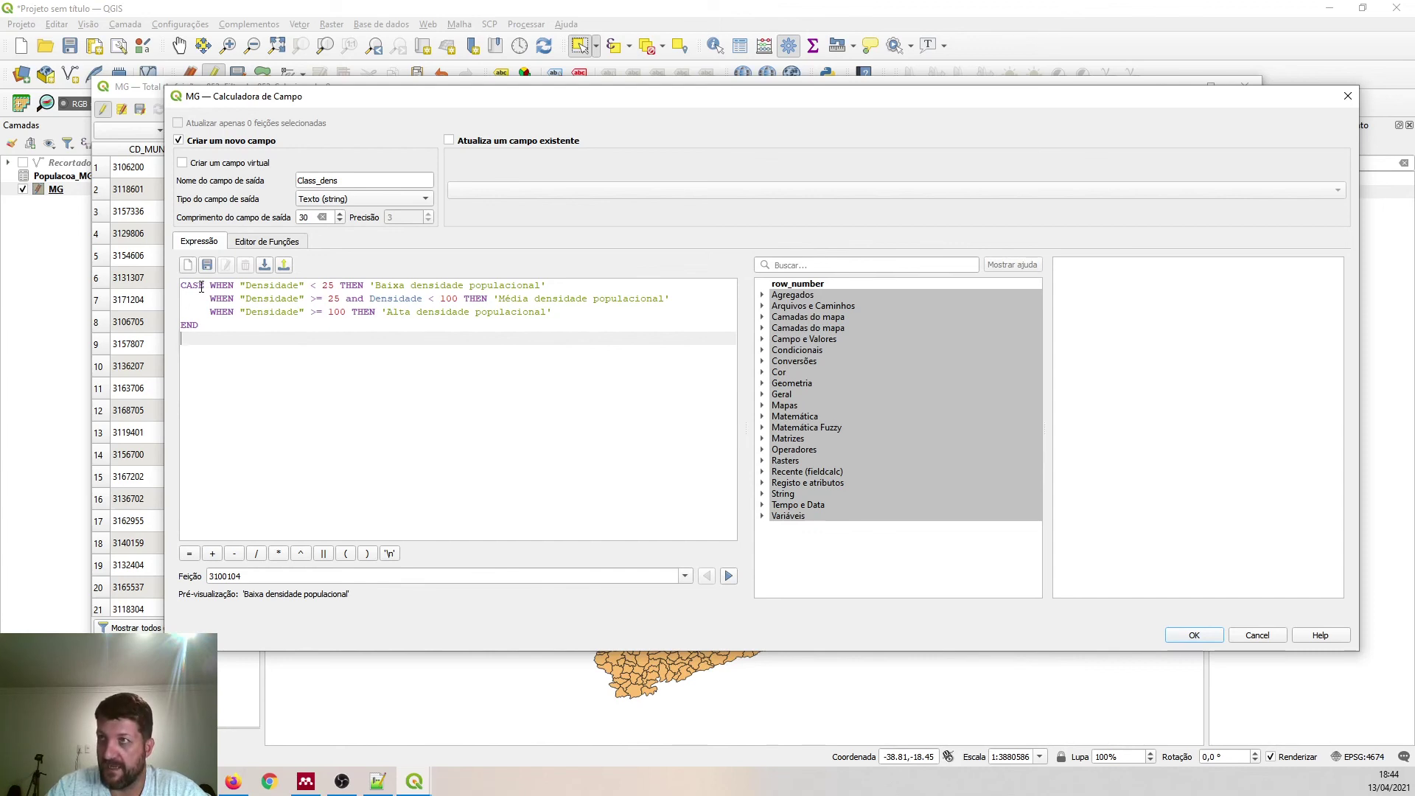
{"action": "left_click_drag", "start_coordinate": [515, 101], "coordinate": [554, 181]}
- Replace all four Densidade references in the CASE expression with the Densidade field from the layer's field list, removing the extra space before < 100
{"action": "double_click", "coordinate": [308, 366]}
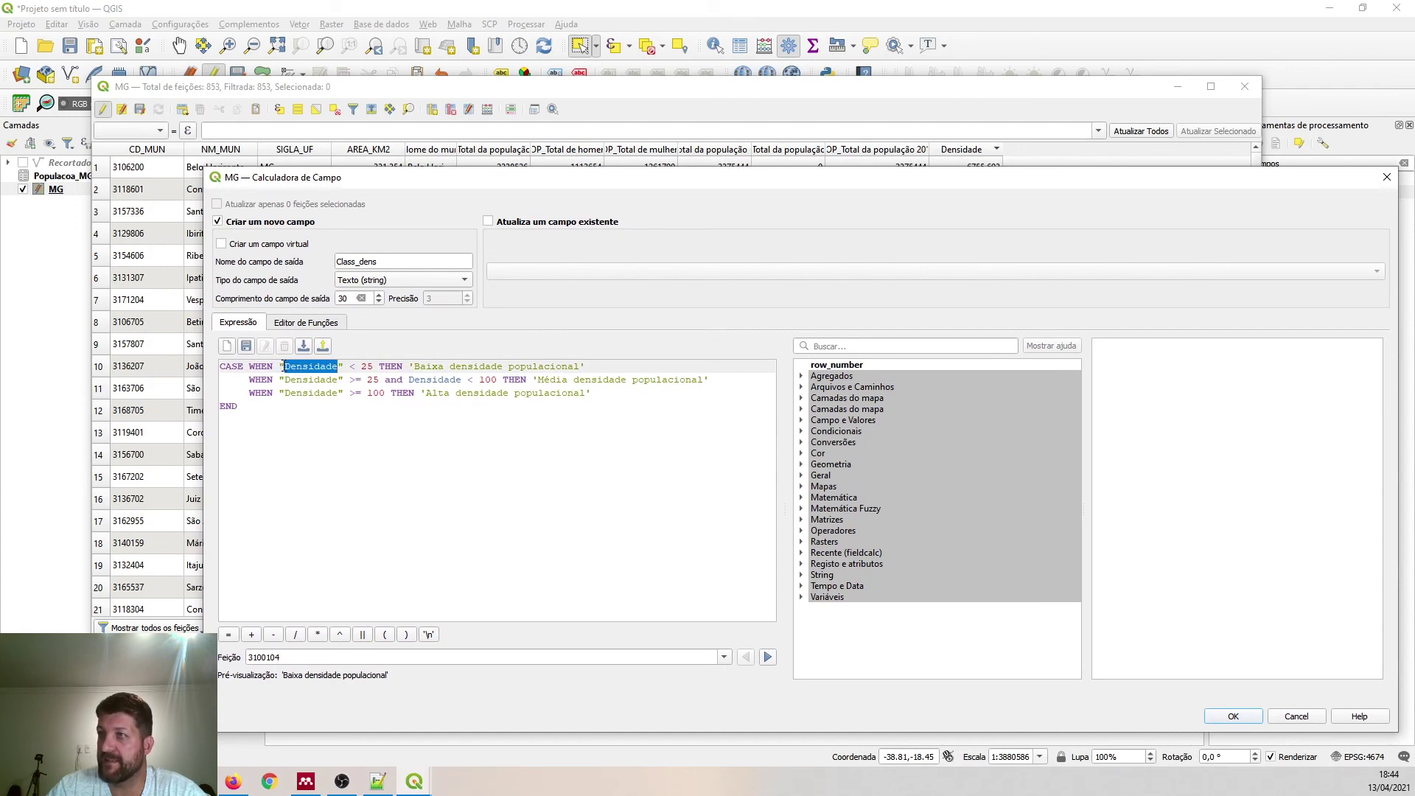
{"action": "left_click_drag", "start_coordinate": [279, 367], "coordinate": [345, 366]}
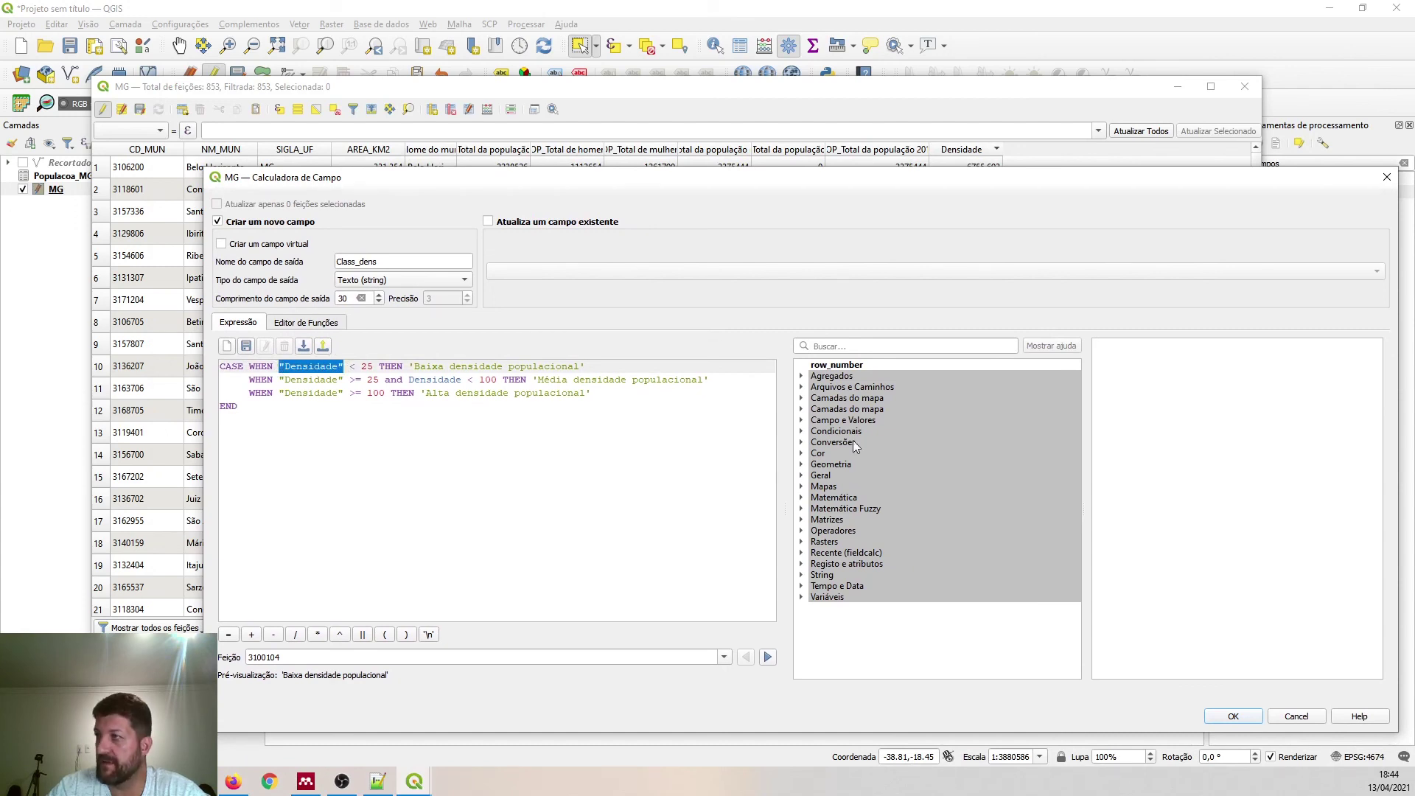
{"action": "left_click", "coordinate": [802, 420]}
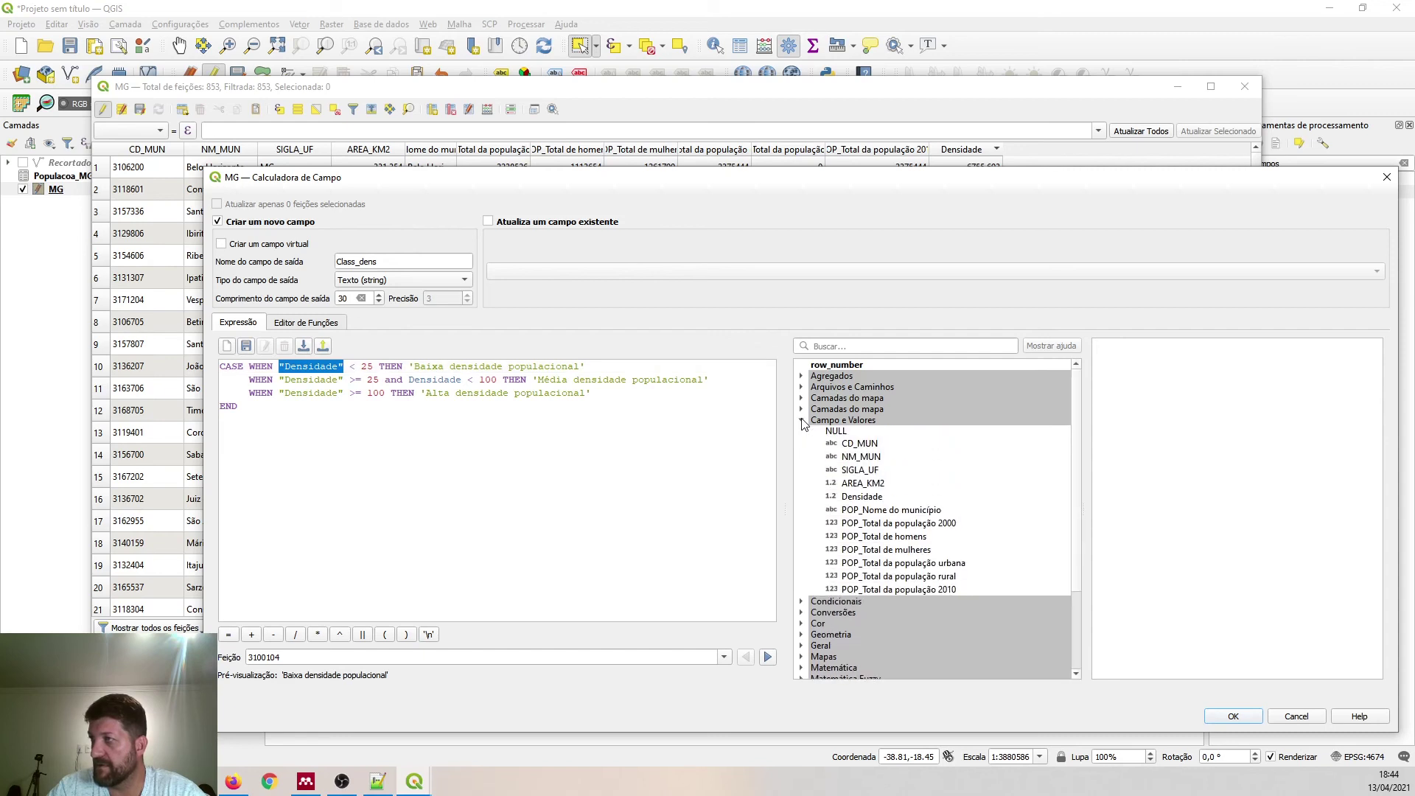
{"action": "double_click", "coordinate": [868, 498]}
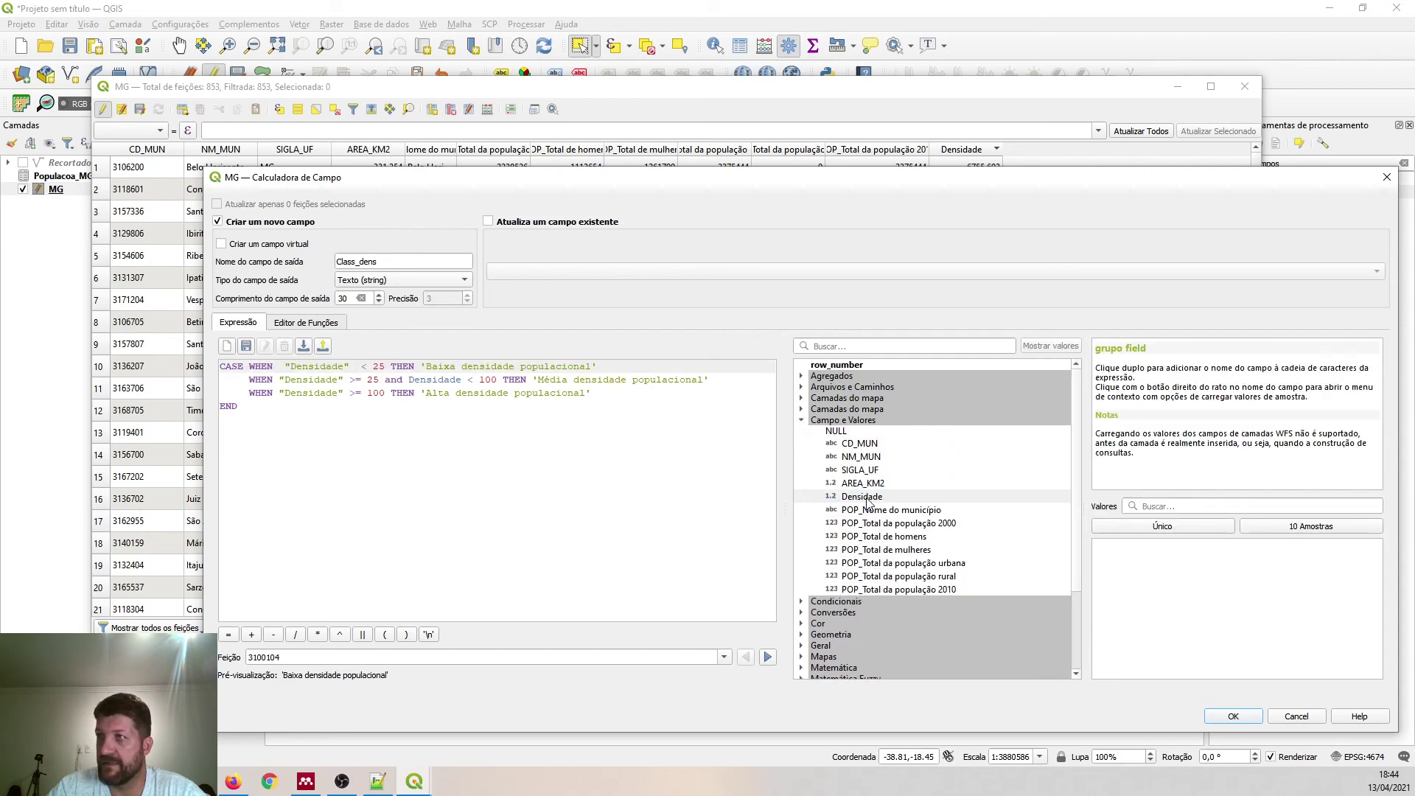
{"action": "left_click_drag", "start_coordinate": [279, 379], "coordinate": [341, 393]}
{"action": "double_click", "coordinate": [884, 501]}
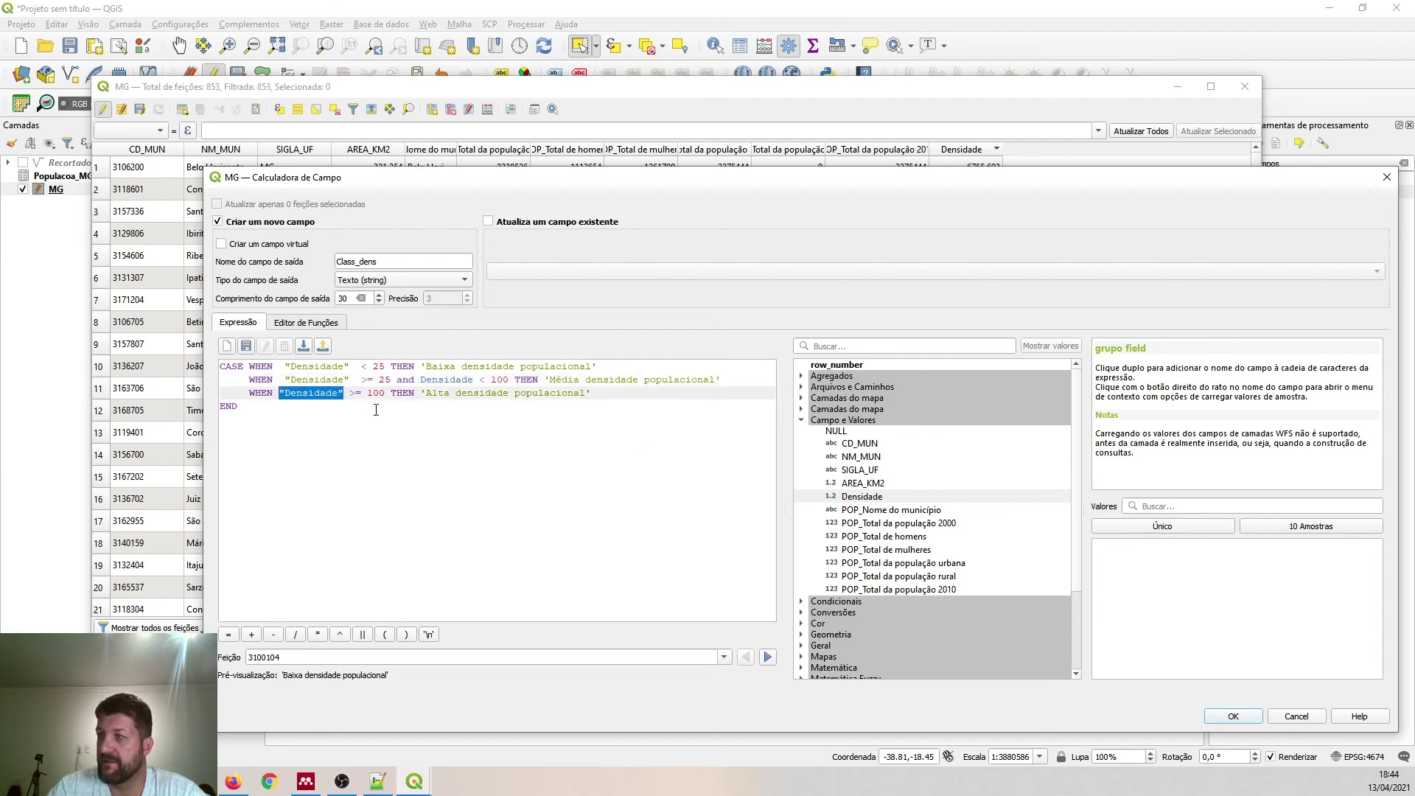
{"action": "double_click", "coordinate": [883, 499]}
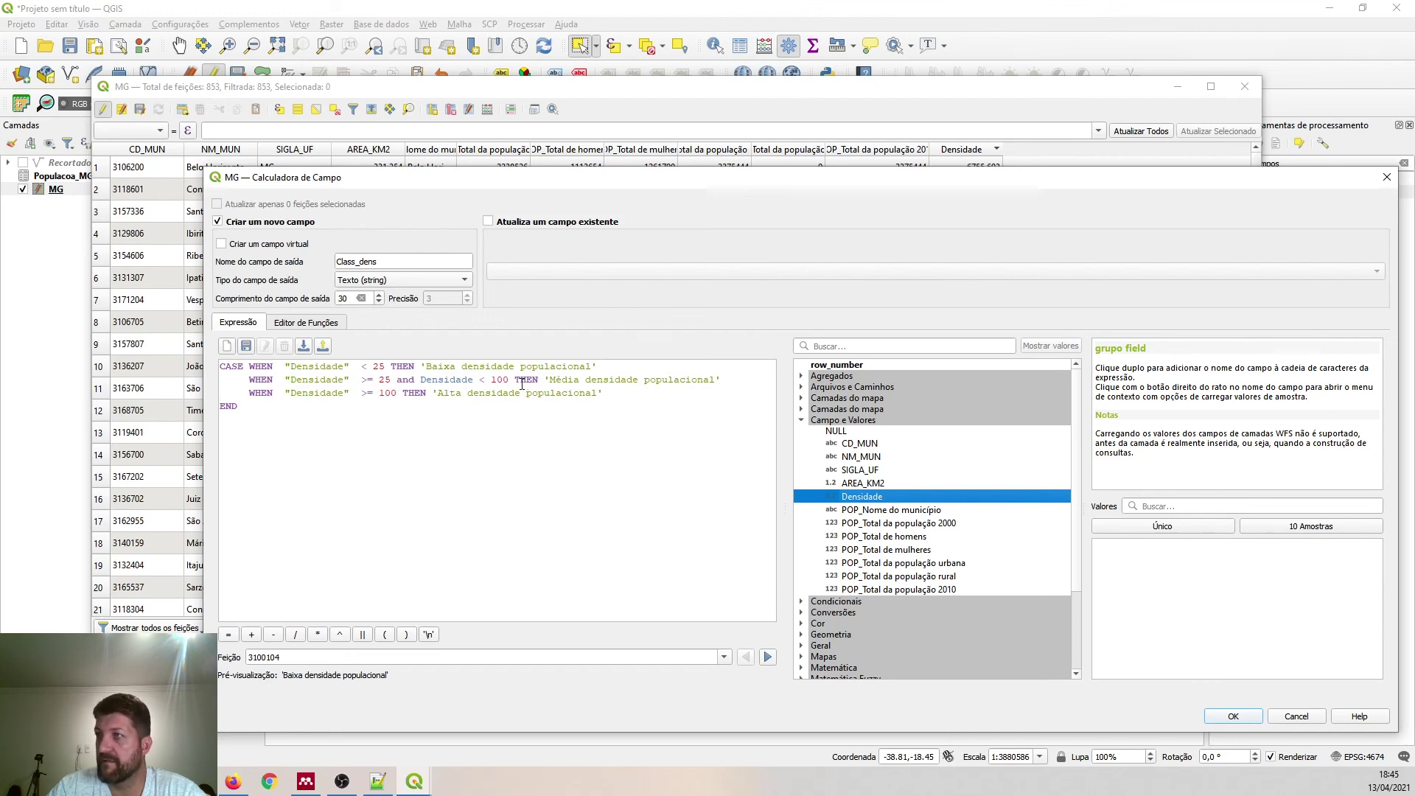
{"action": "double_click", "coordinate": [444, 380]}
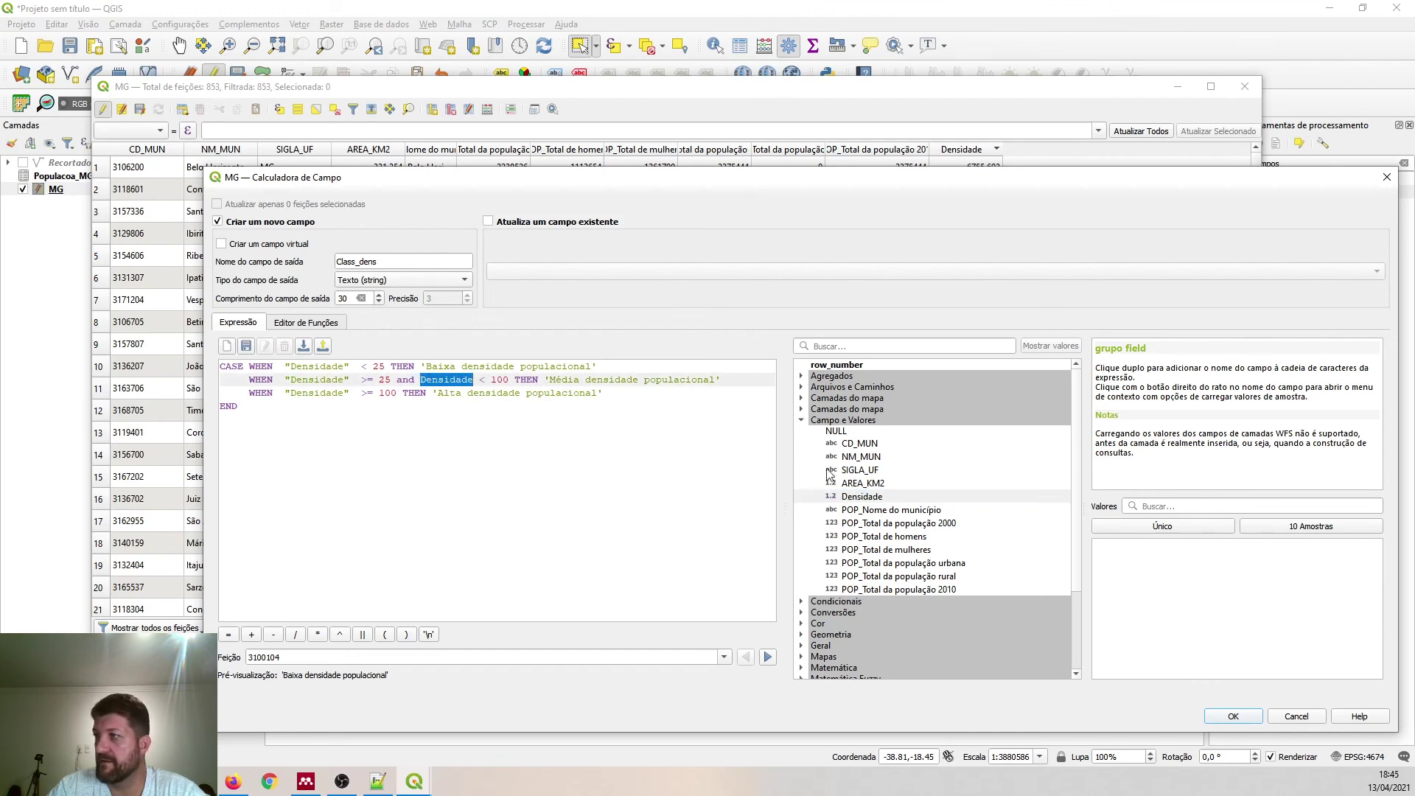
{"action": "double_click", "coordinate": [856, 498]}
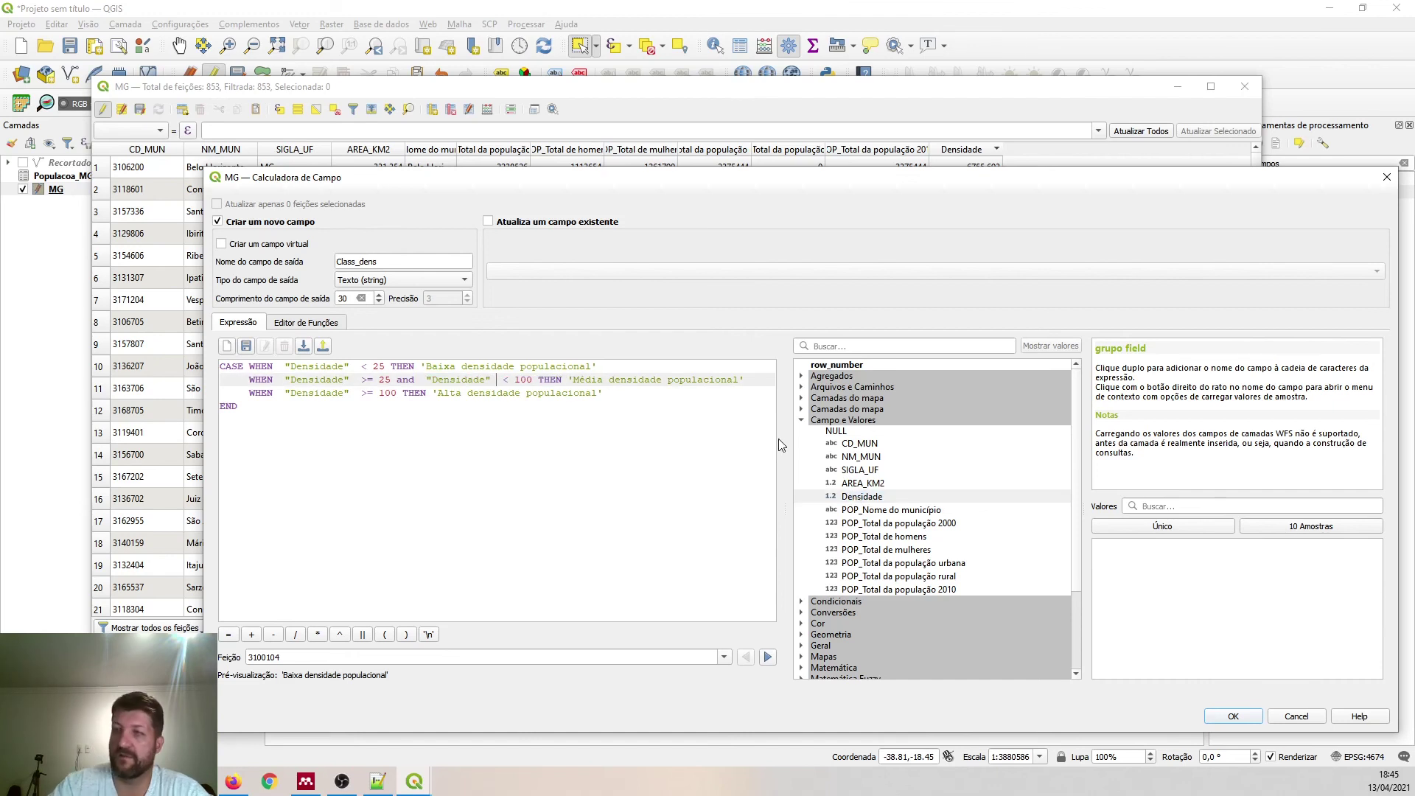
{"action": "key", "text": "Delete"}
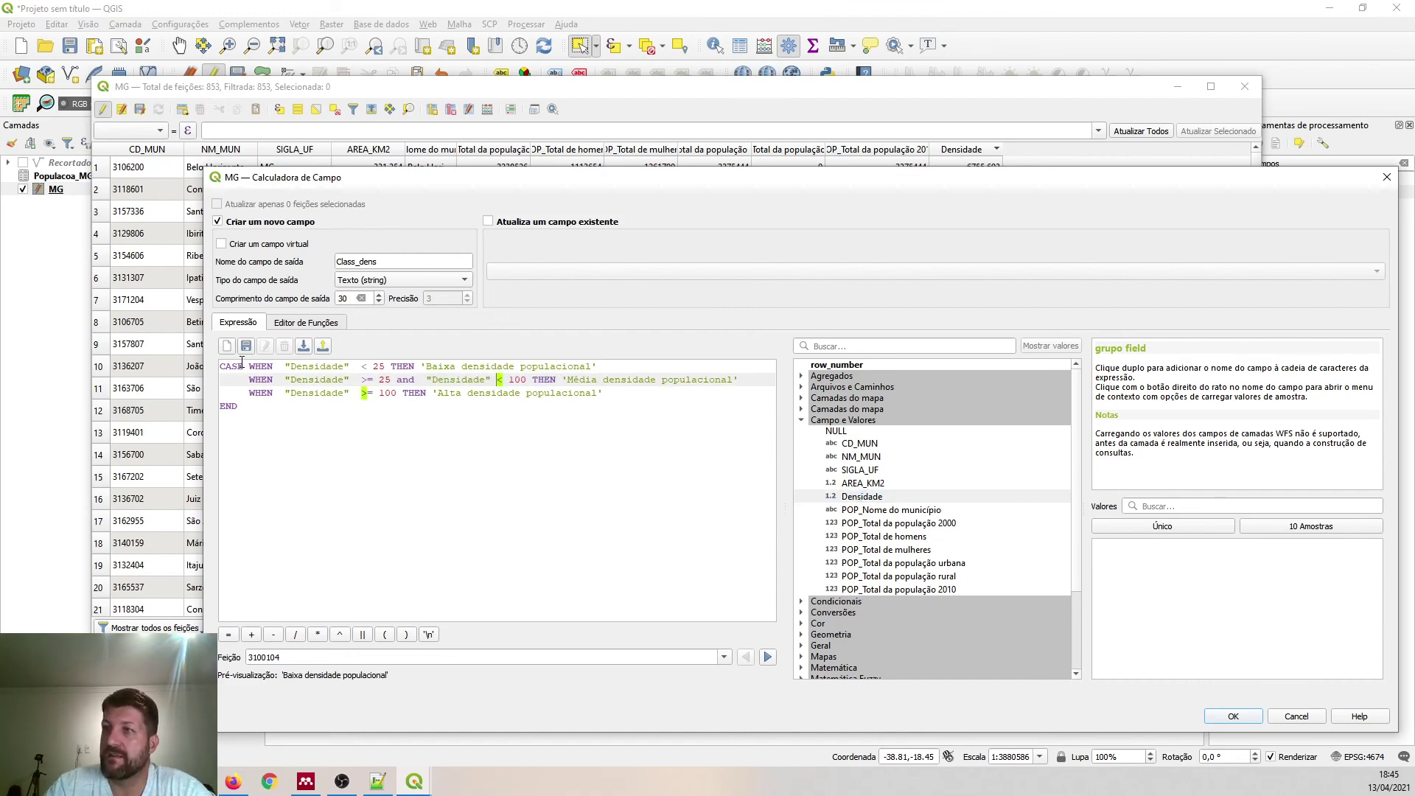
- Check the CASE conditions and set the limit between média and alta densidade populacional to 150 in the second and third WHEN lines
{"action": "left_click", "coordinate": [306, 366]}
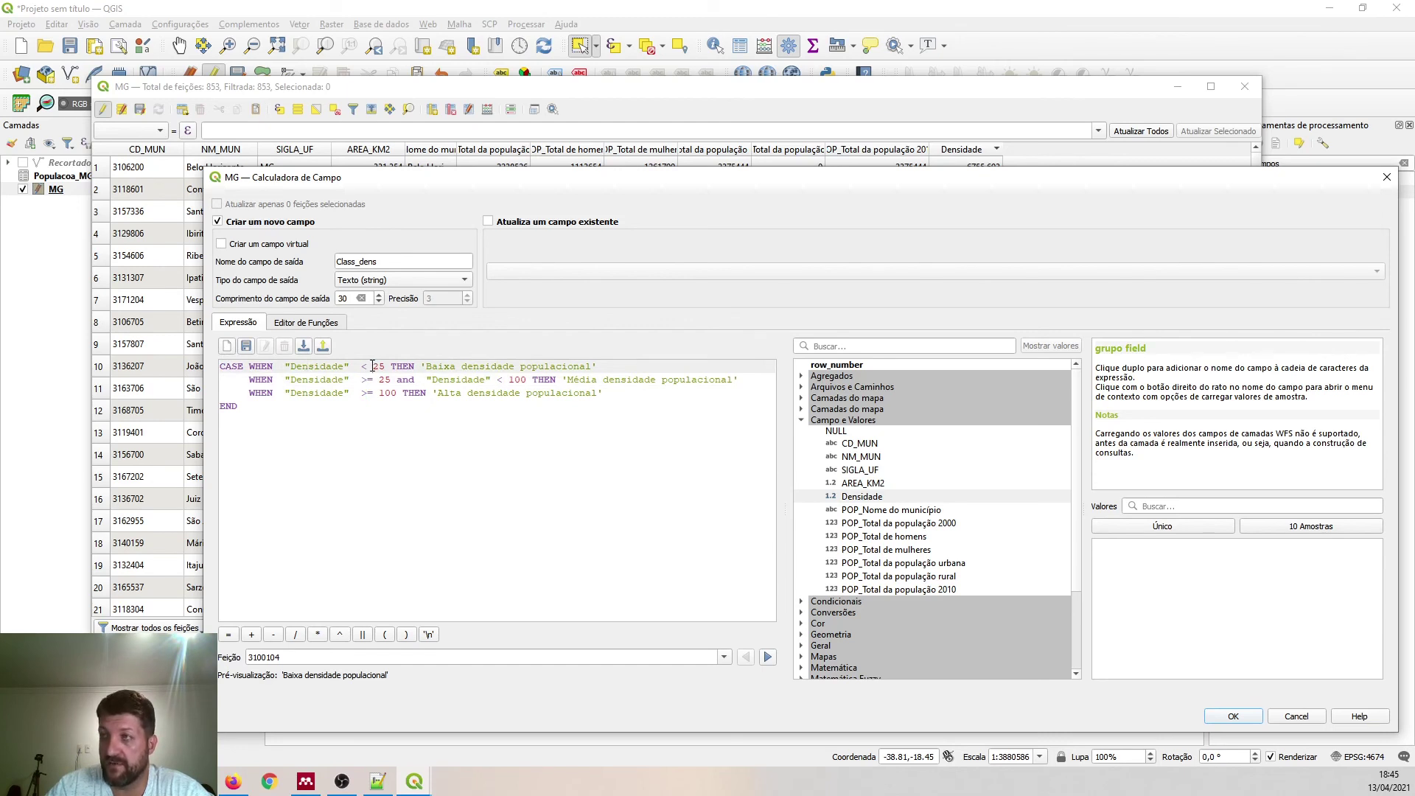
{"action": "double_click", "coordinate": [402, 366]}
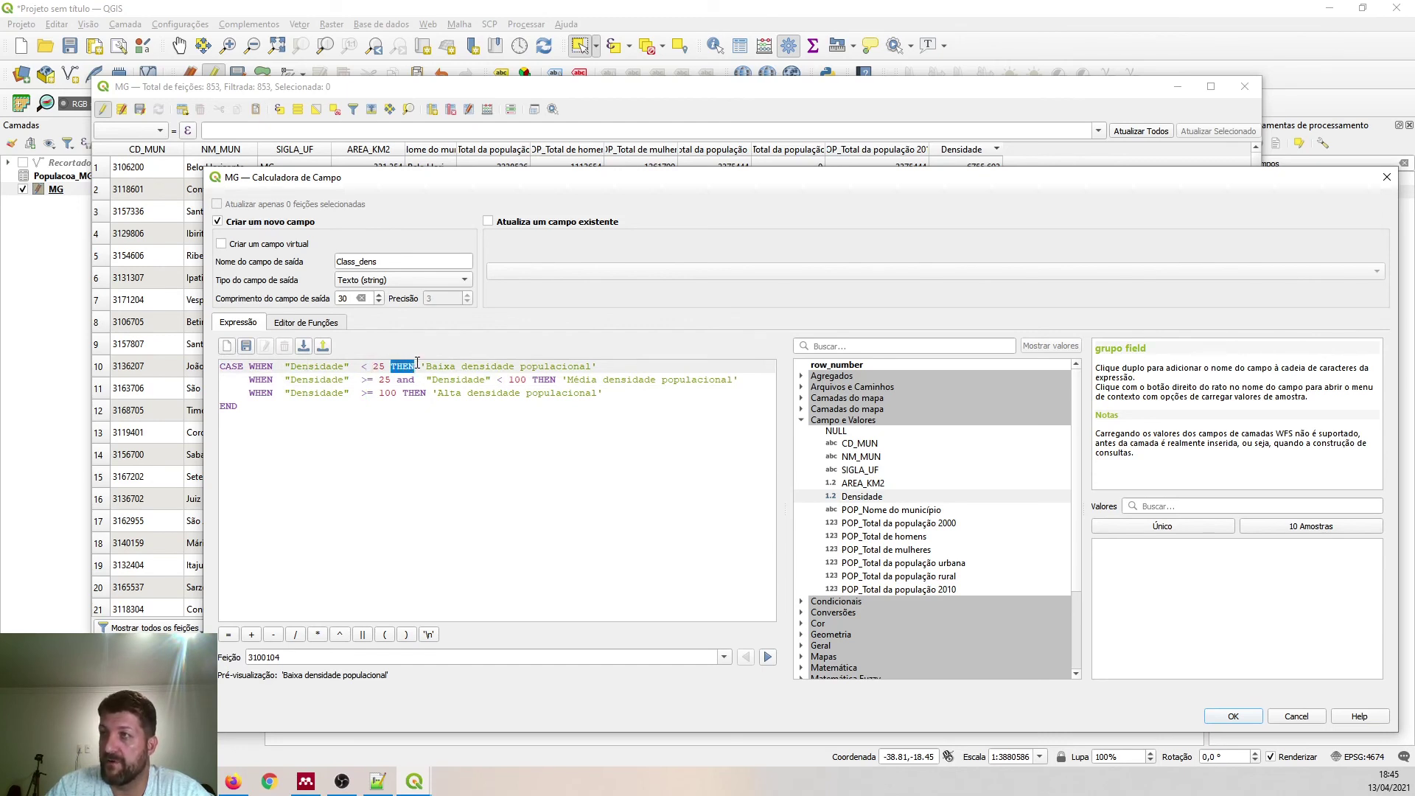
{"action": "left_click_drag", "start_coordinate": [426, 367], "coordinate": [603, 366]}
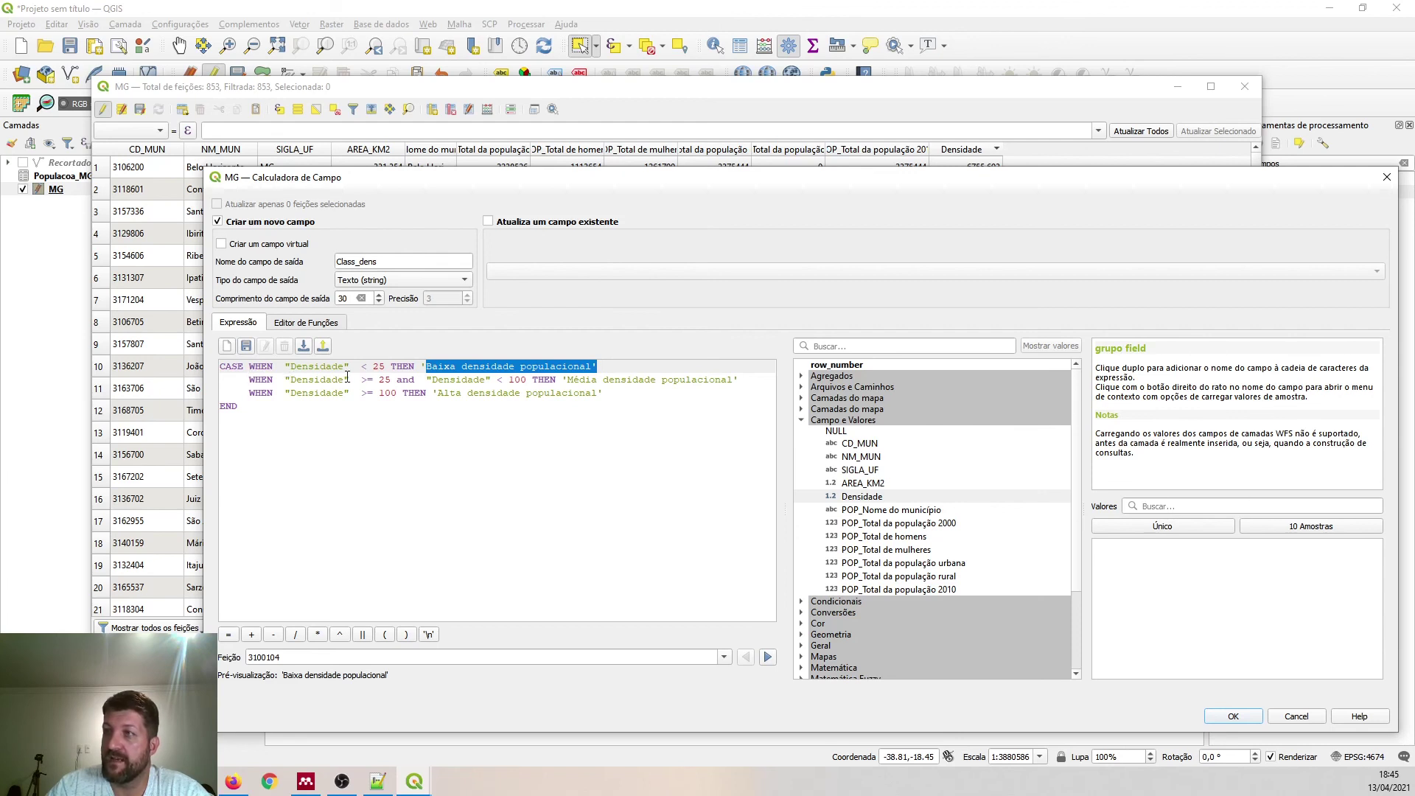
{"action": "left_click_drag", "start_coordinate": [356, 379], "coordinate": [391, 379]}
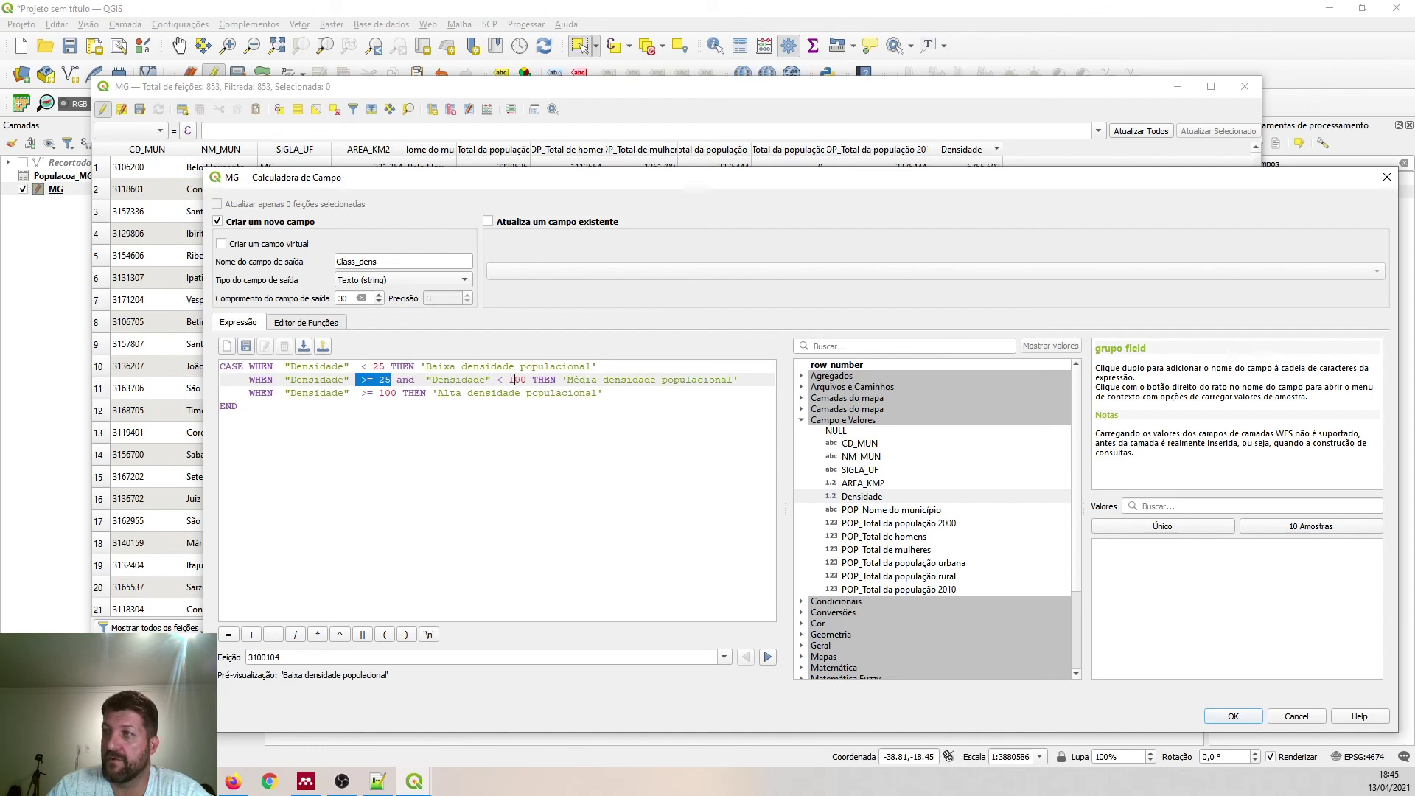
{"action": "left_click_drag", "start_coordinate": [563, 382], "coordinate": [745, 382]}
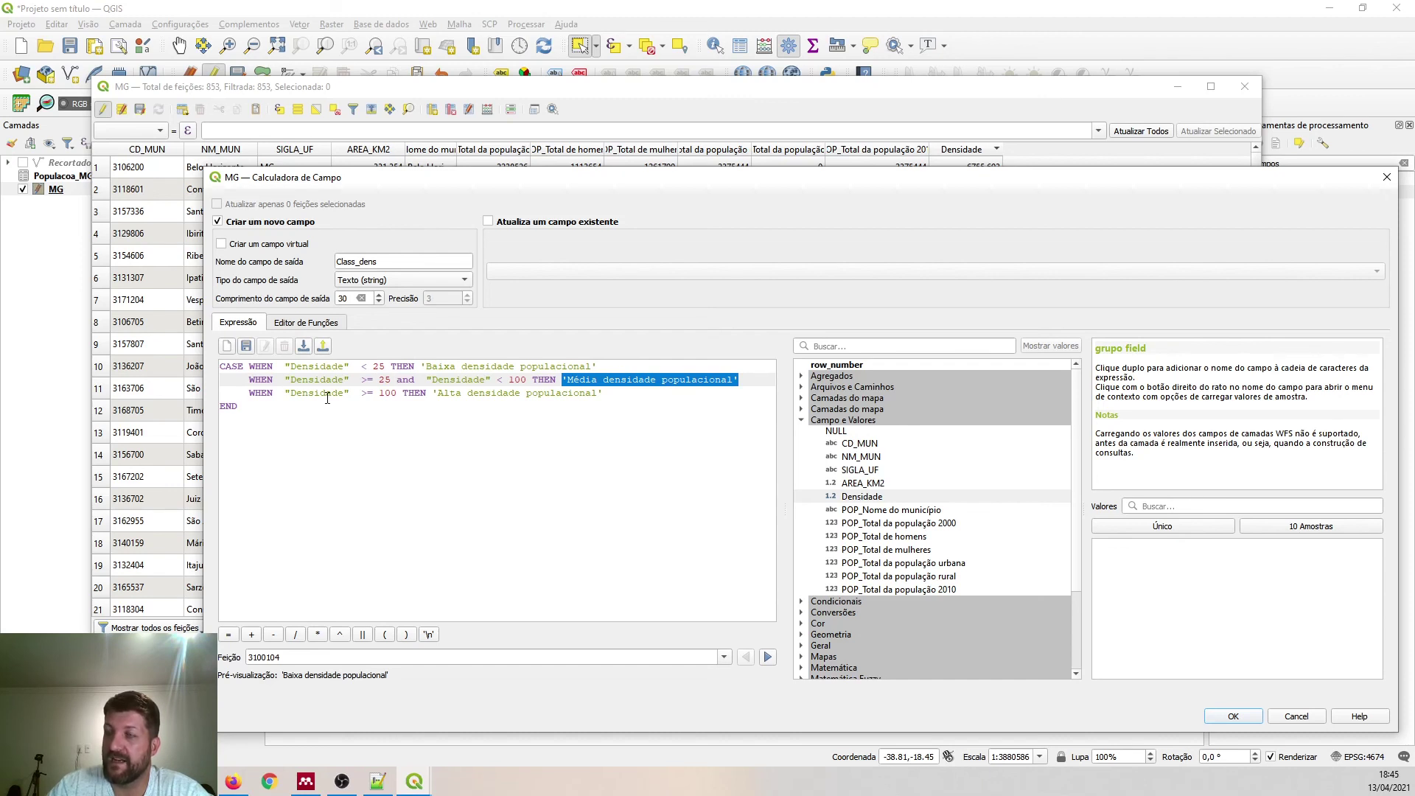
{"action": "left_click_drag", "start_coordinate": [384, 393], "coordinate": [389, 399]}
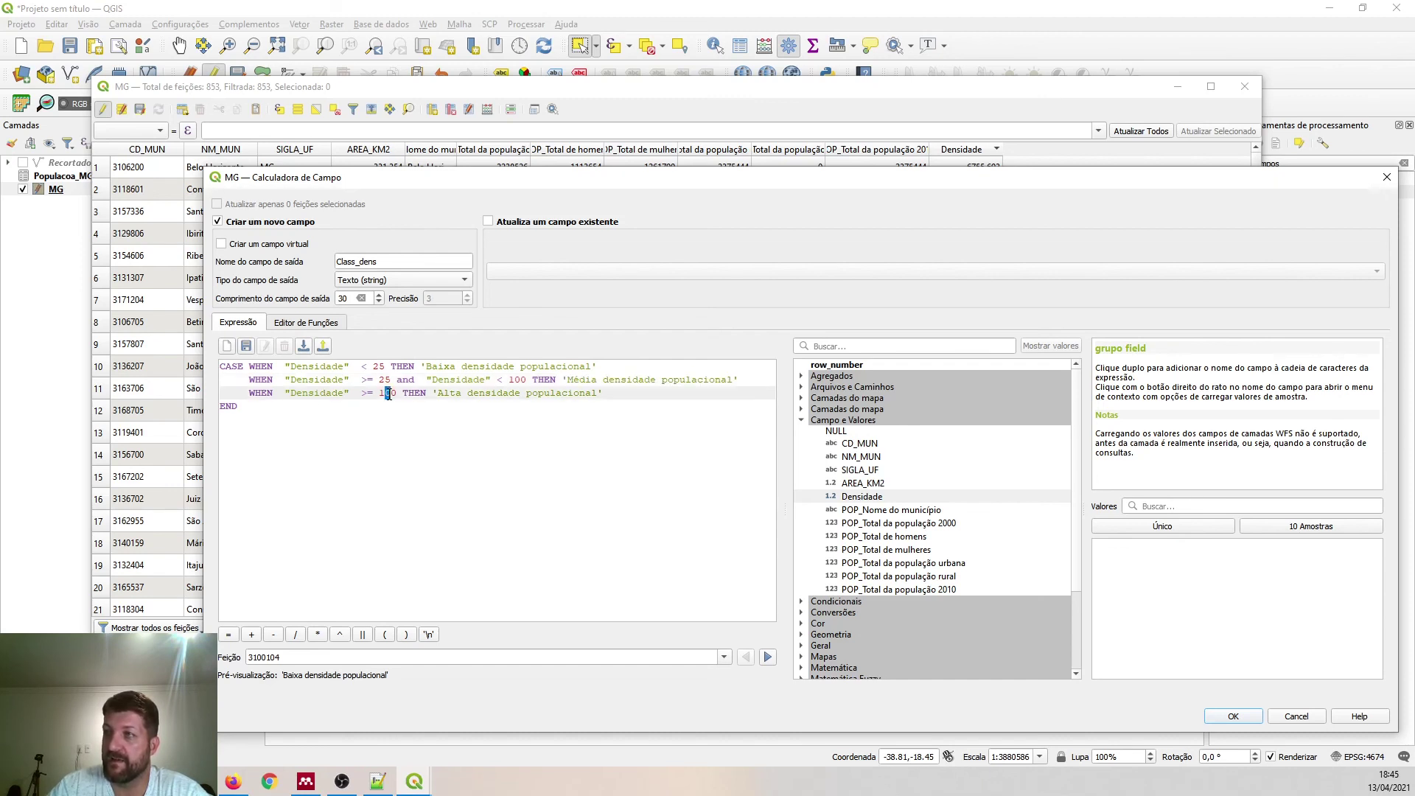
{"action": "type", "text": "5"}
{"action": "left_click", "coordinate": [516, 379]}
{"action": "type", "text": "5"}
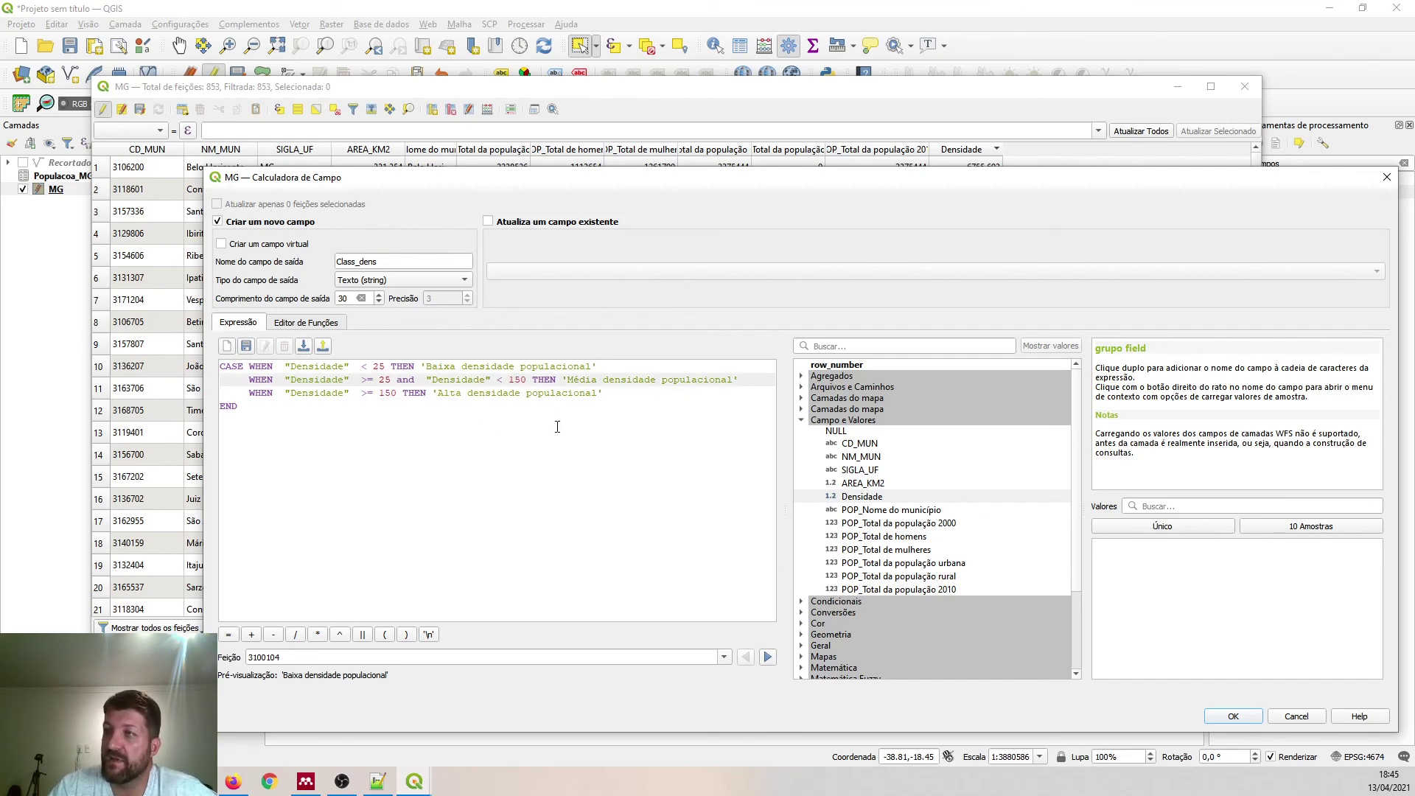
- Review the finished CASE expression and the output field name, comparing them with the Densidade column in the attribute table
{"action": "left_click", "coordinate": [238, 368]}
{"action": "left_click", "coordinate": [232, 407]}
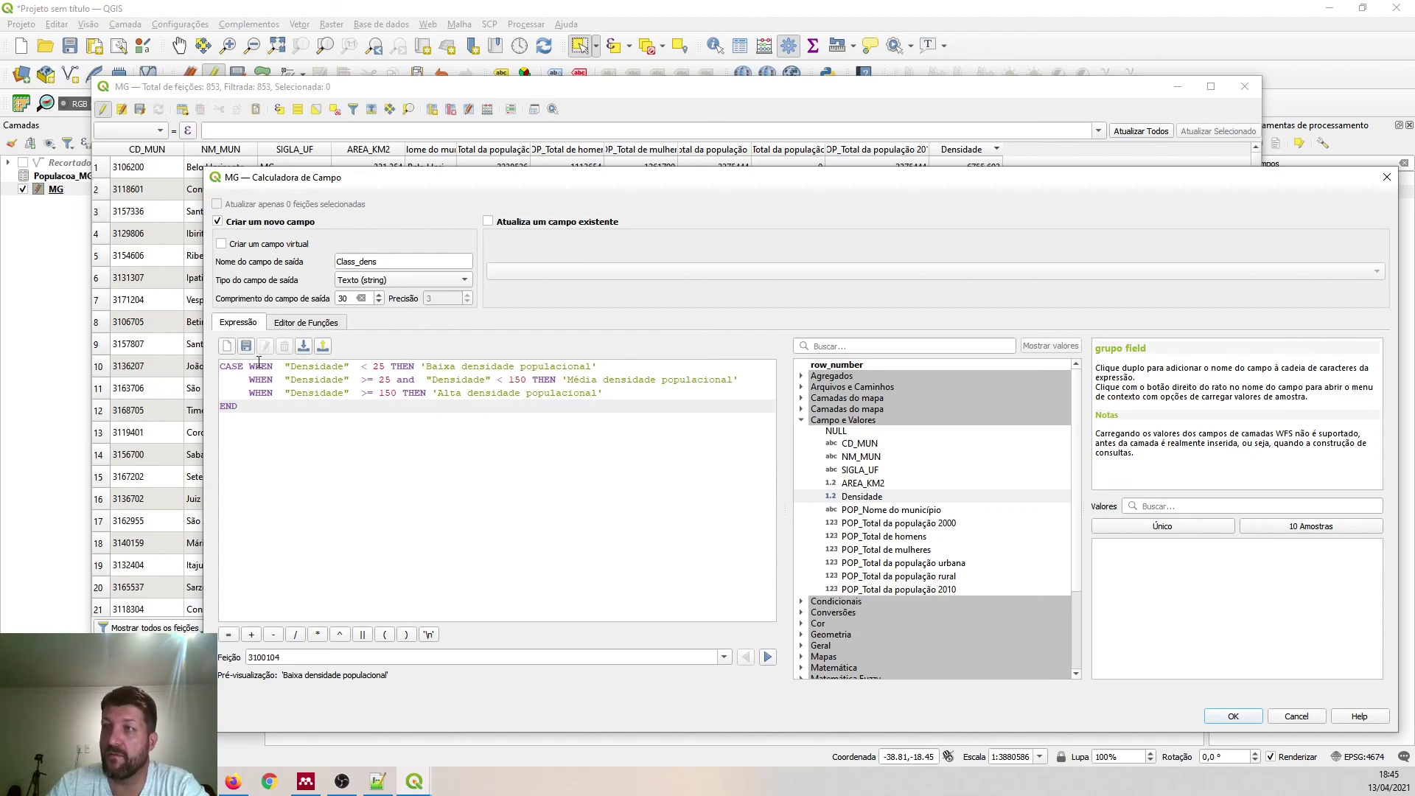
{"action": "left_click", "coordinate": [309, 366]}
{"action": "left_click", "coordinate": [364, 367]}
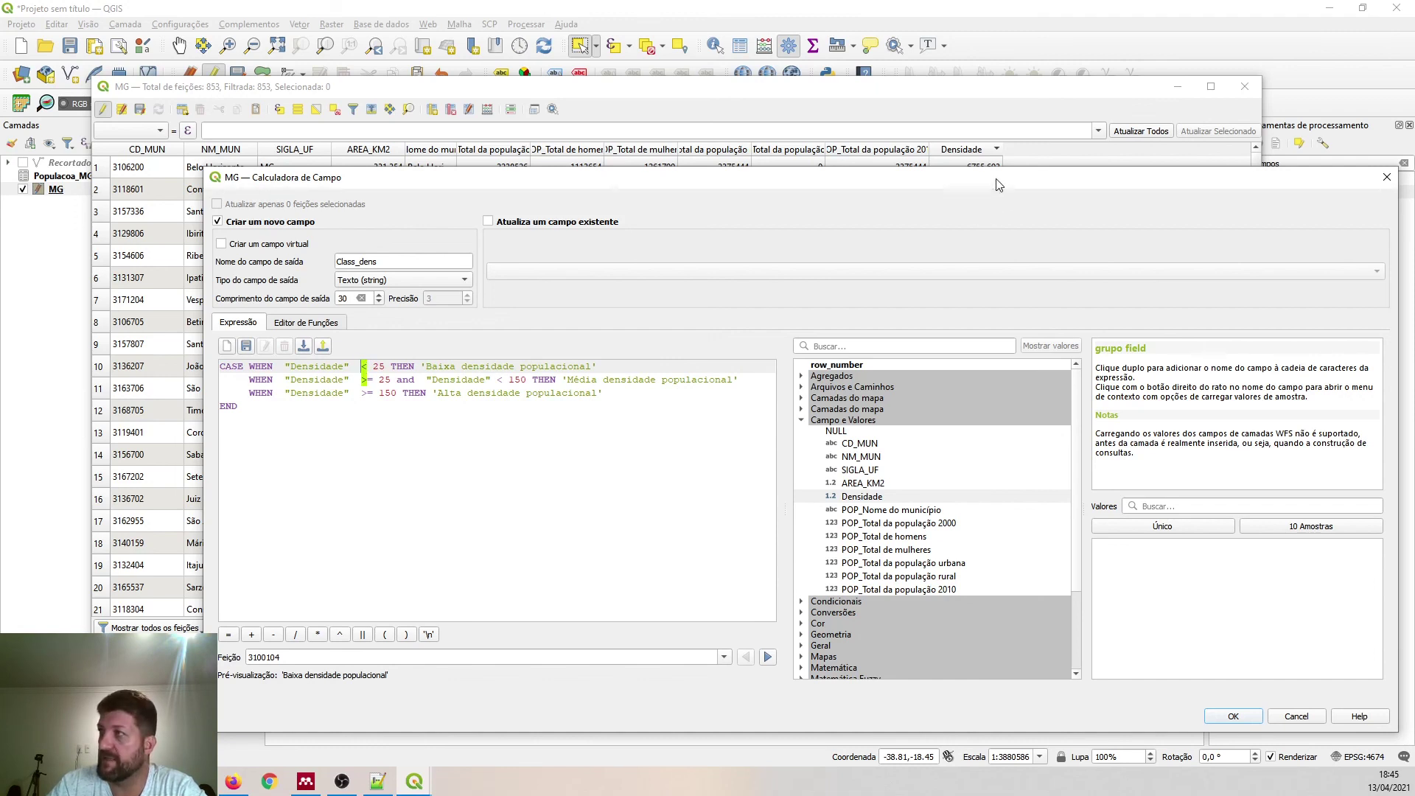
{"action": "left_click_drag", "start_coordinate": [999, 185], "coordinate": [996, 279]}
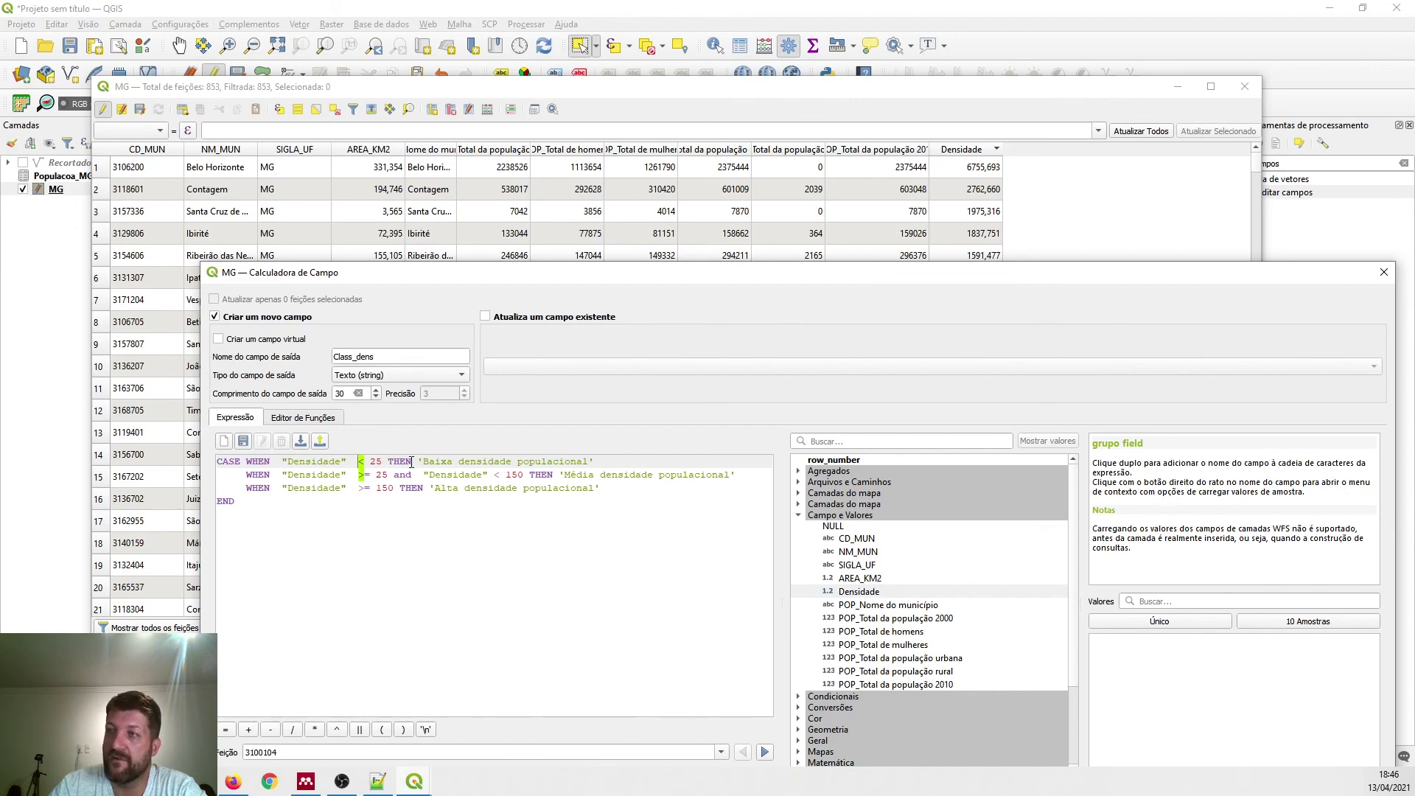
{"action": "double_click", "coordinate": [383, 357]}
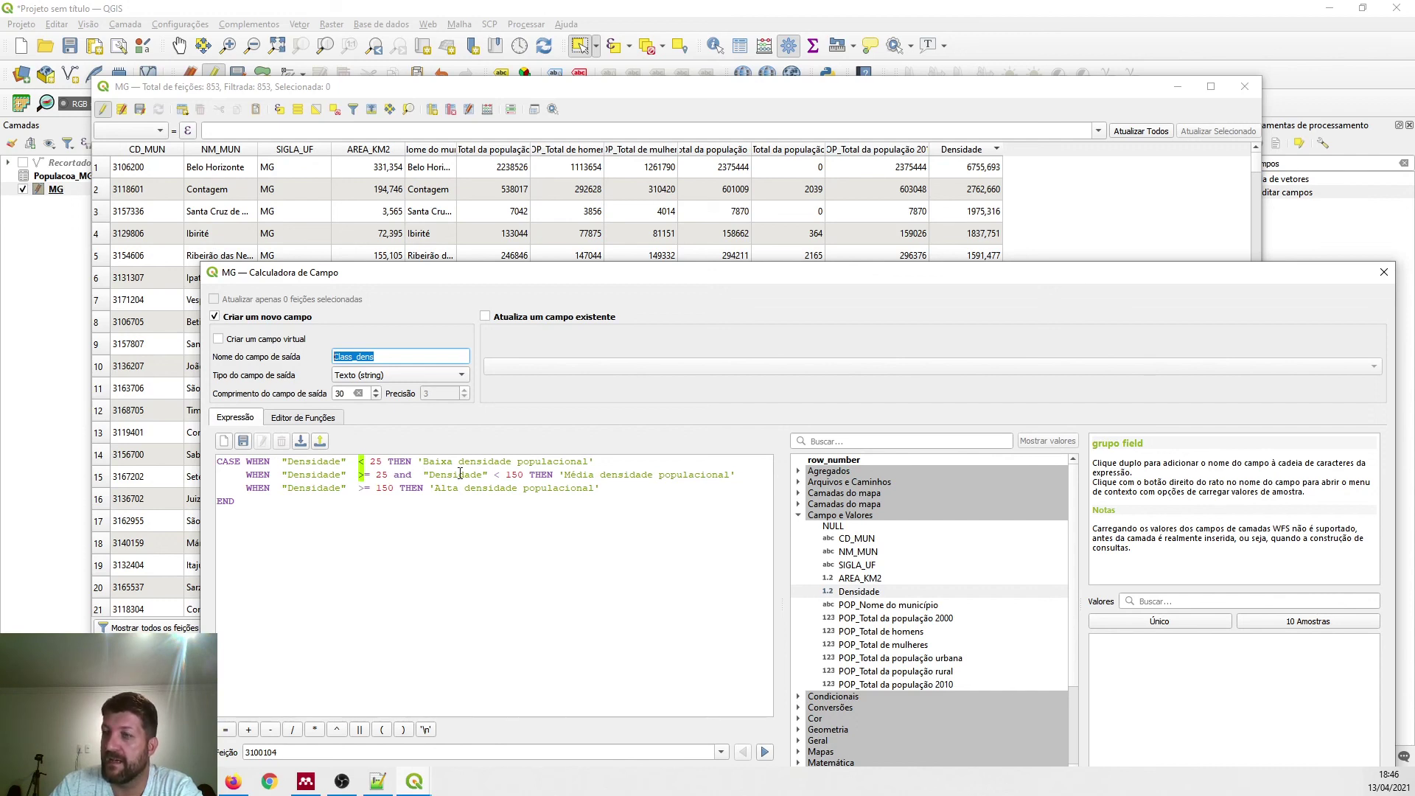
{"action": "left_click_drag", "start_coordinate": [585, 277], "coordinate": [567, 247]}
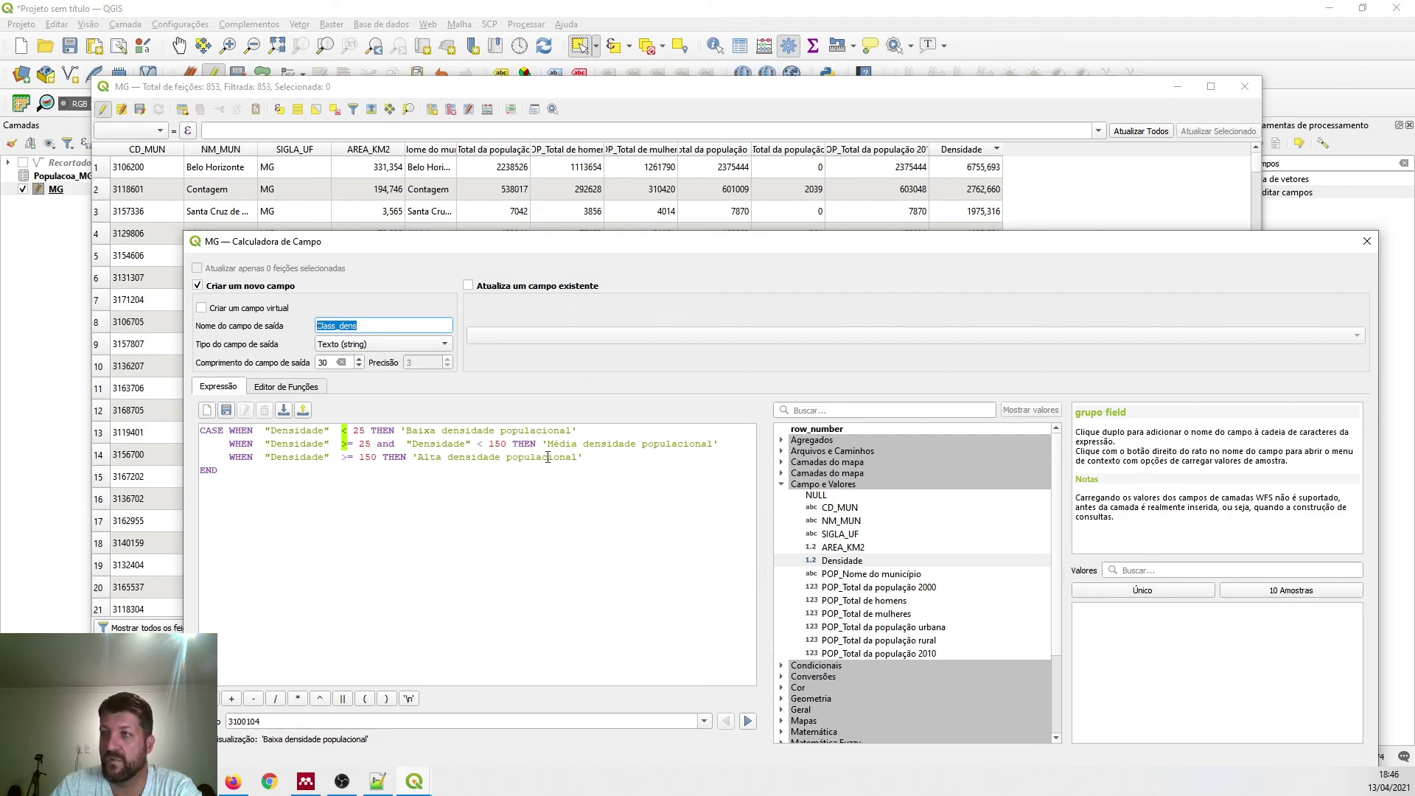
{"action": "left_click_drag", "start_coordinate": [595, 246], "coordinate": [550, 166]}
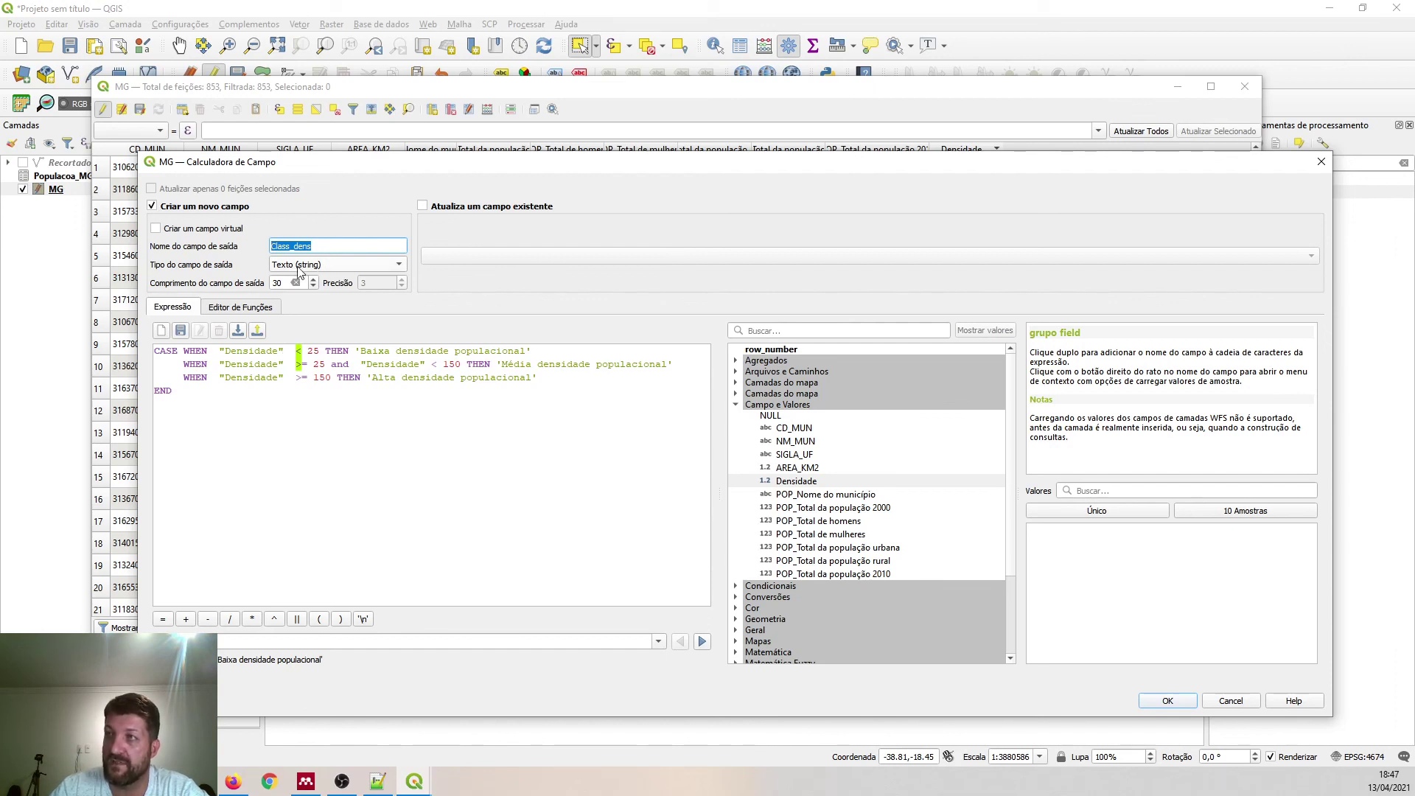
- Calculate the Class_dens field with the CASE expression and widen its column in the attribute table to show the full labels
{"action": "left_click", "coordinate": [1147, 700]}
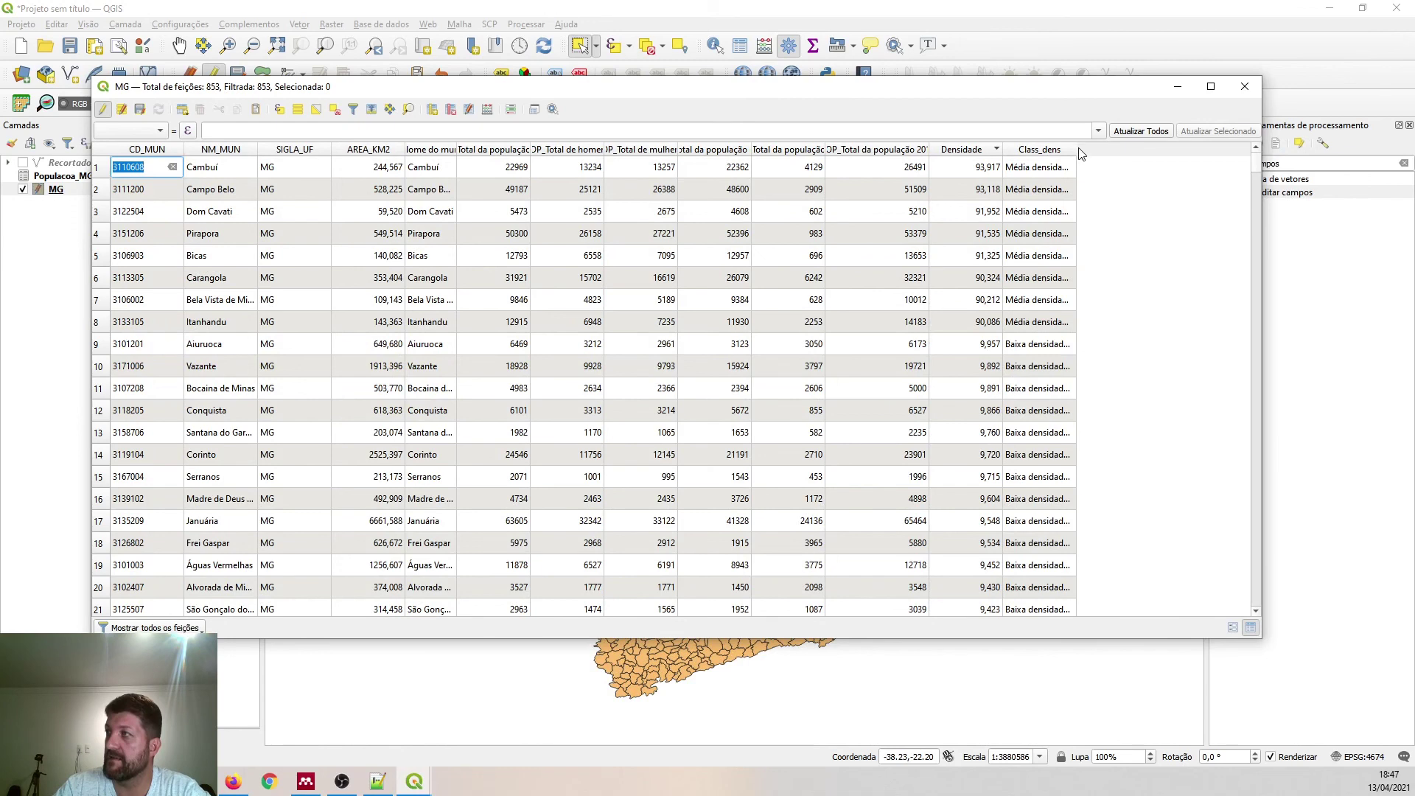
{"action": "left_click_drag", "start_coordinate": [1077, 149], "coordinate": [1175, 151]}
{"action": "scroll", "coordinate": [1073, 565], "scroll_direction": "down", "scroll_amount": 3}
{"action": "scroll", "coordinate": [1073, 565], "scroll_direction": "up", "scroll_amount": 3}
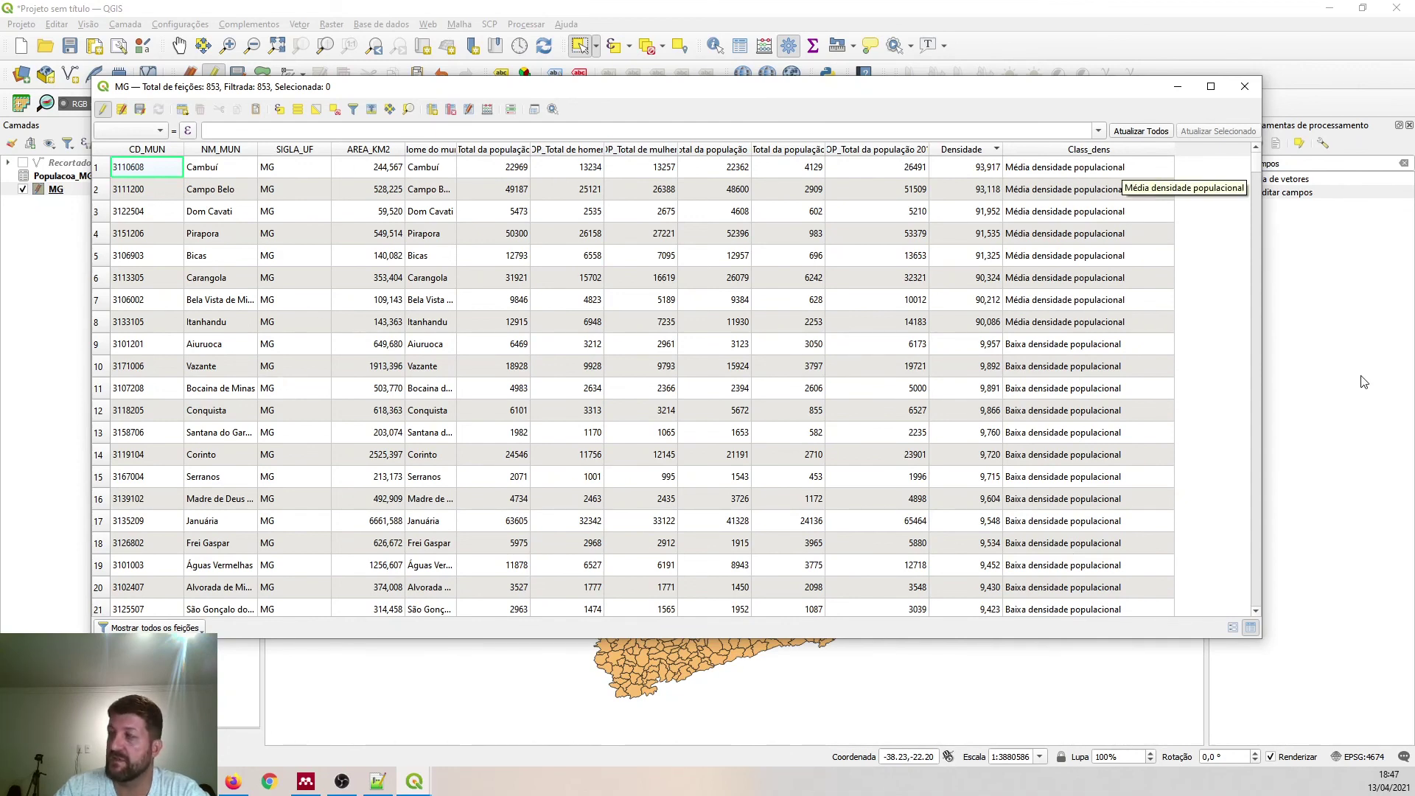
- Save the MG layer's edits and turn off its editing mode
{"action": "left_click", "coordinate": [139, 109]}
{"action": "left_click", "coordinate": [103, 111]}
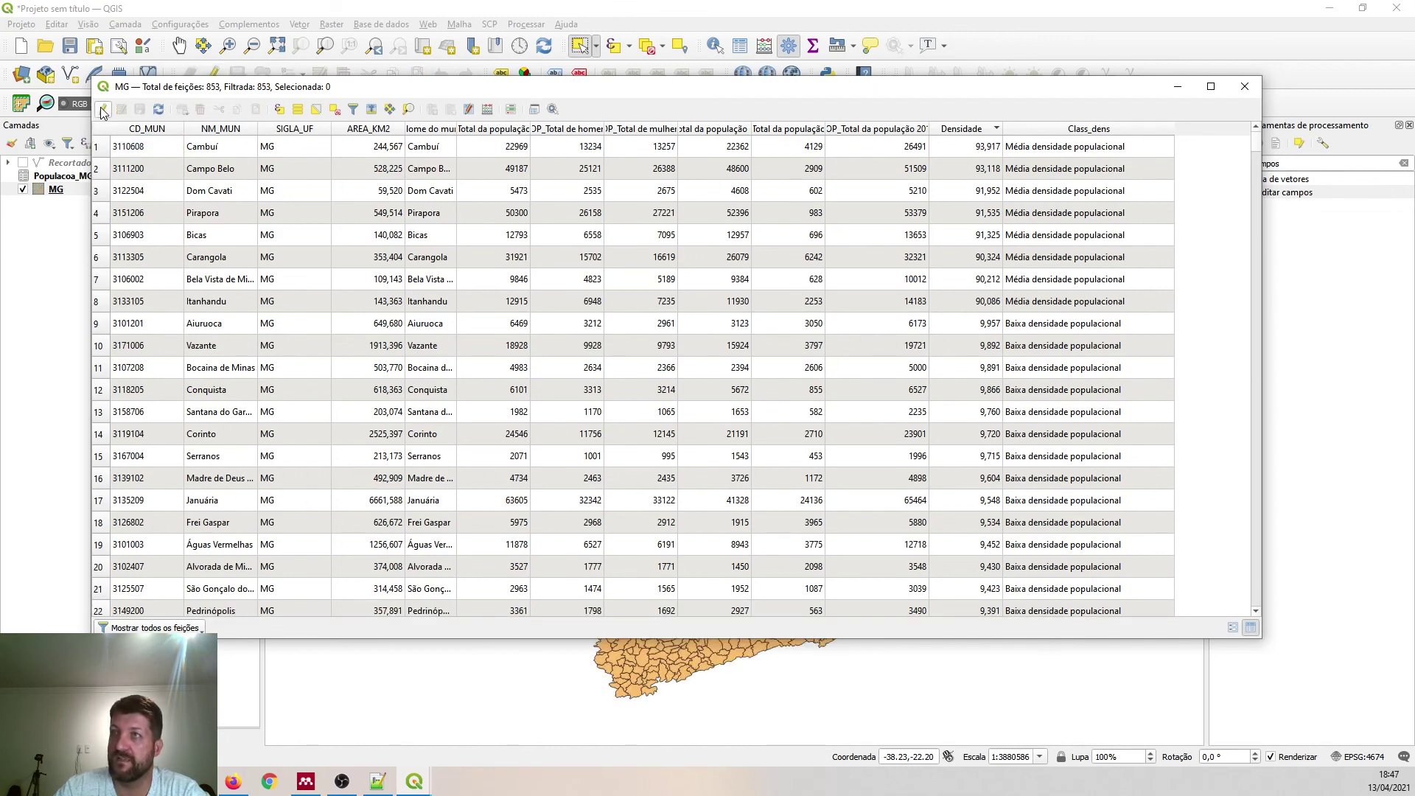